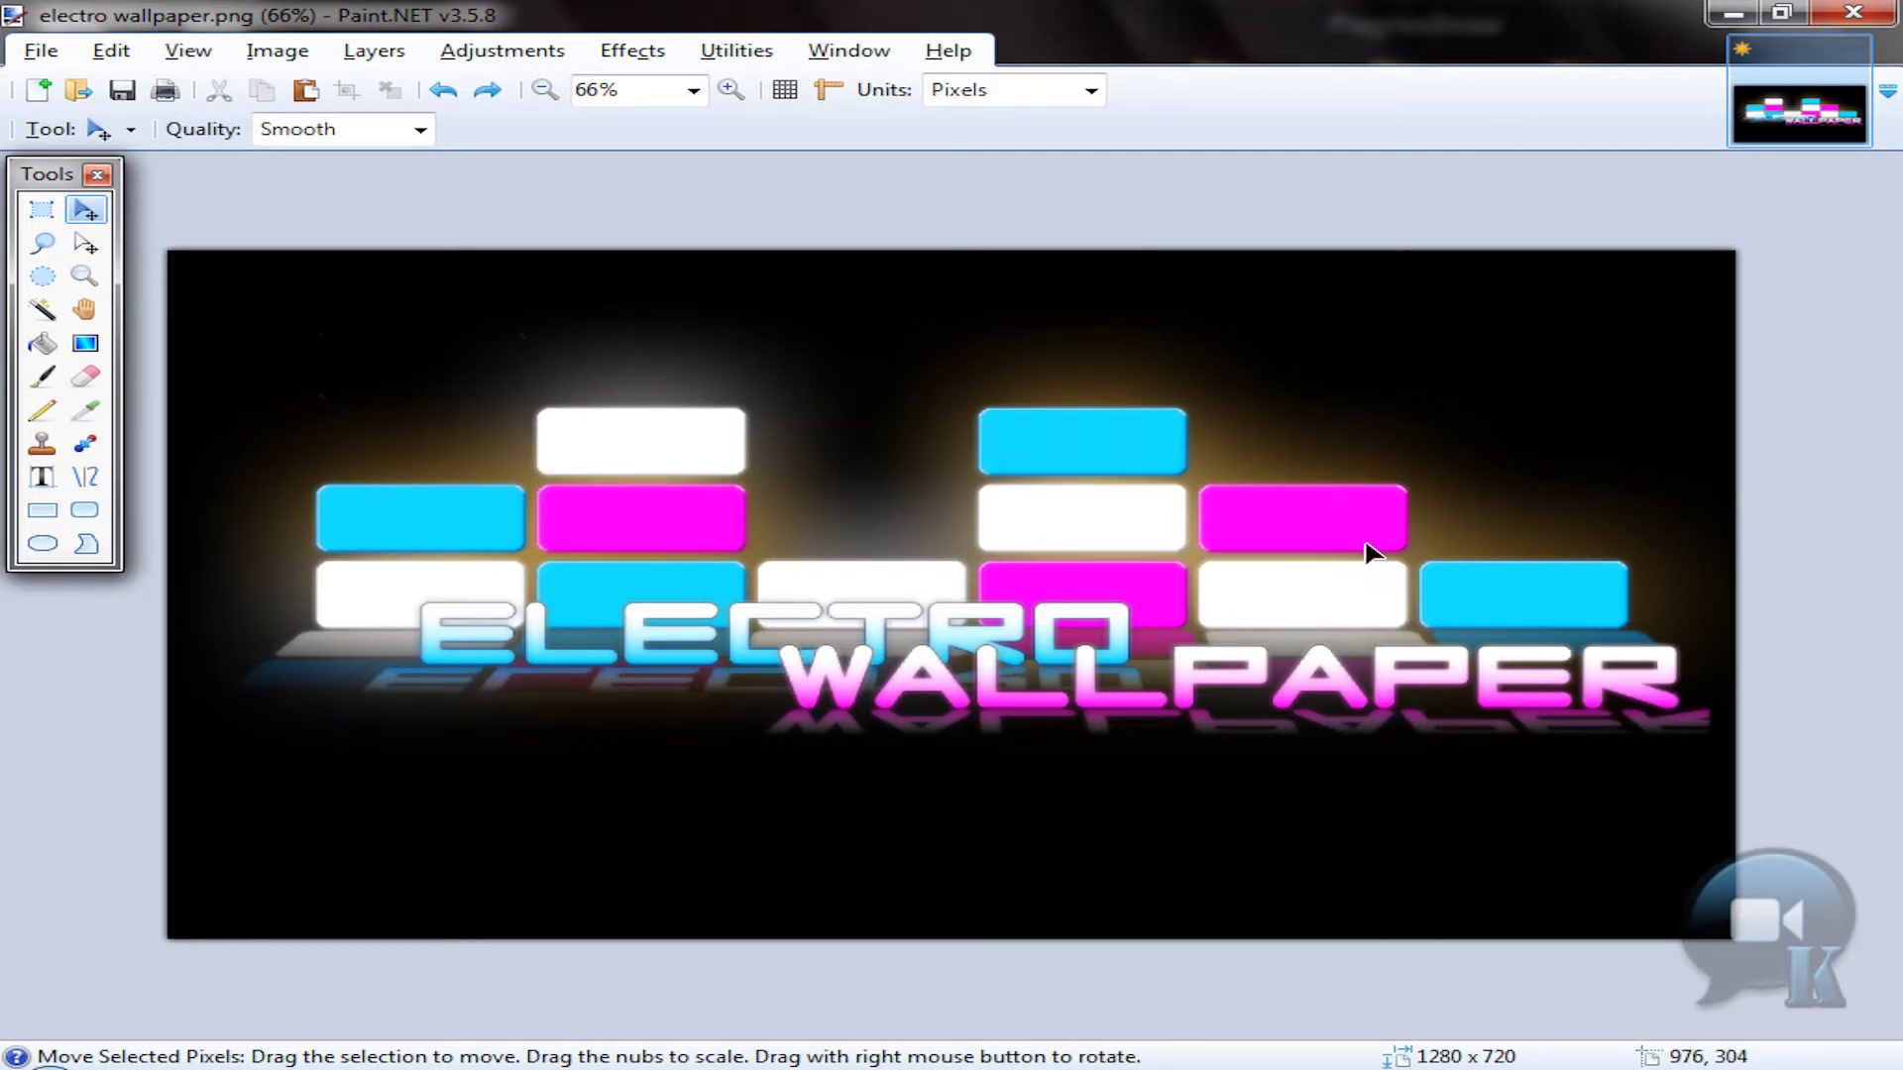
Step: Restore the History, Layers and Colors panels
{"action": "key", "text": "F6"}
{"action": "key", "text": "F7"}
{"action": "key", "text": "F8"}
Step: Create a new image 1280 pixels wide and 720 pixels high
{"action": "left_click", "coordinate": [40, 50]}
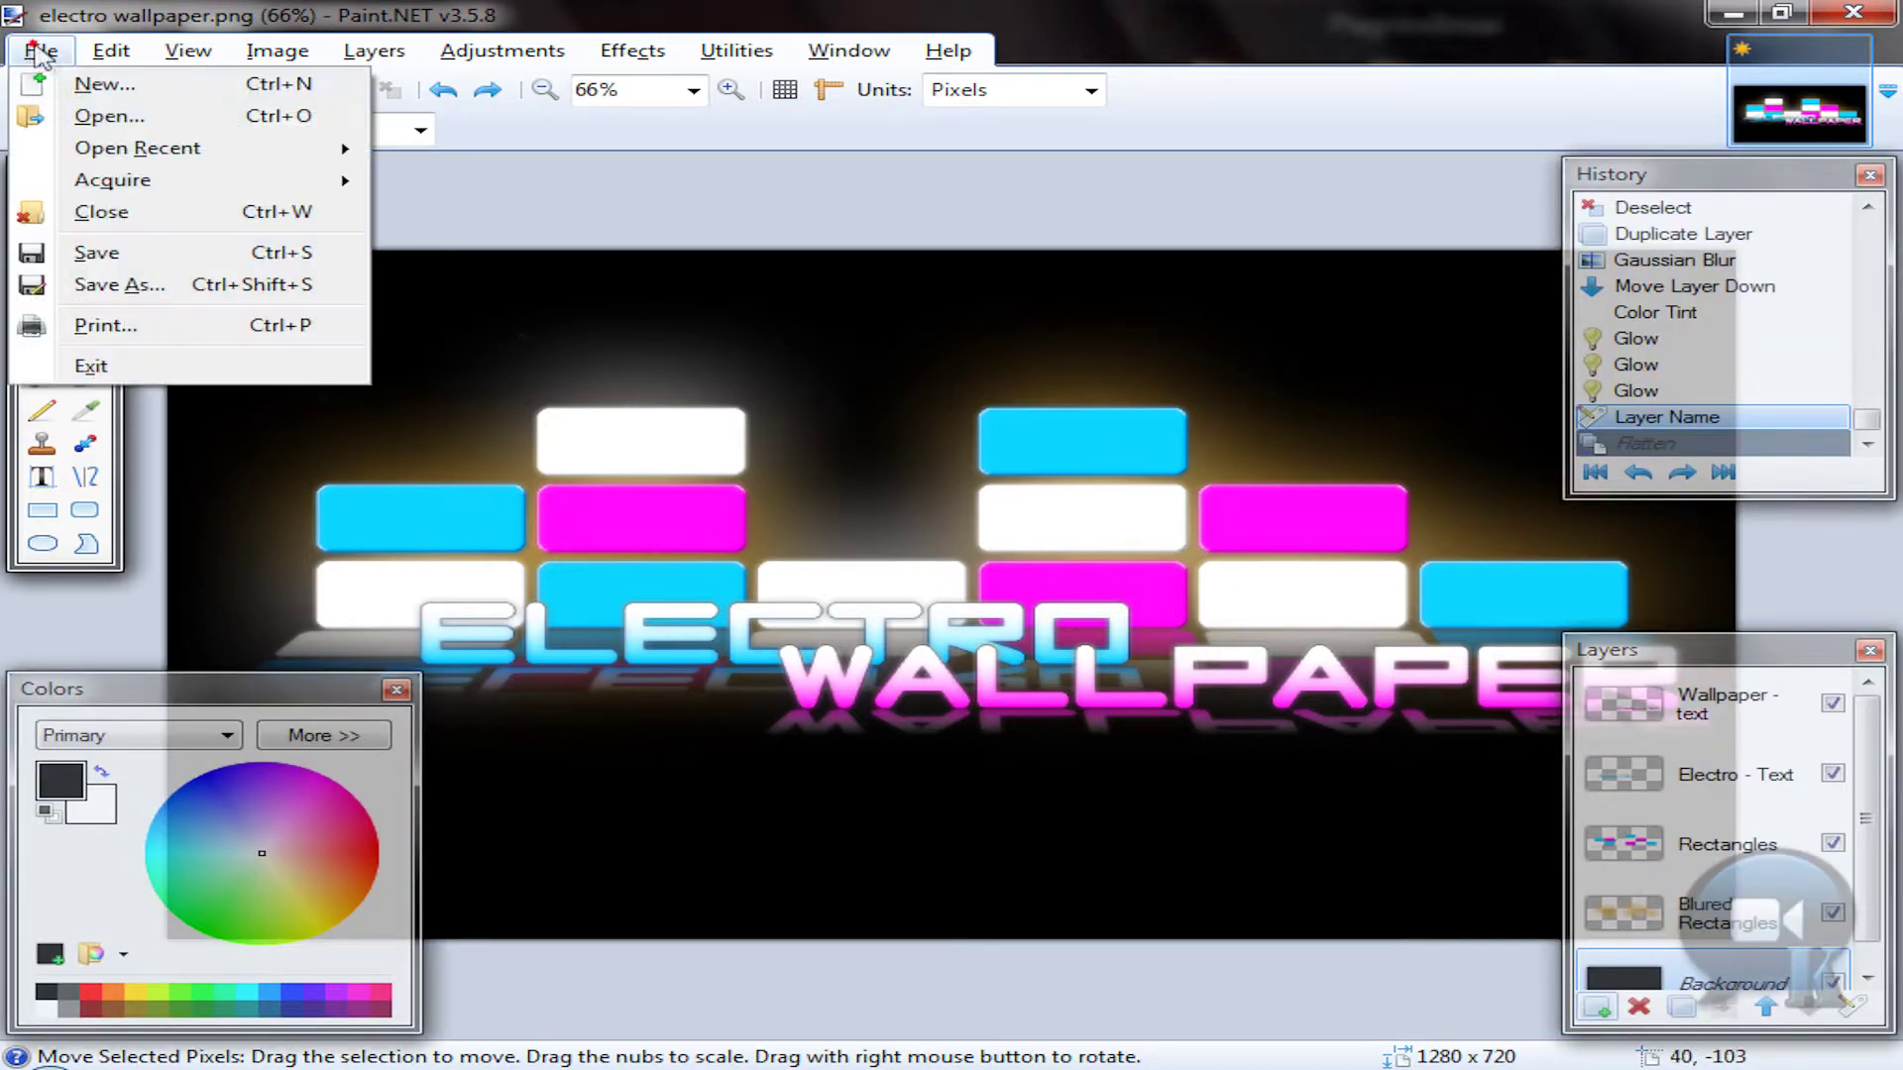
{"action": "left_click", "coordinate": [99, 85]}
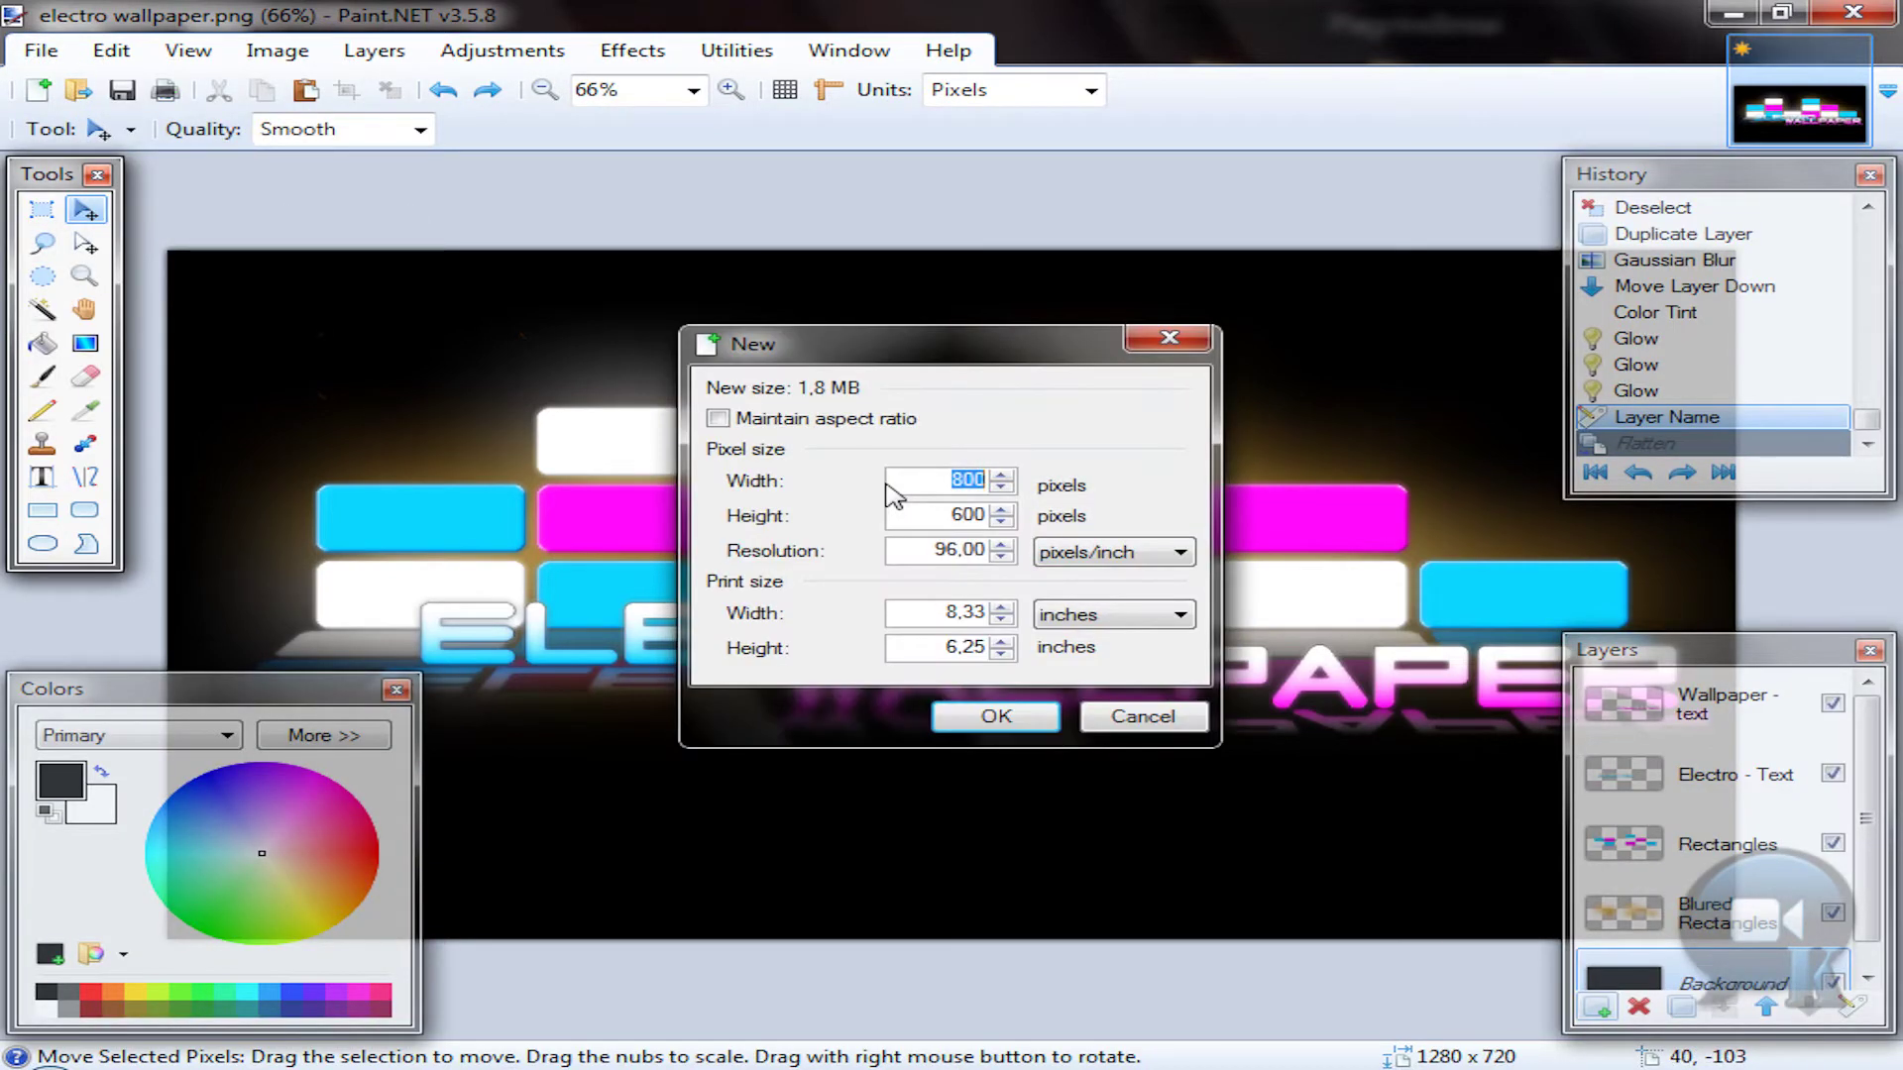
{"action": "type", "text": "128"}
{"action": "double_click", "coordinate": [911, 513]}
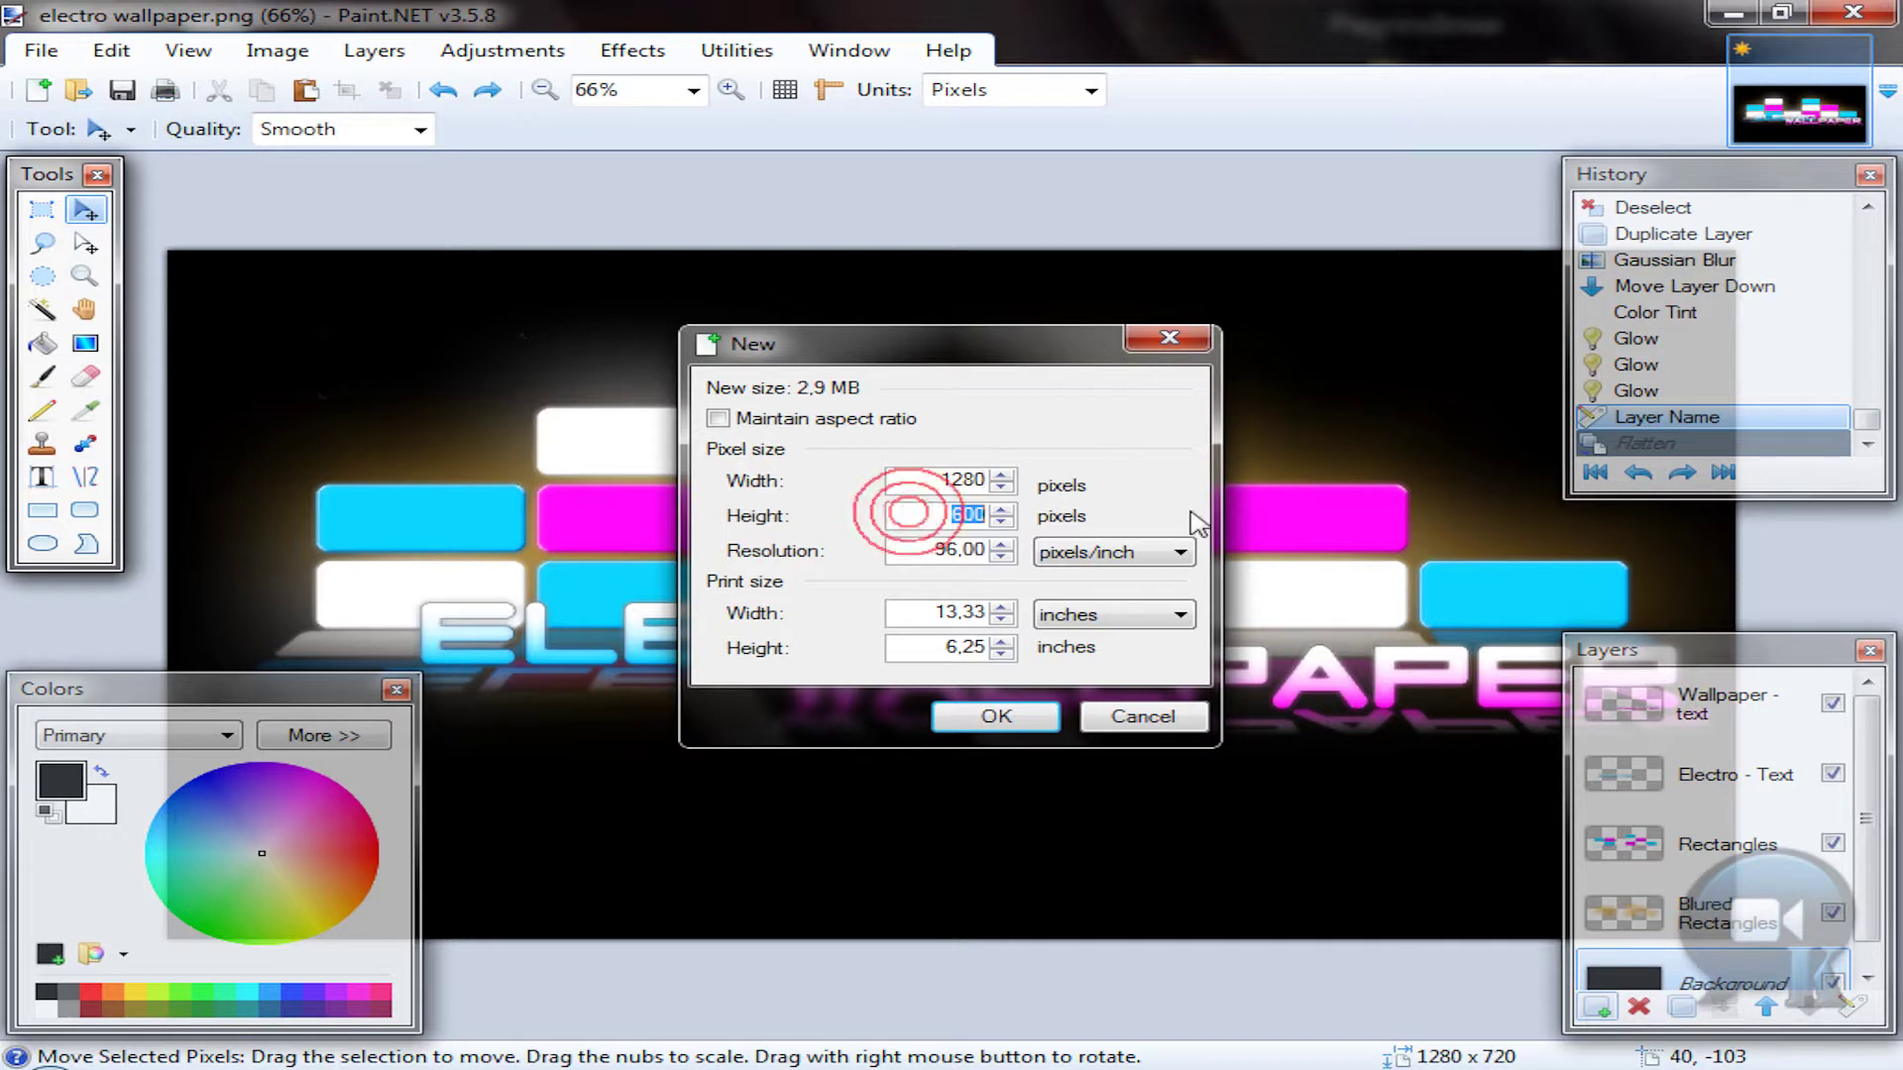
{"action": "type", "text": "720"}
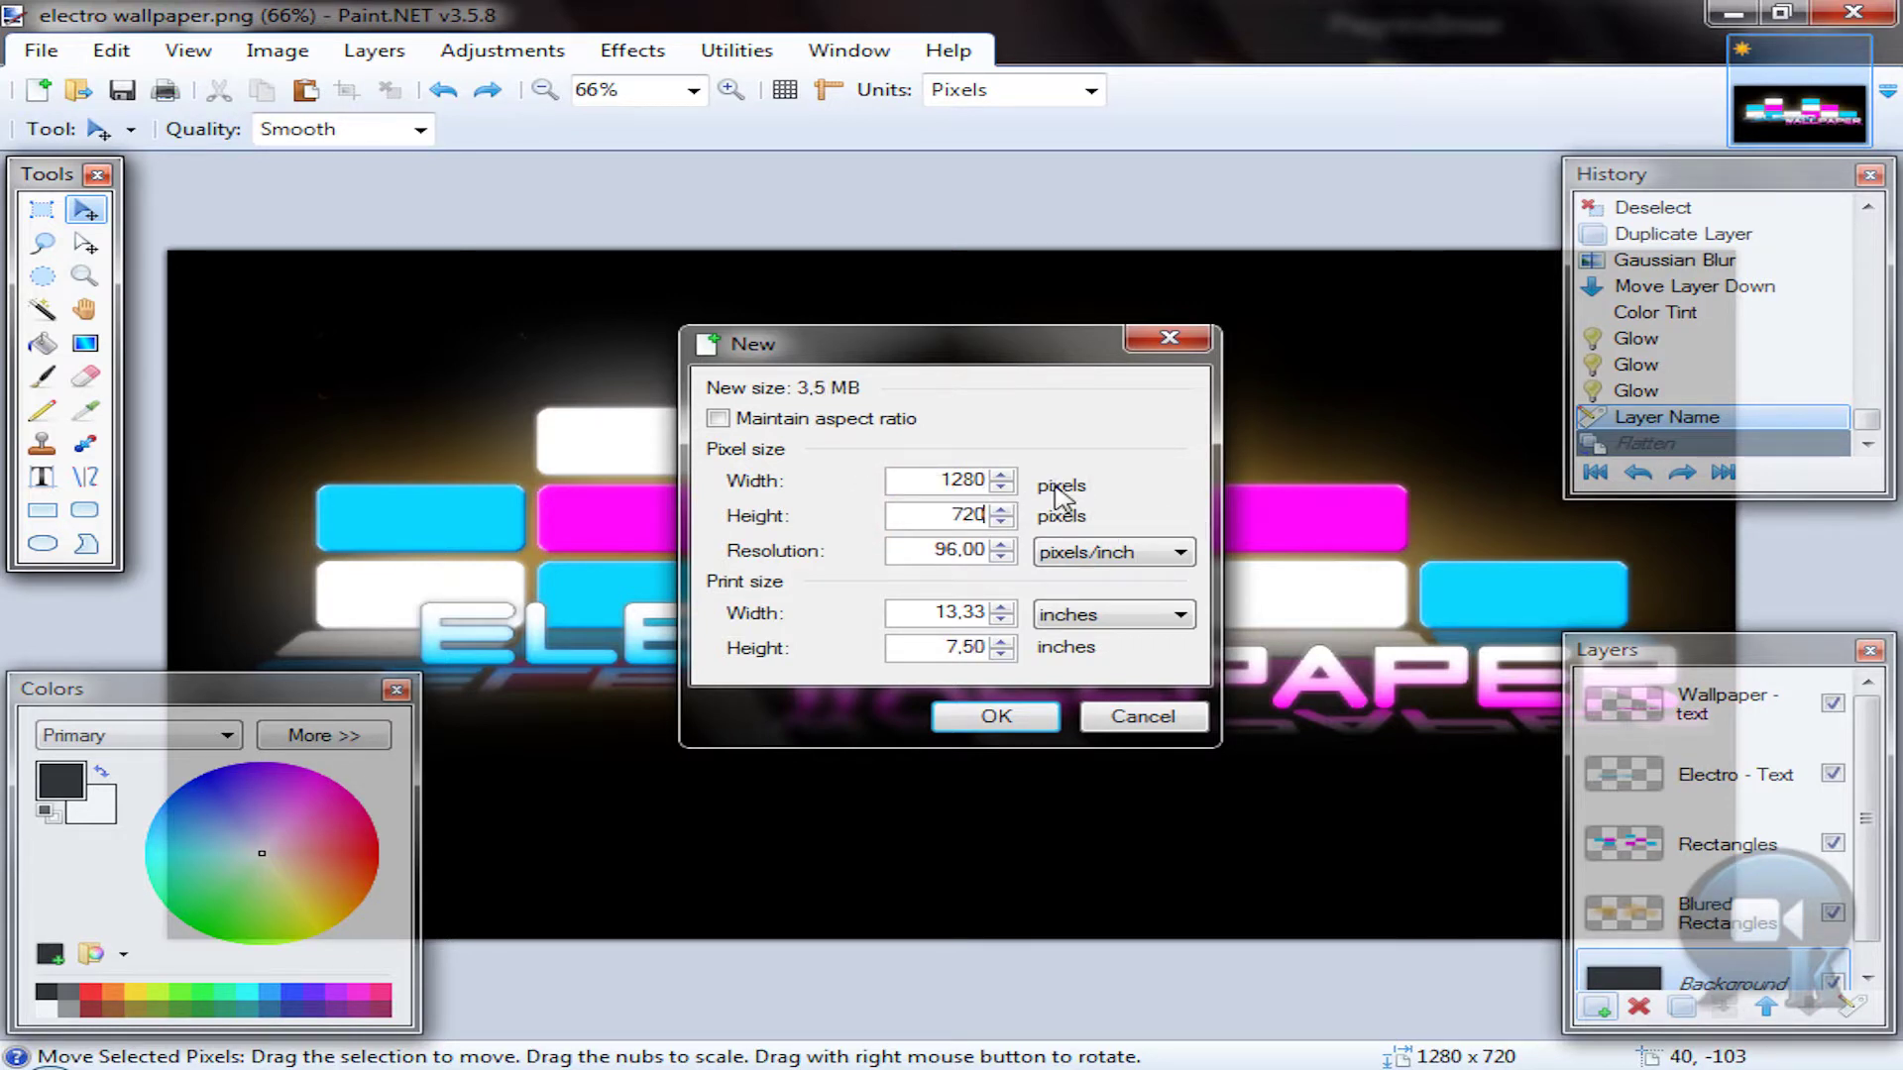
{"action": "left_click", "coordinate": [989, 717]}
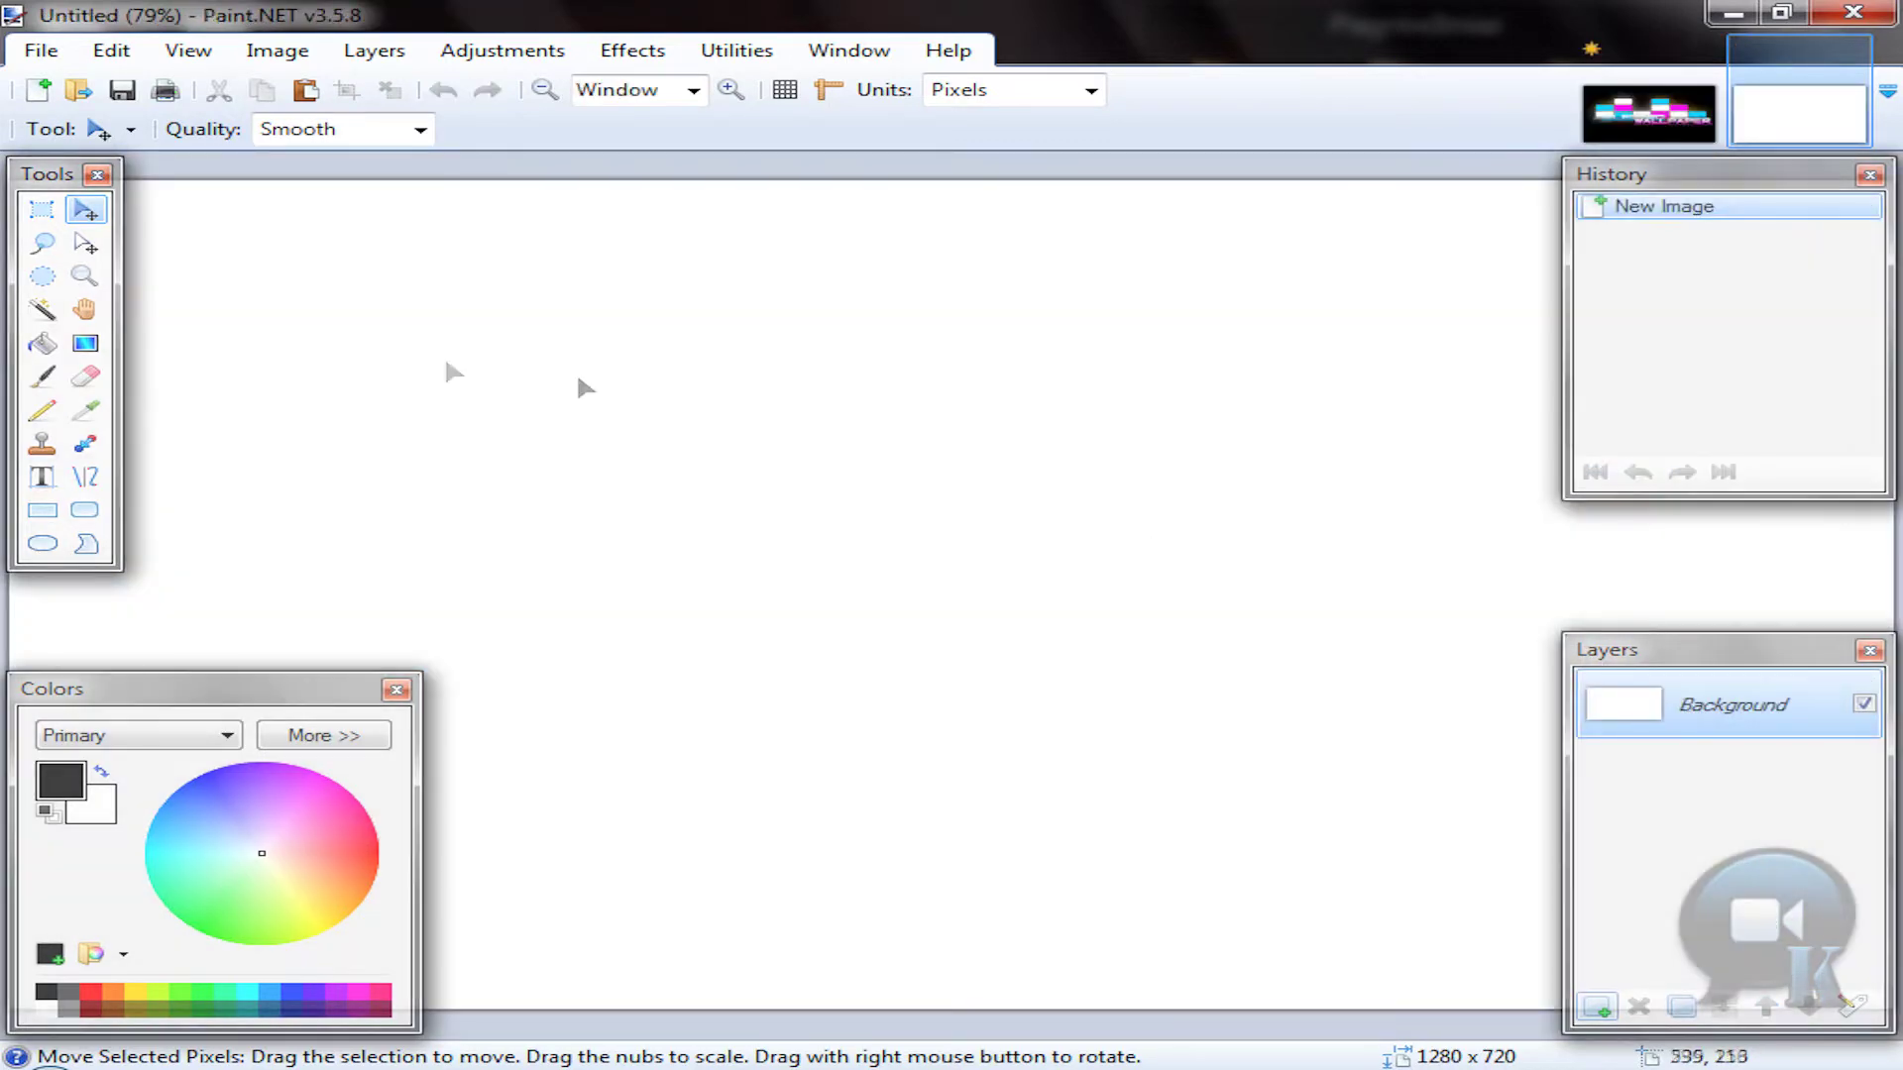
Step: Paint-bucket the Background black and add a new layer above it
{"action": "left_click", "coordinate": [41, 344]}
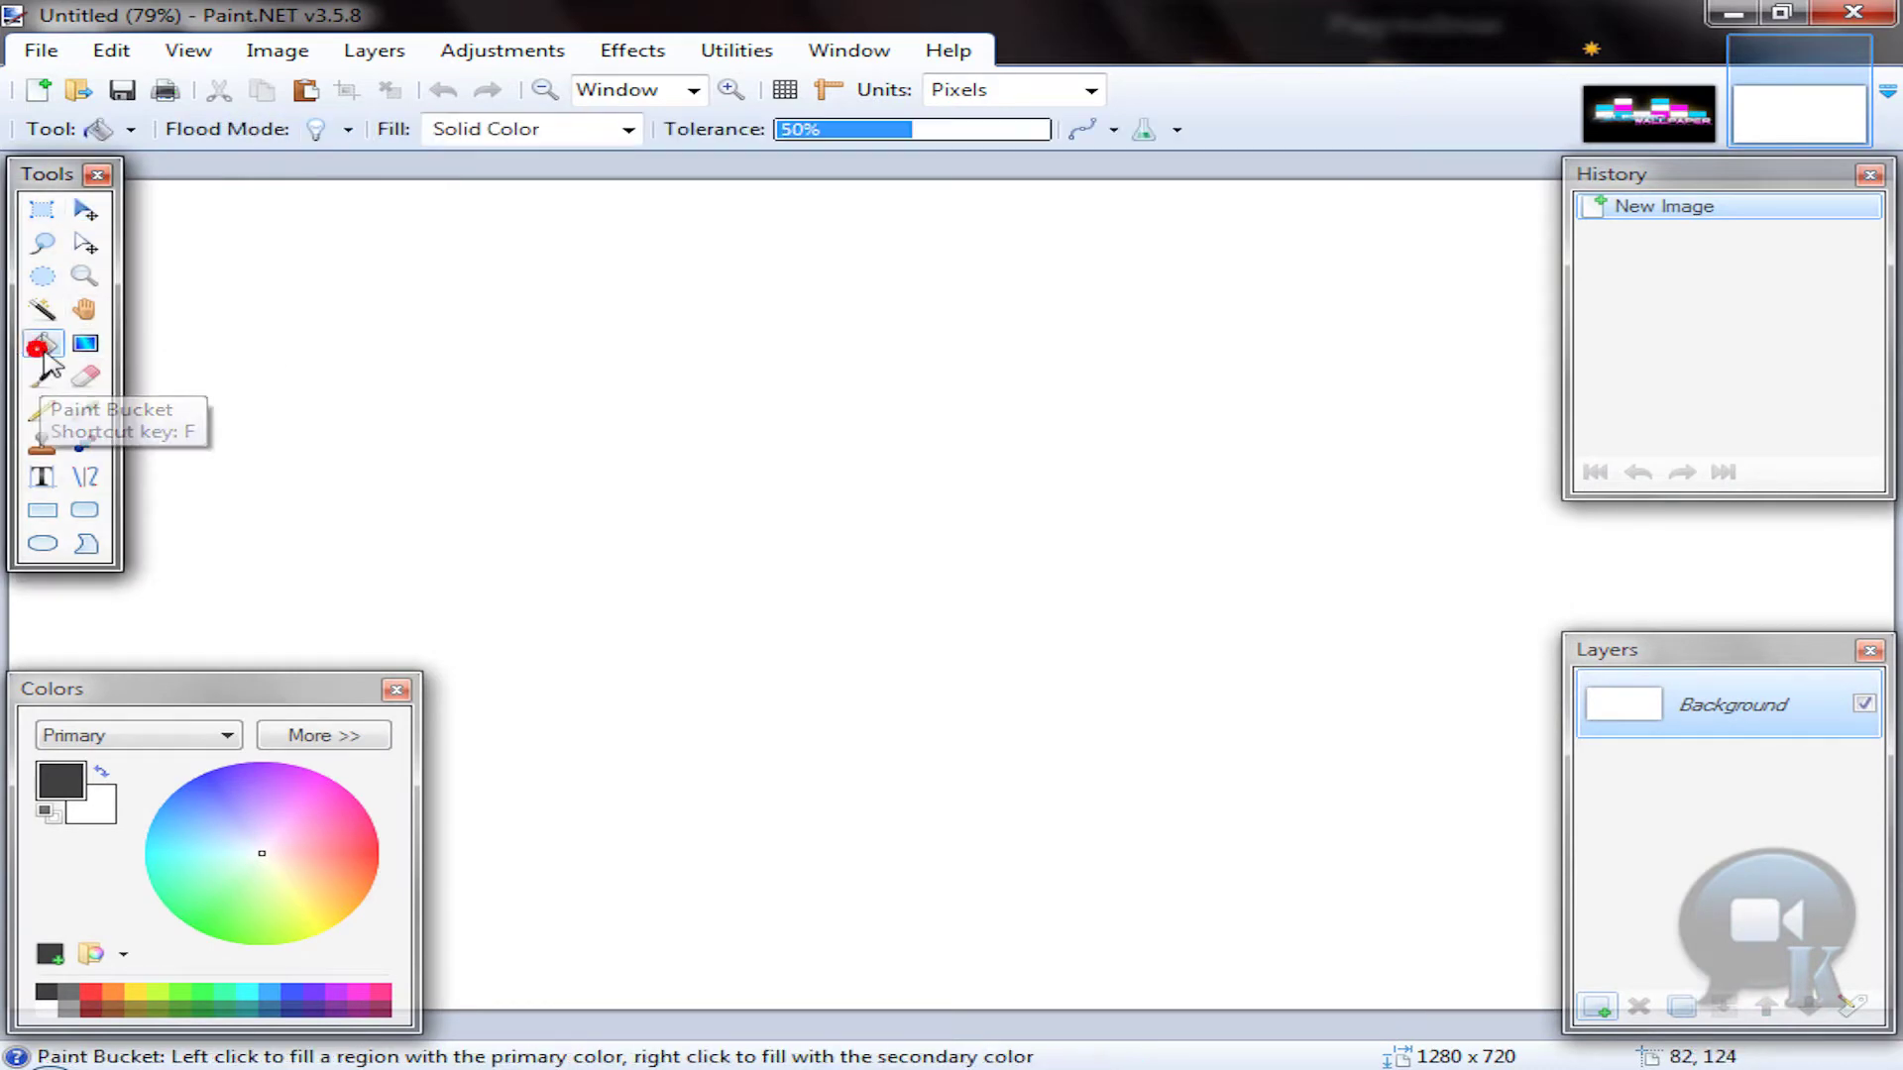
{"action": "left_click", "coordinate": [544, 406]}
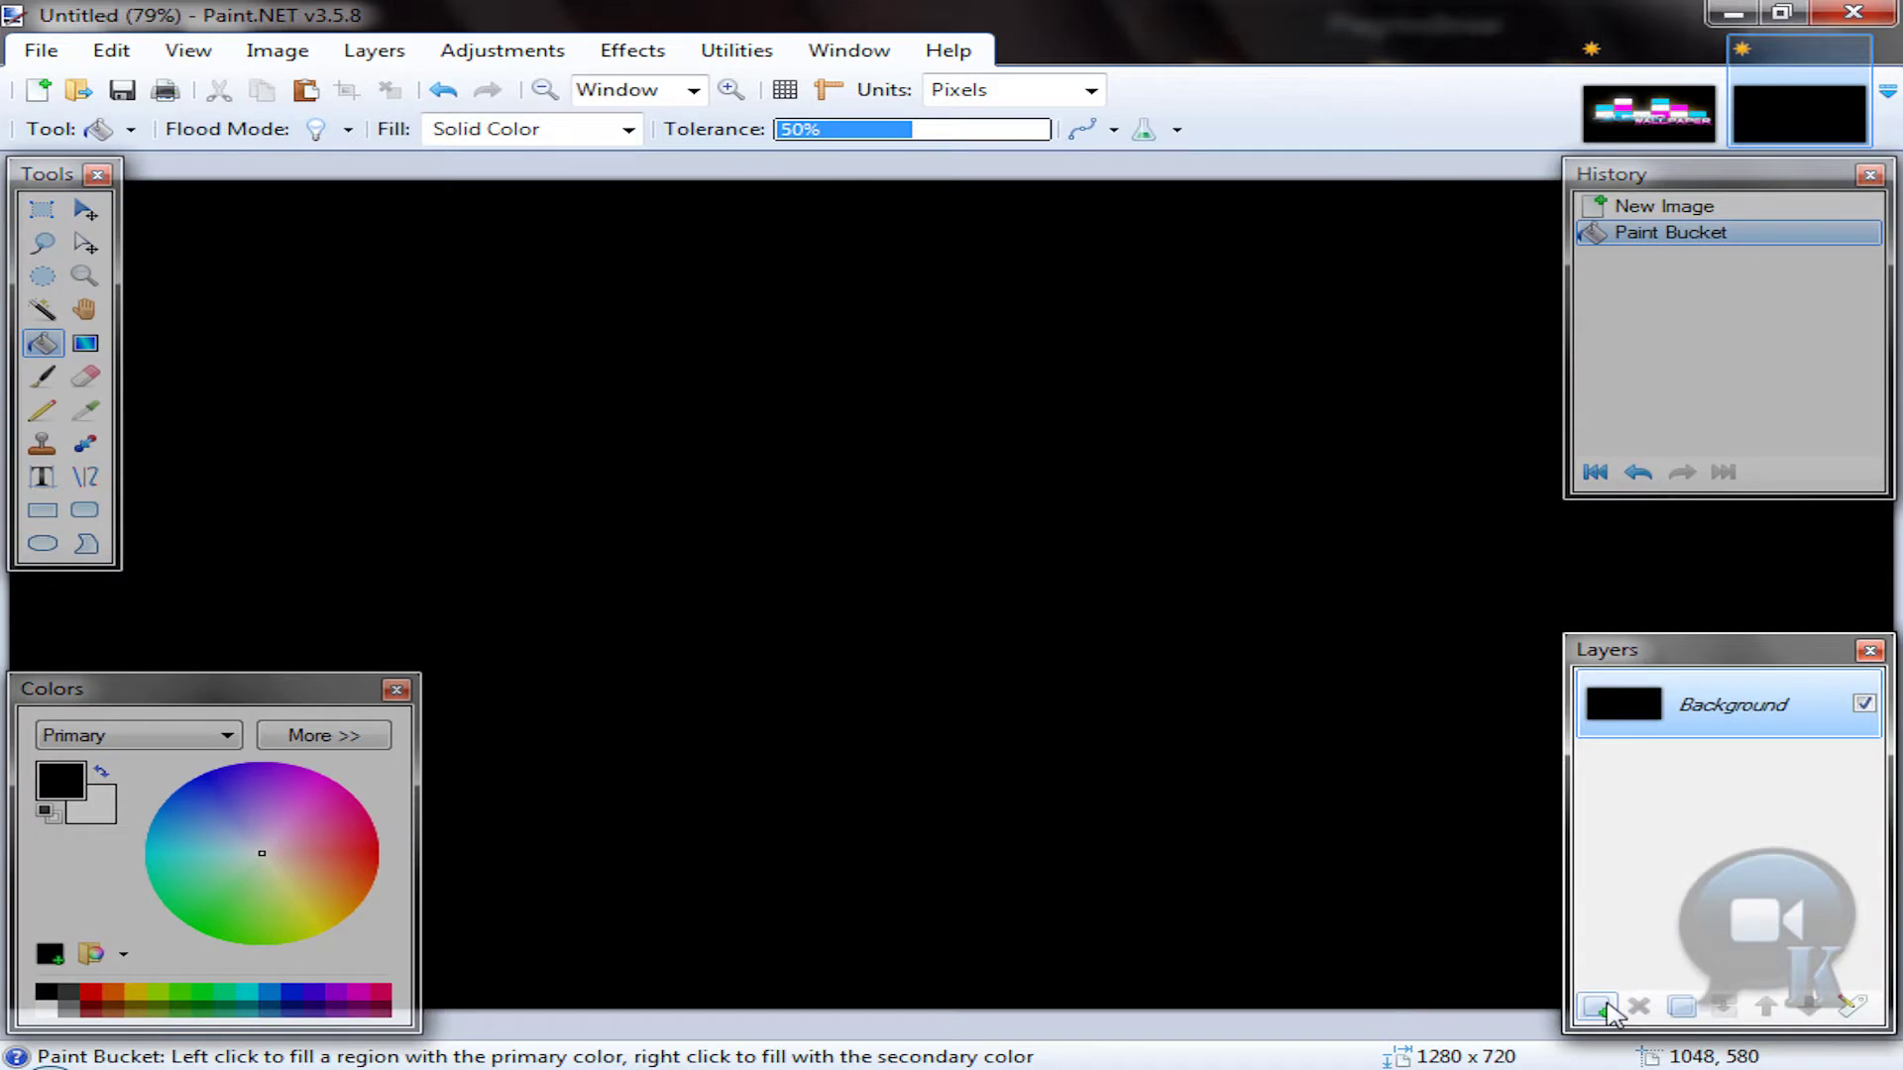
{"action": "left_click", "coordinate": [1604, 1005]}
Step: Name the new layer 'Rectangles', then check the reference wallpaper
{"action": "double_click", "coordinate": [1714, 704]}
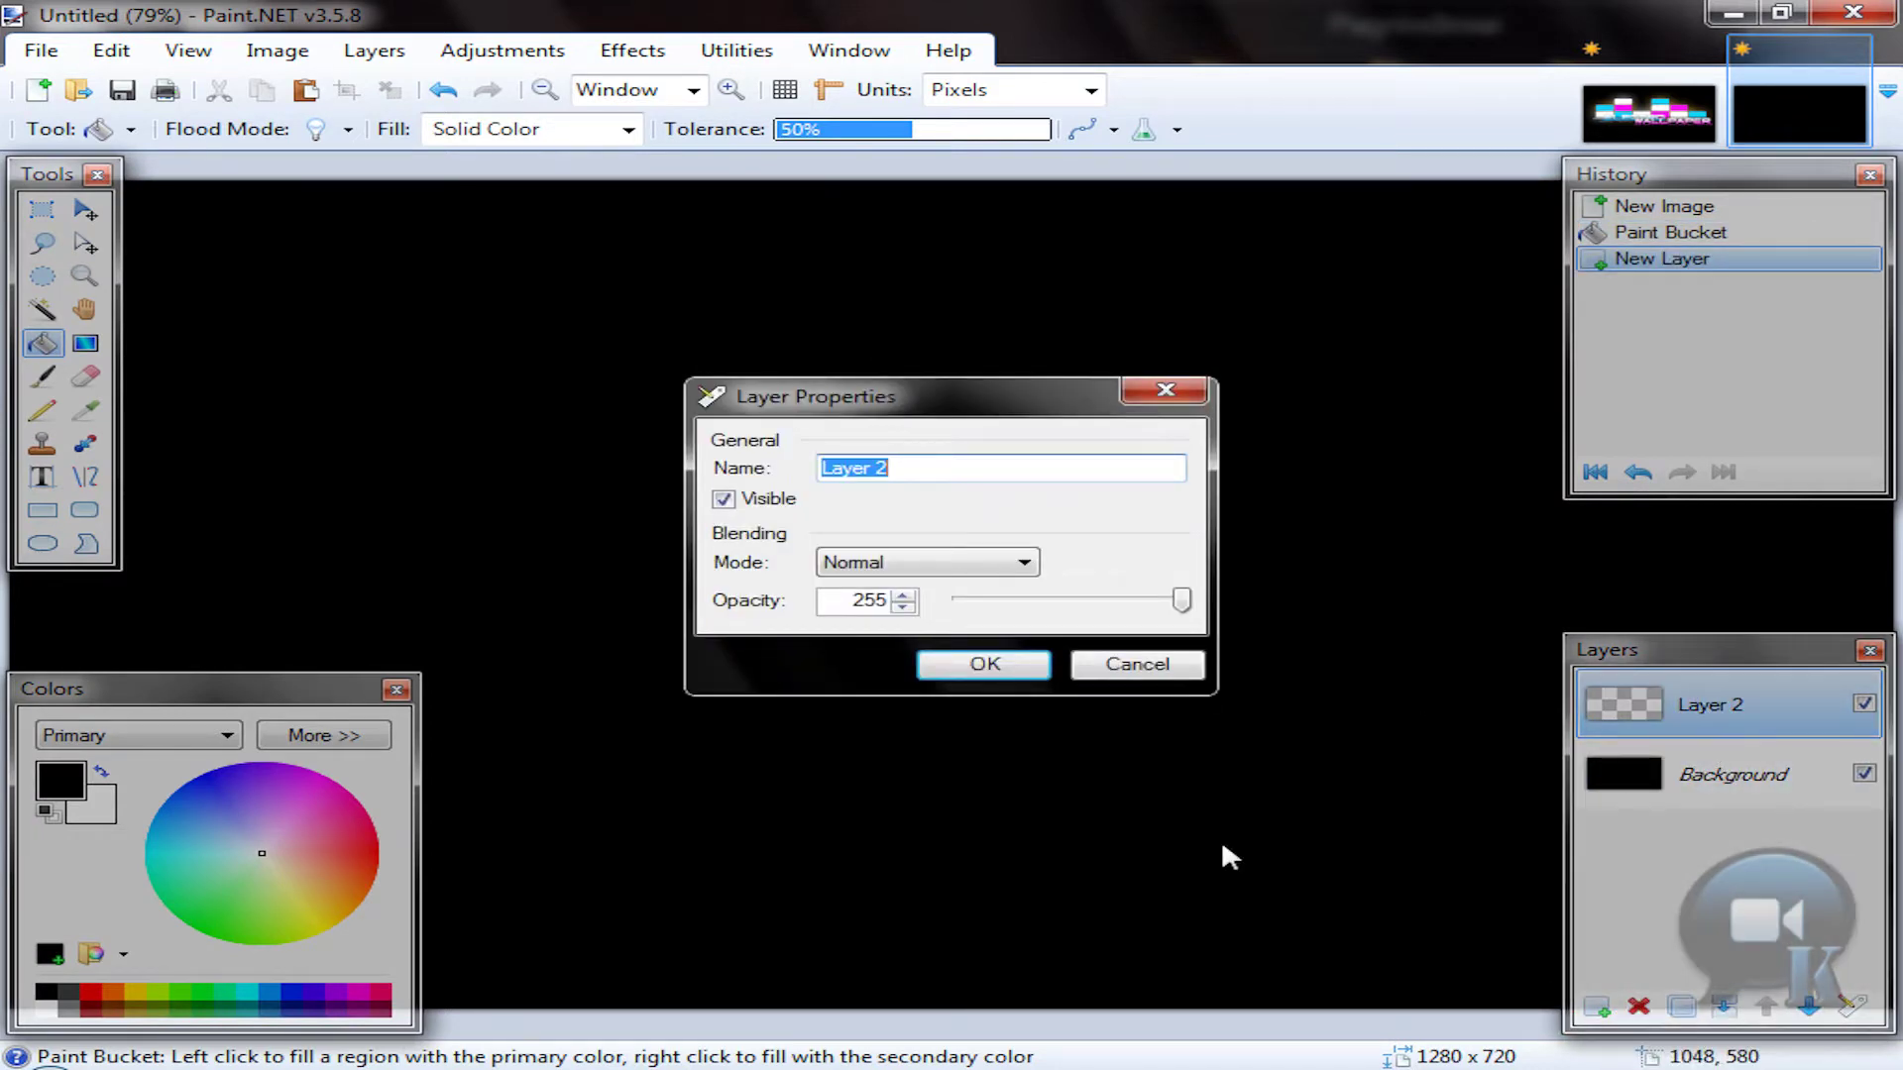
{"action": "type", "text": "Rectangles"}
{"action": "key", "text": "Return"}
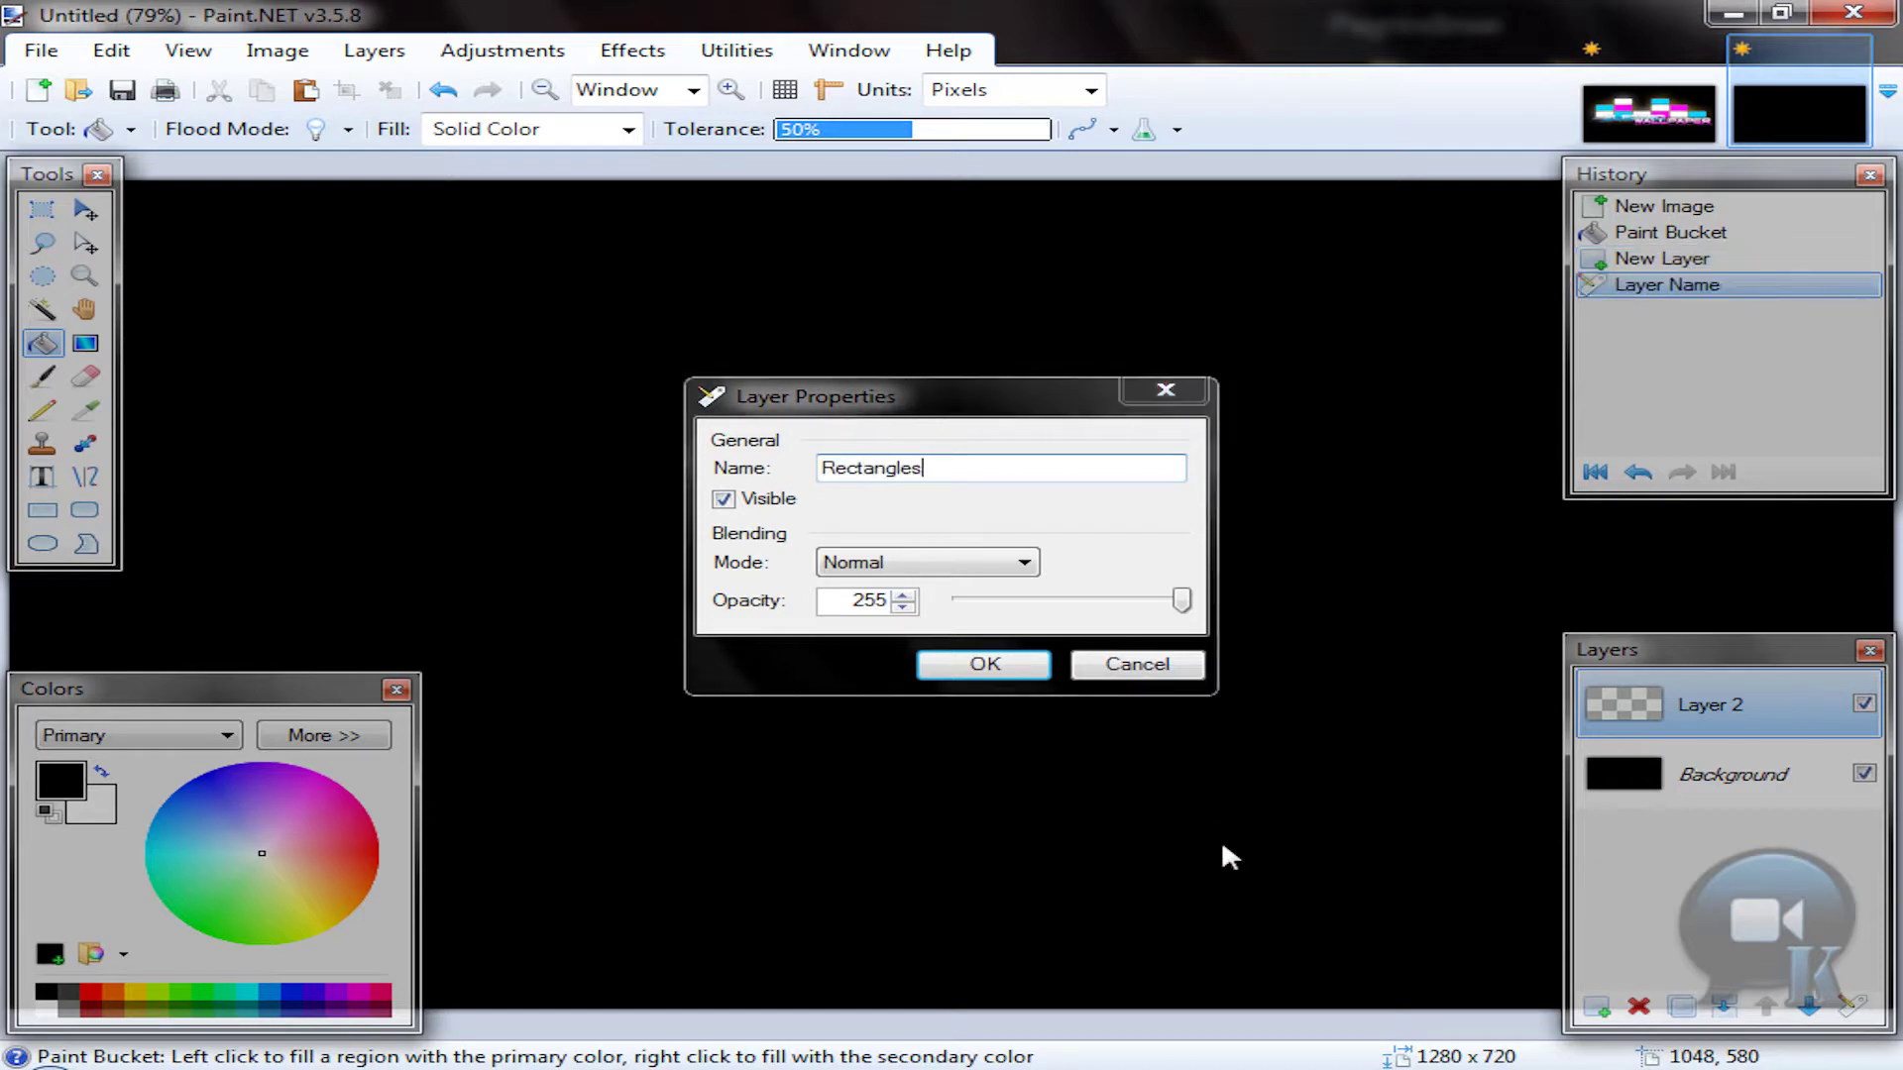
{"action": "left_click", "coordinate": [1643, 119]}
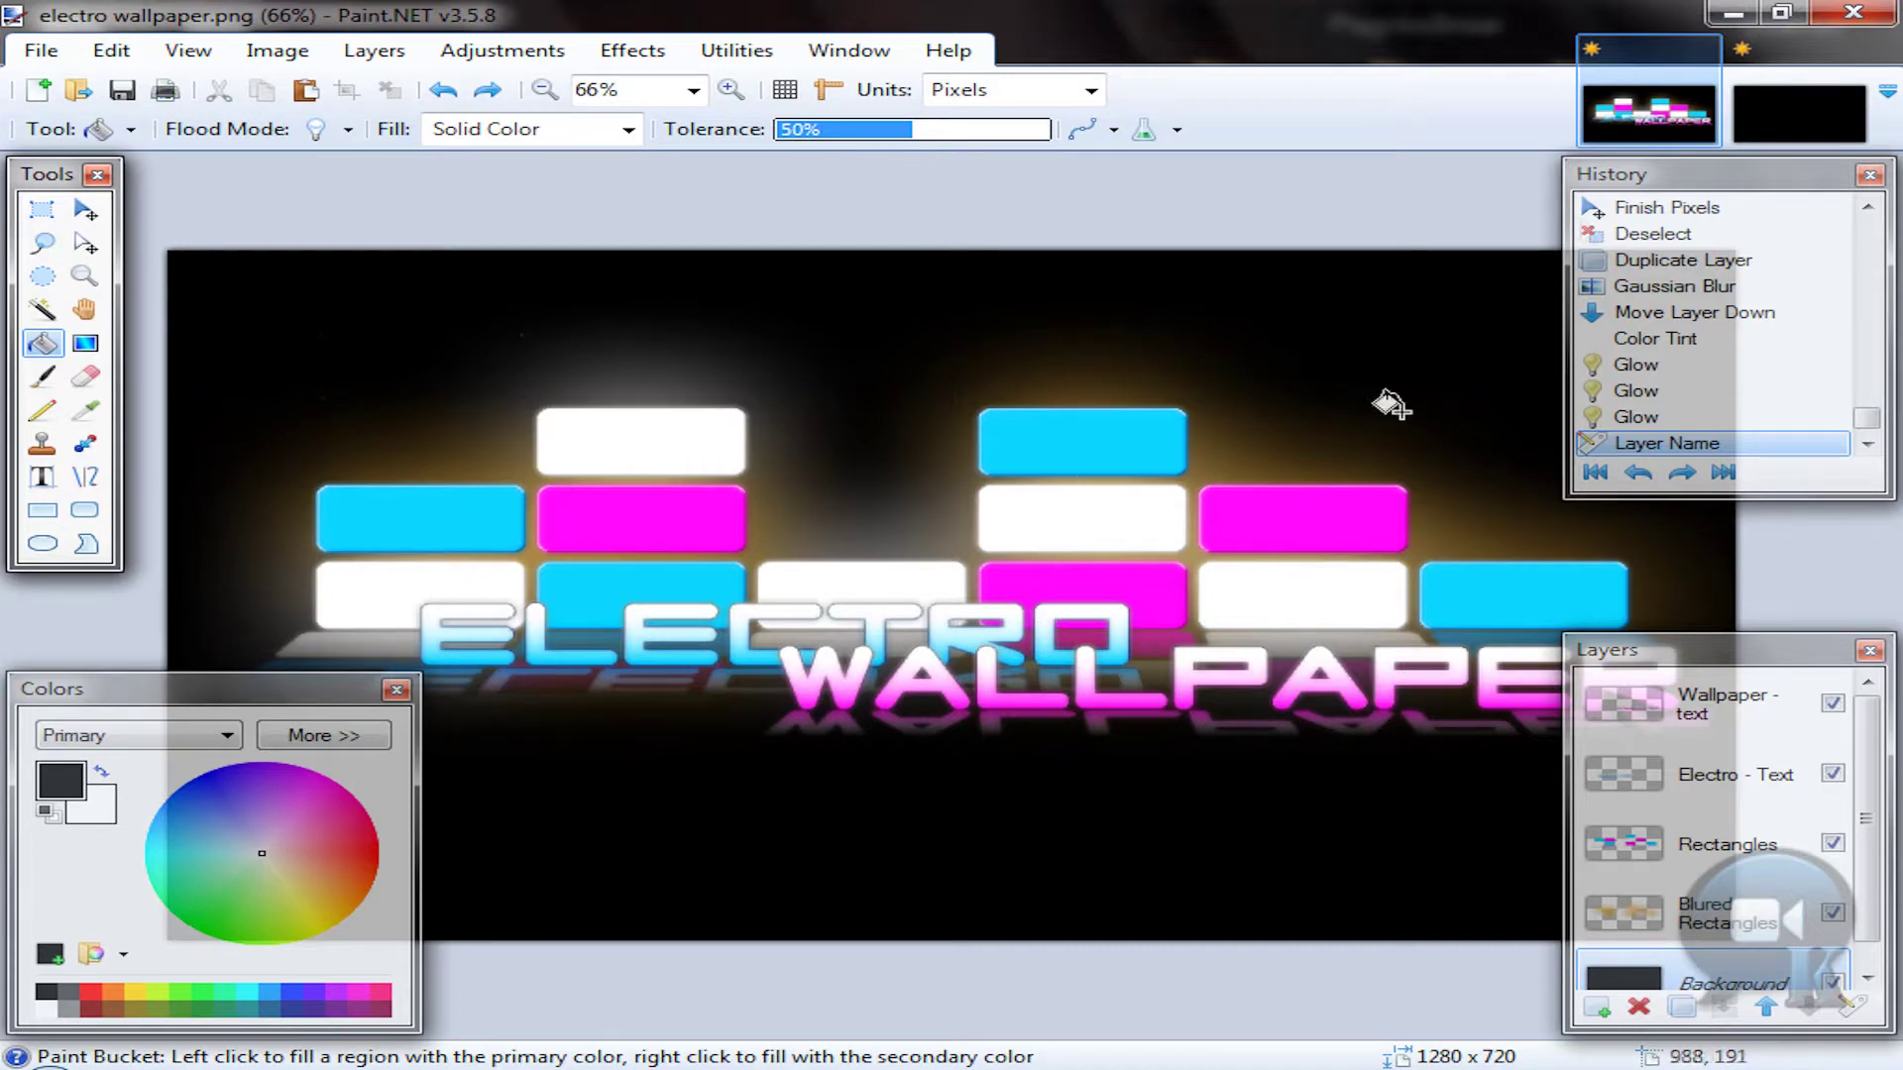
{"action": "left_click", "coordinate": [1798, 114]}
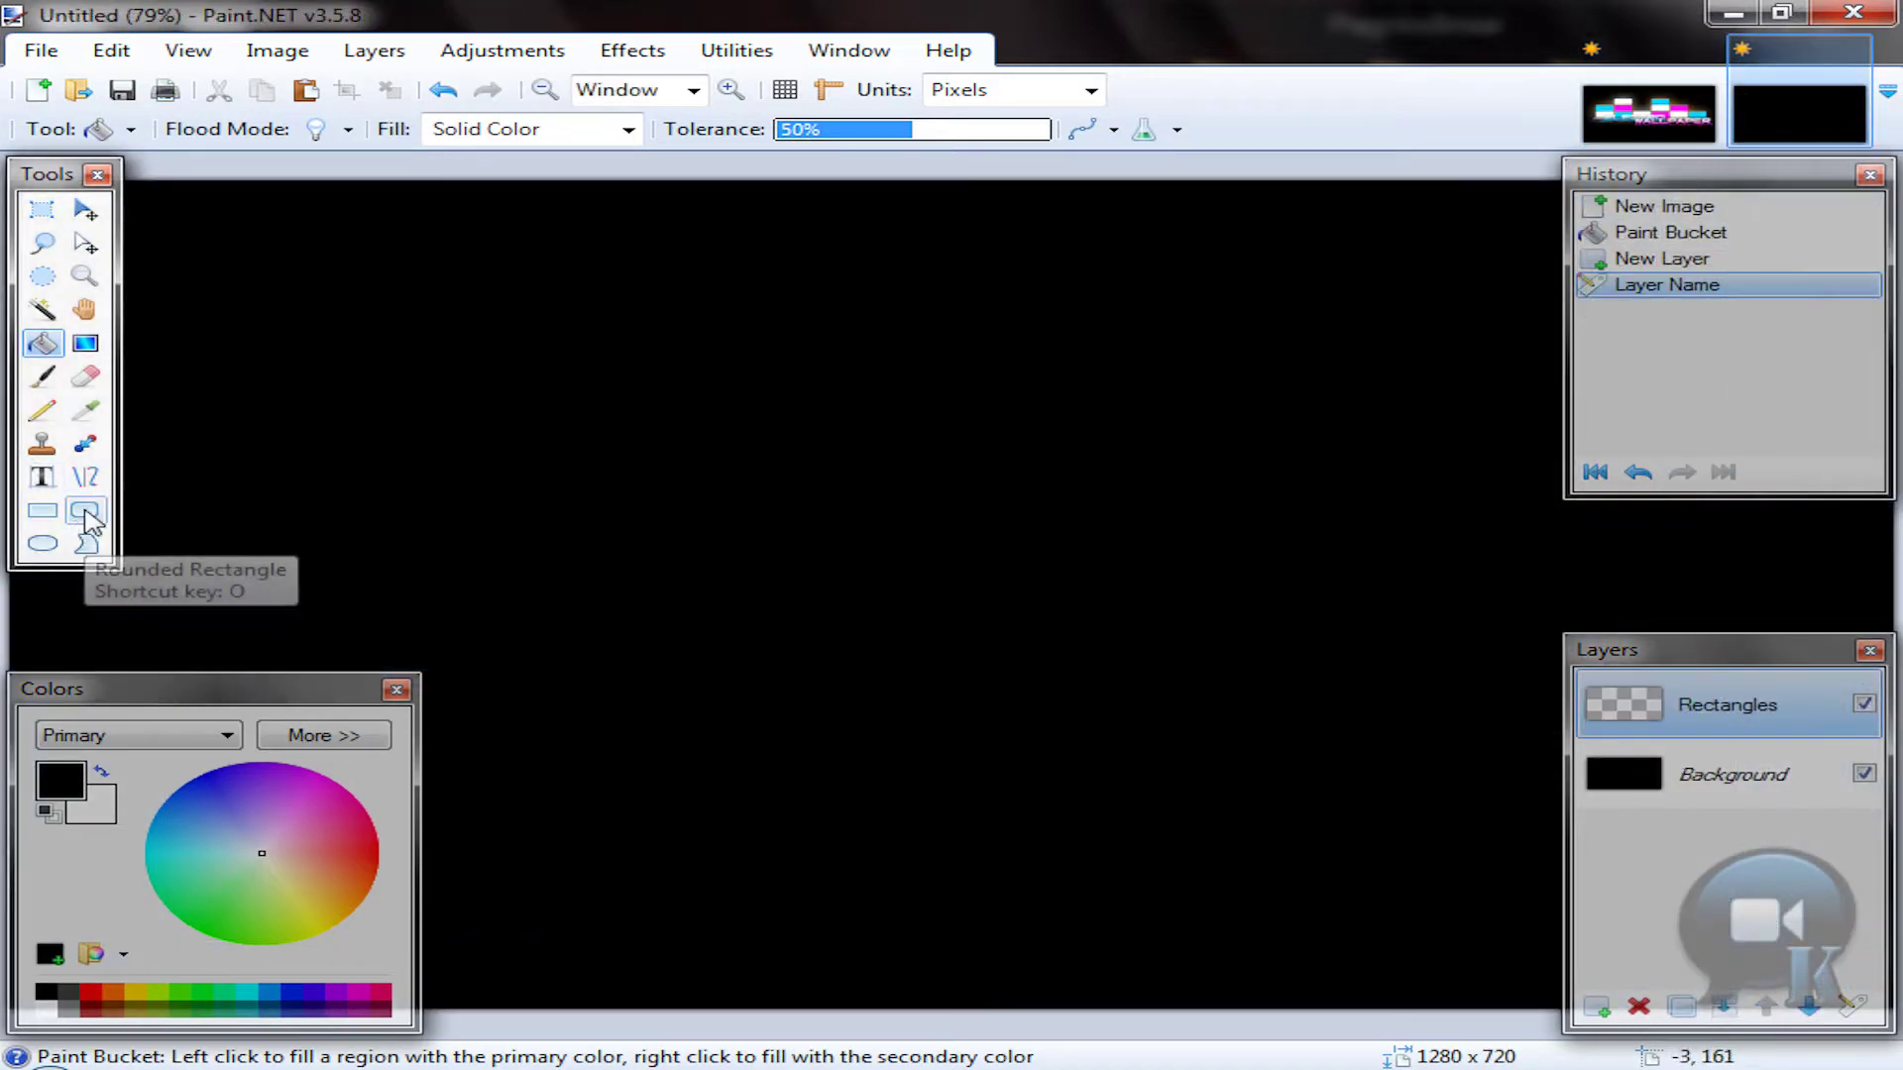
Step: With the Rounded Rectangle tool in orange, draw a bar near the canvas's top-left
{"action": "left_click", "coordinate": [86, 513]}
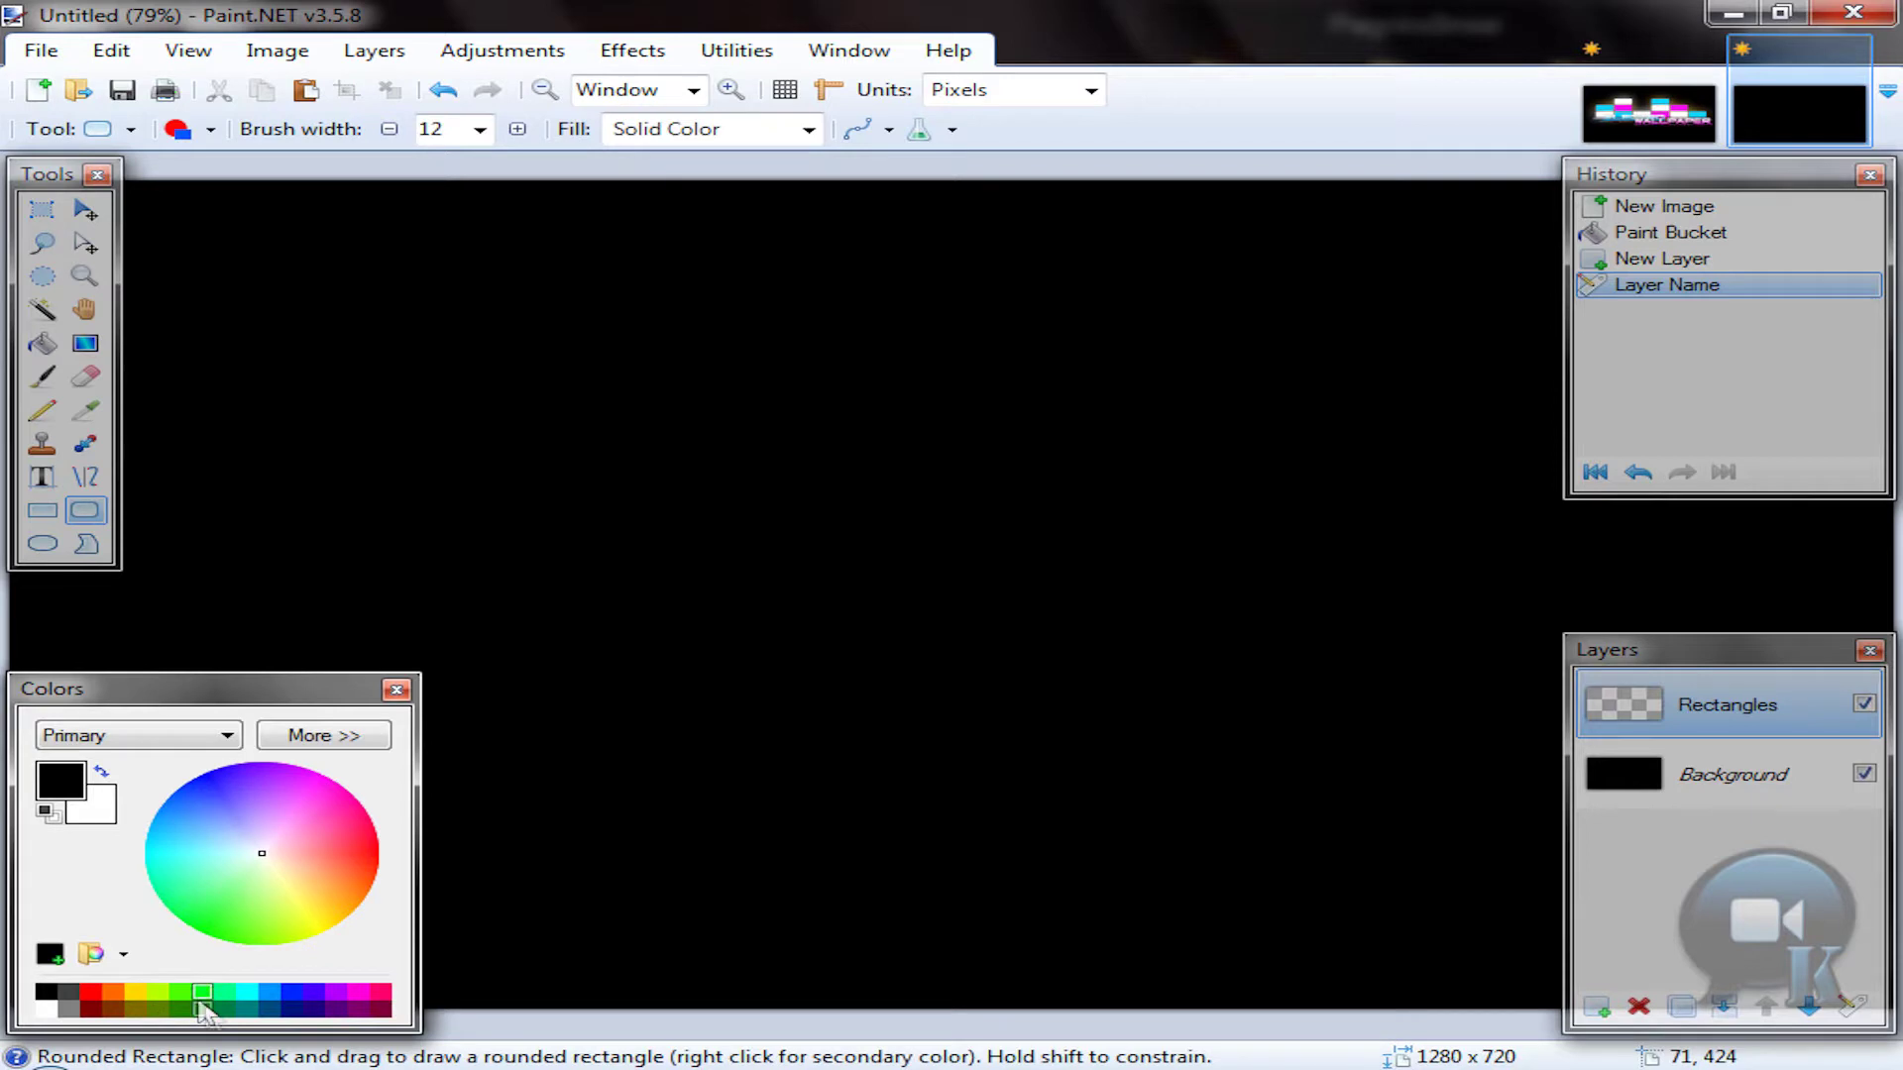
{"action": "left_click", "coordinate": [1648, 112]}
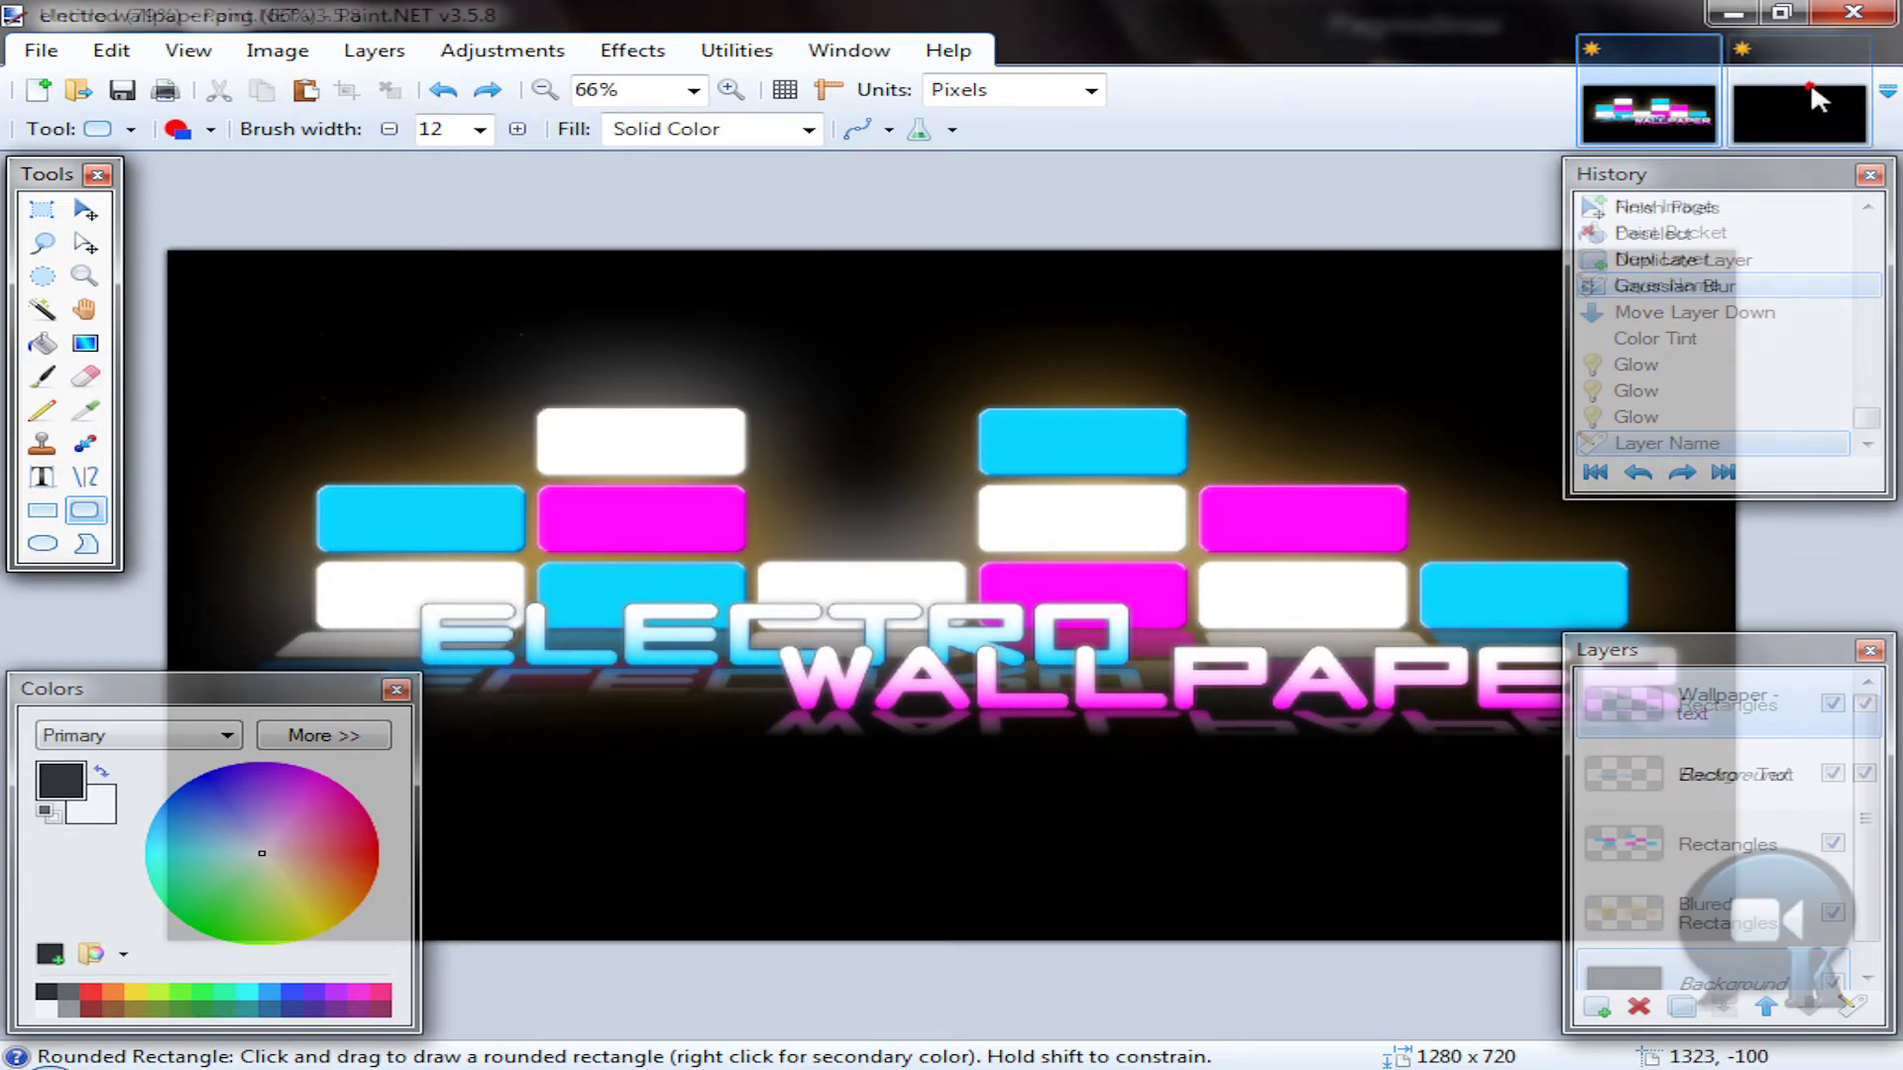
{"action": "key", "text": "ctrl+Tab"}
{"action": "left_click", "coordinate": [111, 991]}
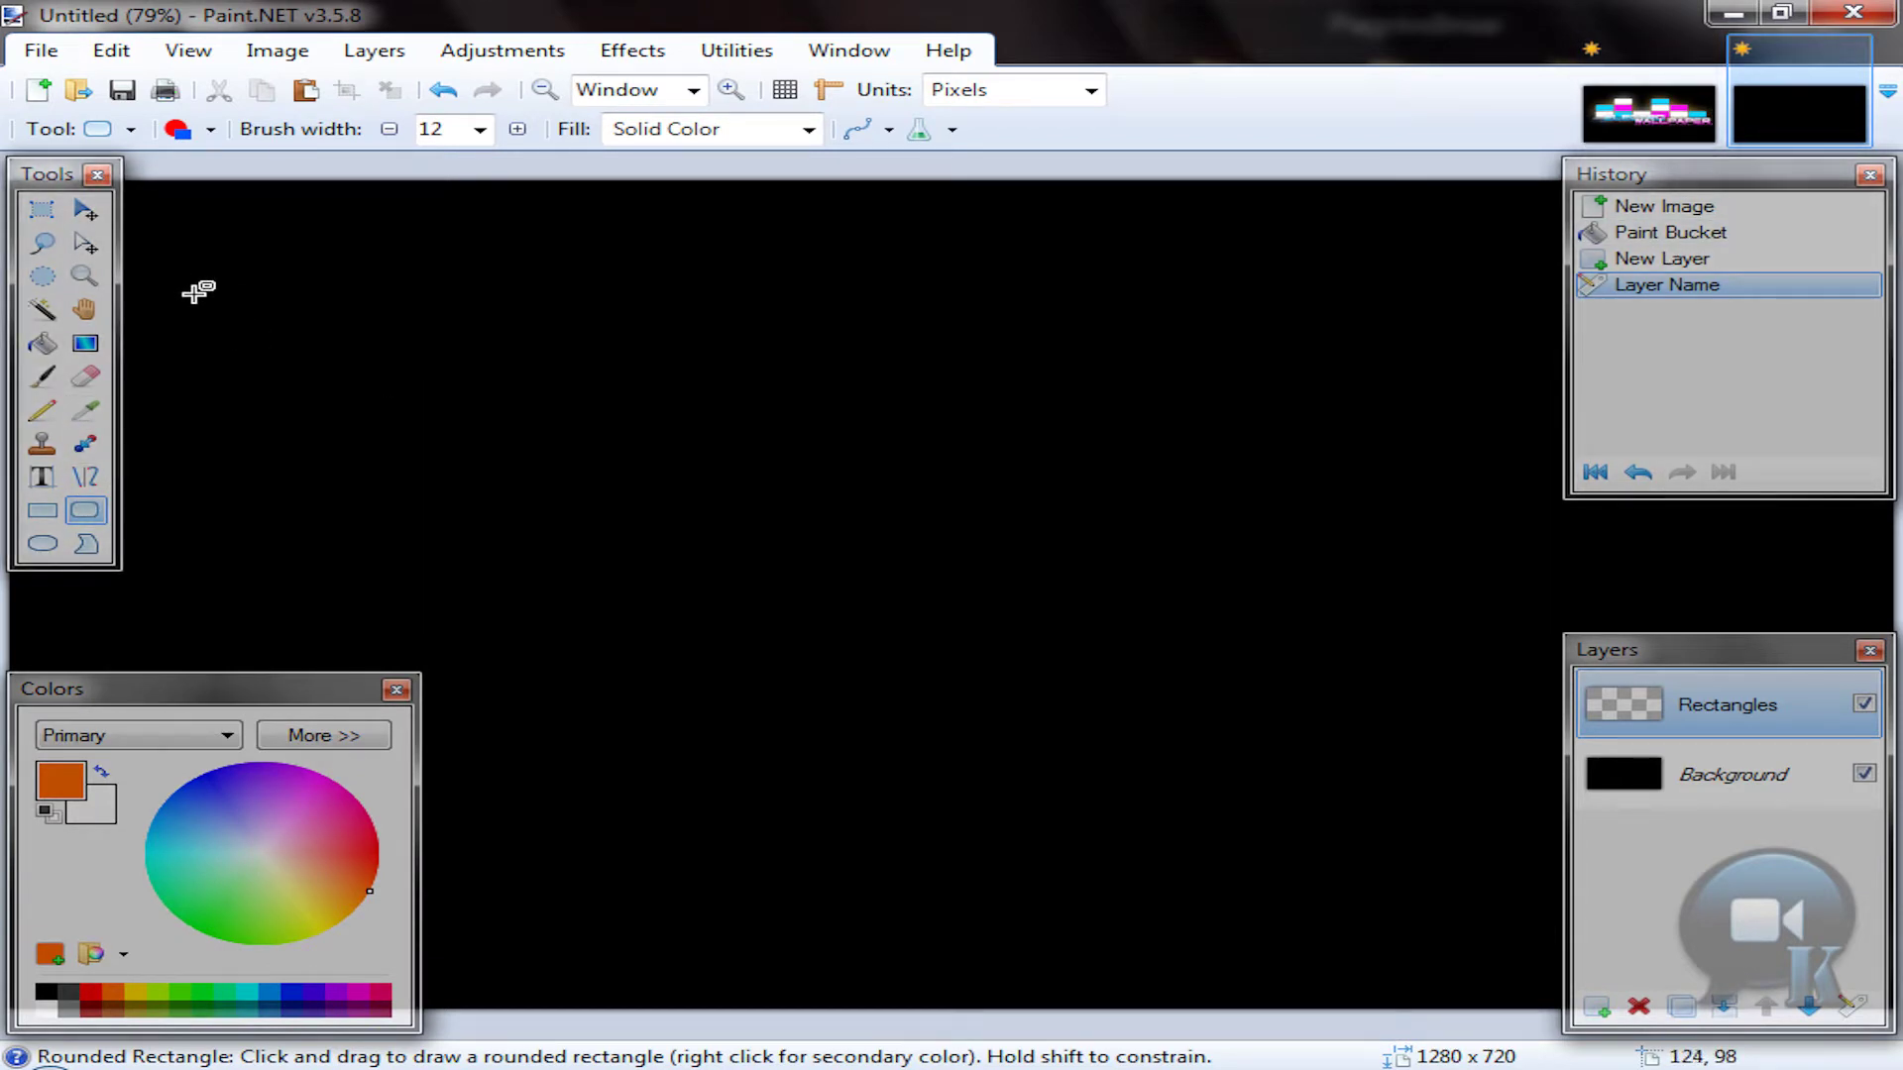
{"action": "left_click_drag", "start_coordinate": [192, 293], "coordinate": [427, 367]}
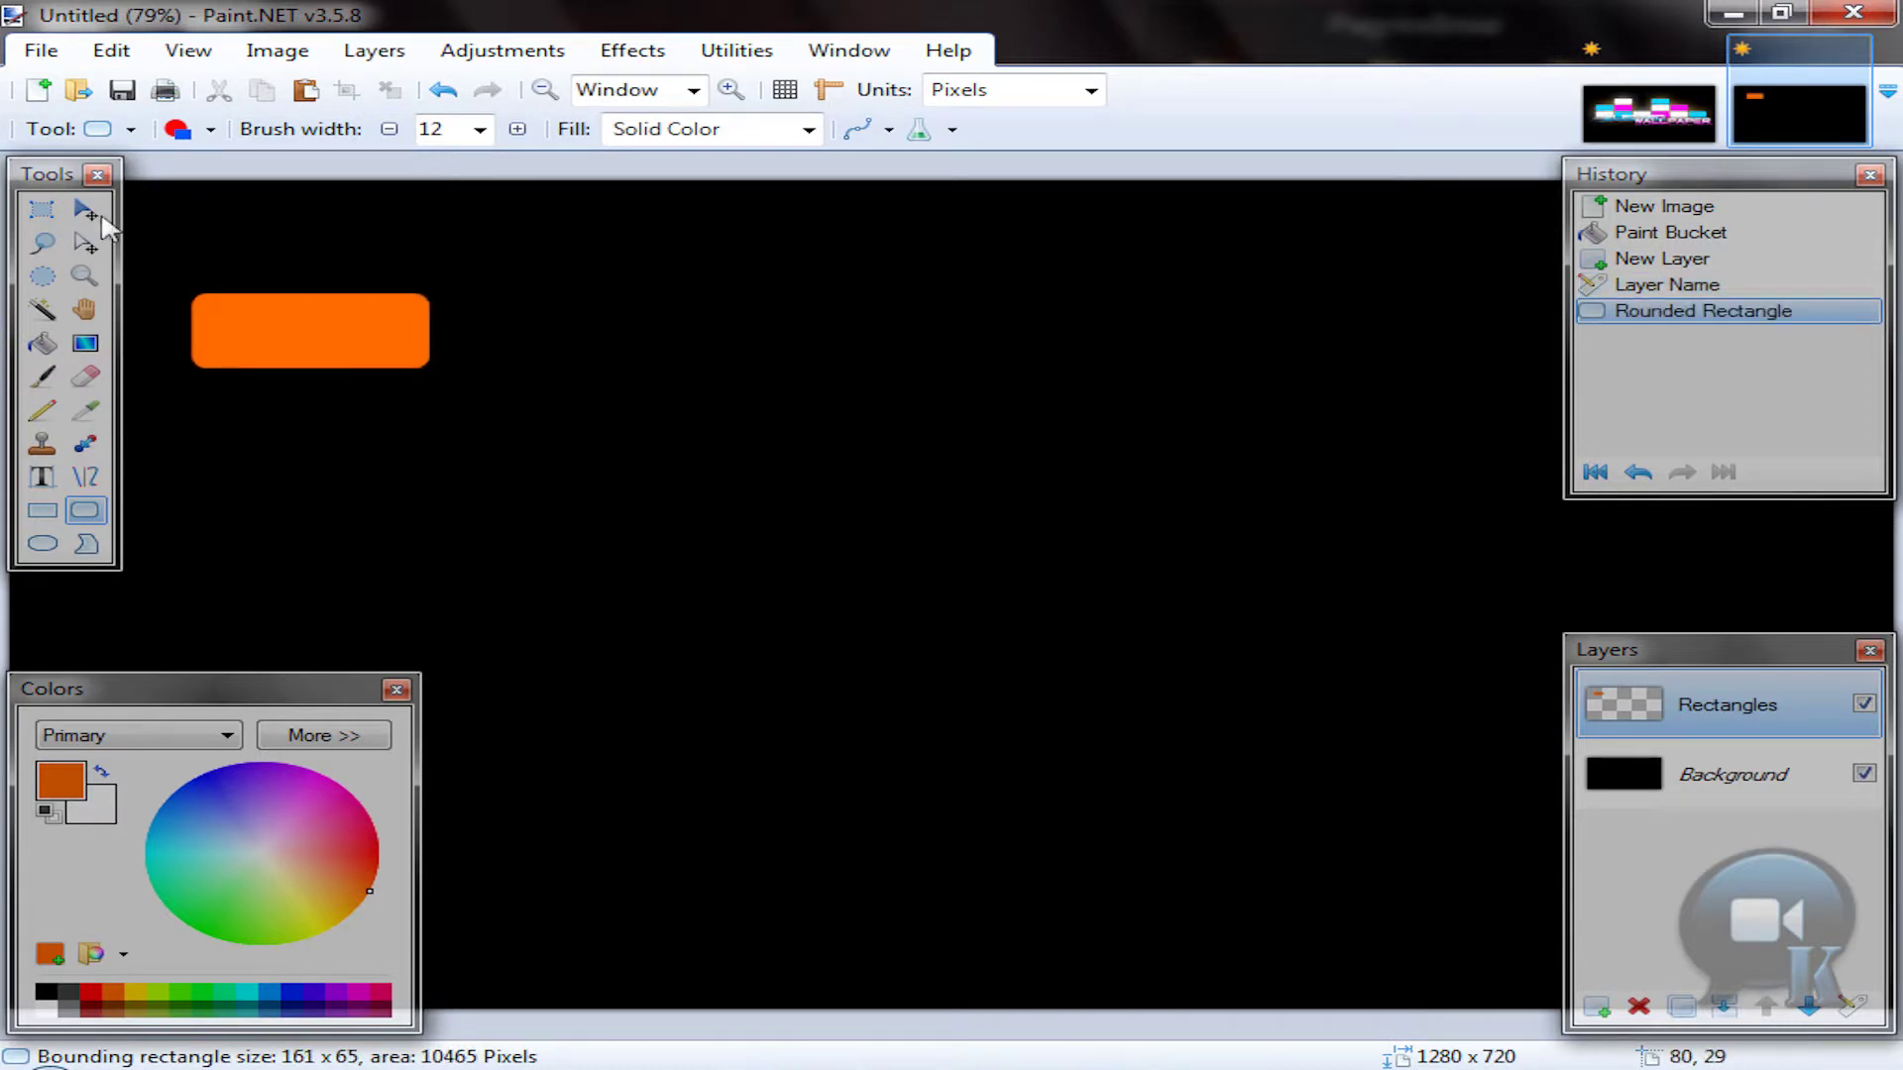
Step: Magic-wand the orange rectangle and place a copy directly below it
{"action": "left_click", "coordinate": [41, 309]}
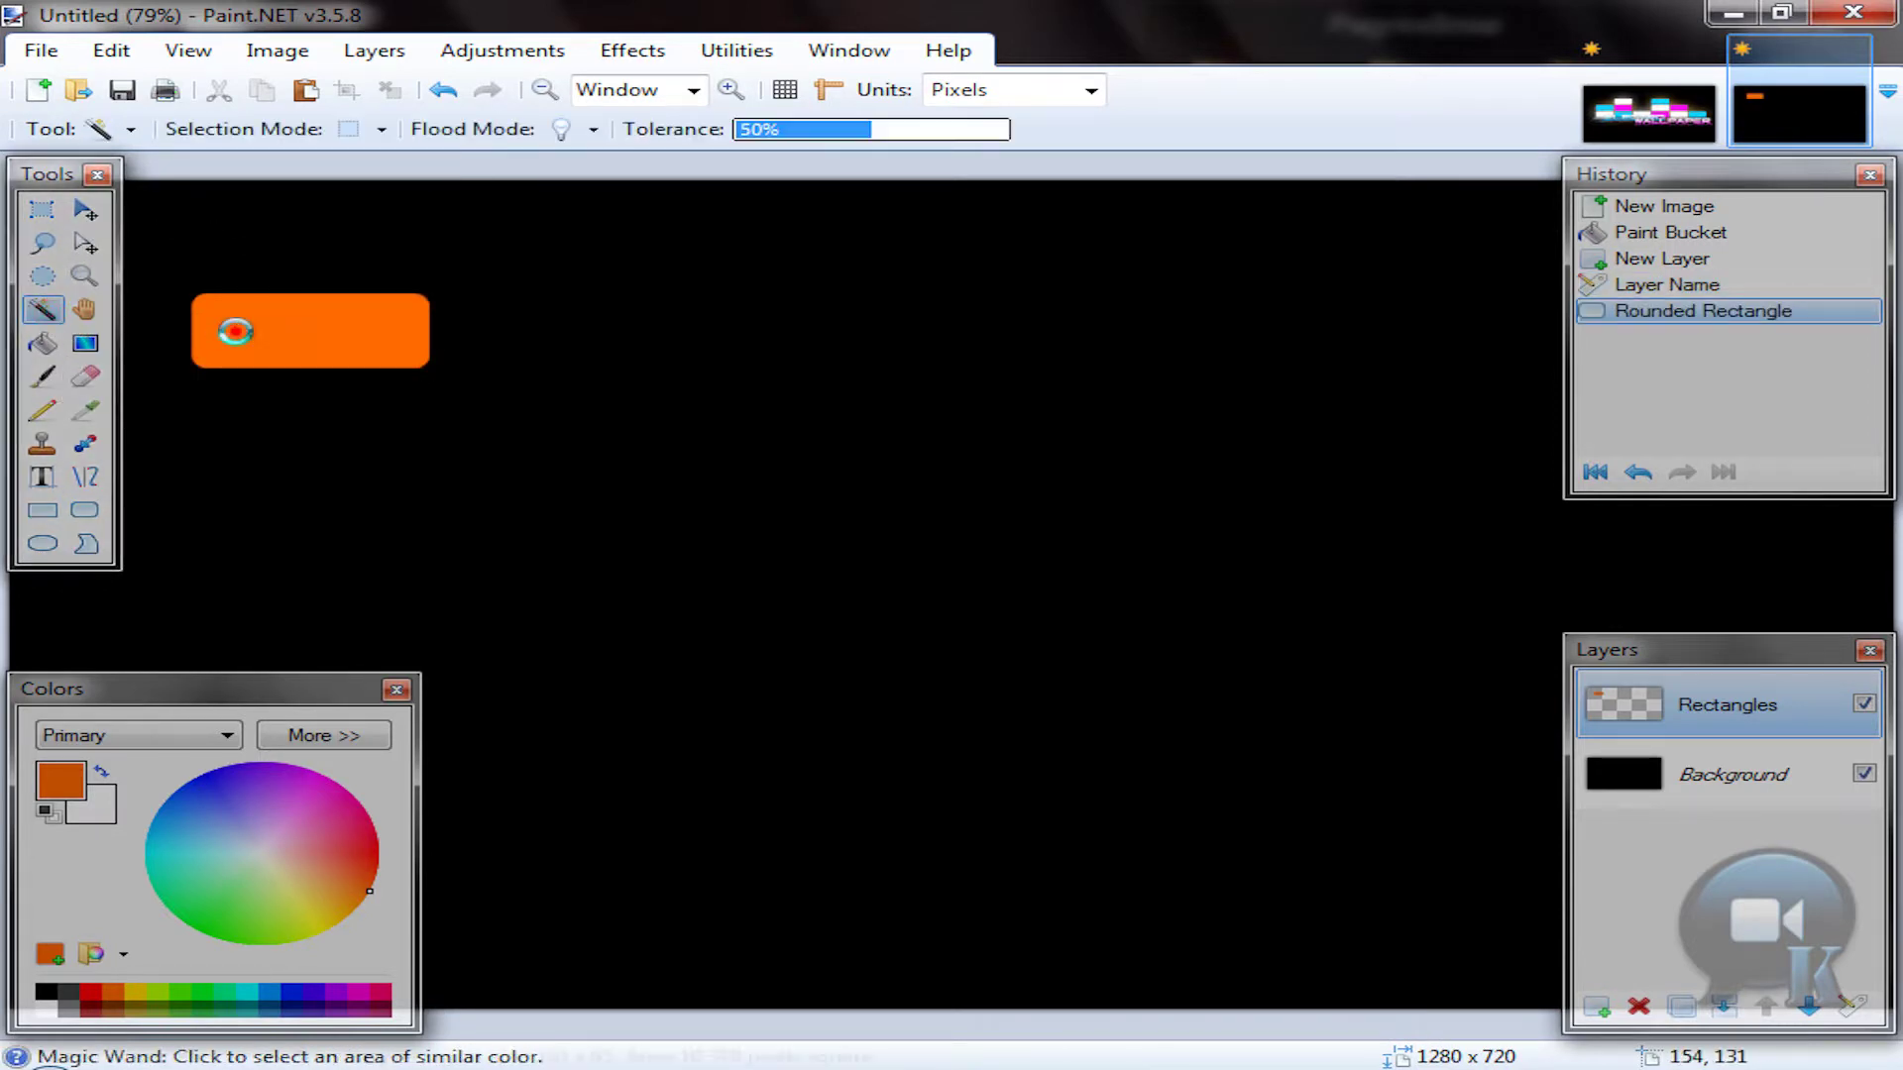
{"action": "left_click", "coordinate": [238, 333]}
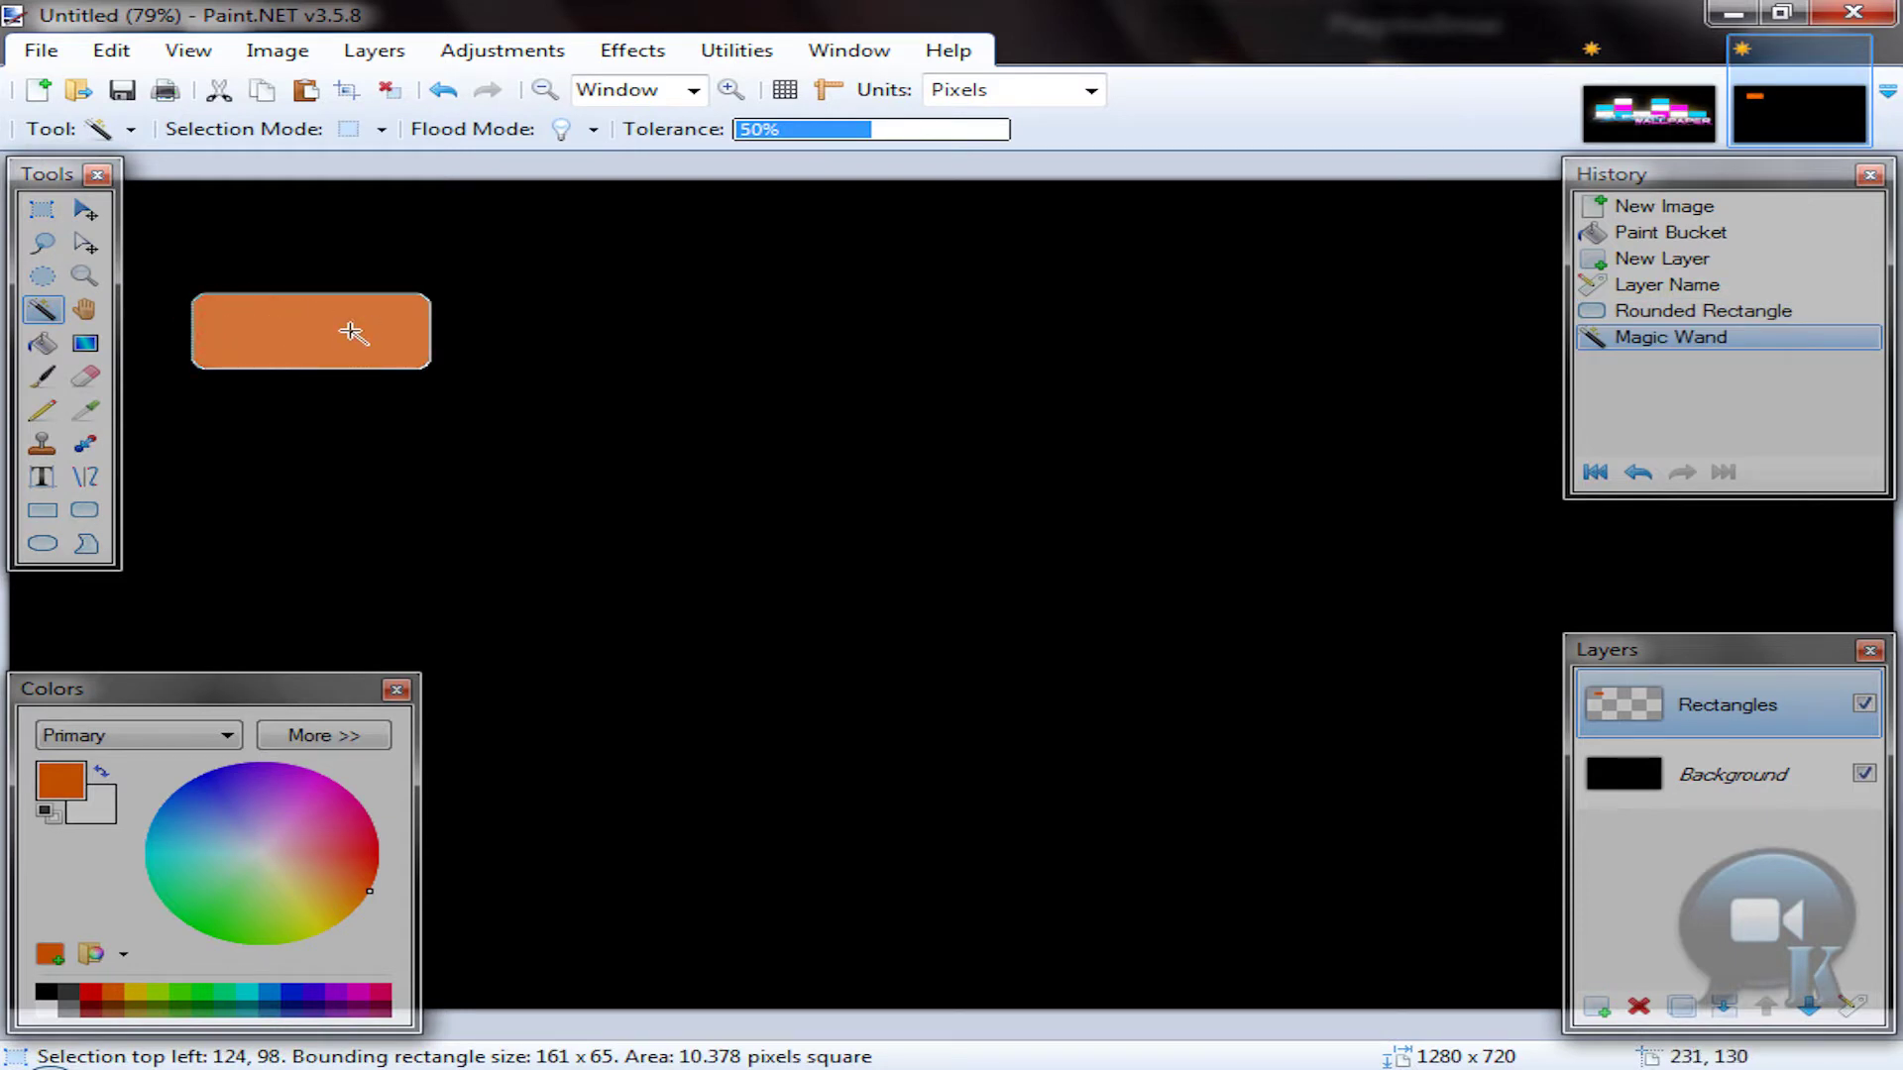
{"action": "left_click", "coordinate": [85, 209]}
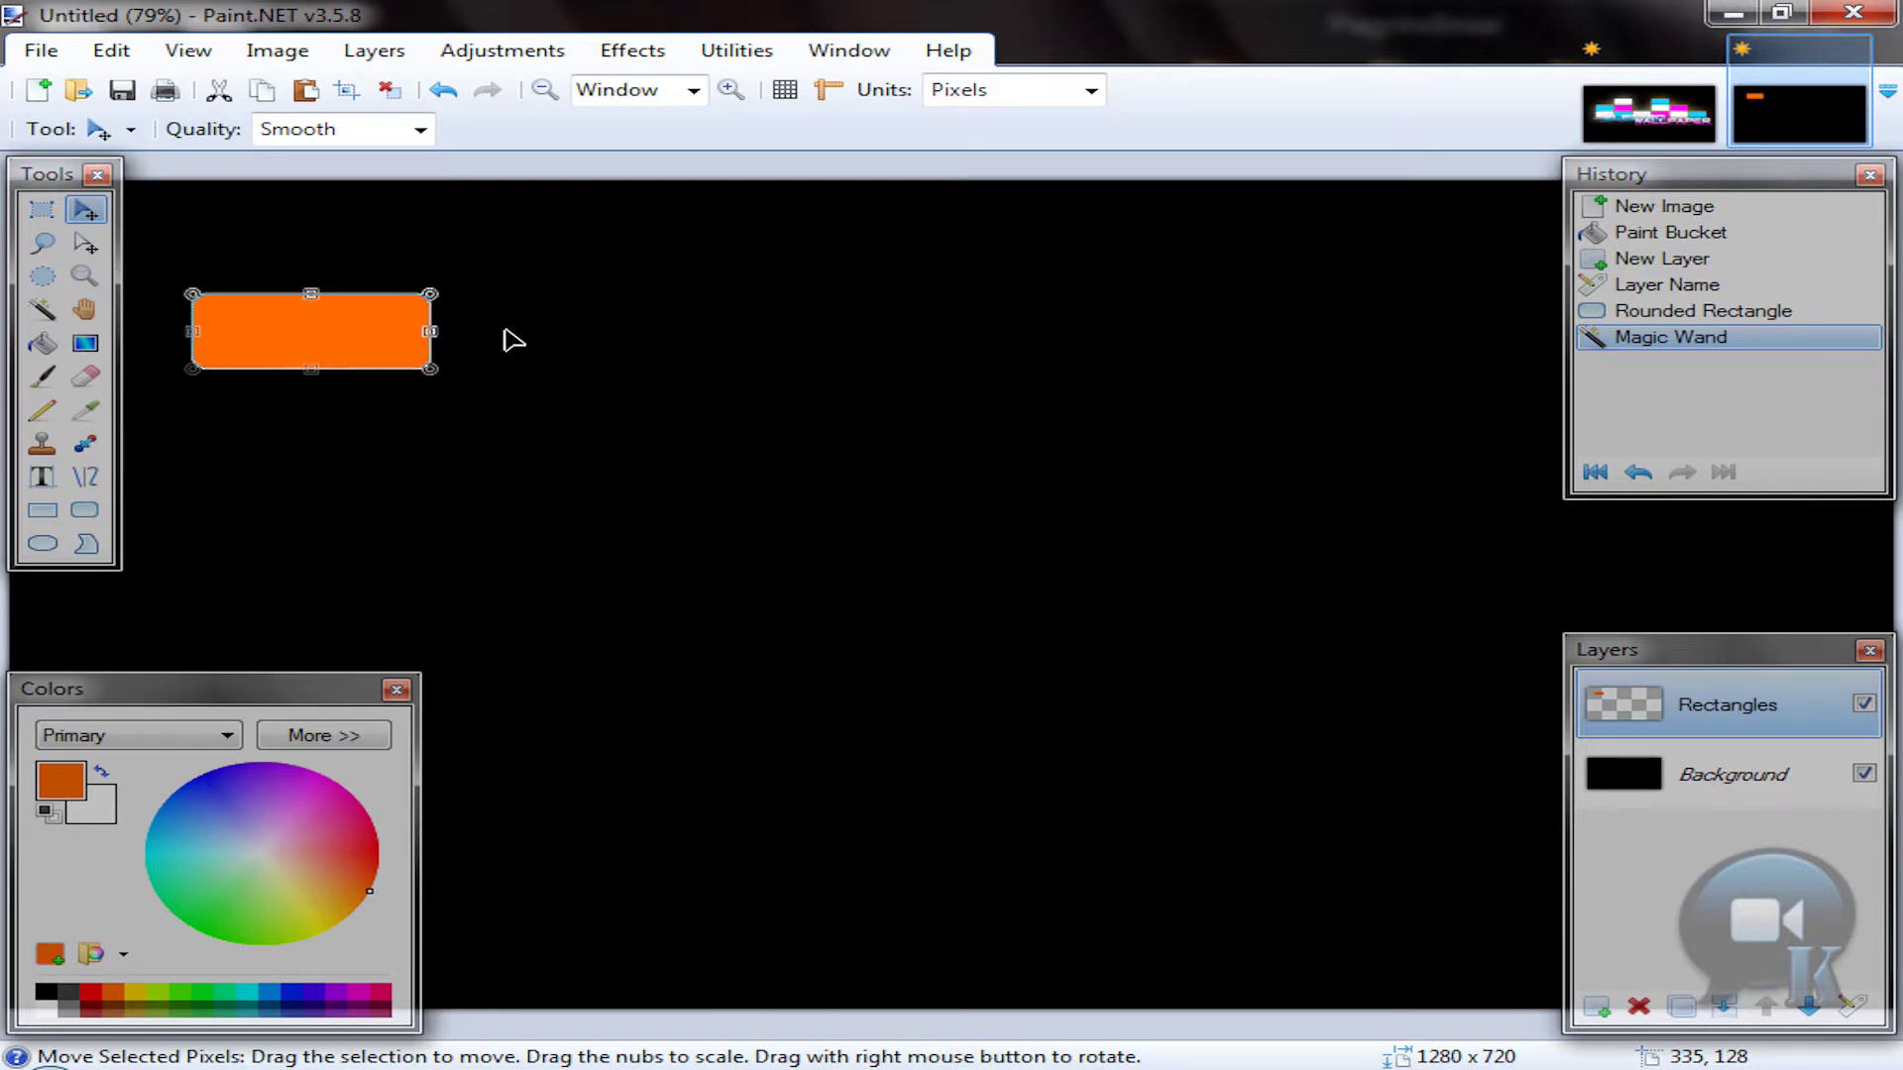
{"action": "key", "text": "Down"}
{"action": "key", "text": "Down"}
{"action": "key", "text": "Down"}
{"action": "key", "text": "Down"}
{"action": "key", "text": "Down"}
{"action": "key", "text": "Down"}
{"action": "key", "text": "Down"}
{"action": "key", "text": "Down"}
{"action": "key", "text": "Down"}
{"action": "key", "text": "Down"}
{"action": "key", "text": "Down"}
{"action": "key", "text": "Down"}
{"action": "key", "text": "Down"}
{"action": "key", "text": "Down"}
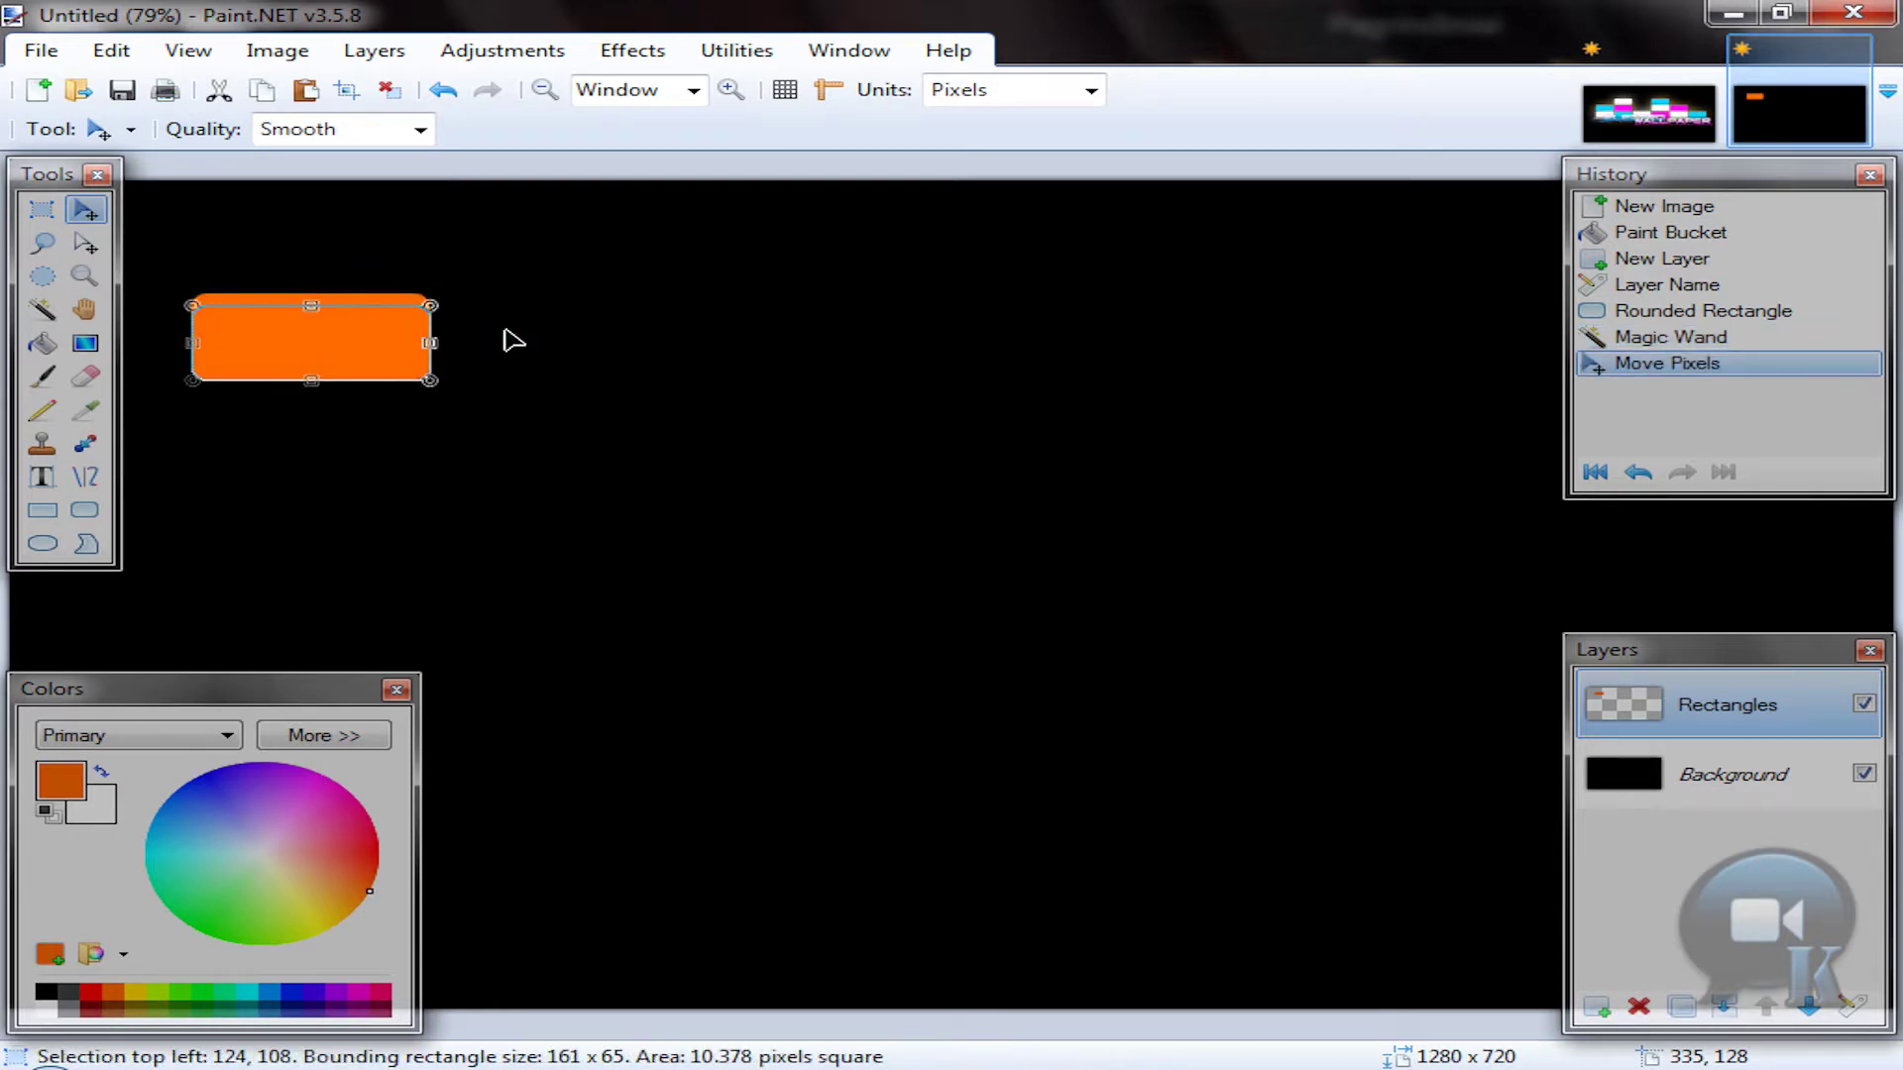
{"action": "key", "text": "Down"}
{"action": "key", "text": "Down"}
{"action": "key", "text": "Down"}
{"action": "key", "text": "Down"}
{"action": "key", "text": "Down"}
{"action": "key", "text": "Down"}
{"action": "key", "text": "Down"}
{"action": "key", "text": "Down"}
{"action": "key", "text": "Down"}
{"action": "key", "text": "Down"}
{"action": "key", "text": "Down"}
{"action": "key", "text": "Down"}
{"action": "key", "text": "Down"}
{"action": "key", "text": "Down"}
{"action": "key", "text": "Down"}
{"action": "key", "text": "Down"}
{"action": "key", "text": "Down"}
{"action": "key", "text": "Down"}
{"action": "key", "text": "Down"}
{"action": "key", "text": "Down"}
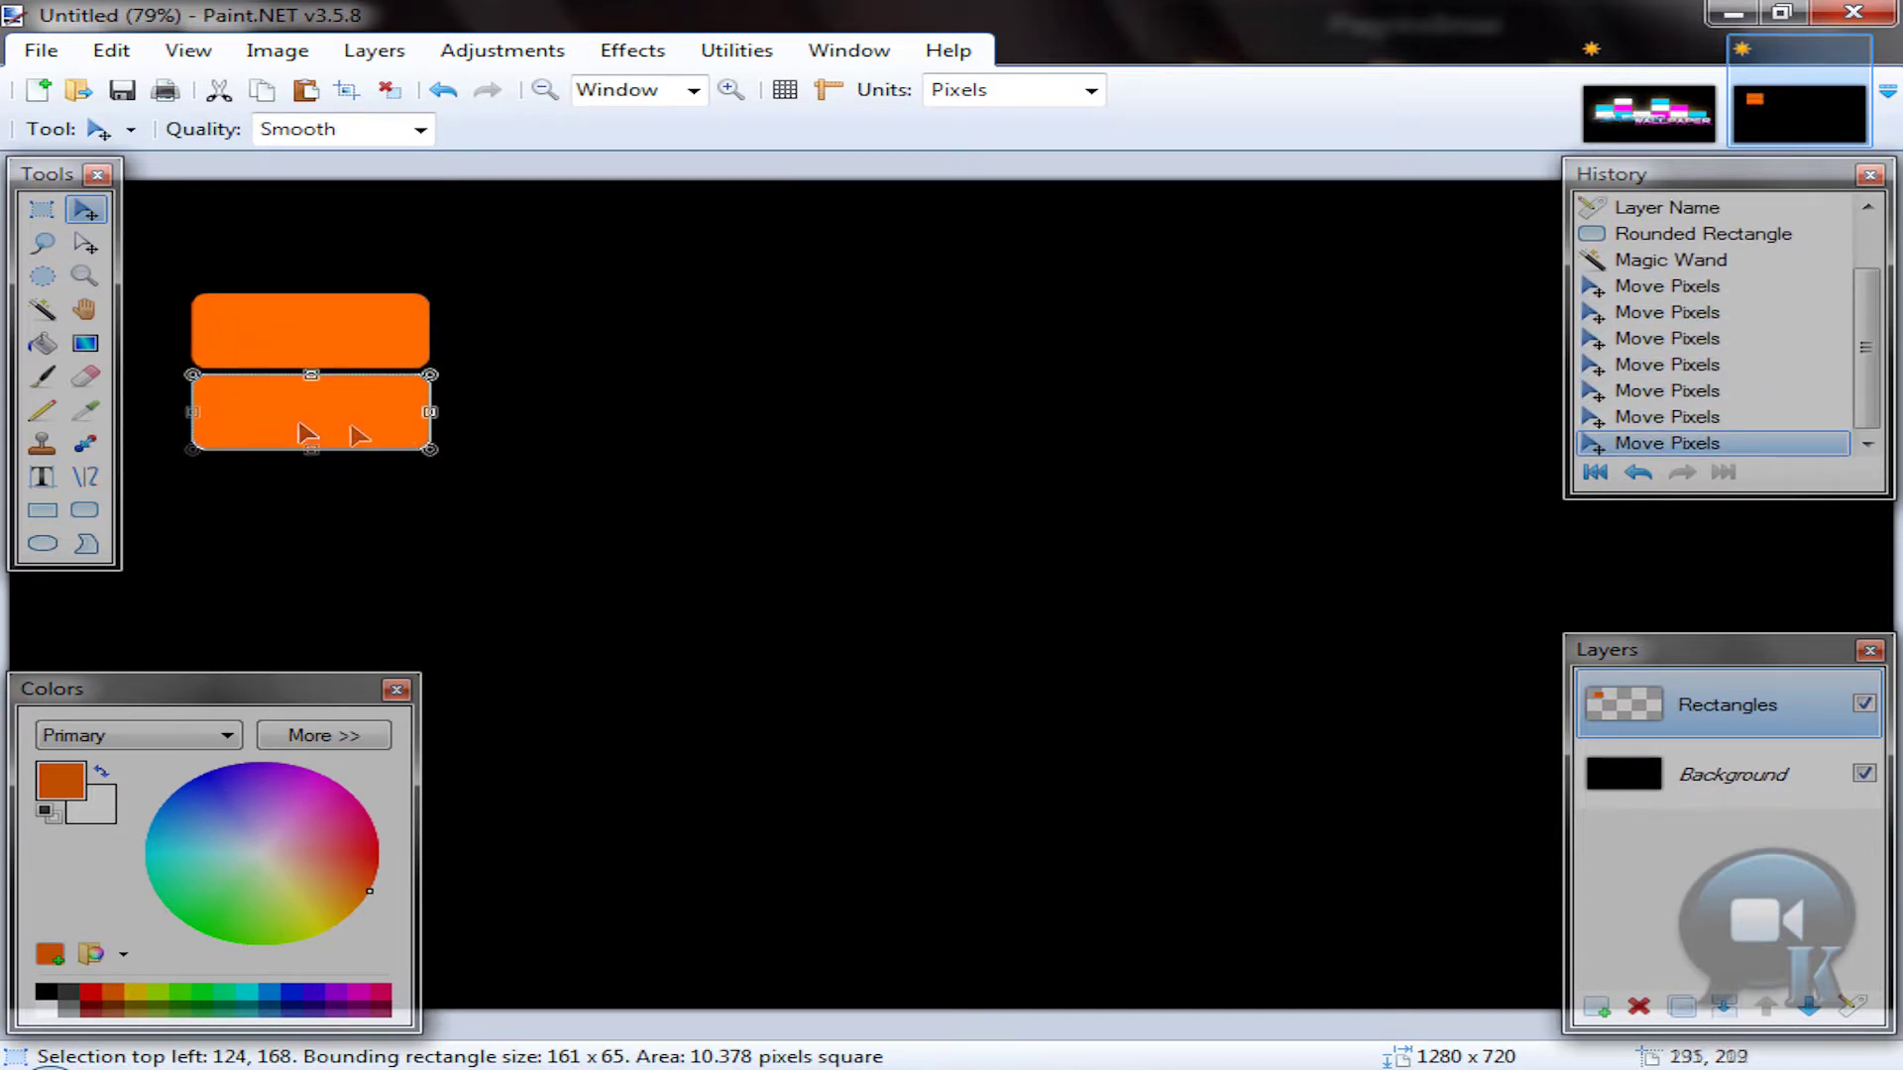
{"action": "left_click", "coordinate": [42, 309]}
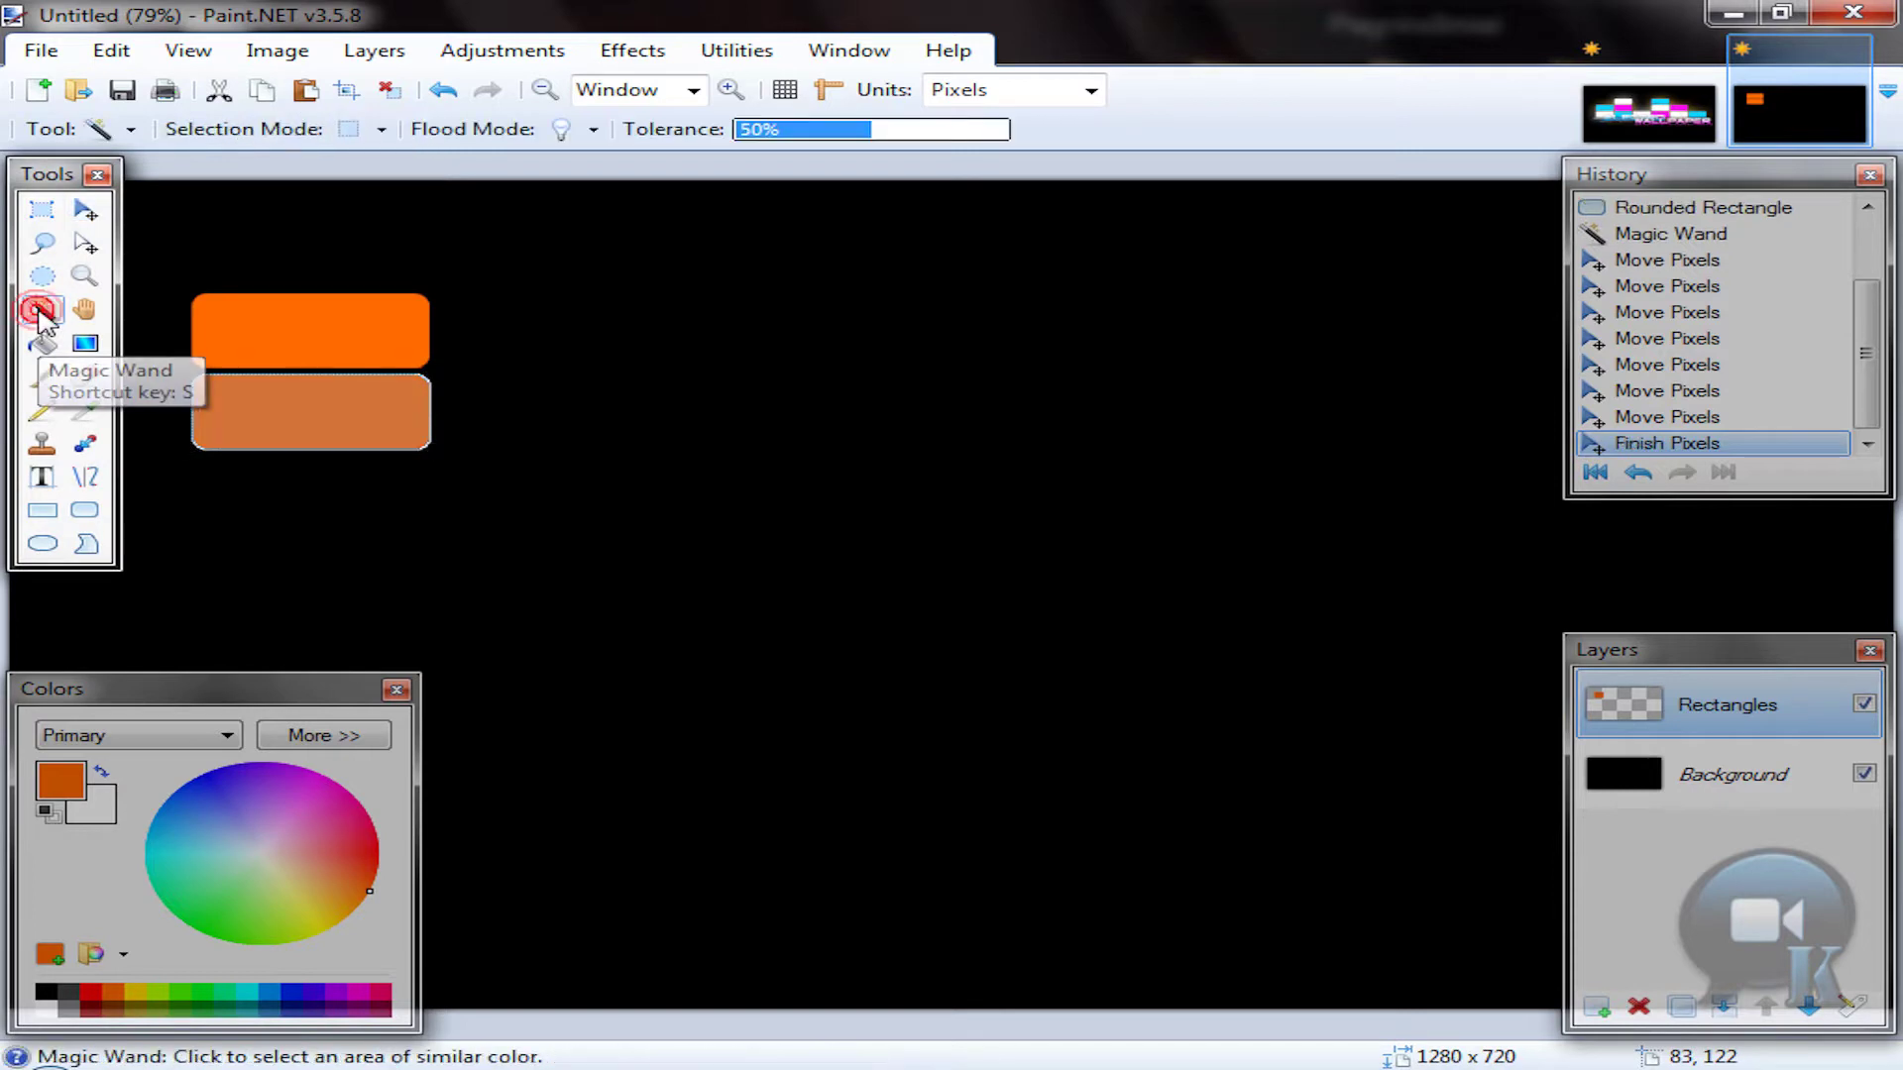
Step: Add a third and fourth copy below, lining up a column of four
{"action": "left_click", "coordinate": [85, 212]}
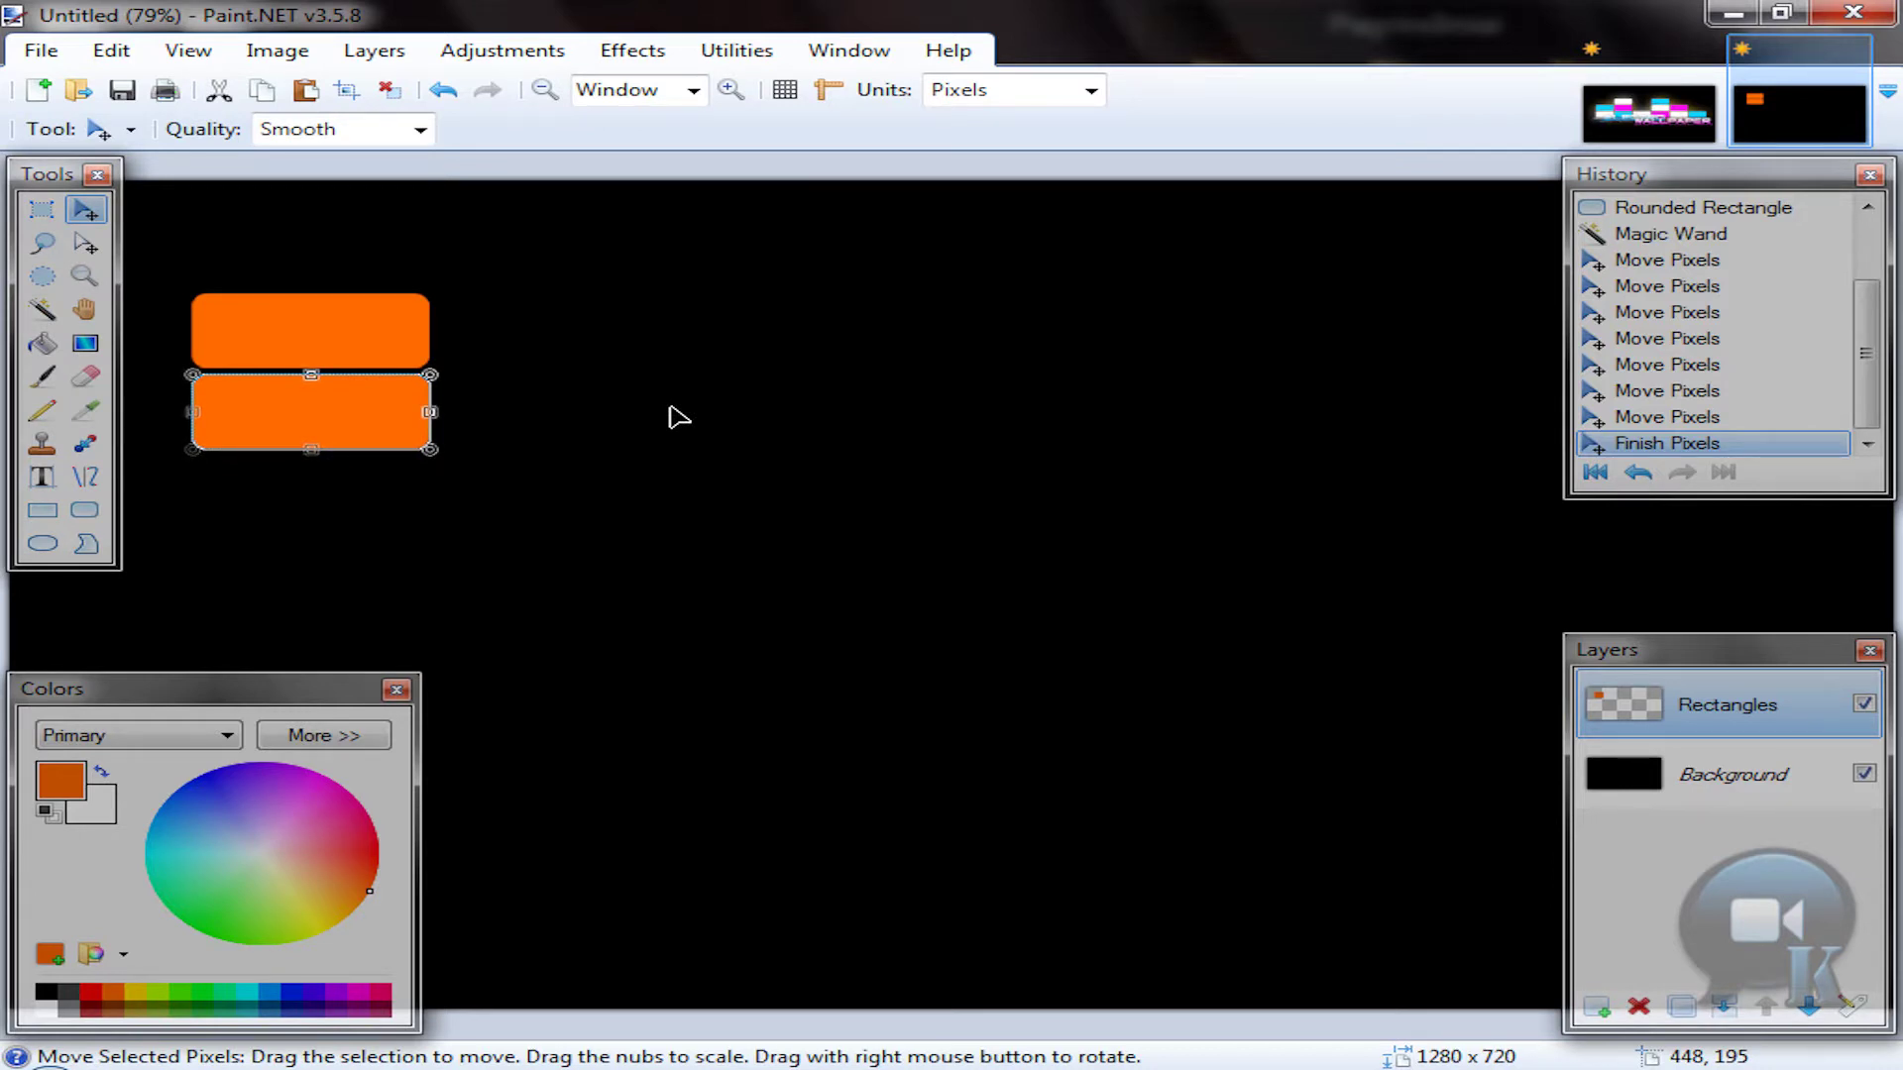
{"action": "key", "text": "Down"}
{"action": "key", "text": "Down"}
{"action": "key", "text": "Down"}
{"action": "key", "text": "Down"}
{"action": "key", "text": "Down"}
{"action": "key", "text": "Down"}
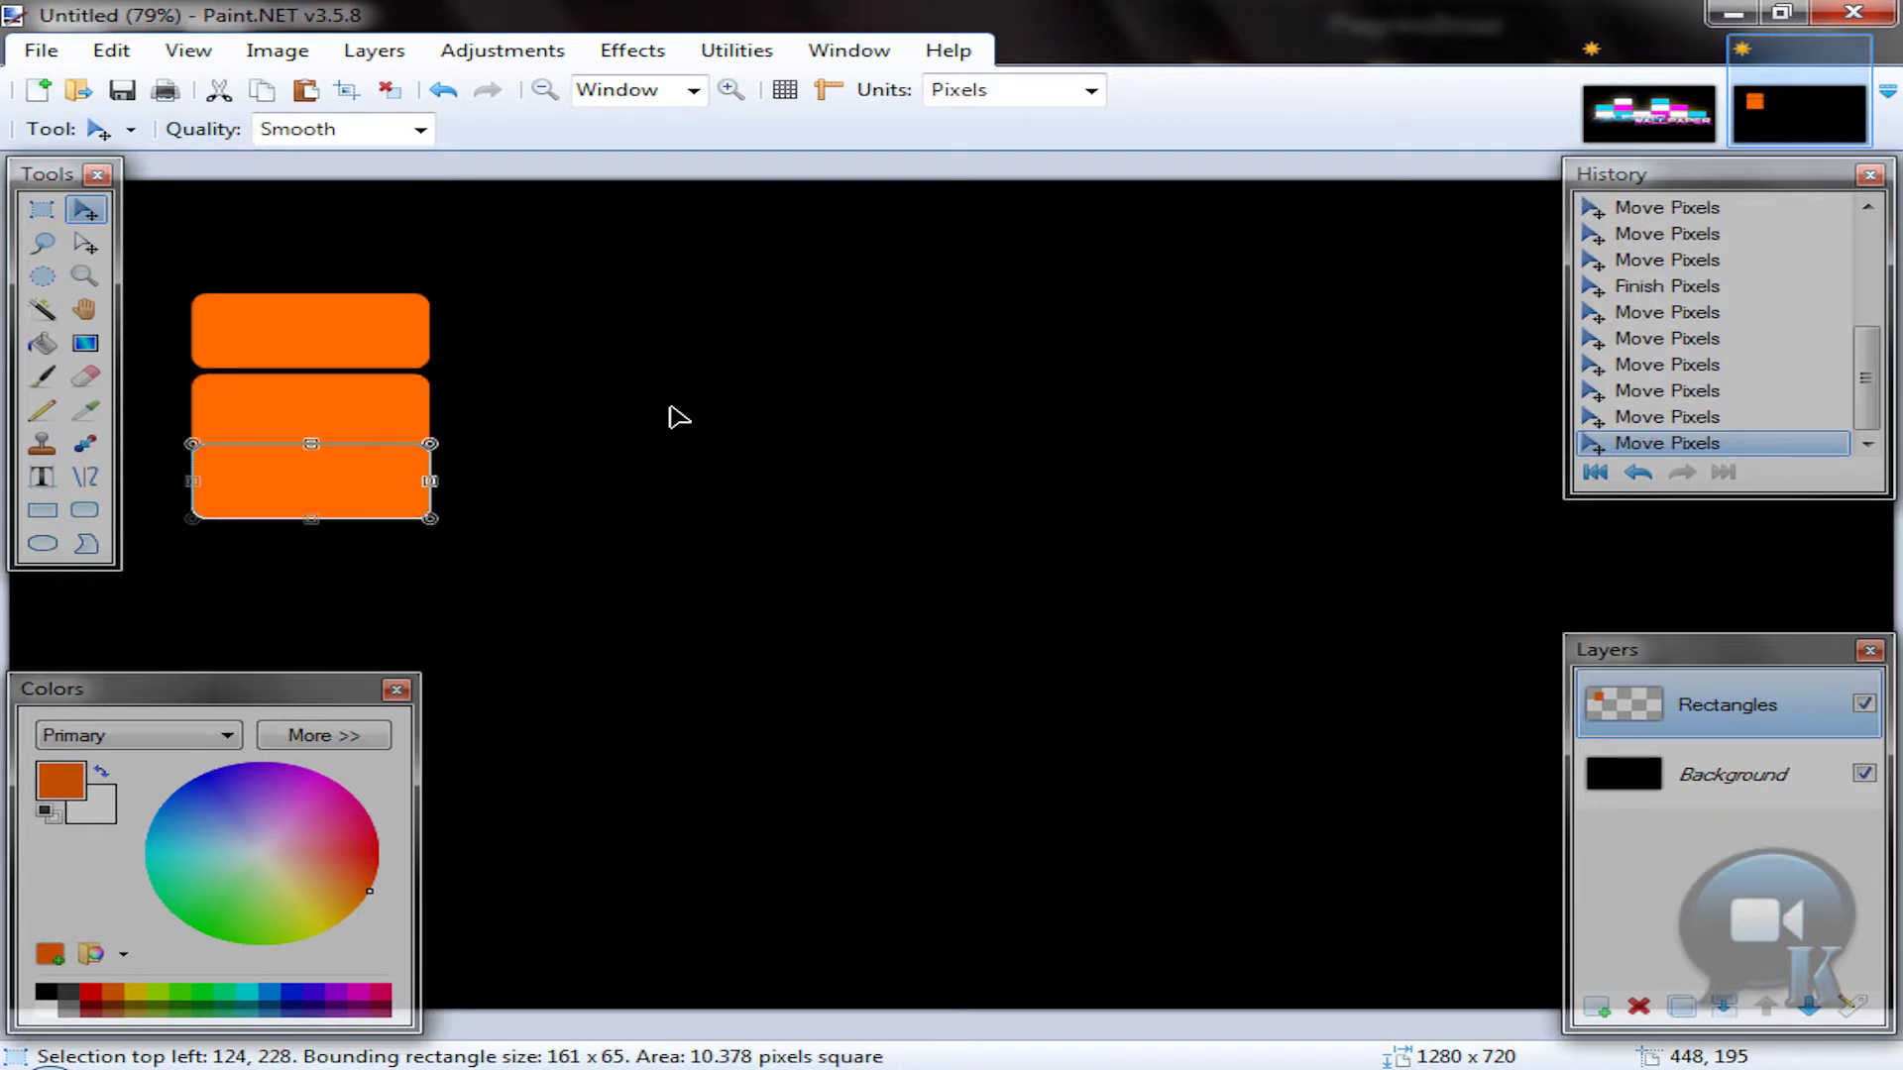
{"action": "key", "text": "Down"}
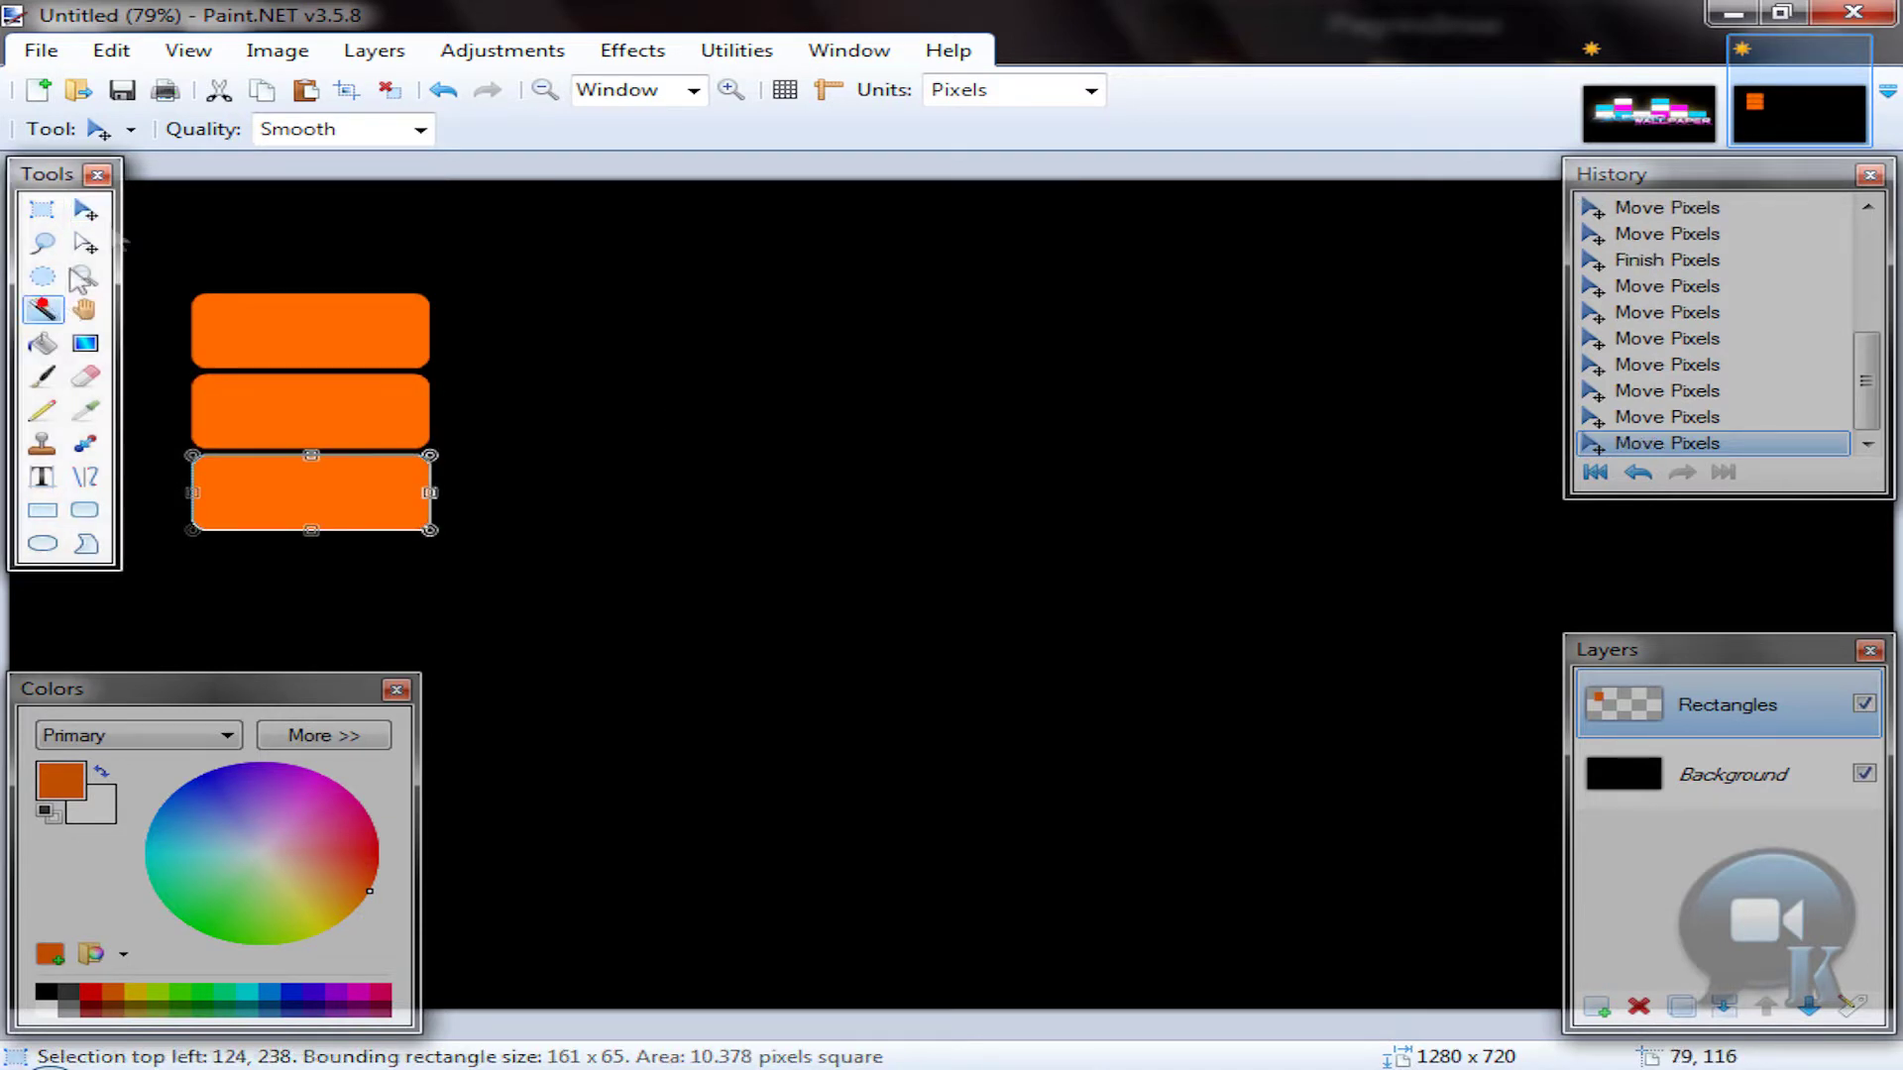
{"action": "left_click", "coordinate": [41, 309]}
{"action": "left_click", "coordinate": [89, 210]}
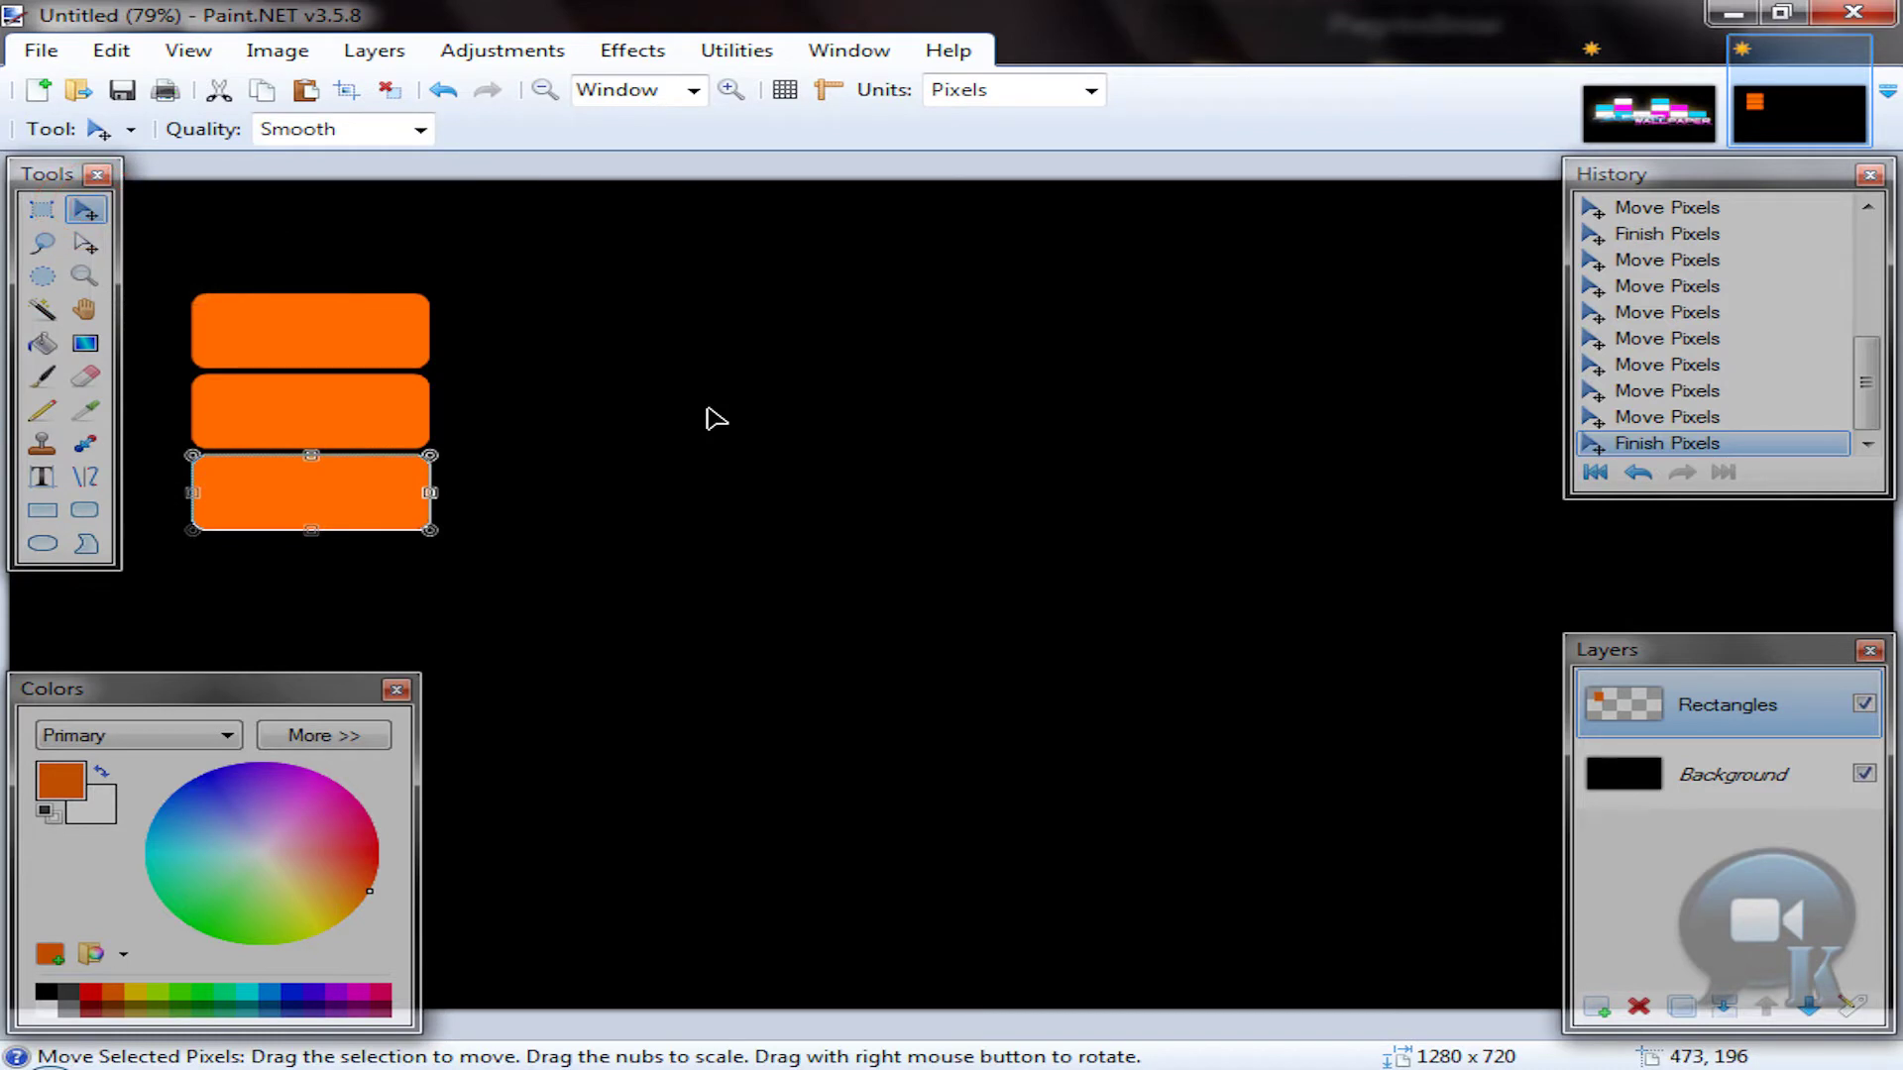
{"action": "key", "text": "ctrl+Down"}
{"action": "key", "text": "ctrl+Down"}
{"action": "key", "text": "ctrl+Down"}
{"action": "key", "text": "ctrl+Down"}
{"action": "key", "text": "ctrl+Down"}
{"action": "key", "text": "ctrl+Down"}
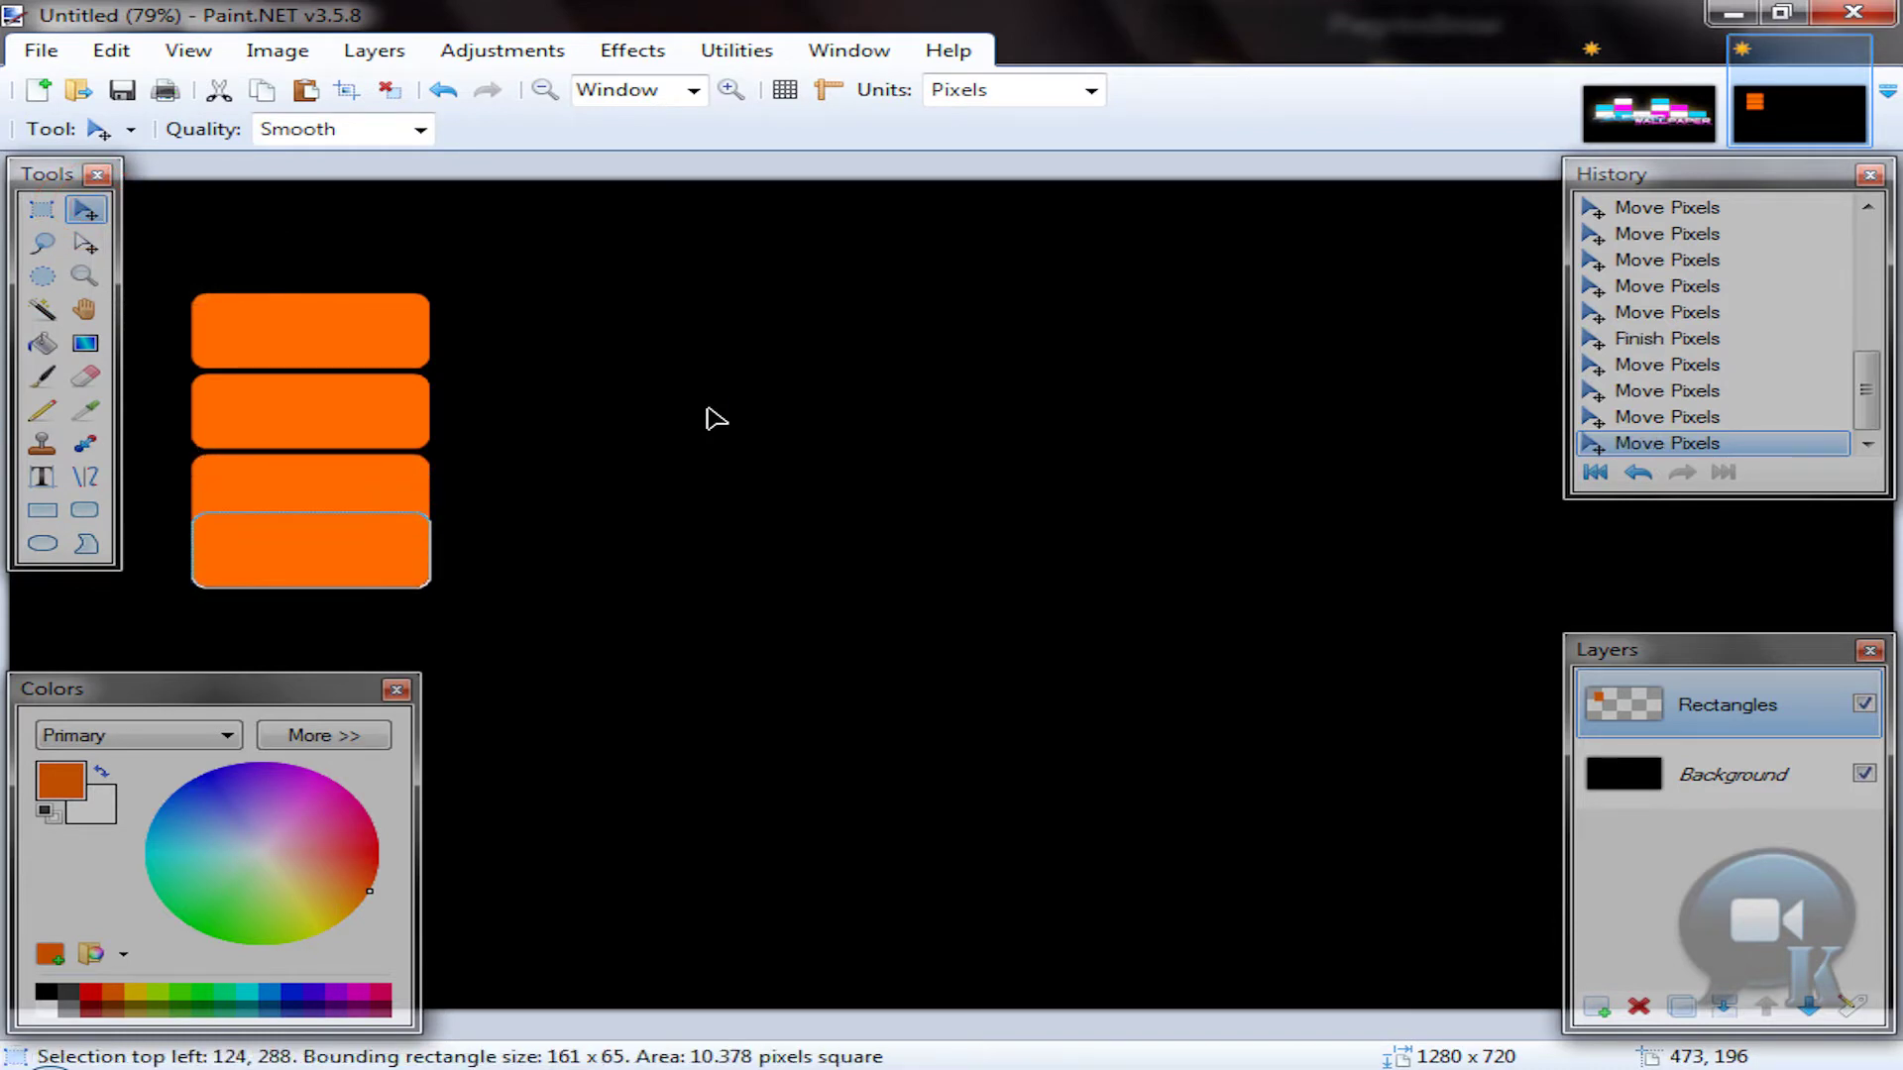
{"action": "key", "text": "ctrl+Up"}
{"action": "key", "text": "ctrl+Down"}
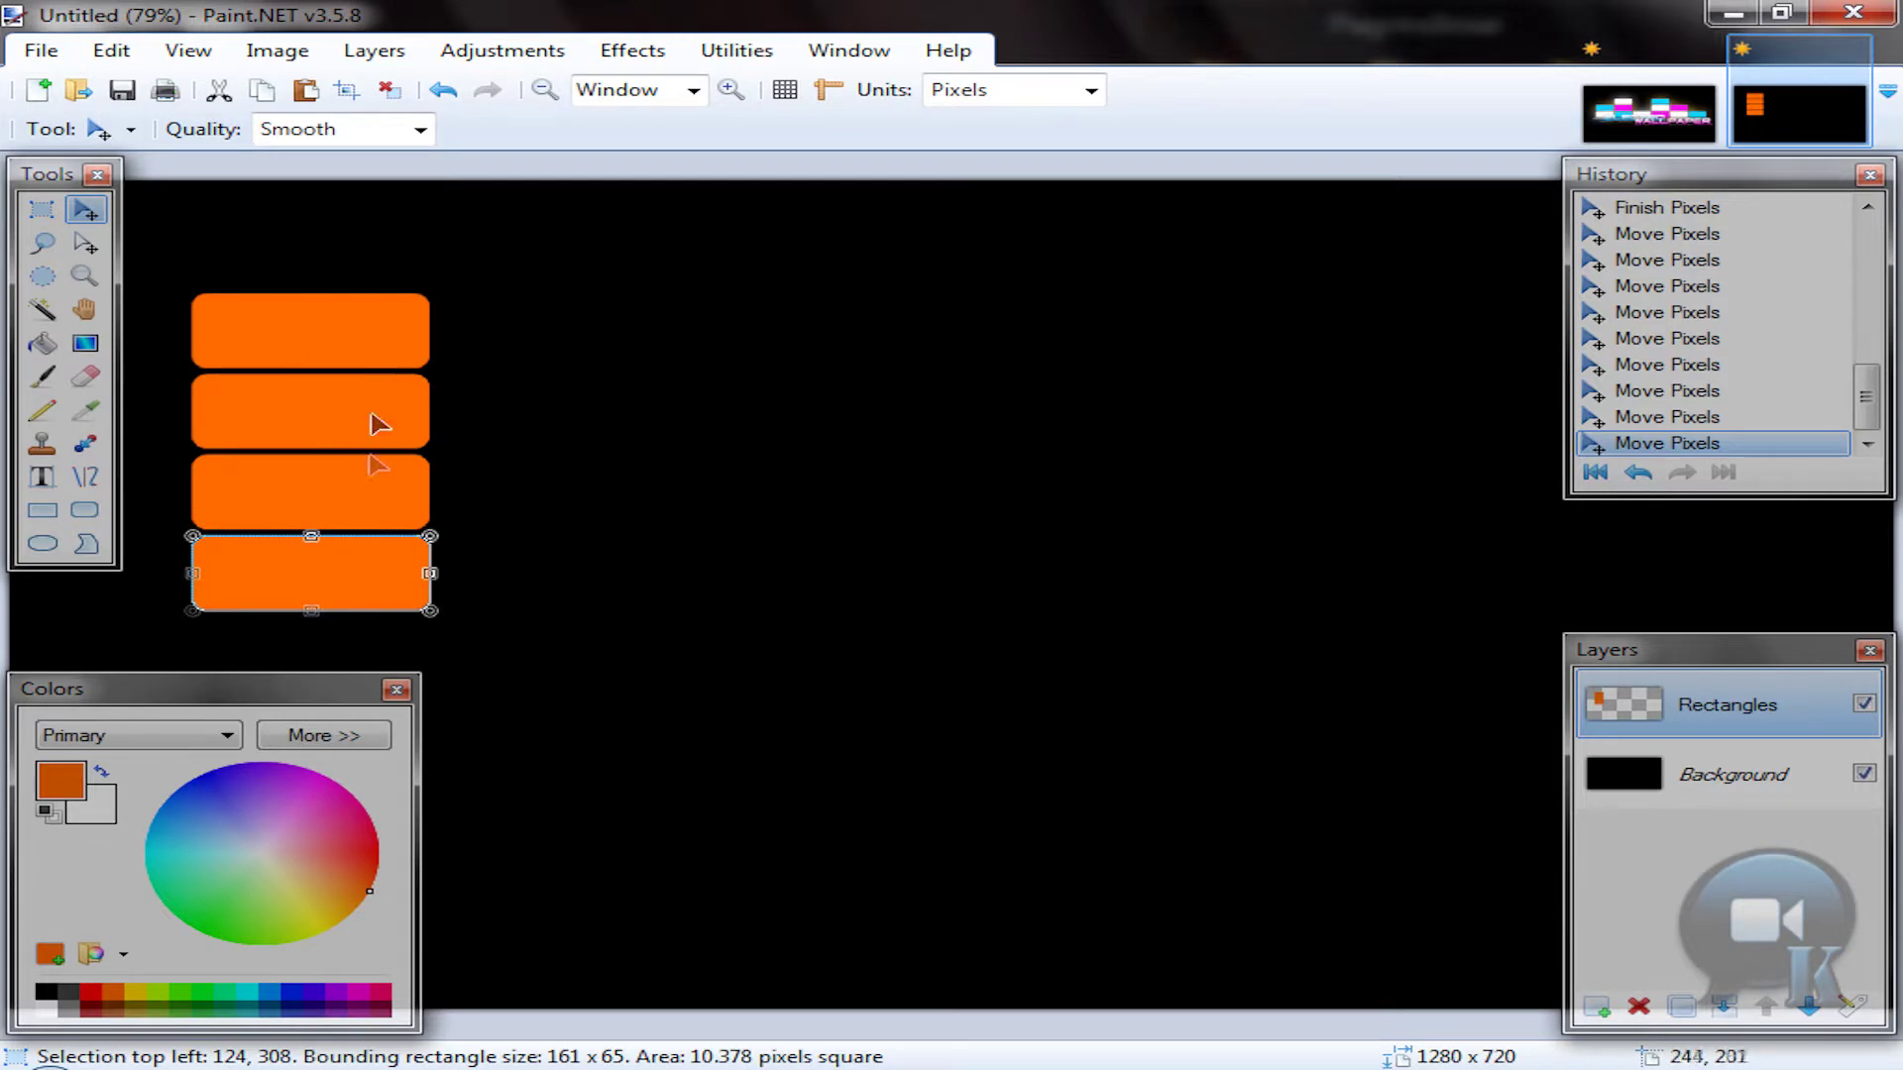
Step: Select all four rectangles and place a copy of the column to the right
{"action": "left_click", "coordinate": [51, 317]}
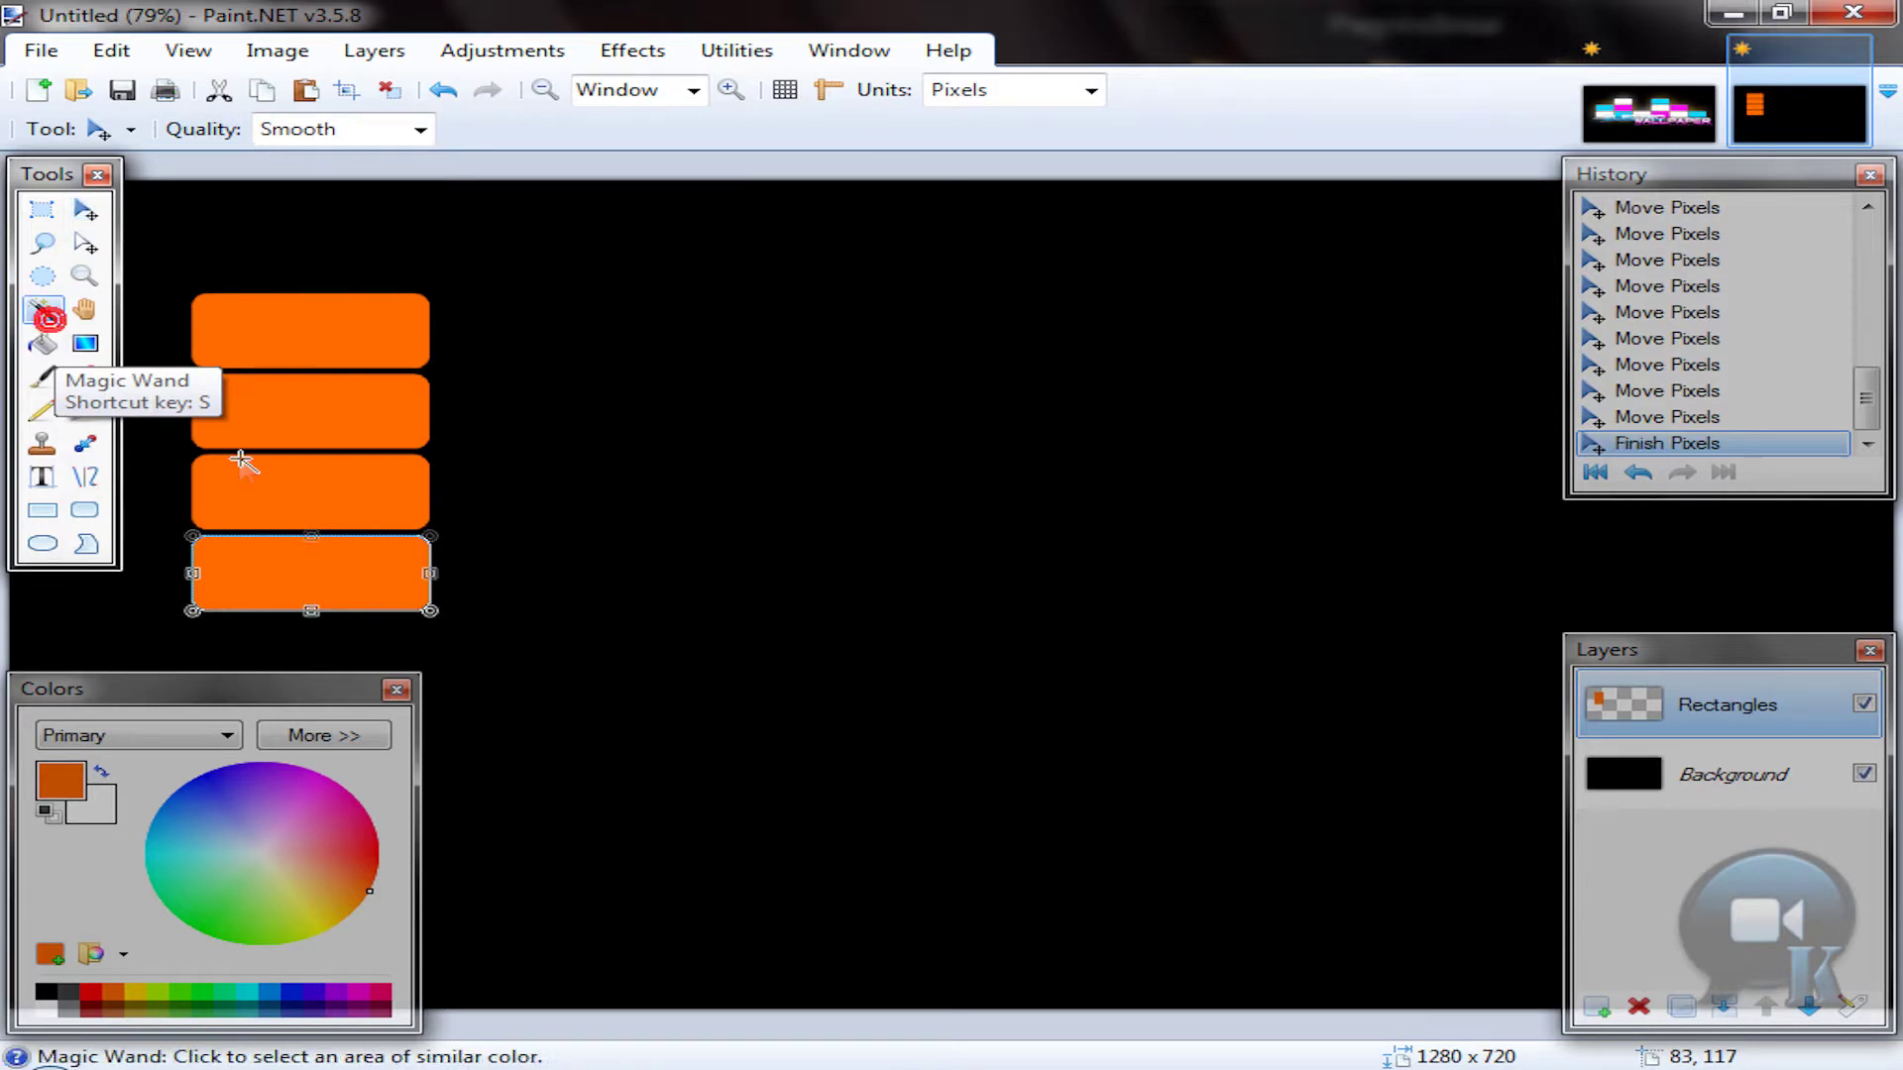
{"action": "left_click", "coordinate": [330, 492], "text": "ctrl"}
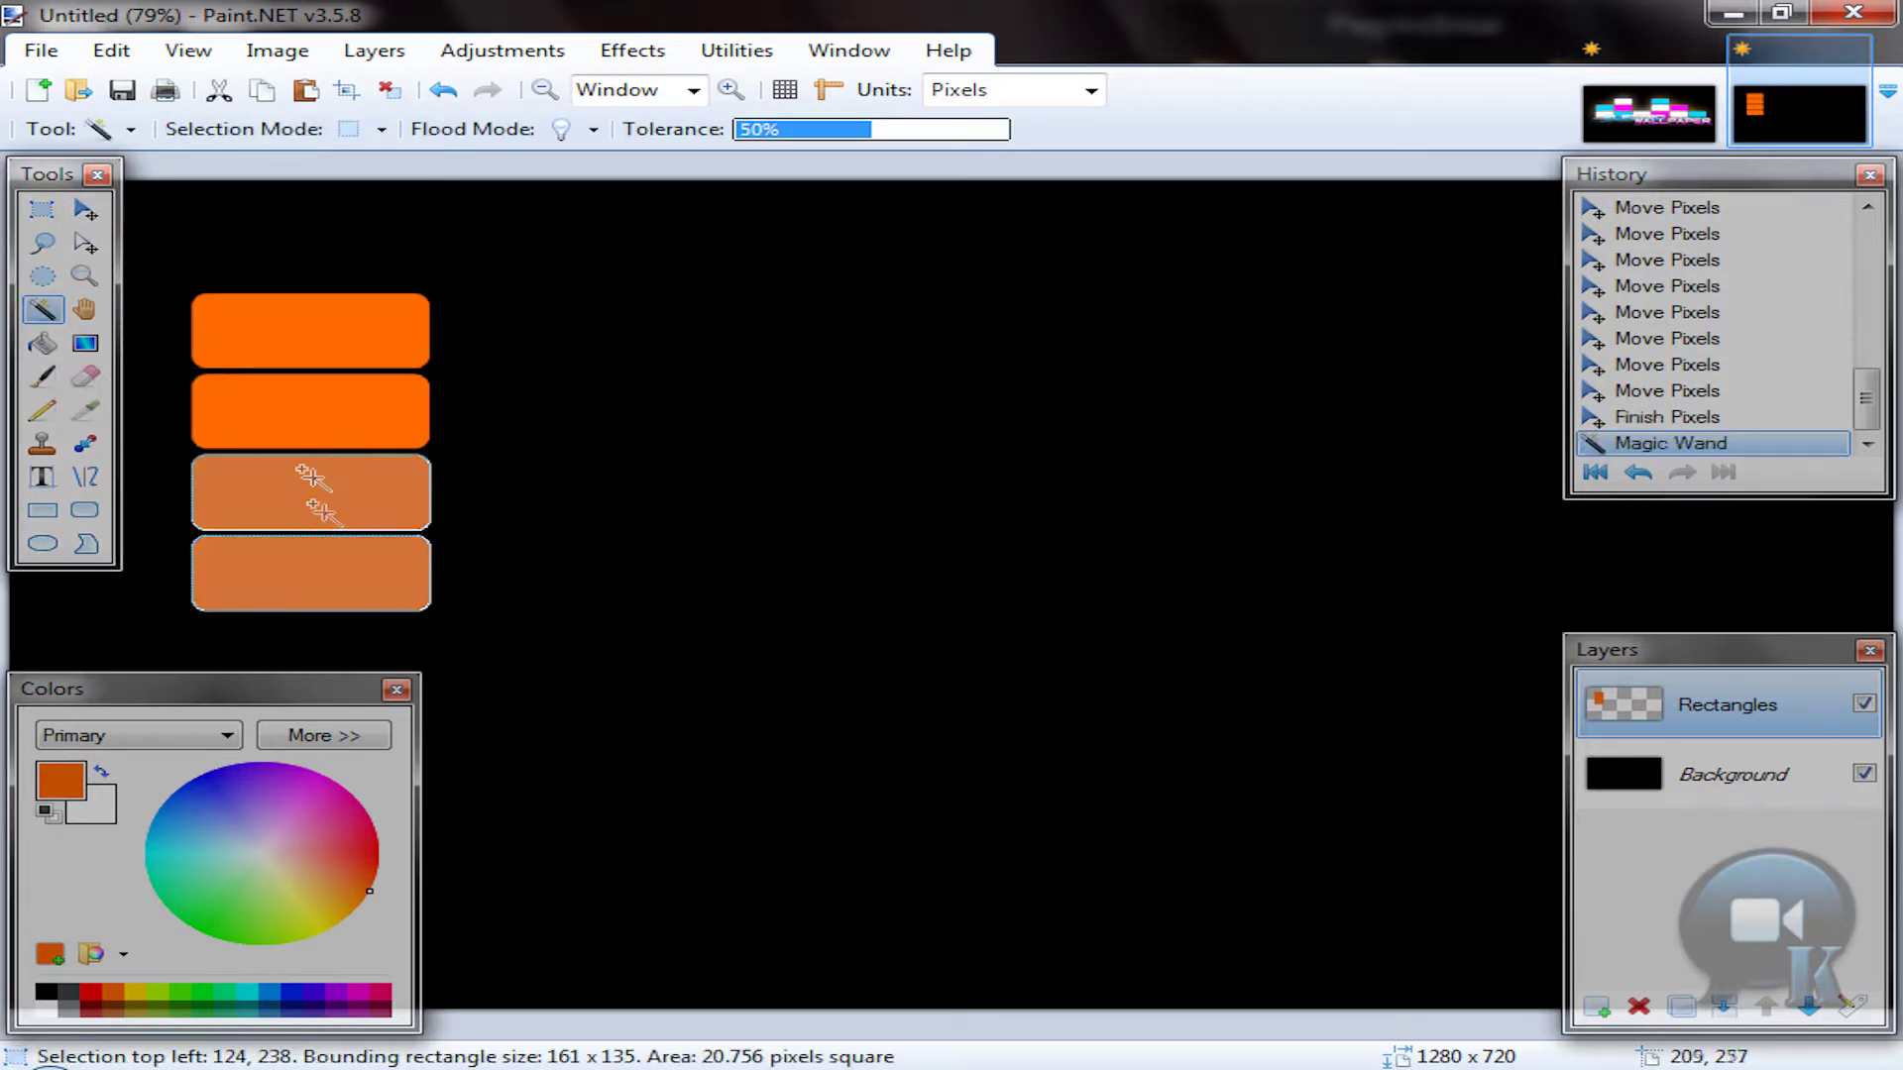
{"action": "left_click", "coordinate": [334, 423], "text": "ctrl"}
{"action": "left_click", "coordinate": [330, 335], "text": "ctrl"}
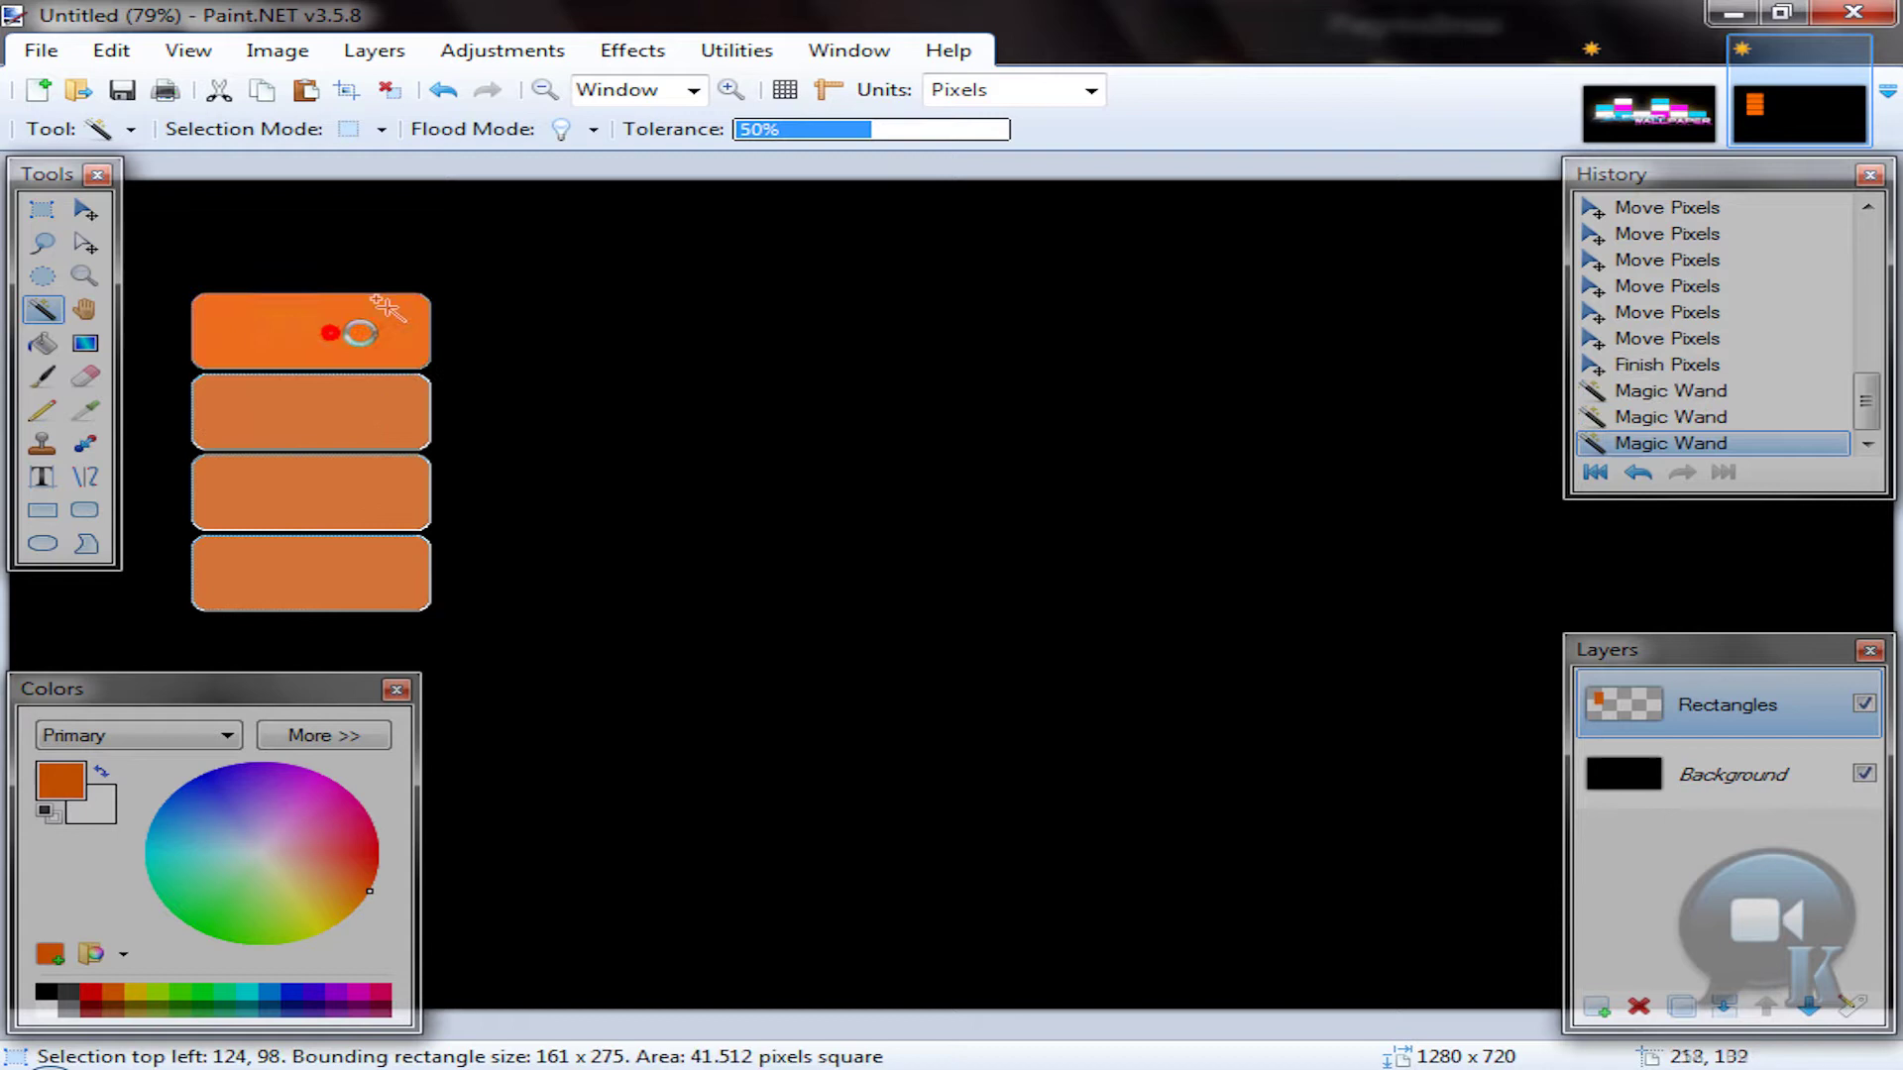
{"action": "left_click", "coordinate": [87, 210]}
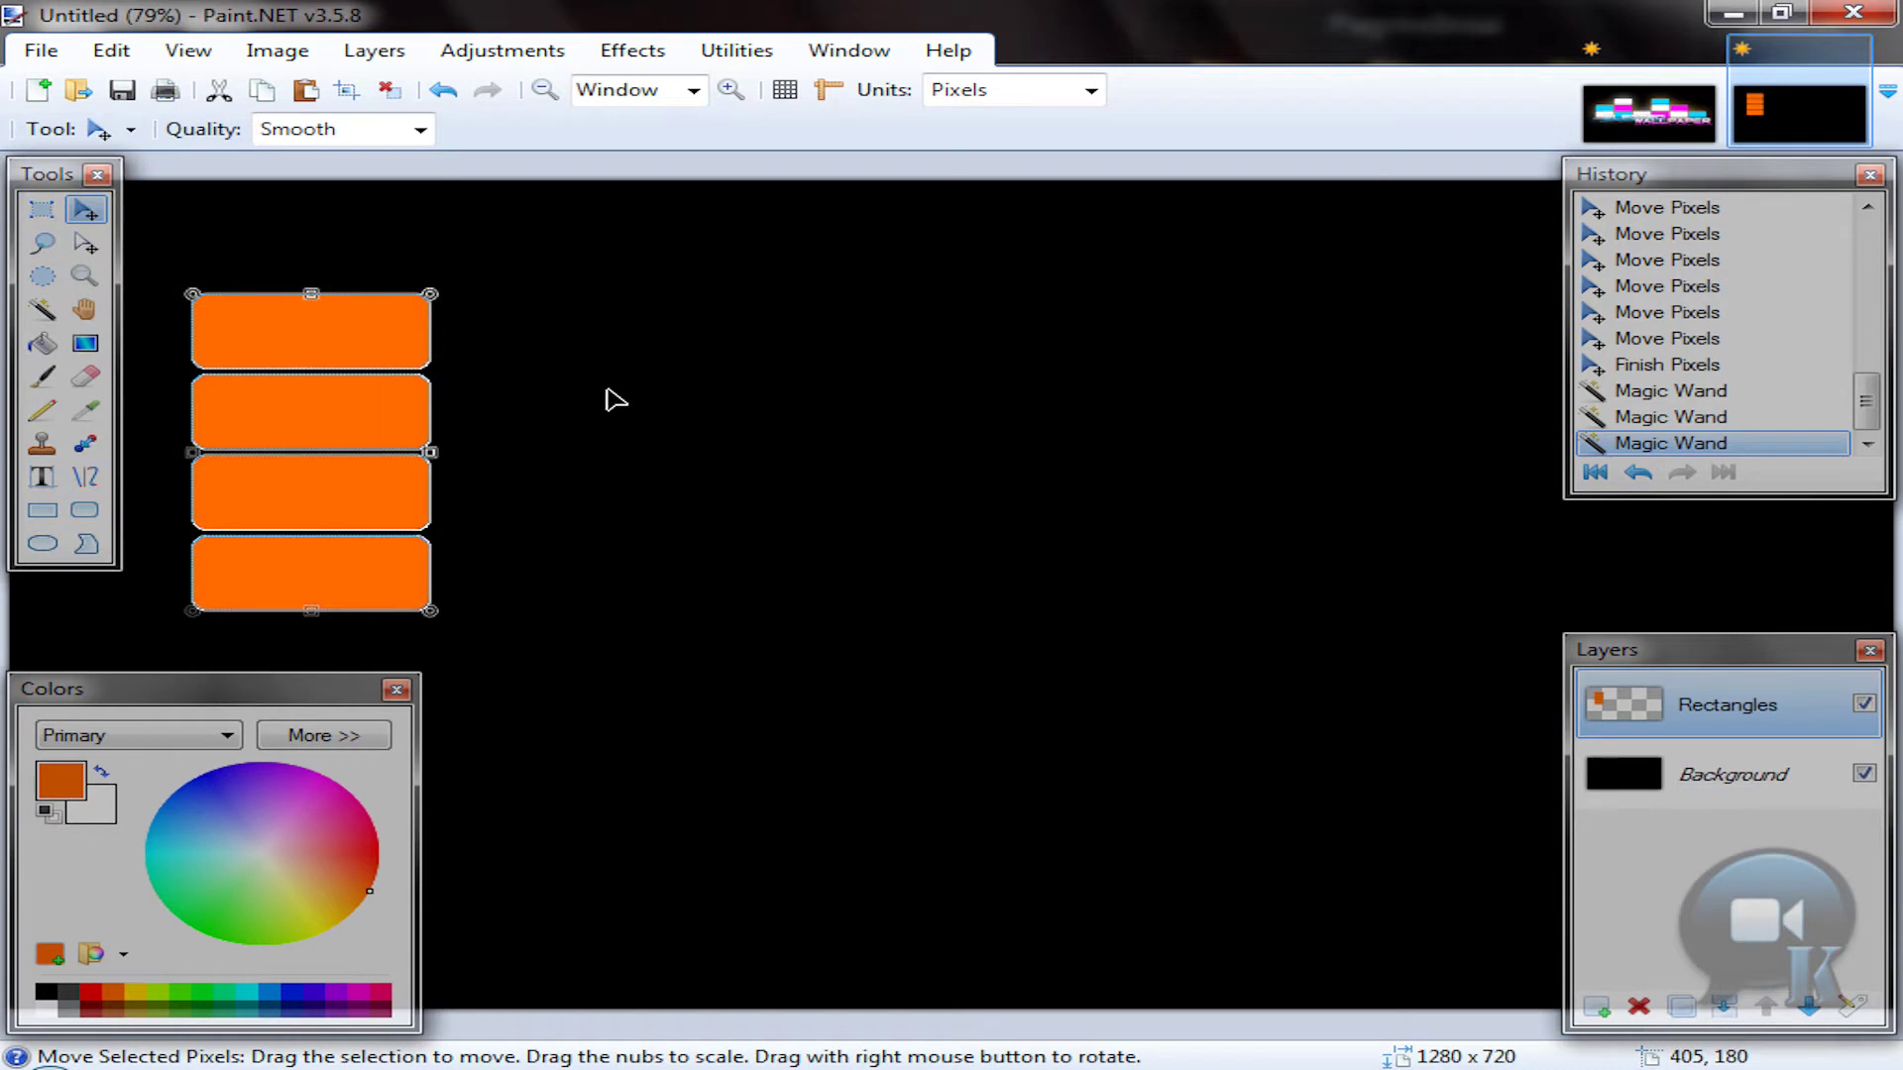
{"action": "key", "text": "ctrl+Right"}
{"action": "key", "text": "ctrl+Right"}
{"action": "key", "text": "ctrl+Right"}
{"action": "key", "text": "ctrl+Right"}
{"action": "key", "text": "ctrl+Right"}
{"action": "key", "text": "ctrl+Right"}
{"action": "key", "text": "ctrl+Right"}
{"action": "key", "text": "ctrl+Right"}
{"action": "key", "text": "ctrl+Right"}
{"action": "key", "text": "ctrl+Right"}
{"action": "key", "text": "ctrl+Right"}
{"action": "key", "text": "ctrl+Right"}
{"action": "key", "text": "ctrl+Right"}
{"action": "key", "text": "ctrl+Right"}
{"action": "key", "text": "ctrl+Right"}
{"action": "key", "text": "ctrl+Right"}
{"action": "key", "text": "ctrl+Right"}
{"action": "key", "text": "ctrl+Right"}
{"action": "key", "text": "ctrl+Right"}
{"action": "key", "text": "ctrl+Right"}
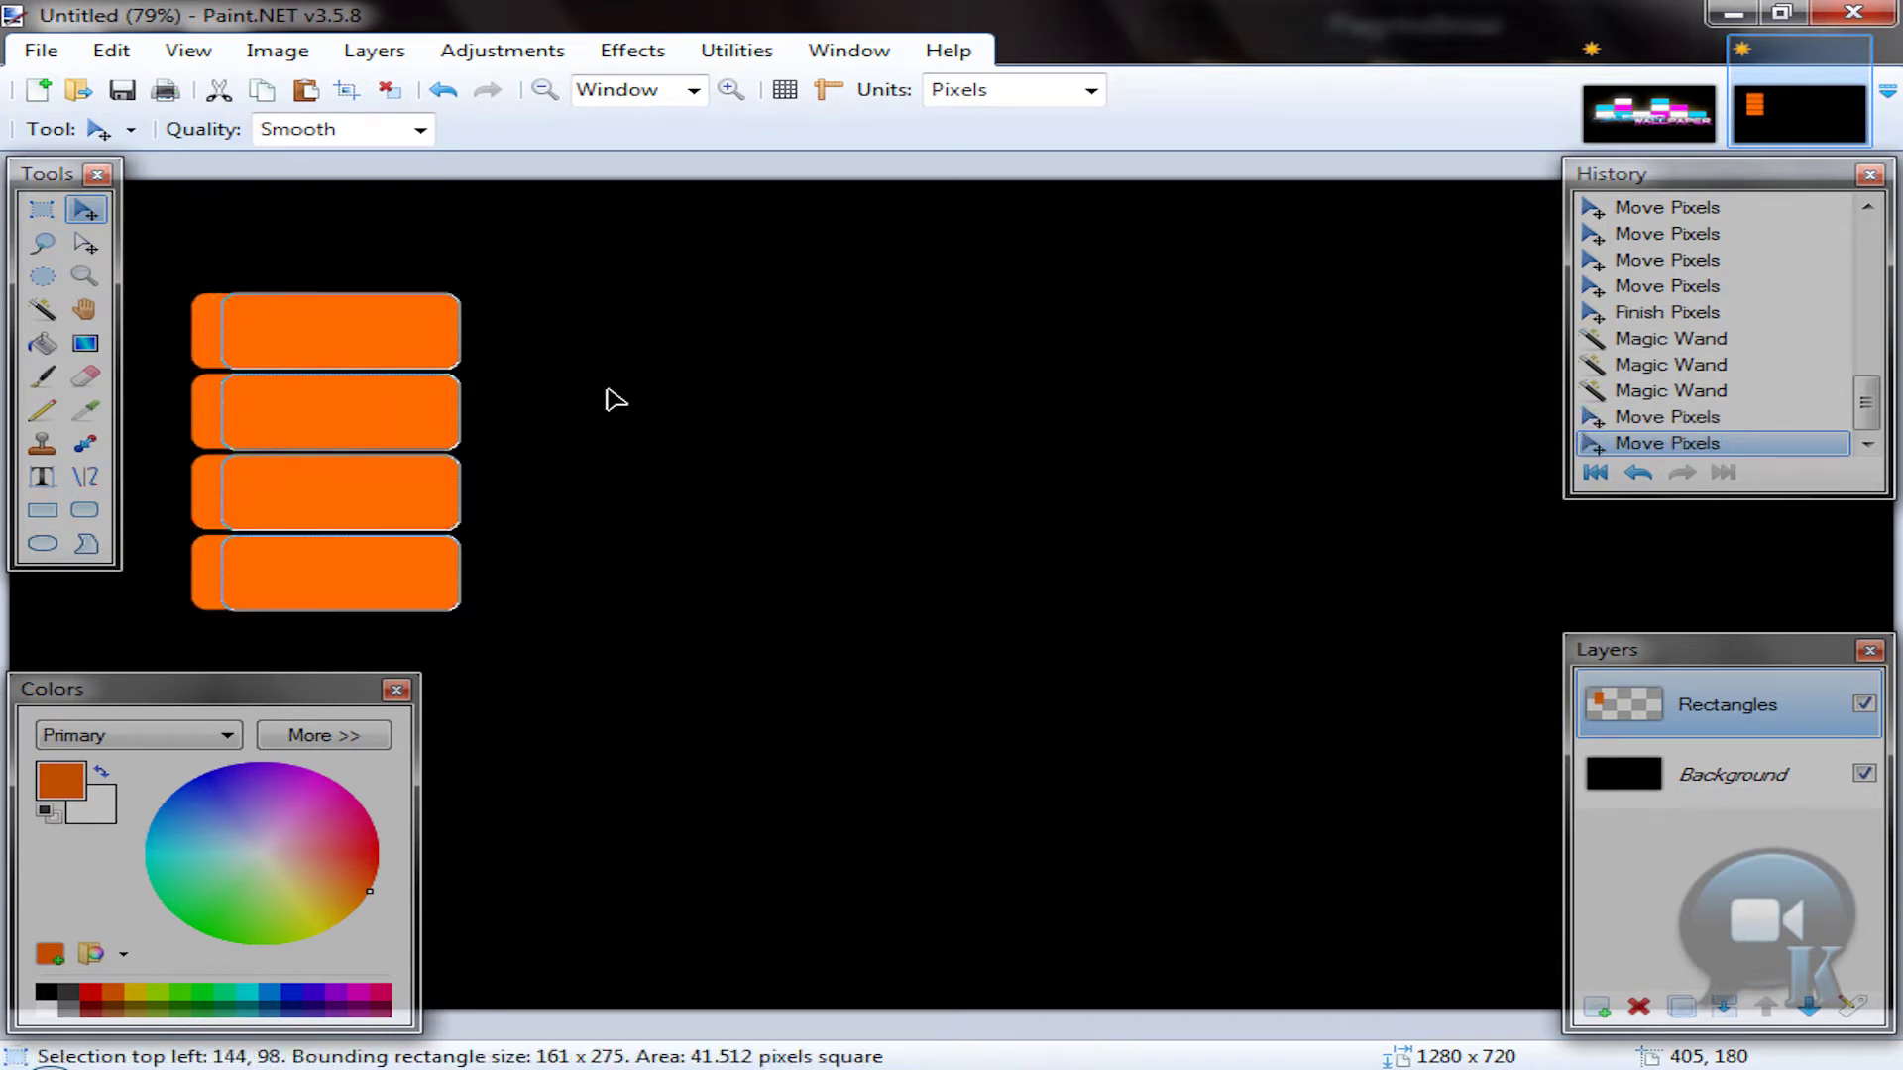
{"action": "key", "text": "ctrl+Right"}
{"action": "key", "text": "ctrl+Right"}
{"action": "key", "text": "ctrl+Right"}
{"action": "key", "text": "ctrl+Right"}
{"action": "key", "text": "ctrl+Right"}
{"action": "key", "text": "ctrl+Right"}
{"action": "key", "text": "ctrl+Right"}
{"action": "key", "text": "ctrl+Right"}
{"action": "key", "text": "ctrl+Right"}
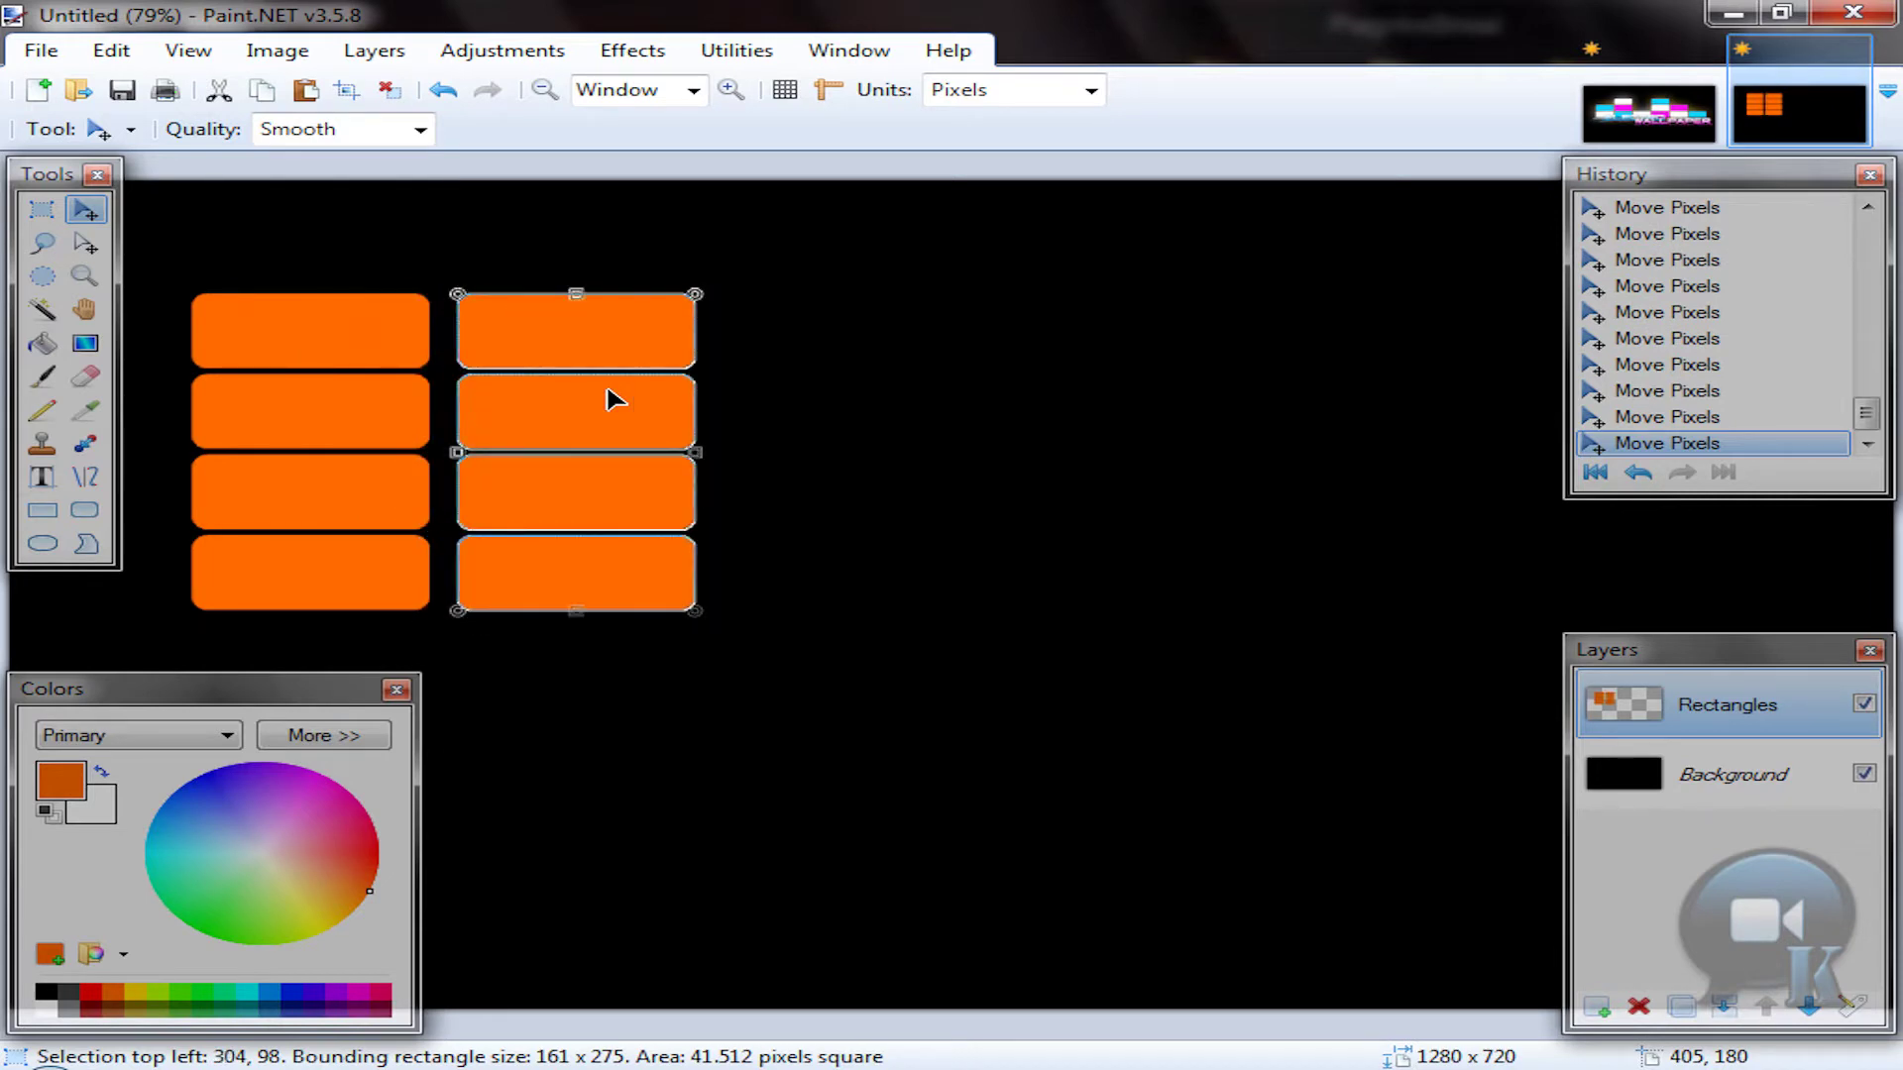
{"action": "key", "text": "ctrl+Left"}
{"action": "key", "text": "ctrl+Left"}
{"action": "key", "text": "ctrl+Right"}
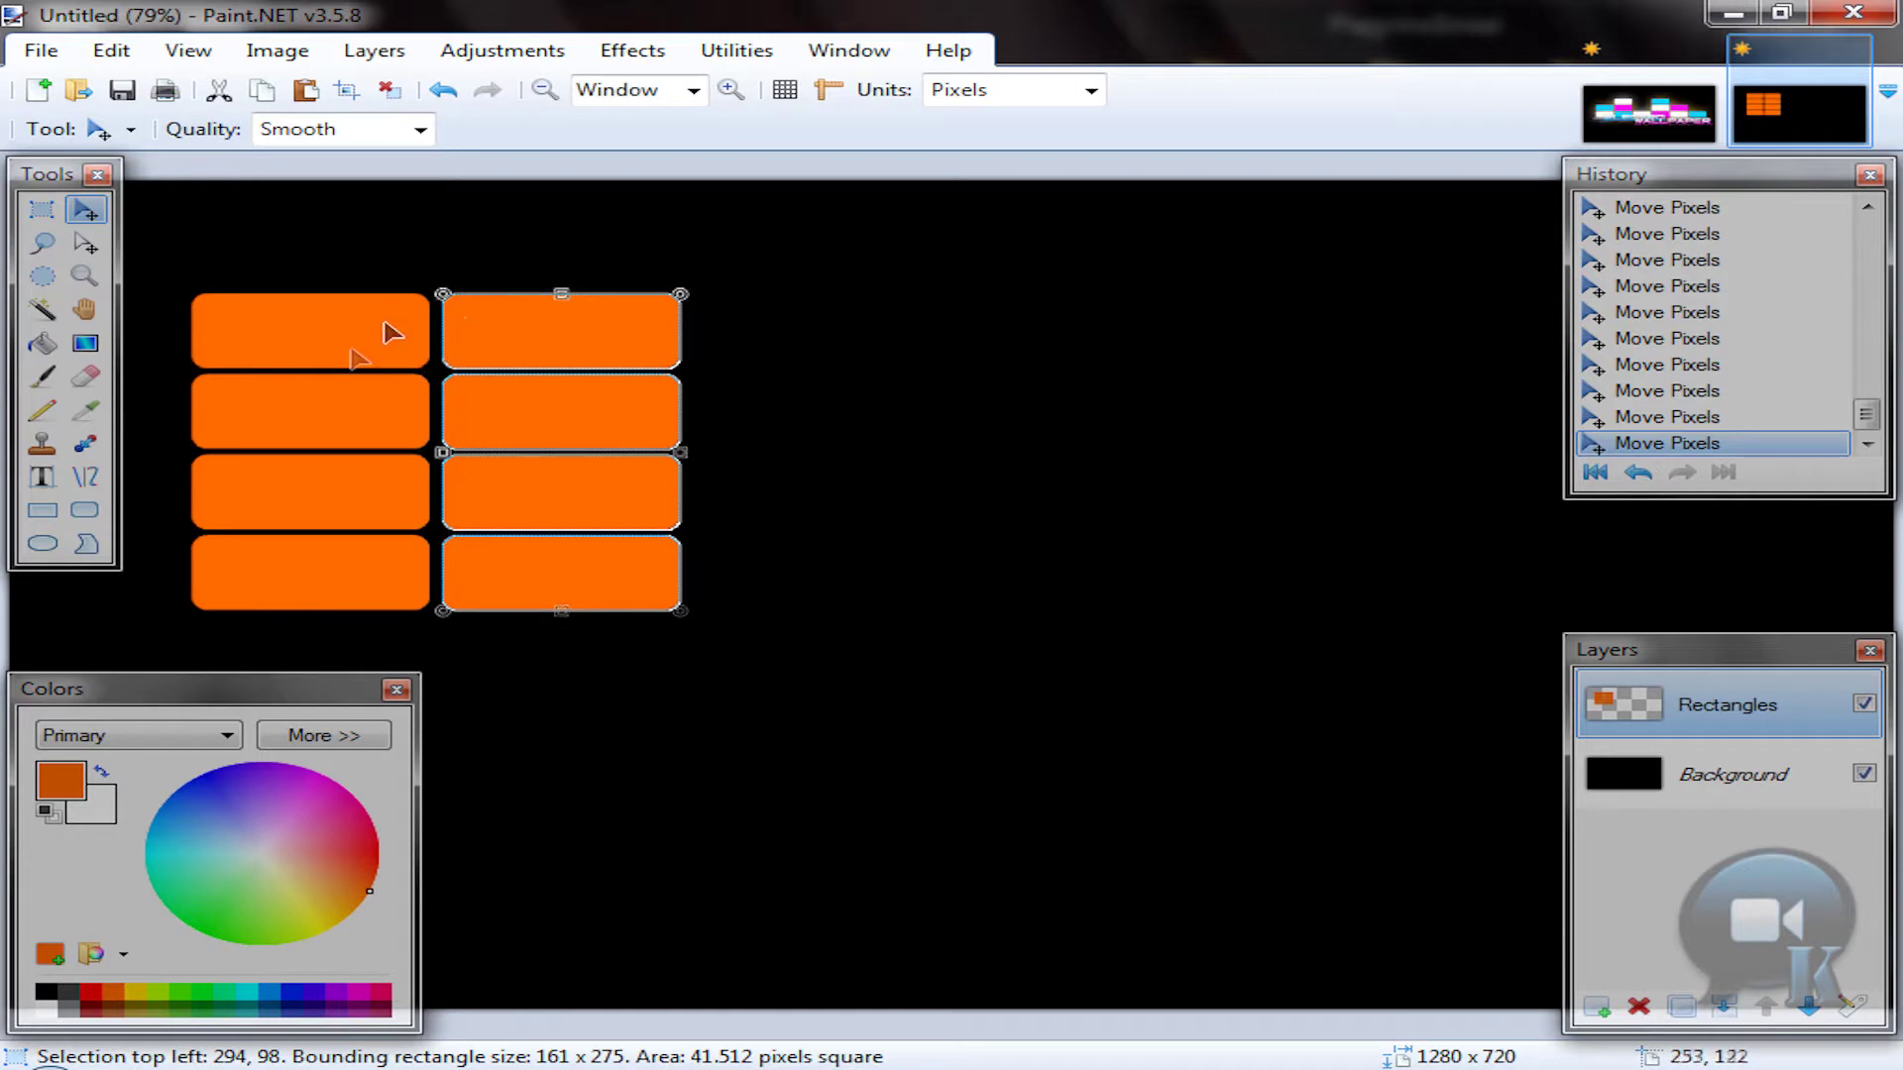
{"action": "left_click", "coordinate": [42, 310]}
Step: Add the third and fourth columns, evenly spaced to the right
{"action": "left_click", "coordinate": [85, 209]}
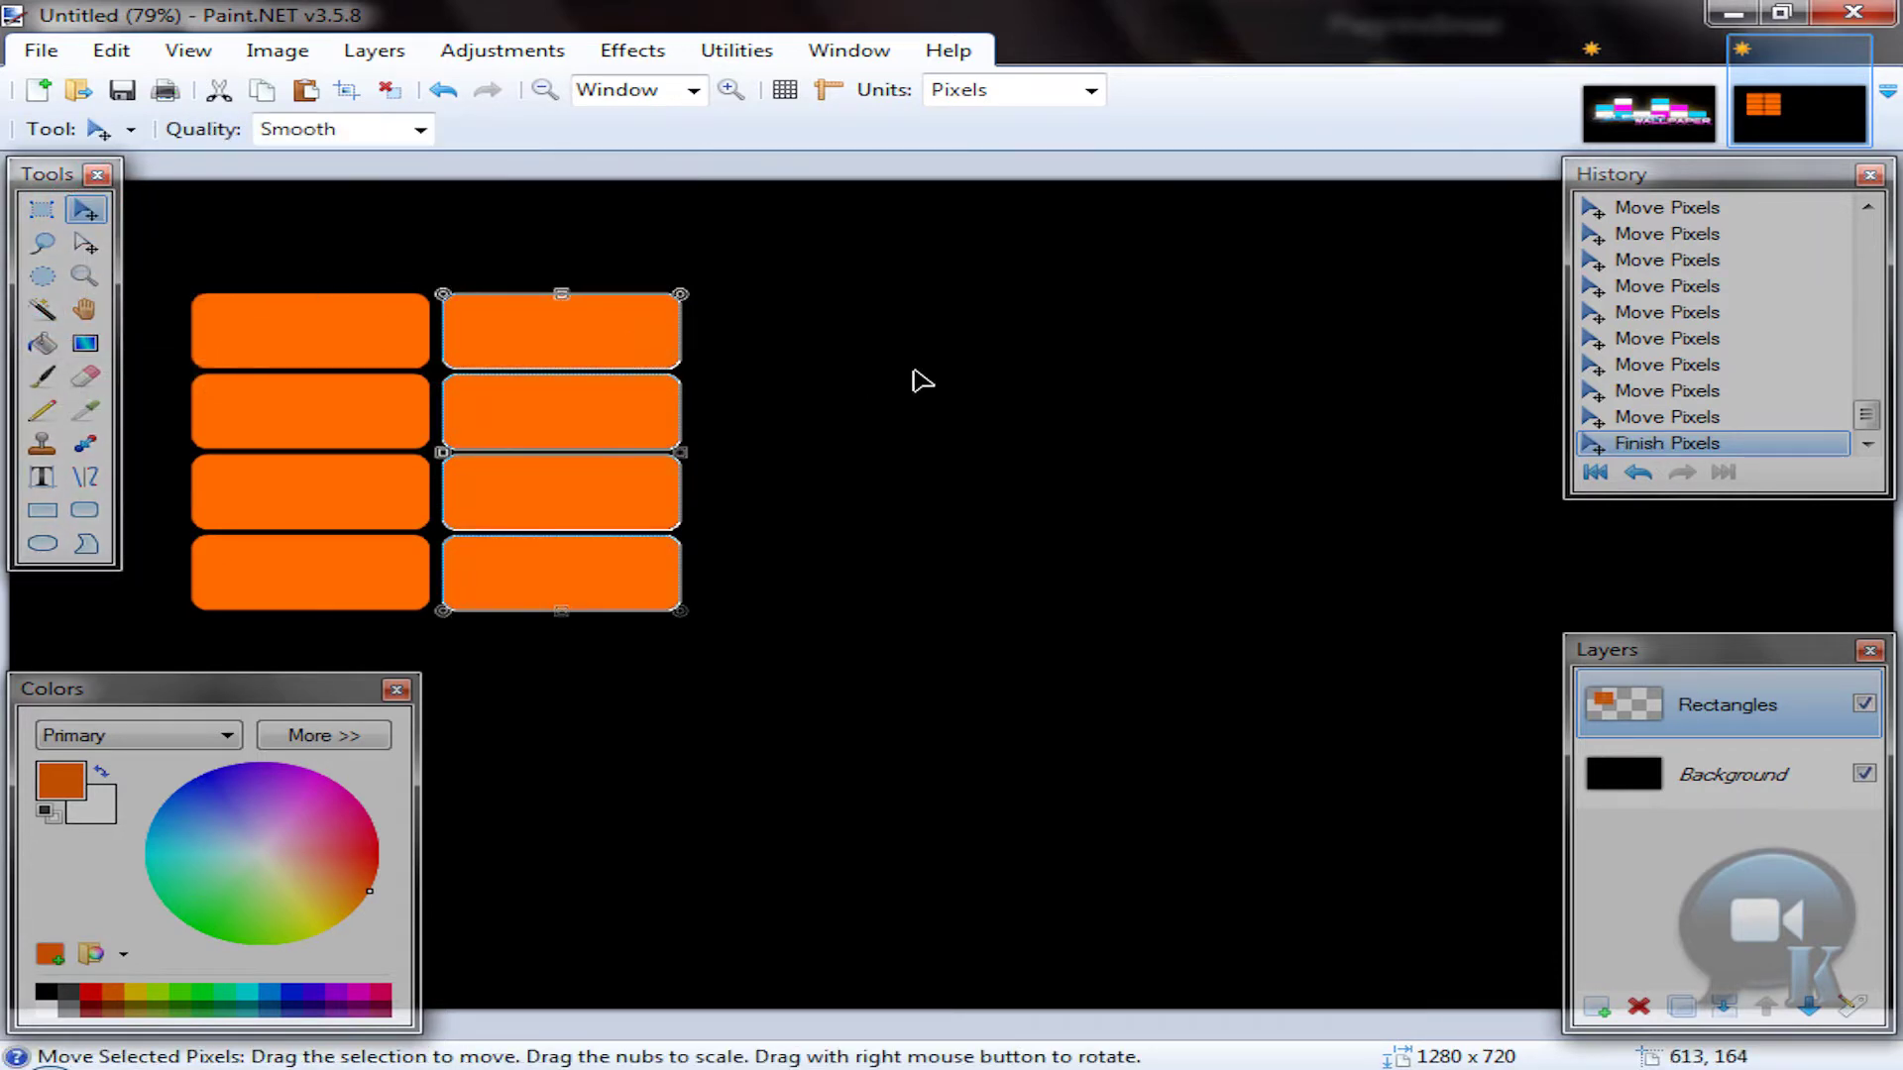
{"action": "key", "text": "Right"}
{"action": "key", "text": "Right"}
{"action": "key", "text": "Right"}
{"action": "key", "text": "Right"}
{"action": "key", "text": "Right"}
{"action": "key", "text": "Right"}
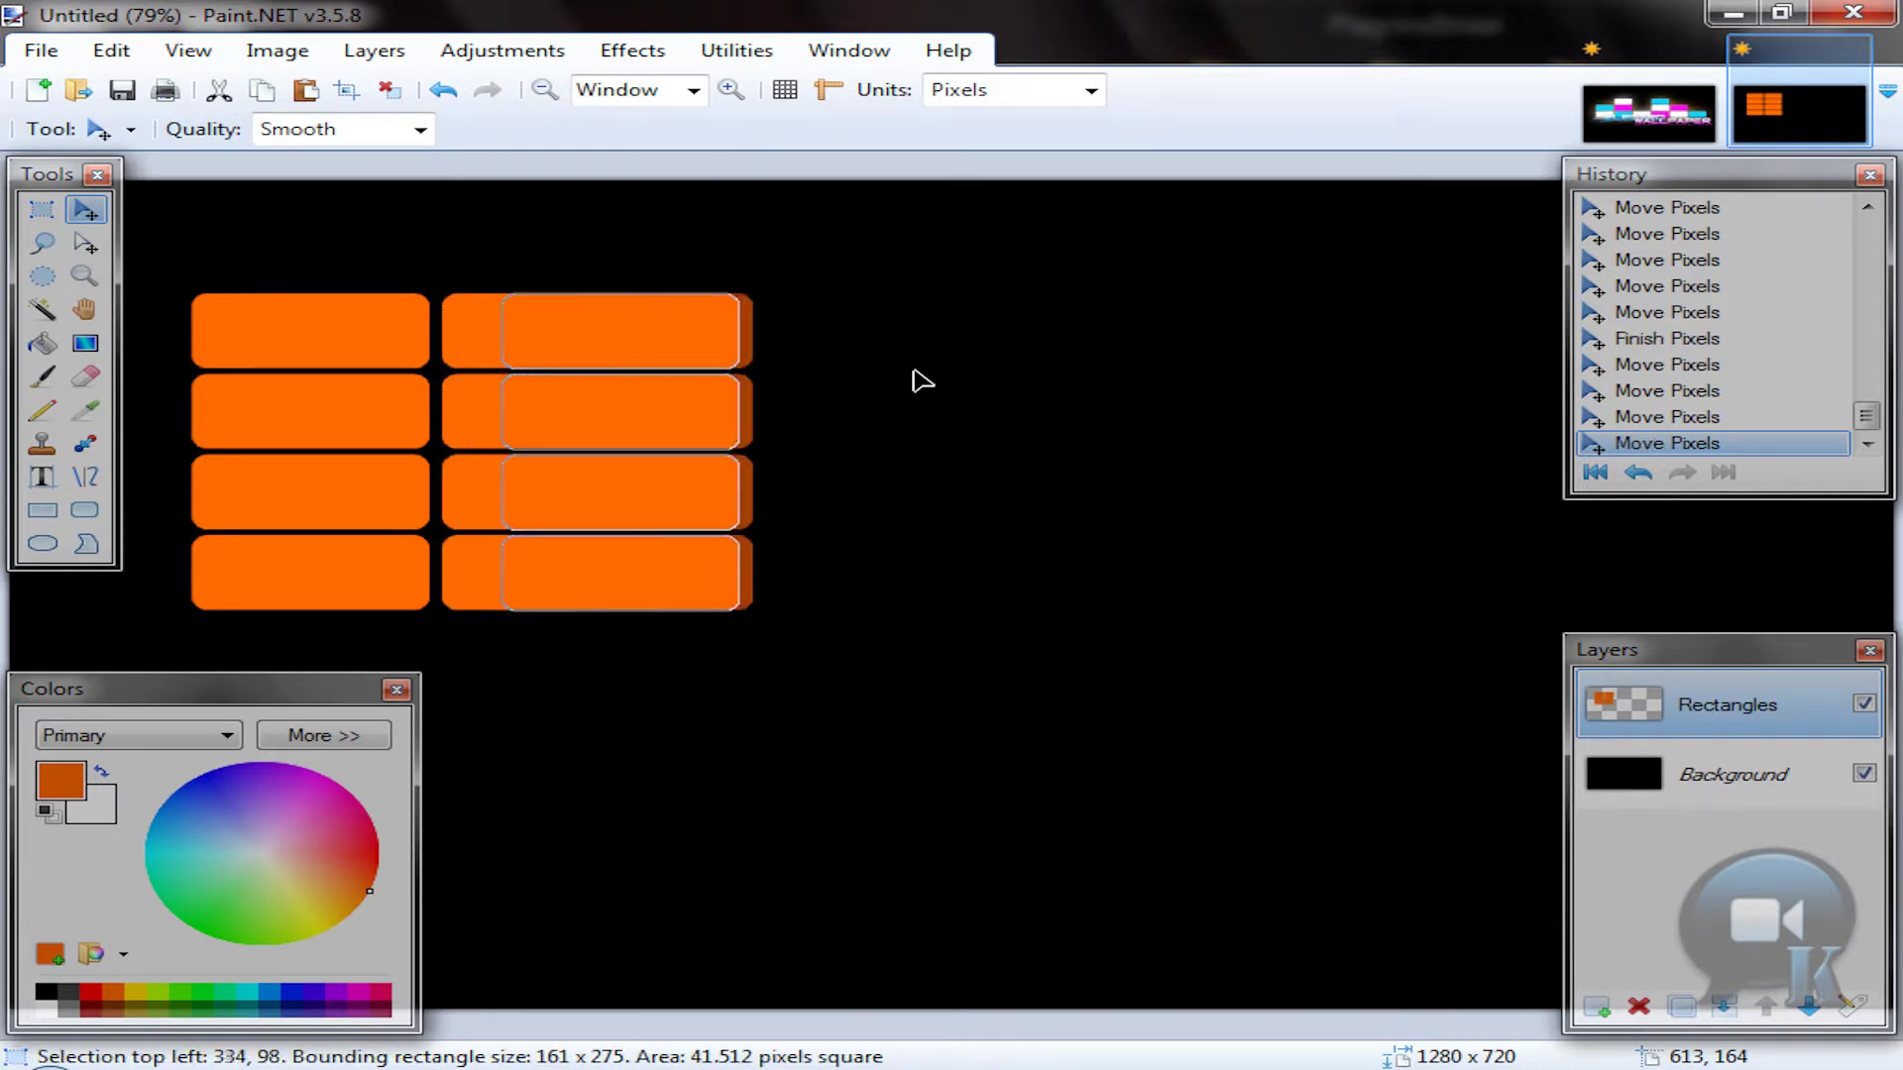
{"action": "key", "text": "Right"}
{"action": "key", "text": "Right"}
{"action": "key", "text": "Right"}
{"action": "key", "text": "Right"}
{"action": "key", "text": "Right"}
{"action": "key", "text": "Right"}
{"action": "key", "text": "Right"}
{"action": "key", "text": "Right"}
{"action": "key", "text": "Right"}
{"action": "key", "text": "Right"}
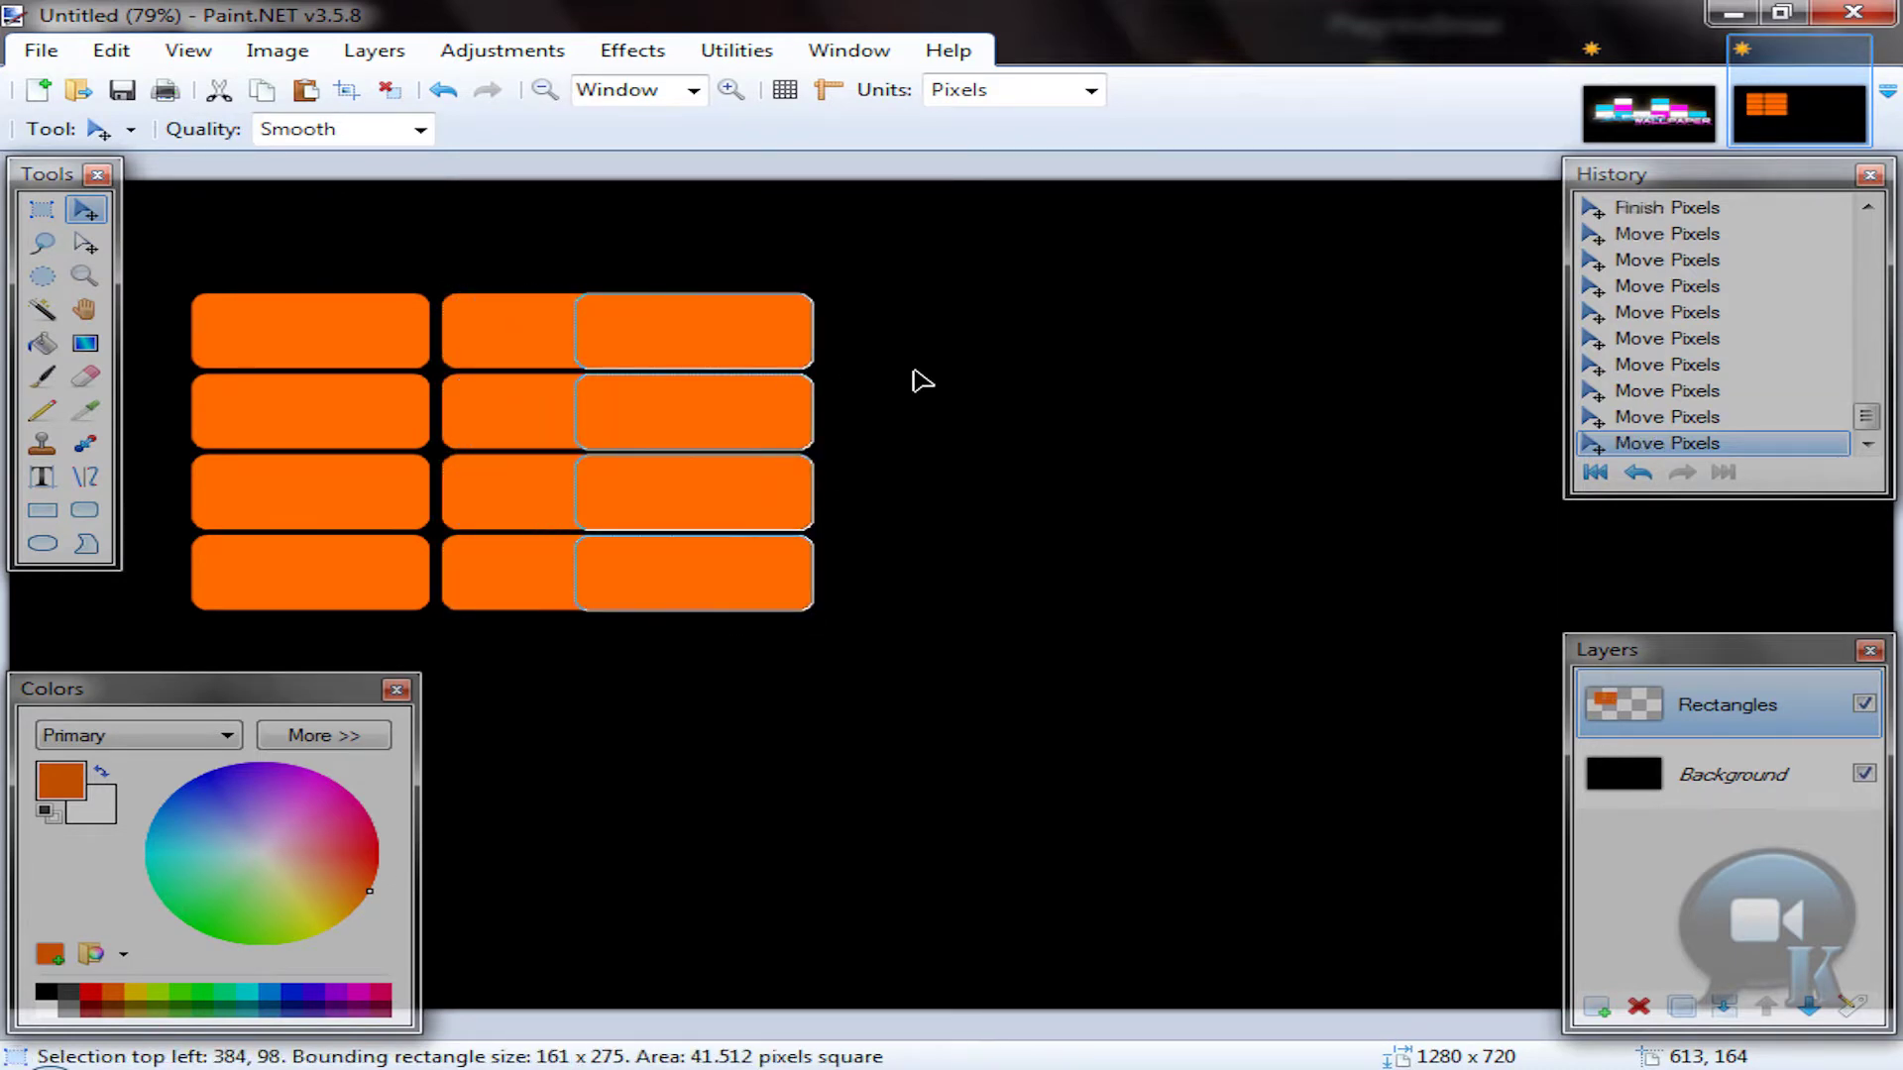
{"action": "key", "text": "Right"}
{"action": "key", "text": "Right"}
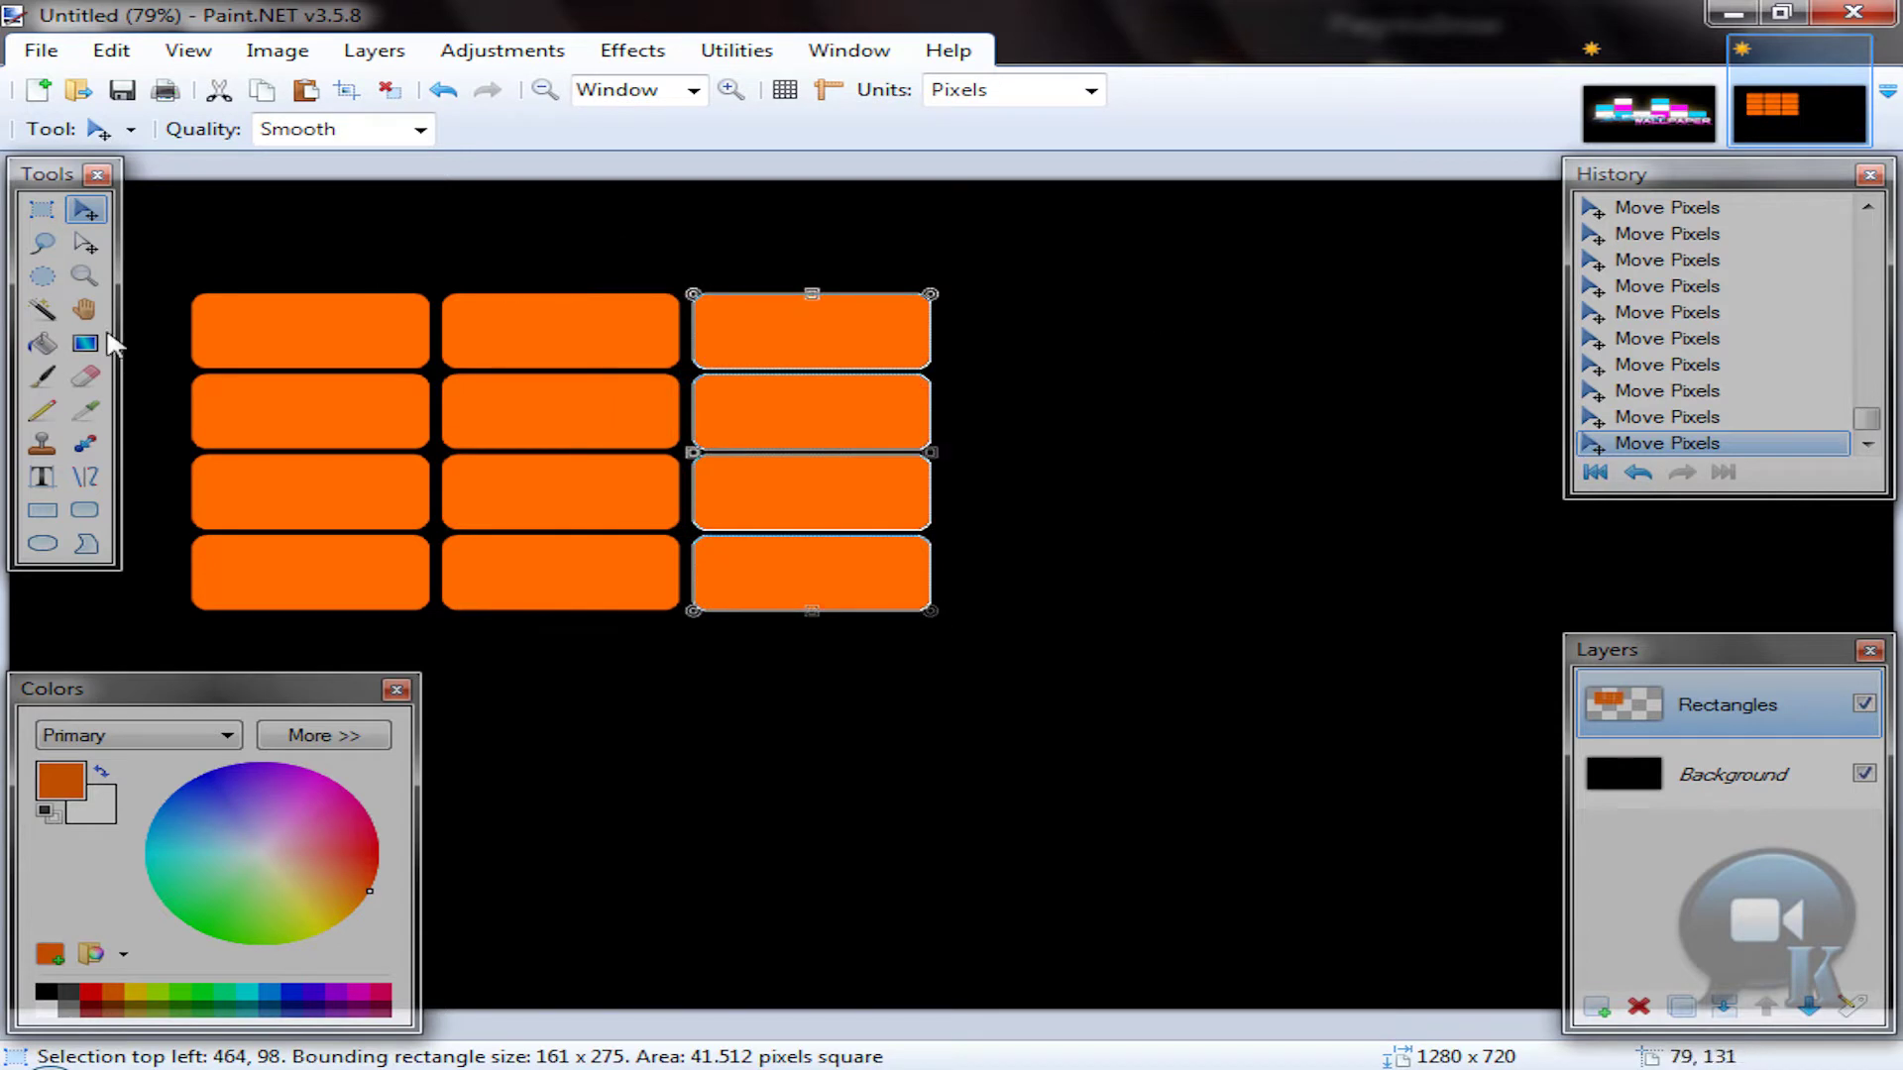
{"action": "left_click", "coordinate": [42, 310]}
{"action": "left_click", "coordinate": [84, 210]}
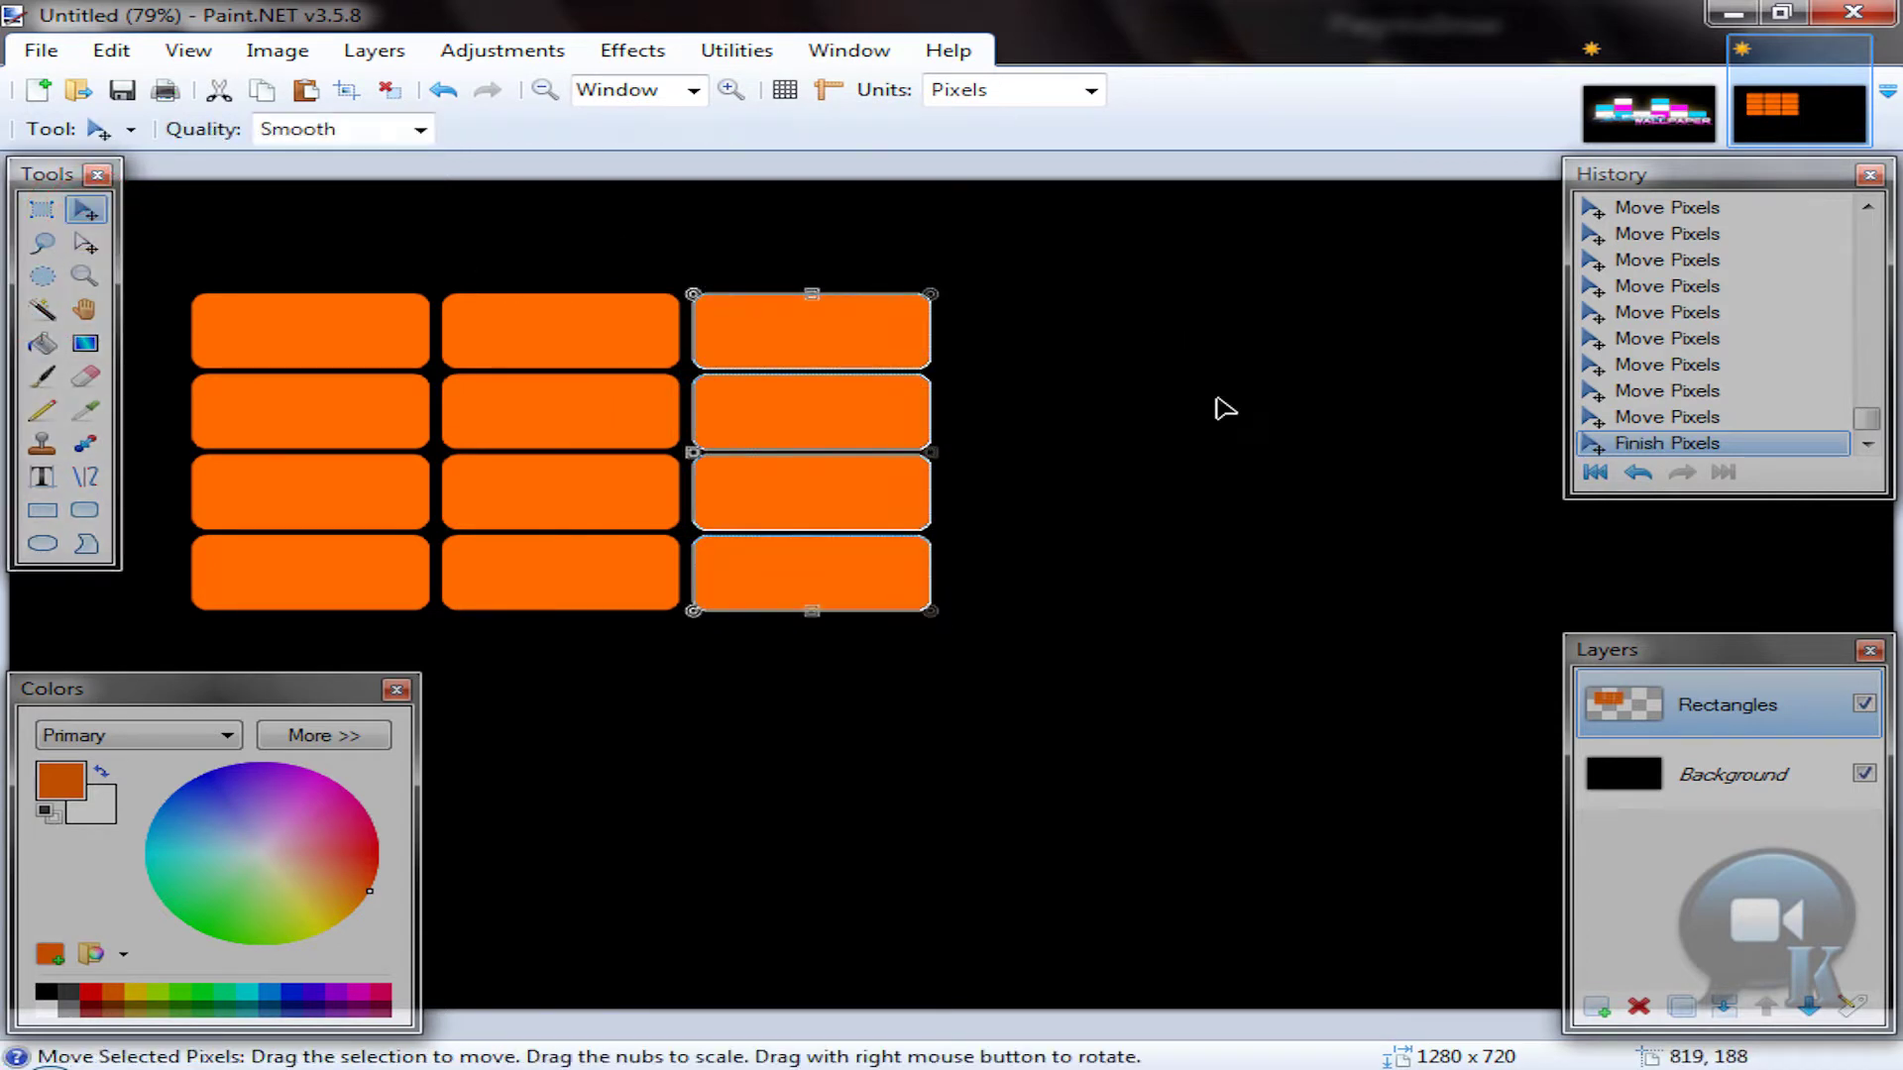
{"action": "key", "text": "Right"}
{"action": "key", "text": "Right"}
{"action": "key", "text": "Right"}
{"action": "key", "text": "Right"}
{"action": "key", "text": "Right"}
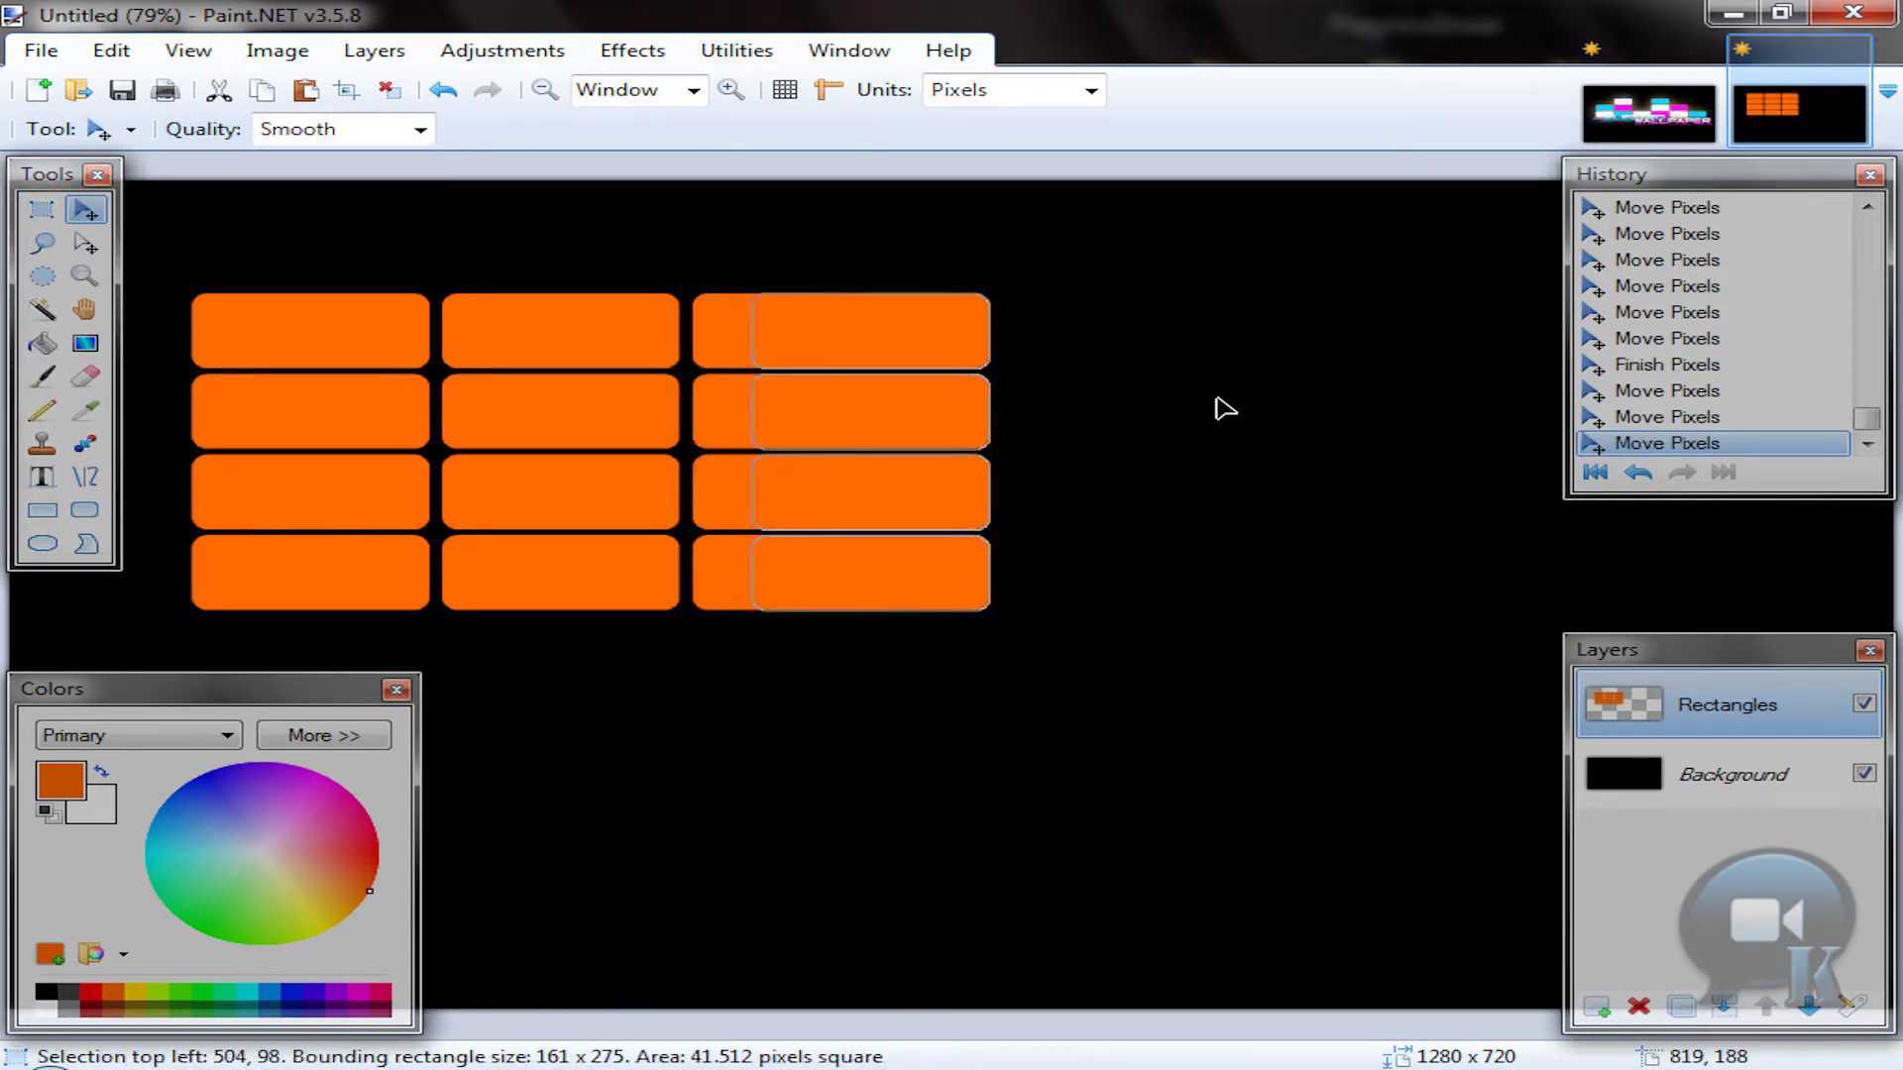
{"action": "key", "text": "Right"}
{"action": "key", "text": "Right"}
{"action": "key", "text": "Right"}
{"action": "key", "text": "Right"}
{"action": "key", "text": "Right"}
{"action": "key", "text": "Right"}
{"action": "key", "text": "Right"}
{"action": "key", "text": "Right"}
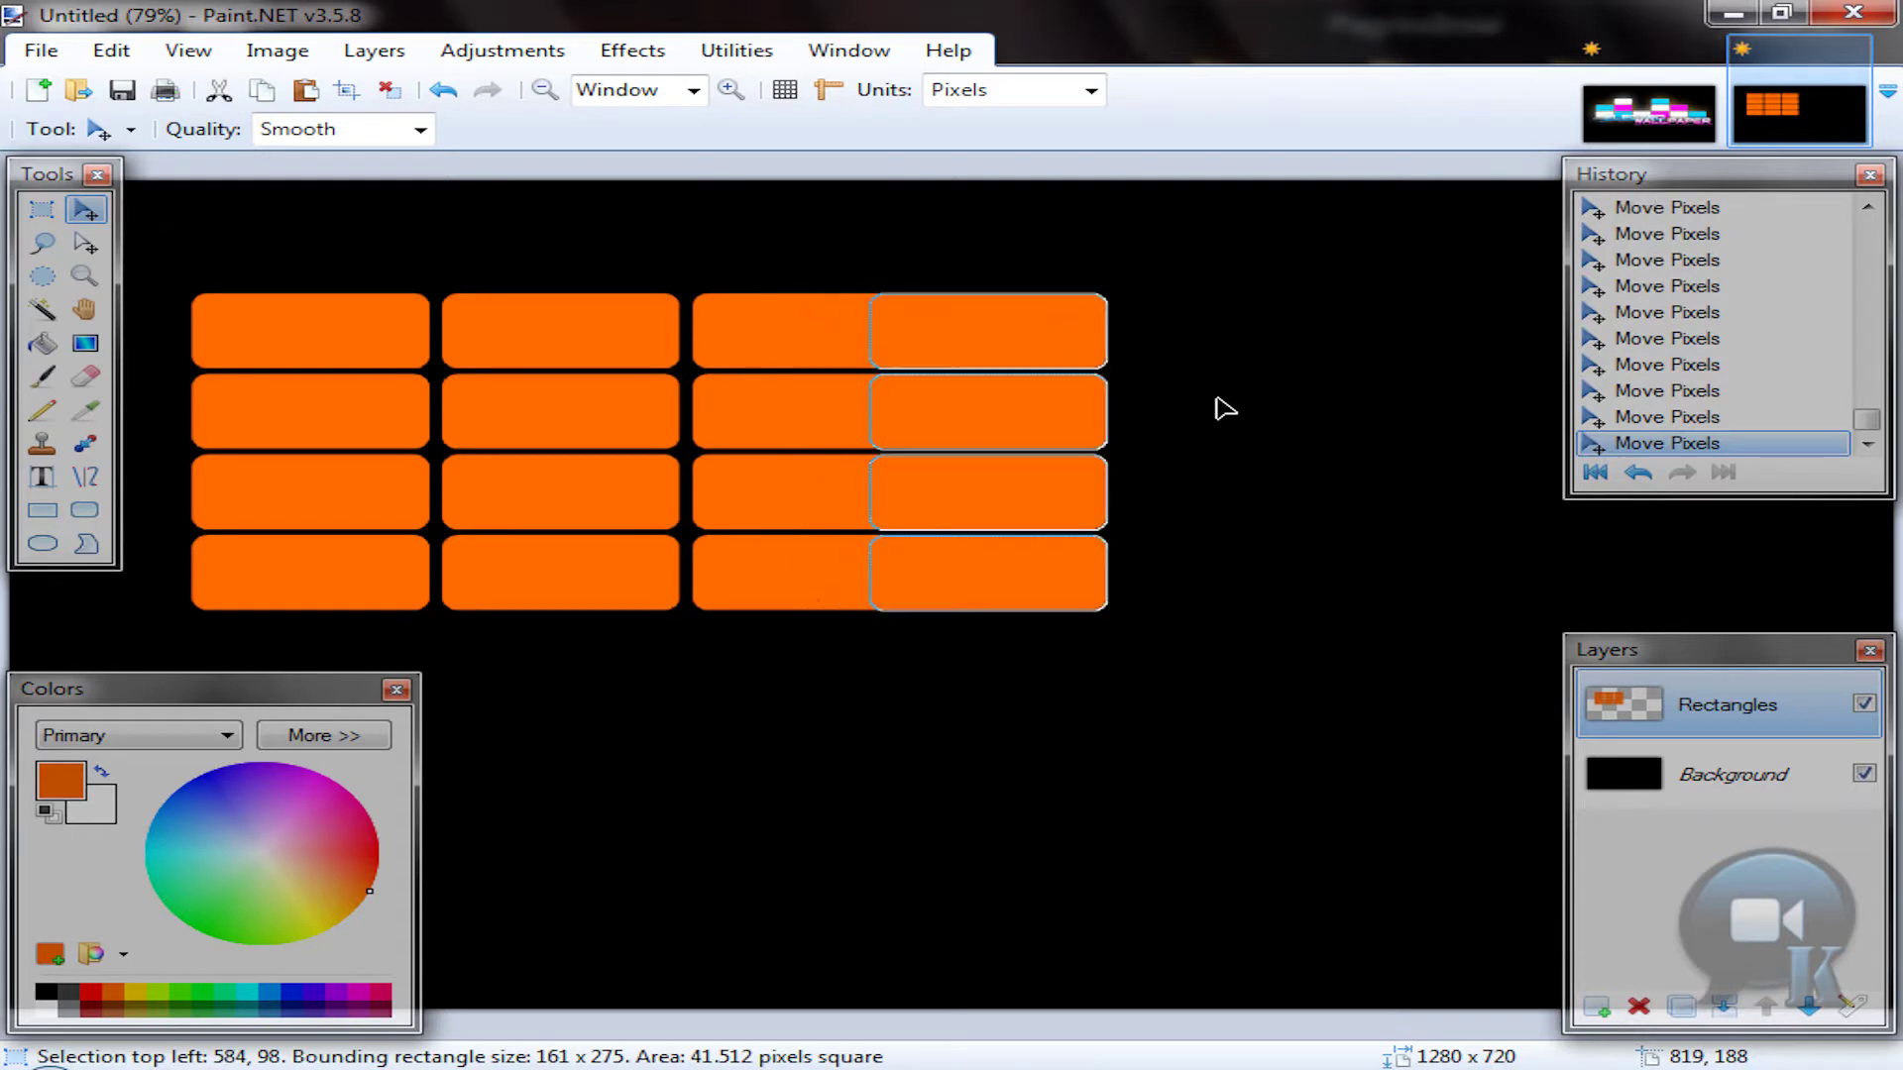
{"action": "key", "text": "Right"}
{"action": "key", "text": "Right"}
{"action": "key", "text": "Right"}
{"action": "key", "text": "Right"}
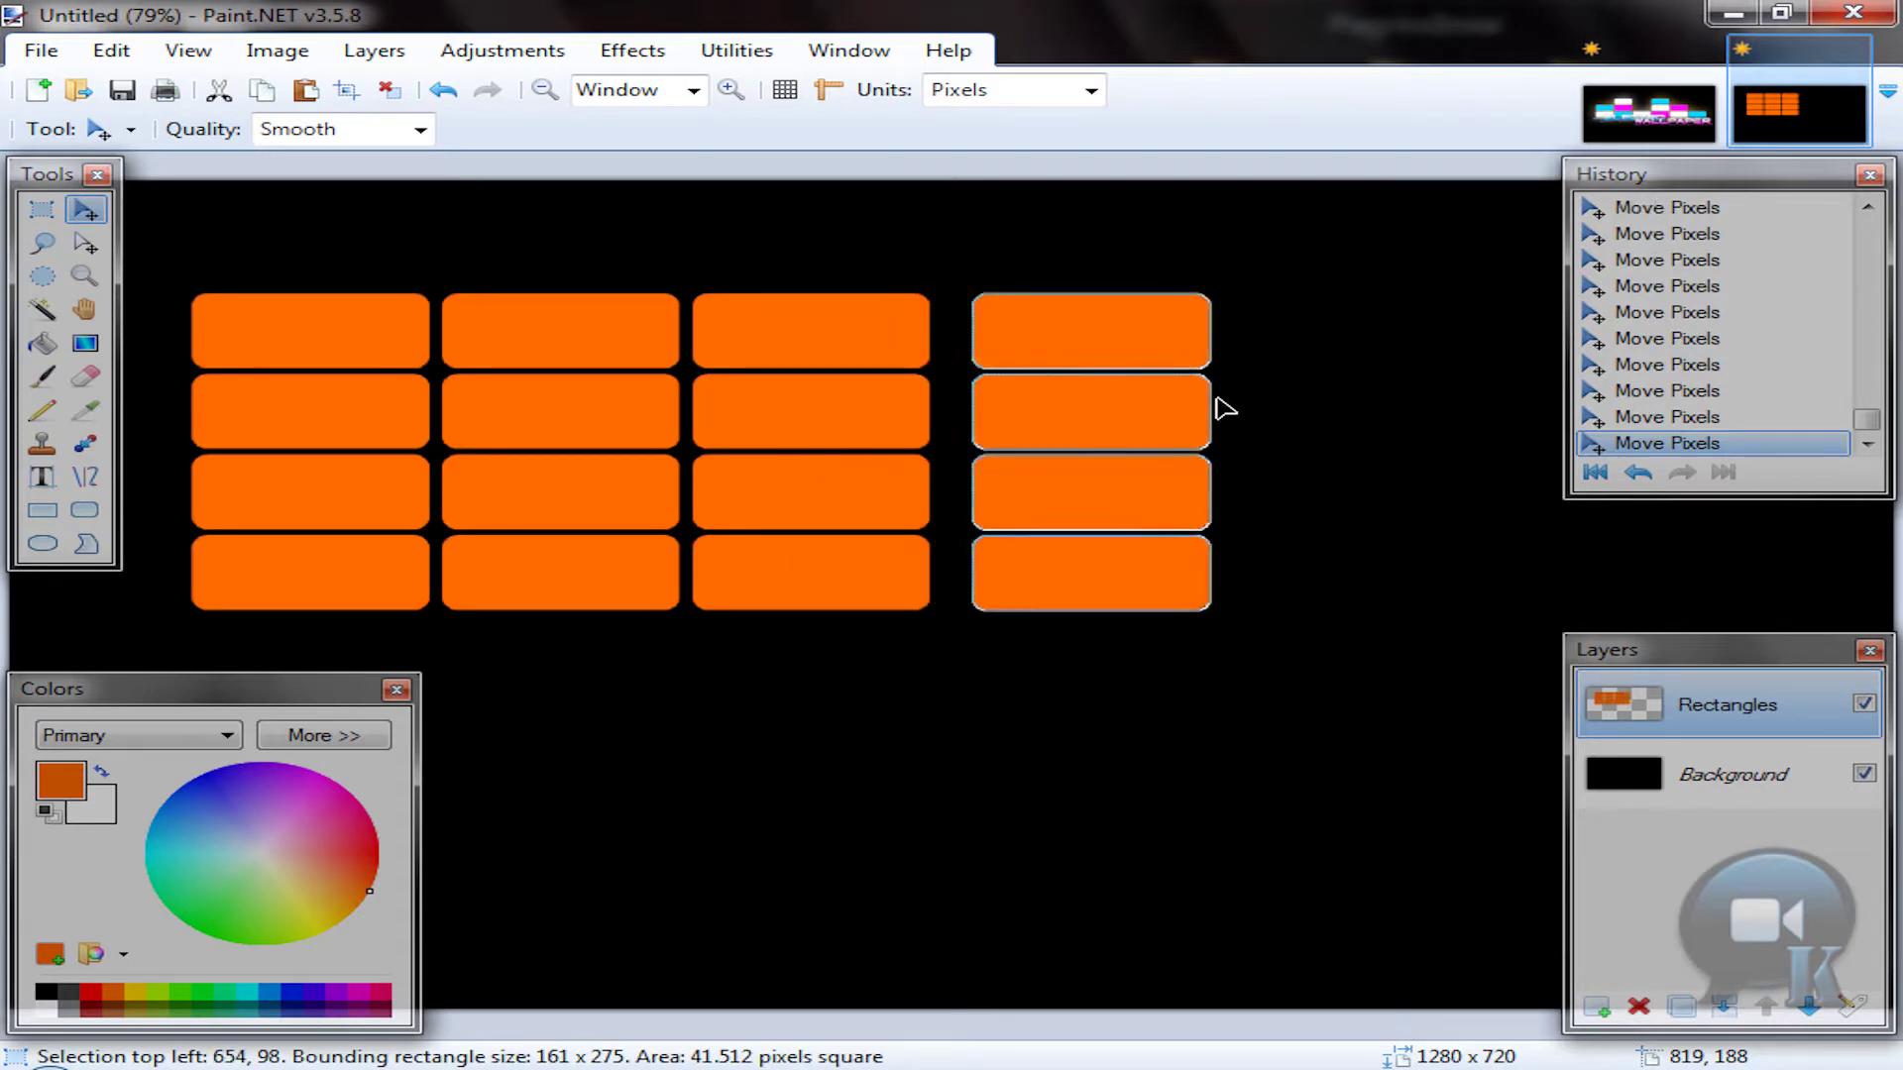
{"action": "key", "text": "Left"}
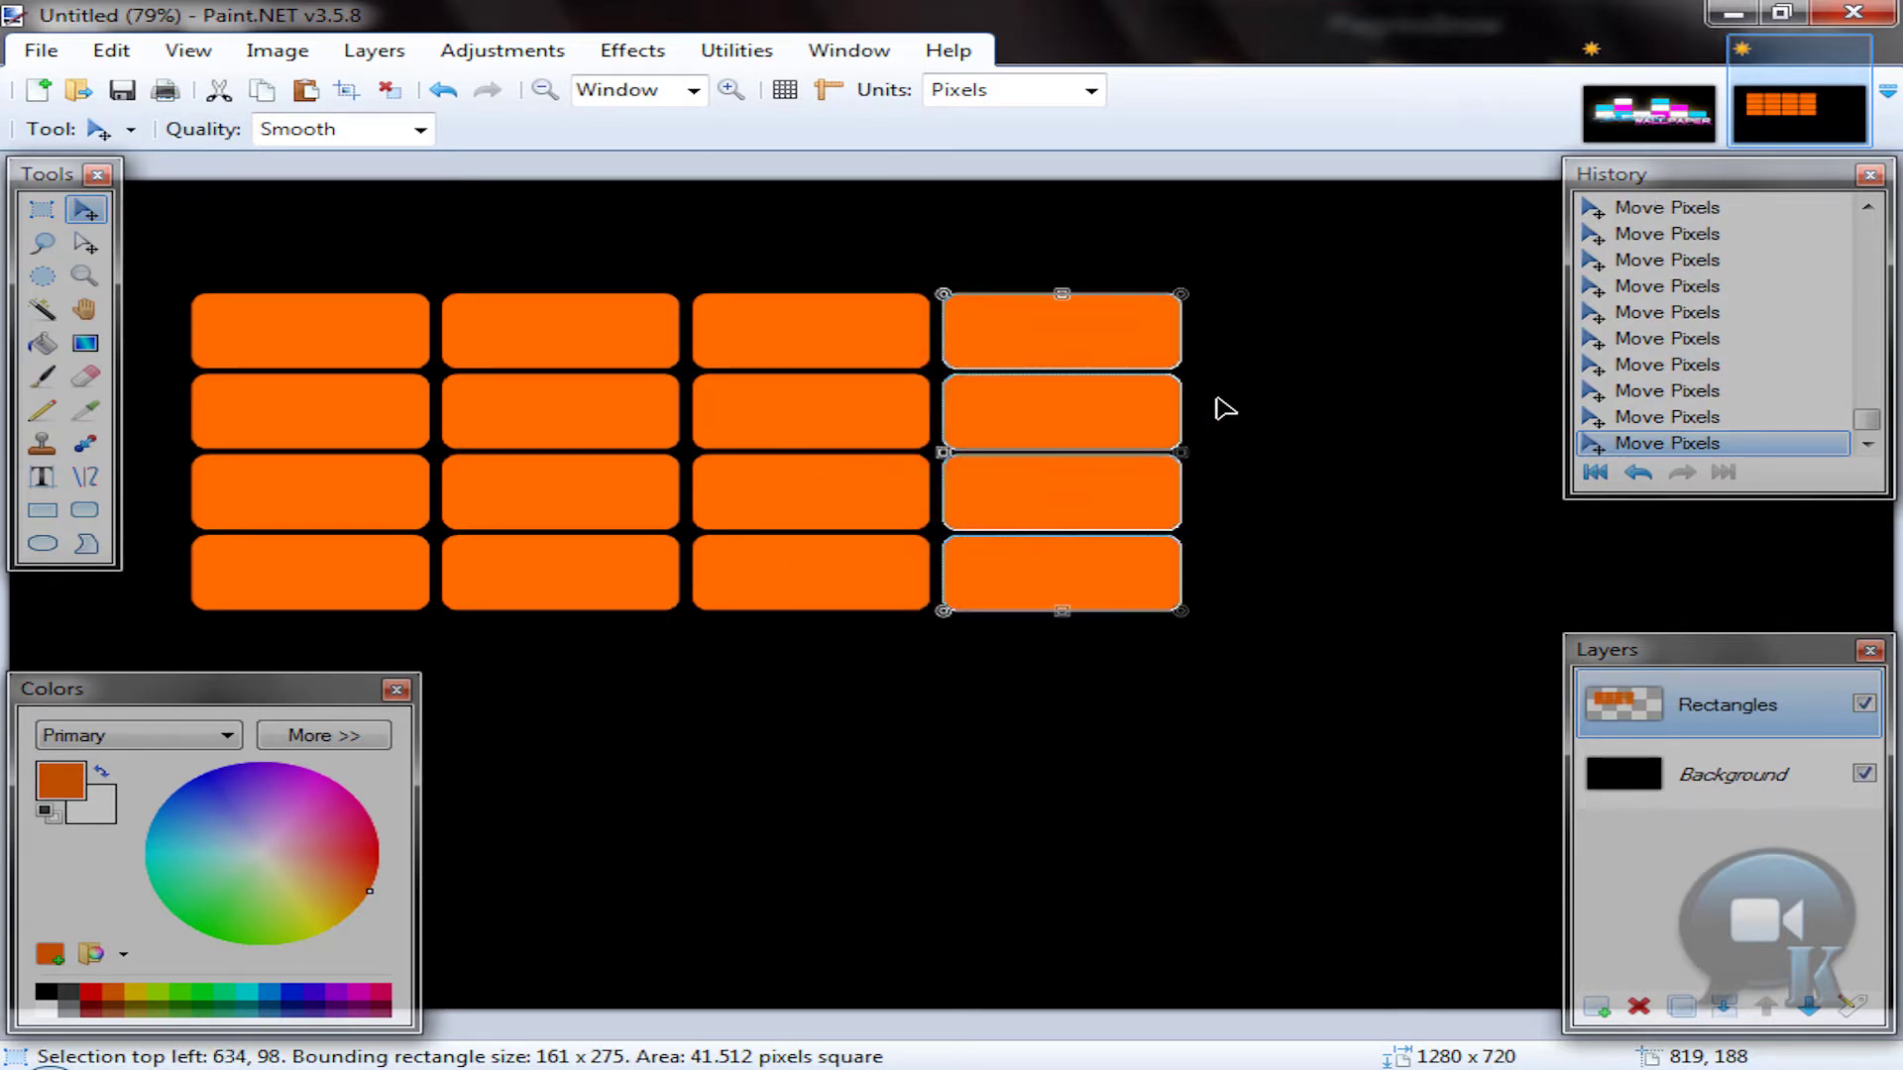
{"action": "left_click", "coordinate": [41, 310]}
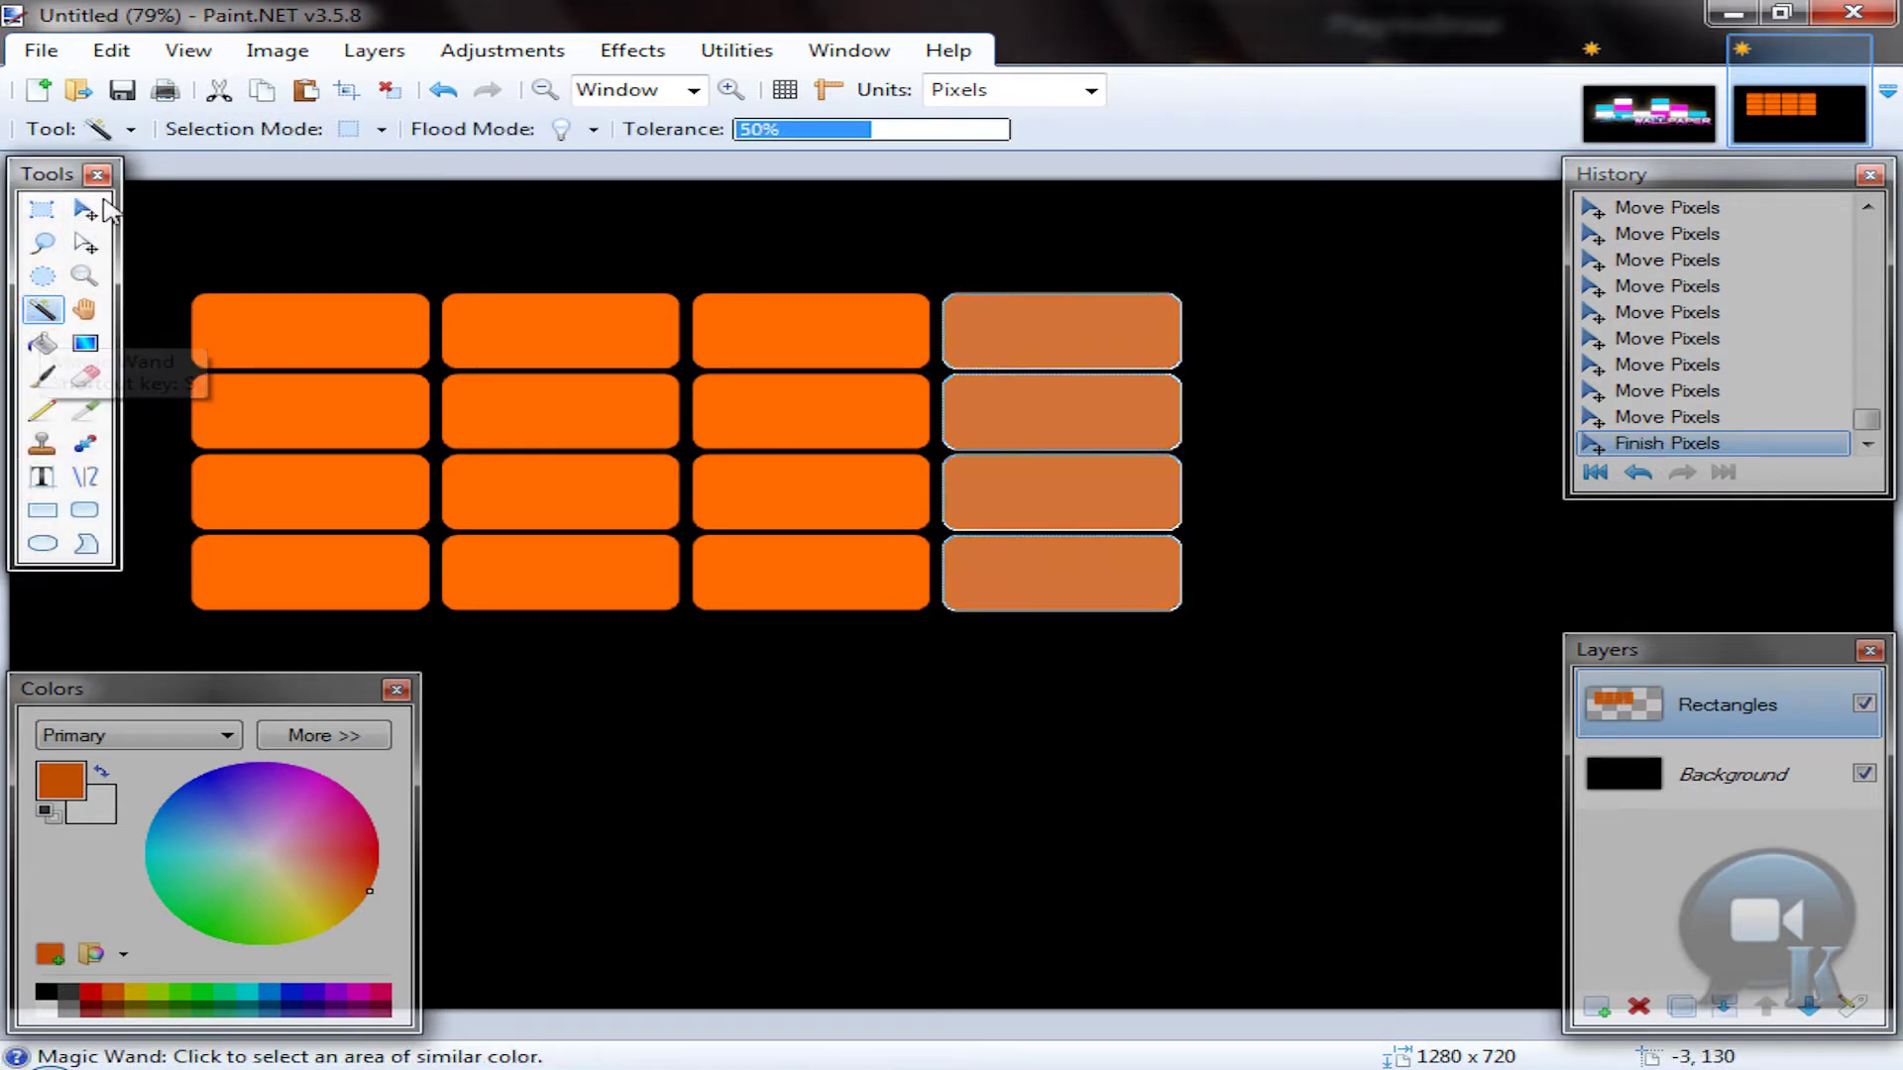
Step: Add the fifth and sixth columns and clear the selection
{"action": "left_click", "coordinate": [85, 209]}
{"action": "key", "text": "Right"}
{"action": "key", "text": "Right"}
{"action": "key", "text": "Right"}
{"action": "key", "text": "Right"}
{"action": "key", "text": "Right"}
{"action": "key", "text": "Right"}
{"action": "key", "text": "Right"}
{"action": "key", "text": "Right"}
{"action": "key", "text": "Right"}
{"action": "key", "text": "Right"}
{"action": "key", "text": "Right"}
{"action": "key", "text": "Right"}
{"action": "key", "text": "Right"}
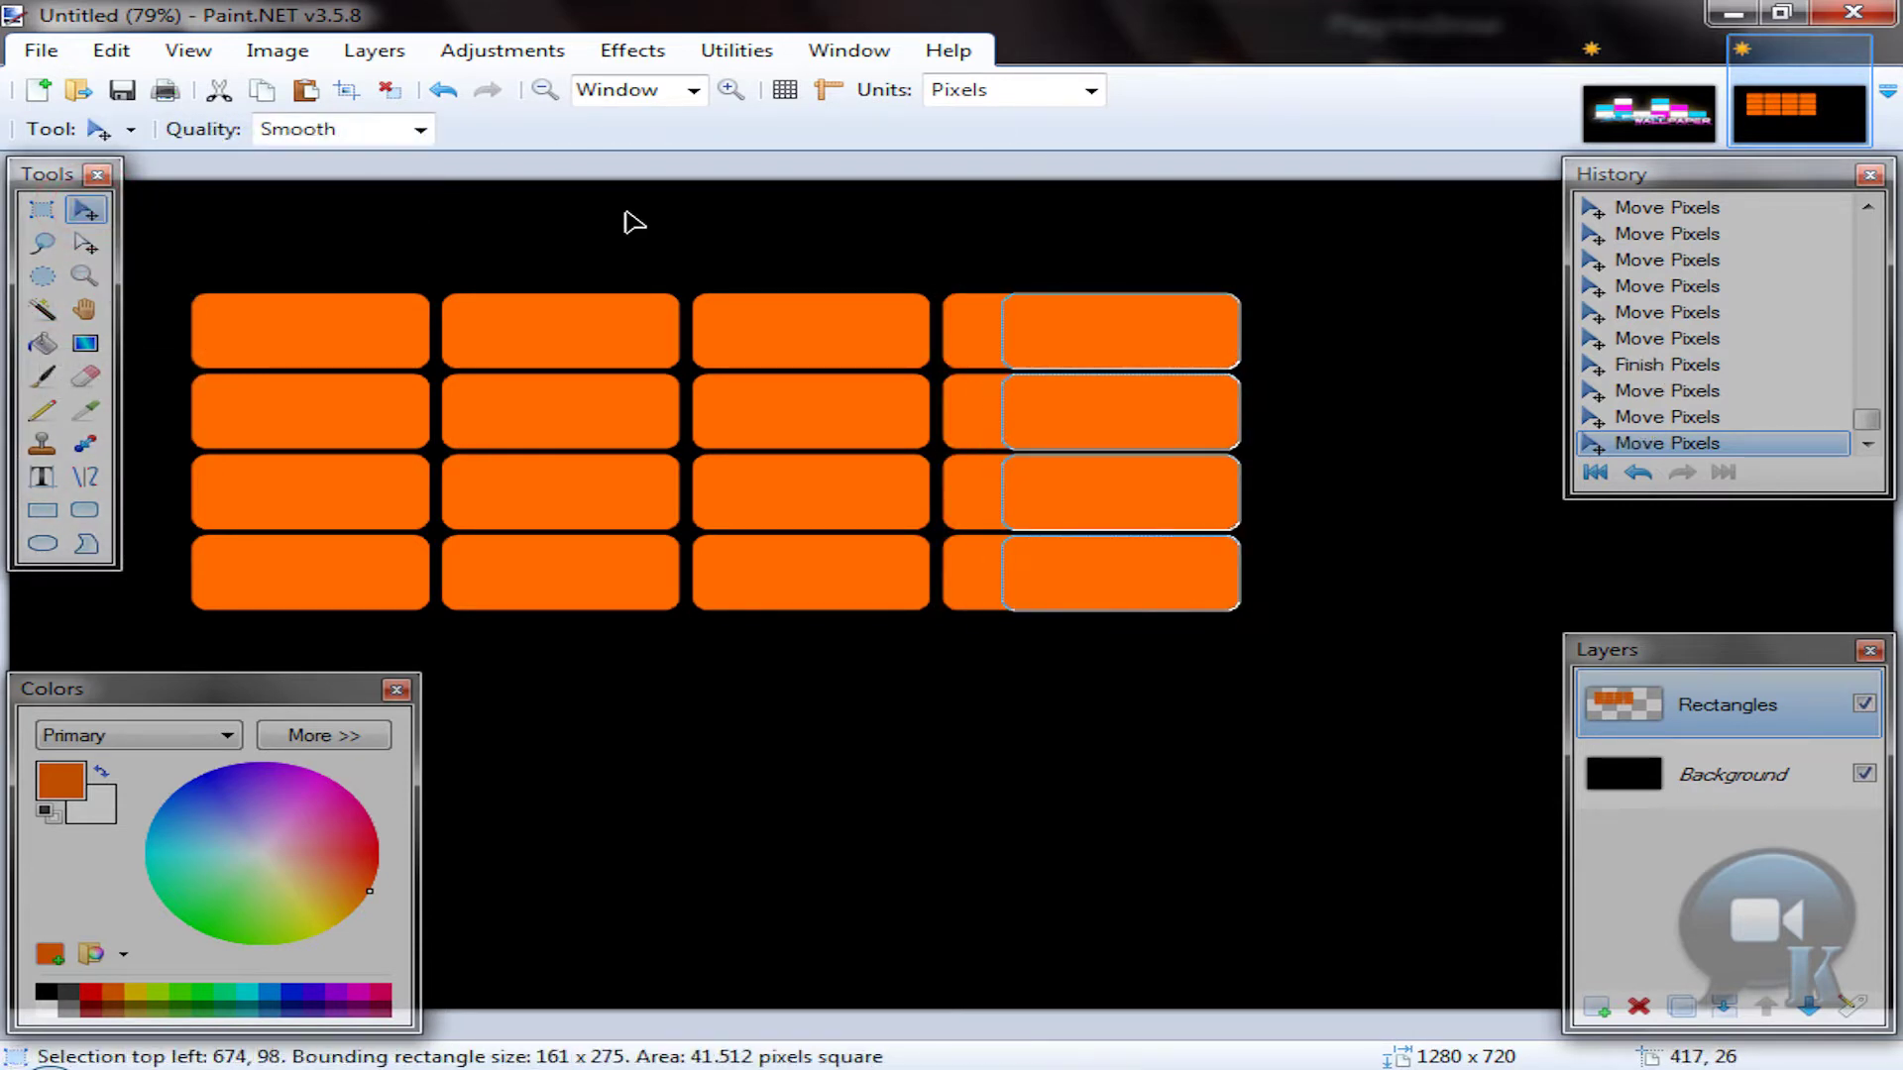
{"action": "key", "text": "Right"}
{"action": "key", "text": "Right"}
{"action": "key", "text": "Right"}
{"action": "key", "text": "Right"}
{"action": "key", "text": "Right"}
{"action": "key", "text": "Right"}
{"action": "key", "text": "Right"}
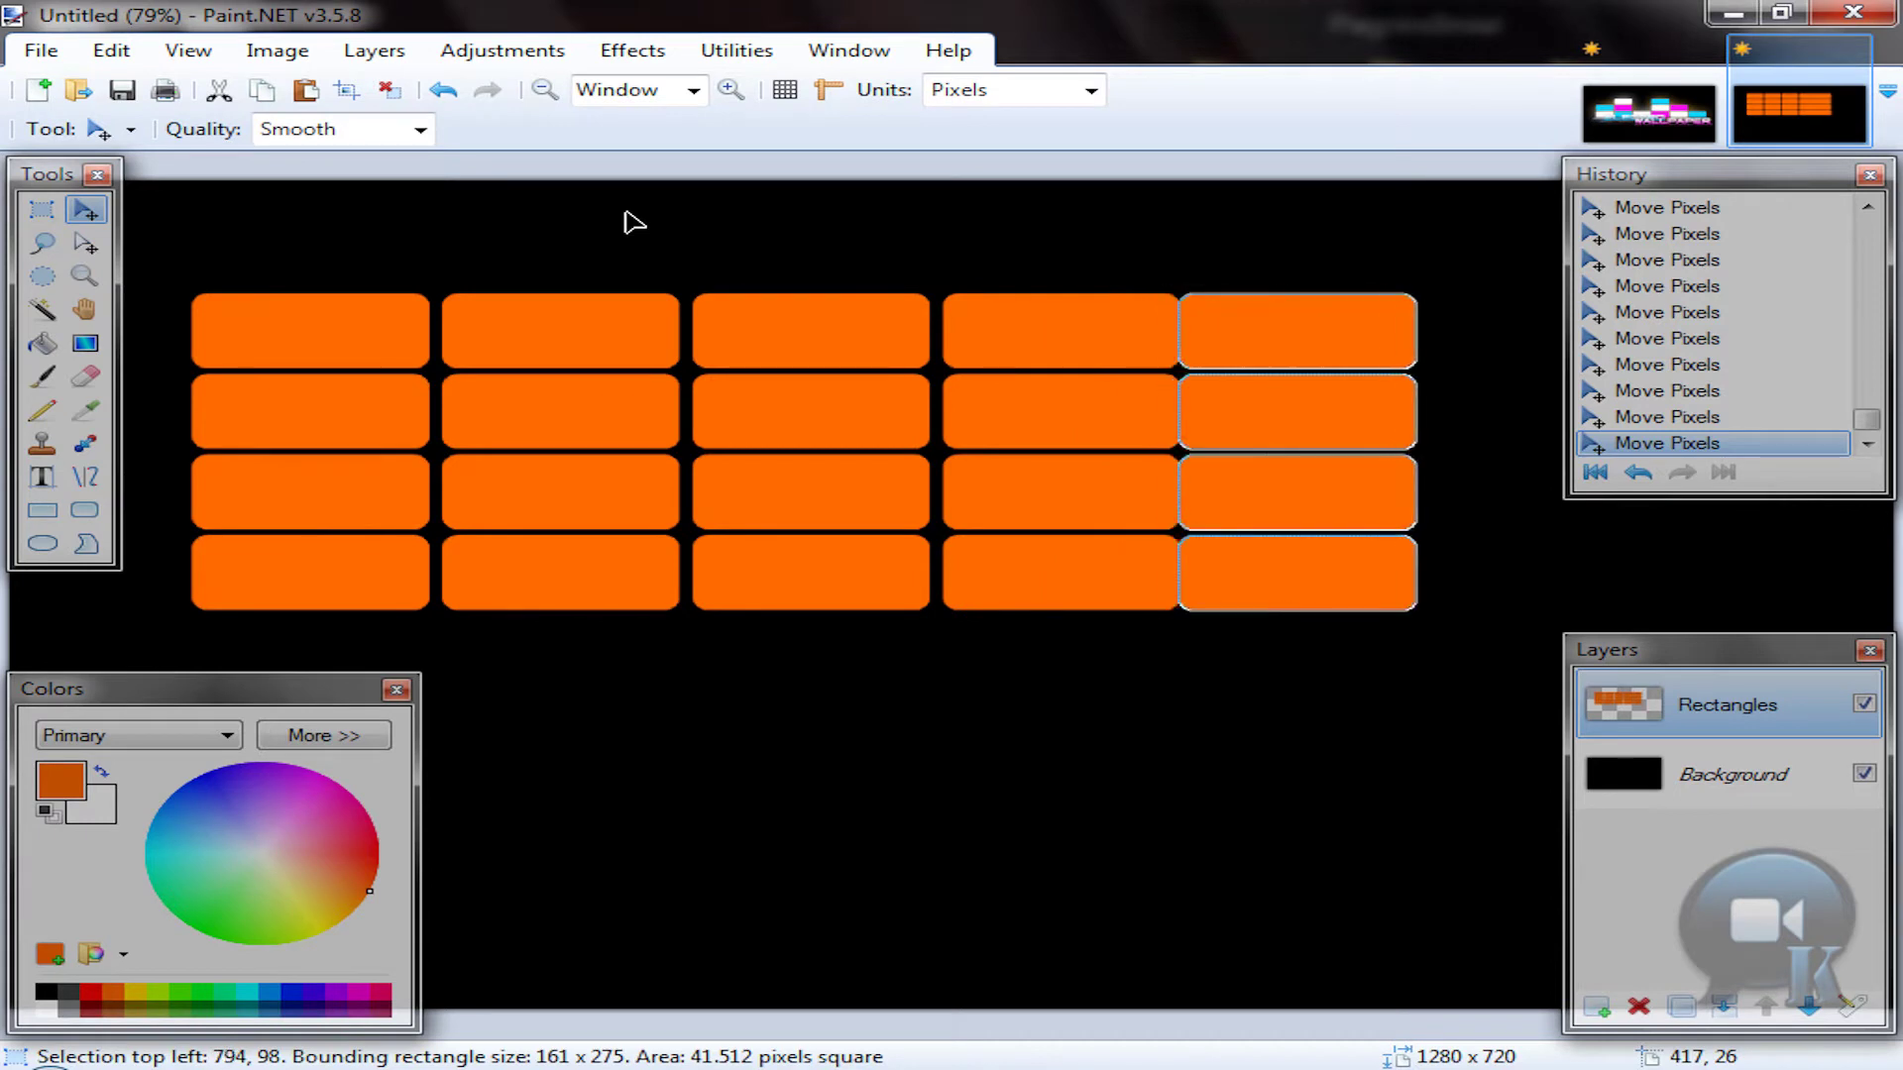
{"action": "key", "text": "m"}
{"action": "key", "text": "Right"}
{"action": "key", "text": "Right"}
{"action": "key", "text": "Right"}
{"action": "key", "text": "Right"}
{"action": "key", "text": "Right"}
{"action": "key", "text": "Right"}
{"action": "key", "text": "Right"}
{"action": "key", "text": "Right"}
{"action": "key", "text": "Right"}
{"action": "key", "text": "Right"}
{"action": "key", "text": "Right"}
{"action": "key", "text": "Right"}
{"action": "key", "text": "Right"}
{"action": "key", "text": "Right"}
{"action": "key", "text": "Right"}
{"action": "key", "text": "Right"}
{"action": "key", "text": "Right"}
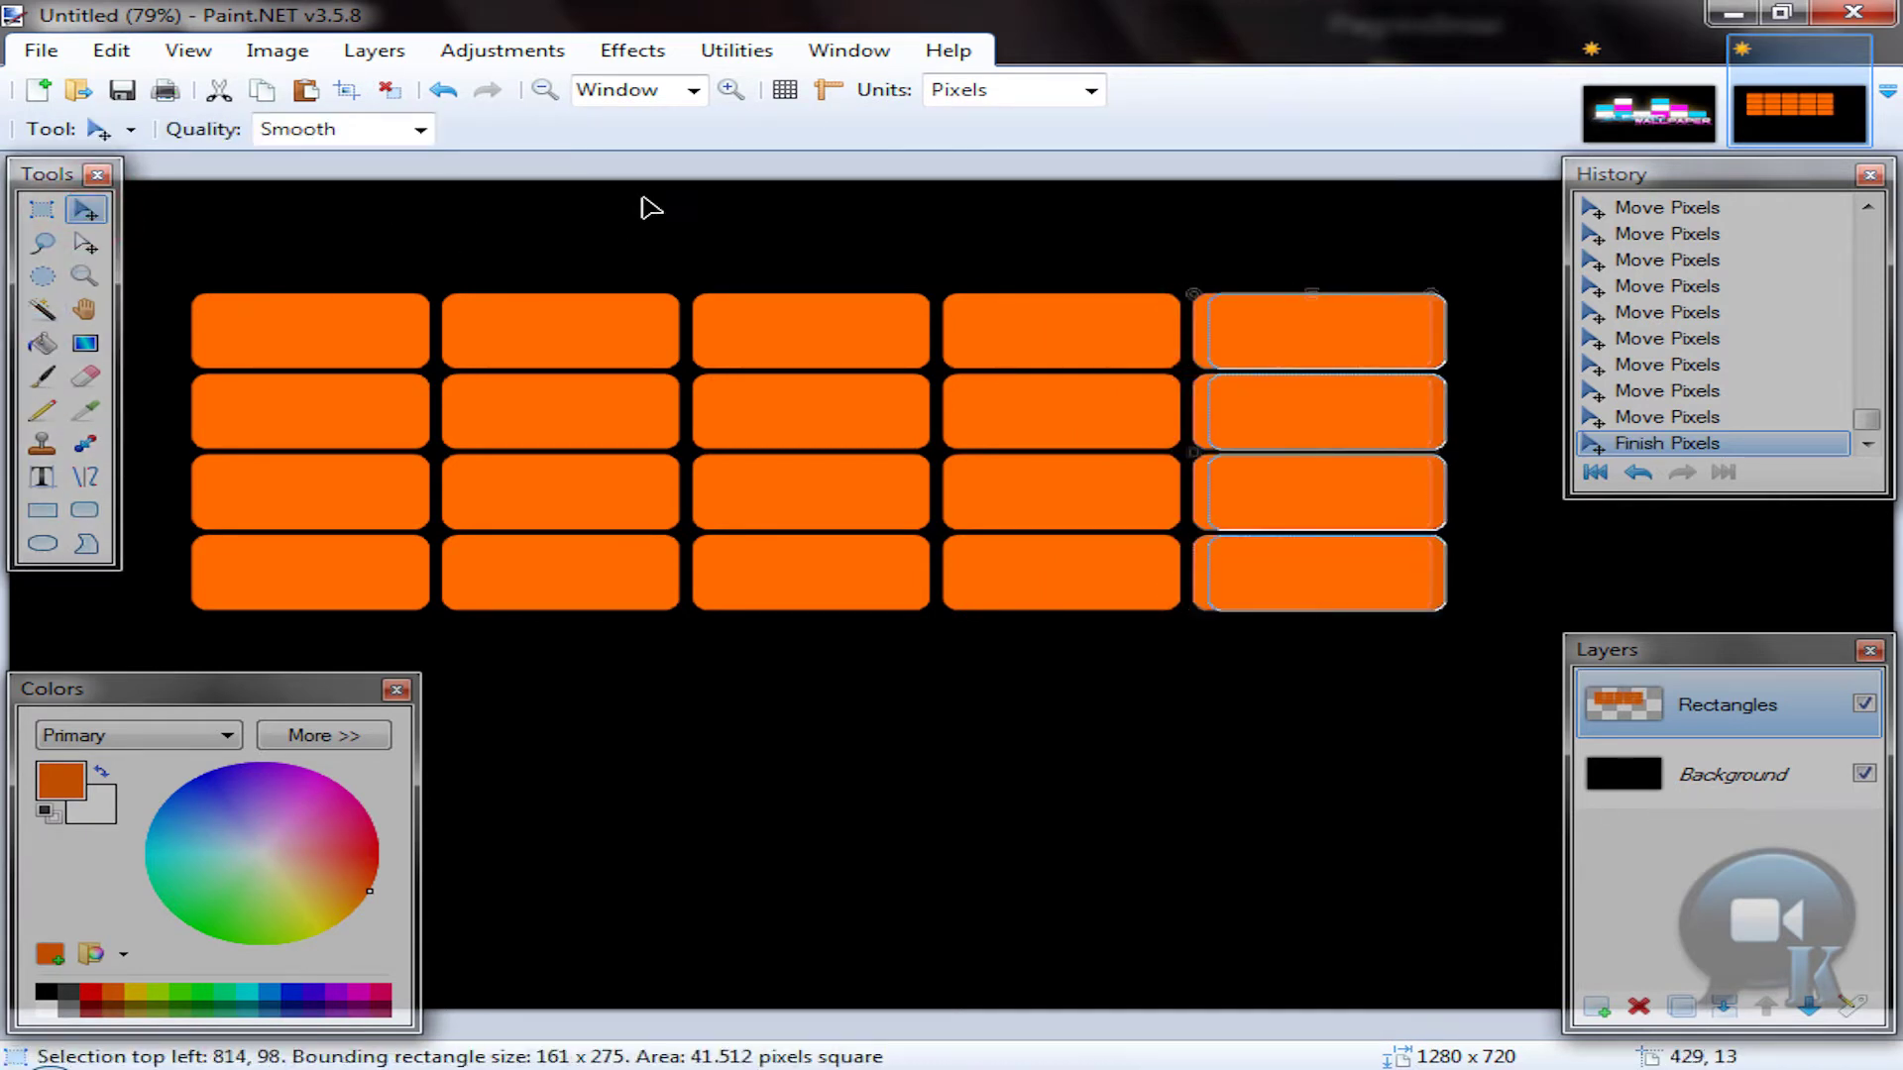
{"action": "key", "text": "Right"}
{"action": "key", "text": "Right"}
{"action": "key", "text": "Right"}
{"action": "key", "text": "Right"}
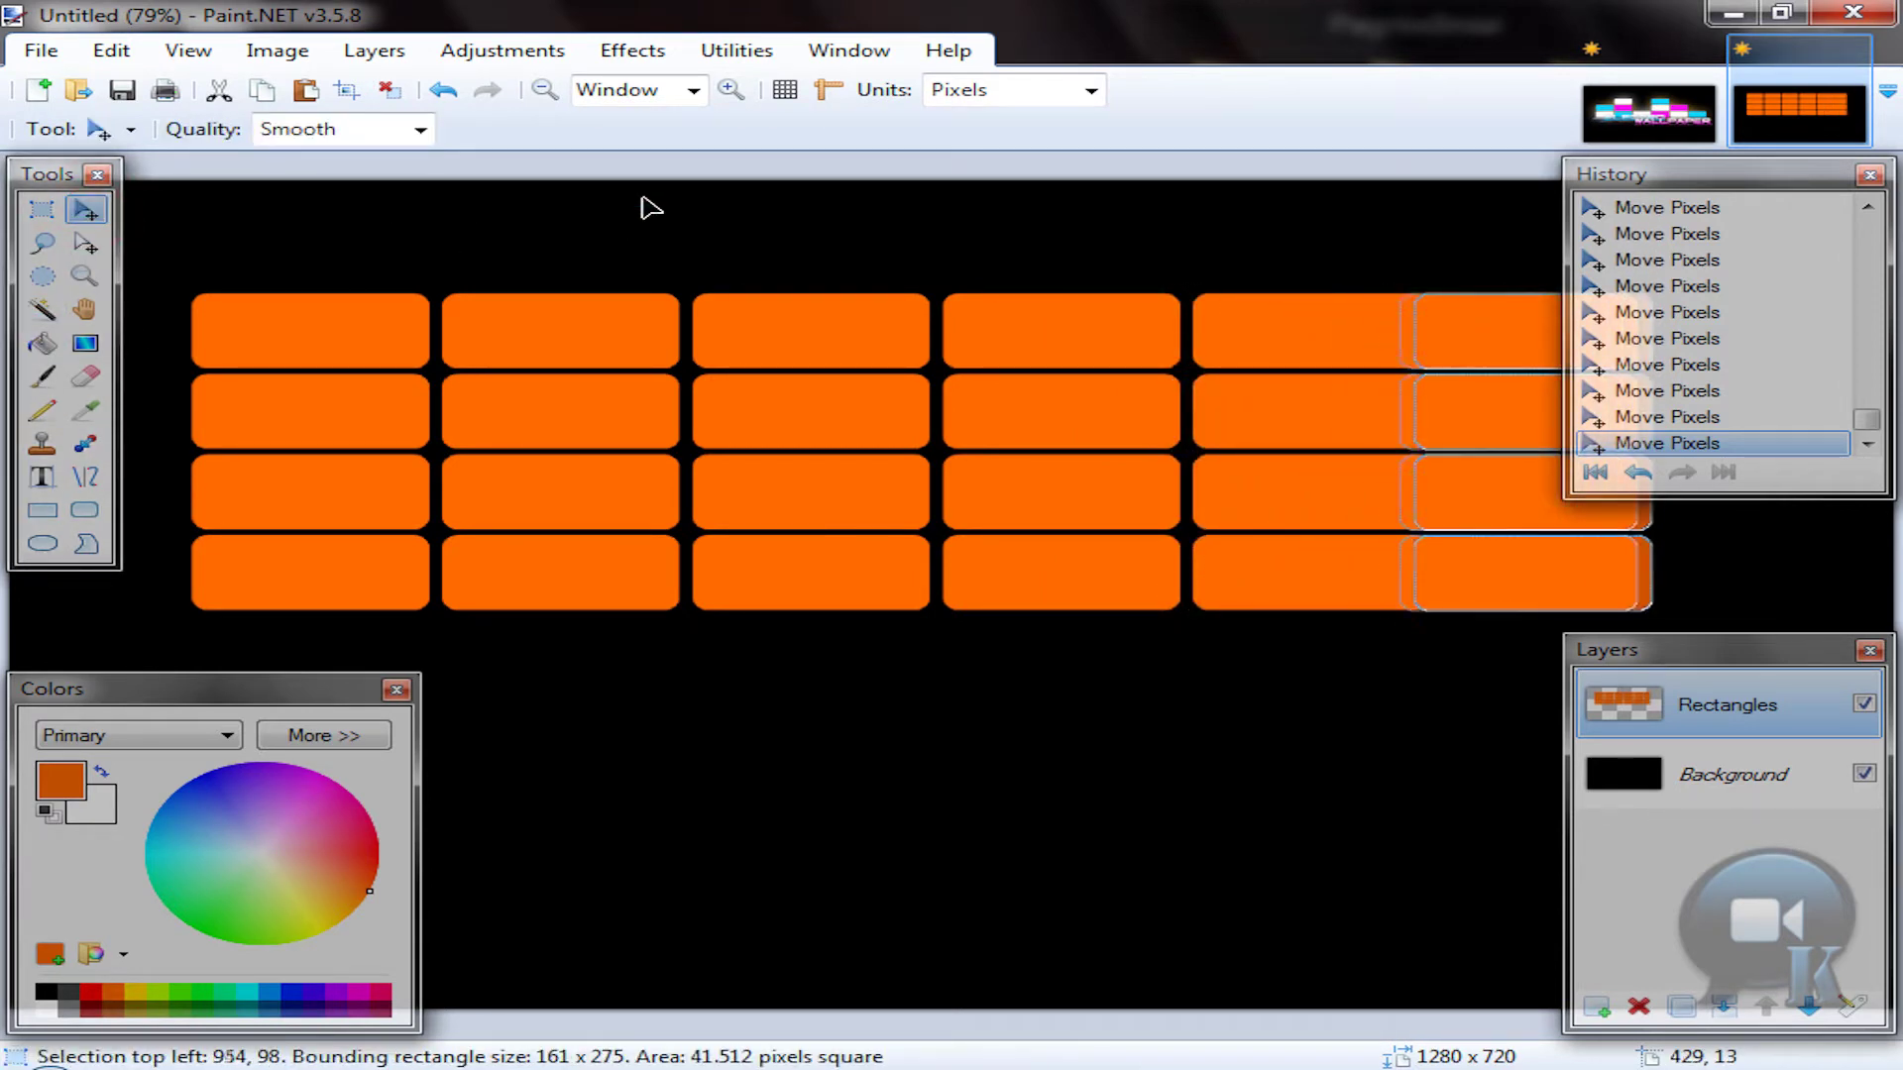
{"action": "left_click", "coordinate": [389, 90]}
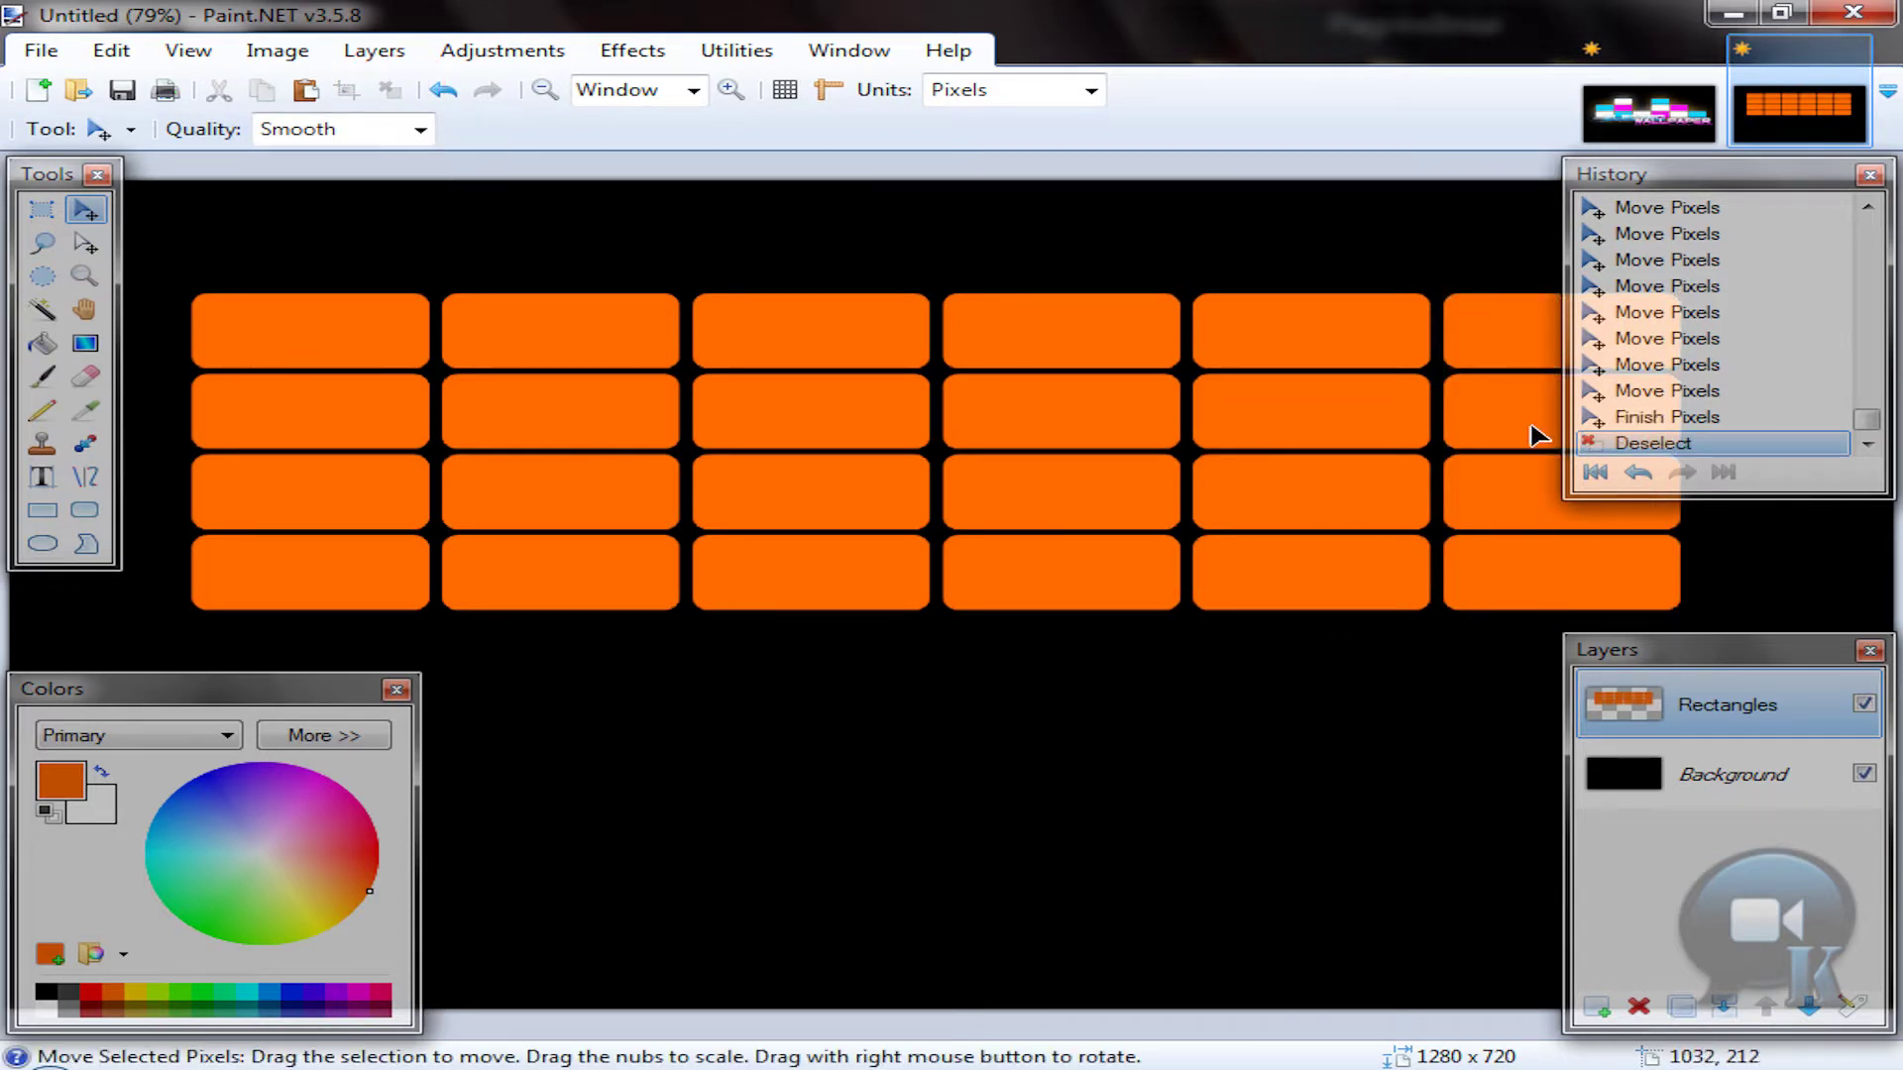
{"action": "left_click", "coordinate": [40, 315]}
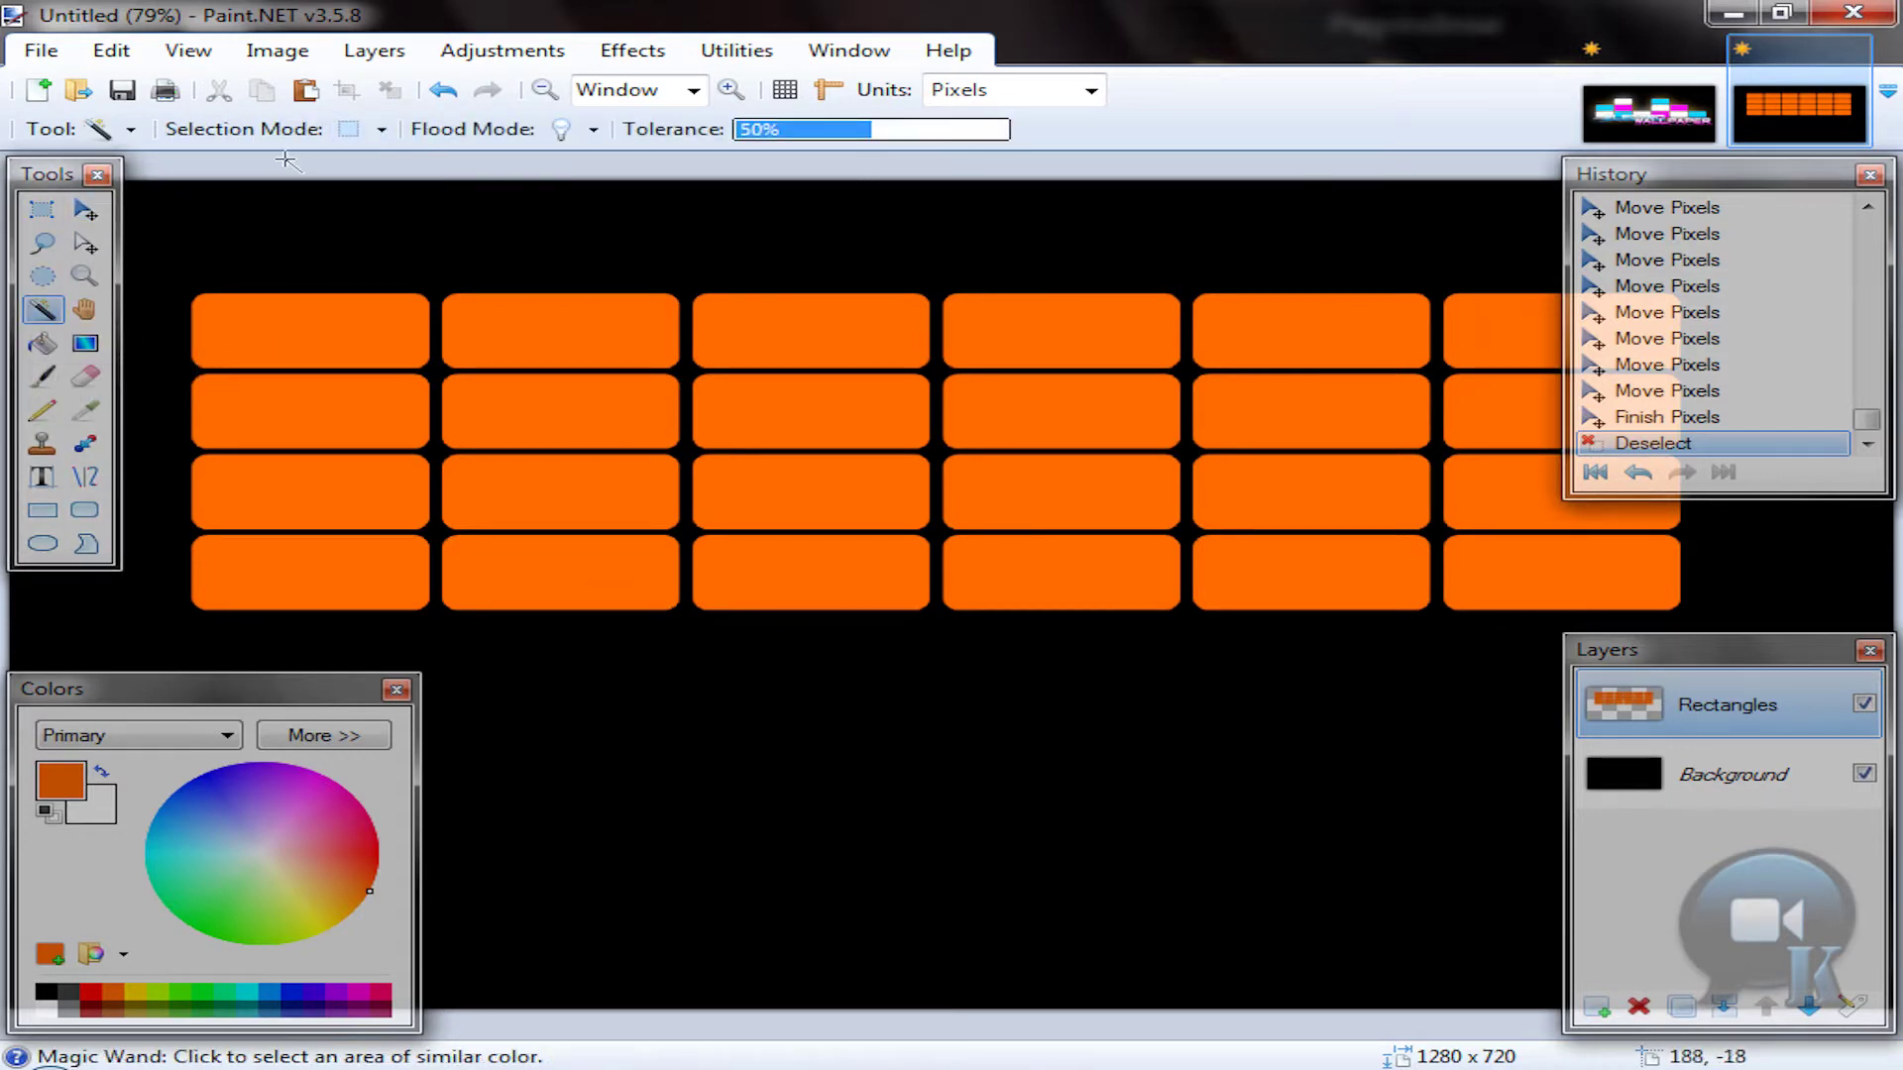
Step: Set Magic Wand to Union mode and select the top blocks of the first two columns
{"action": "left_click", "coordinate": [349, 129]}
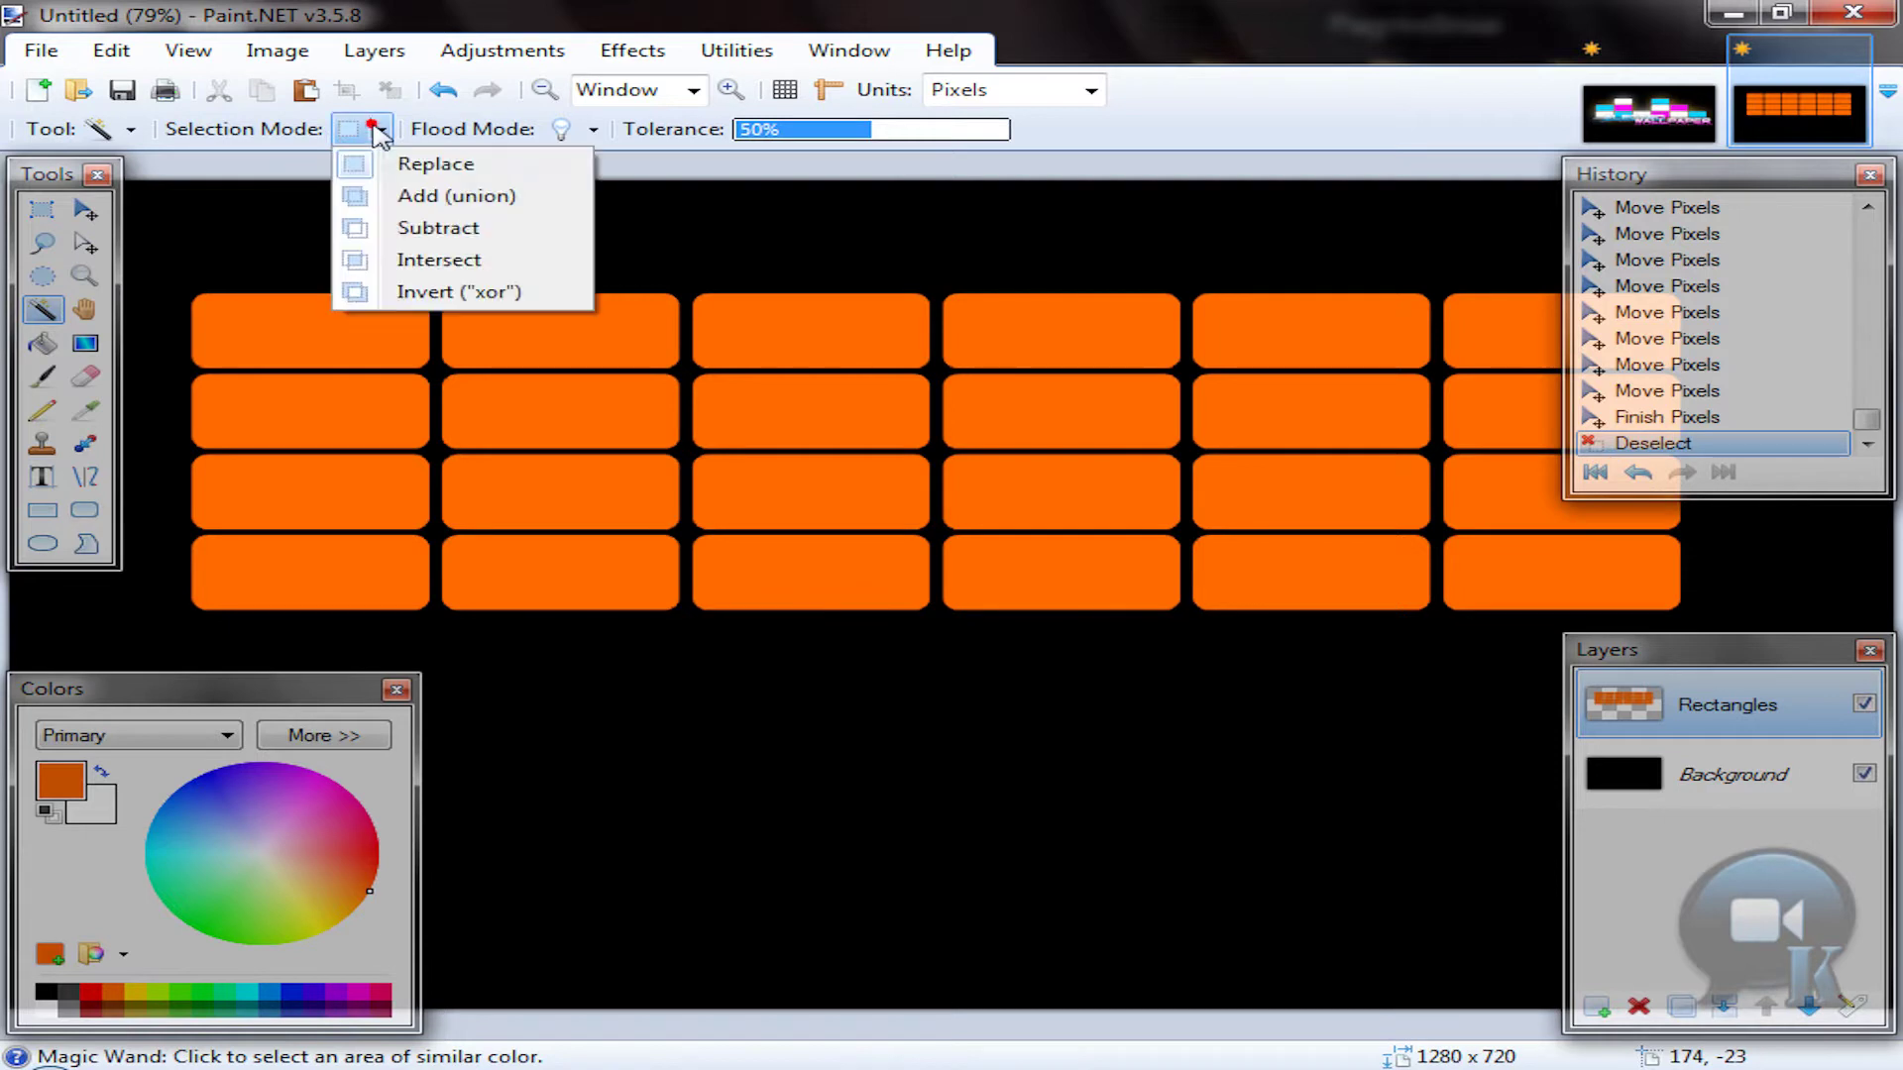
{"action": "left_click", "coordinate": [406, 191]}
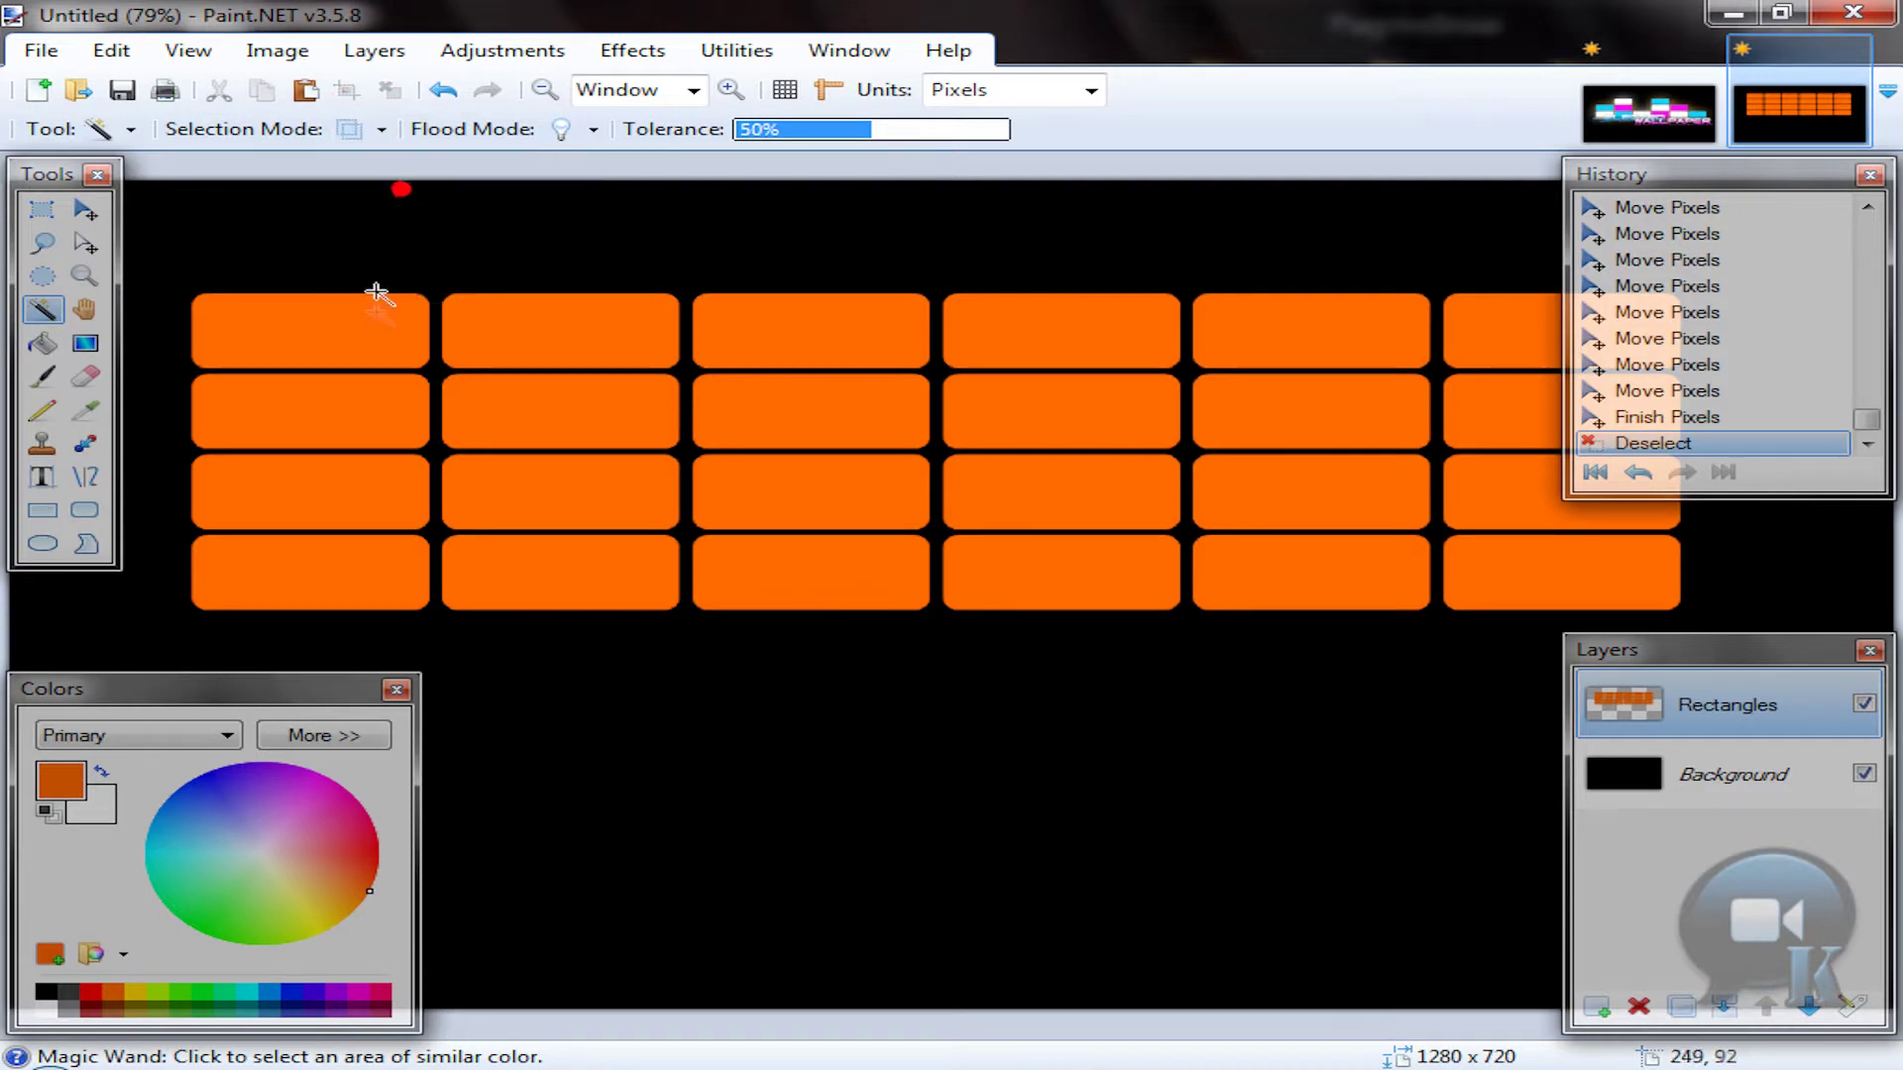
{"action": "left_click", "coordinate": [358, 341]}
{"action": "left_click", "coordinate": [407, 412], "text": "ctrl"}
{"action": "left_click", "coordinate": [534, 342], "text": "ctrl"}
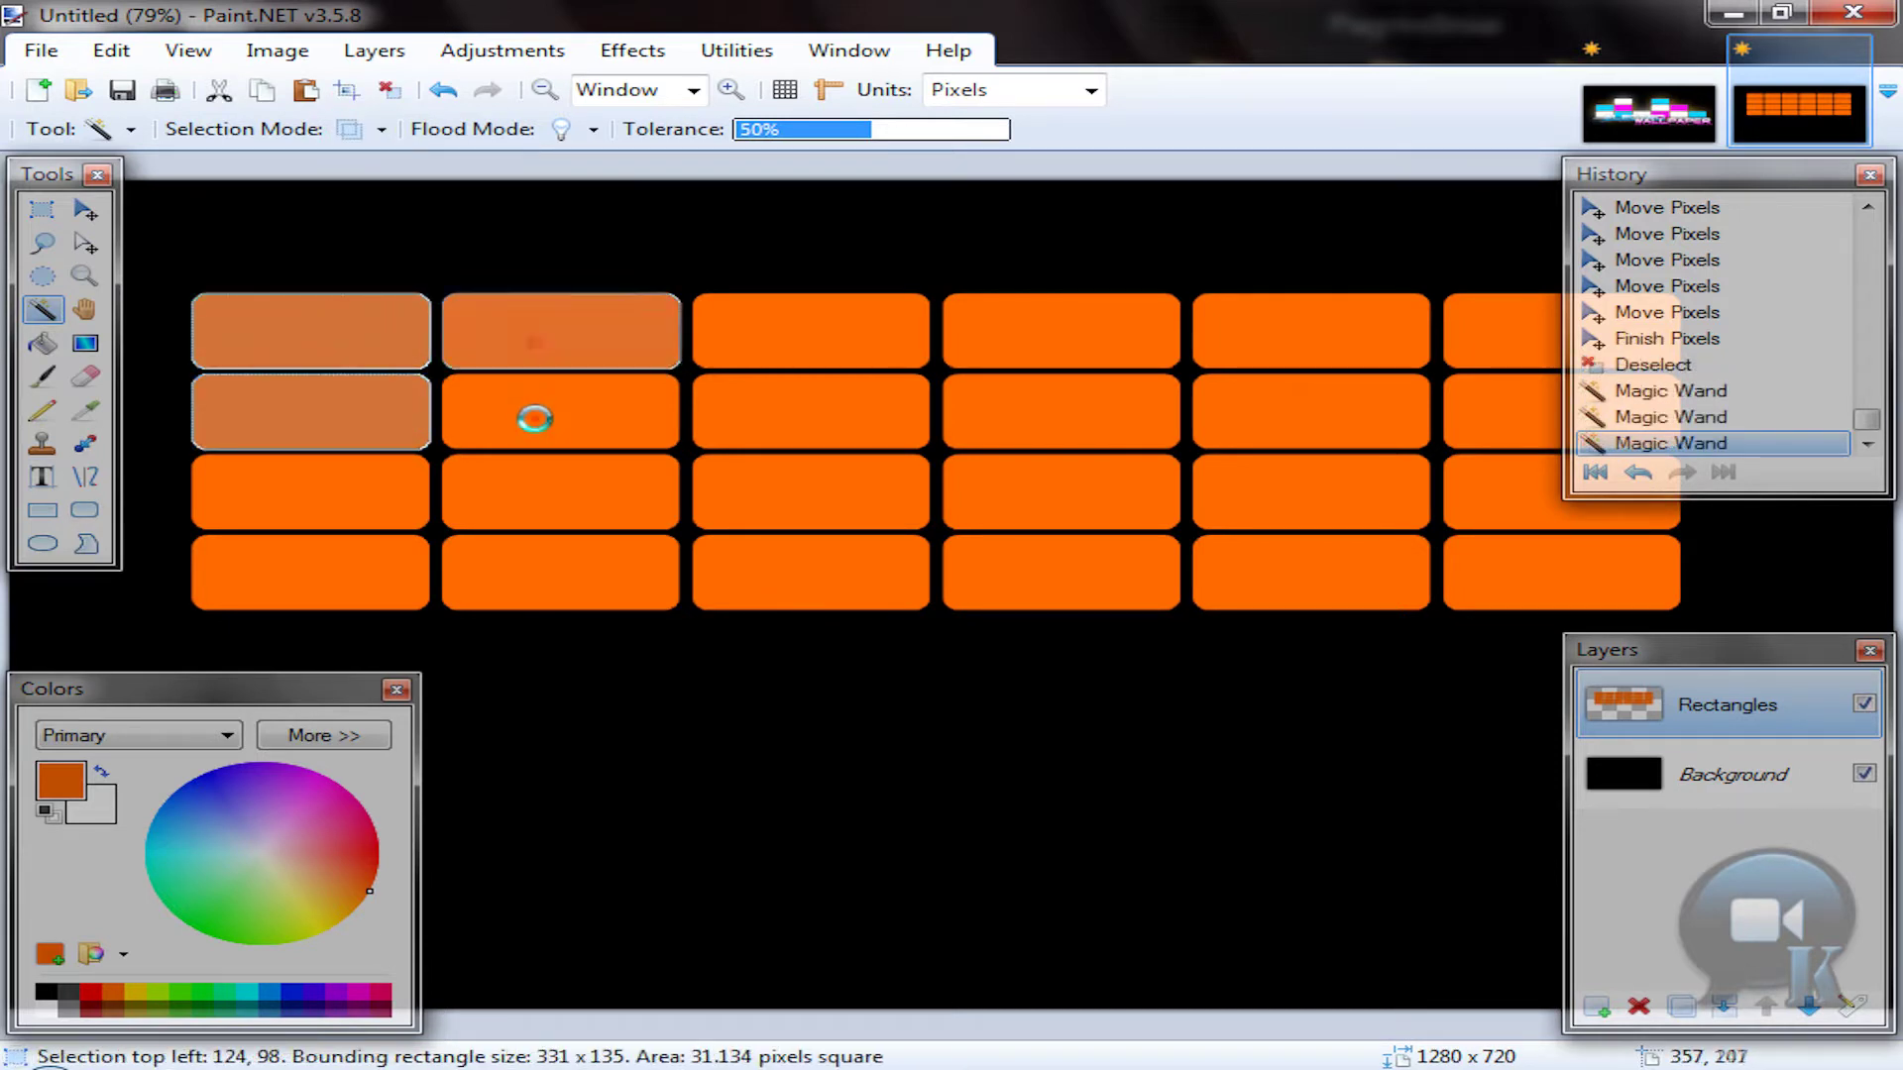
{"action": "left_click", "coordinate": [534, 418], "text": "ctrl"}
{"action": "left_click", "coordinate": [535, 487], "text": "ctrl"}
Step: Add top blocks from columns three to six and delete them, leaving heights 2, 1, 3, 2, 3, 1
{"action": "left_click", "coordinate": [770, 340], "text": "ctrl"}
{"action": "left_click", "coordinate": [1084, 344], "text": "ctrl"}
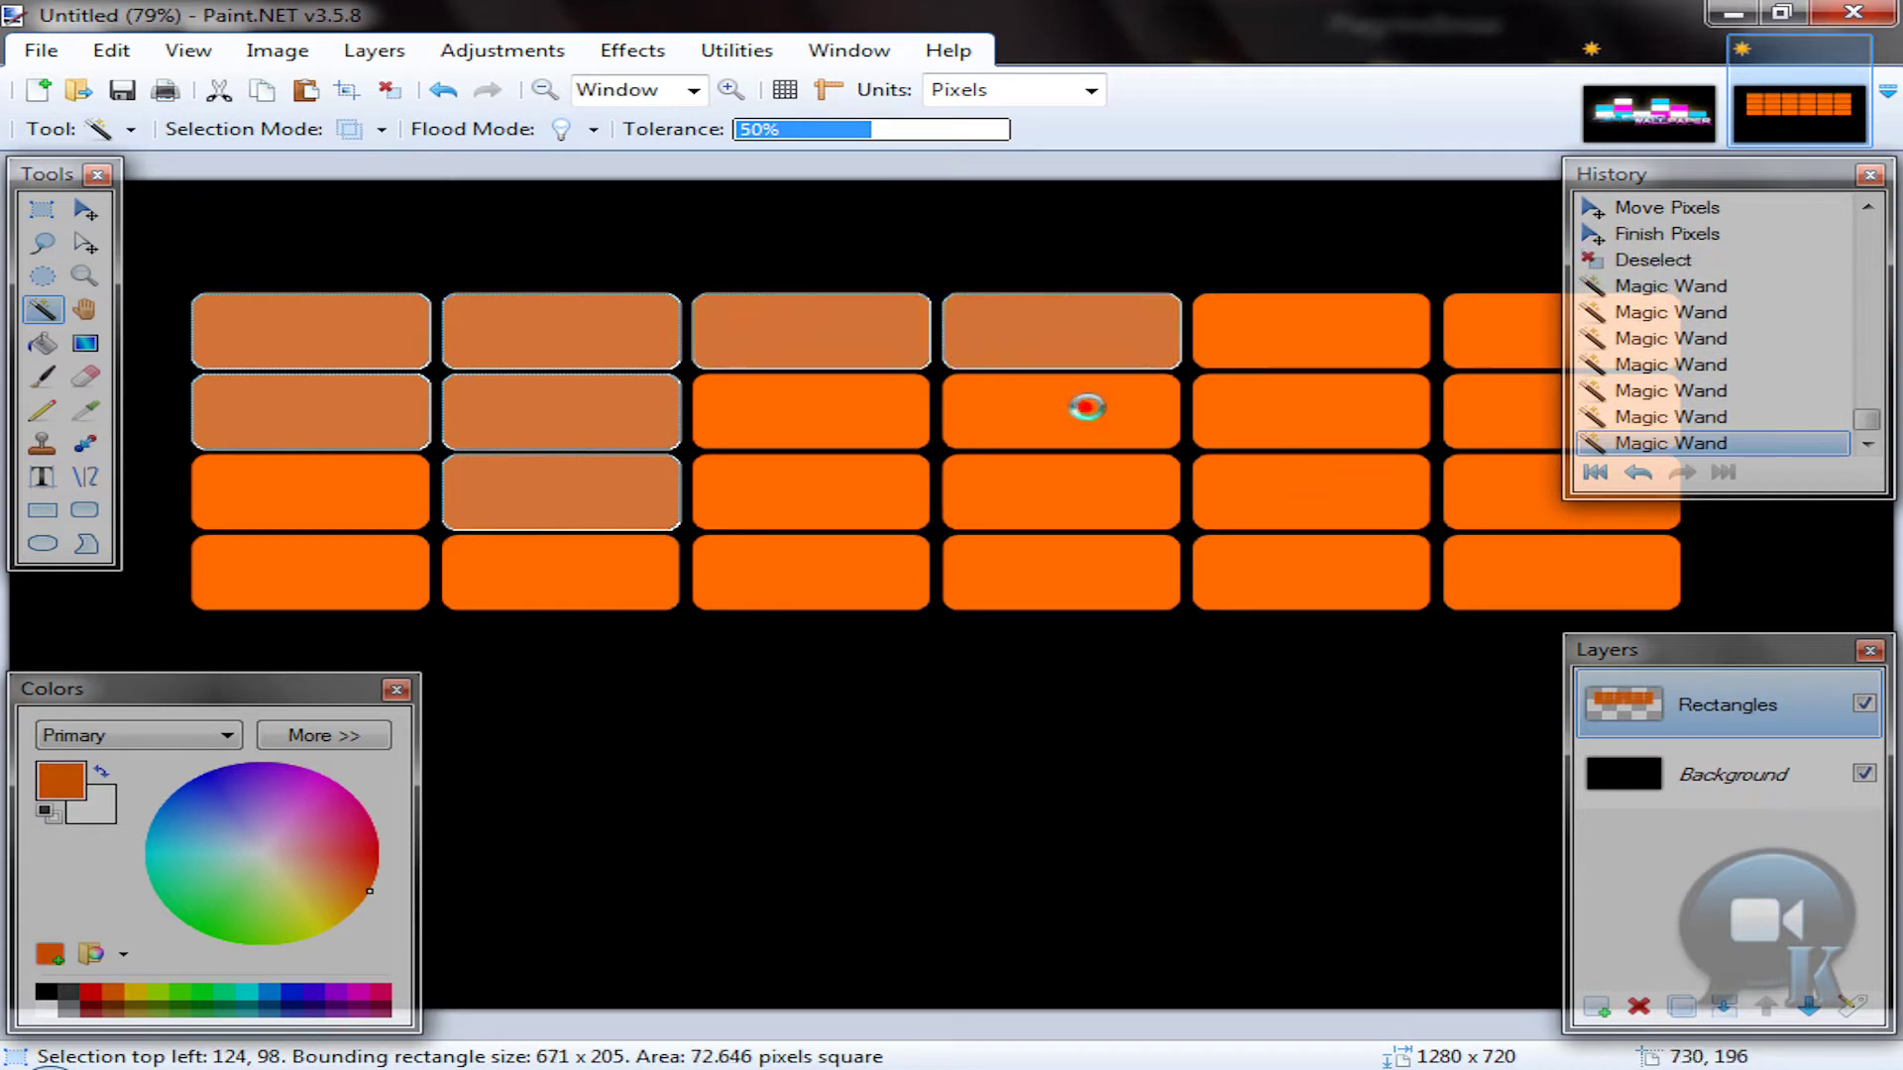
{"action": "left_click", "coordinate": [1086, 407], "text": "ctrl"}
{"action": "left_click", "coordinate": [1324, 342], "text": "ctrl"}
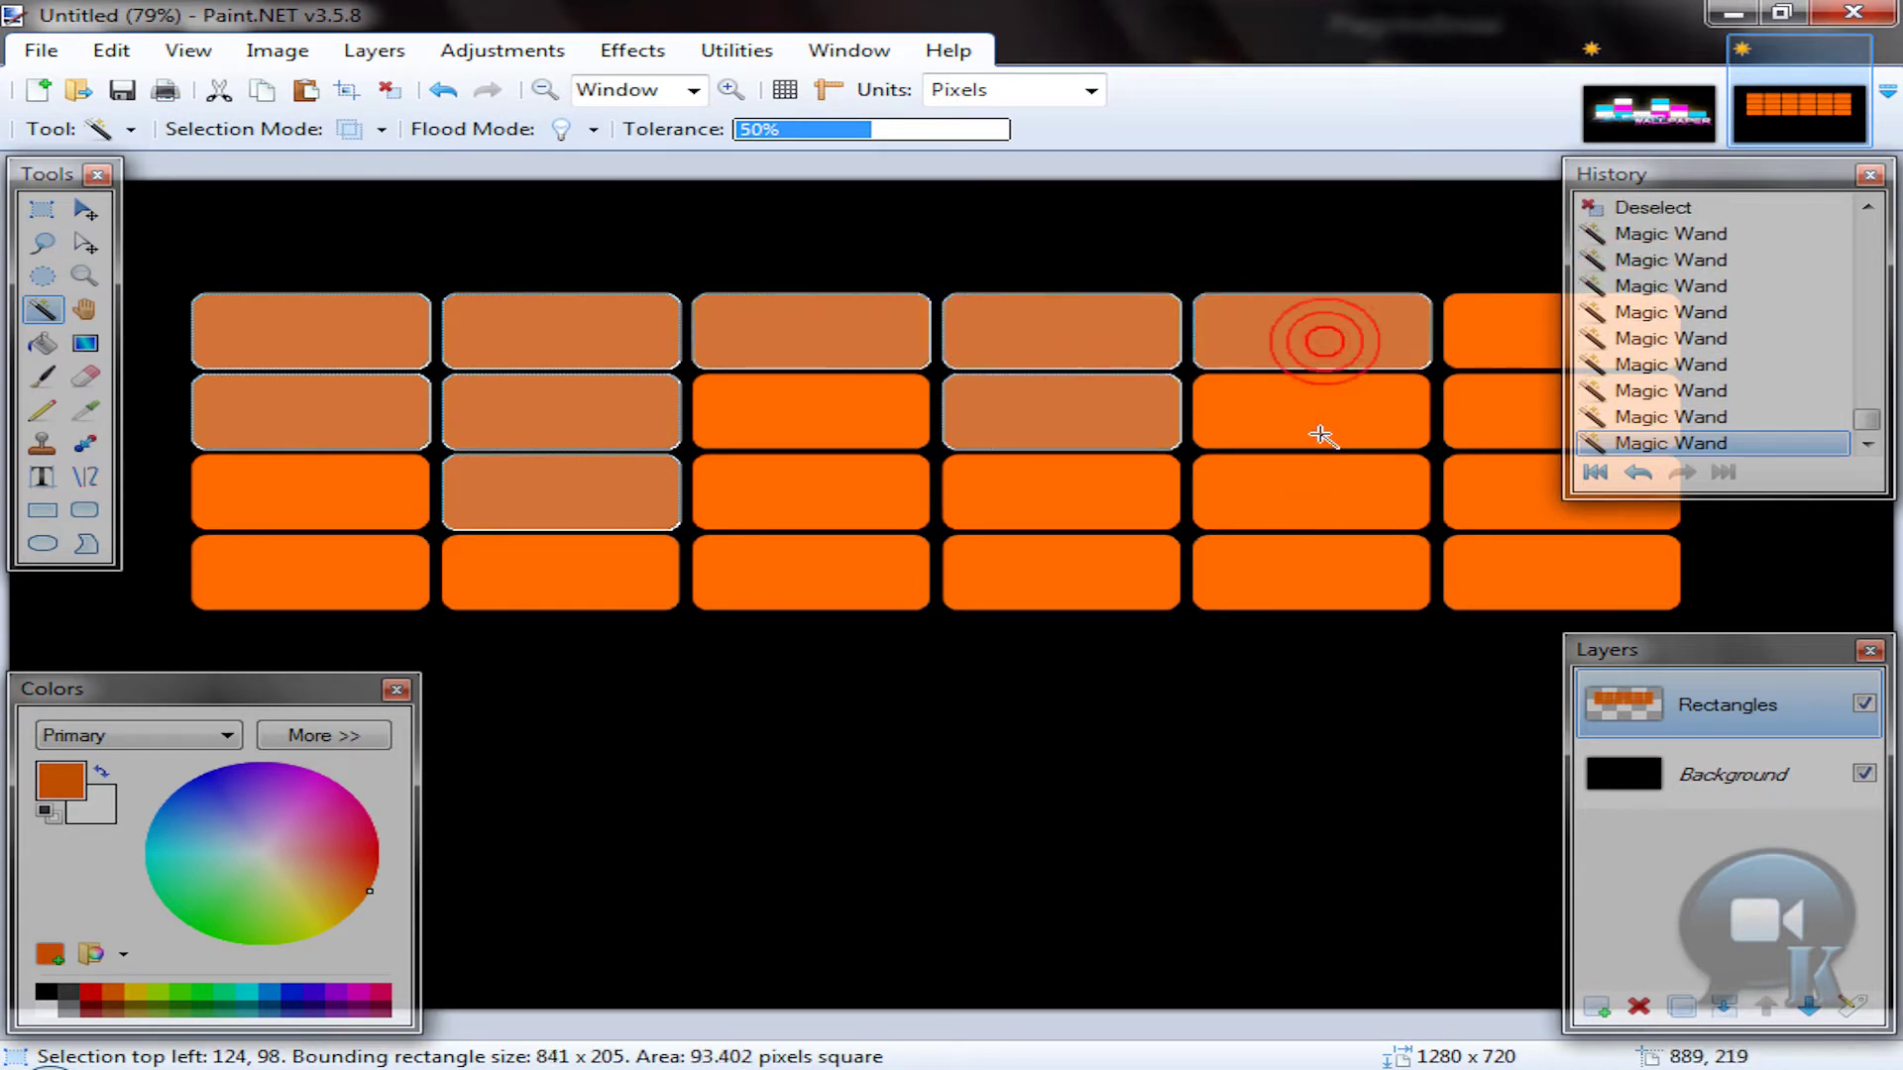
{"action": "left_click", "coordinate": [1517, 355], "text": "ctrl"}
{"action": "left_click", "coordinate": [1516, 411], "text": "ctrl"}
{"action": "left_click", "coordinate": [1517, 483], "text": "ctrl"}
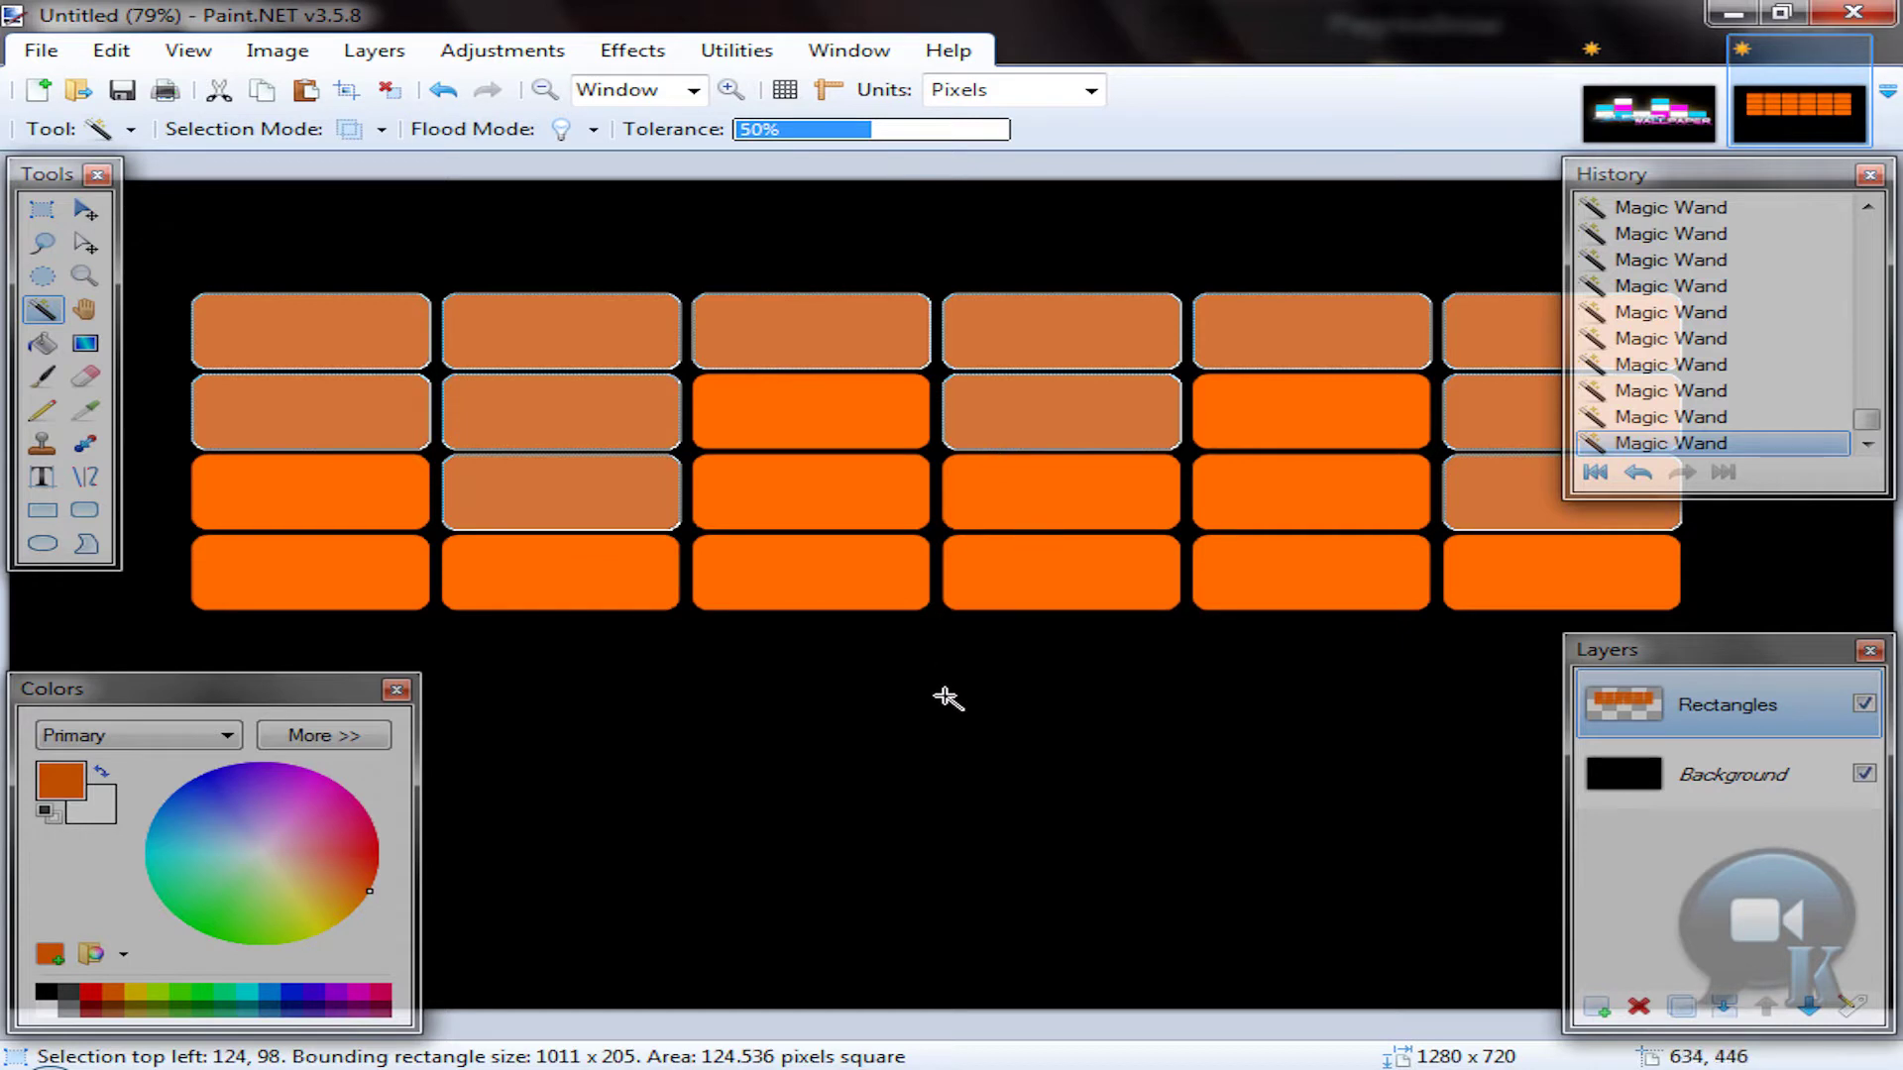
{"action": "key", "text": "Delete"}
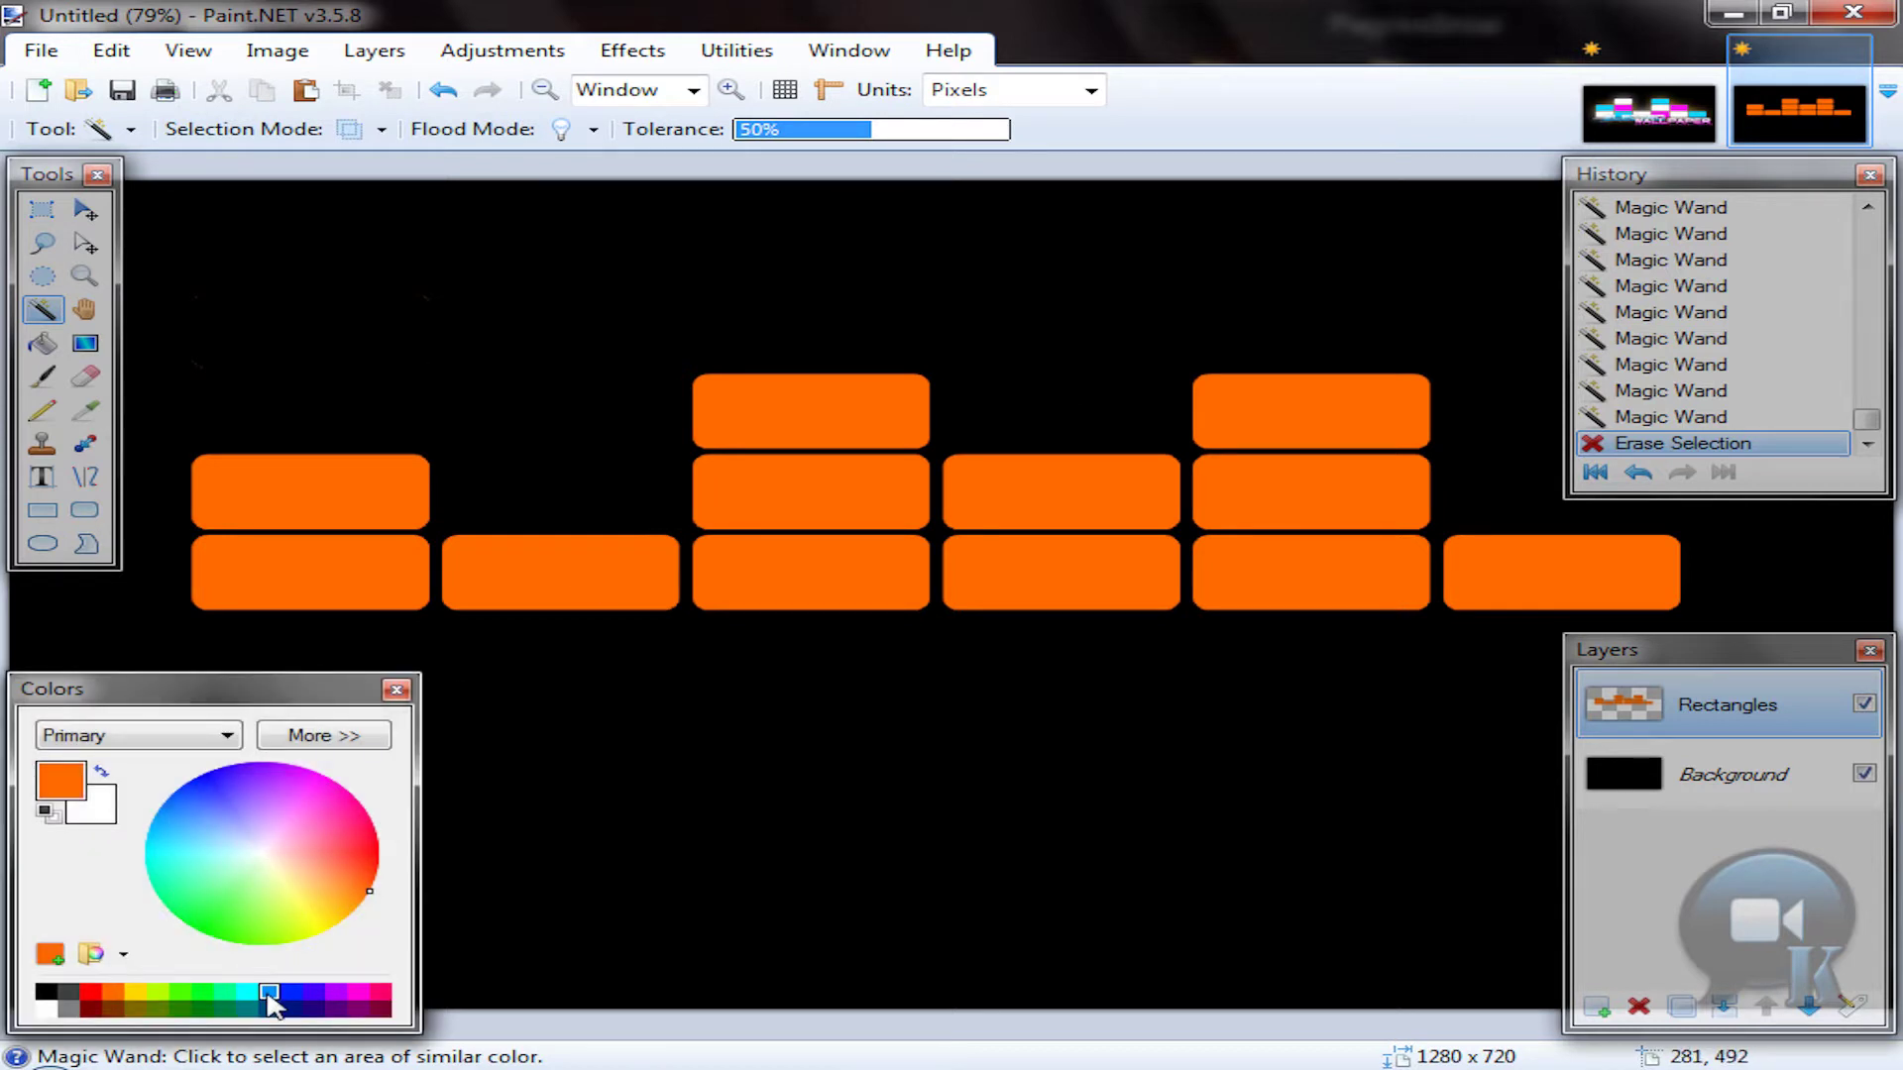
Step: Paint-bucket three of the orange blocks white
{"action": "left_click", "coordinate": [46, 1009]}
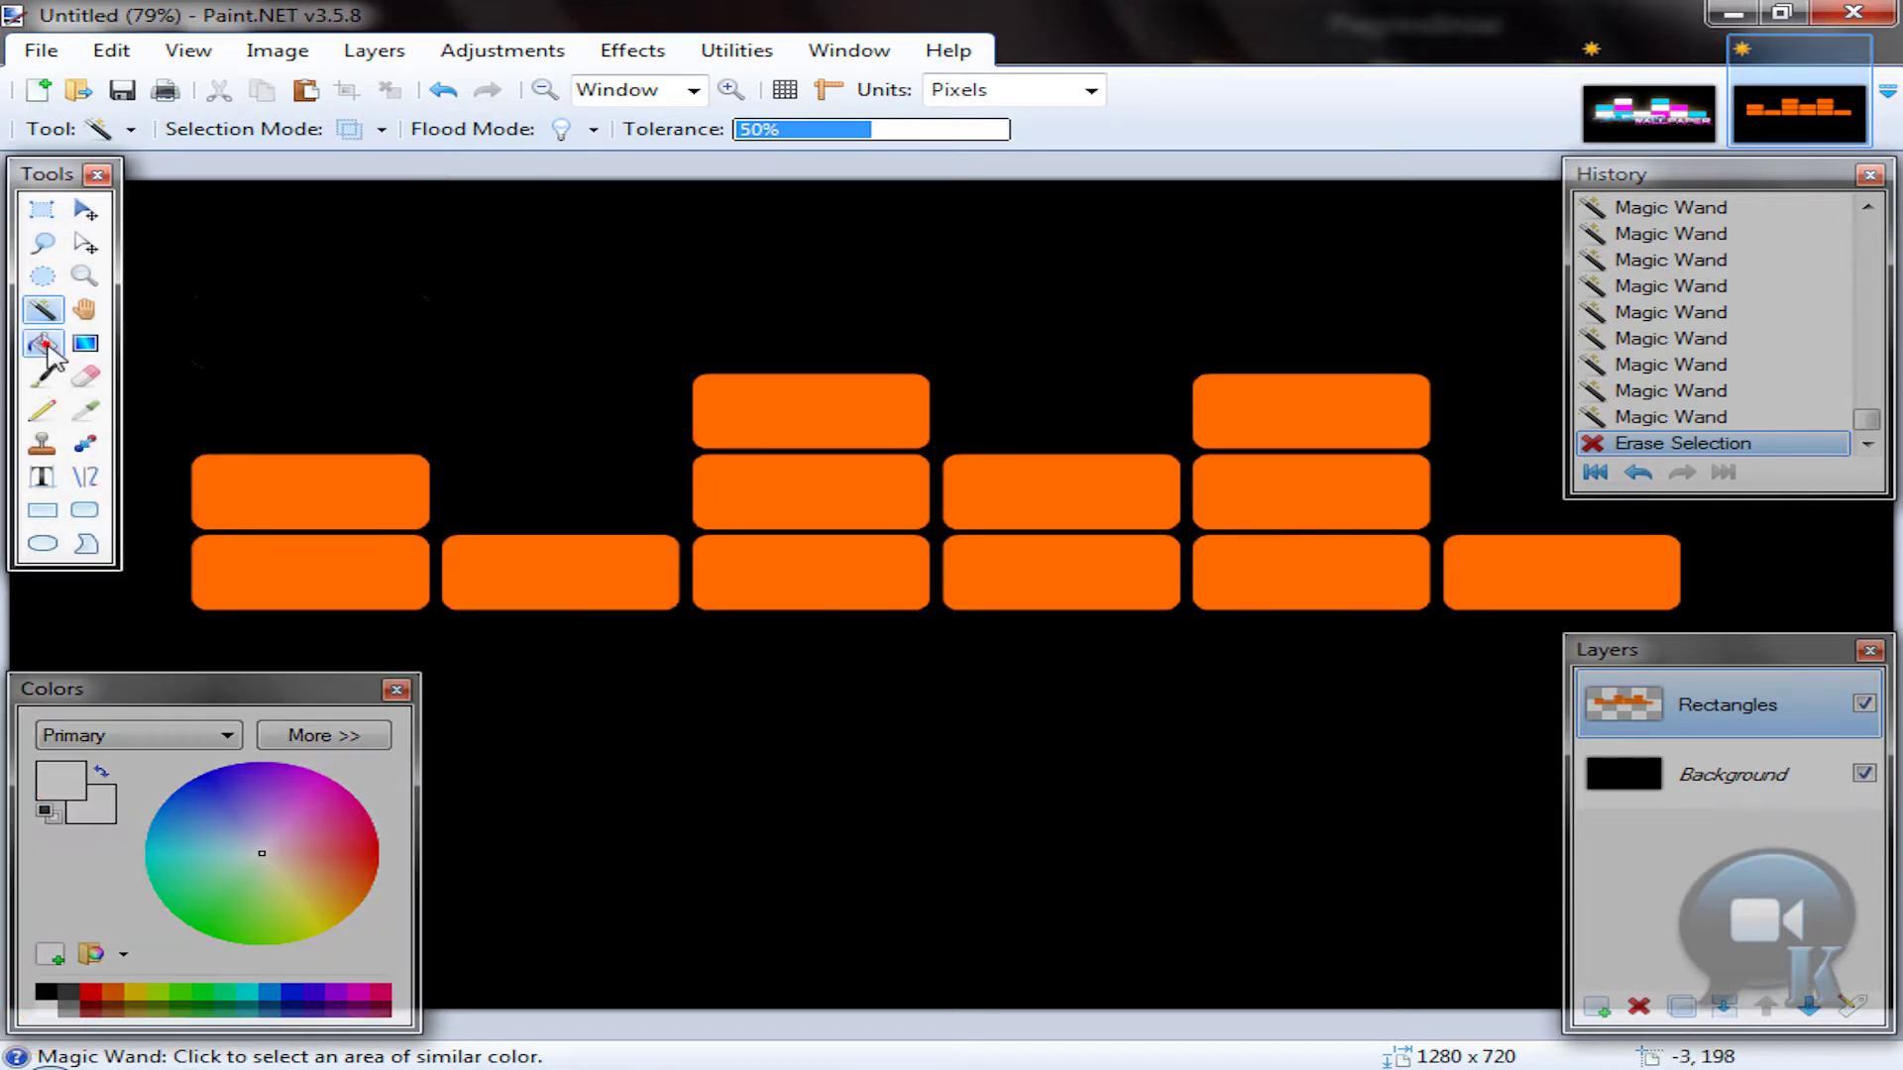
{"action": "left_click", "coordinate": [45, 344]}
{"action": "left_click", "coordinate": [318, 566]}
{"action": "left_click", "coordinate": [756, 480]}
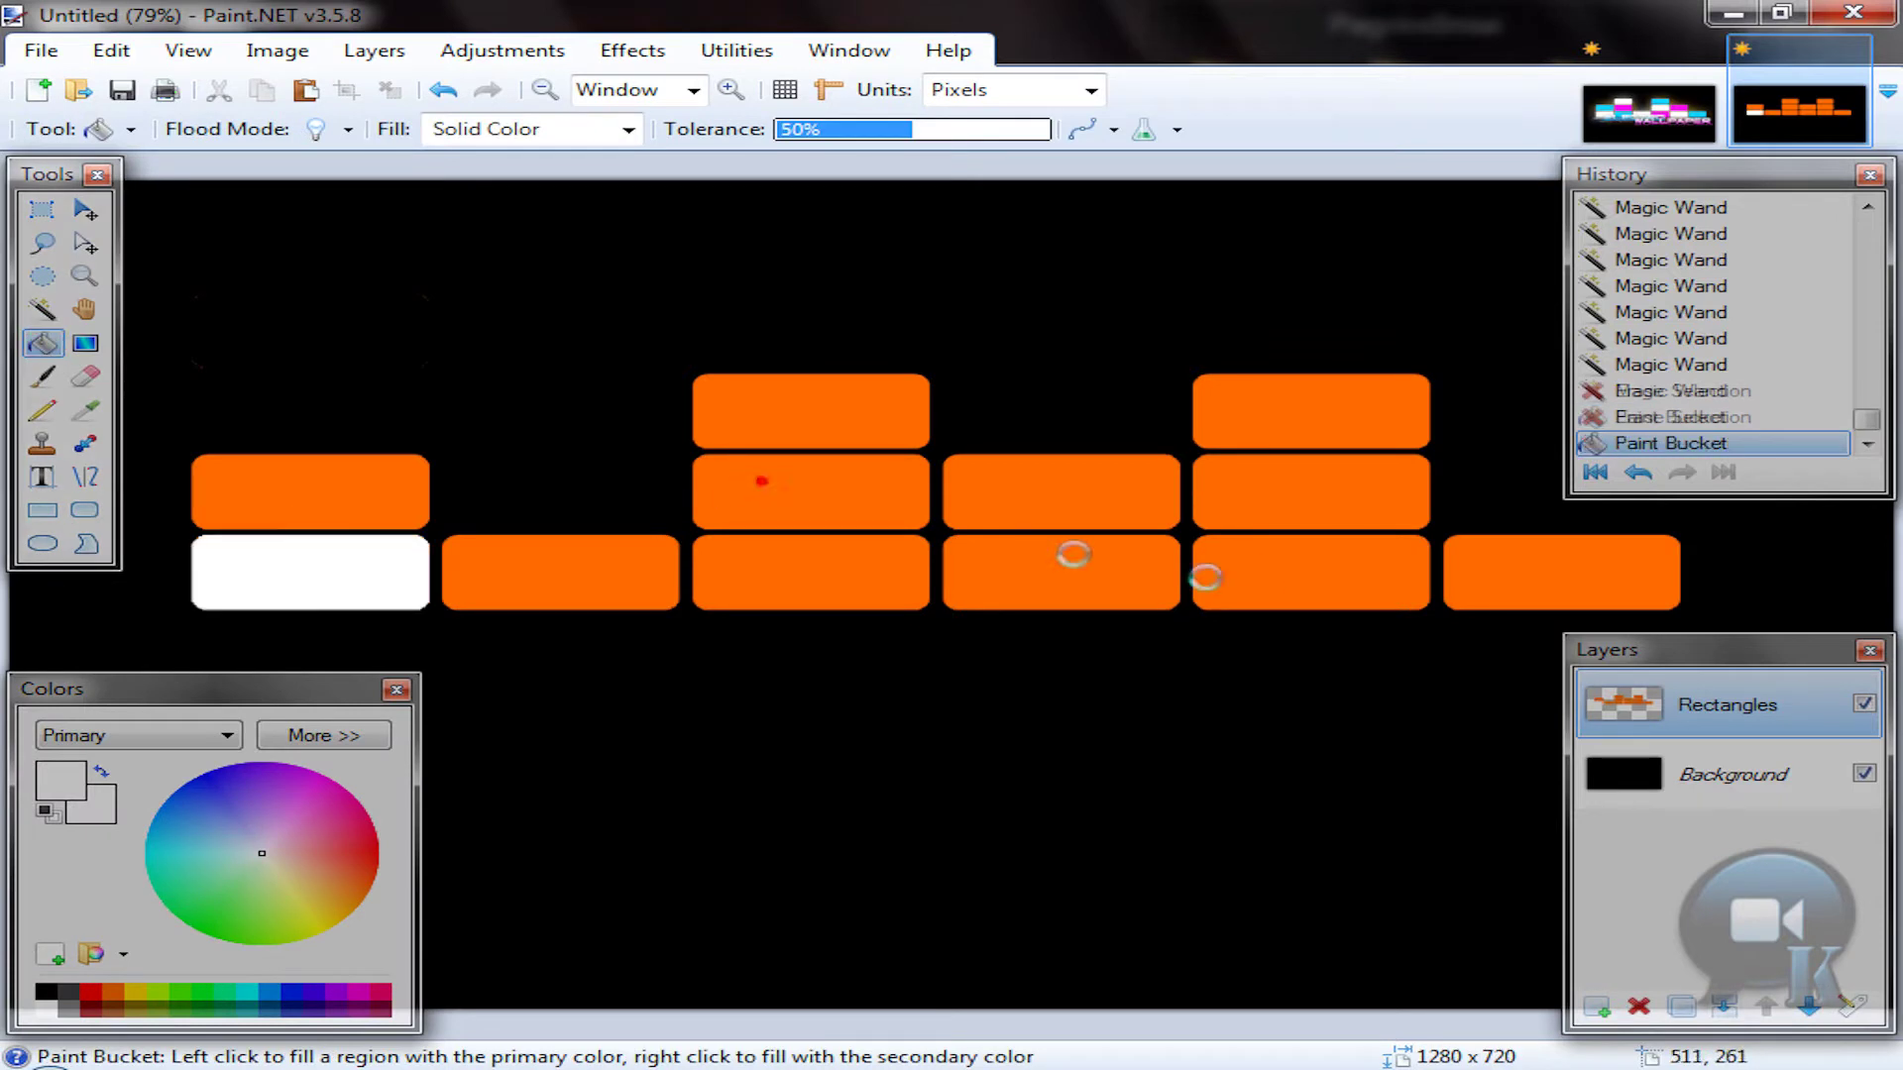
{"action": "left_click", "coordinate": [1323, 578]}
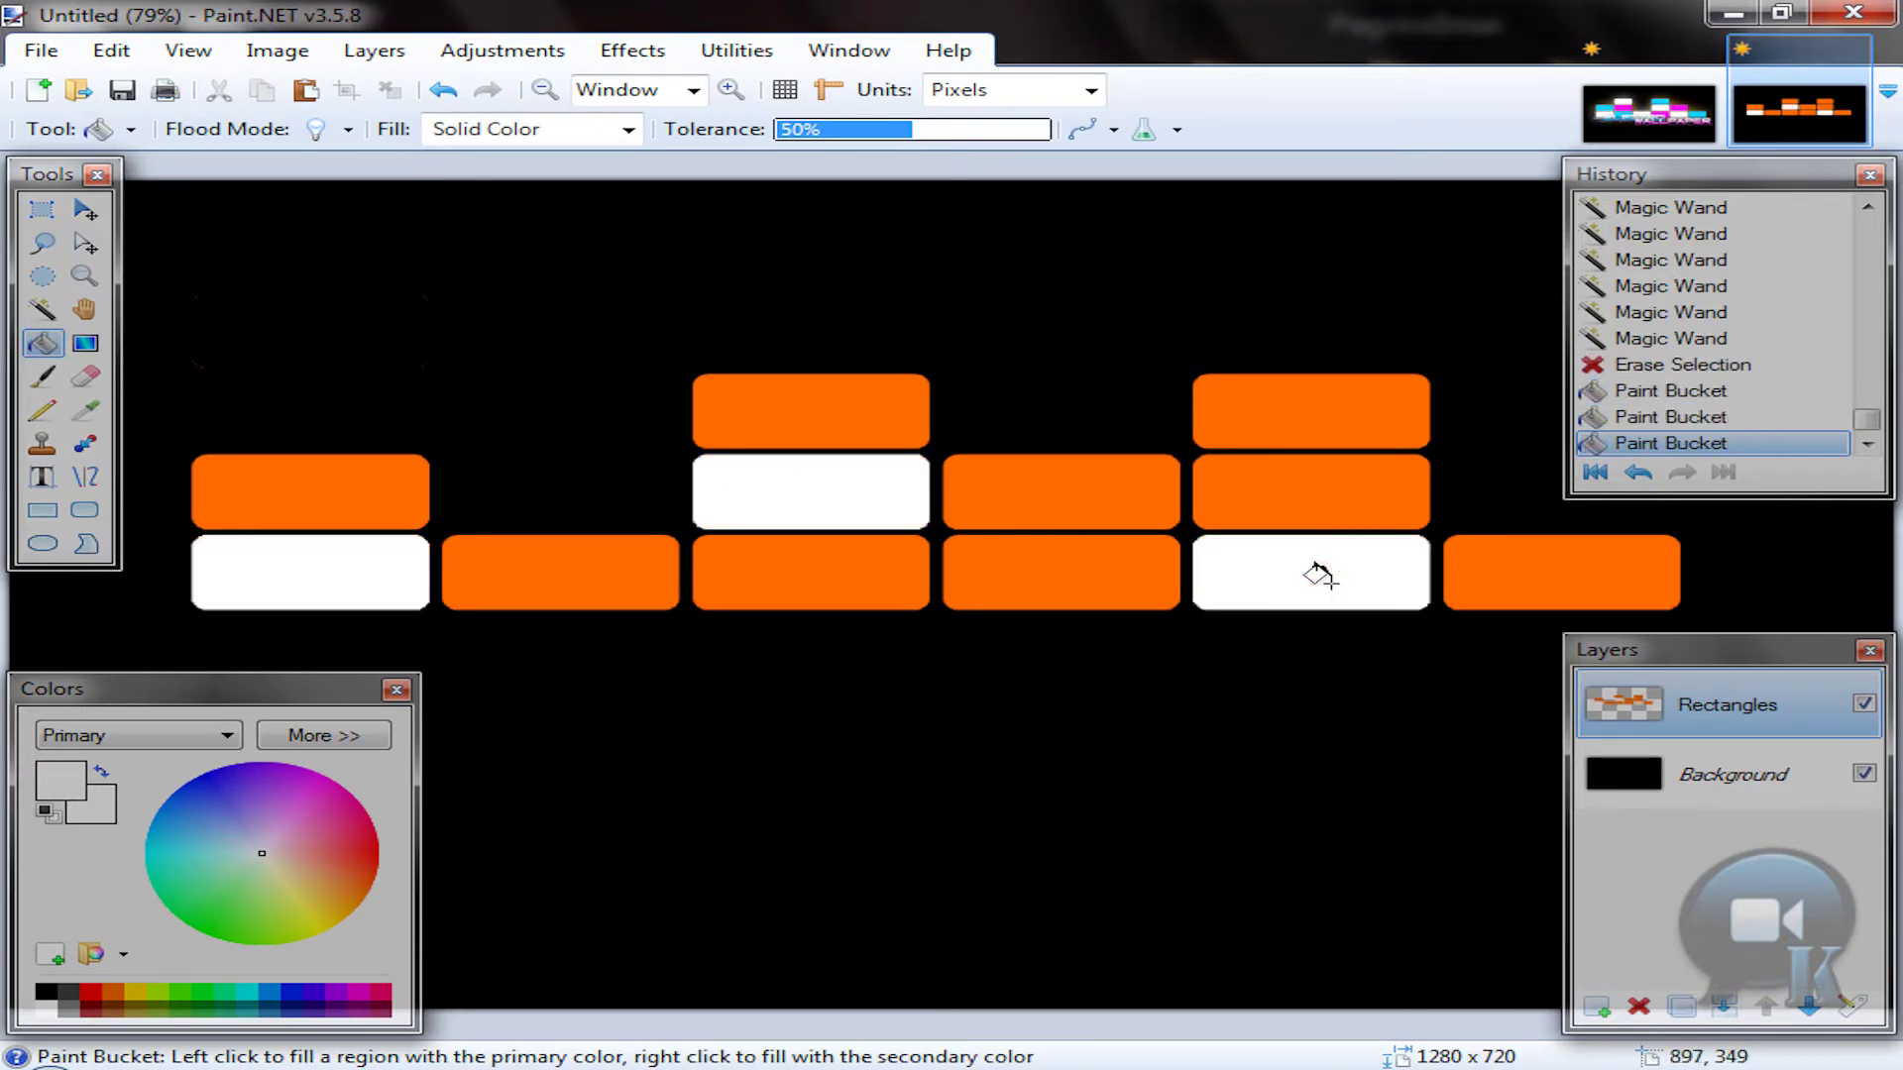
Step: Fill four blocks blue and the middle-right block white
{"action": "left_click", "coordinate": [267, 992]}
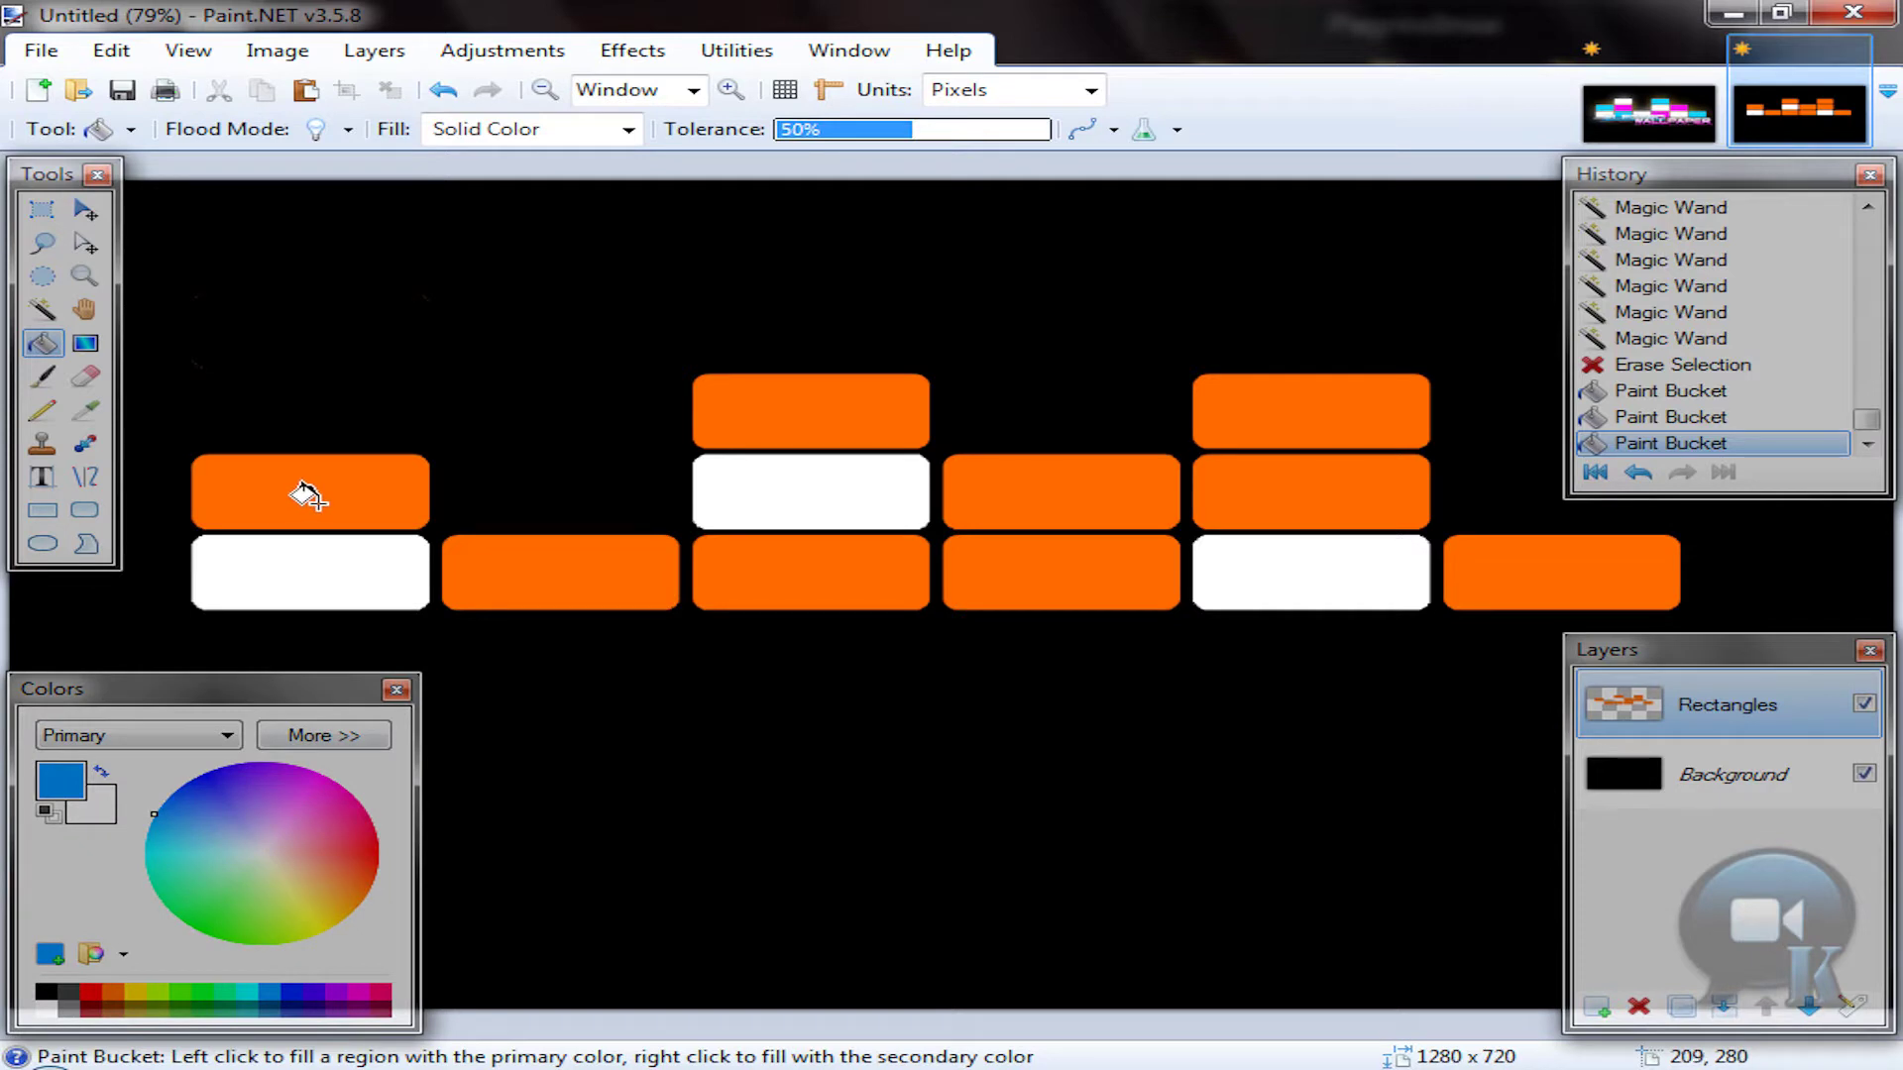
{"action": "left_click", "coordinate": [308, 496]}
{"action": "left_click", "coordinate": [785, 568]}
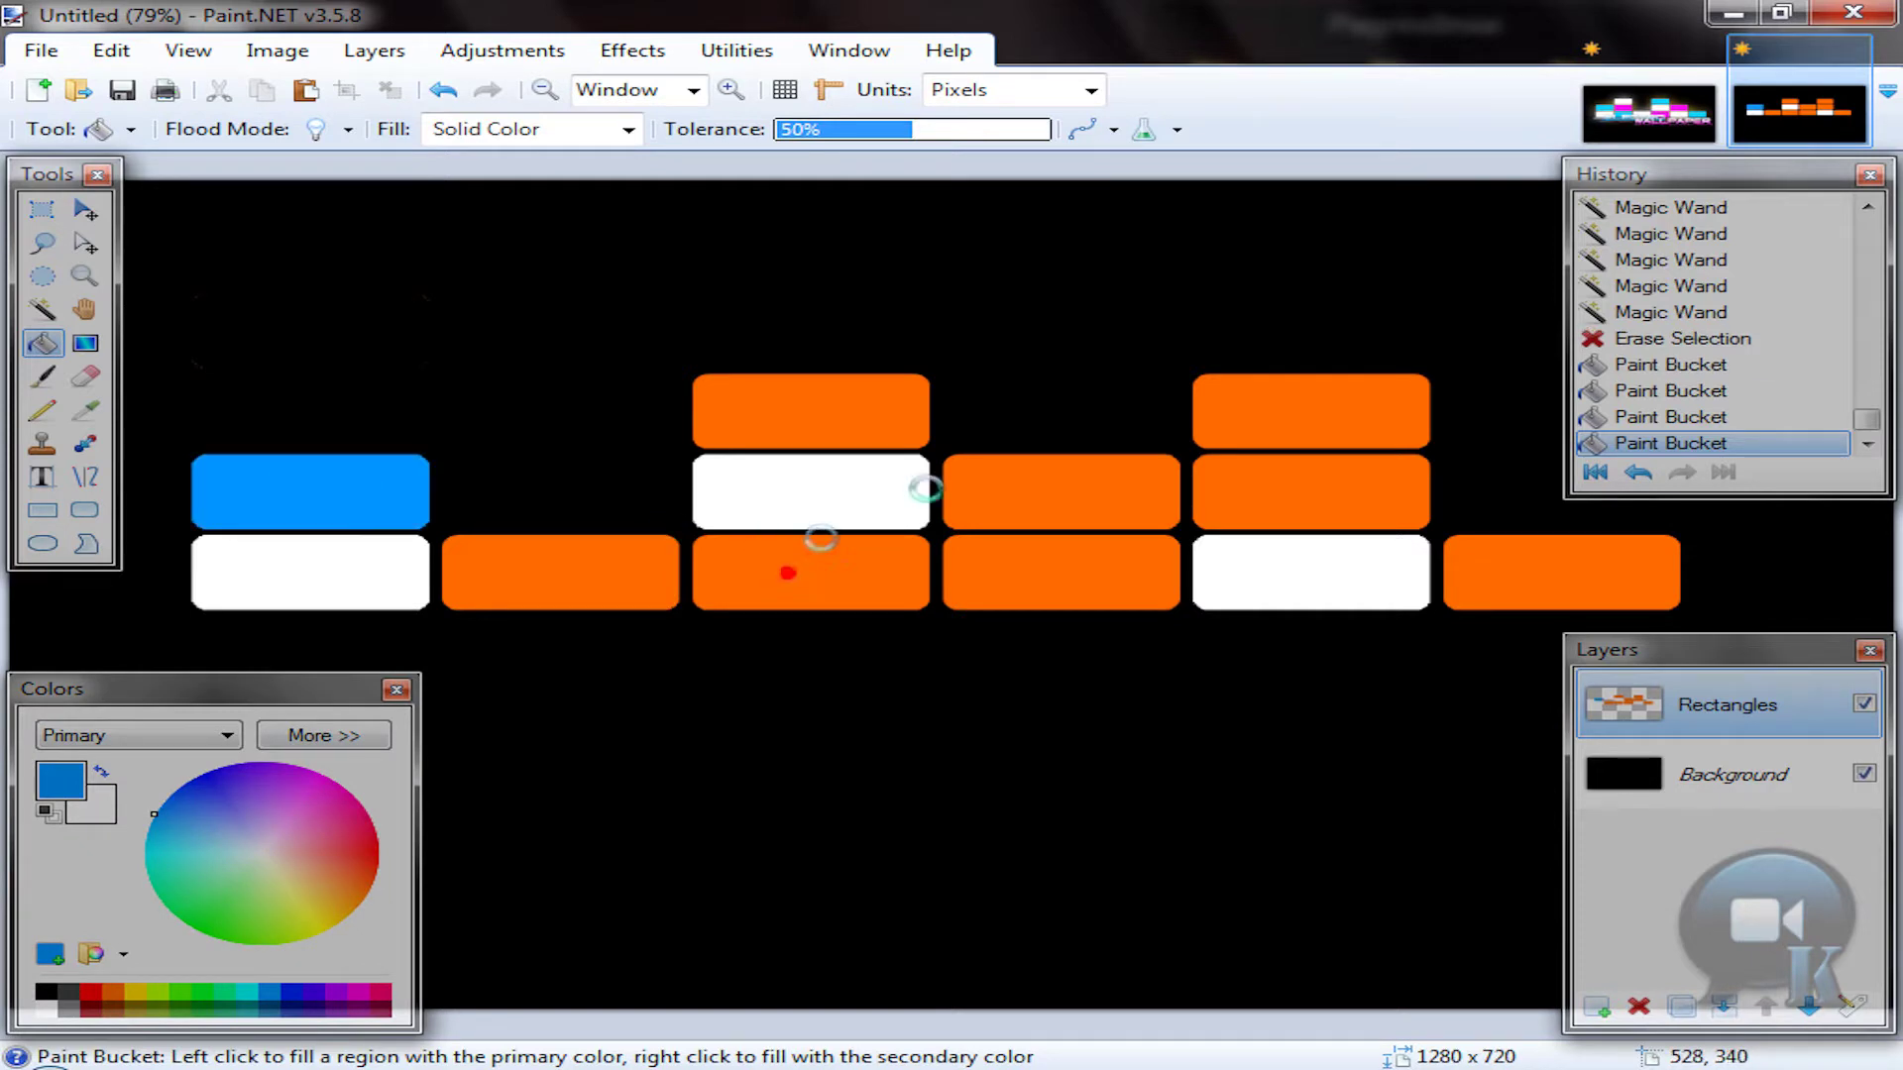
{"action": "left_click", "coordinate": [1075, 477]}
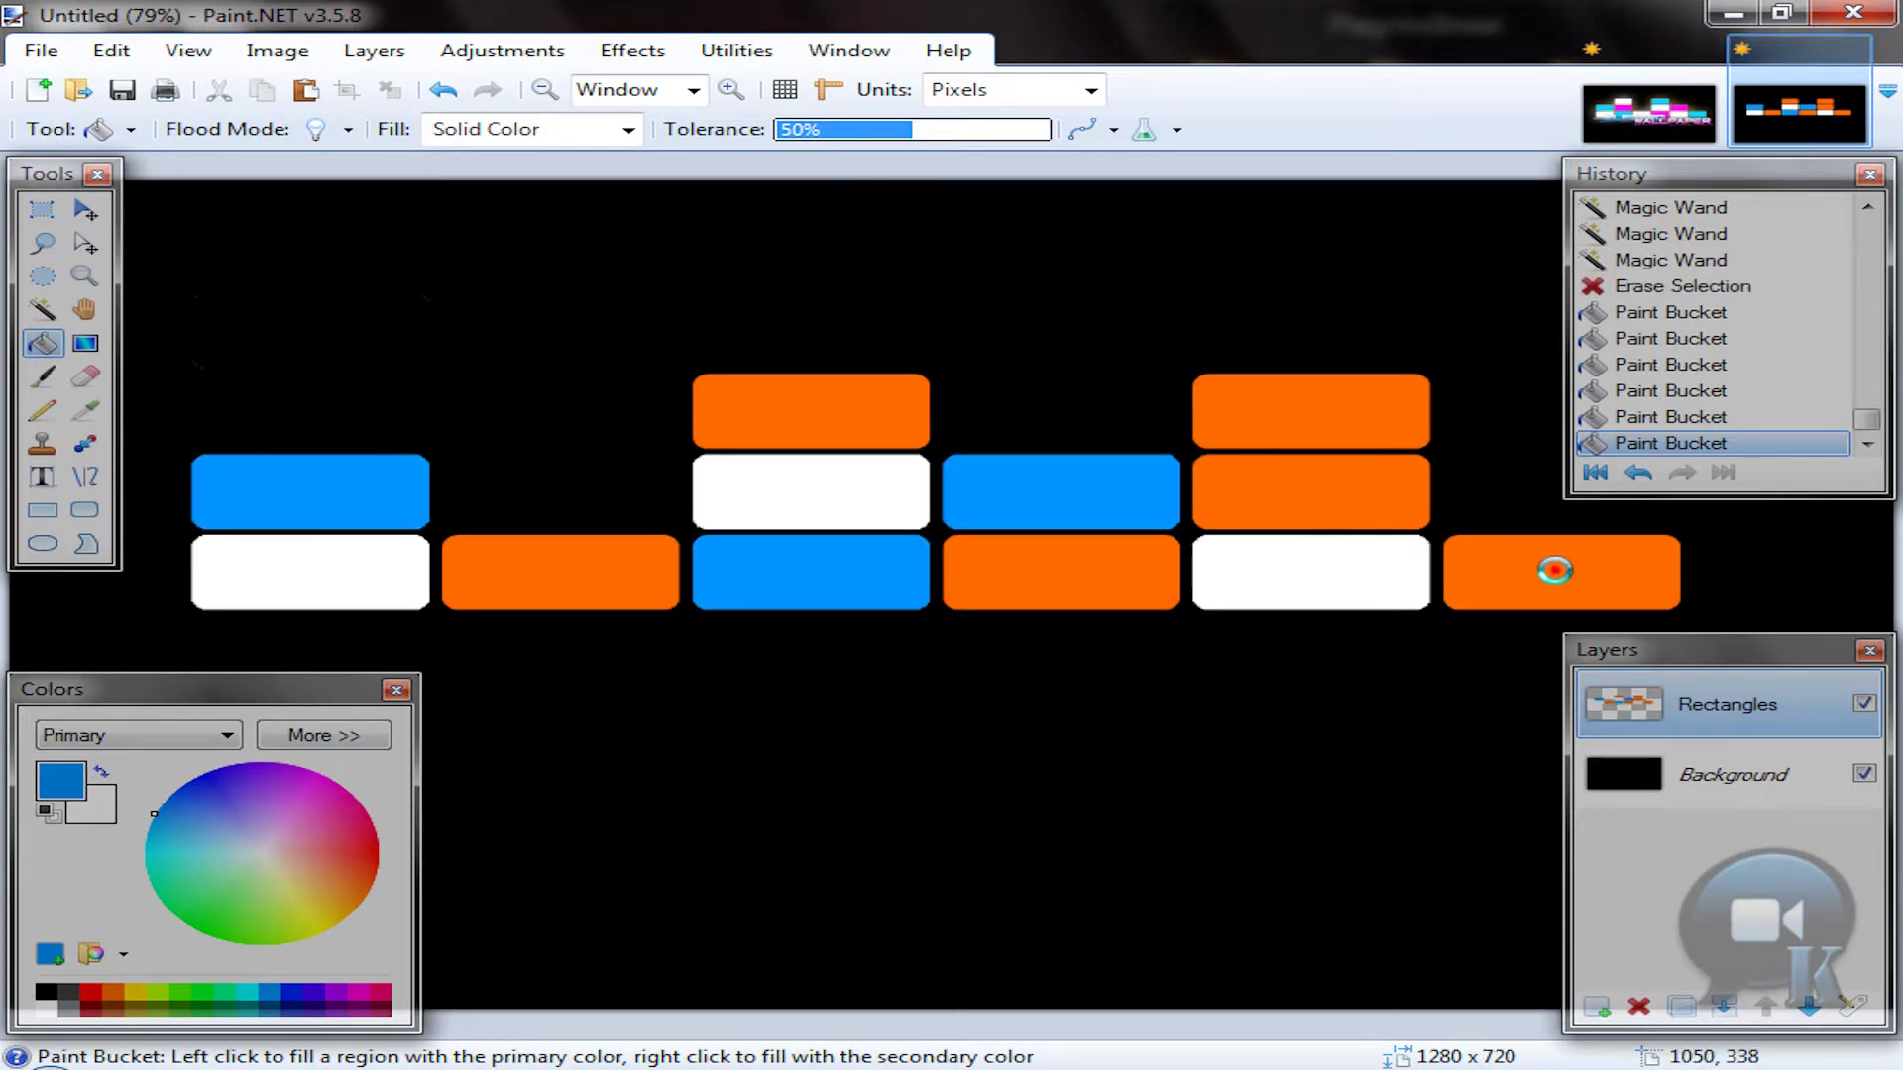
{"action": "left_click", "coordinate": [1554, 570]}
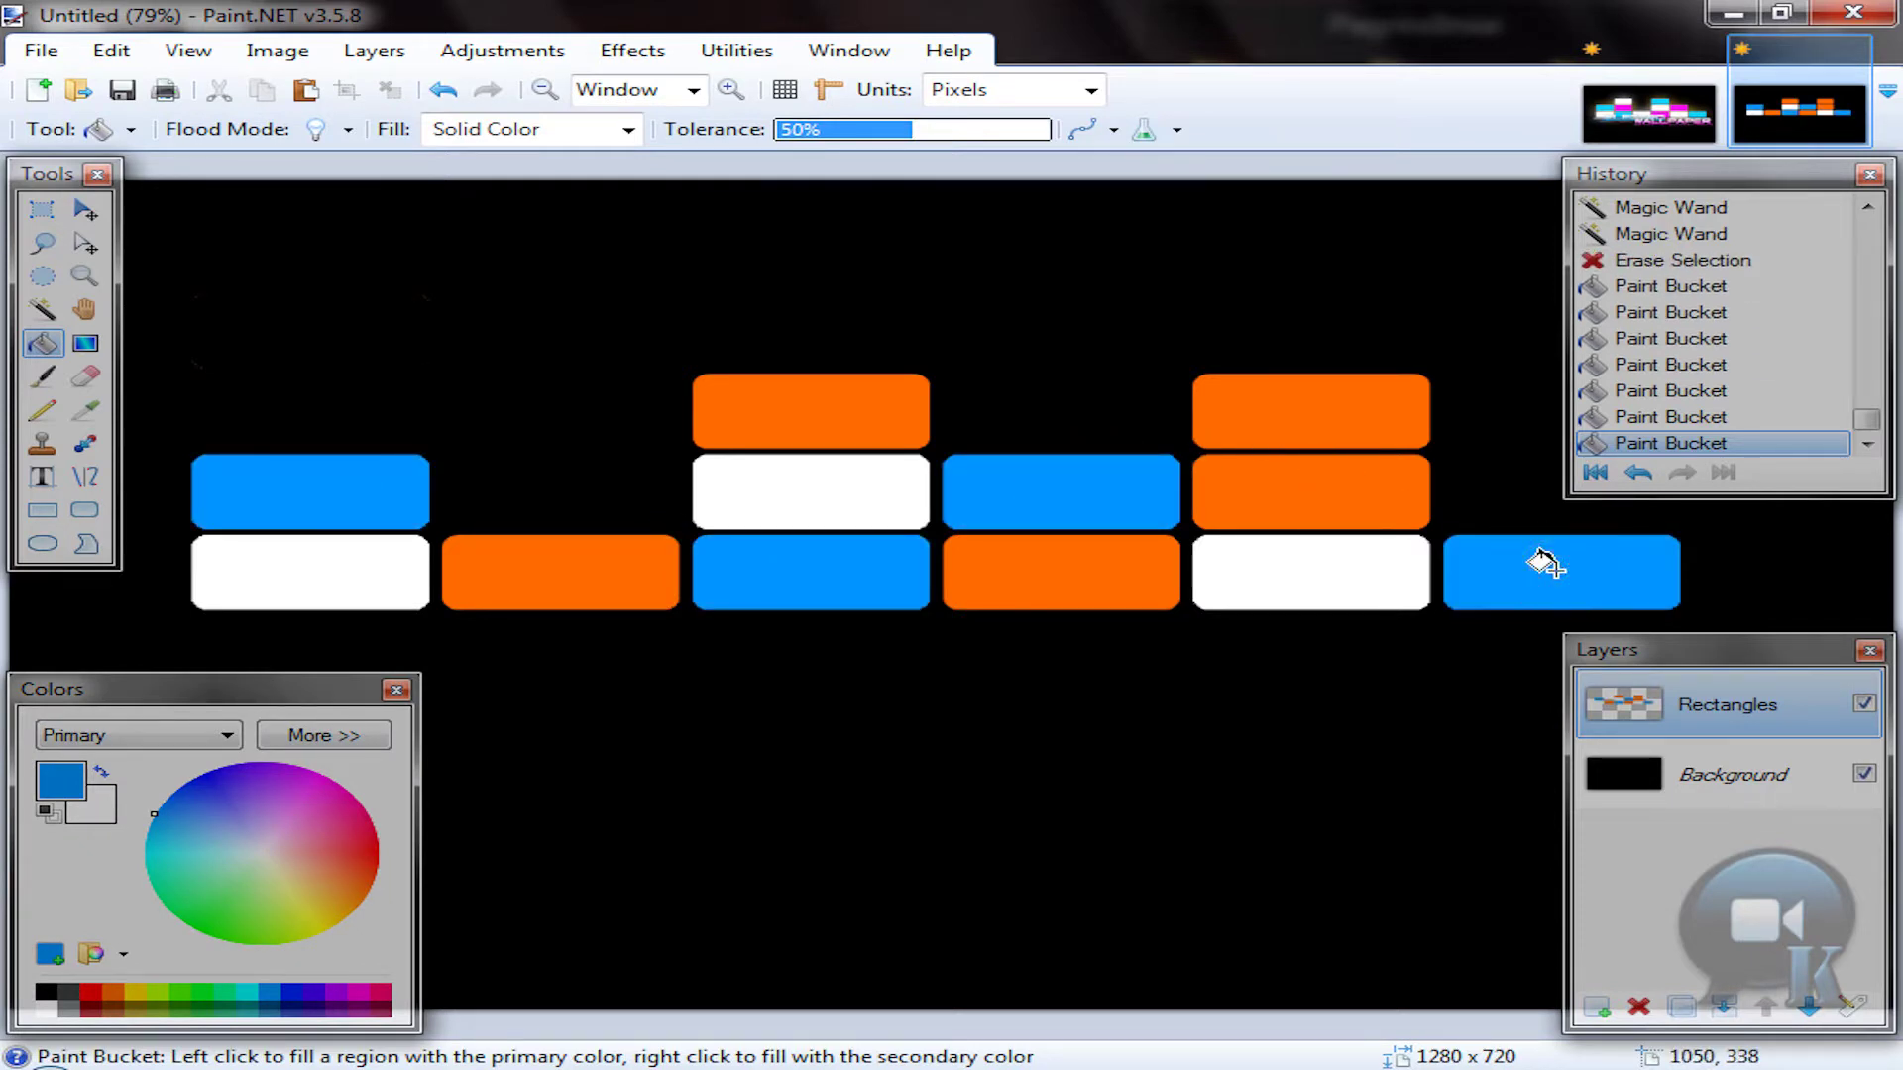
{"action": "right_click", "coordinate": [1291, 492]}
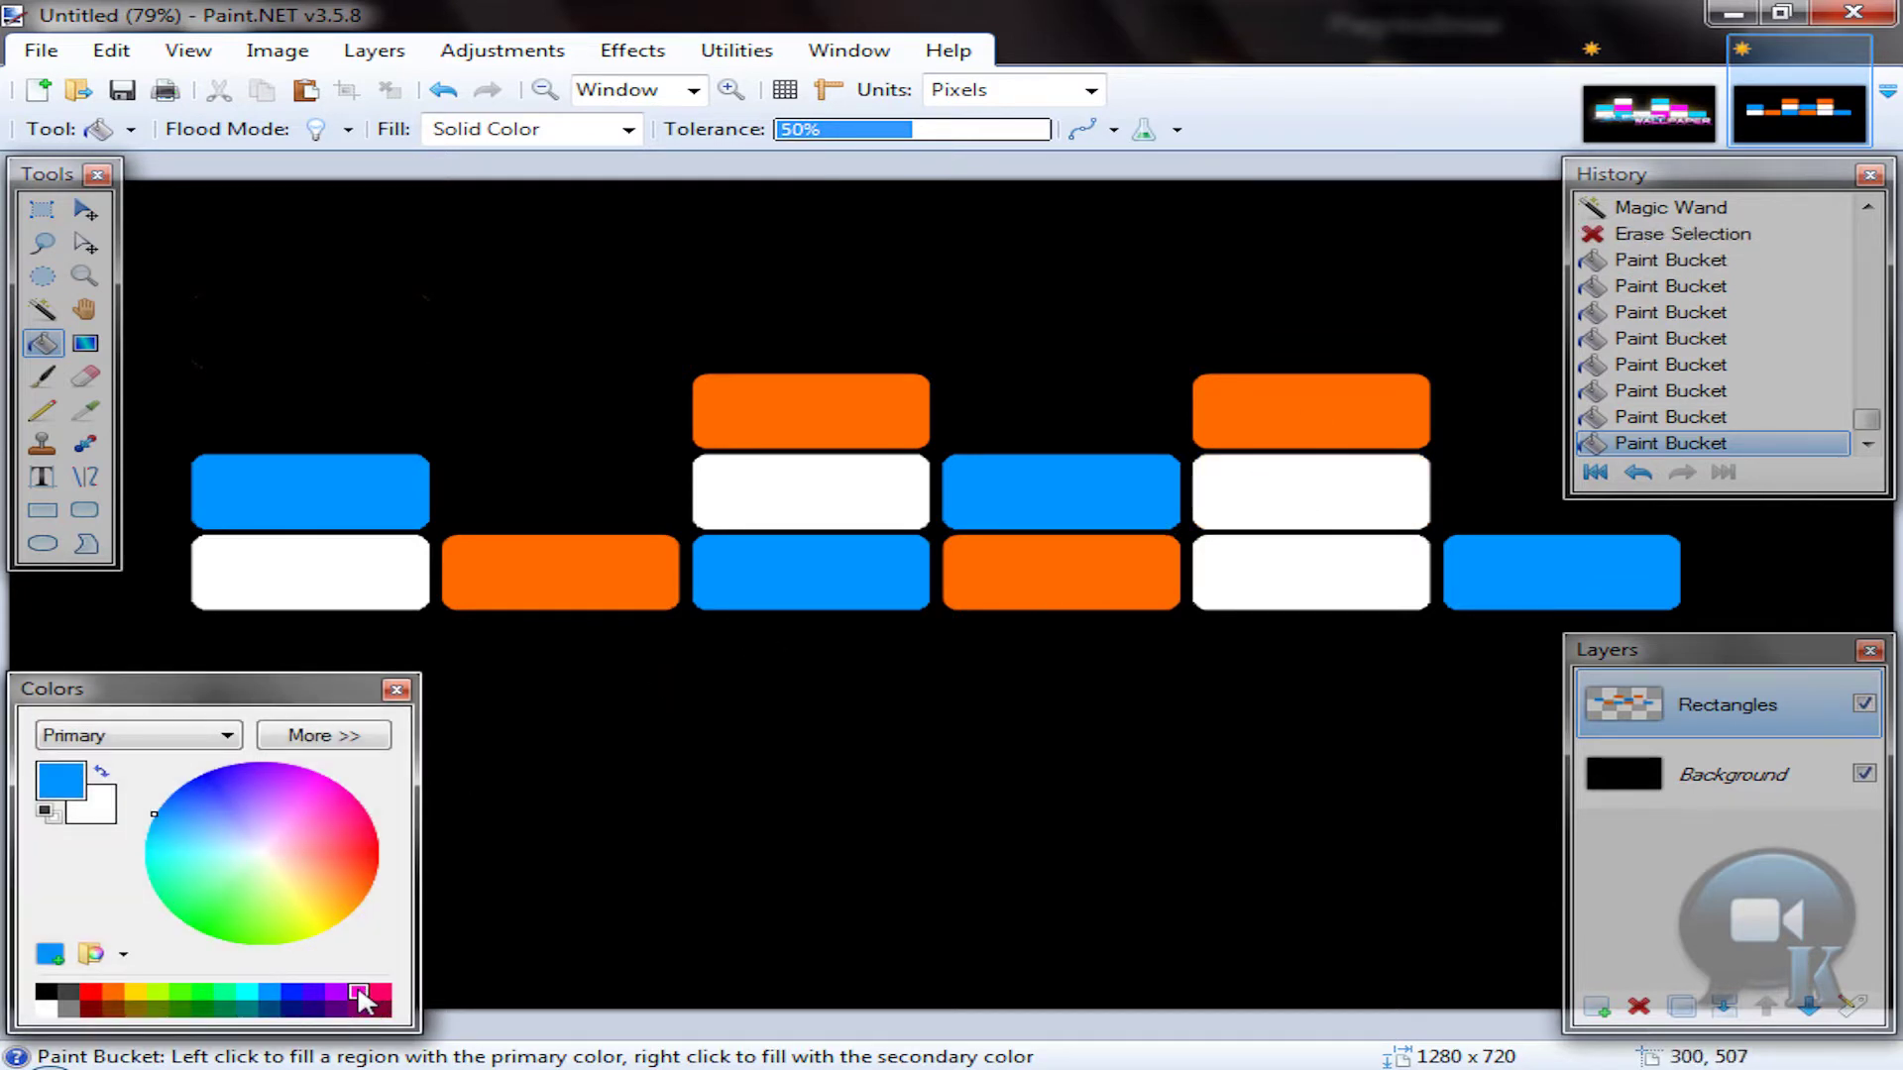
Step: Fill four blocks magenta and the top-right block blue, then compare with the reference
{"action": "left_click", "coordinate": [359, 994]}
{"action": "left_click", "coordinate": [531, 561]}
{"action": "left_click", "coordinate": [780, 412]}
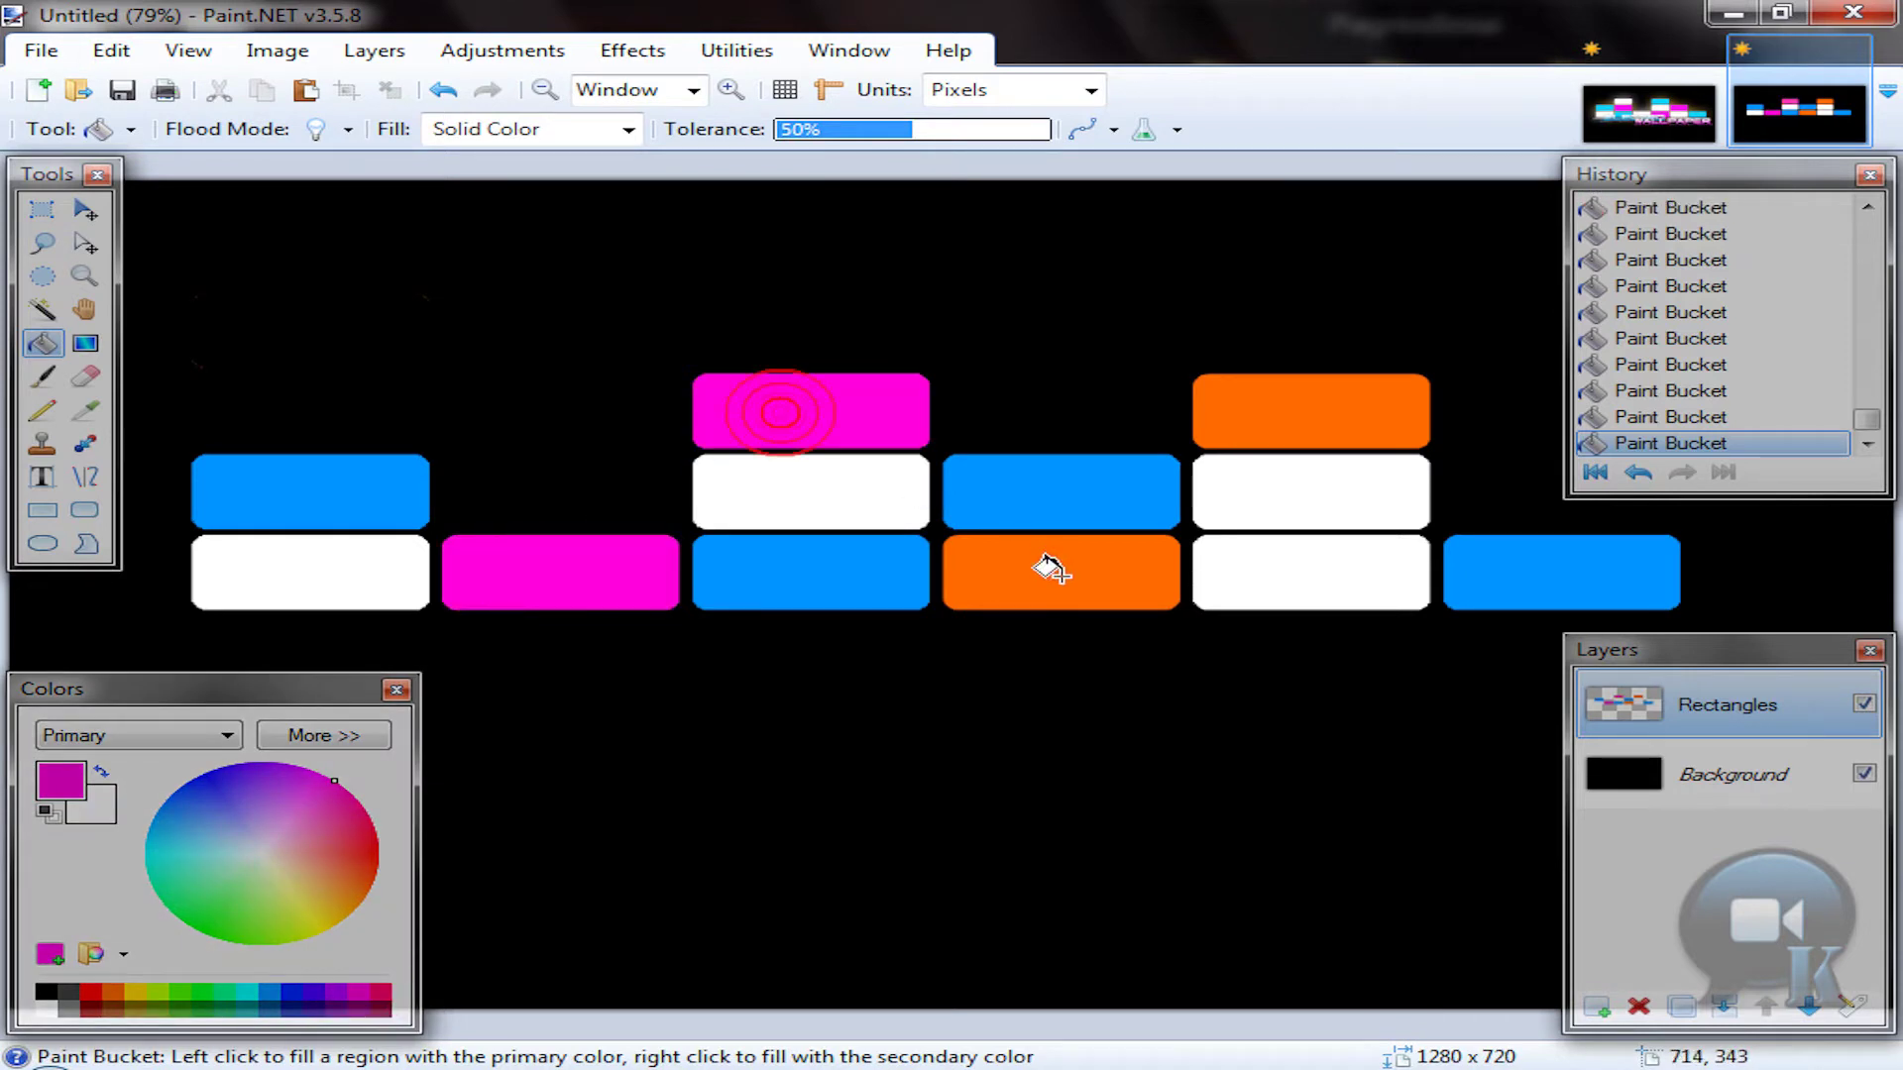
{"action": "left_click", "coordinate": [1051, 568]}
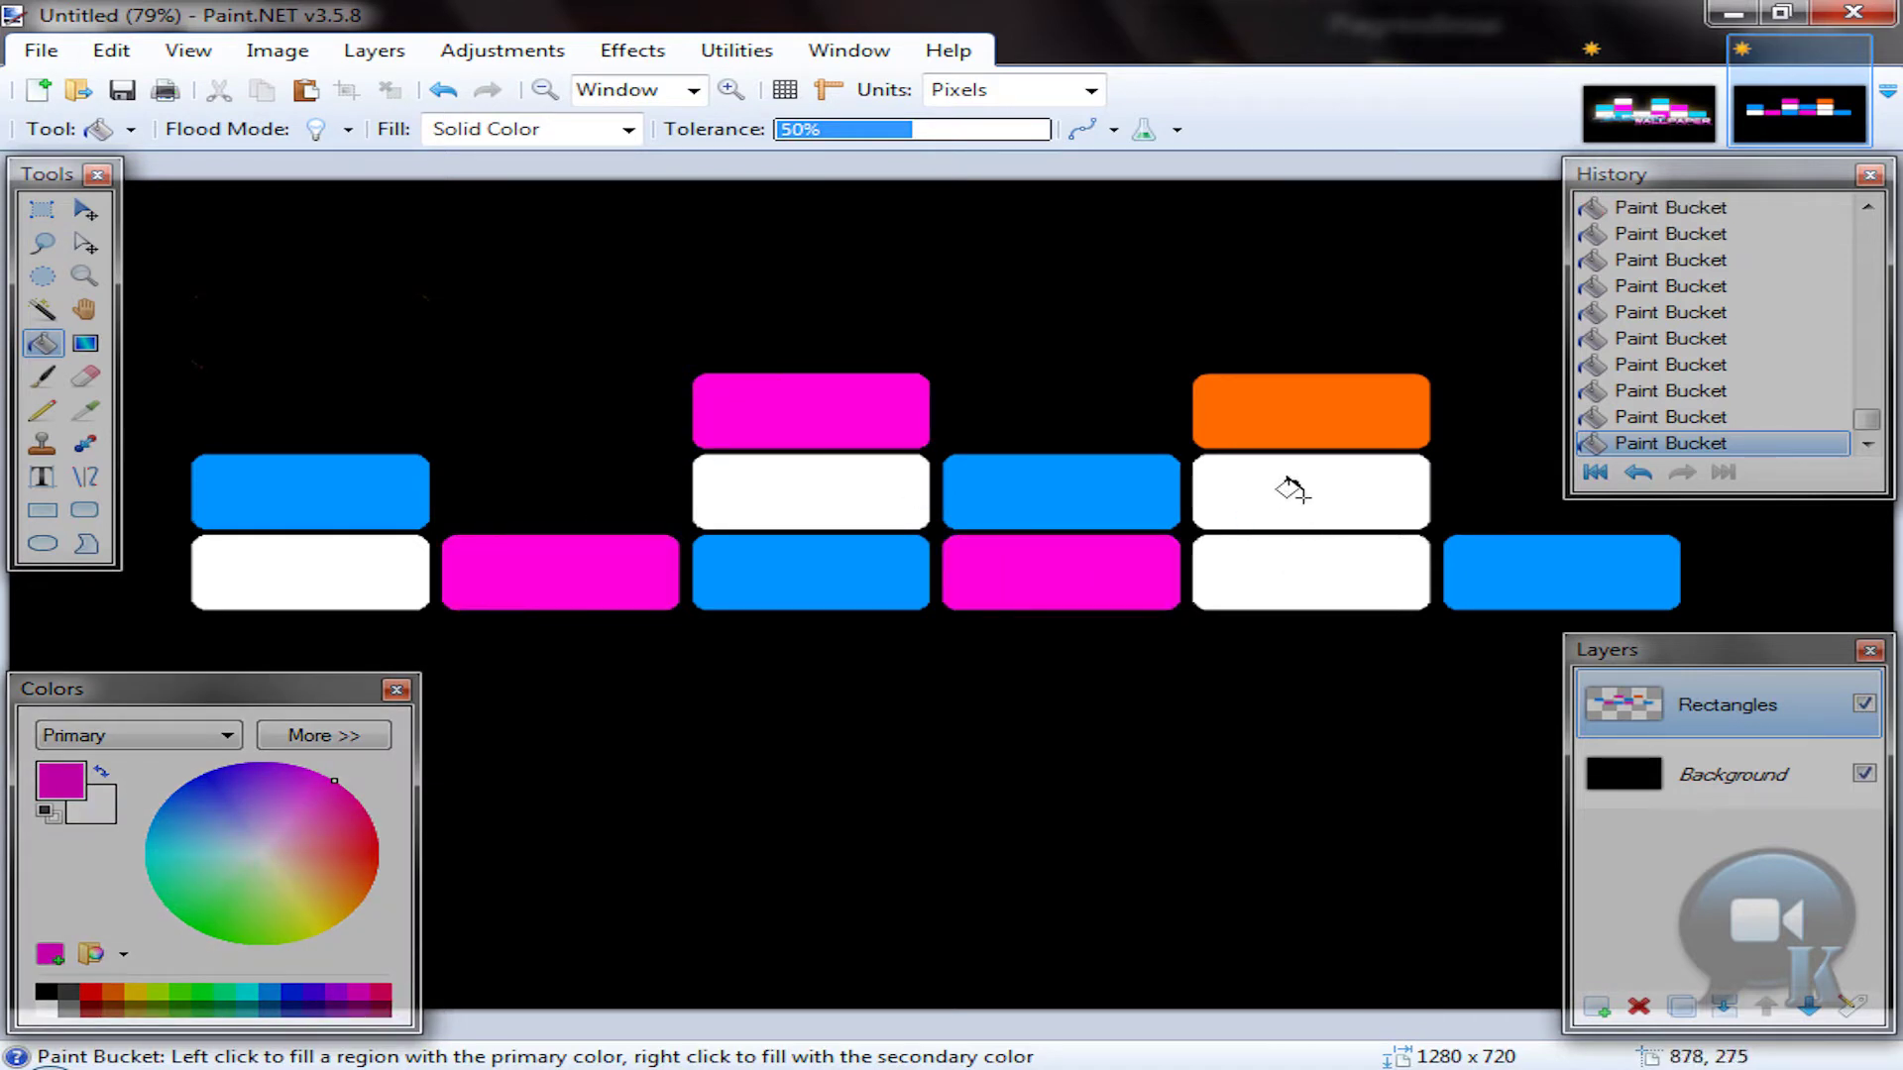
{"action": "left_click", "coordinate": [1288, 488]}
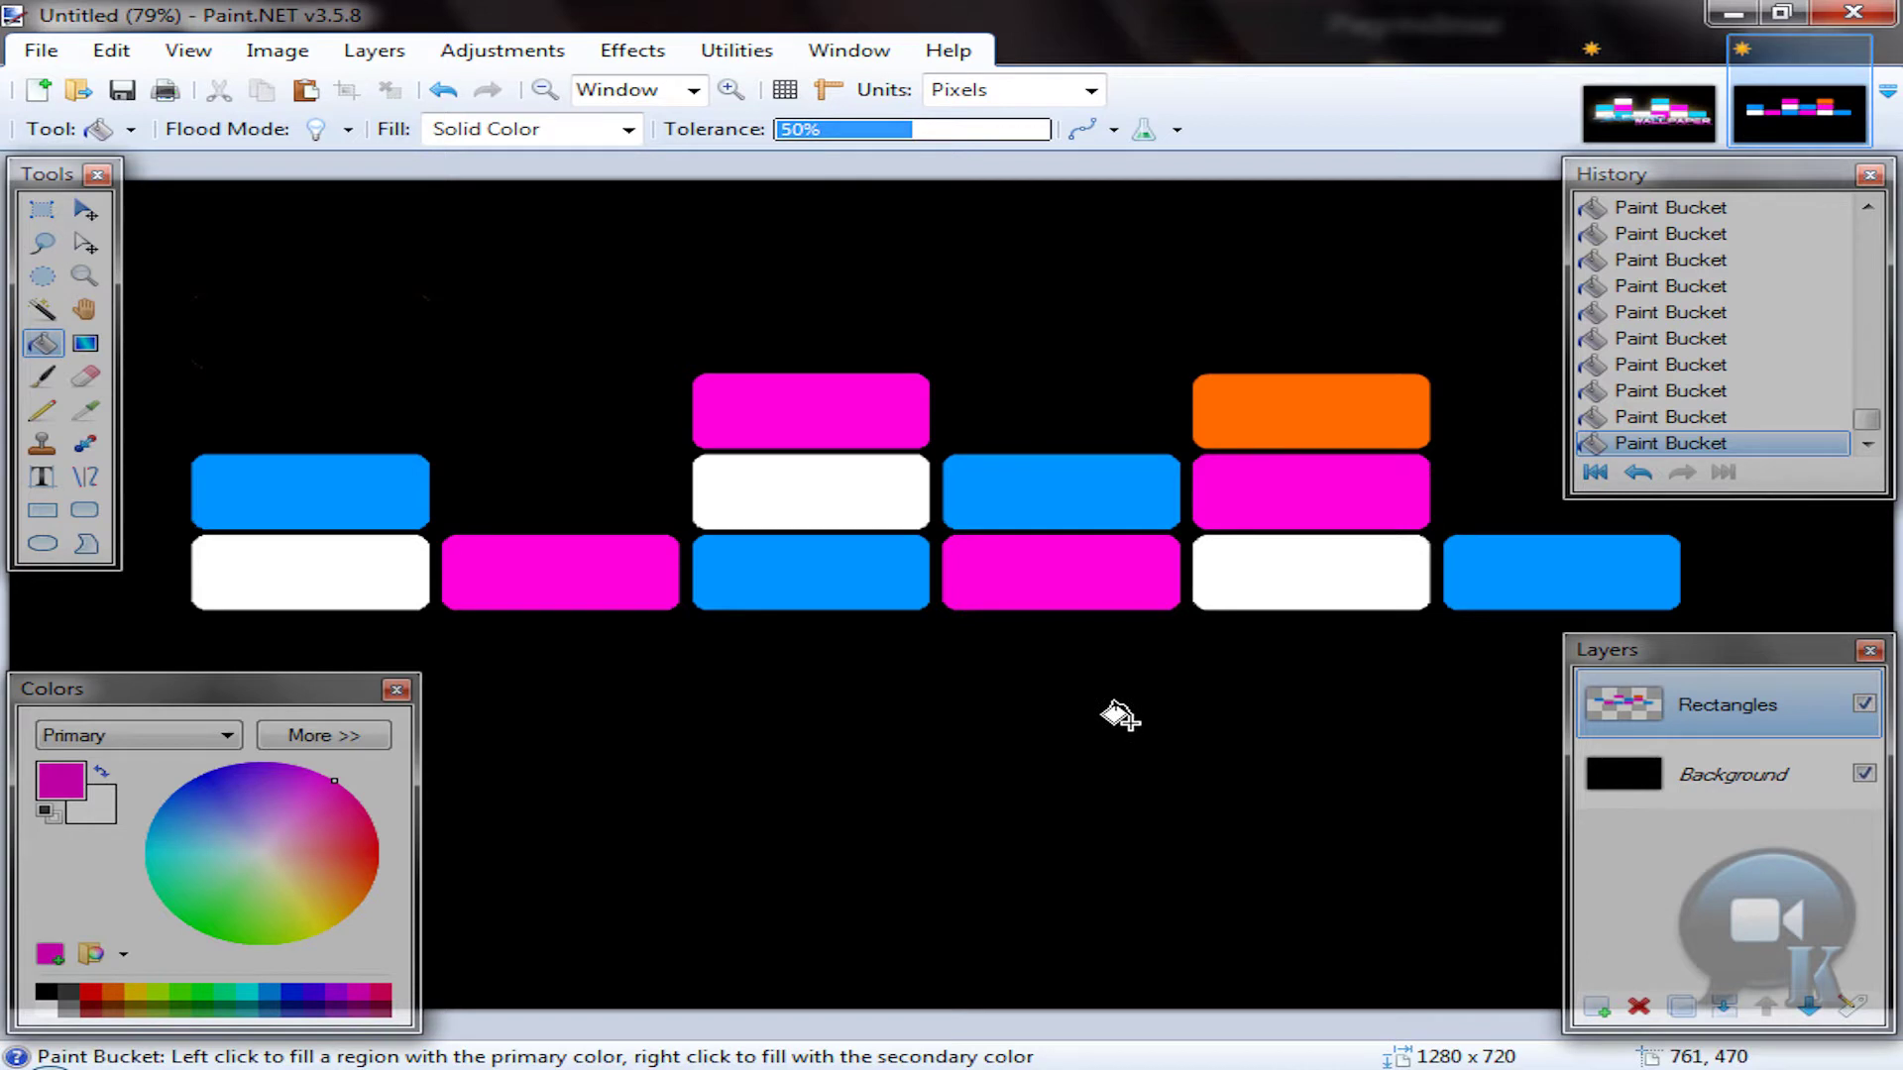
{"action": "left_click", "coordinate": [283, 992]}
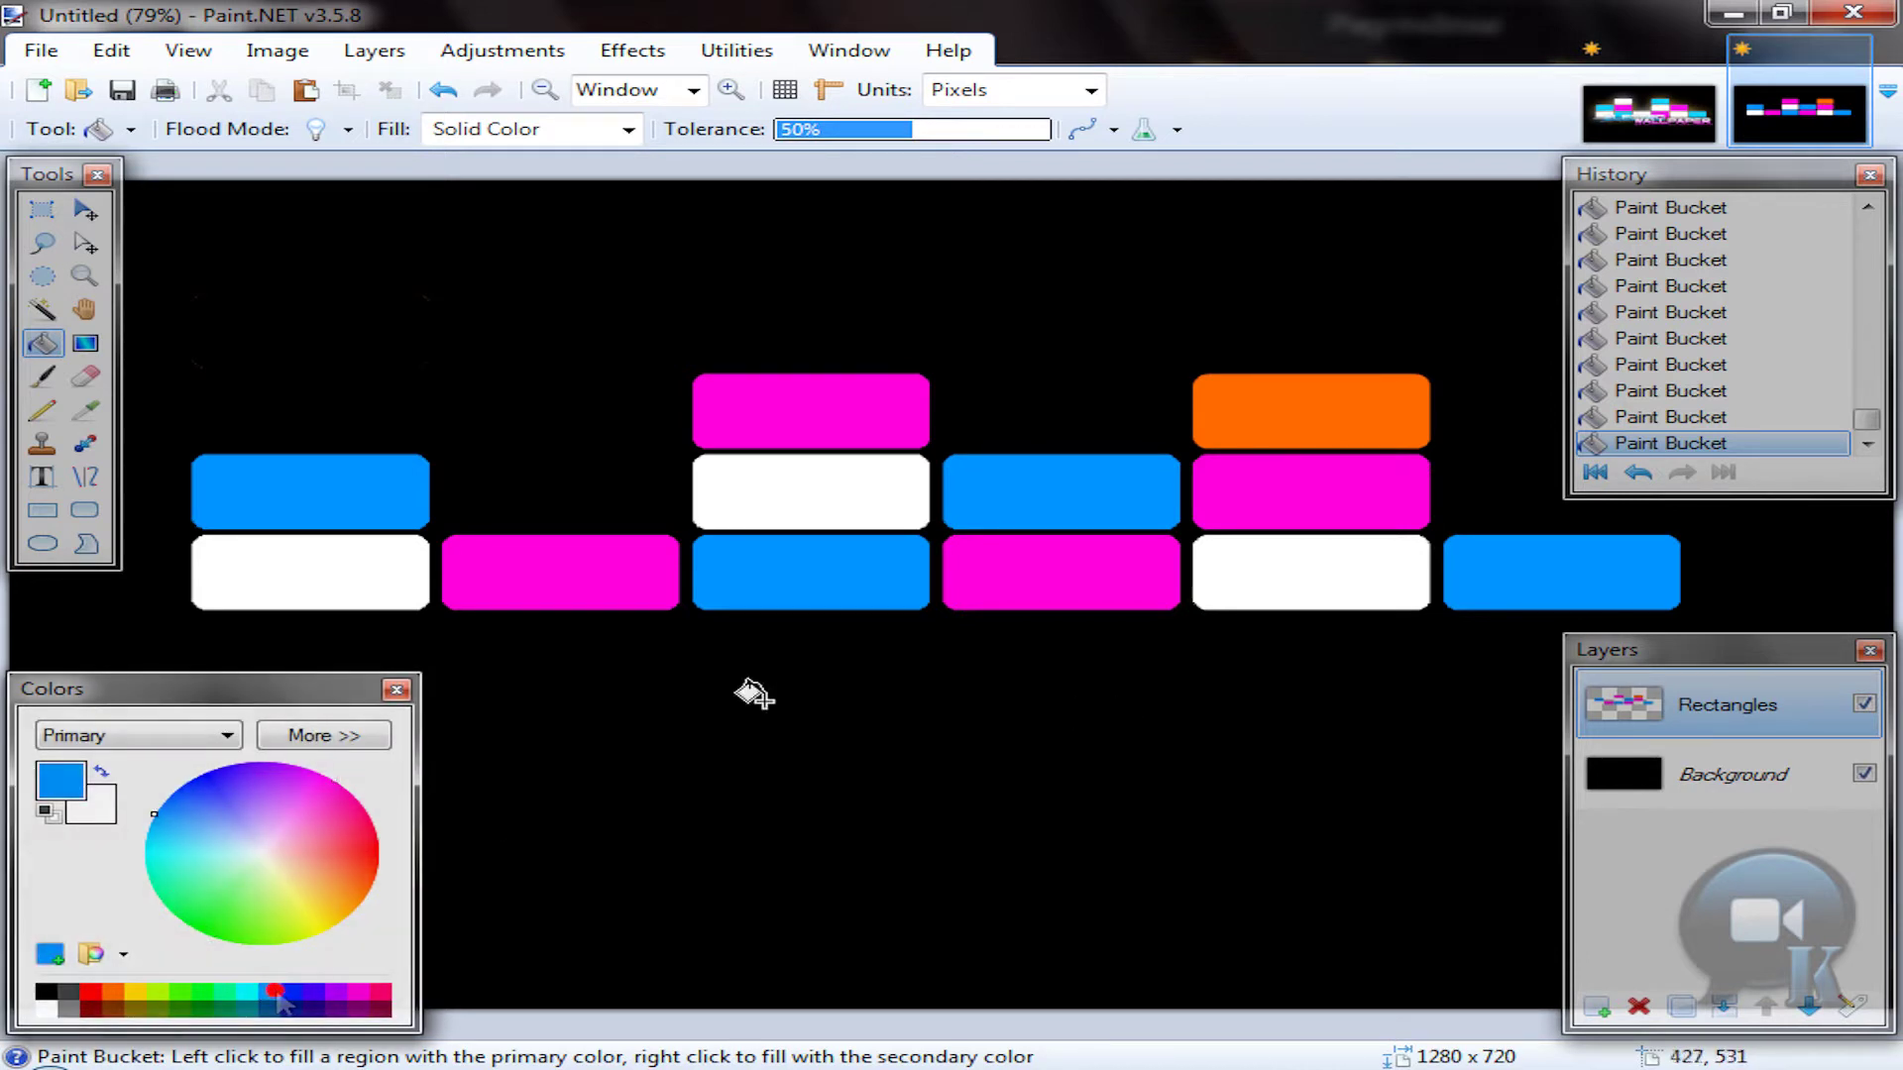
{"action": "left_click", "coordinate": [1278, 416]}
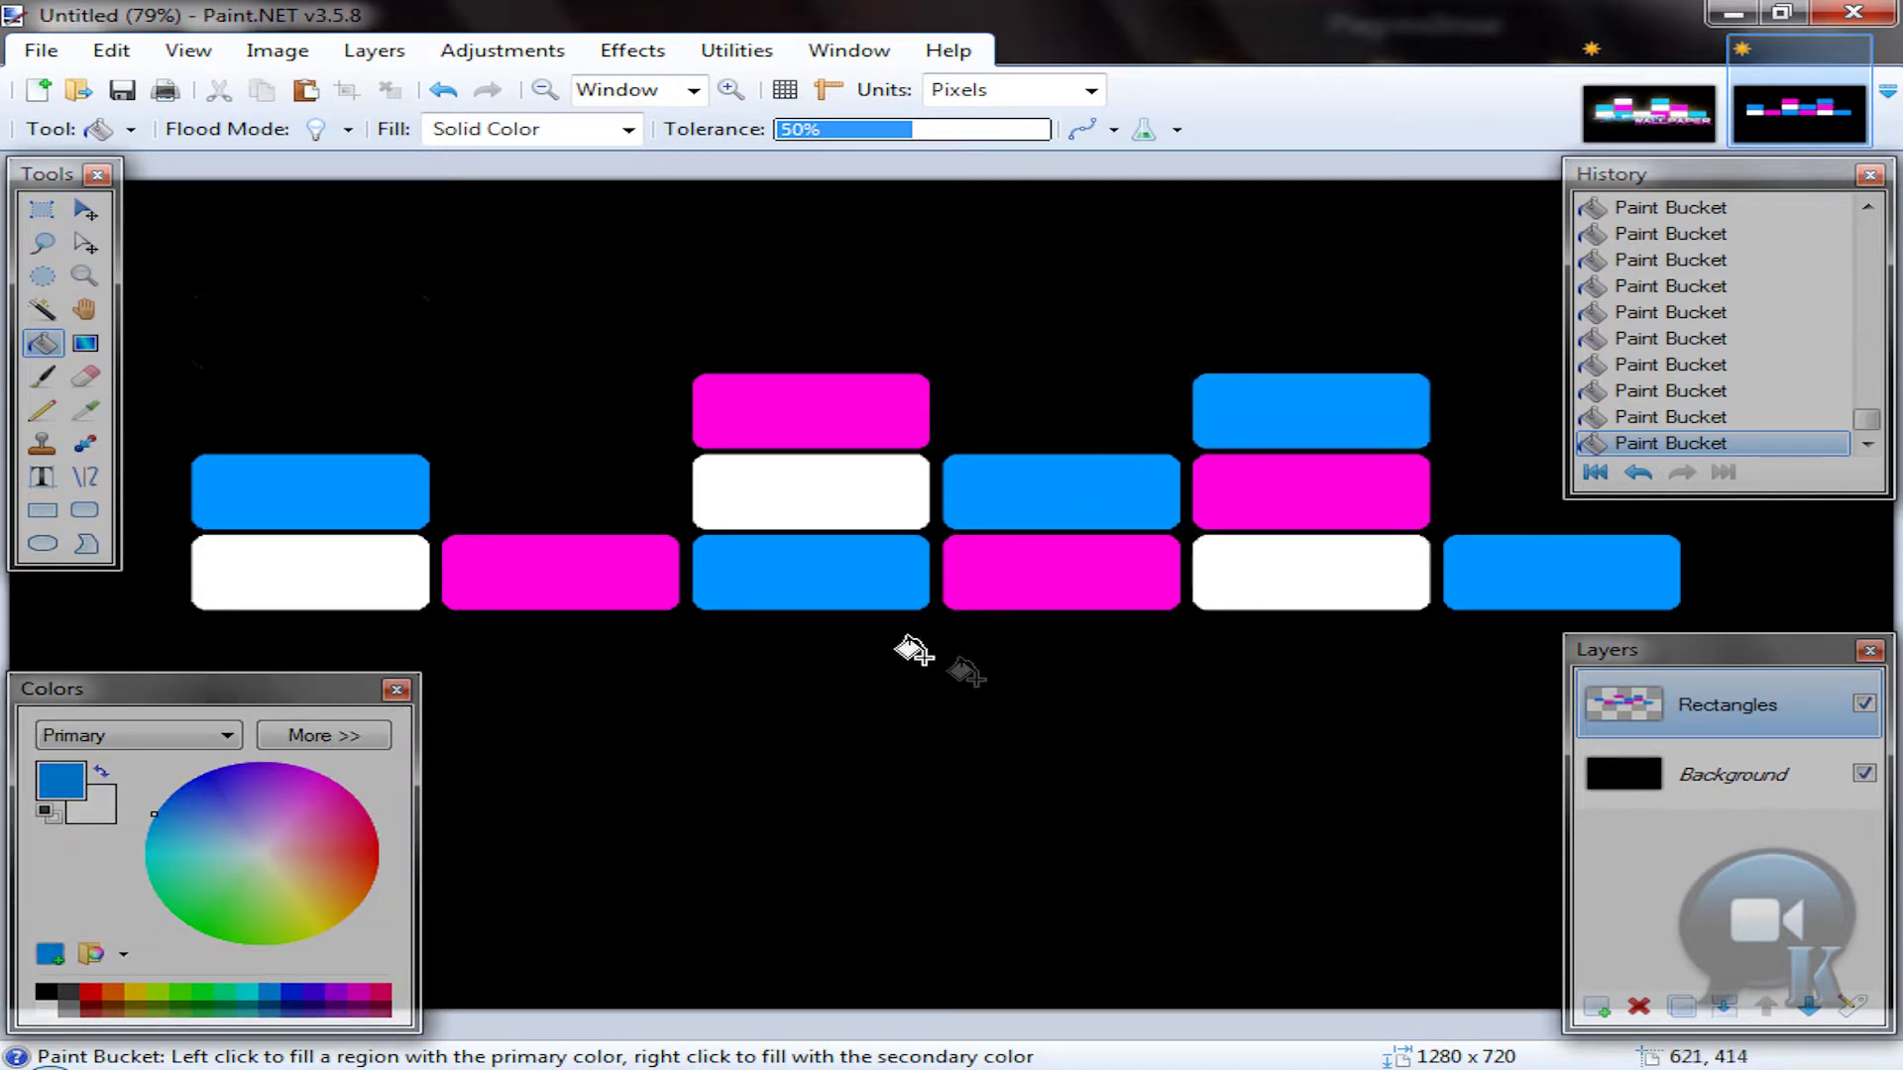
{"action": "left_click", "coordinate": [1648, 112]}
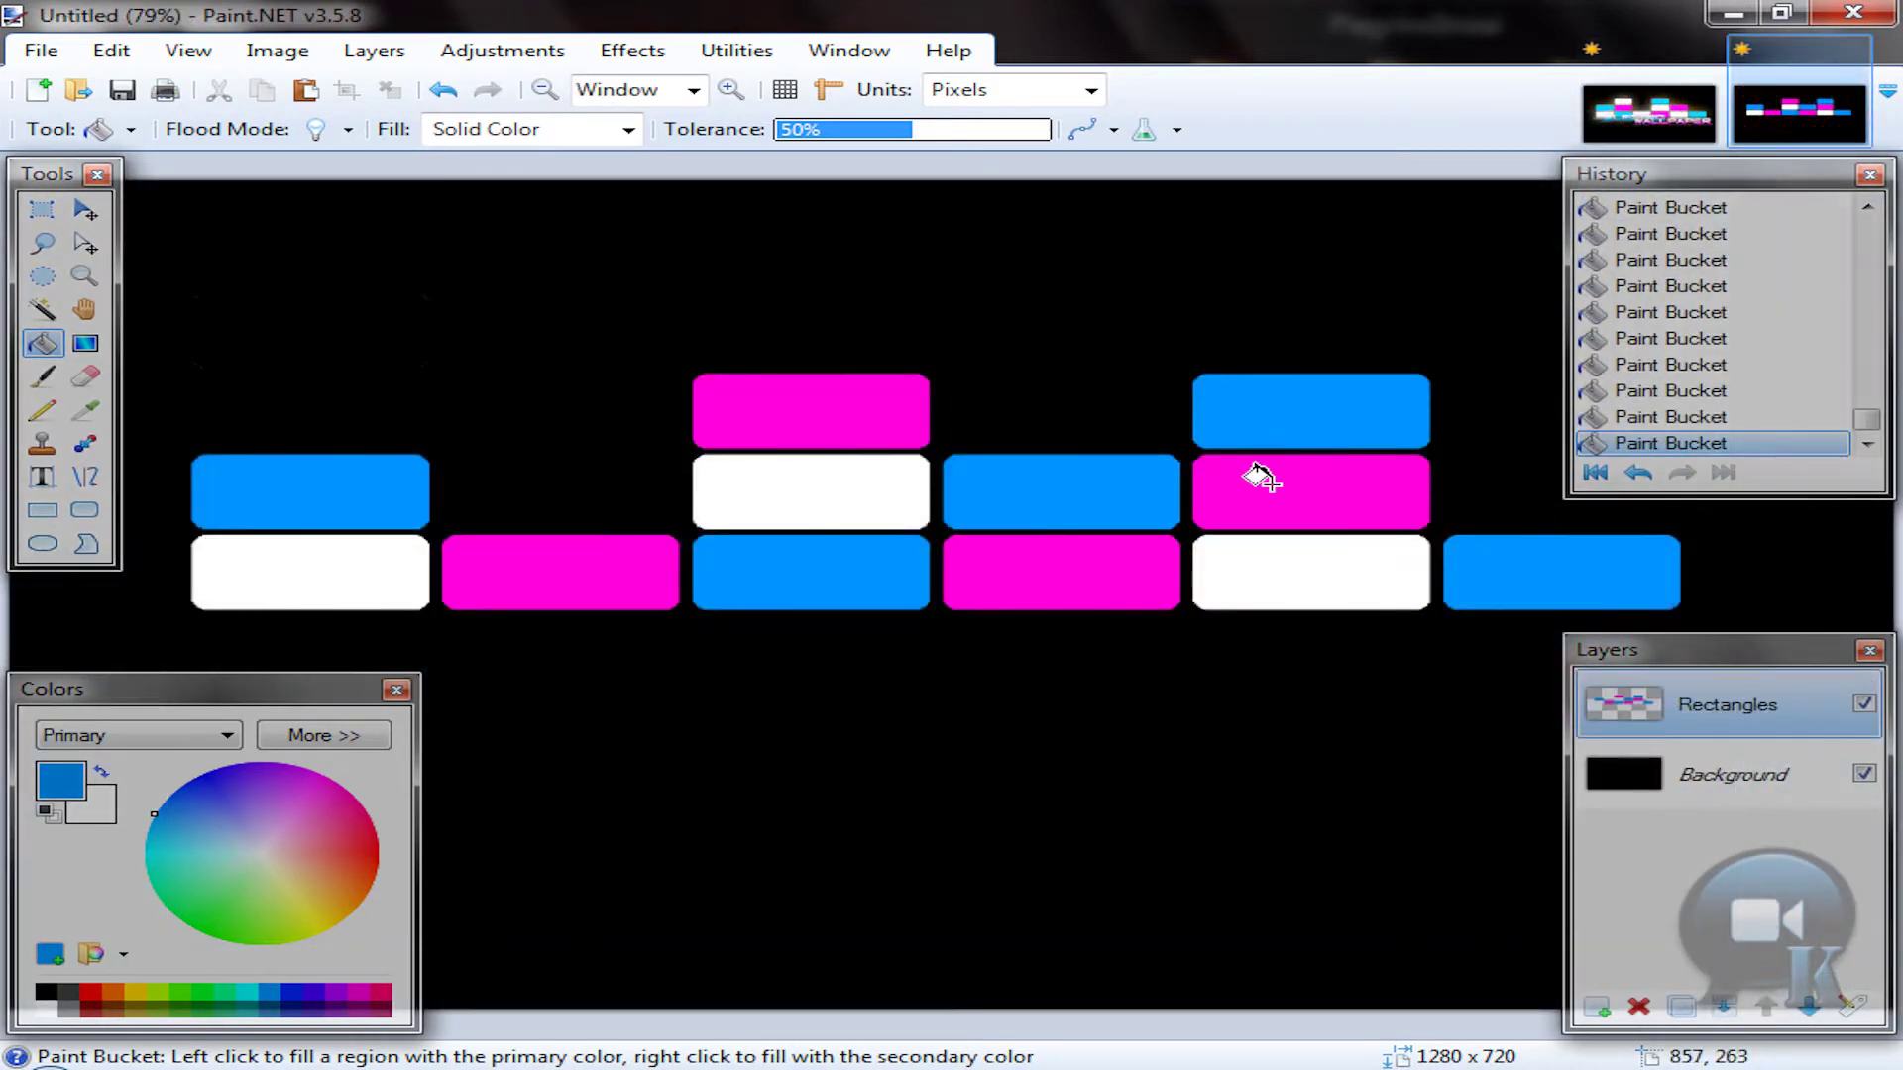
{"action": "left_click", "coordinate": [1640, 117]}
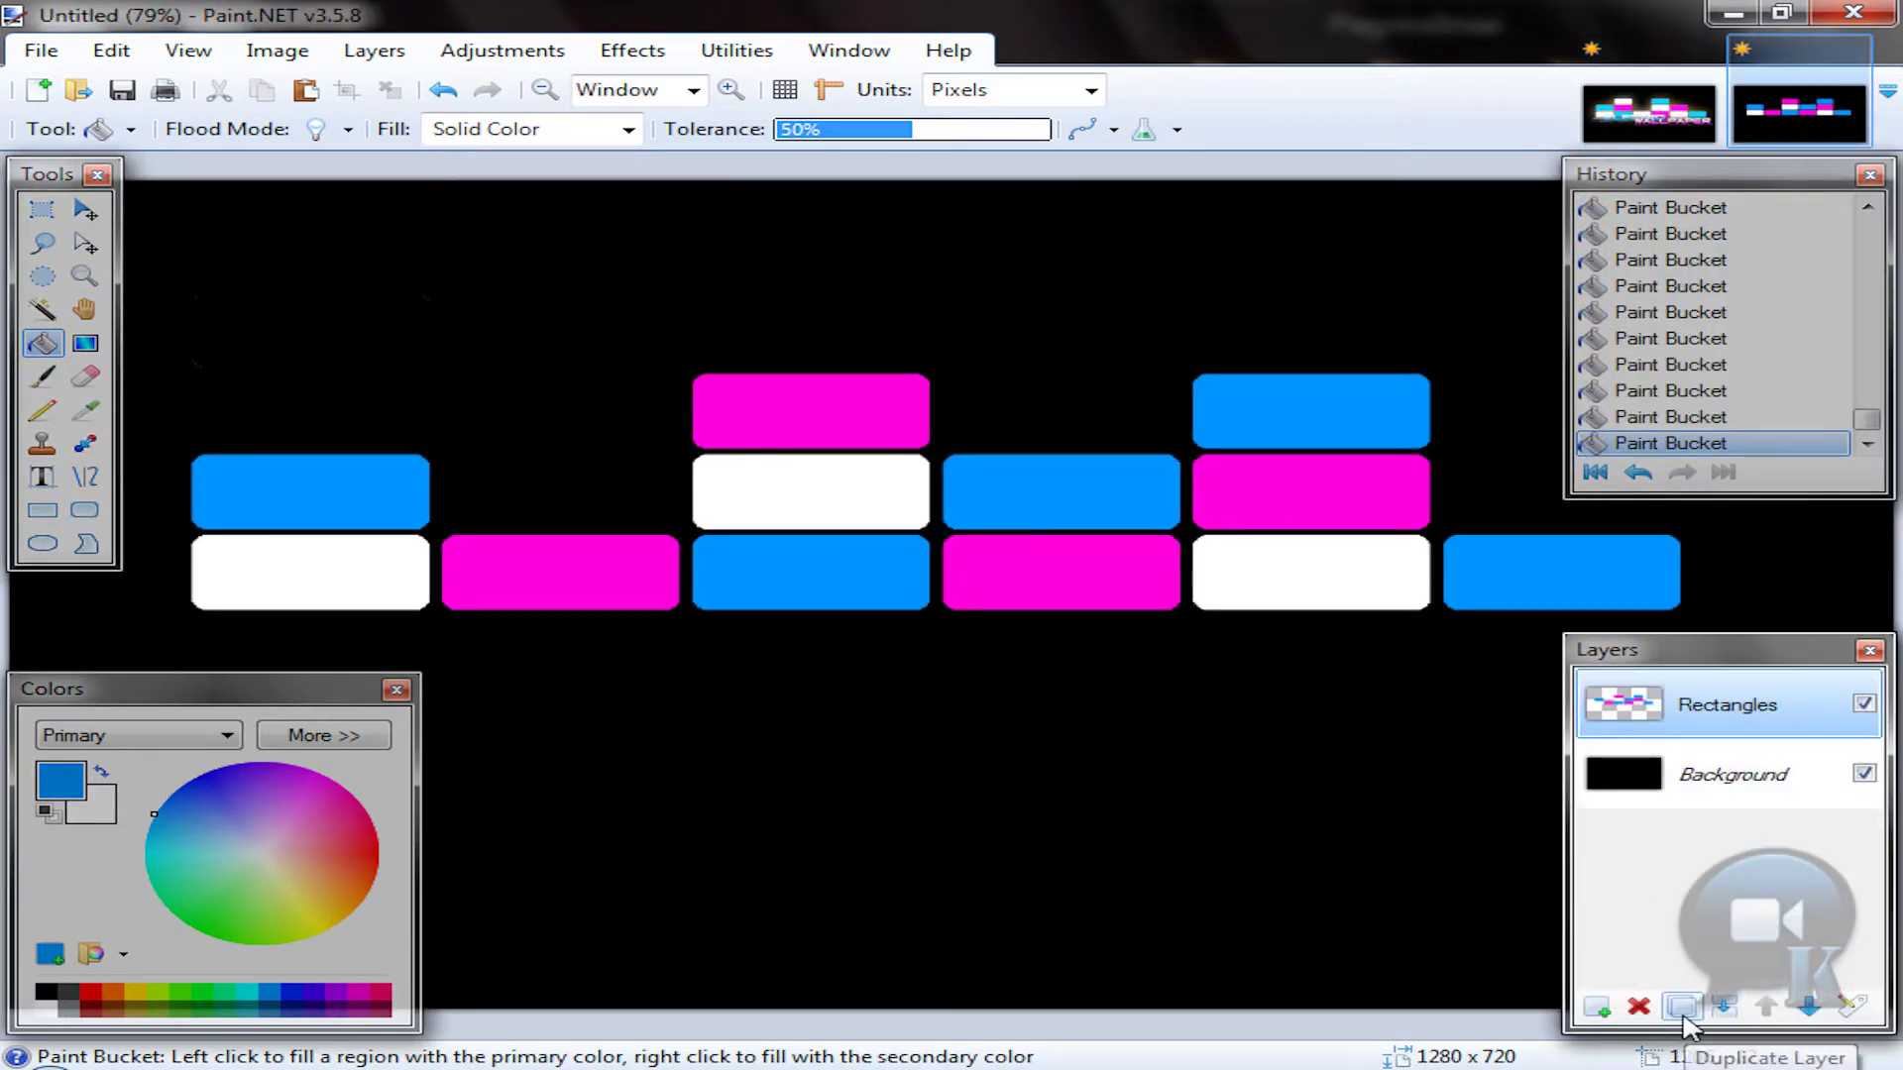
Step: Duplicate Rectangles and give the top copy an opacity of 102 in Layer Properties
{"action": "left_click", "coordinate": [1682, 1007]}
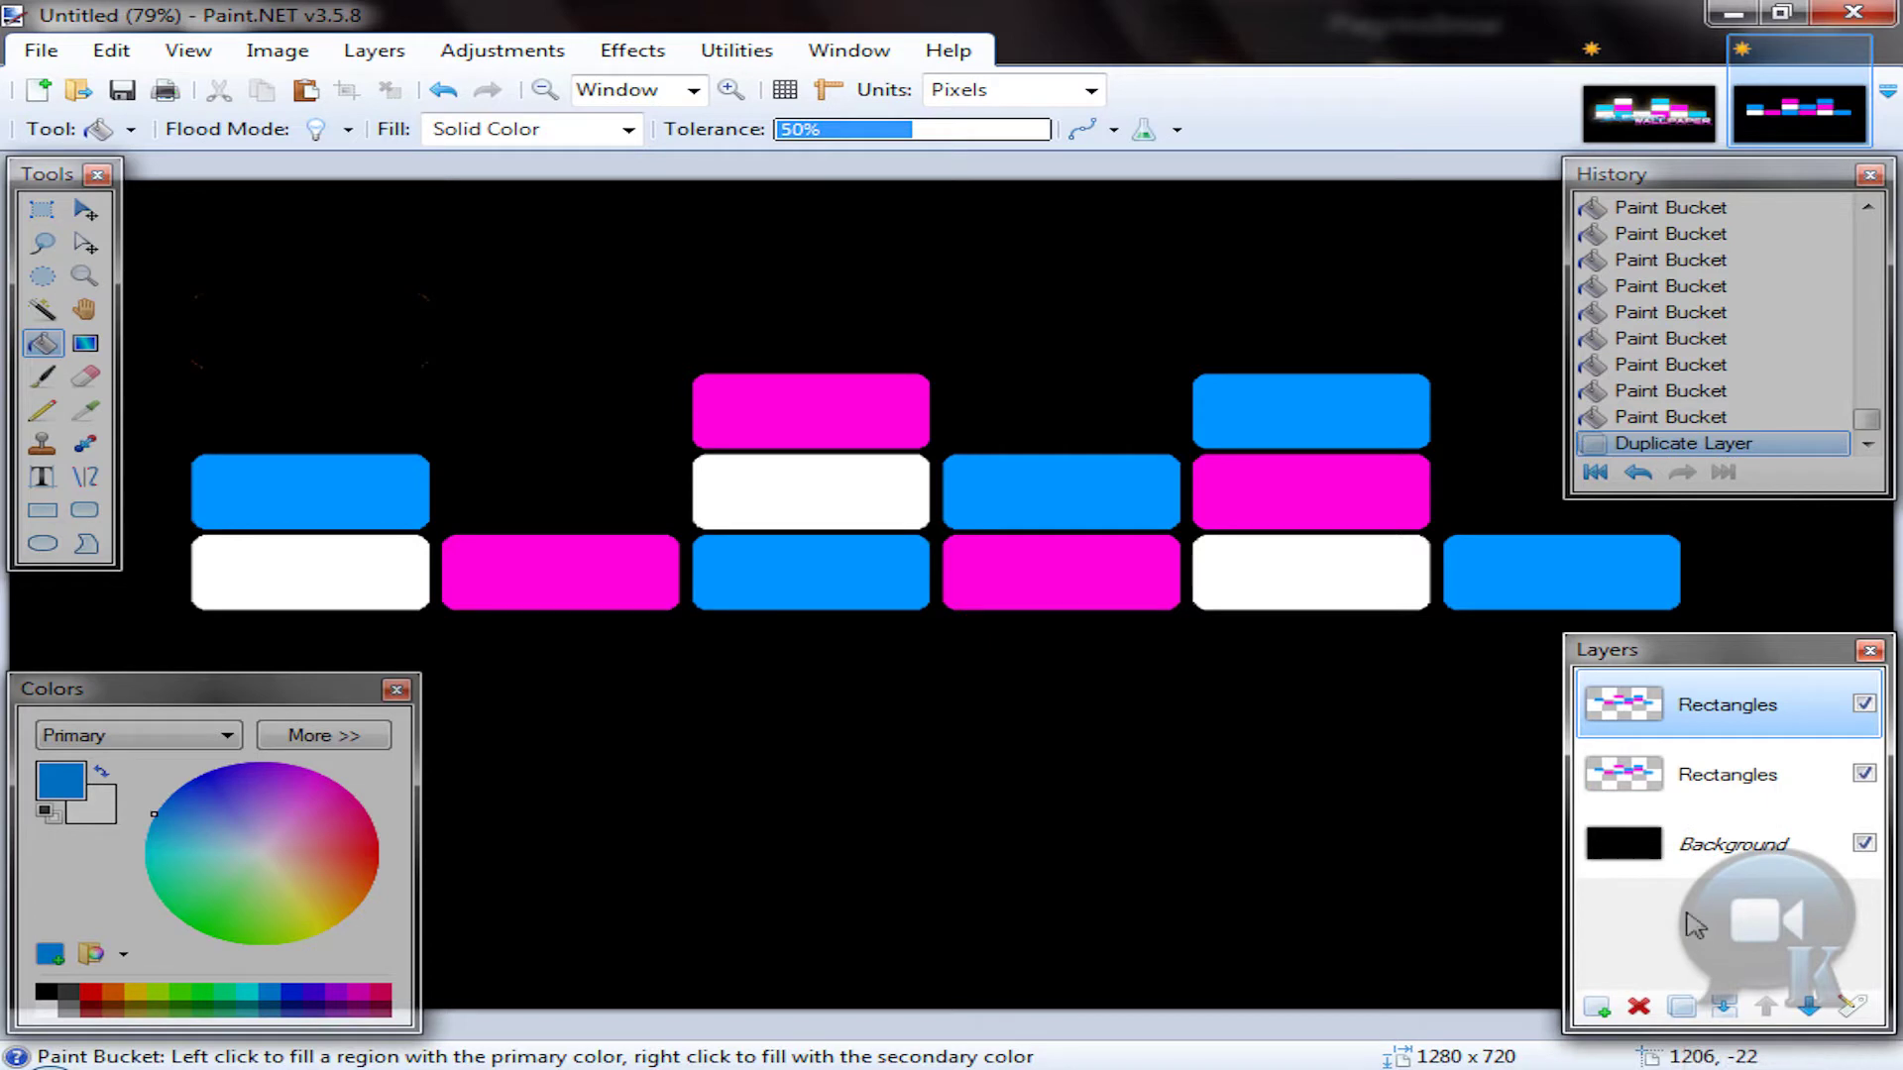
{"action": "double_click", "coordinate": [1705, 705]}
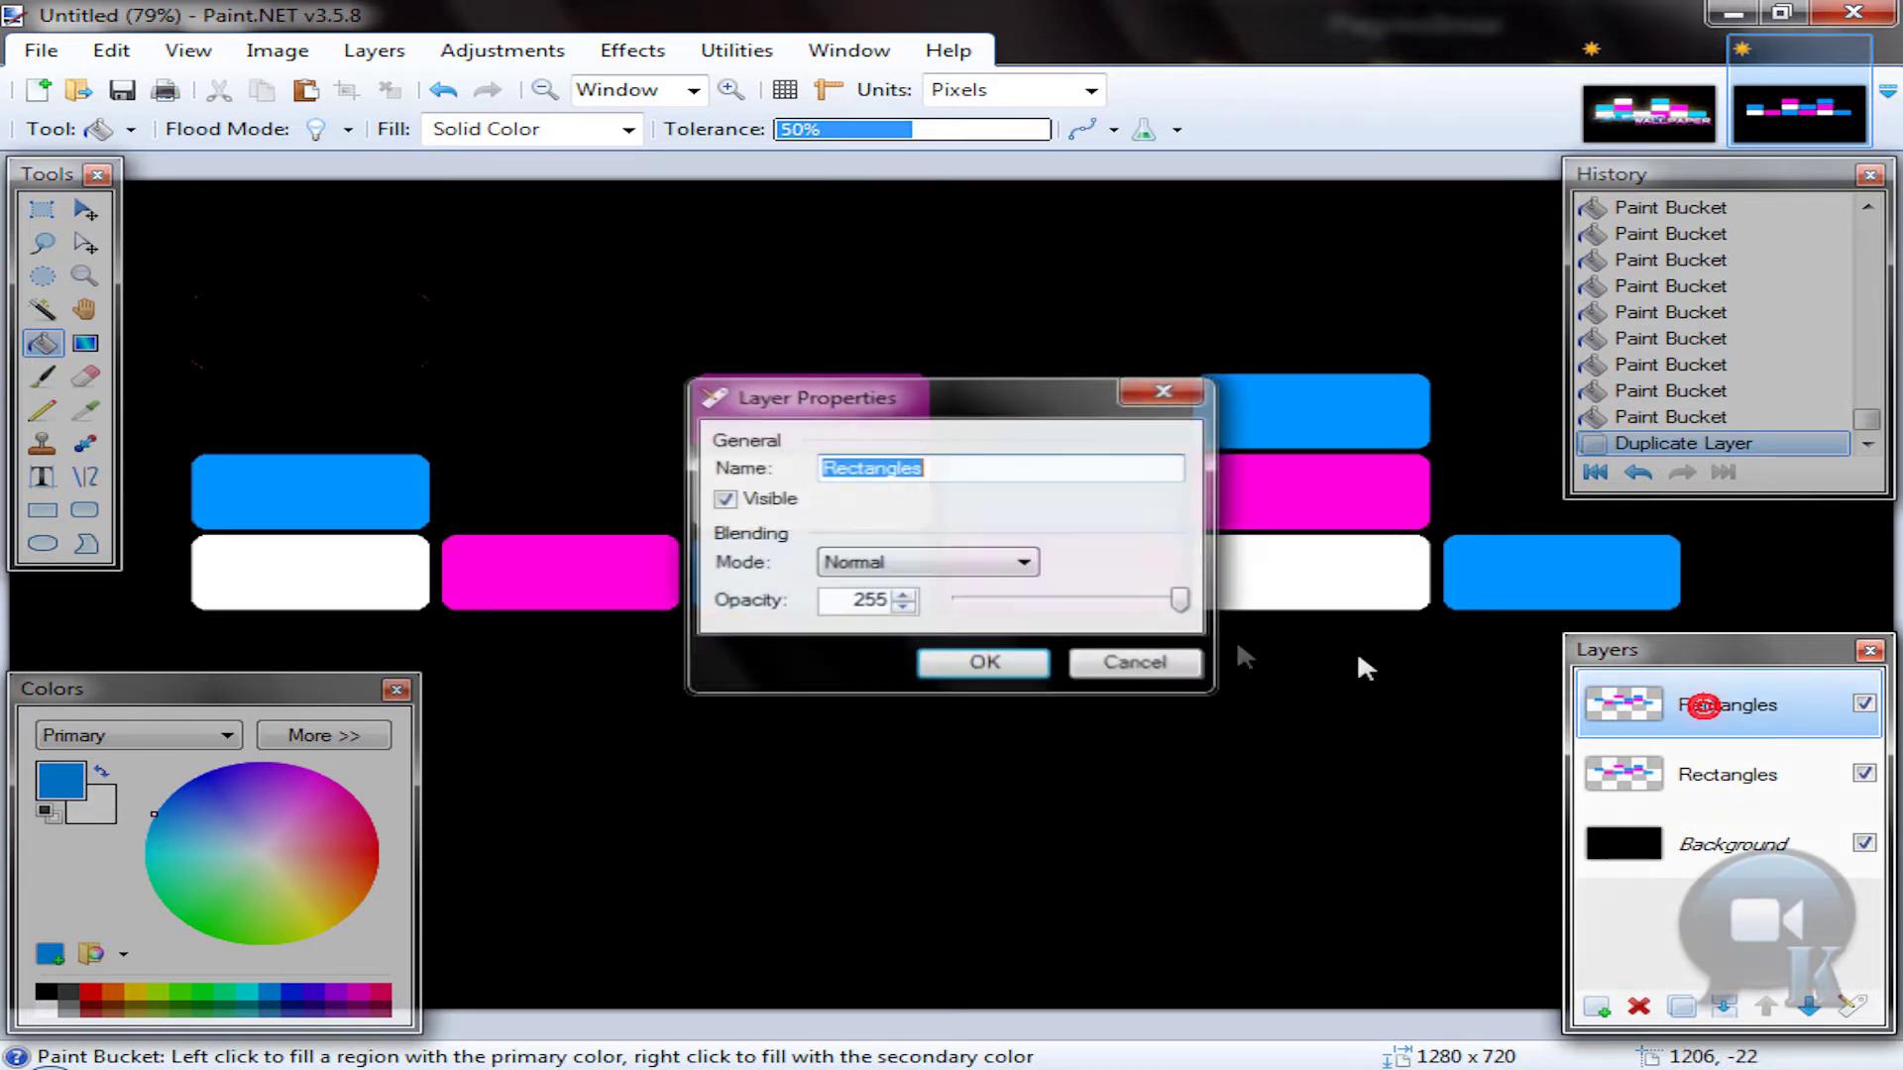
{"action": "double_click", "coordinate": [844, 598]}
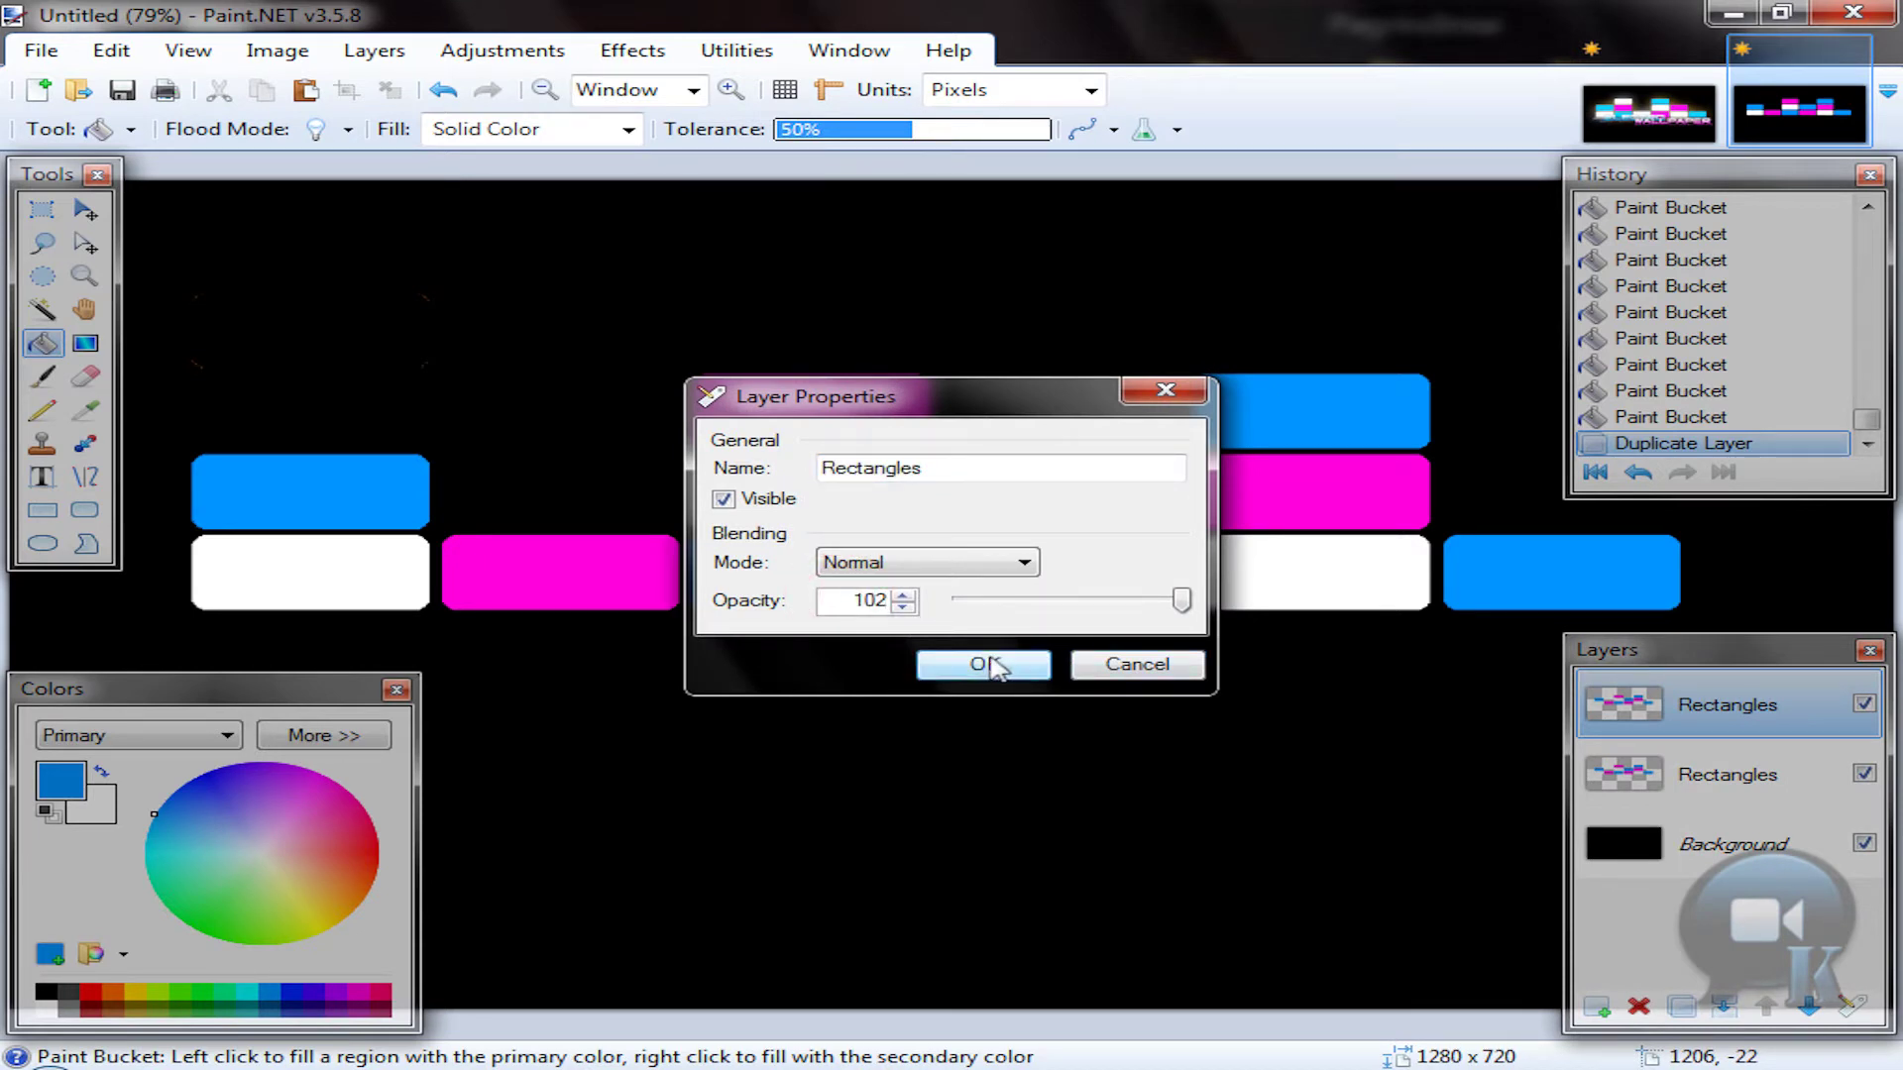
{"action": "left_click", "coordinate": [965, 471]}
{"action": "left_click", "coordinate": [983, 664]}
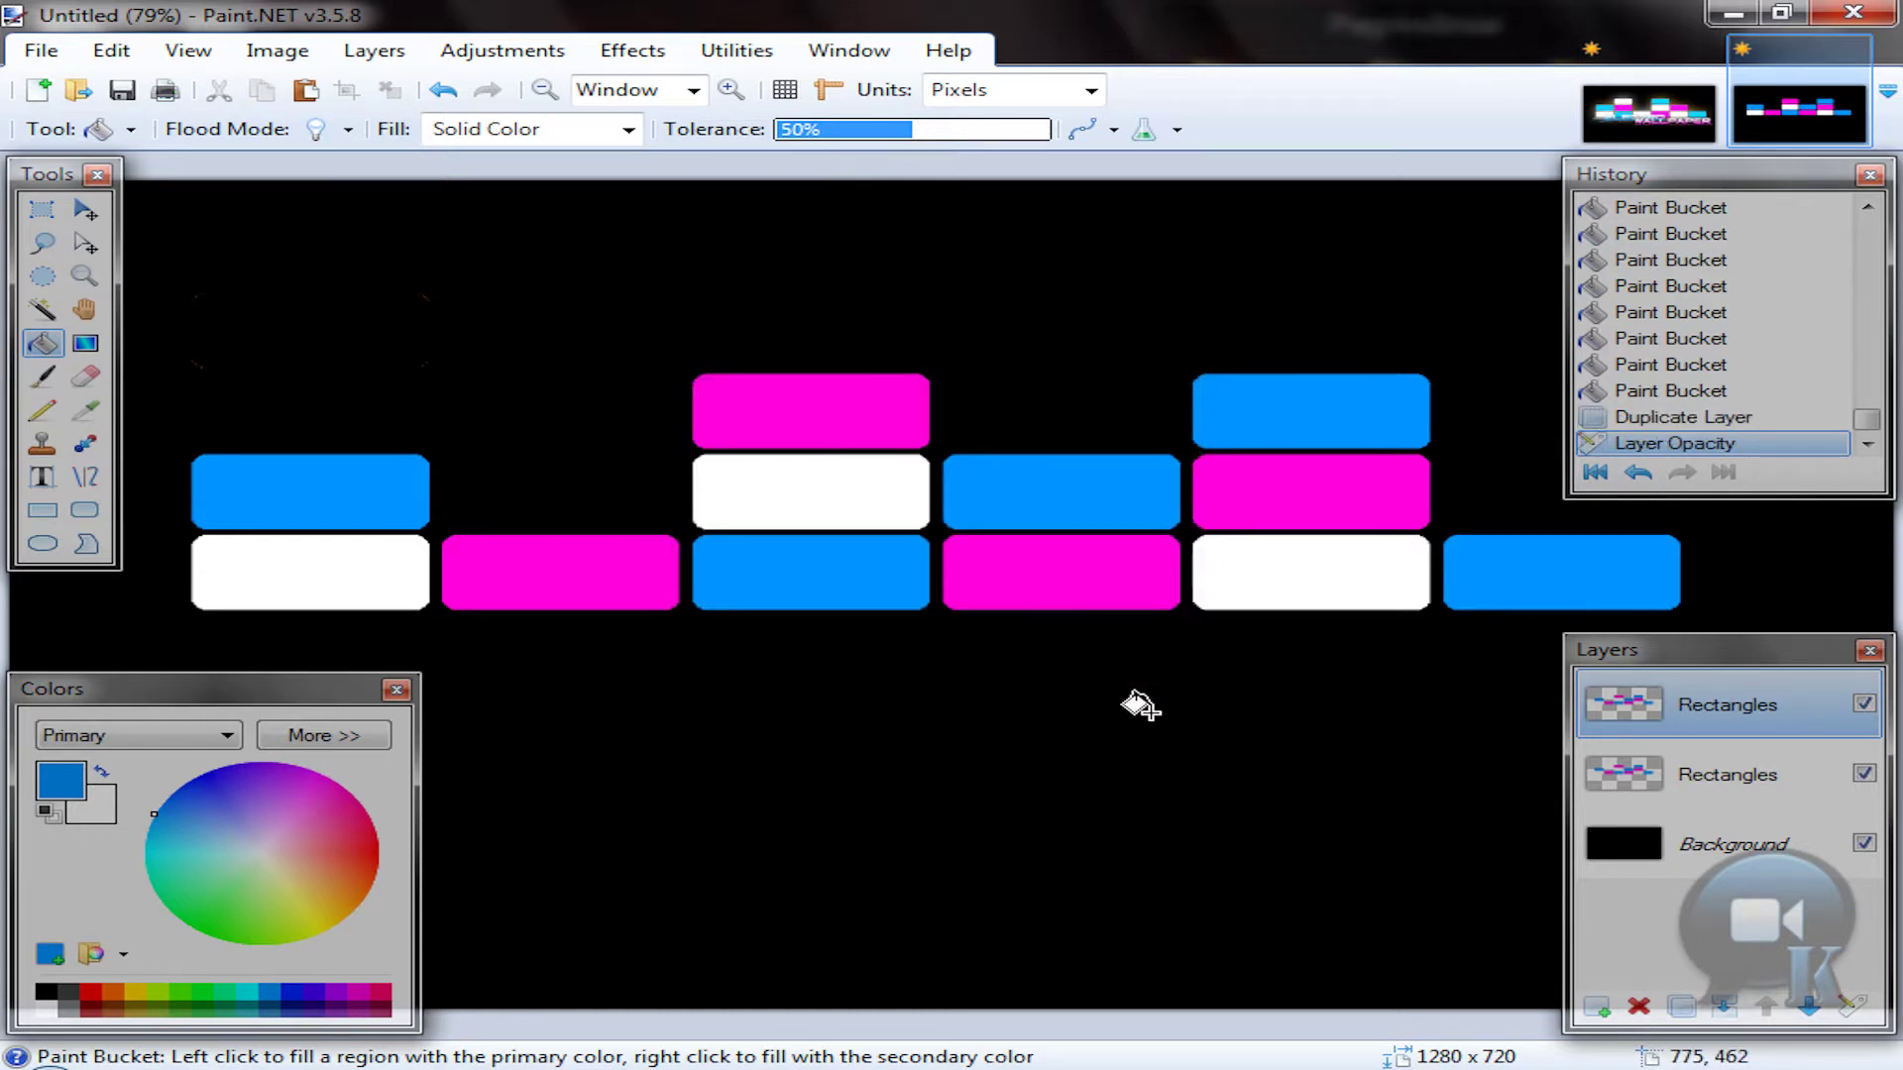
Step: Fade the copied layer with an upward Transparency Mode gradient over the blocks
{"action": "left_click", "coordinate": [85, 343]}
{"action": "left_click", "coordinate": [433, 129]}
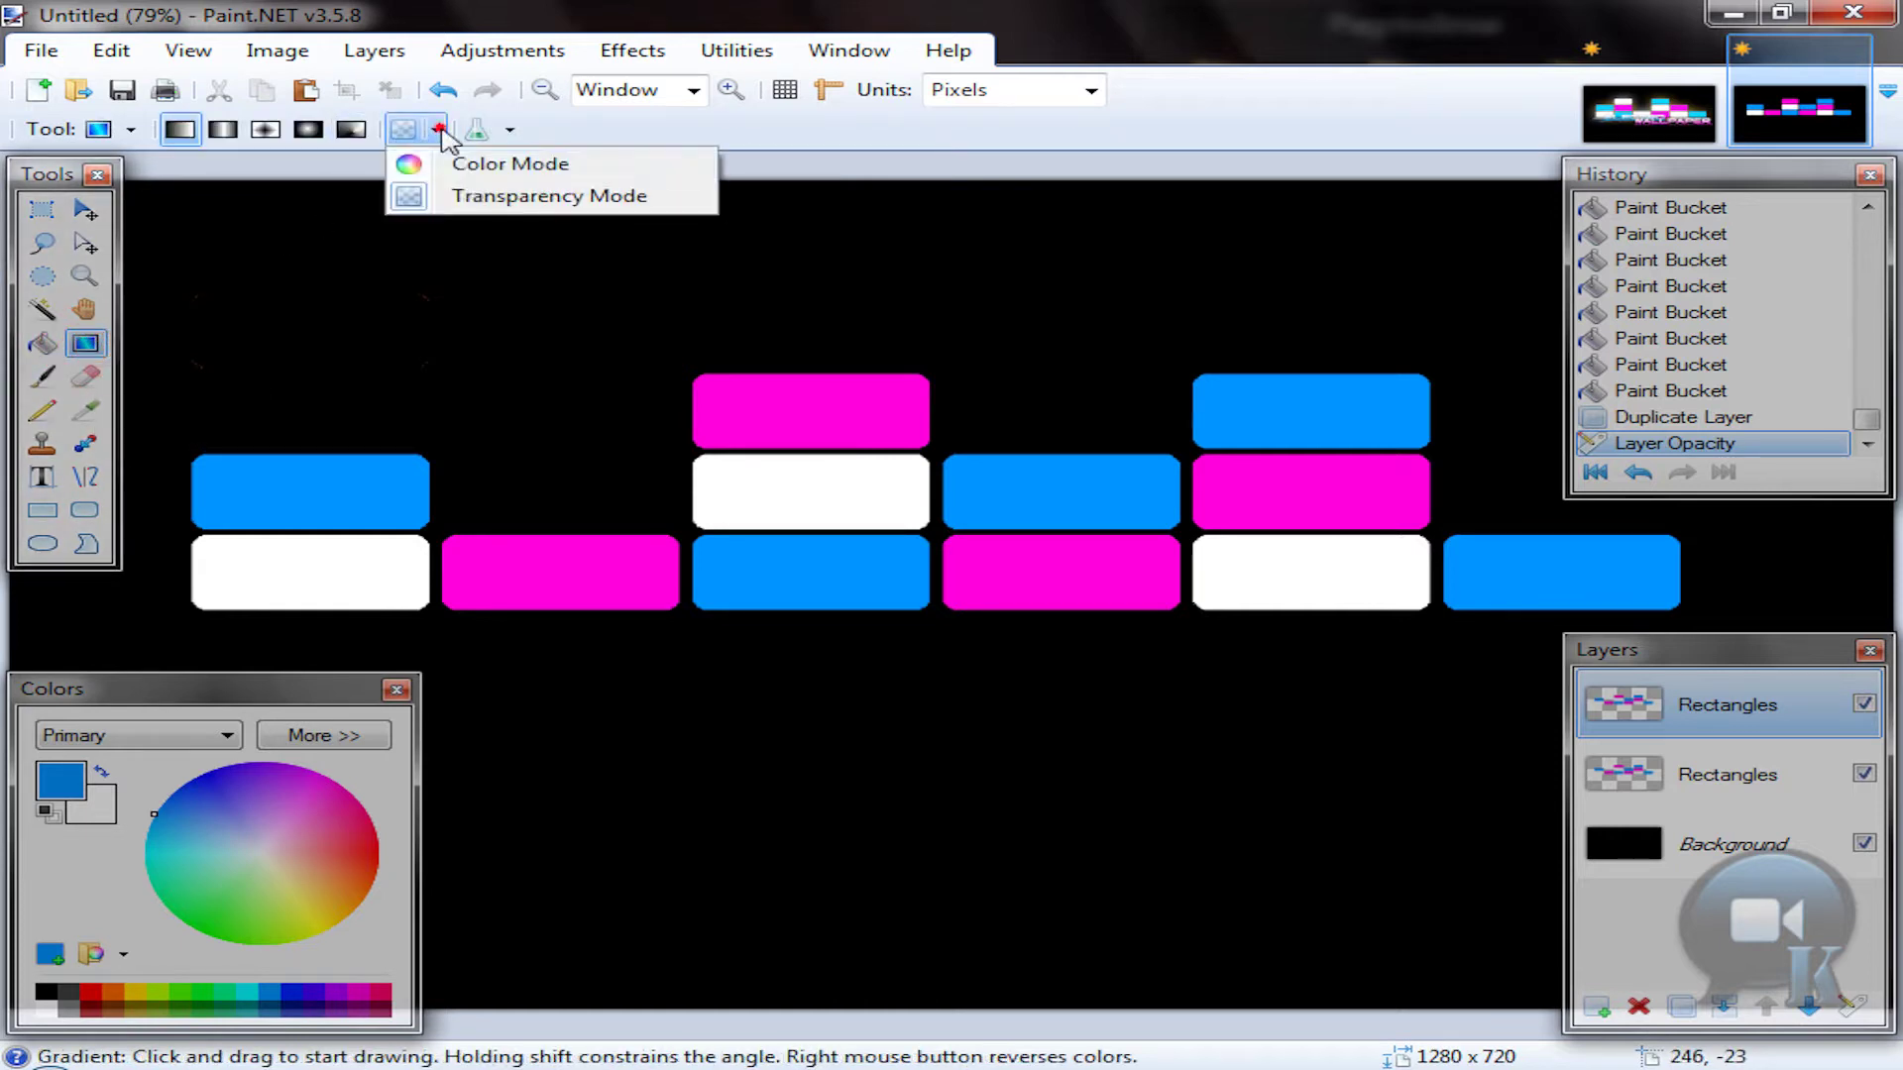
{"action": "left_click", "coordinate": [476, 196]}
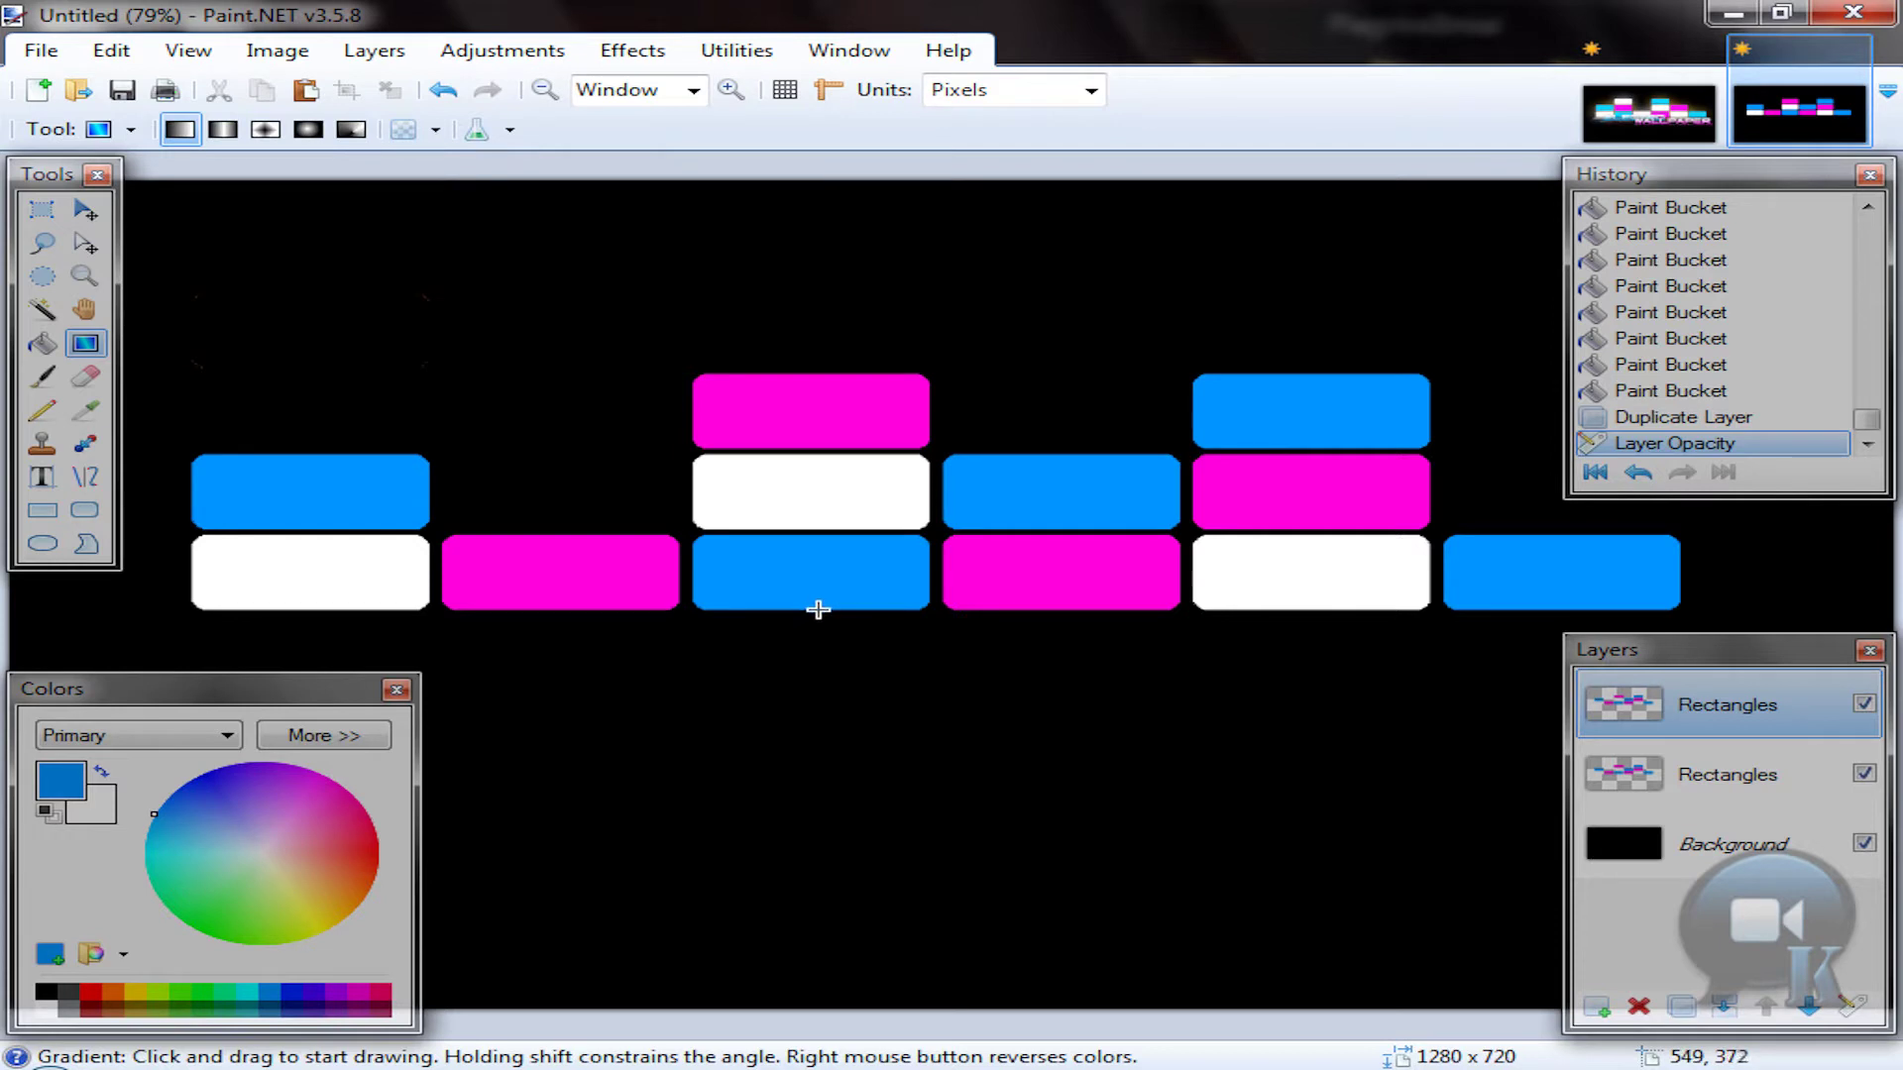
{"action": "left_click_drag", "start_coordinate": [818, 608], "coordinate": [813, 385]}
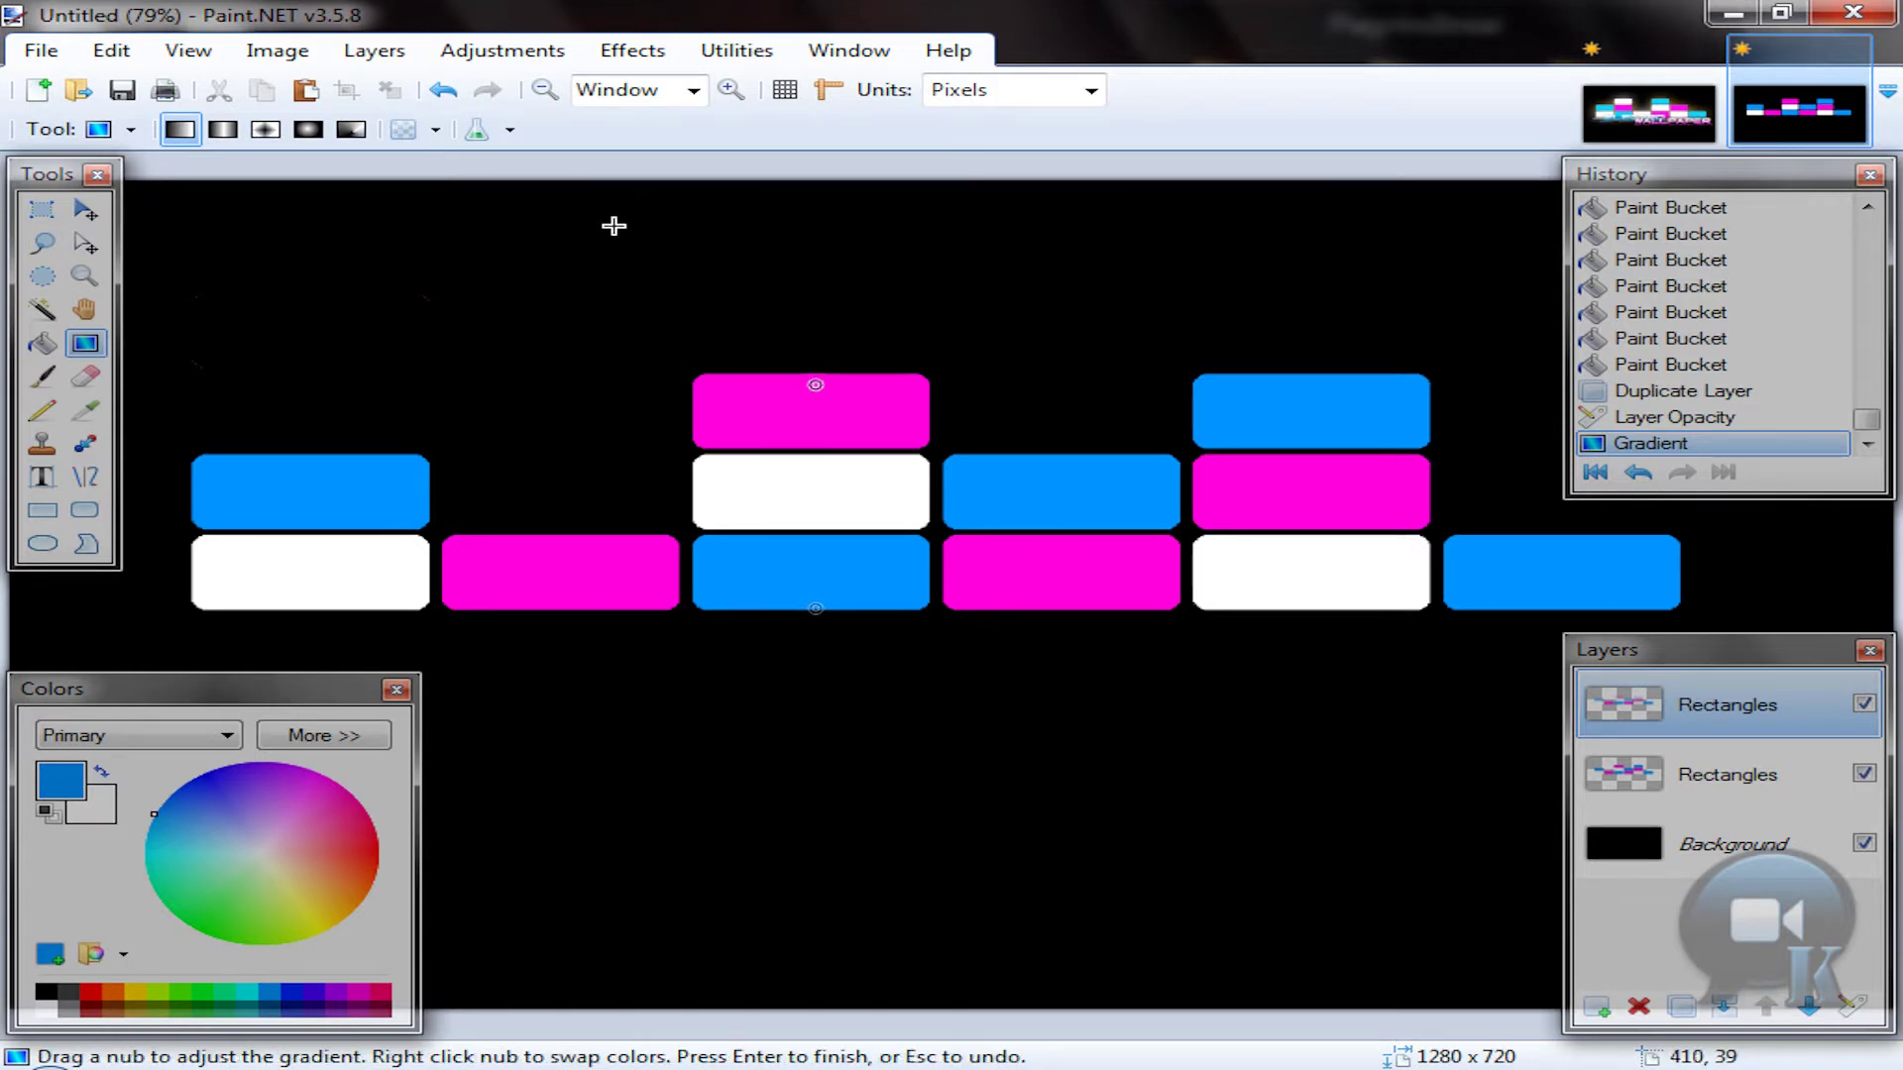
{"action": "key", "text": "Return"}
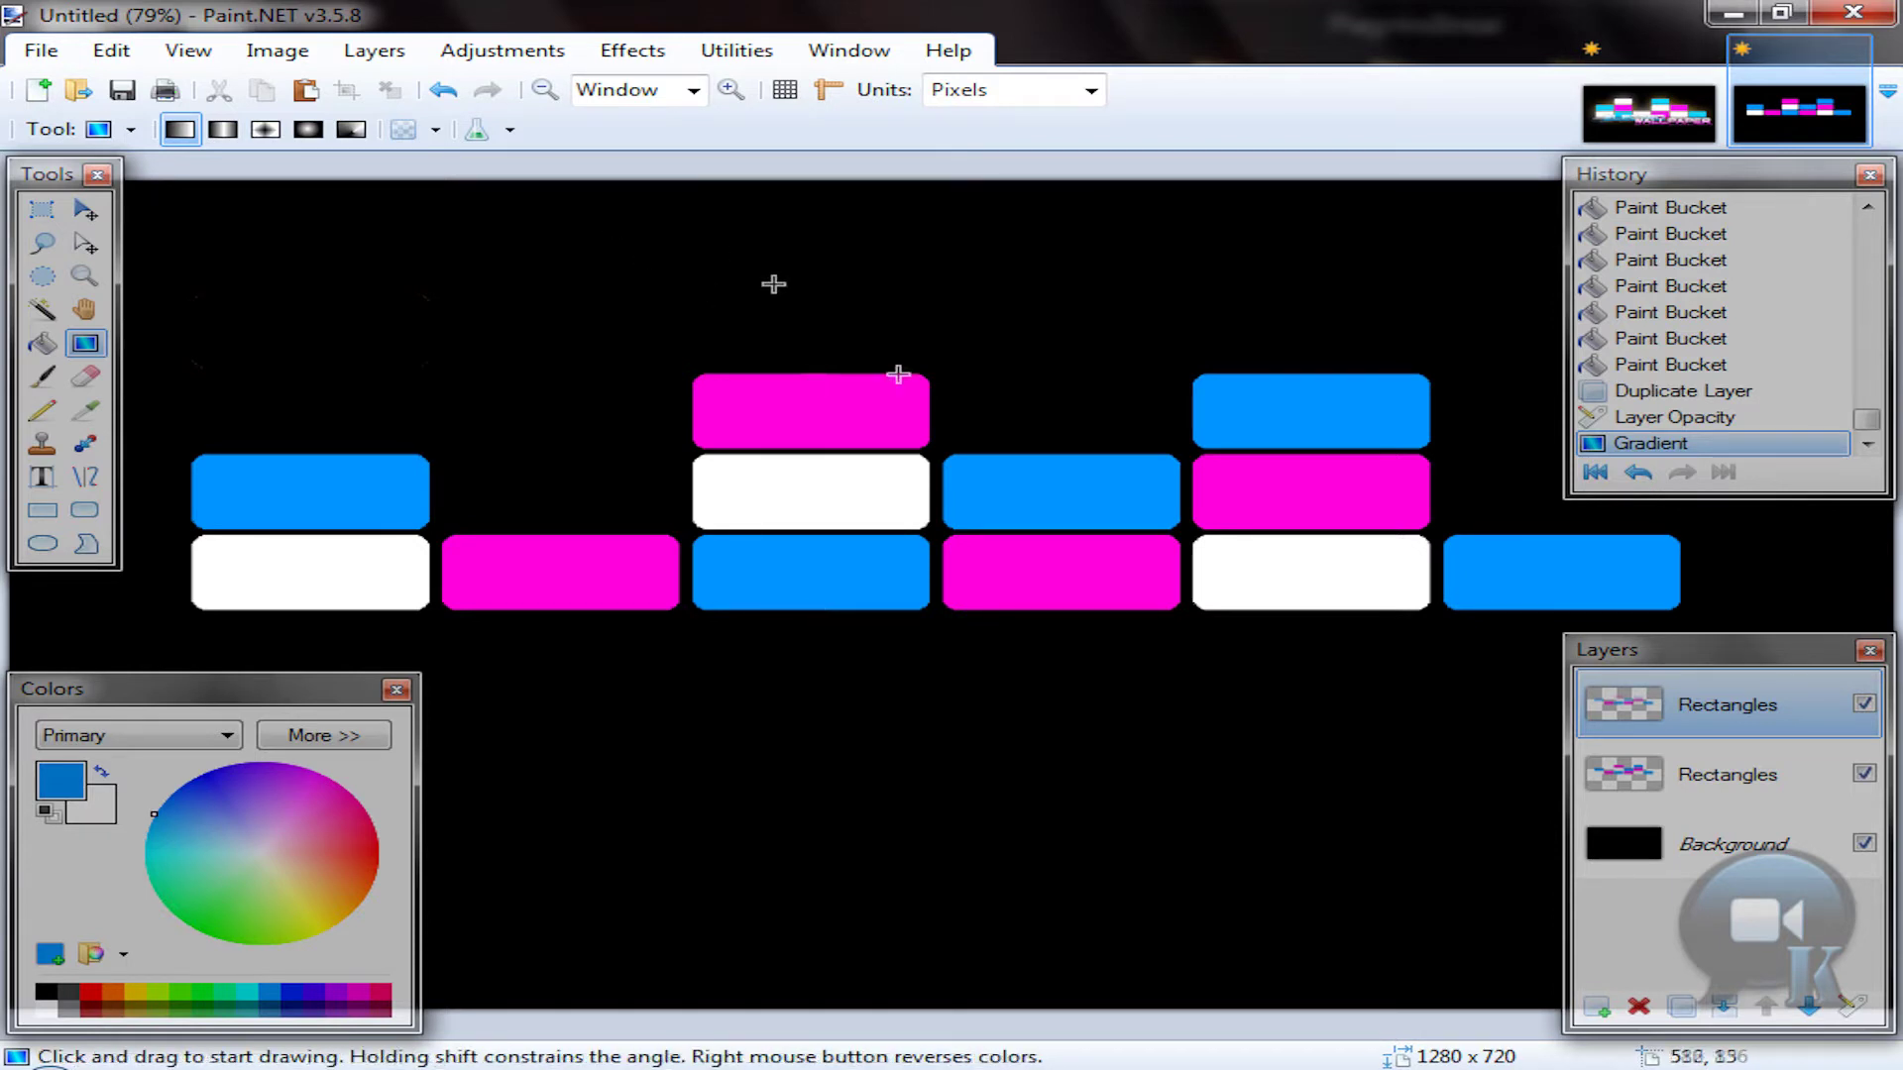
Step: Flip the copied layer vertically and bring up its Rotate / Zoom settings
{"action": "left_click", "coordinate": [369, 55]}
{"action": "left_click", "coordinate": [426, 285]}
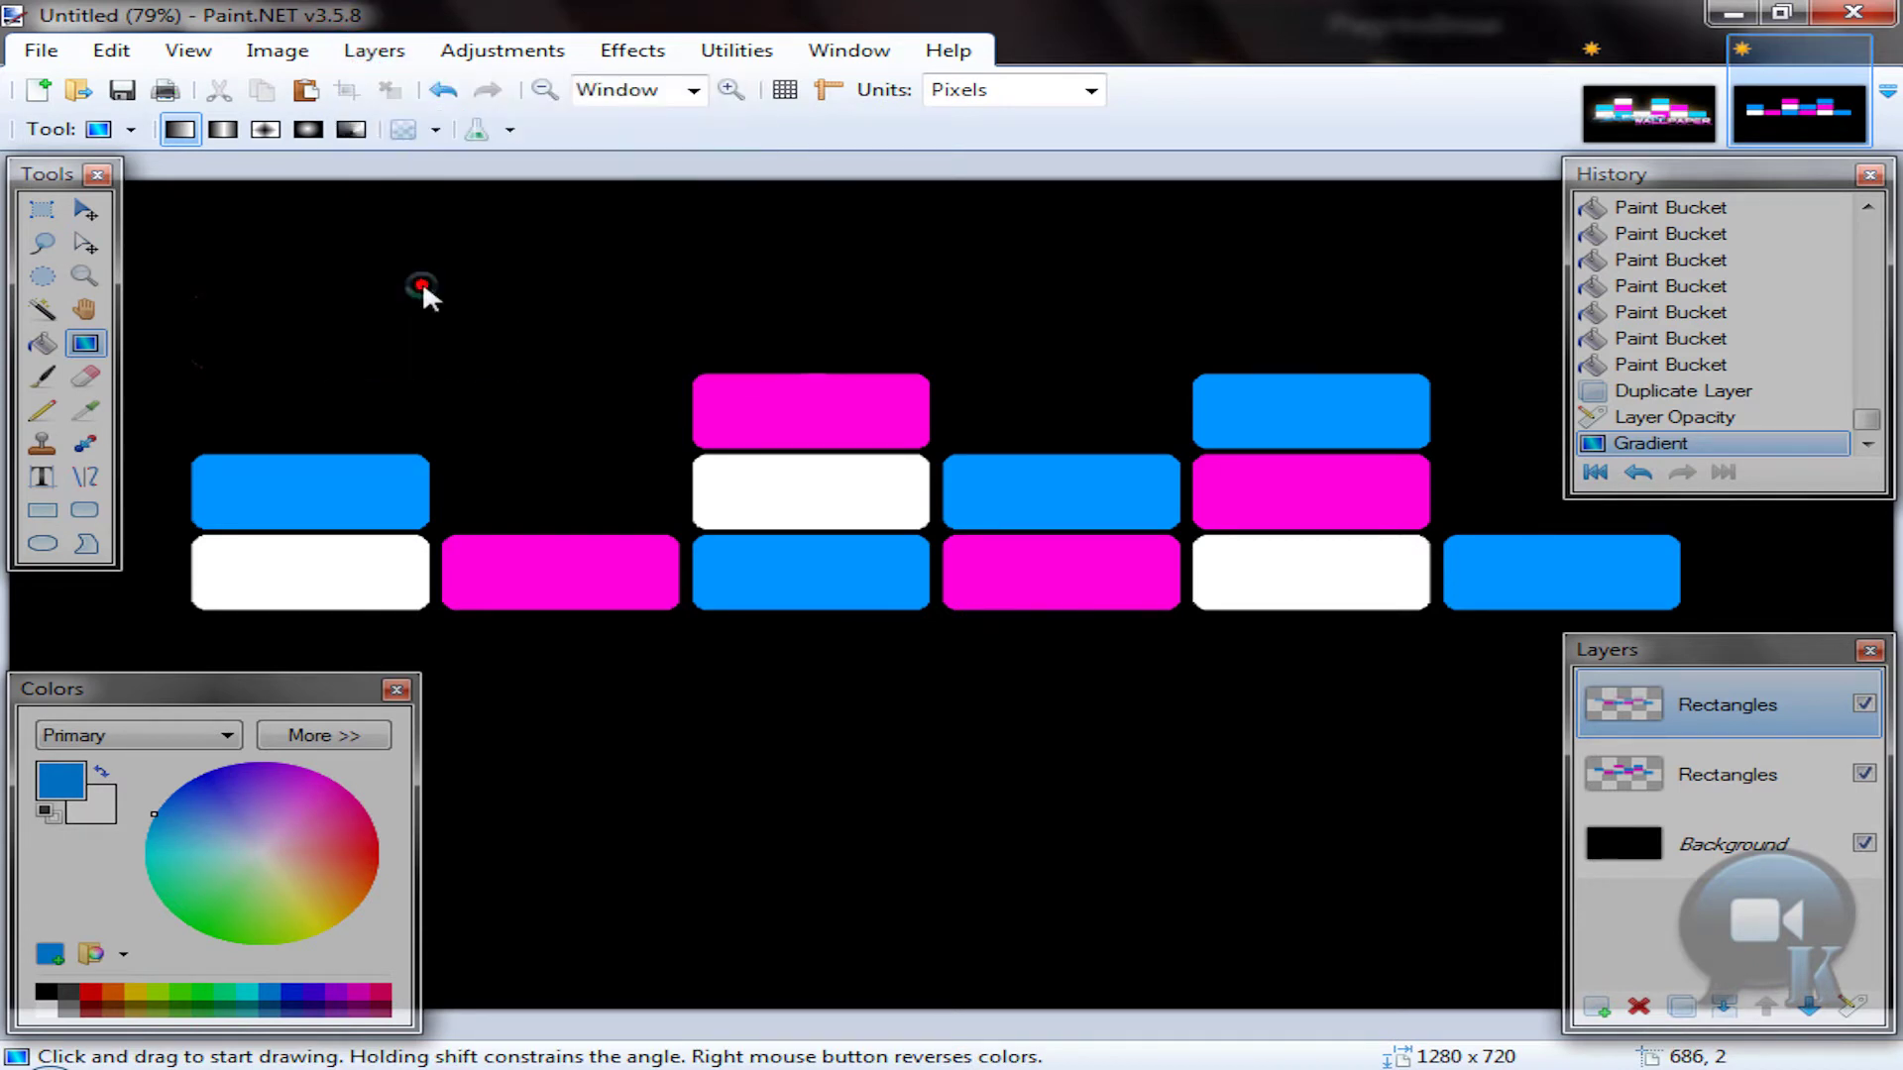
{"action": "left_click", "coordinate": [278, 50]}
{"action": "mouse_move", "coordinate": [375, 51]}
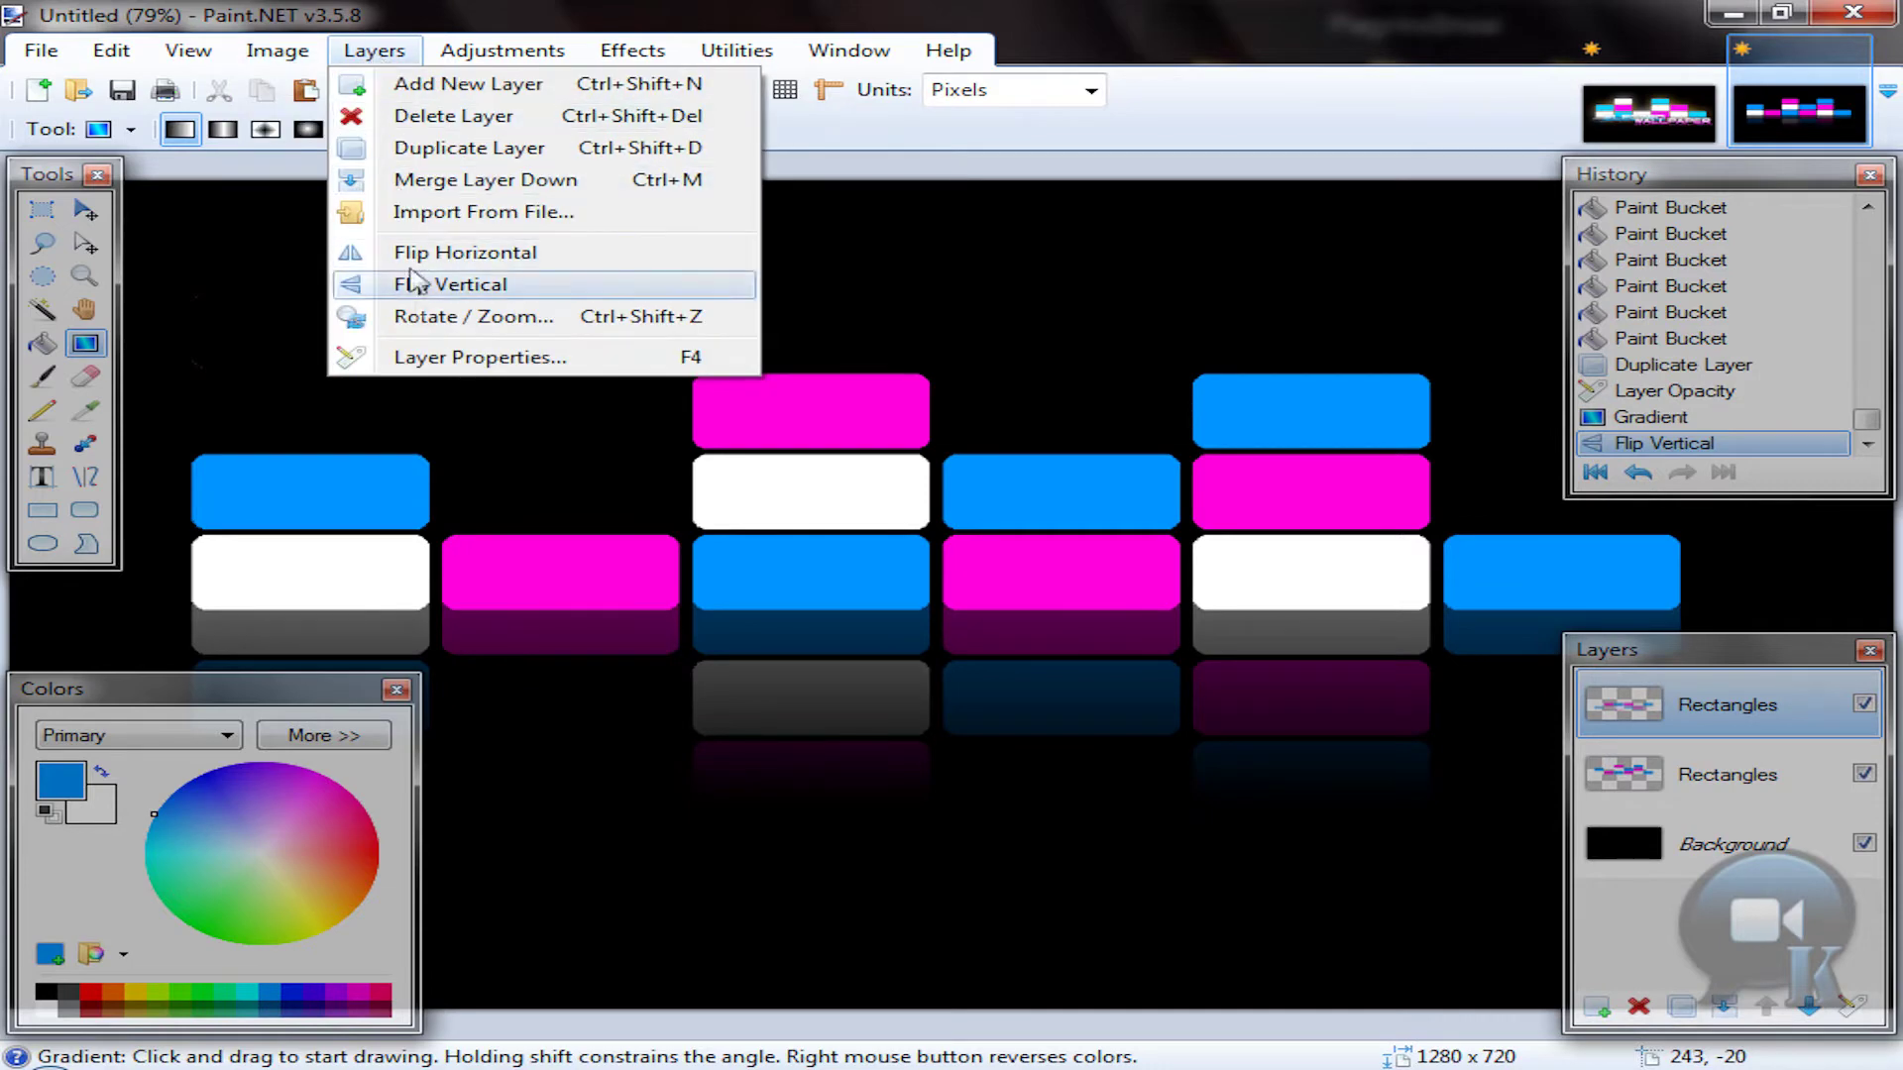
{"action": "left_click", "coordinate": [426, 317]}
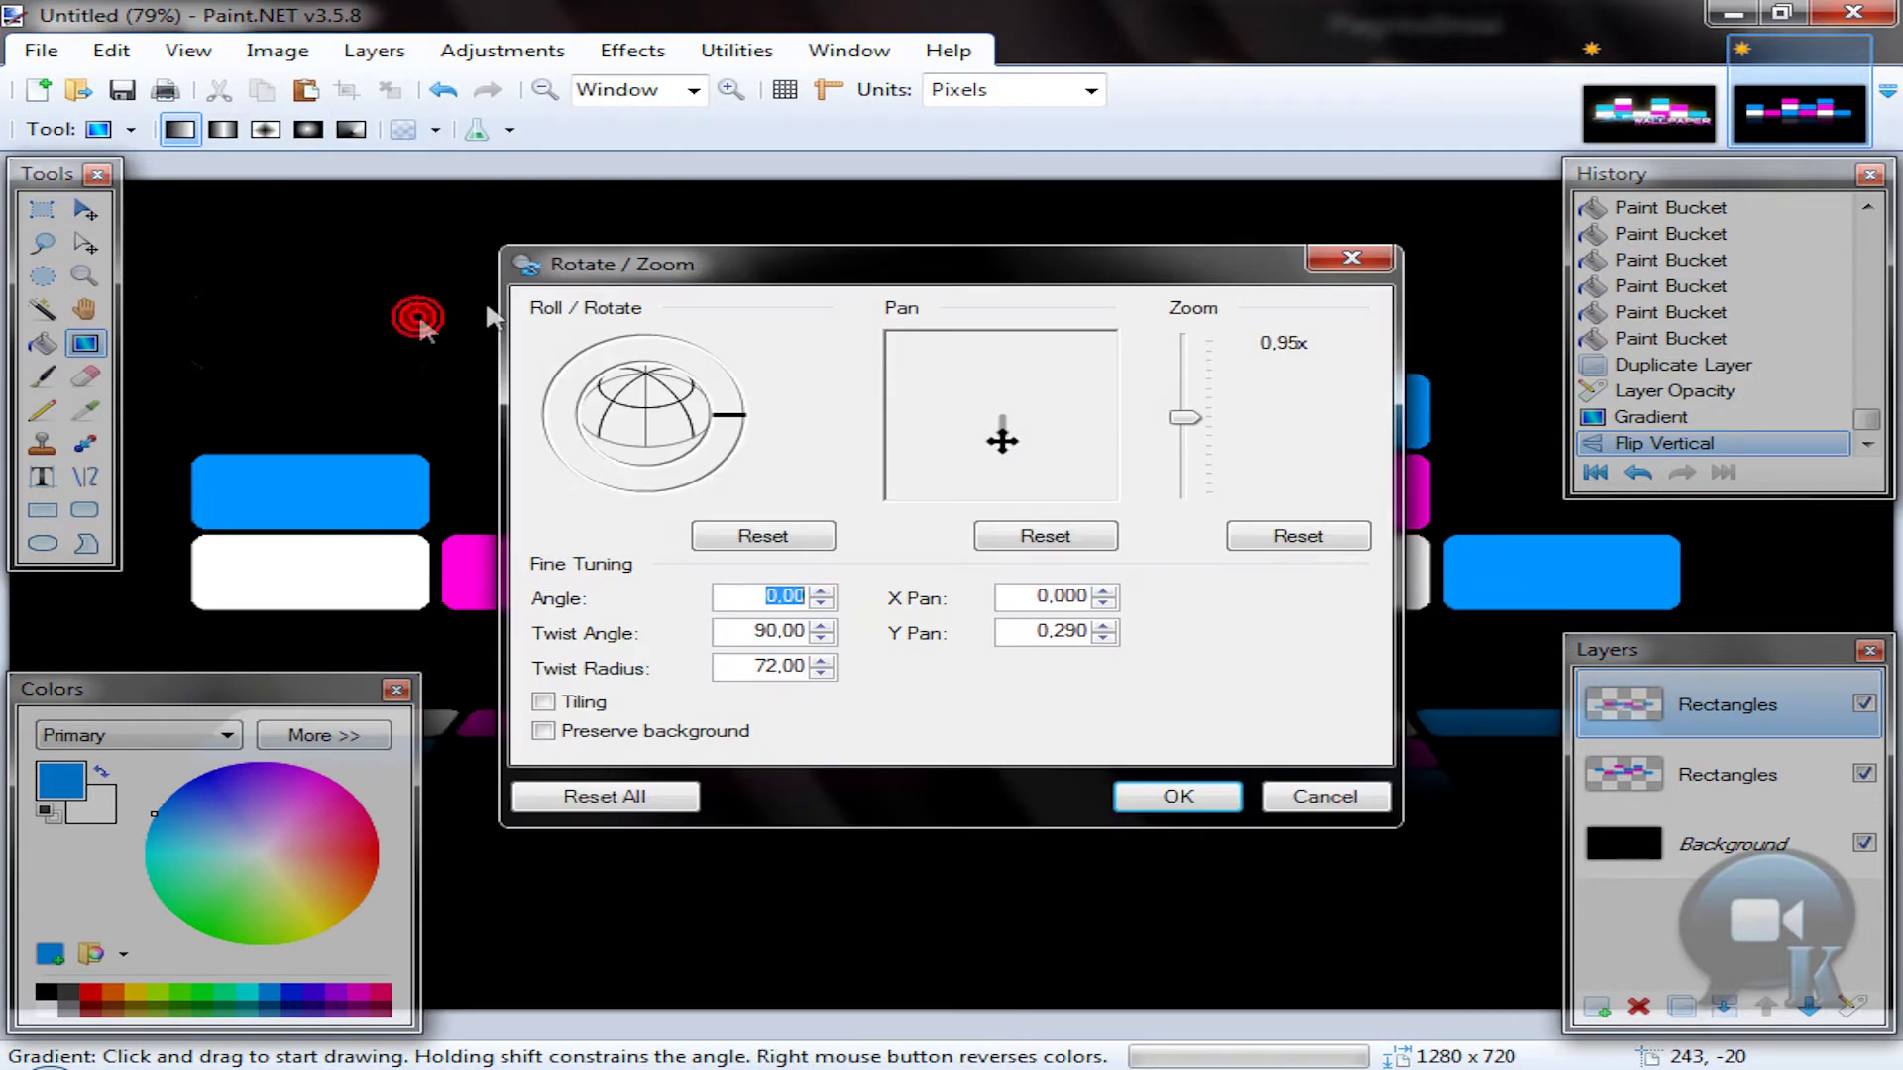
Step: Move the Rotate / Zoom dialog aside, reset the pan, and edit the twist angle
{"action": "left_click_drag", "start_coordinate": [635, 262], "coordinate": [1021, 270]}
{"action": "left_click", "coordinate": [1433, 535]}
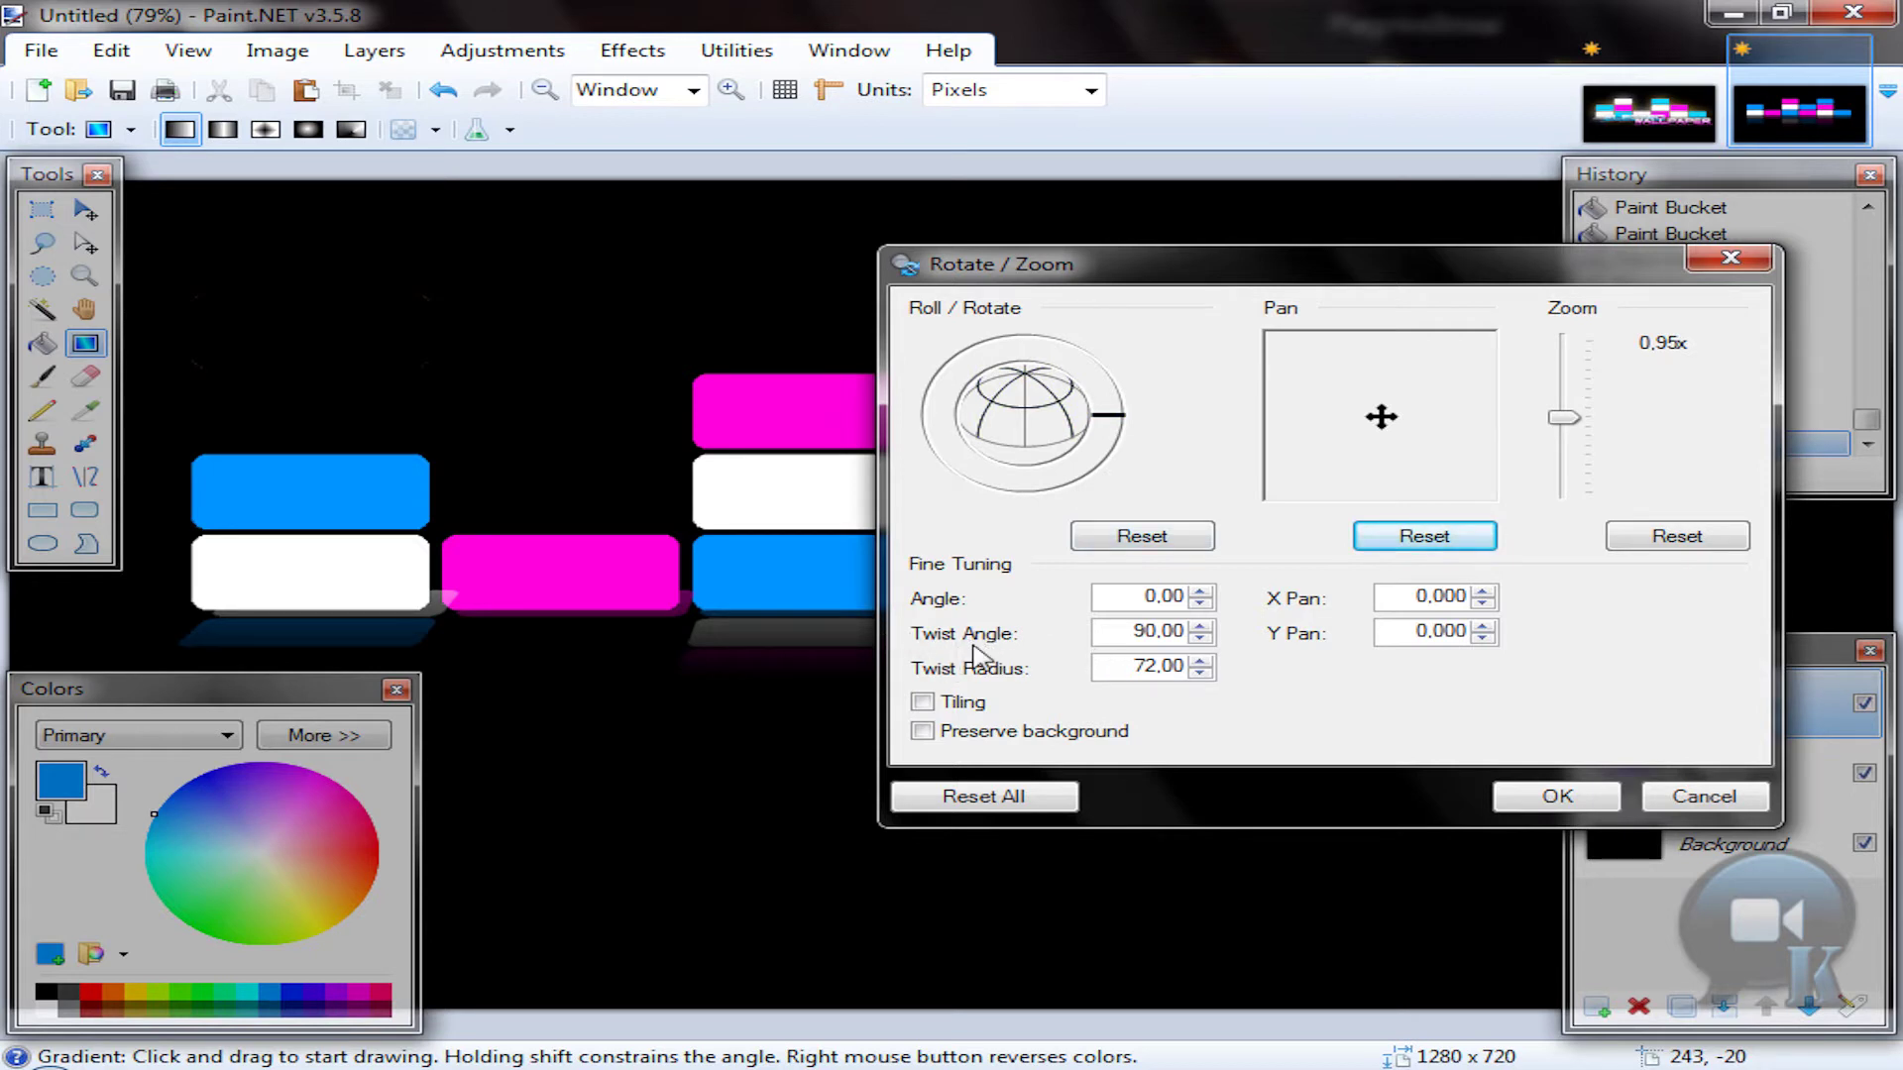
{"action": "double_click", "coordinate": [1130, 632]}
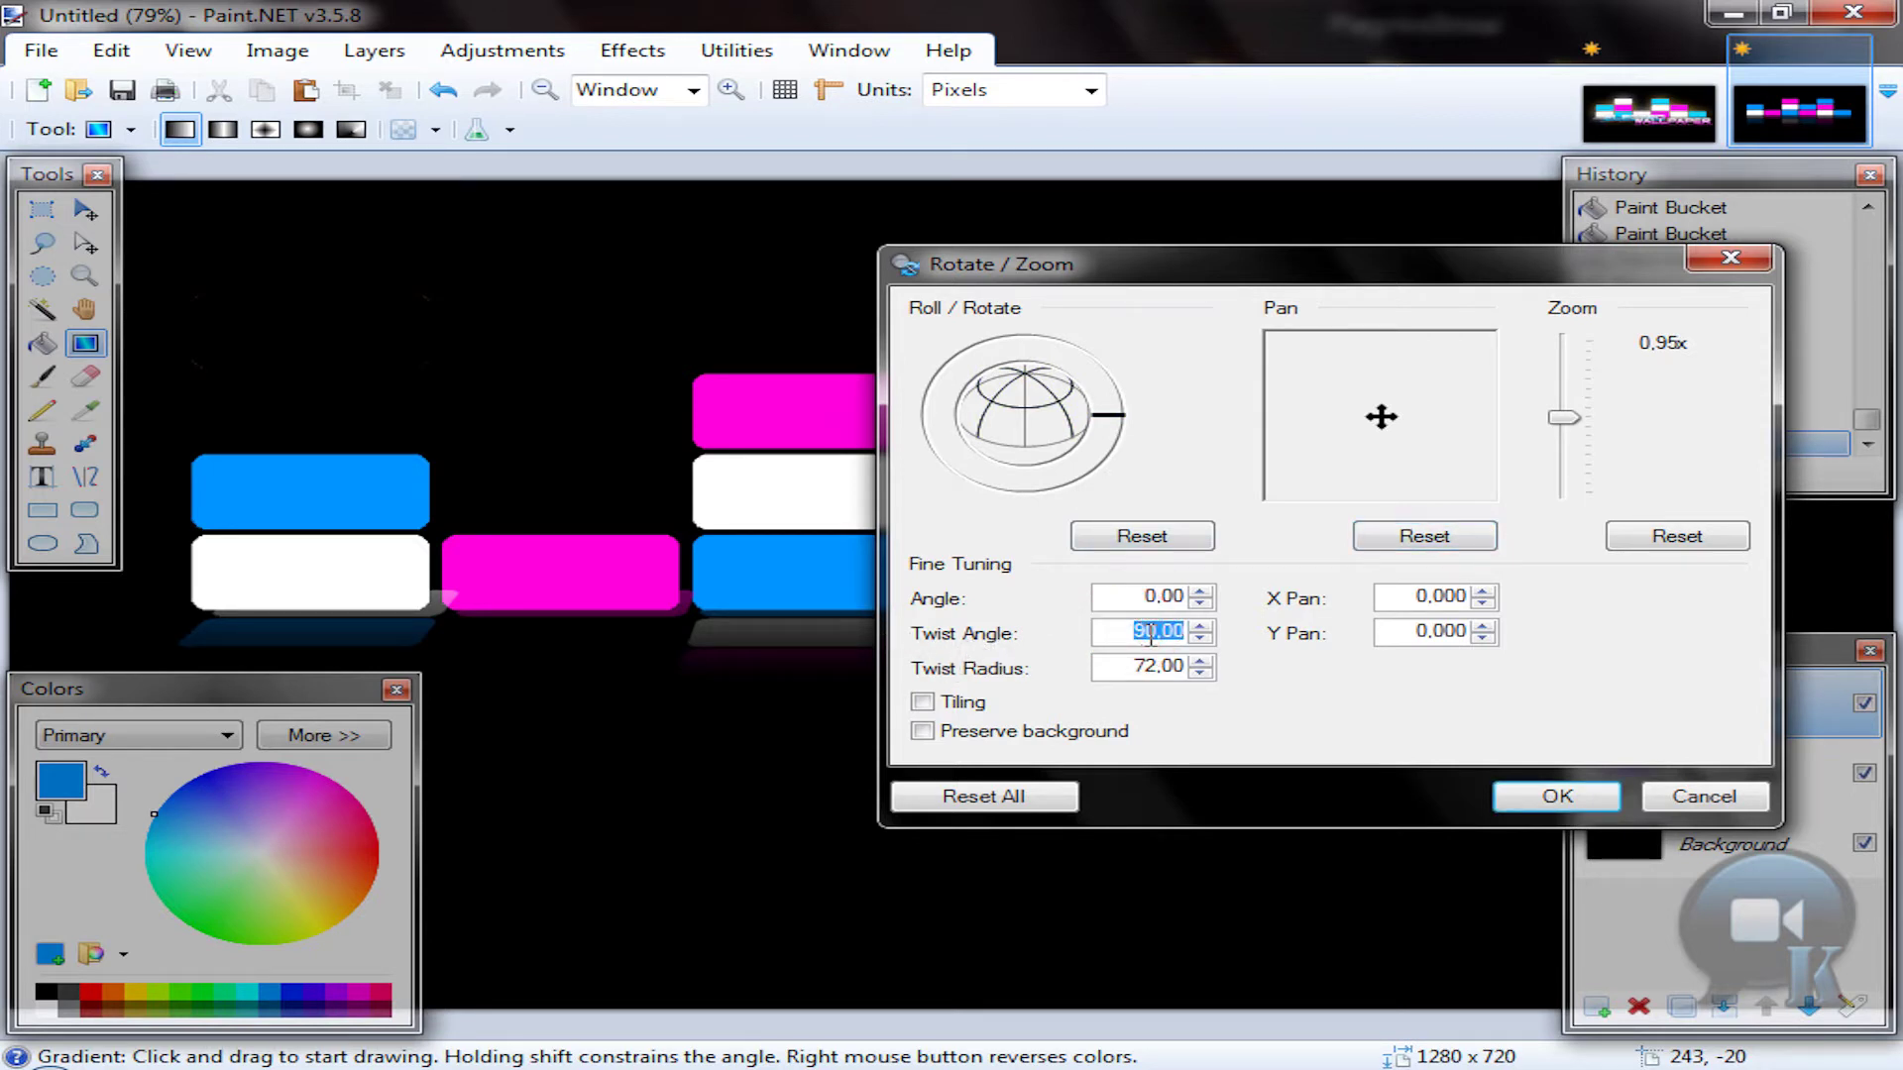
{"action": "left_click", "coordinate": [1117, 630]}
Step: Raise the vertical pan to 0.060, enlarge the zoom slightly, and apply the tilt
{"action": "left_click", "coordinate": [1483, 625]}
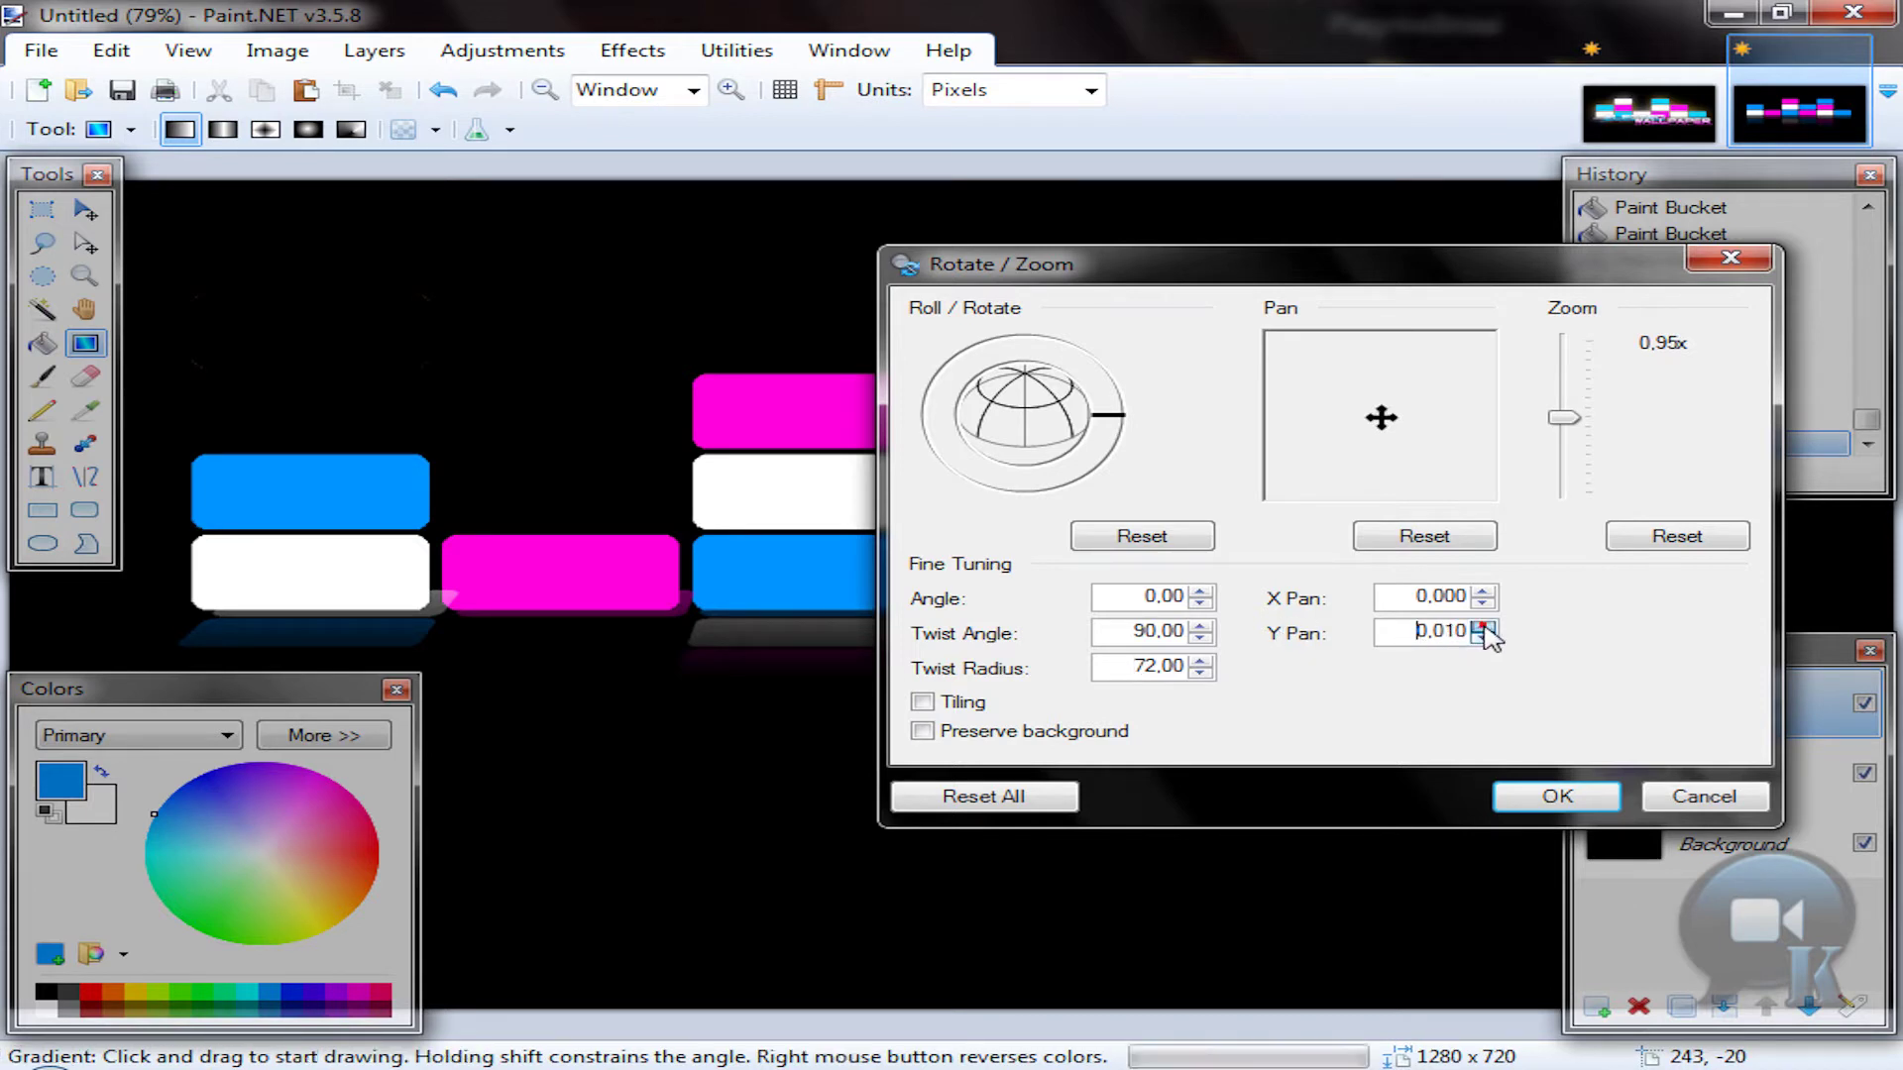
{"action": "left_click", "coordinate": [1482, 625]}
{"action": "left_click", "coordinate": [1482, 625]}
{"action": "left_click", "coordinate": [1483, 625]}
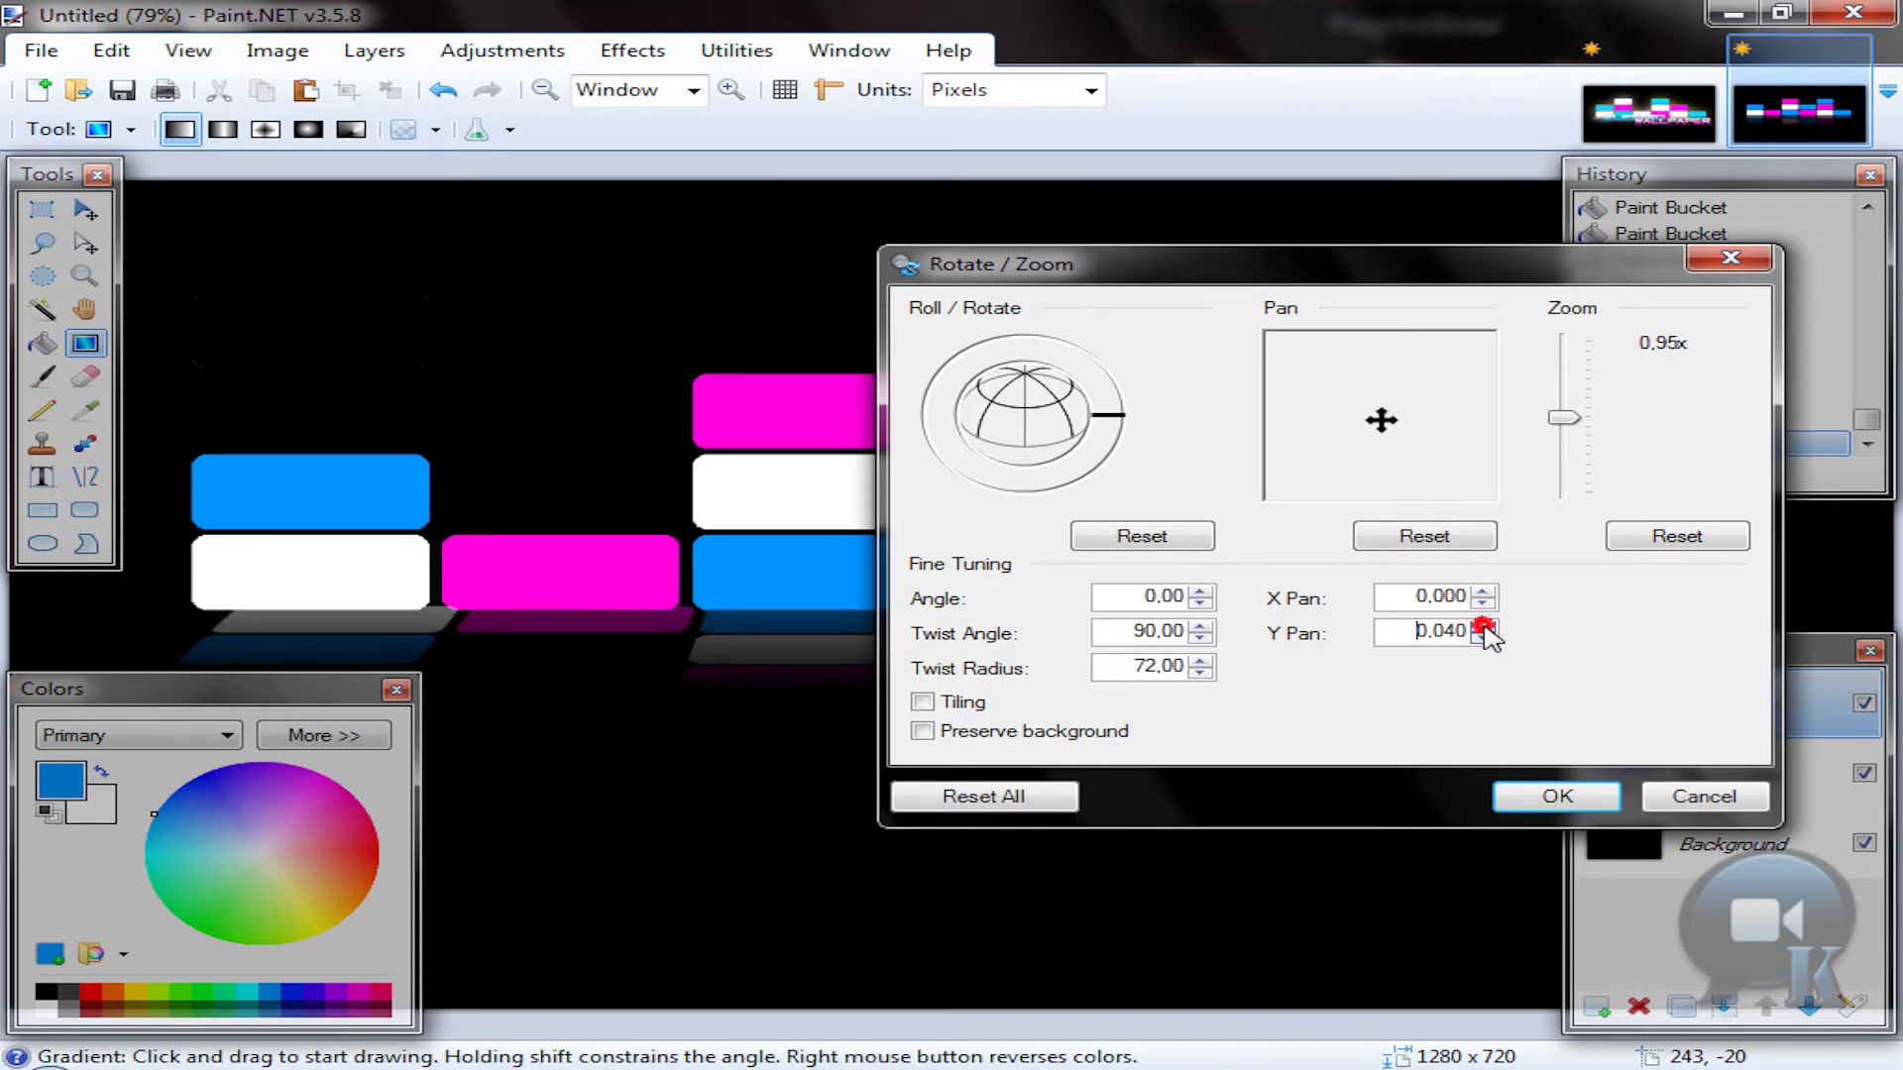
{"action": "left_click", "coordinate": [1482, 625]}
{"action": "left_click", "coordinate": [1482, 625]}
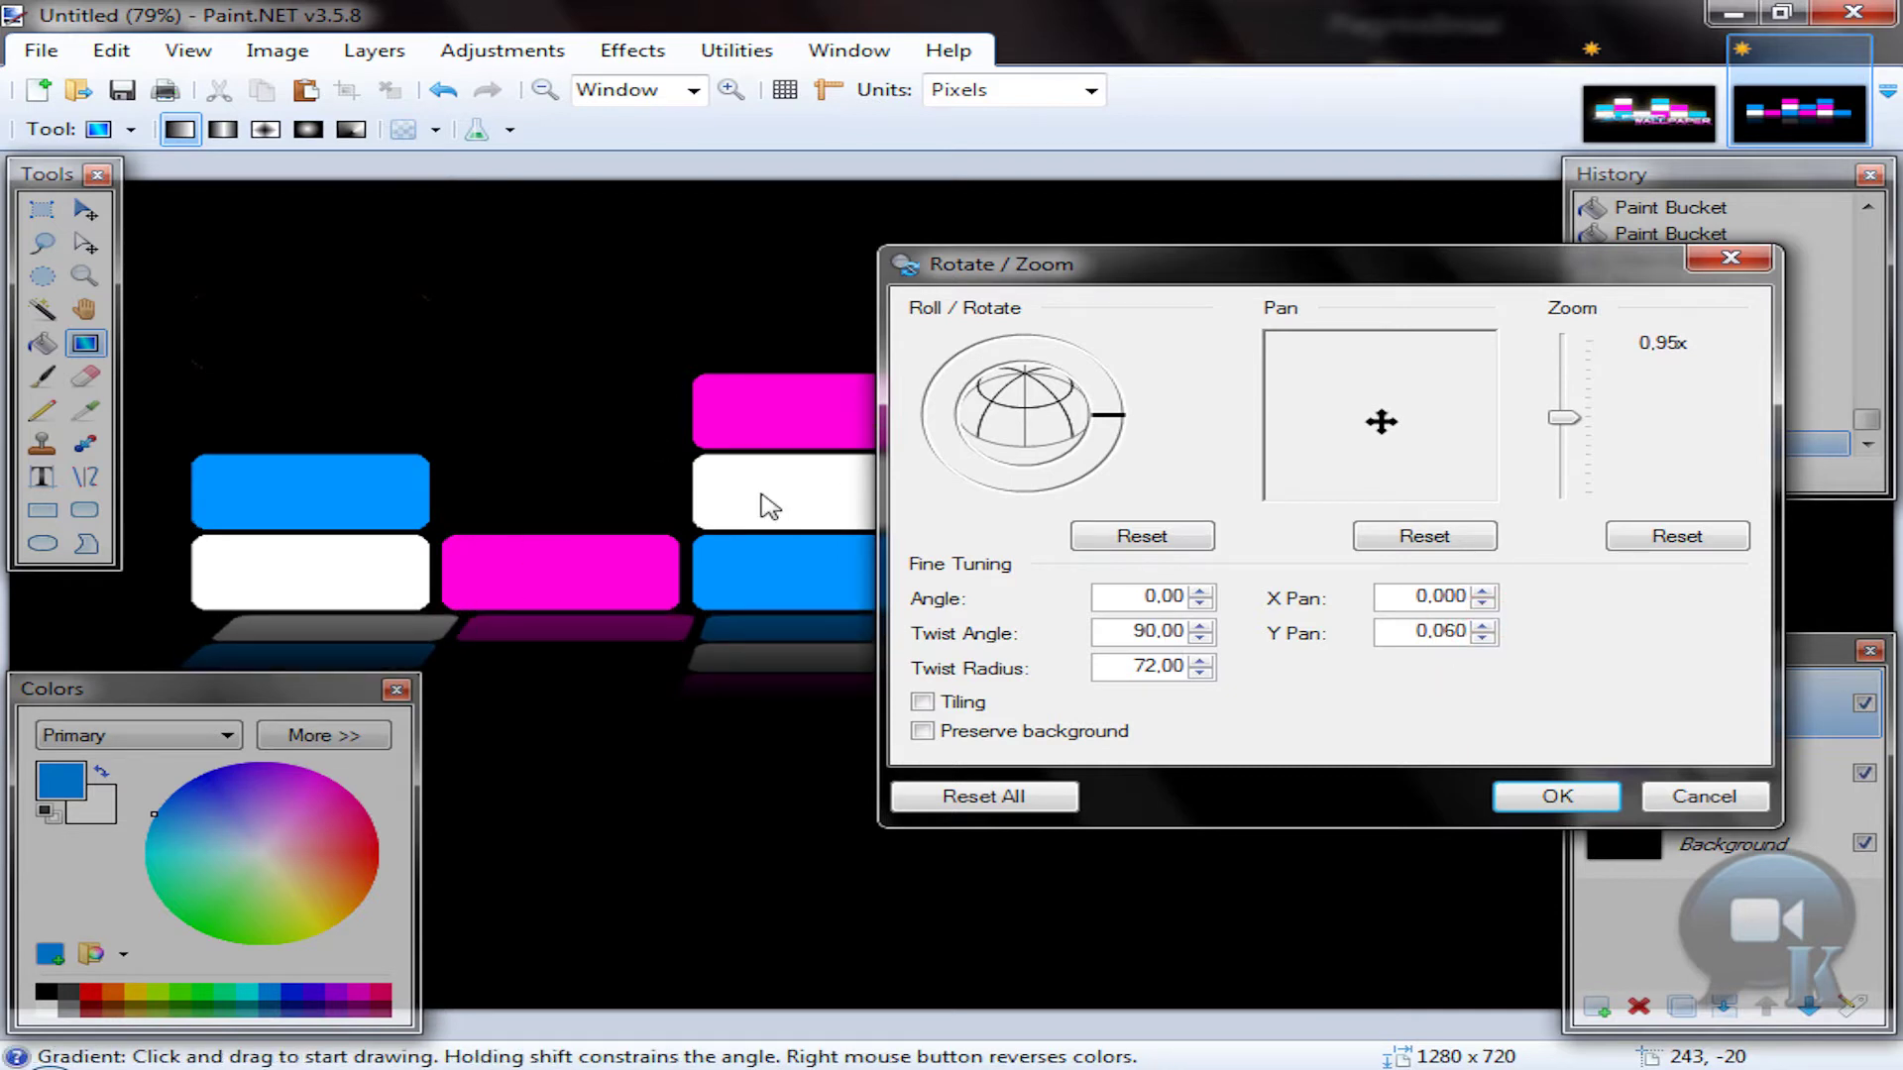
{"action": "left_click", "coordinate": [1558, 417]}
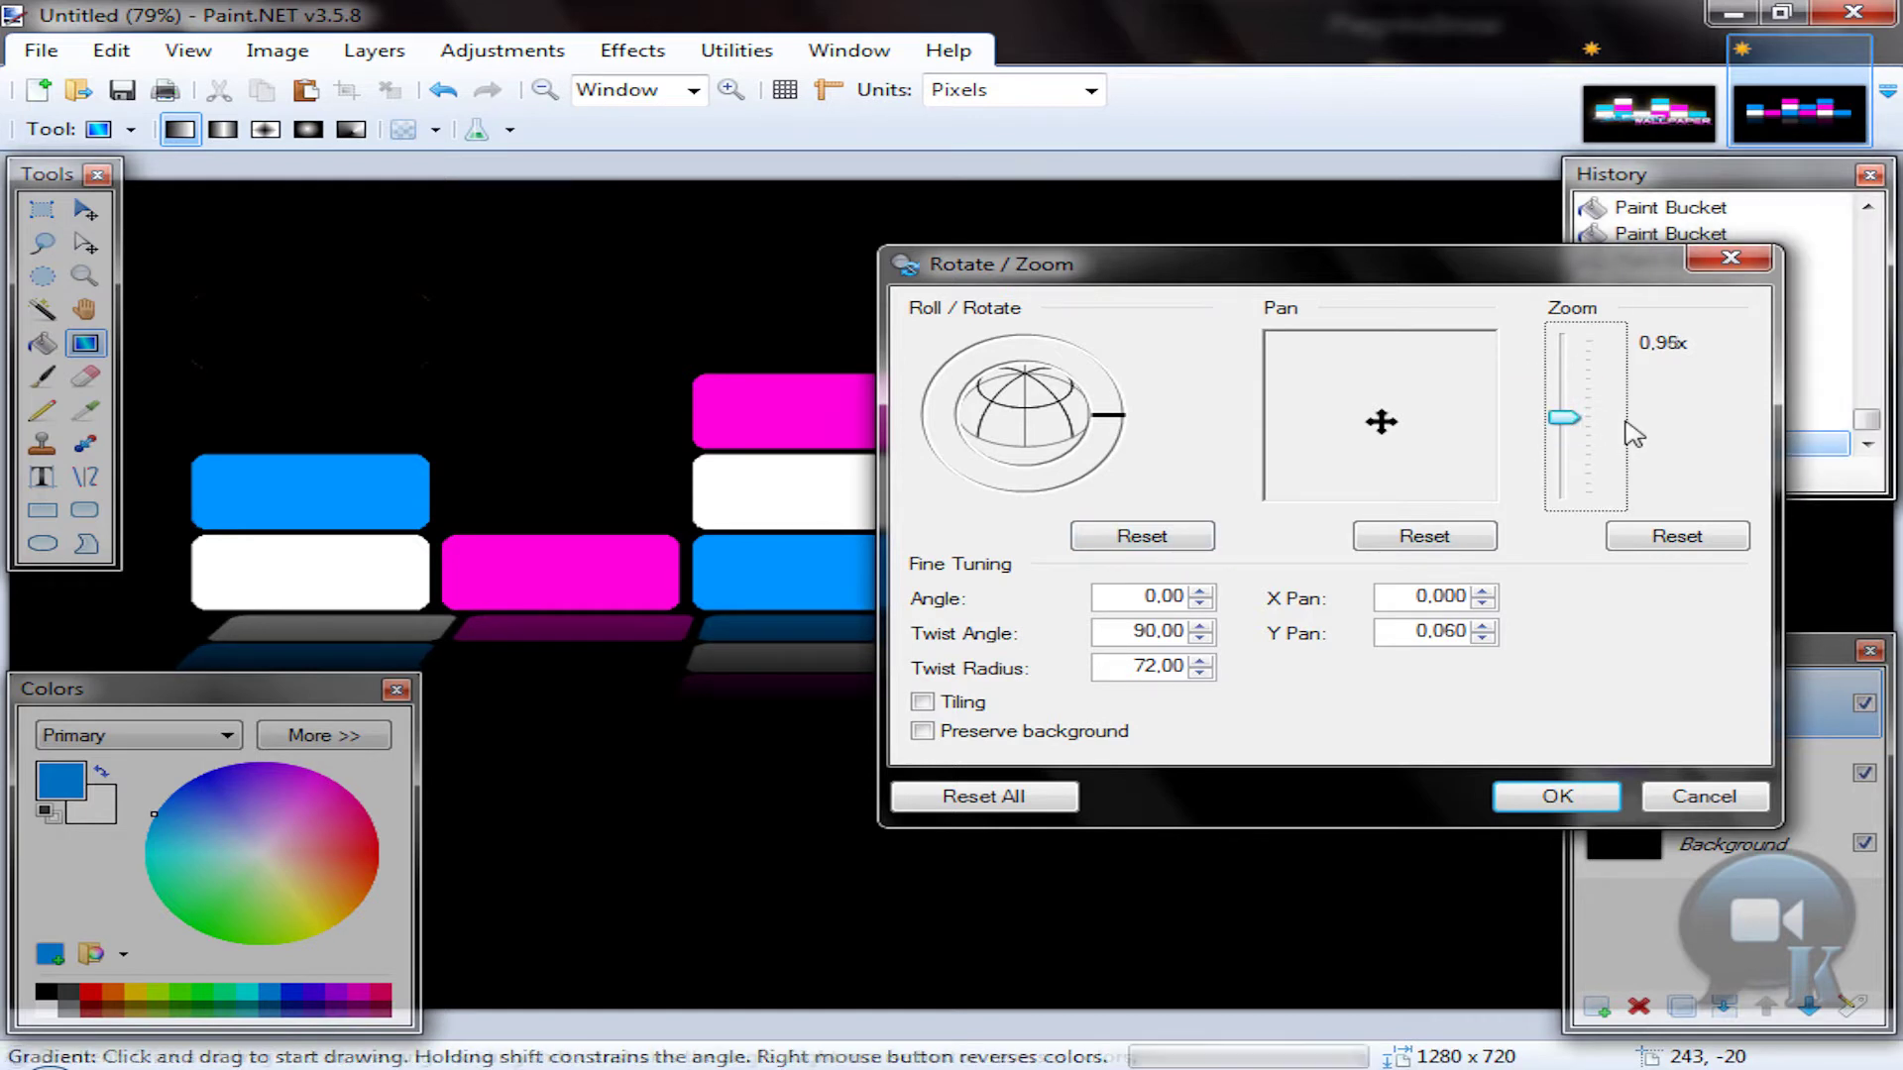
{"action": "scroll", "coordinate": [1633, 434], "scroll_direction": "up", "scroll_amount": 3}
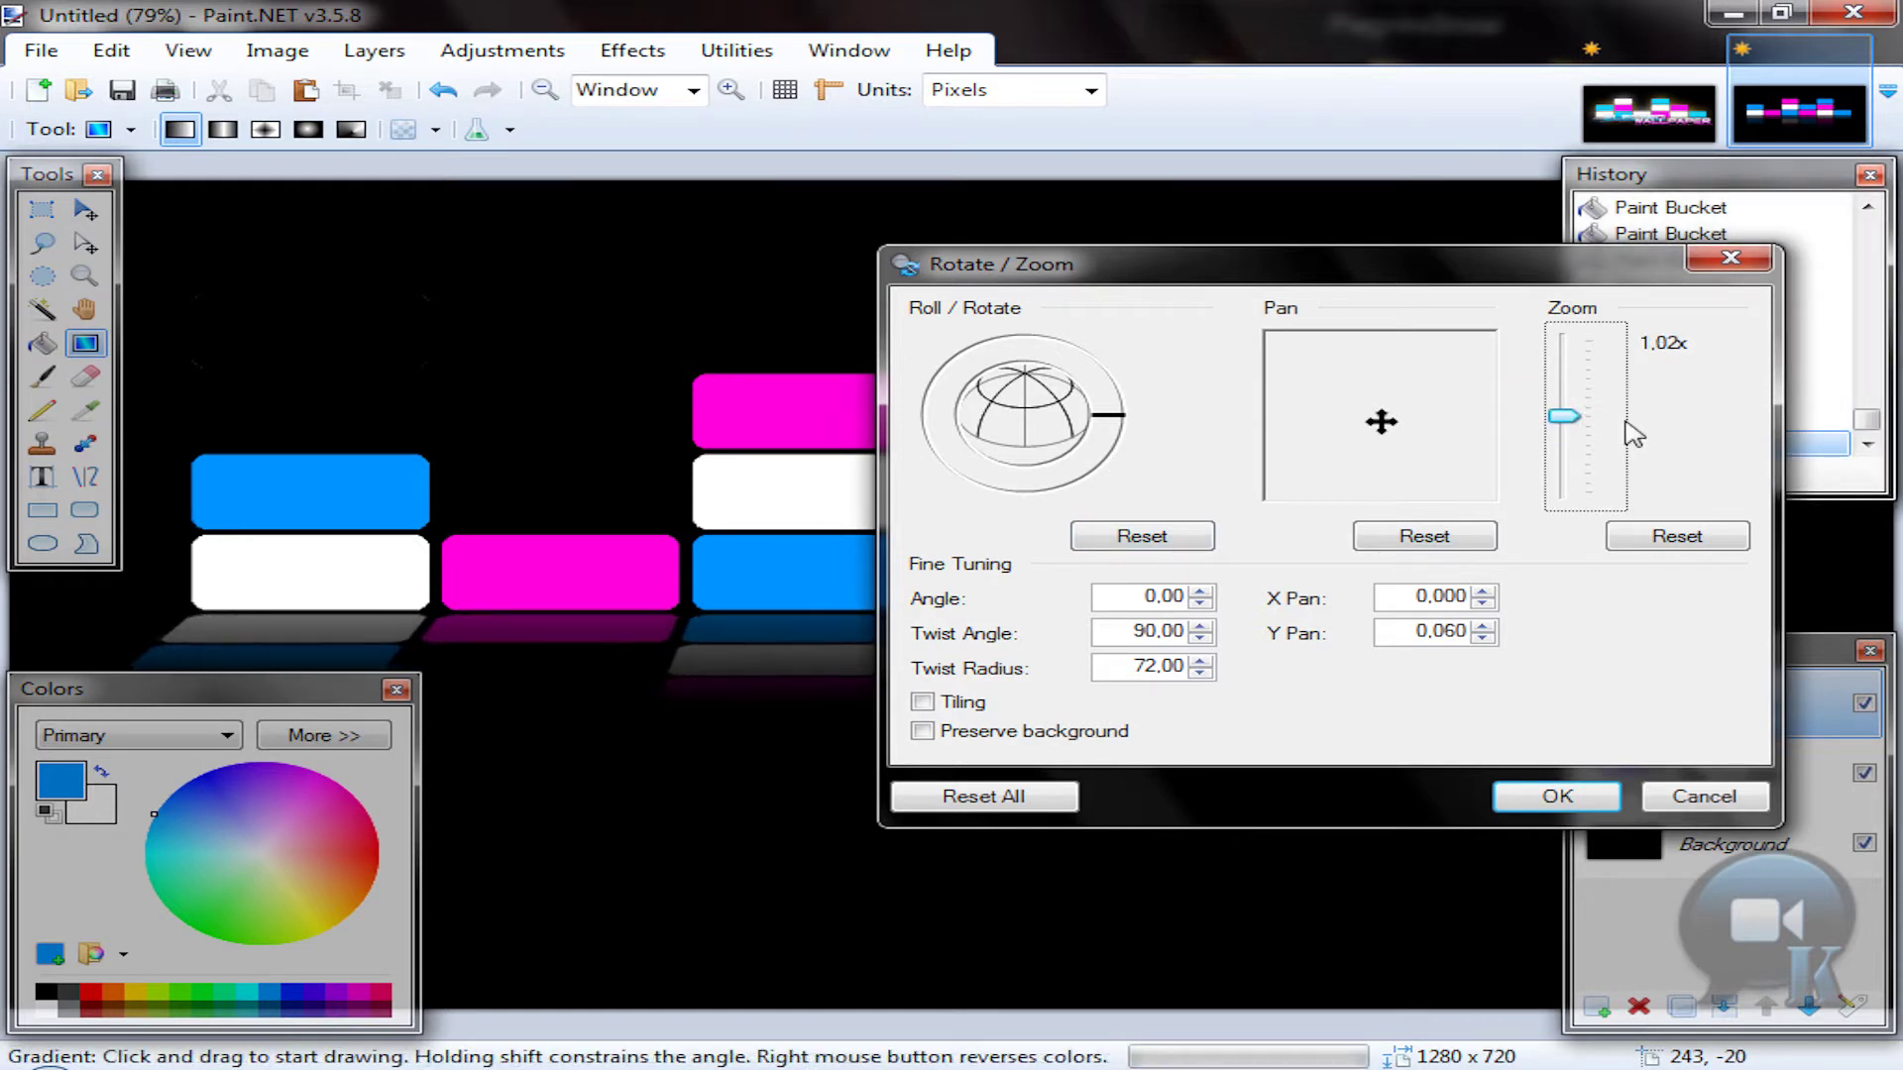
{"action": "scroll", "coordinate": [1633, 434], "scroll_direction": "up", "scroll_amount": 1}
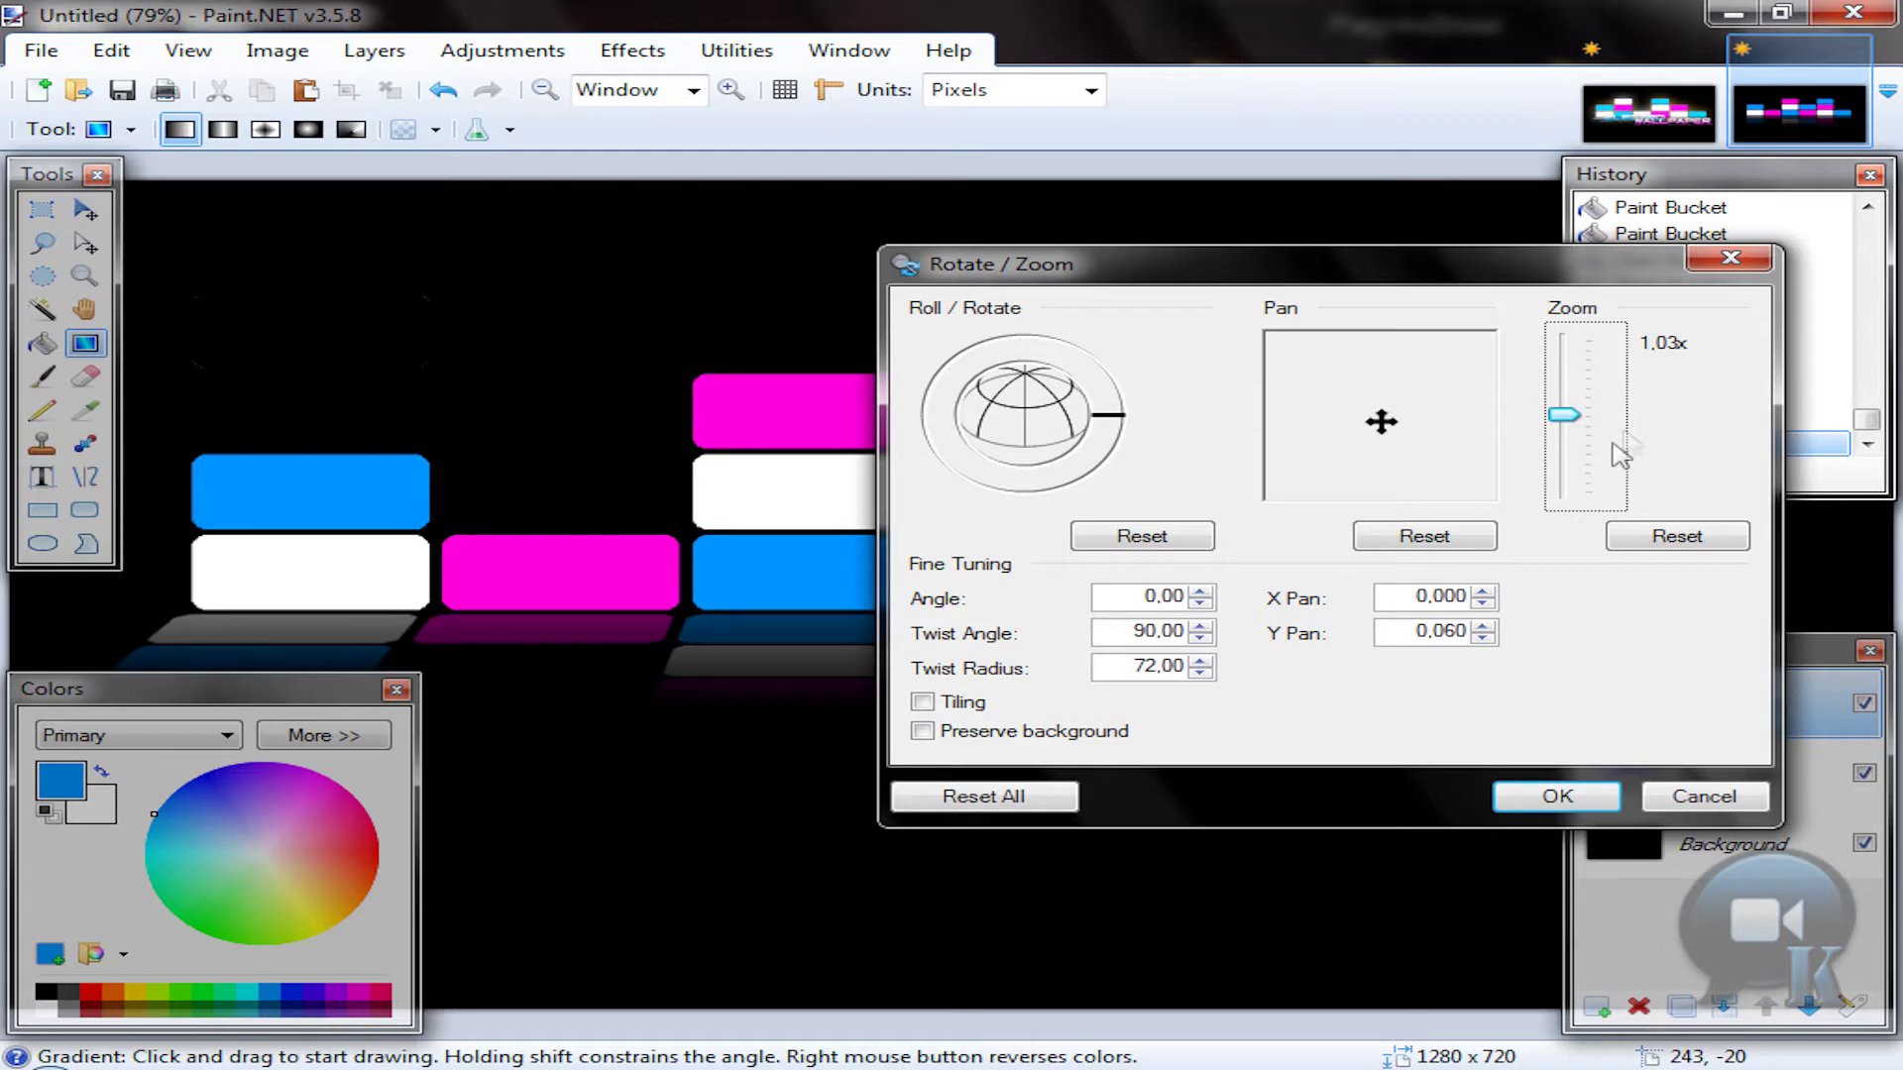
{"action": "left_click", "coordinate": [1577, 809]}
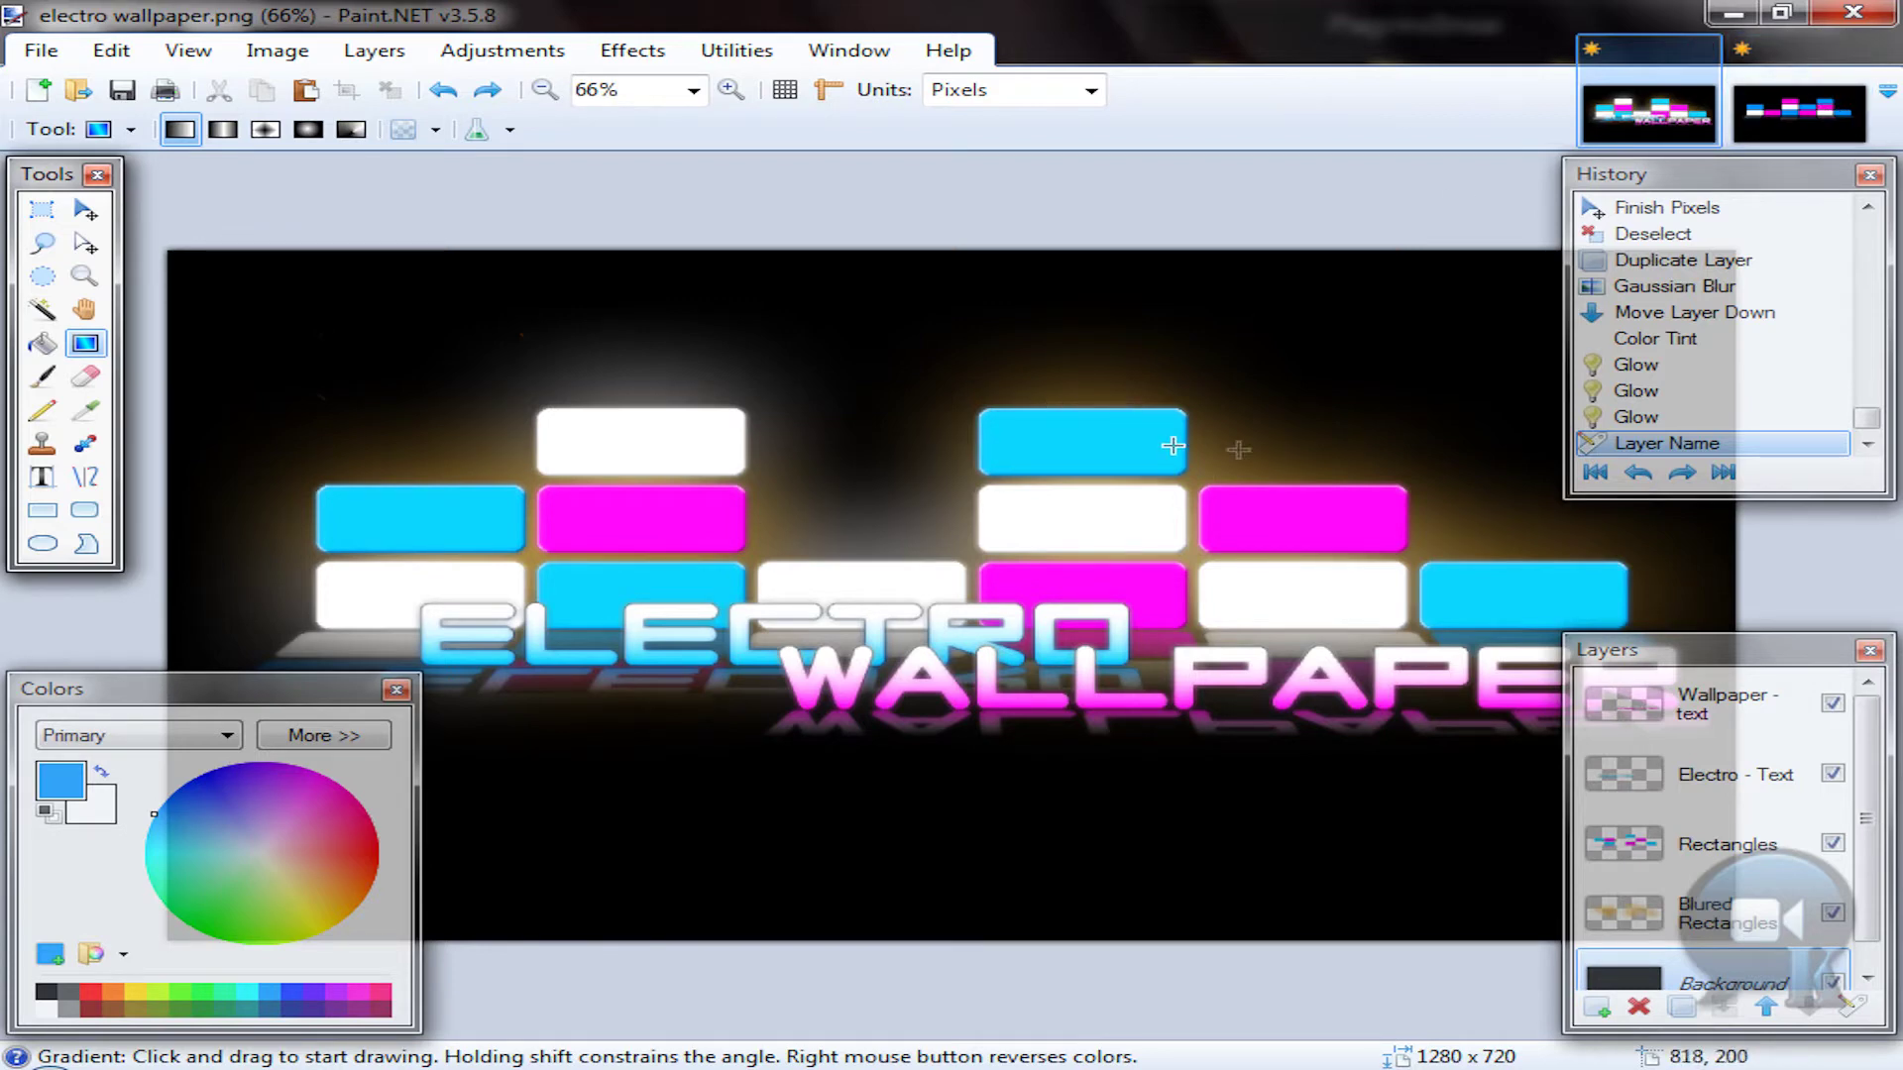
{"action": "left_click", "coordinate": [1799, 112]}
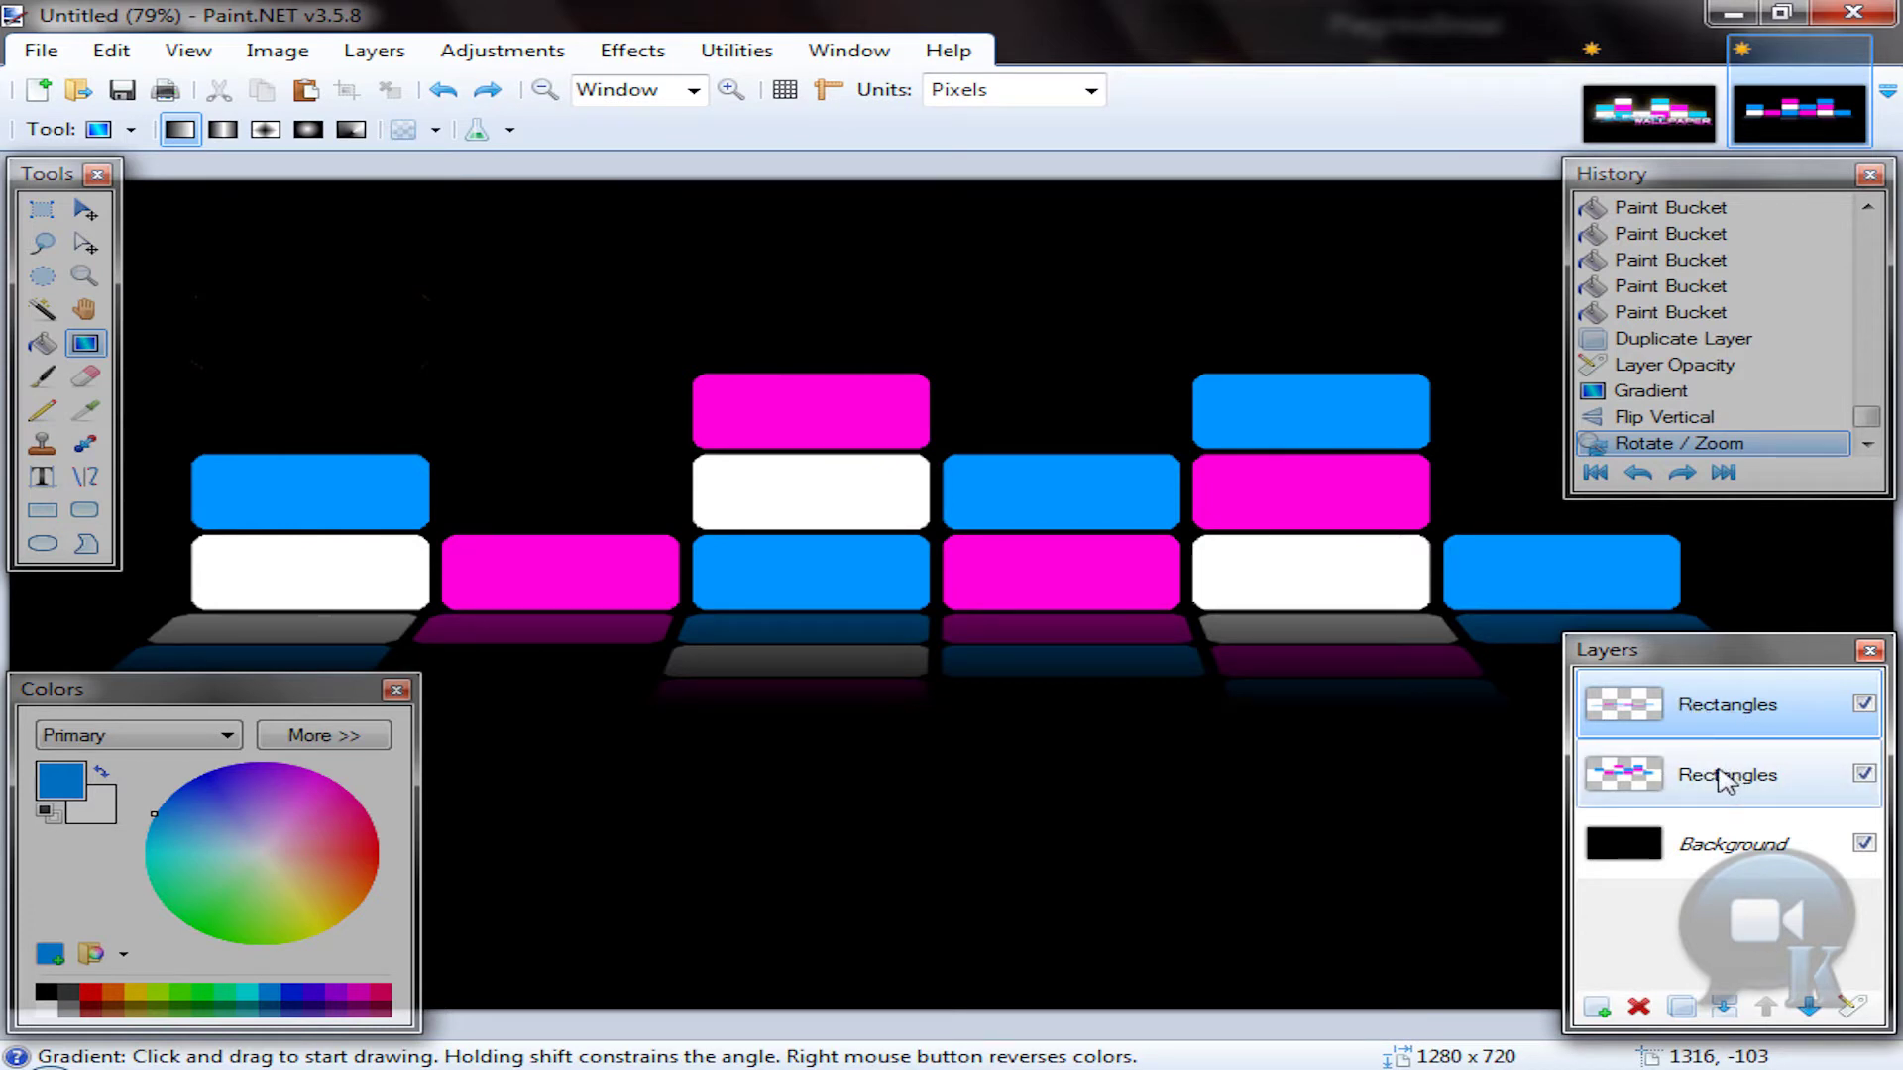
Step: On the lower Rectangles layer, Magic Wand-select the blue, white and magenta rectangles in Add (union) mode
{"action": "left_click", "coordinate": [1746, 782]}
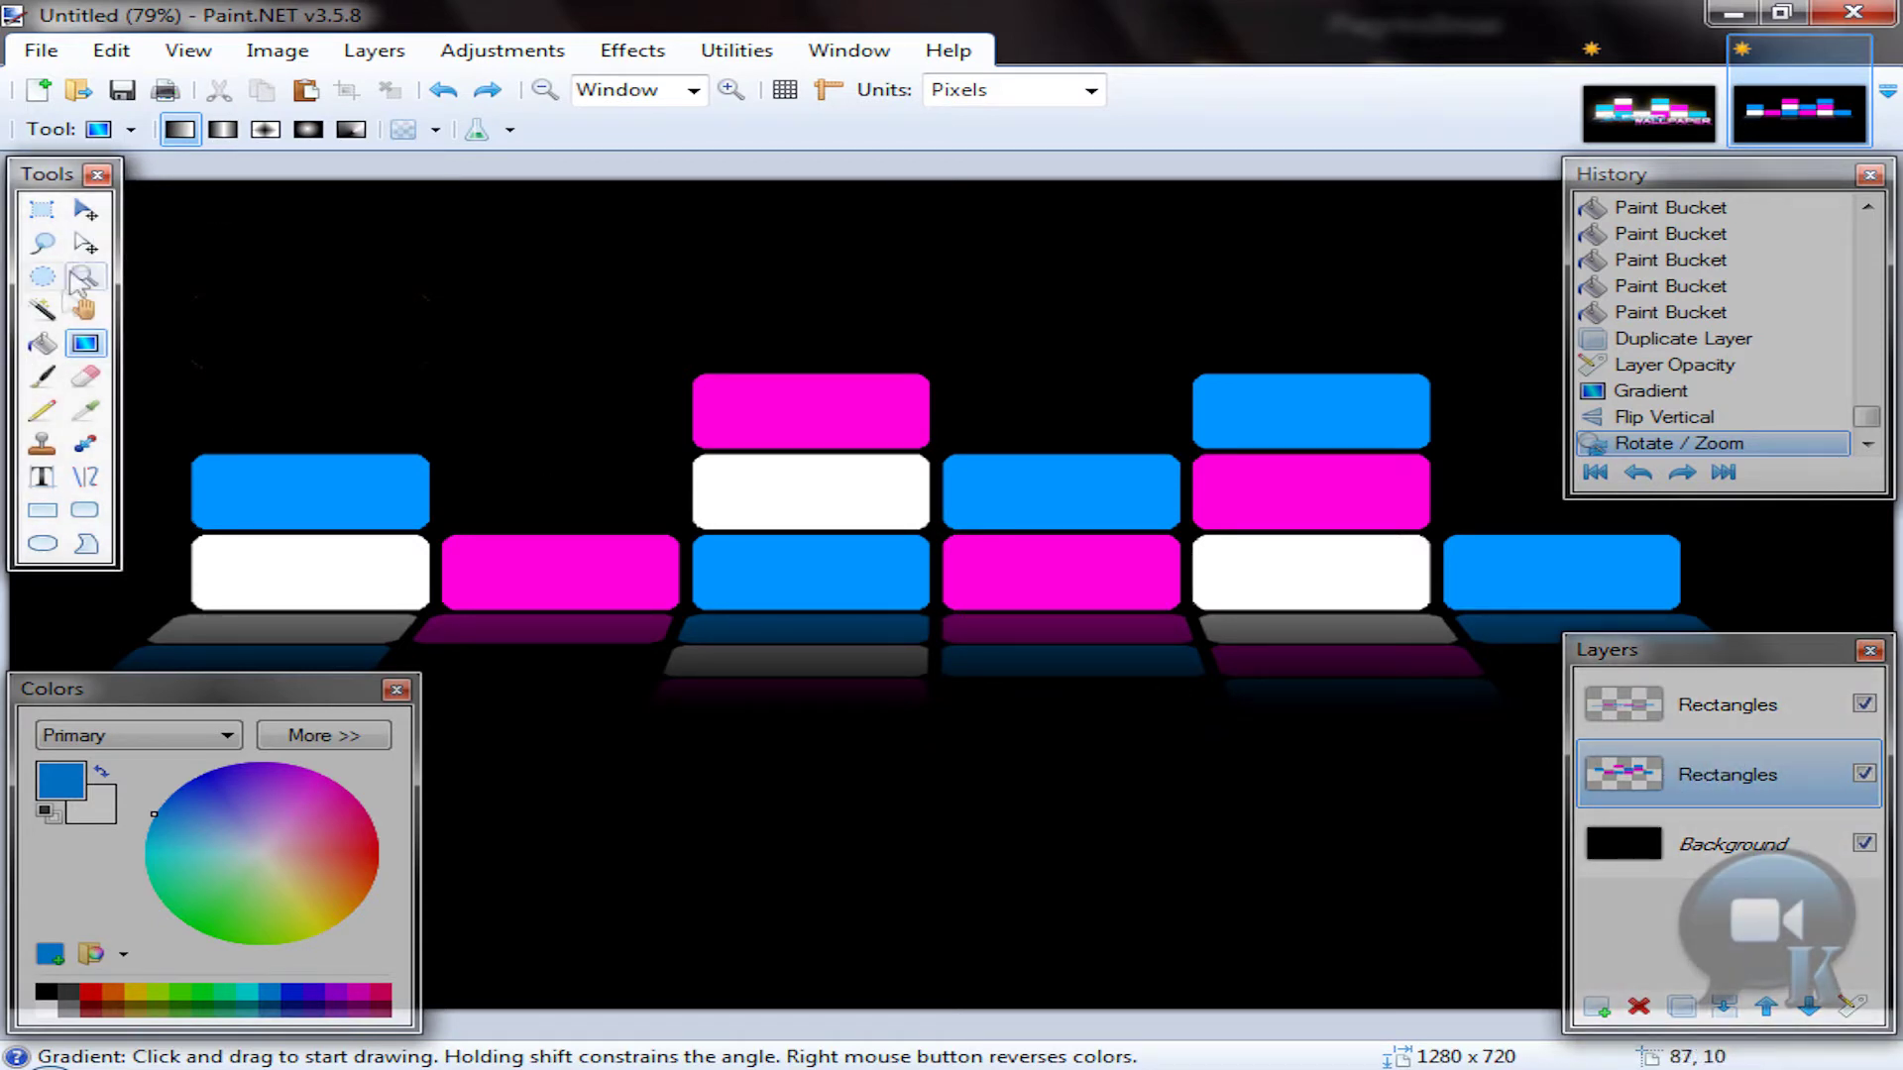
{"action": "left_click", "coordinate": [42, 309]}
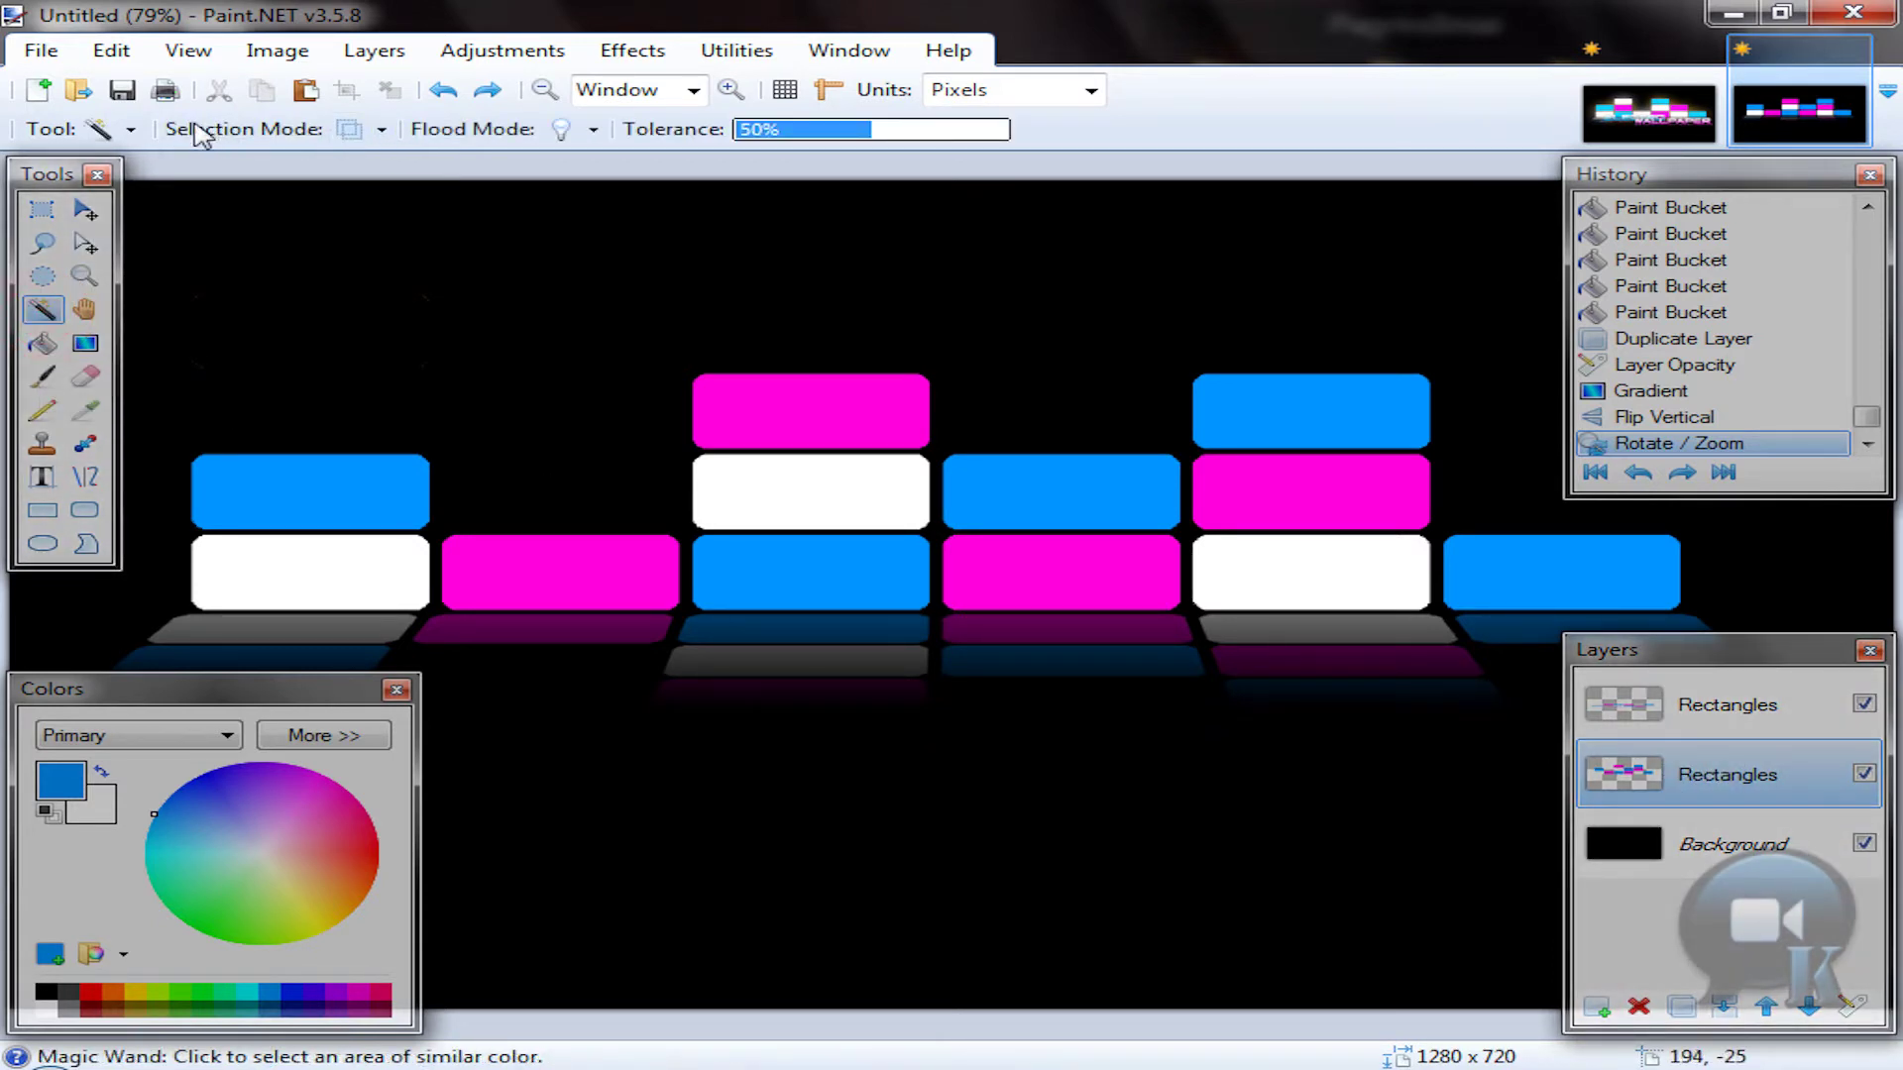
{"action": "left_click", "coordinate": [379, 129]}
{"action": "left_click", "coordinate": [401, 197]}
{"action": "left_click", "coordinate": [347, 488]}
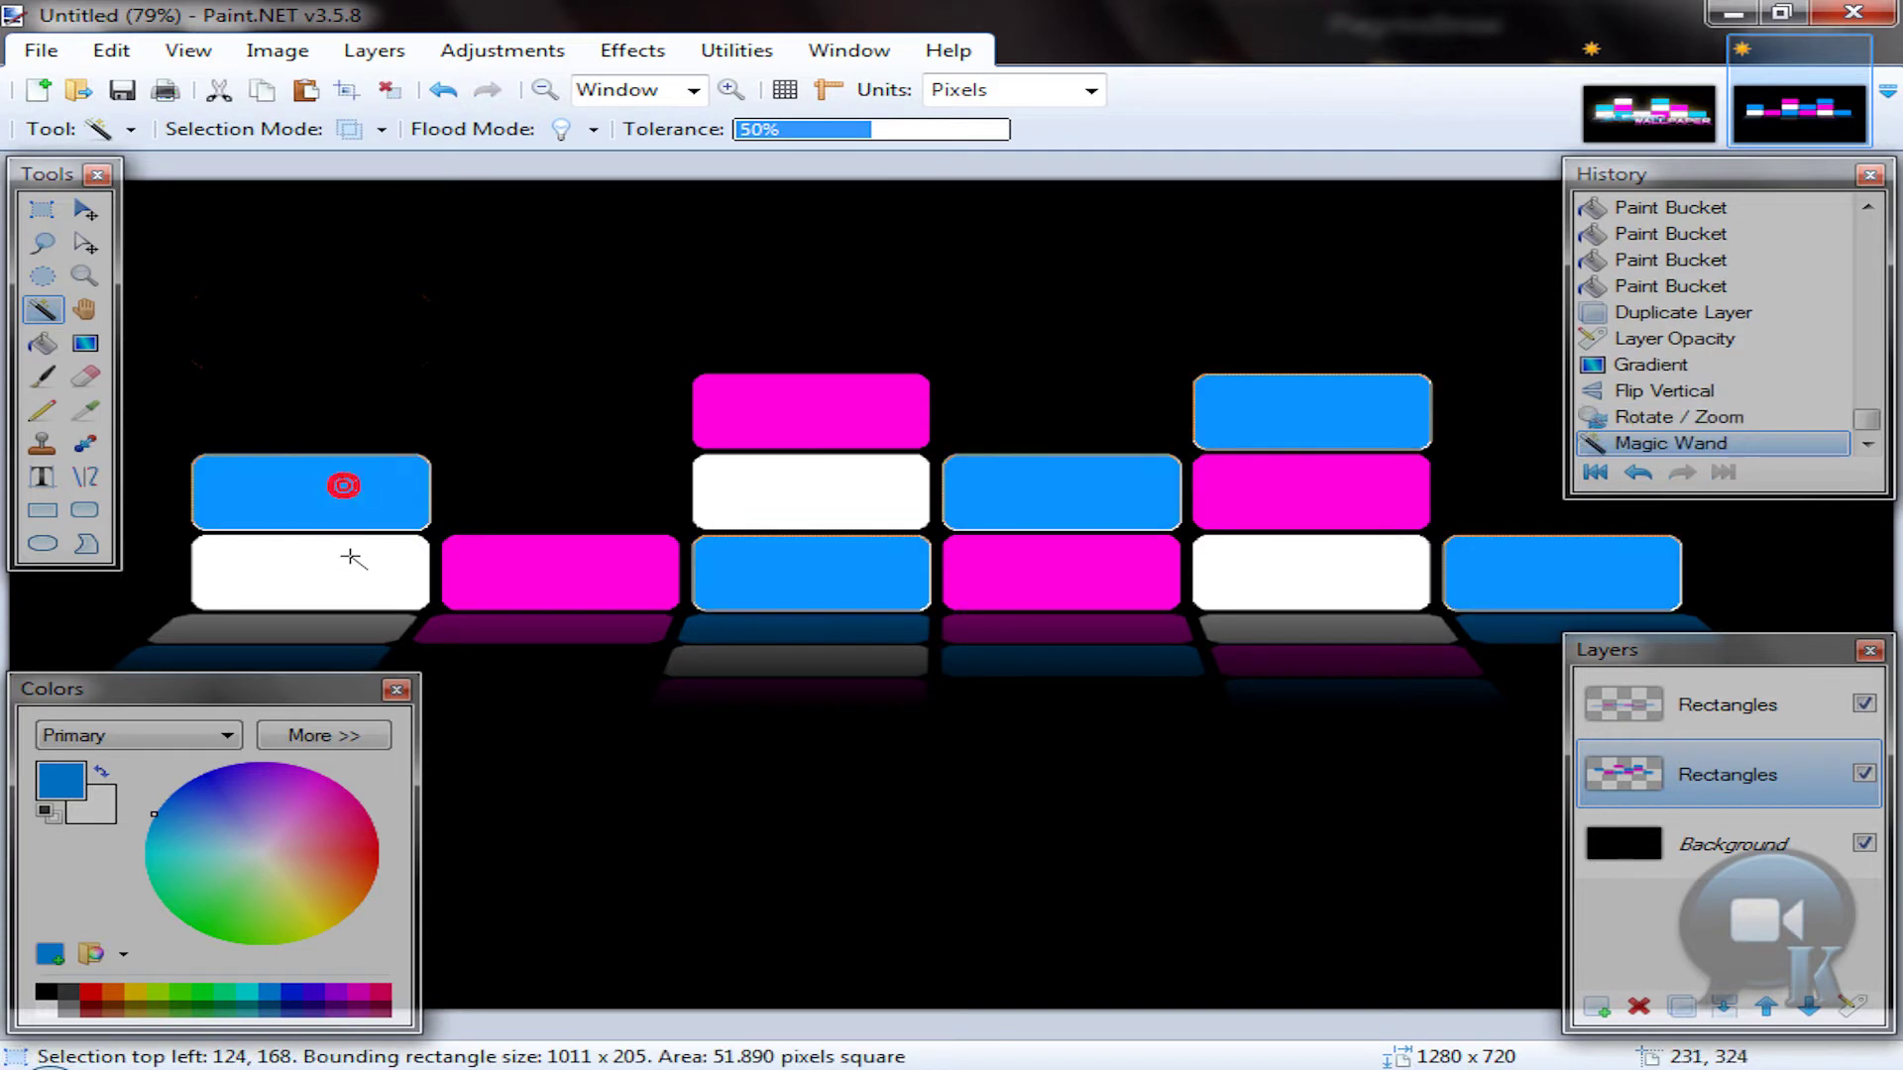
{"action": "left_click", "coordinate": [352, 566]}
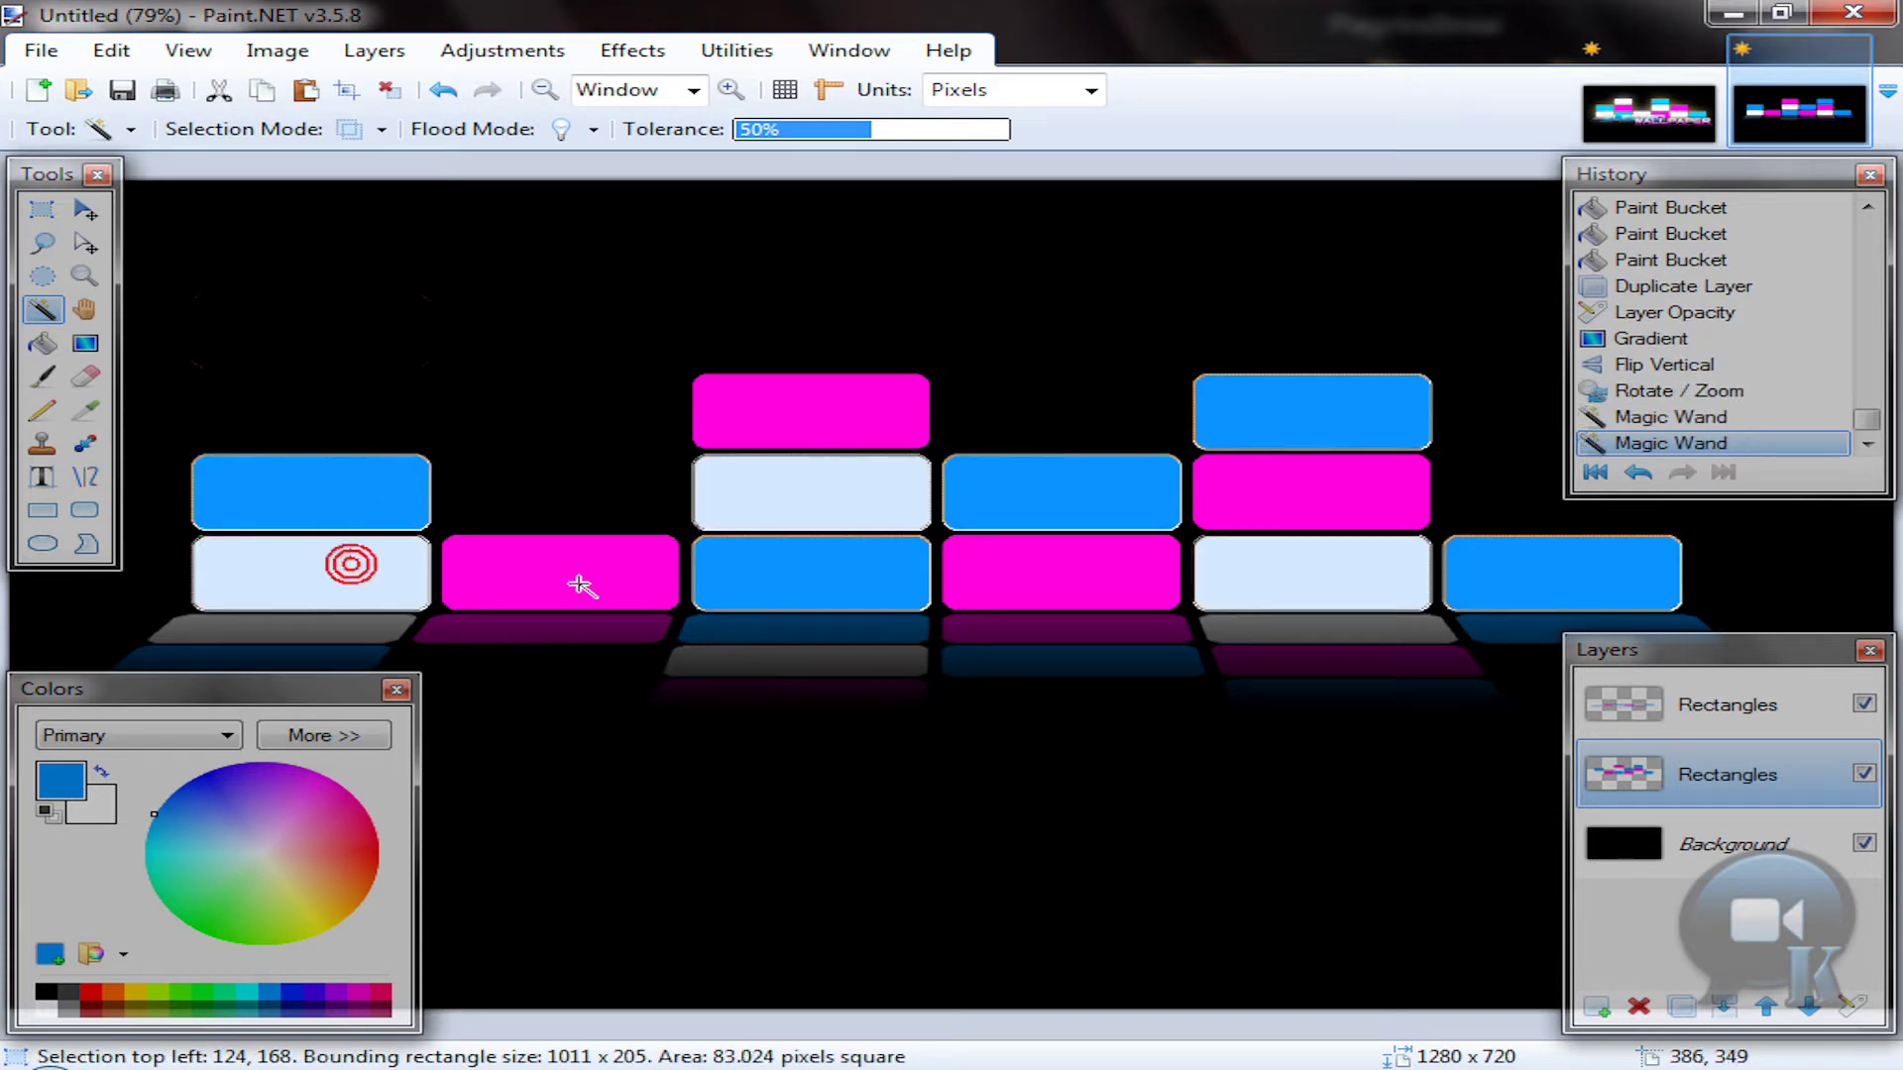
{"action": "left_click", "coordinate": [582, 585]}
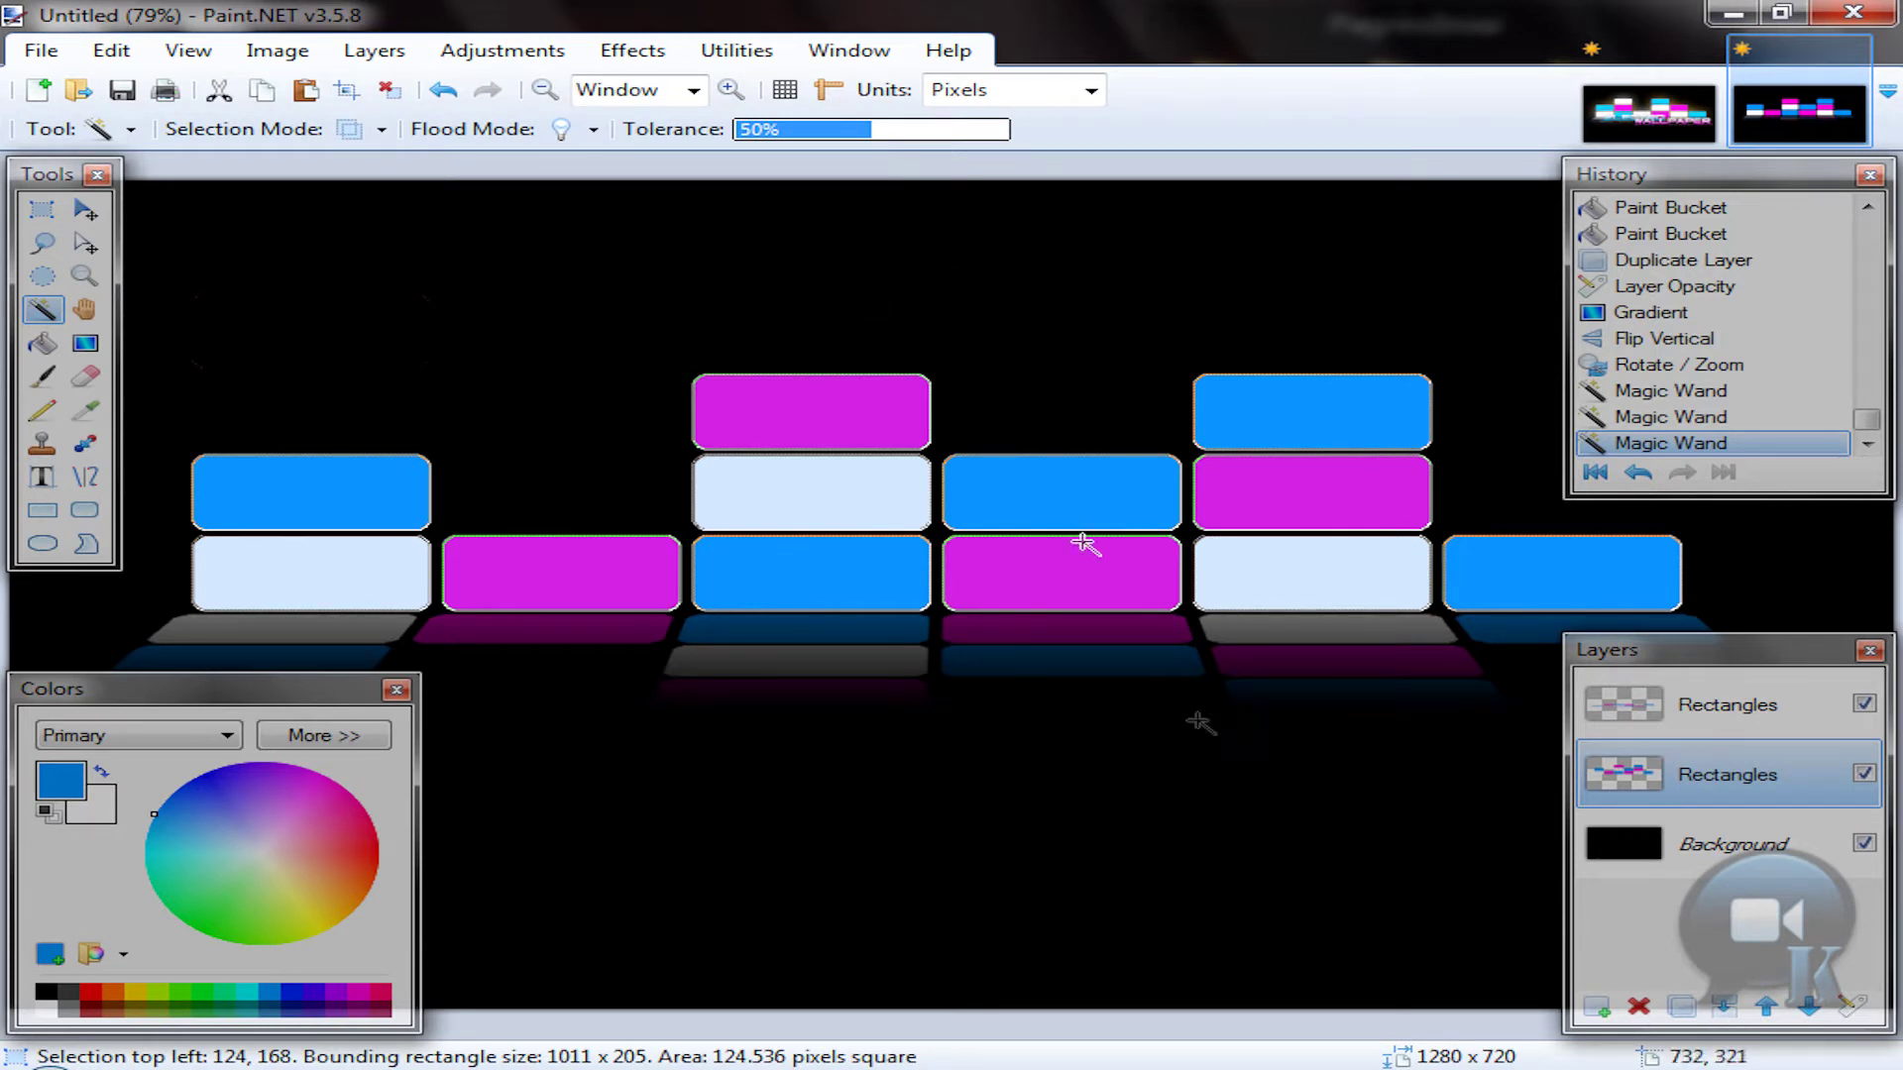
Step: Apply Bevel Selection with depth 1 to the selected rectangles, then deselect
{"action": "left_click", "coordinate": [651, 56]}
{"action": "mouse_move", "coordinate": [808, 486]}
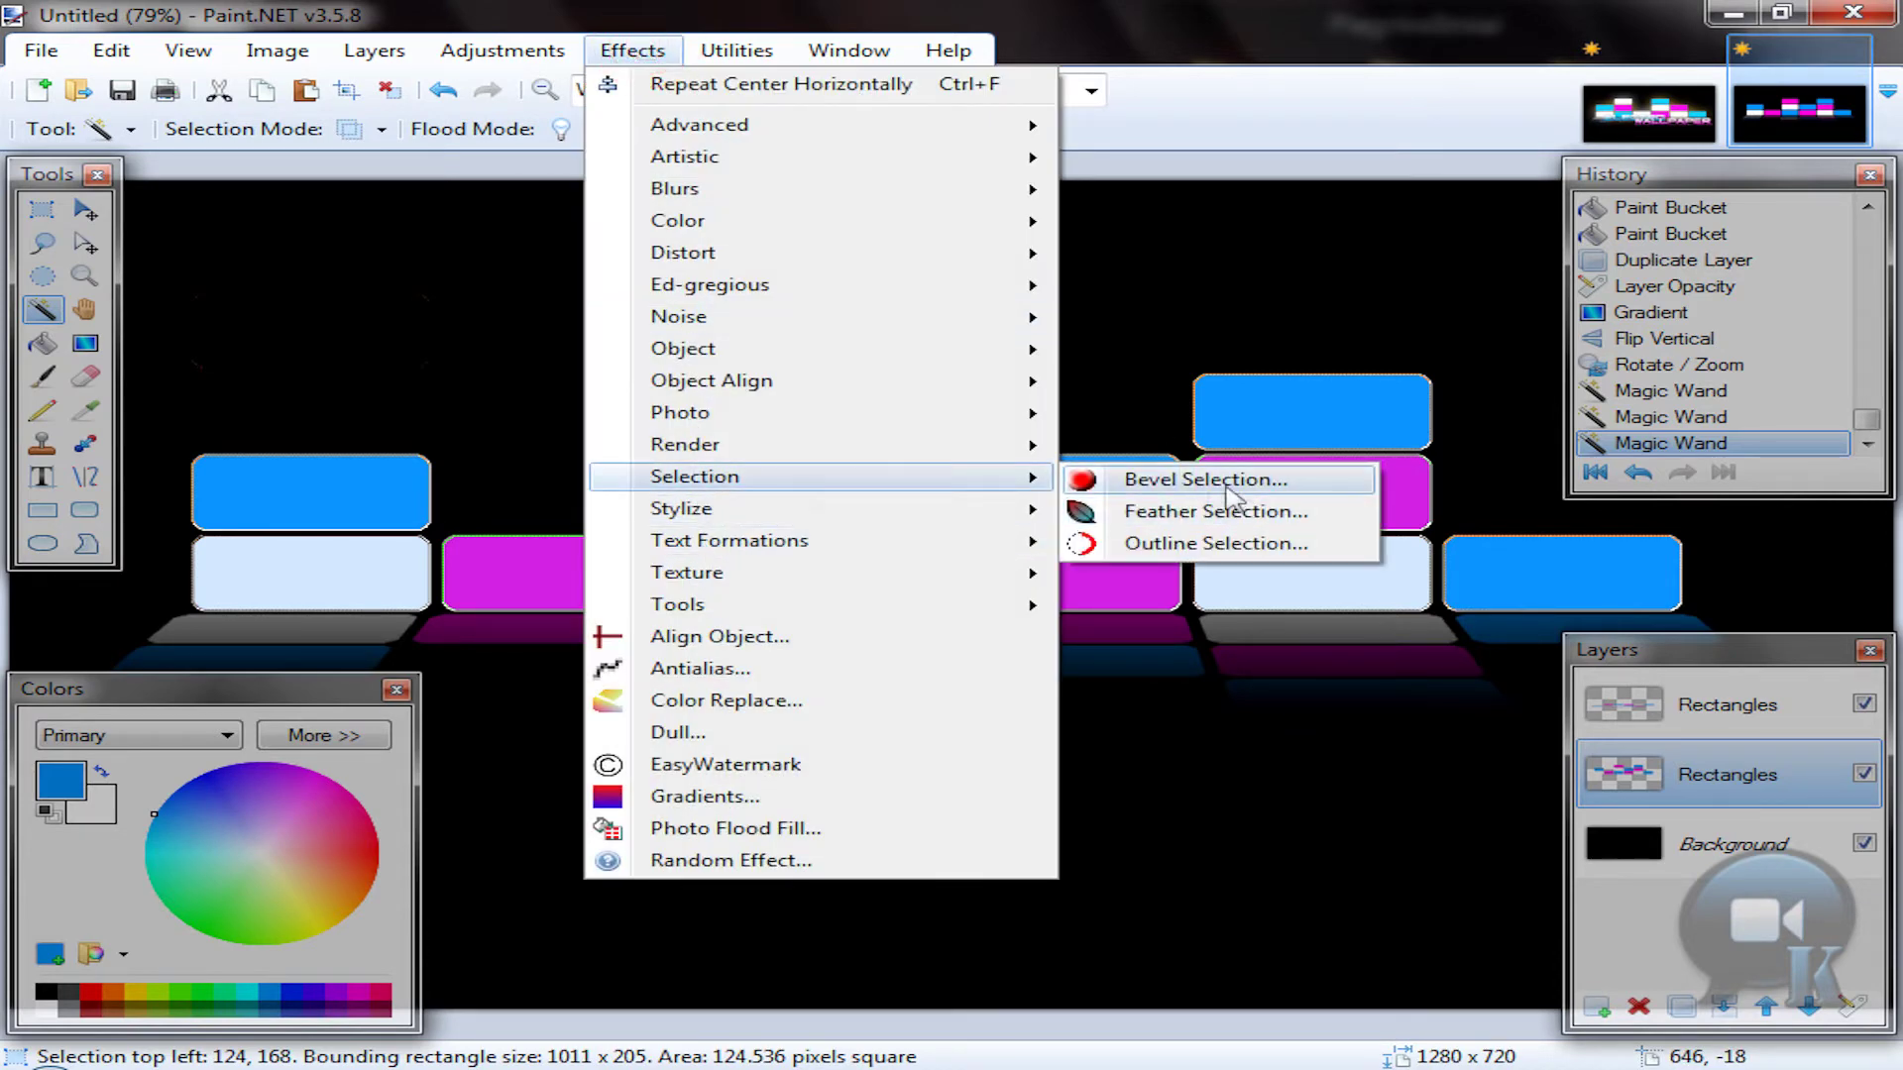
{"action": "left_click", "coordinate": [1213, 493]}
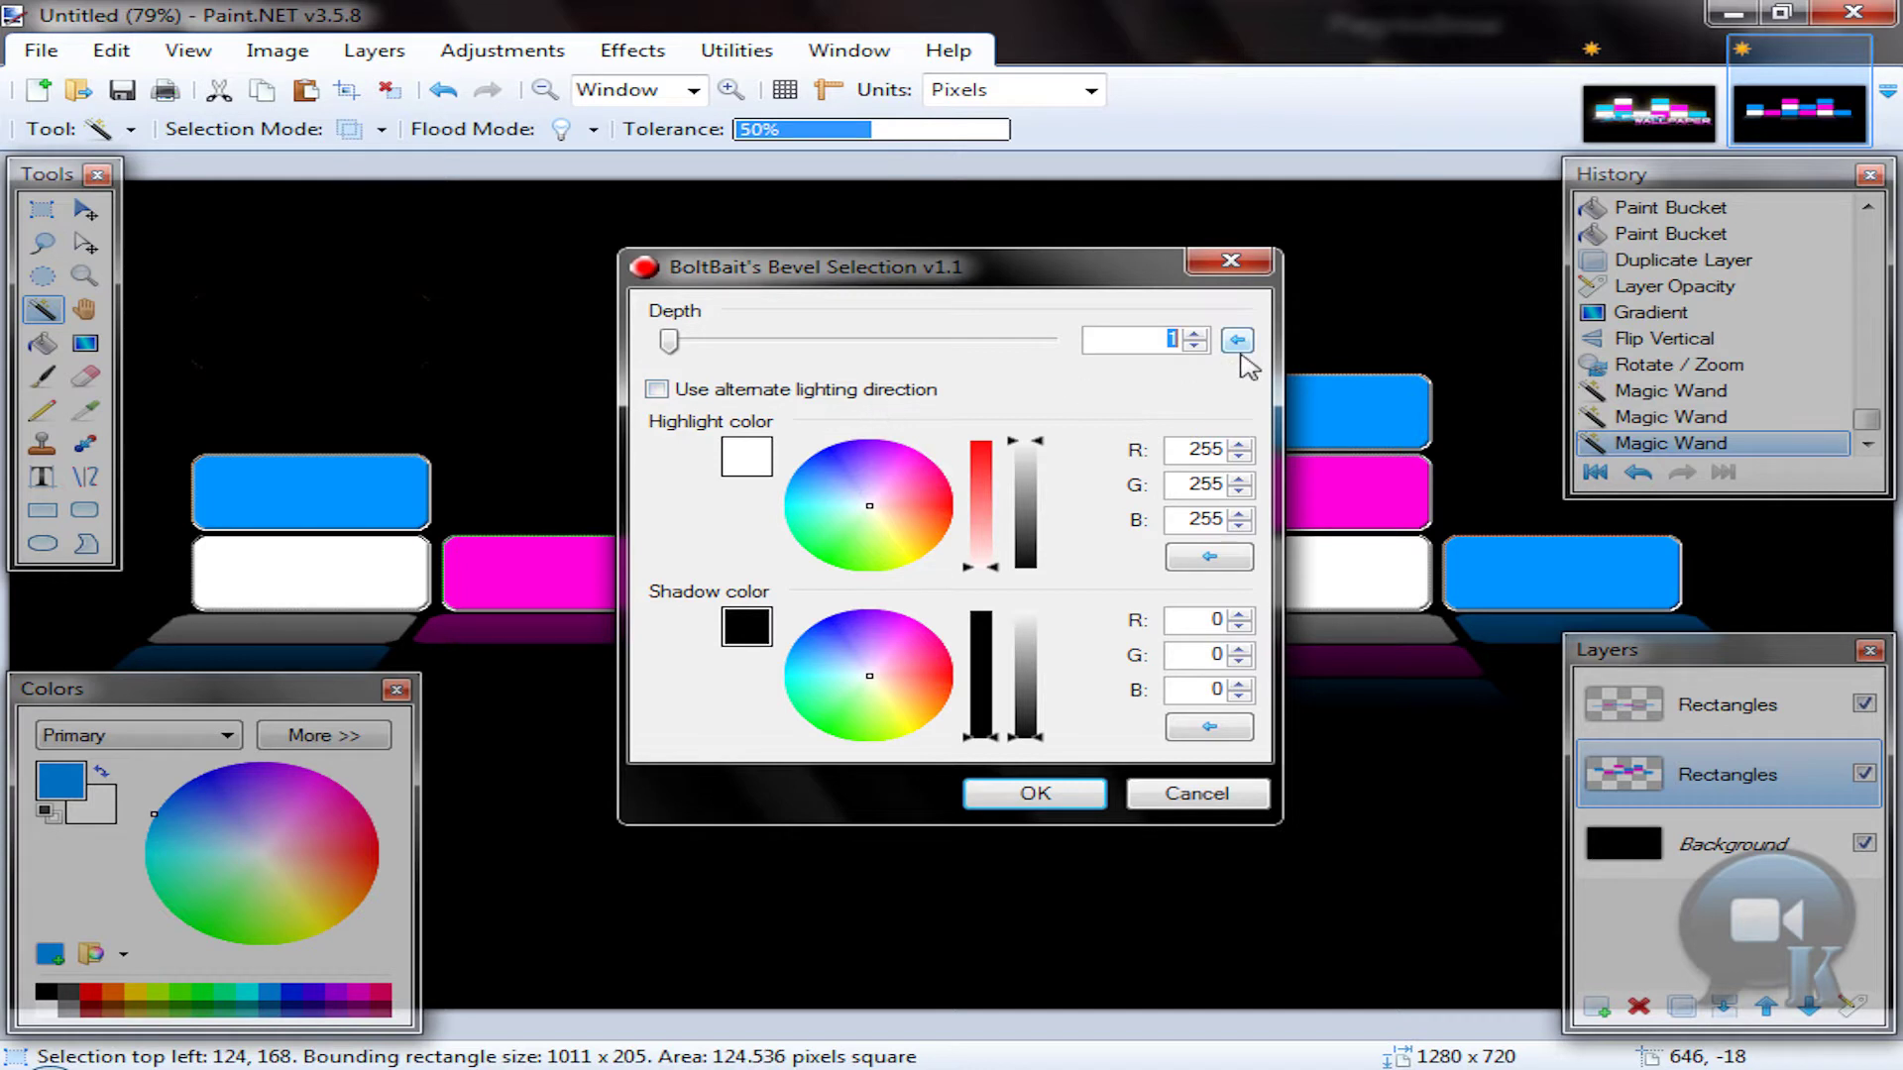
{"action": "left_click", "coordinate": [1196, 335]}
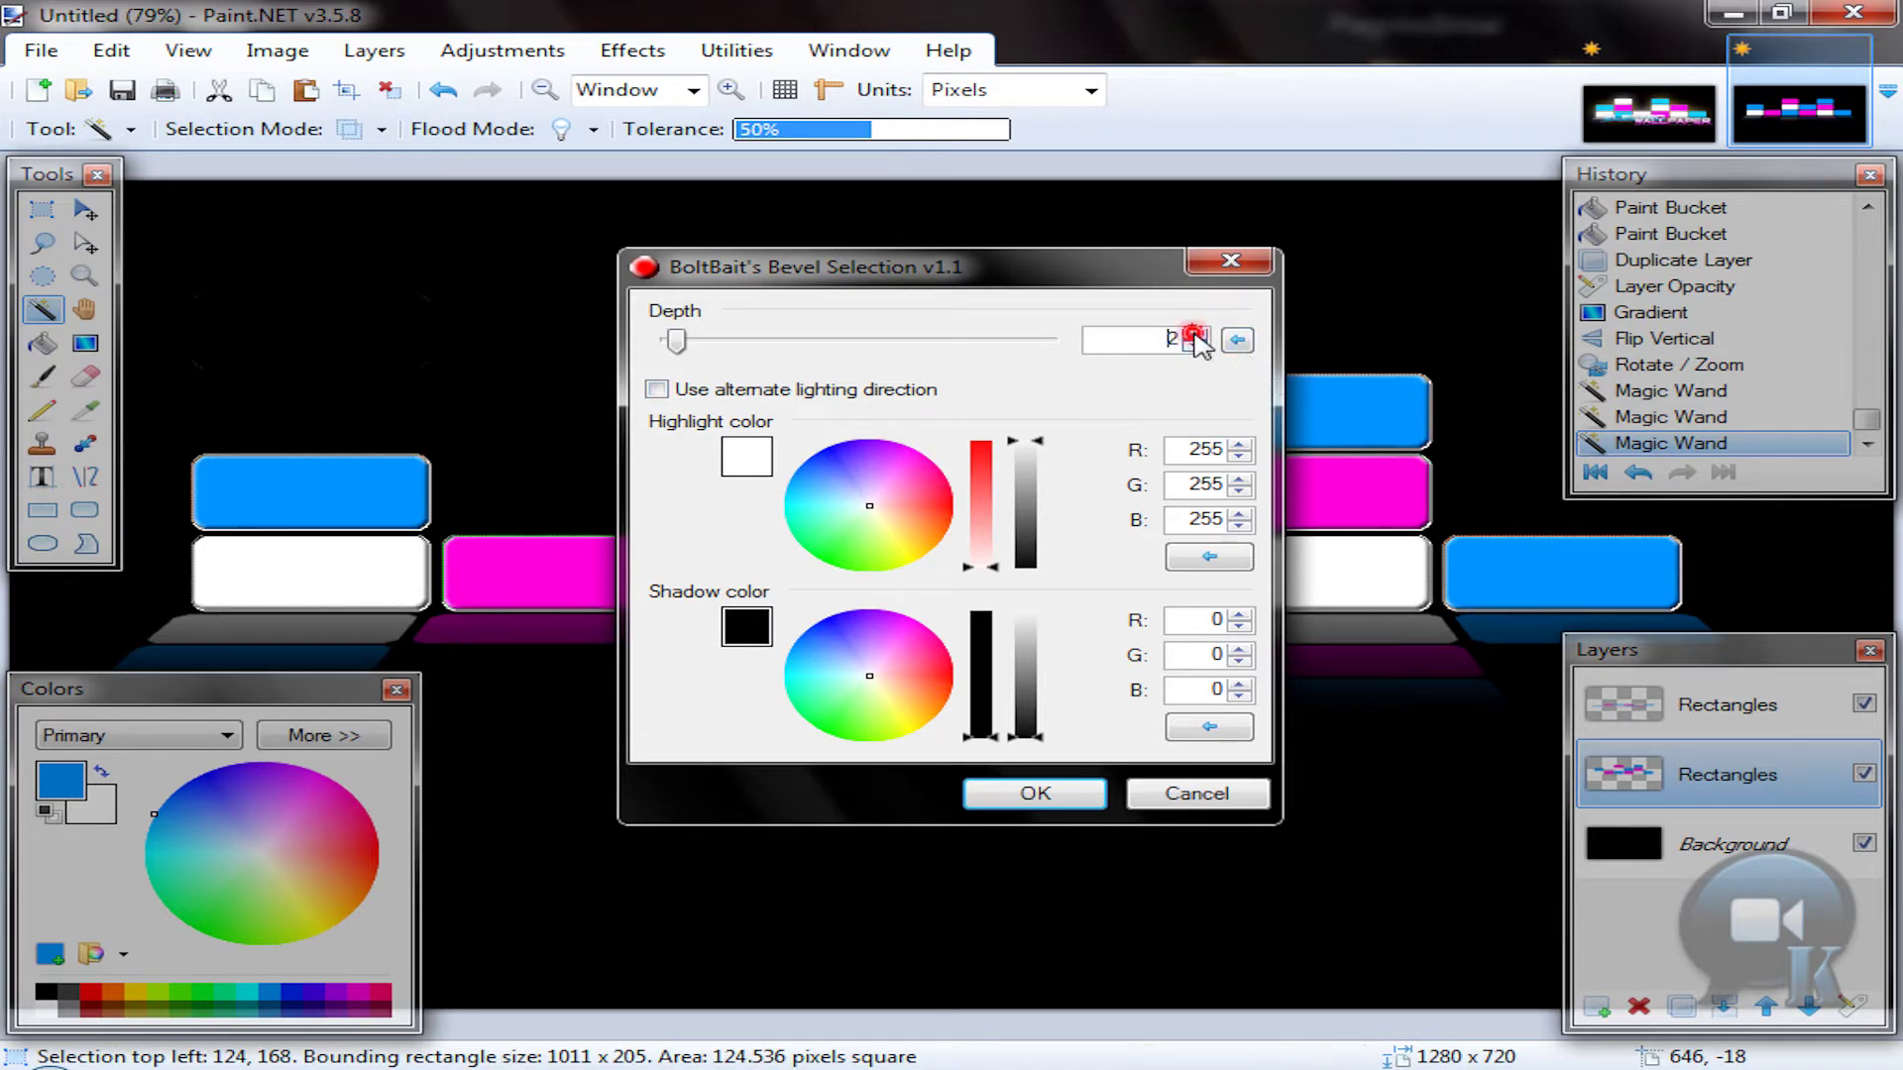
{"action": "left_click", "coordinate": [1197, 346]}
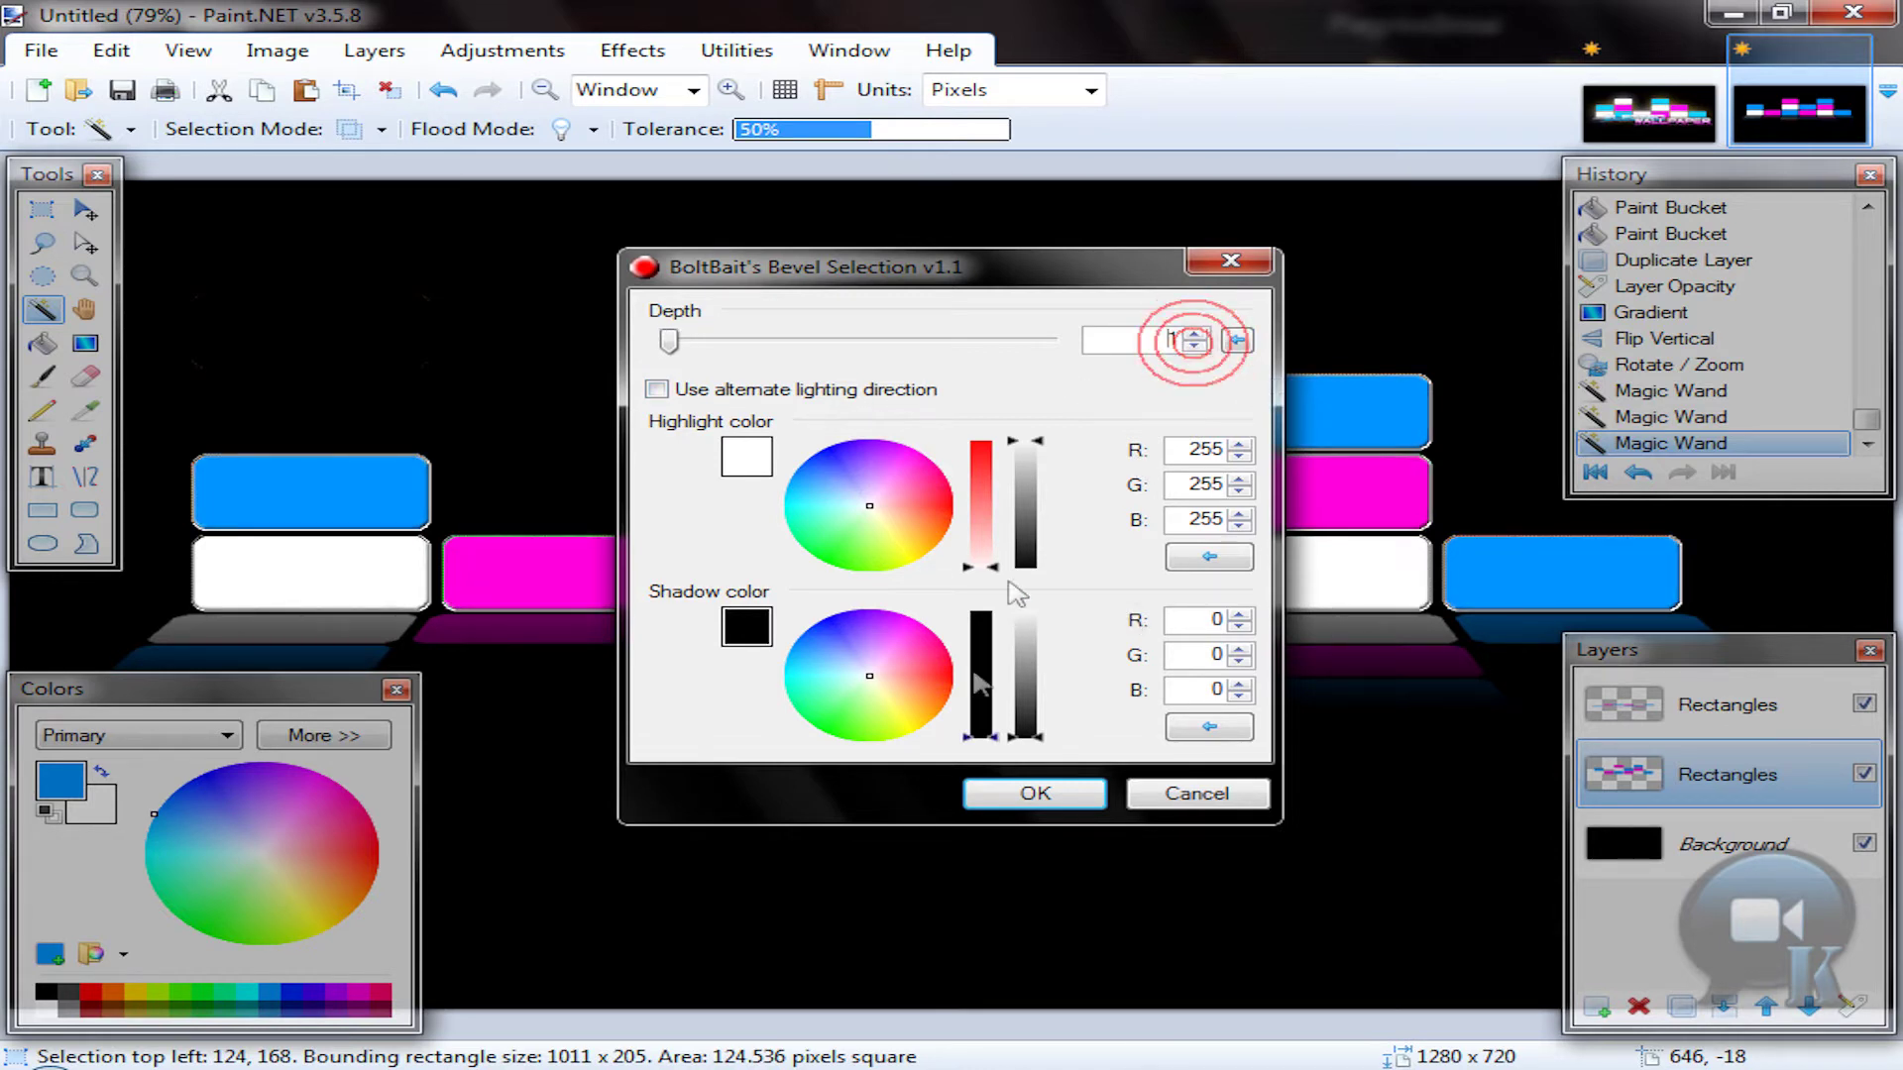
{"action": "left_click", "coordinate": [1057, 795]}
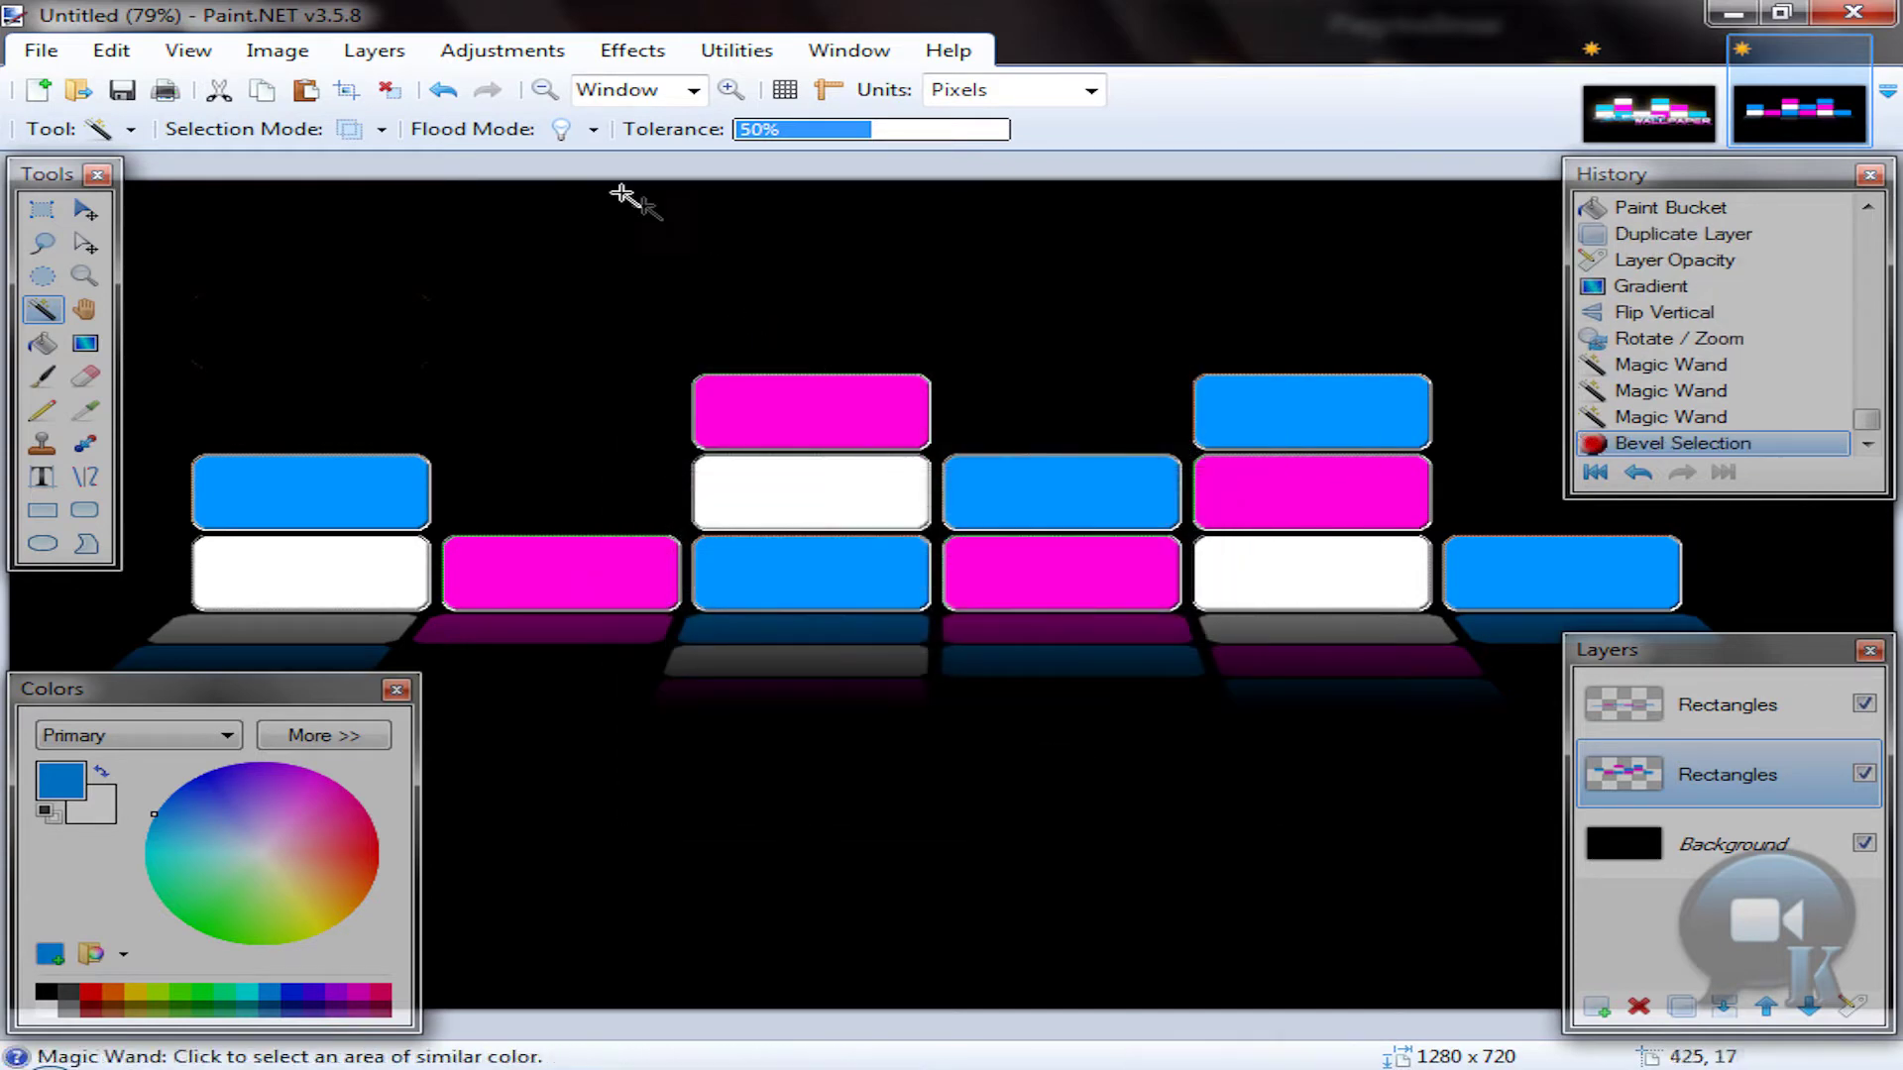
{"action": "left_click", "coordinate": [390, 89]}
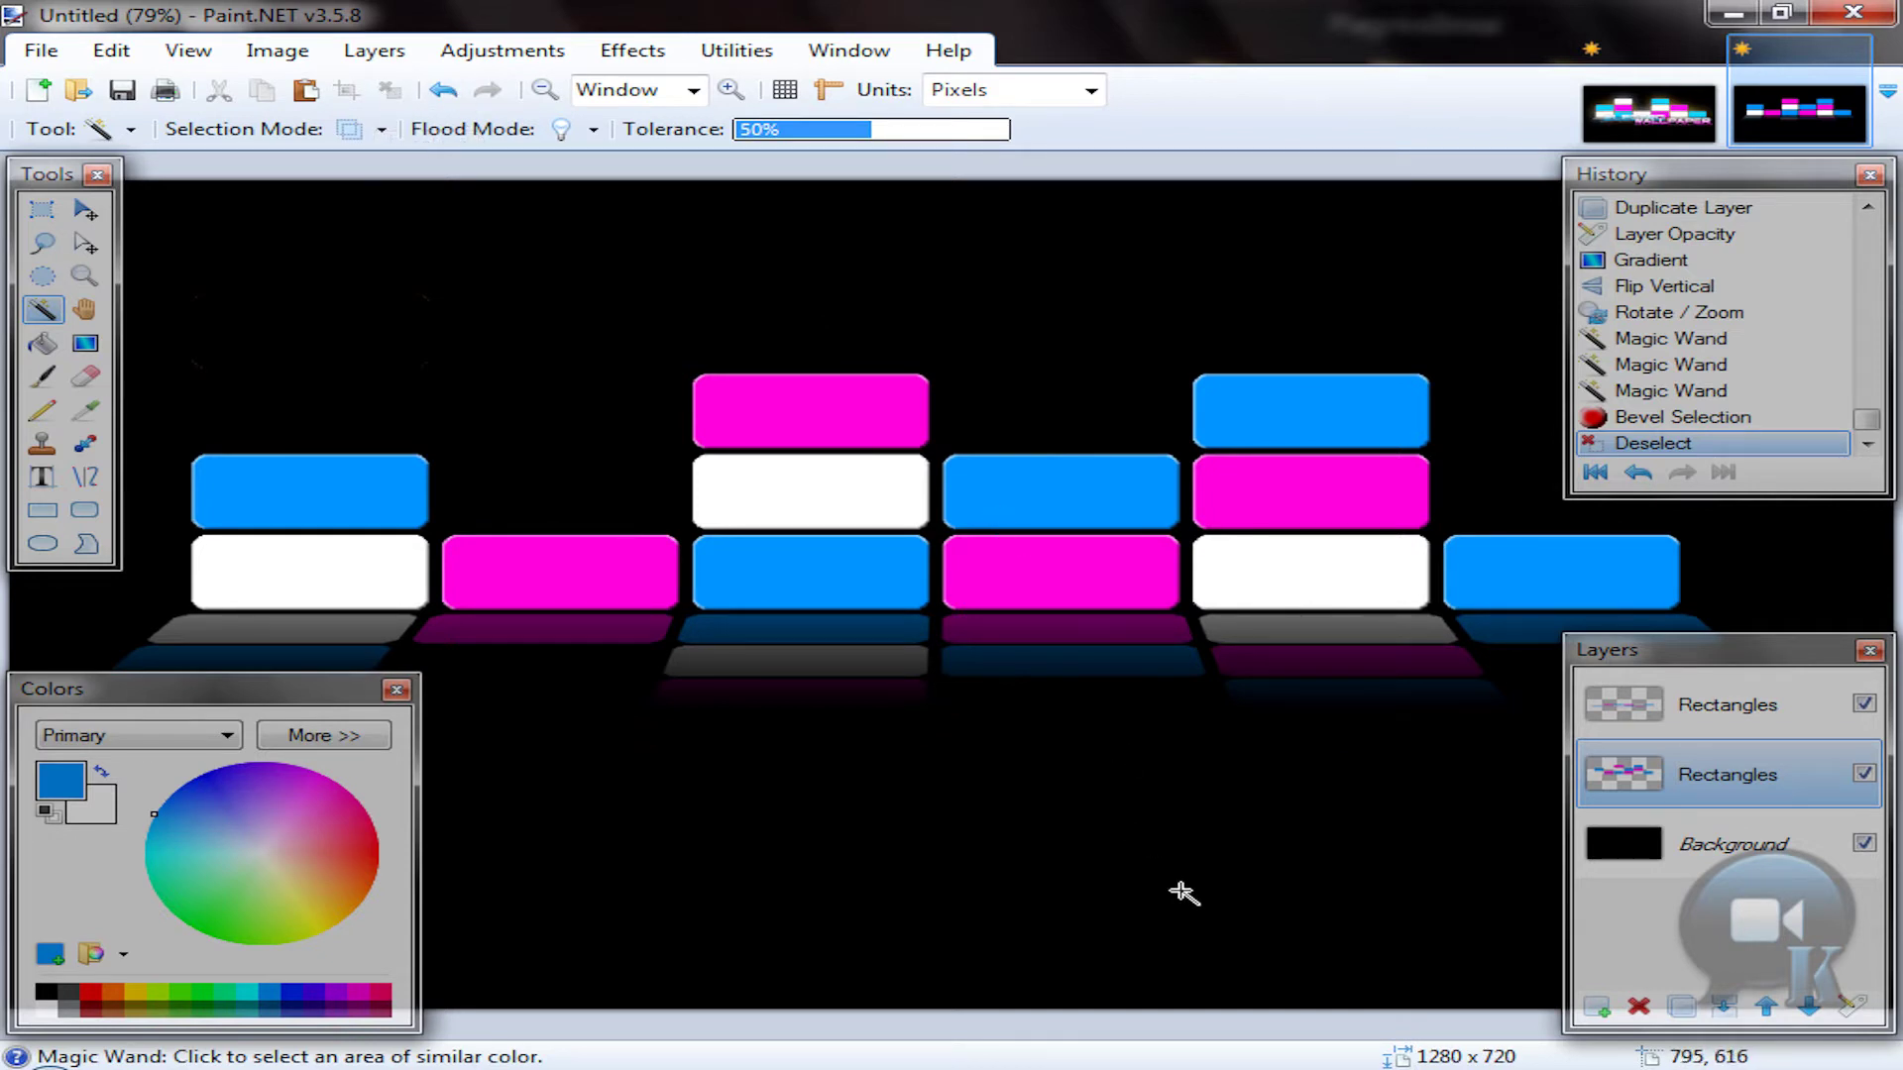
Step: Merge the reflection down into Rectangles, centre the bars horizontally, and view electro wallpaper.png
{"action": "left_click", "coordinate": [1665, 708]}
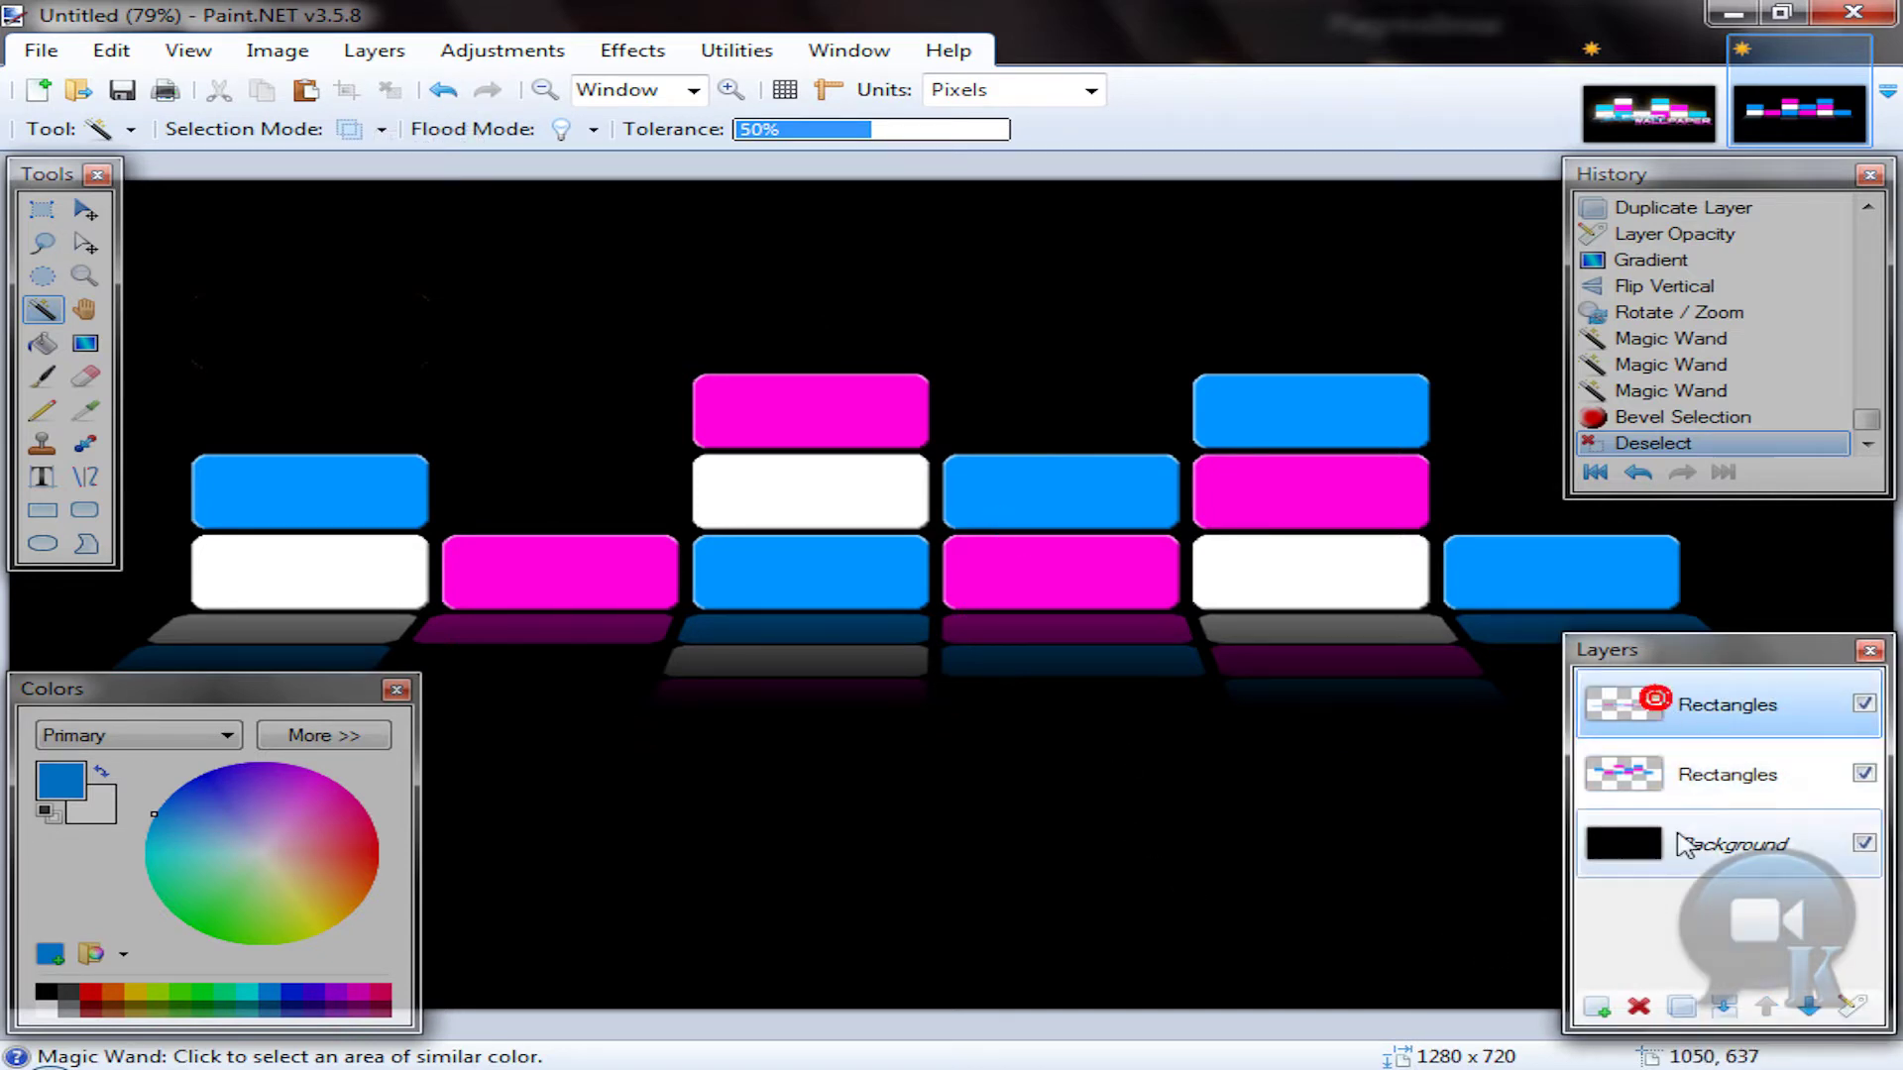
{"action": "left_click", "coordinate": [1726, 1009]}
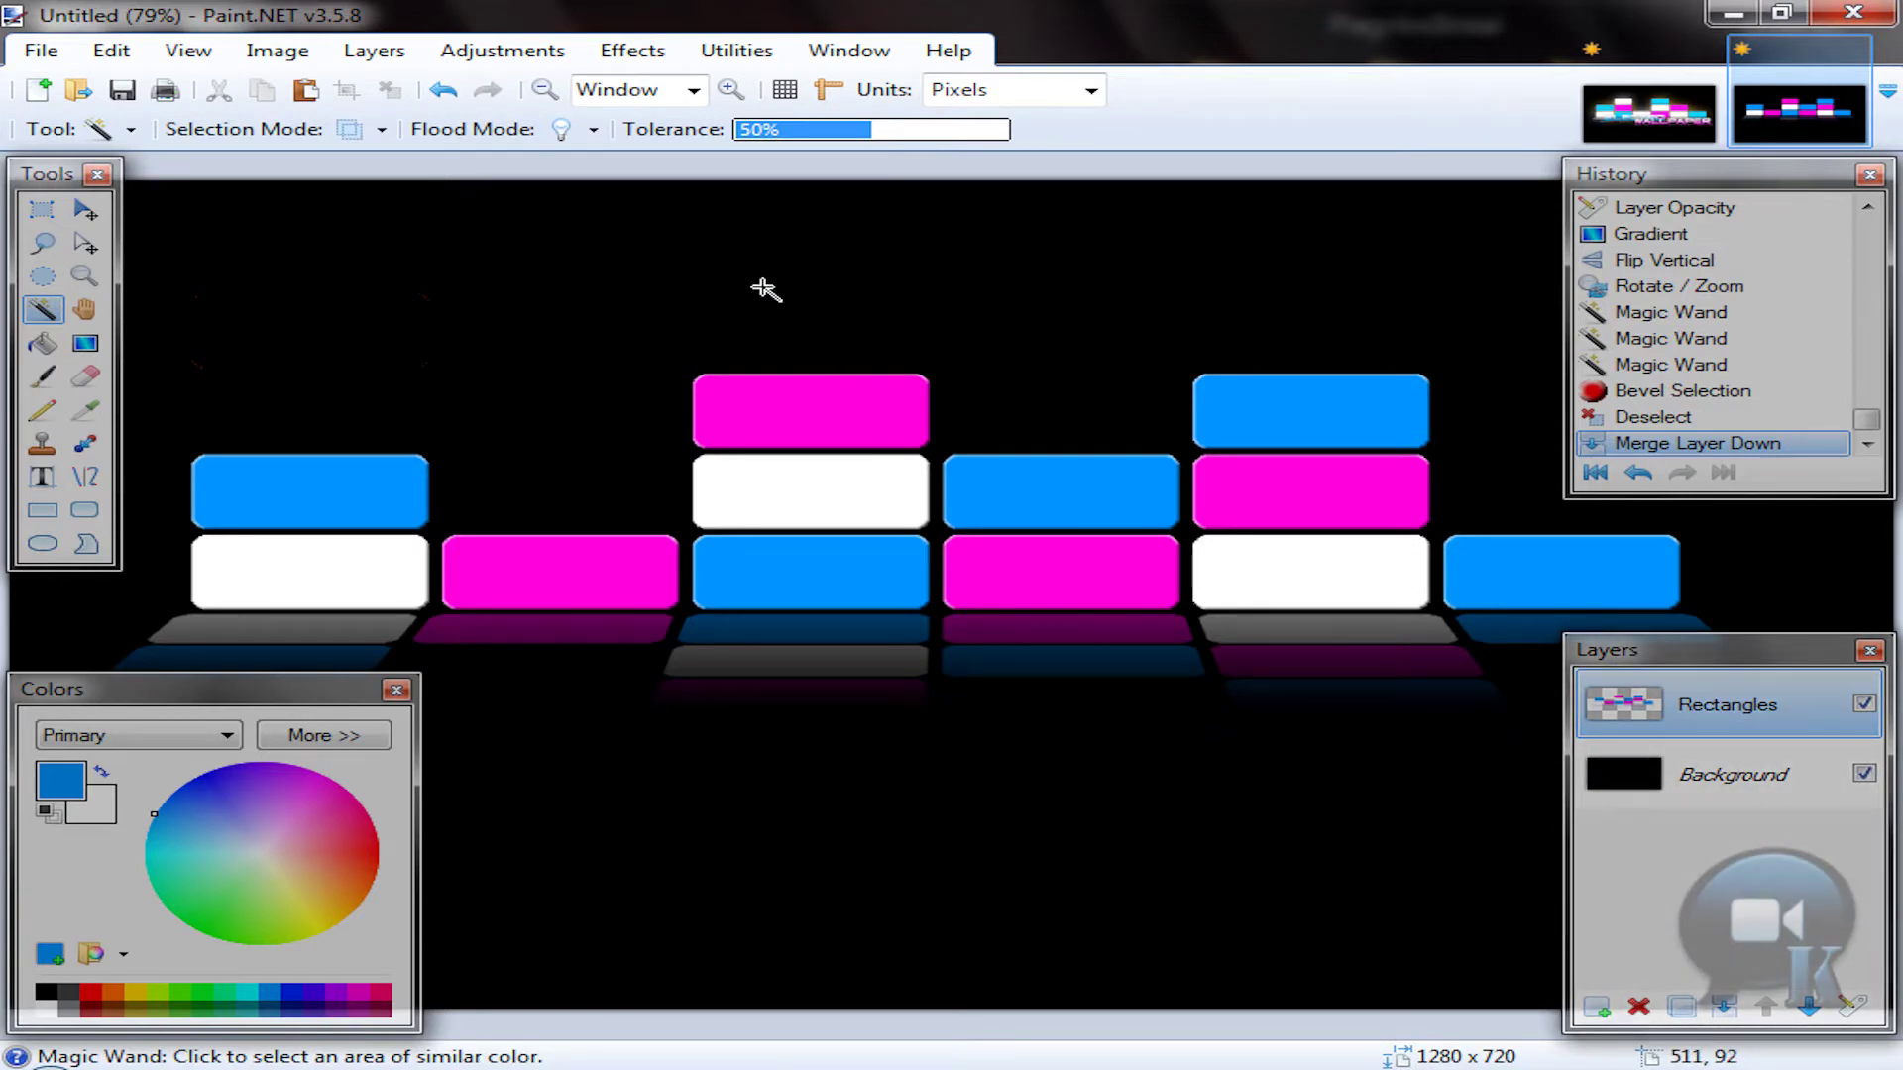
{"action": "left_click", "coordinate": [632, 49]}
{"action": "mouse_move", "coordinate": [709, 383]}
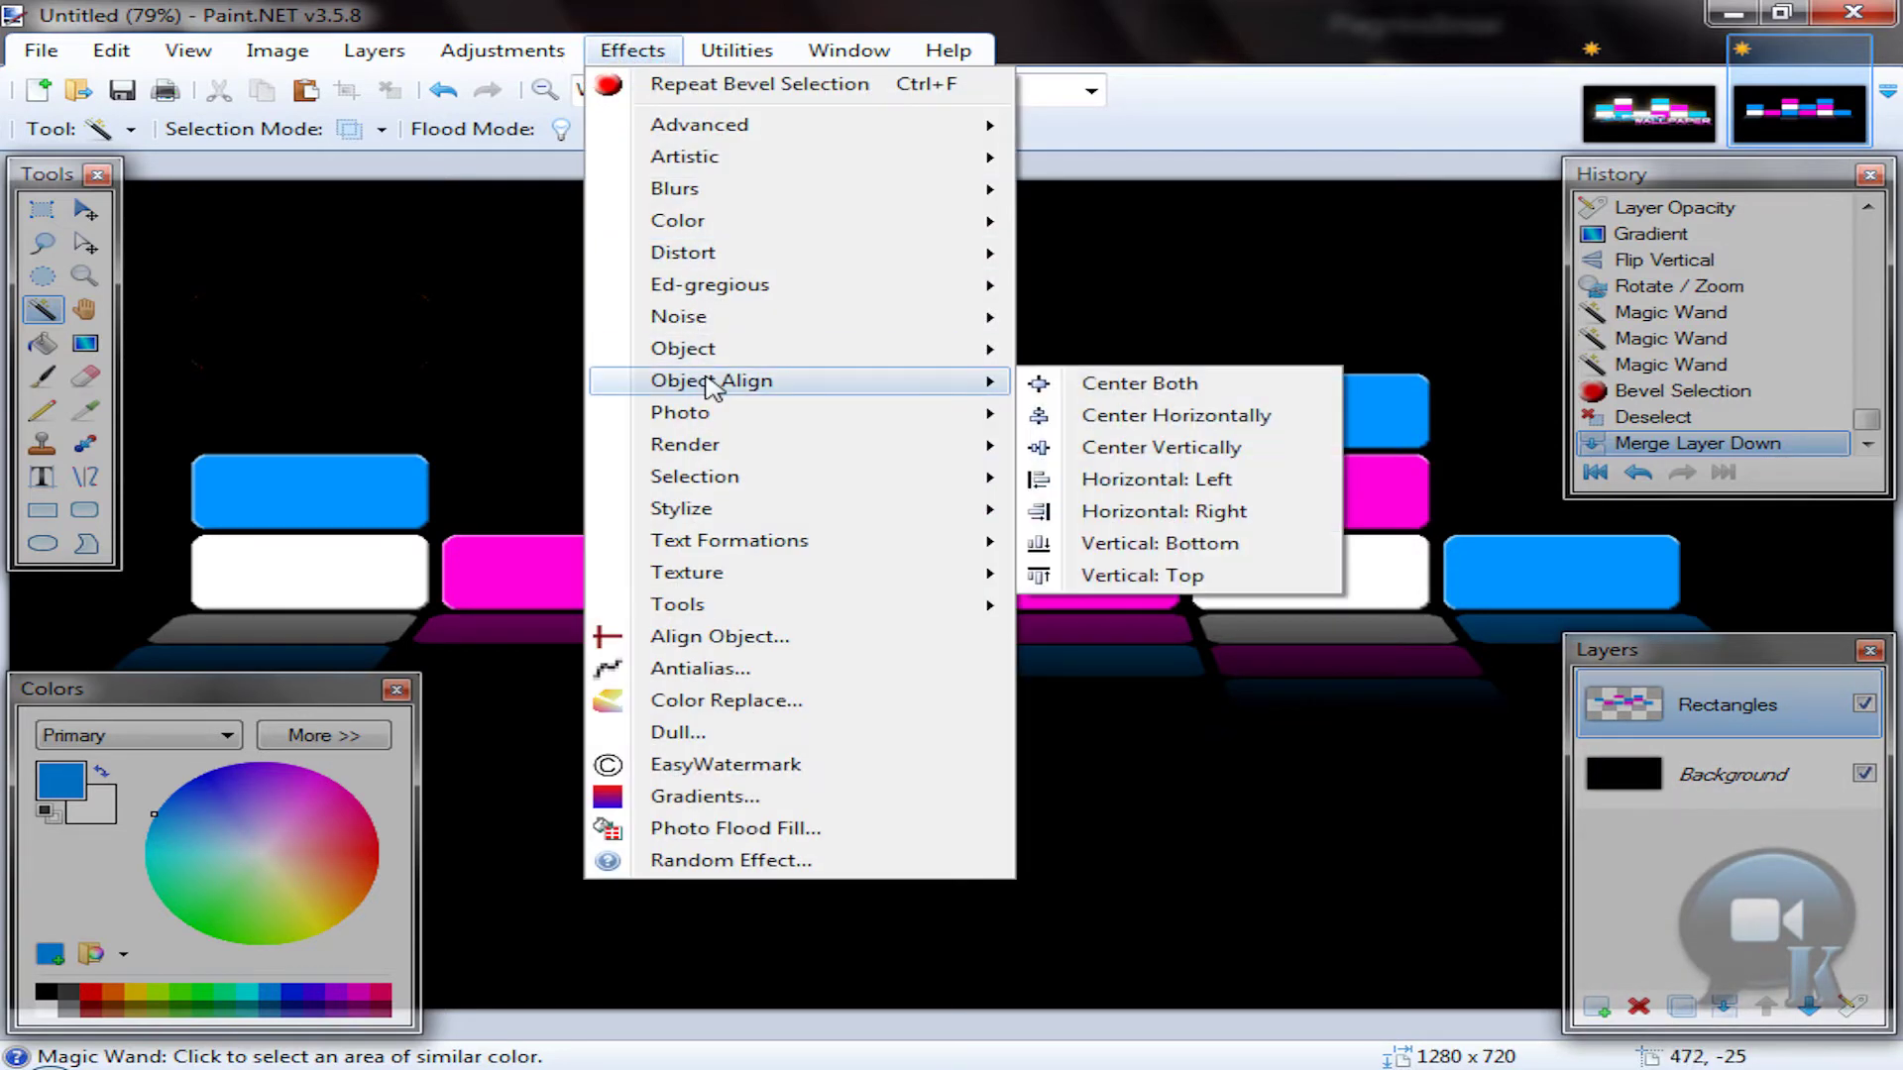
{"action": "left_click", "coordinate": [707, 385]}
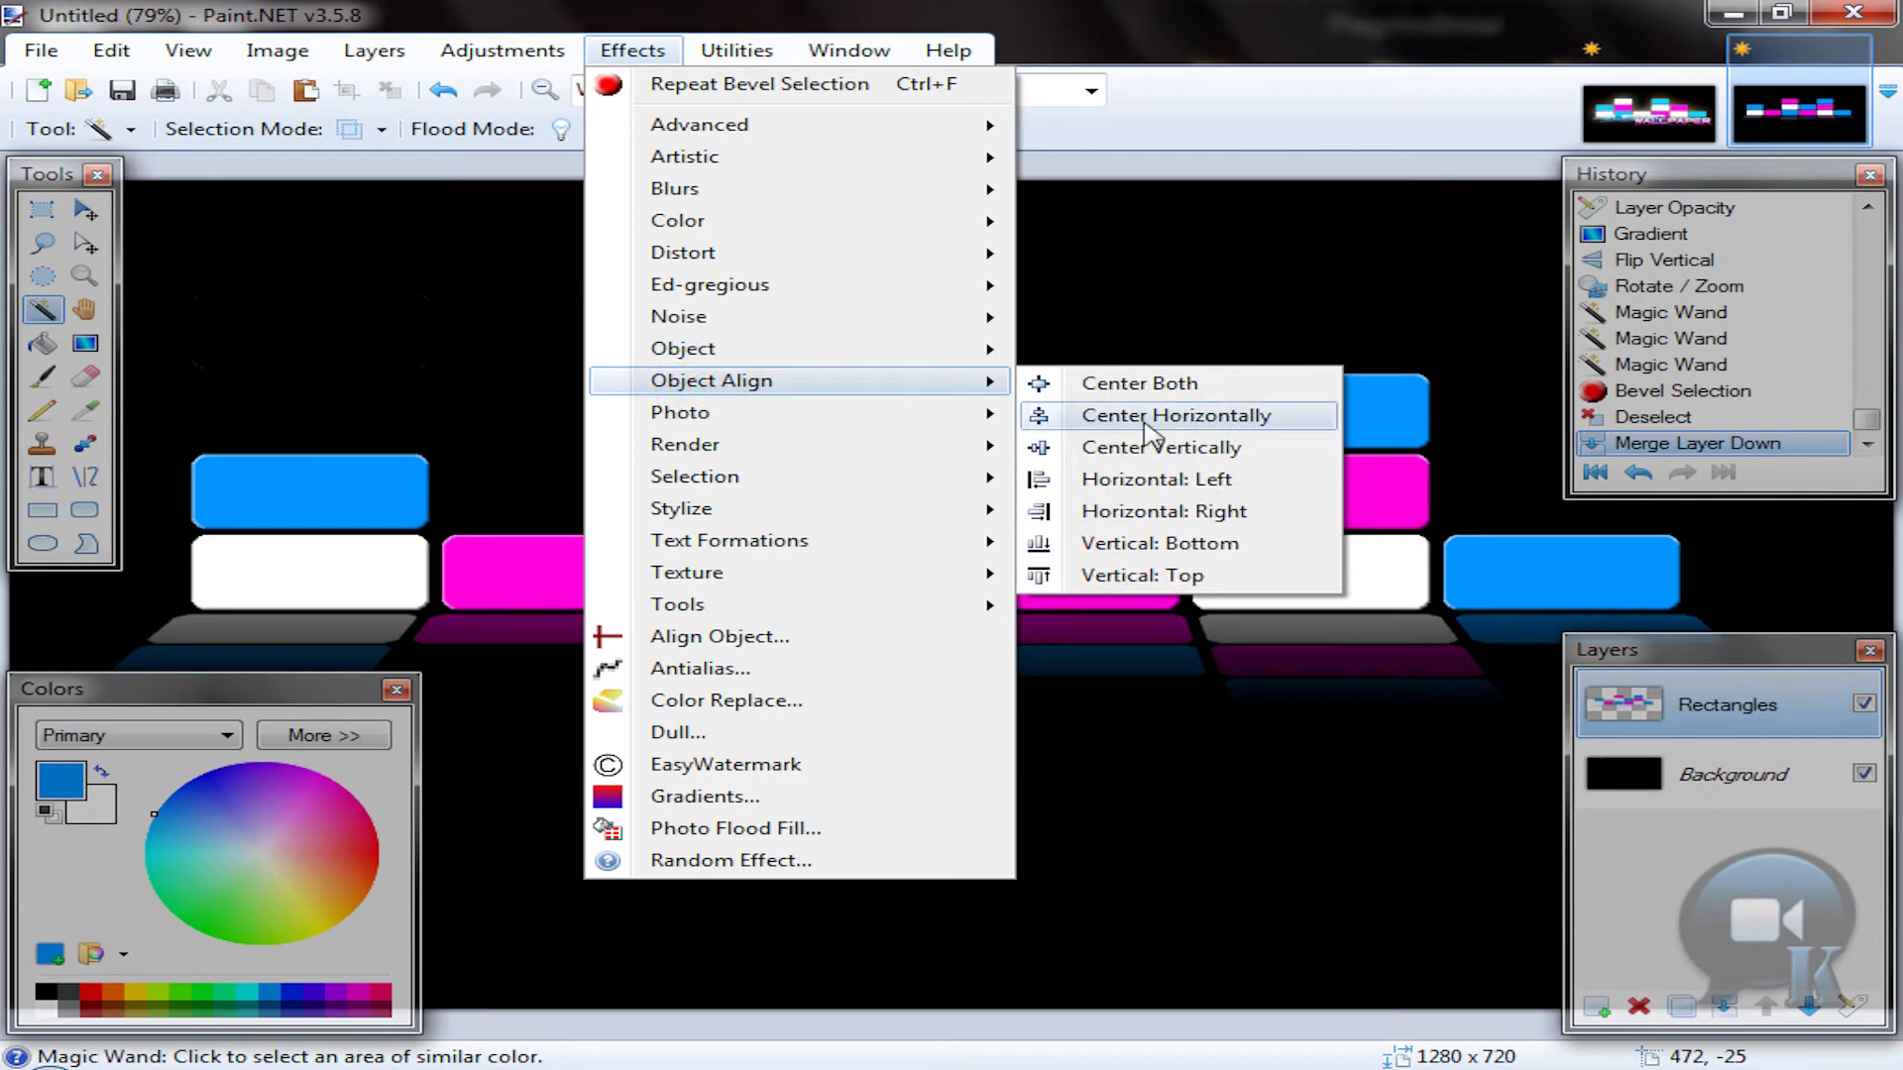
{"action": "left_click", "coordinate": [1148, 433]}
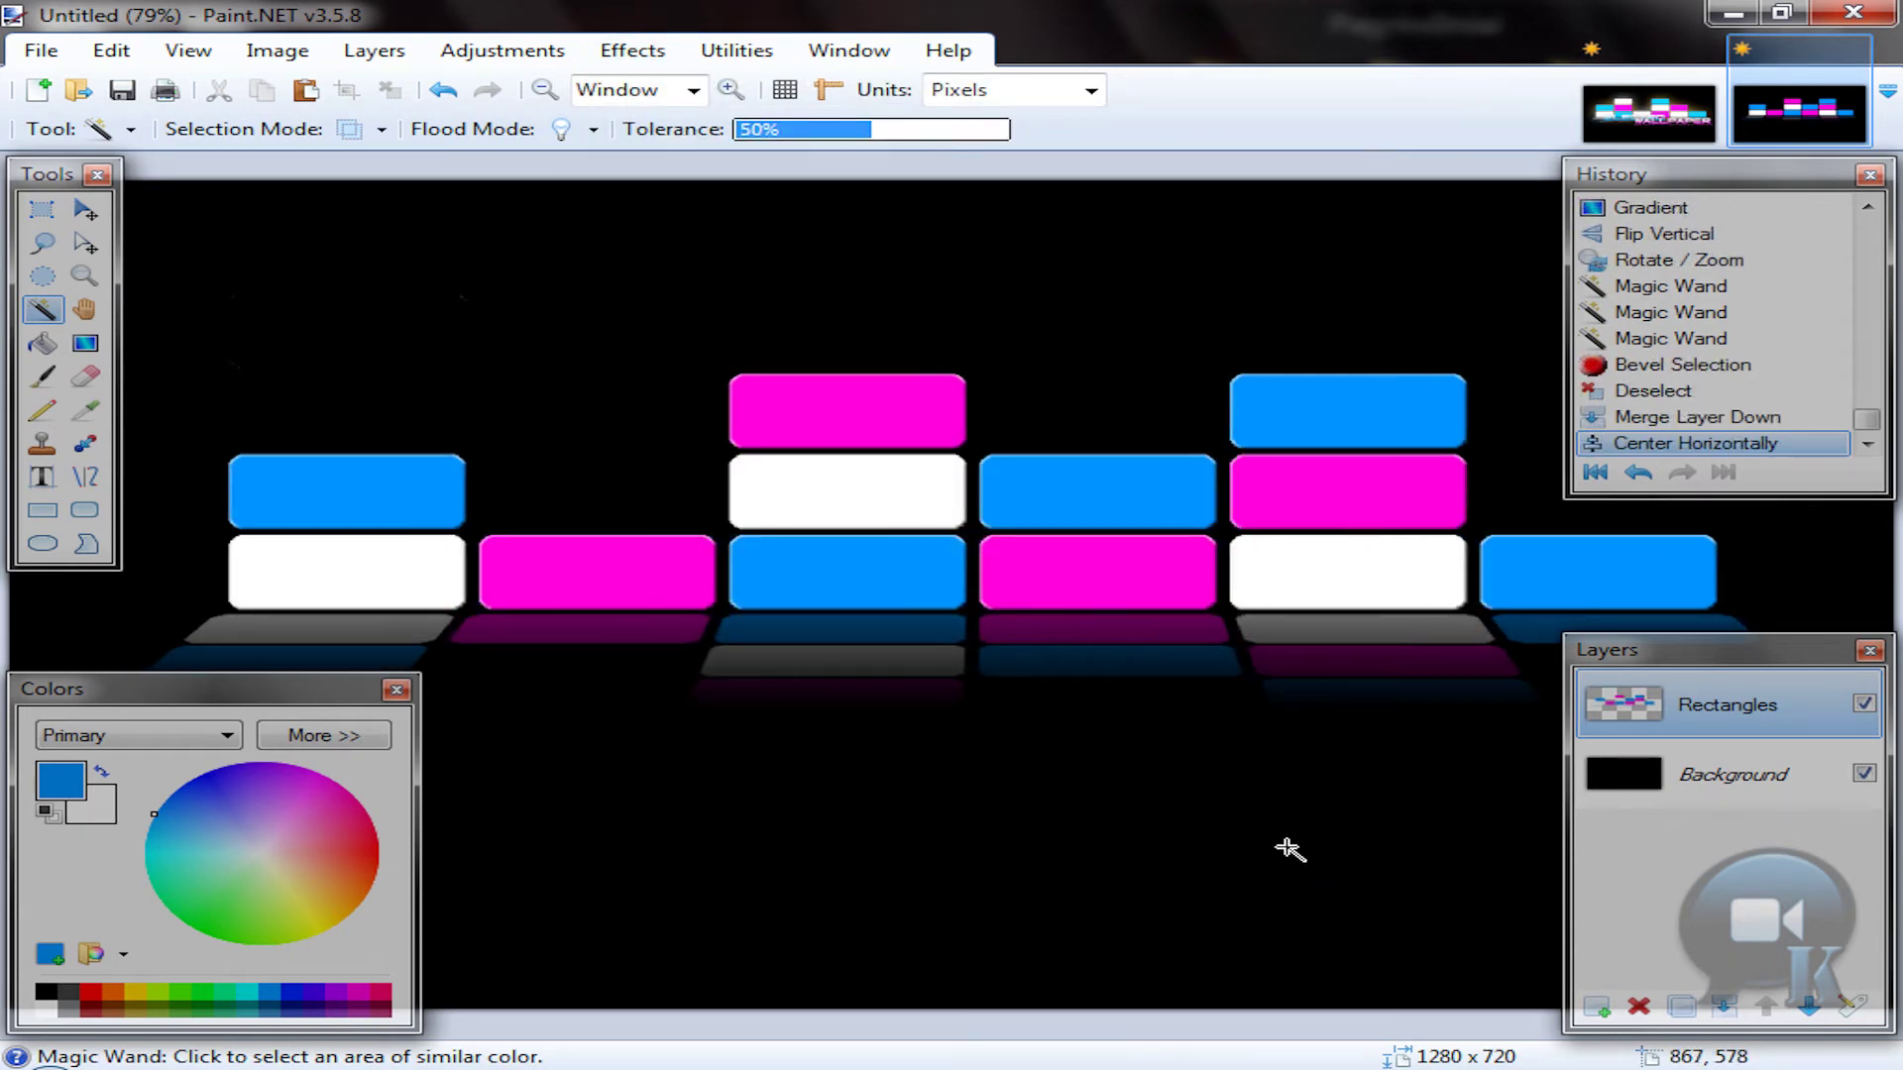
{"action": "left_click", "coordinate": [1648, 112]}
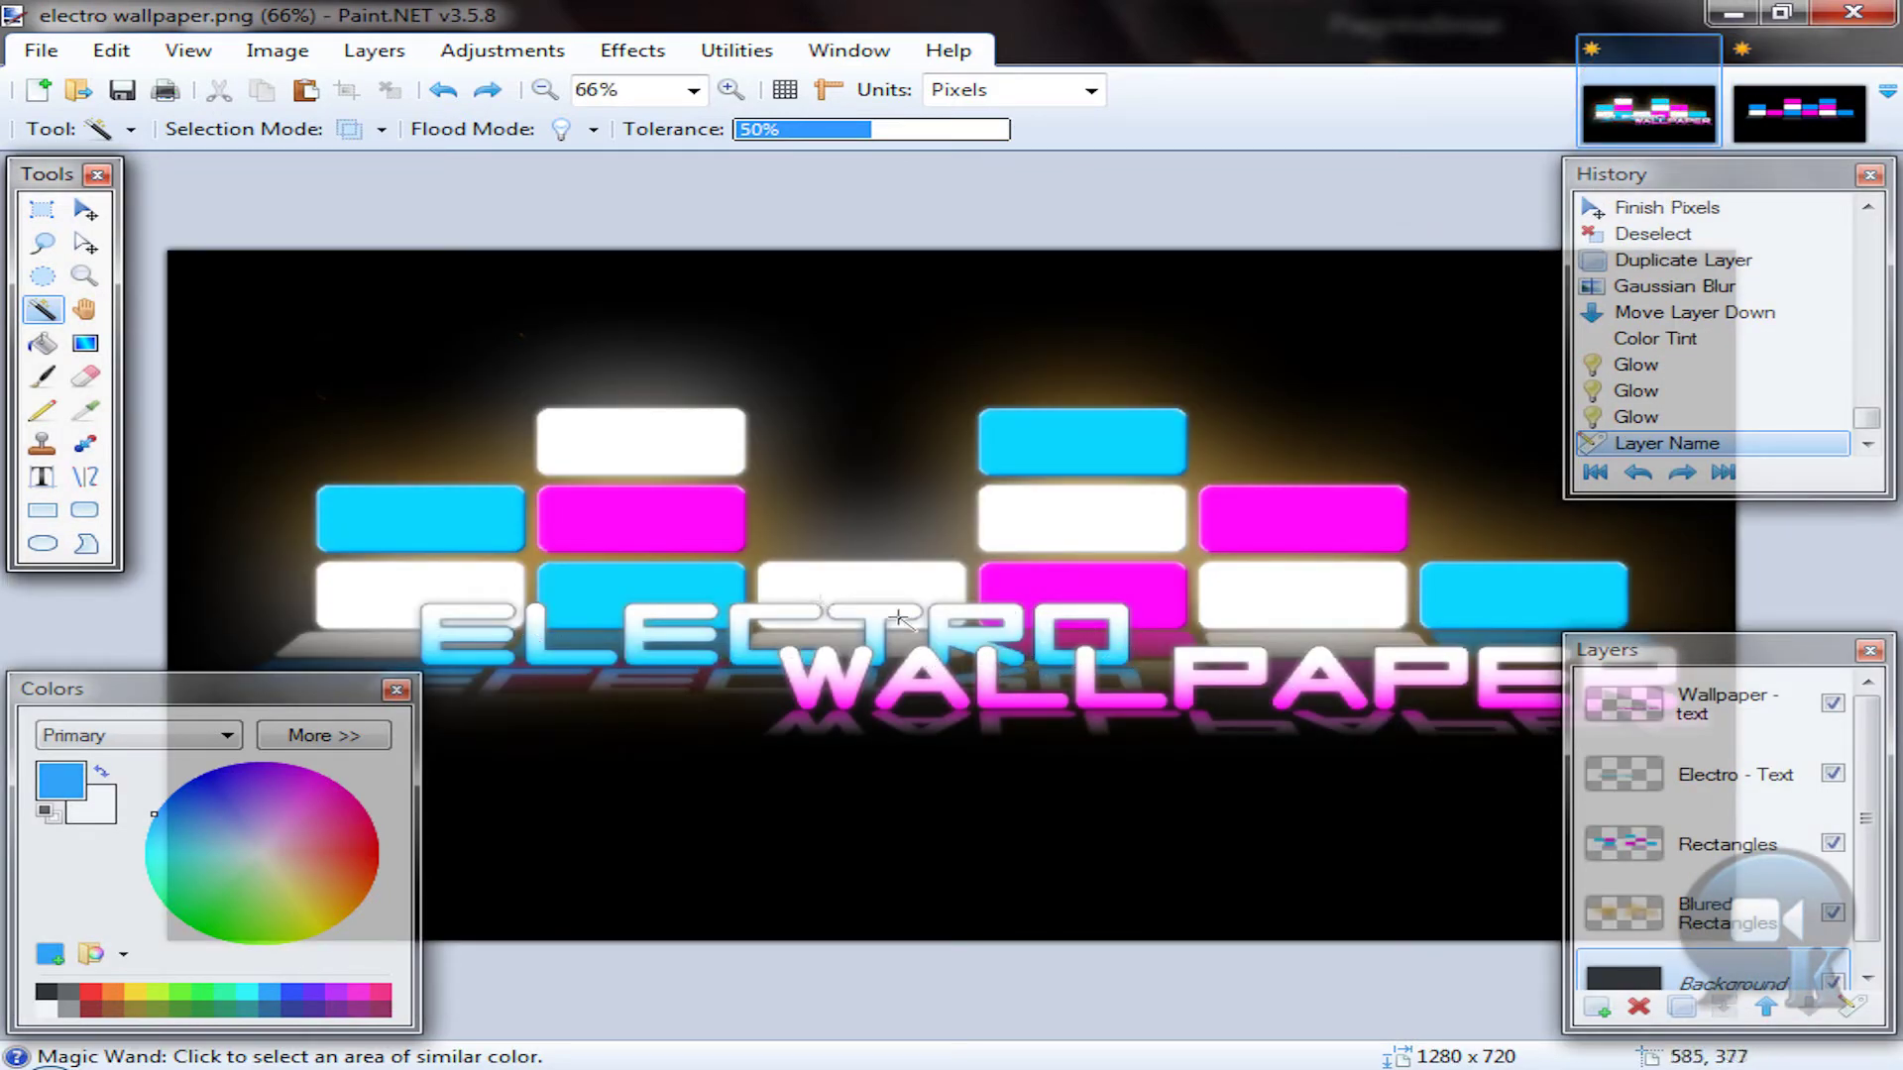
Step: Compare against electro wallpaper.png, ending back on the Untitled image
{"action": "left_click", "coordinate": [1798, 117]}
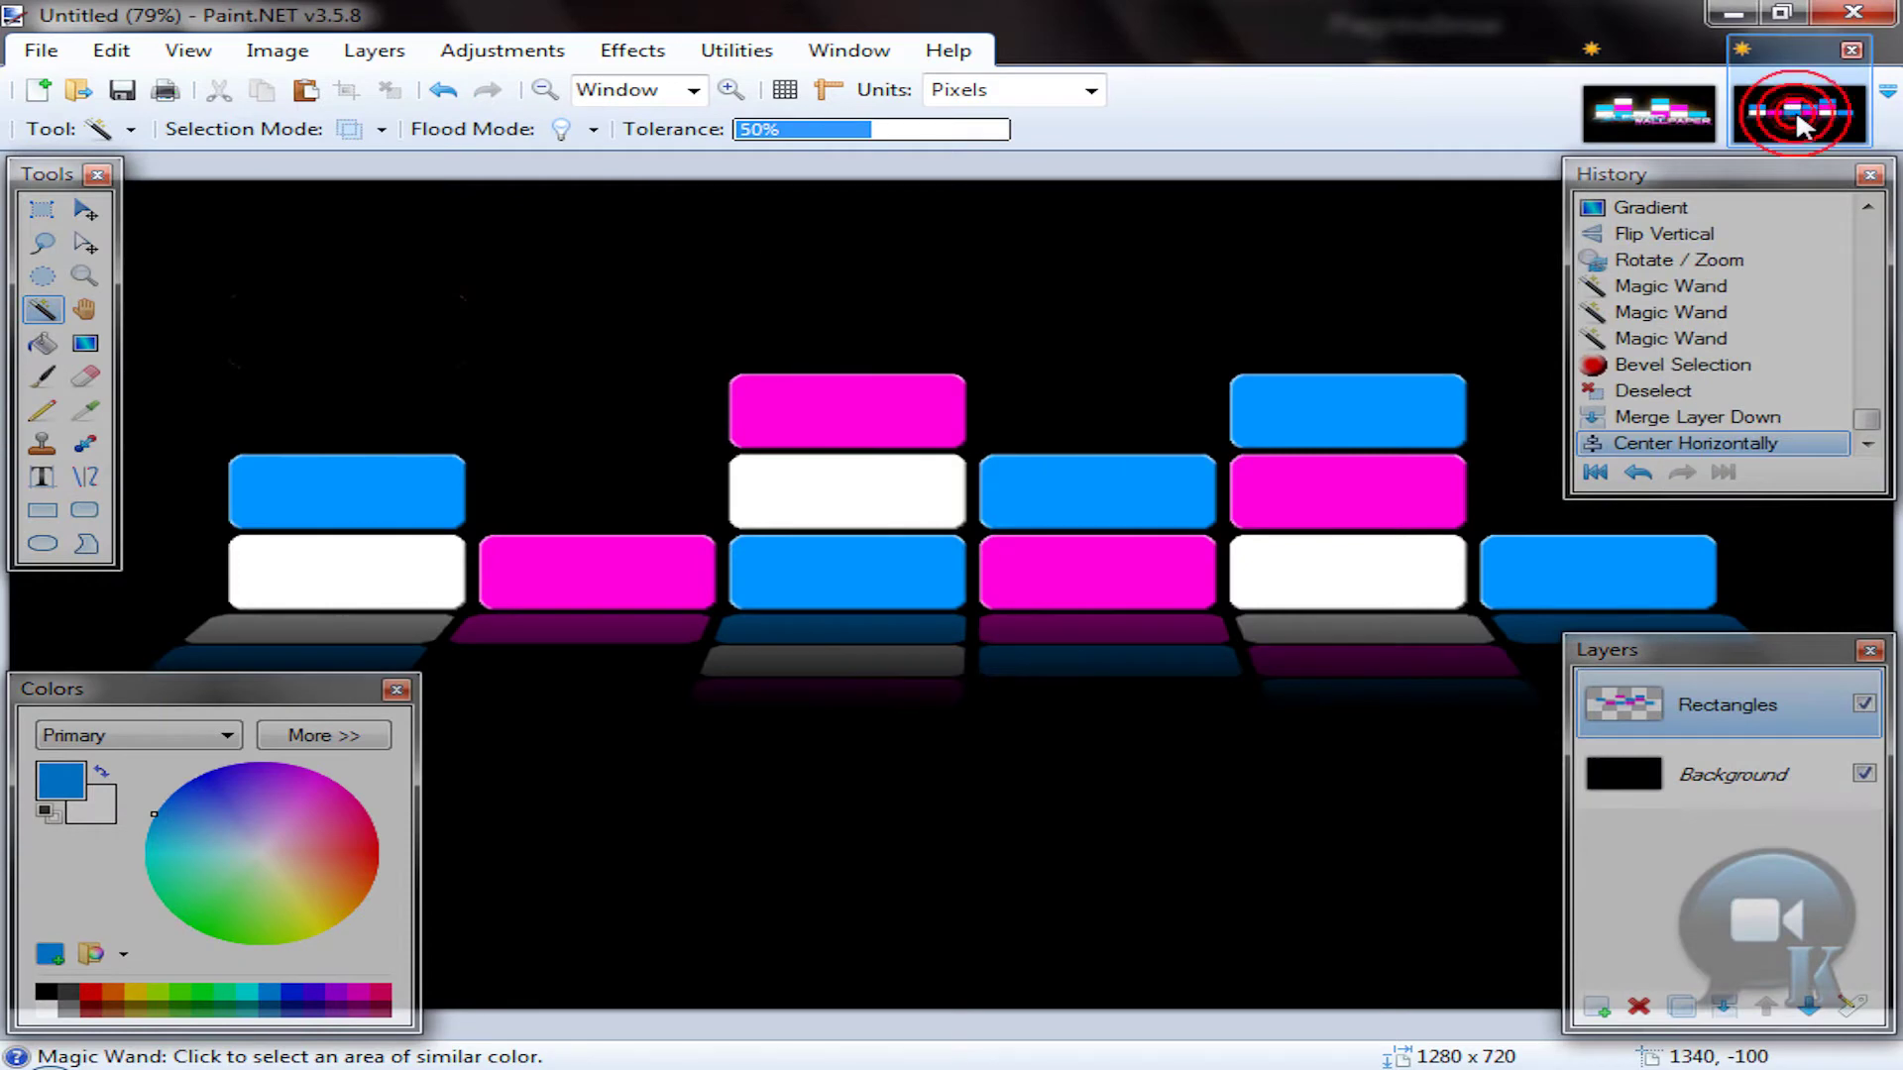
{"action": "left_click", "coordinate": [1647, 112]}
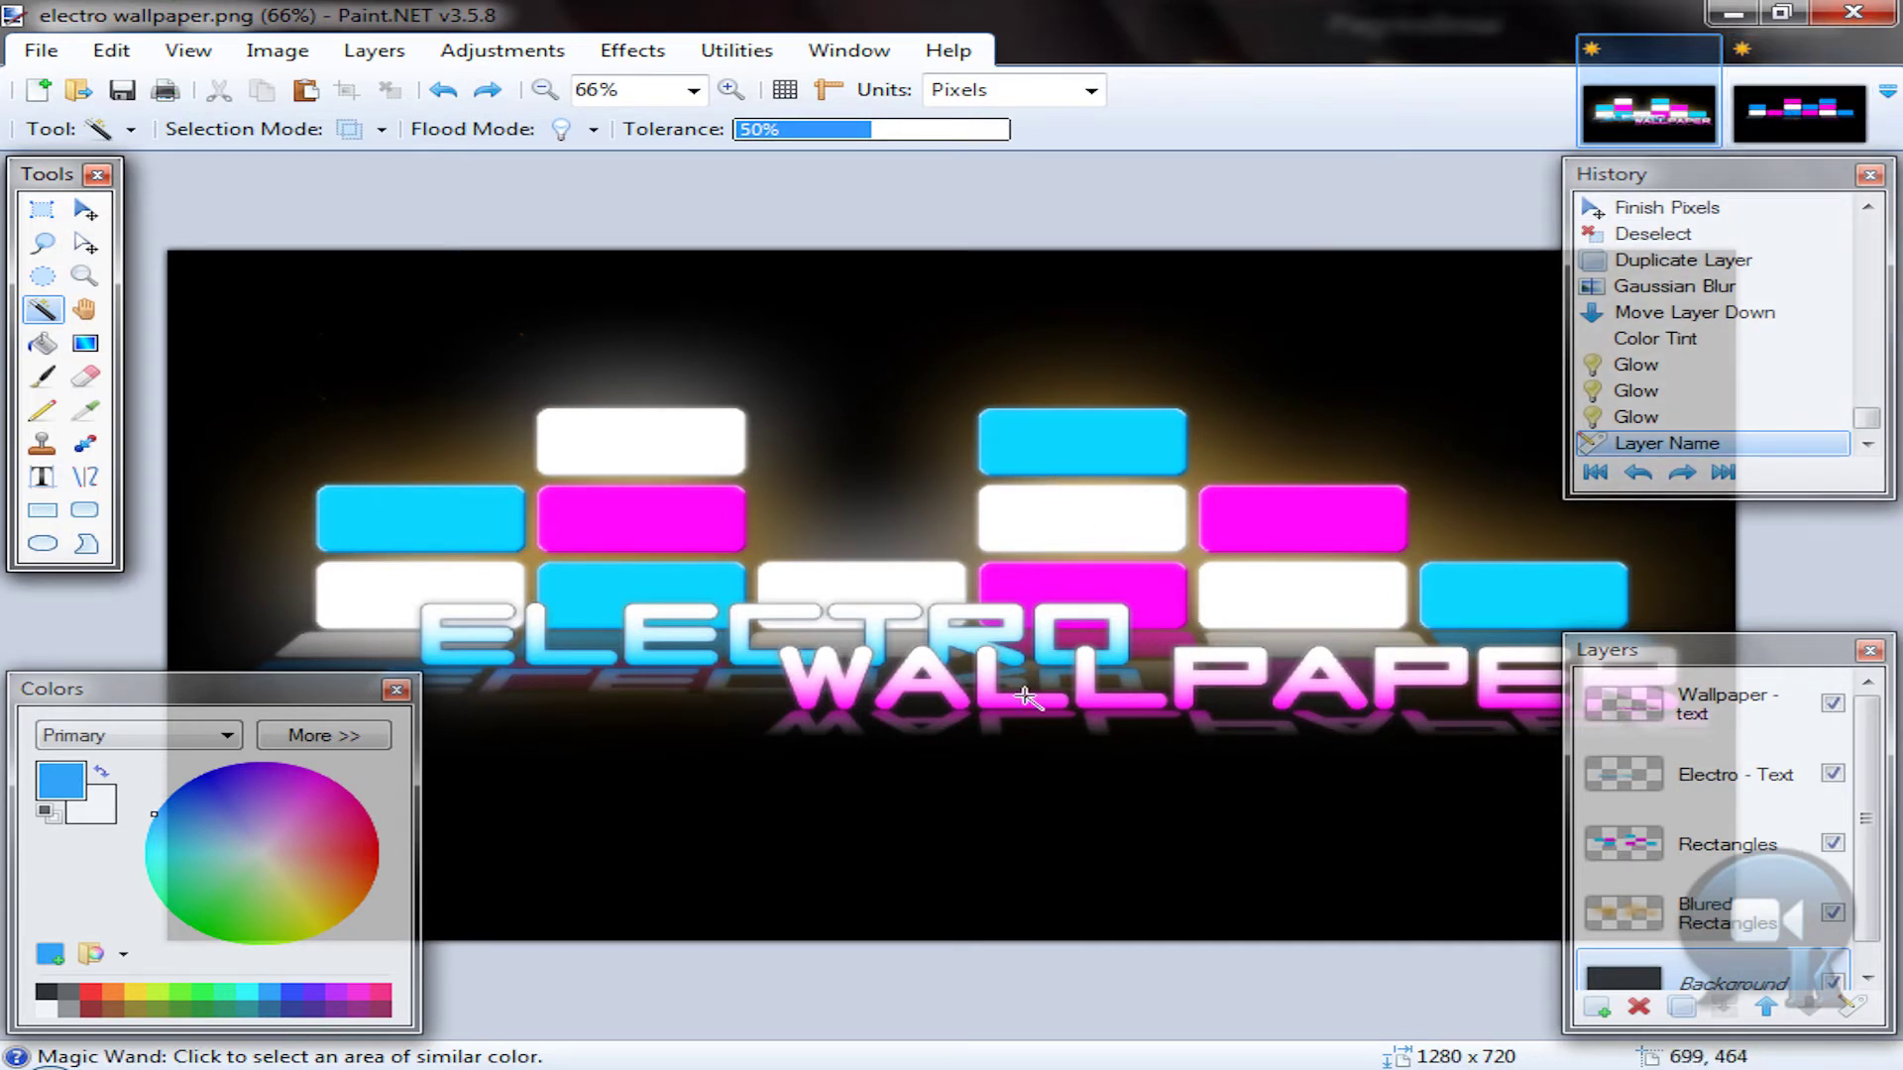
{"action": "left_click", "coordinate": [1816, 109]}
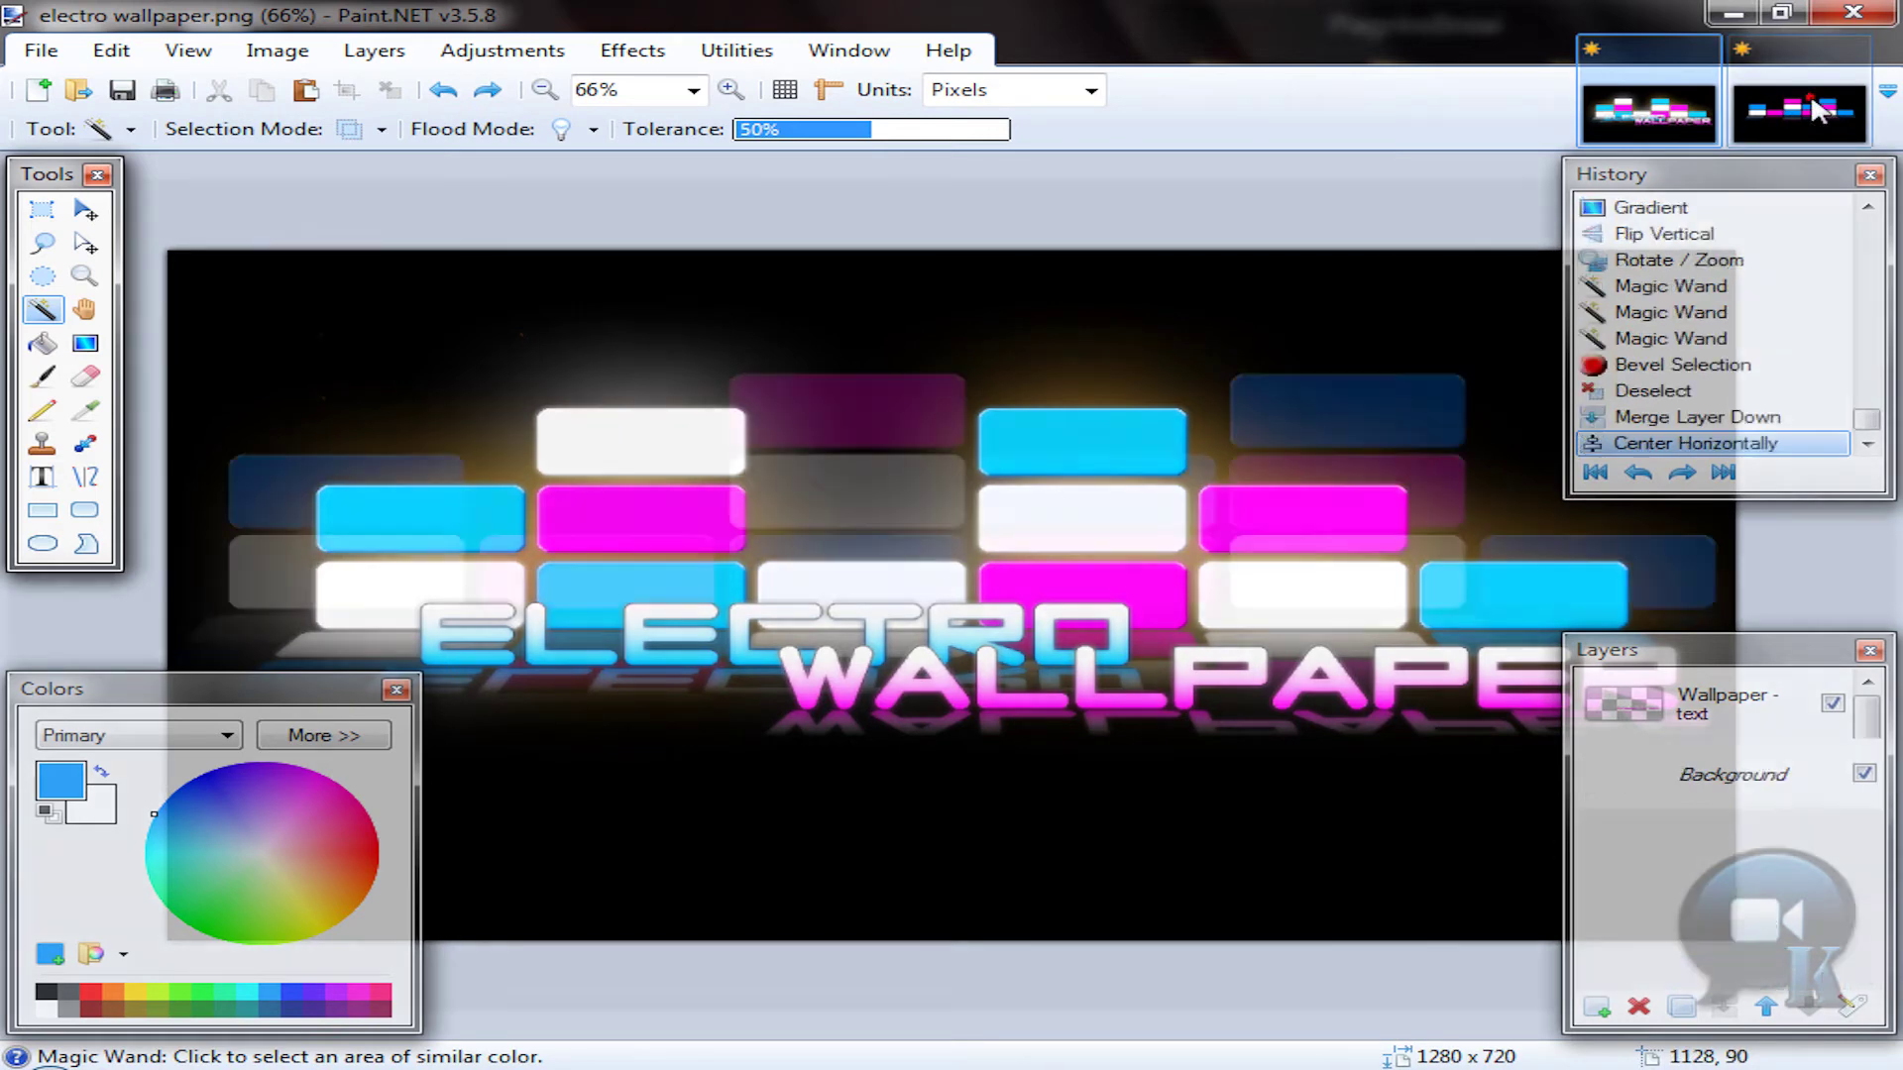
Step: Add a new empty layer above the rectangles and rename it 'Electro - text'
{"action": "left_click", "coordinate": [1597, 1009]}
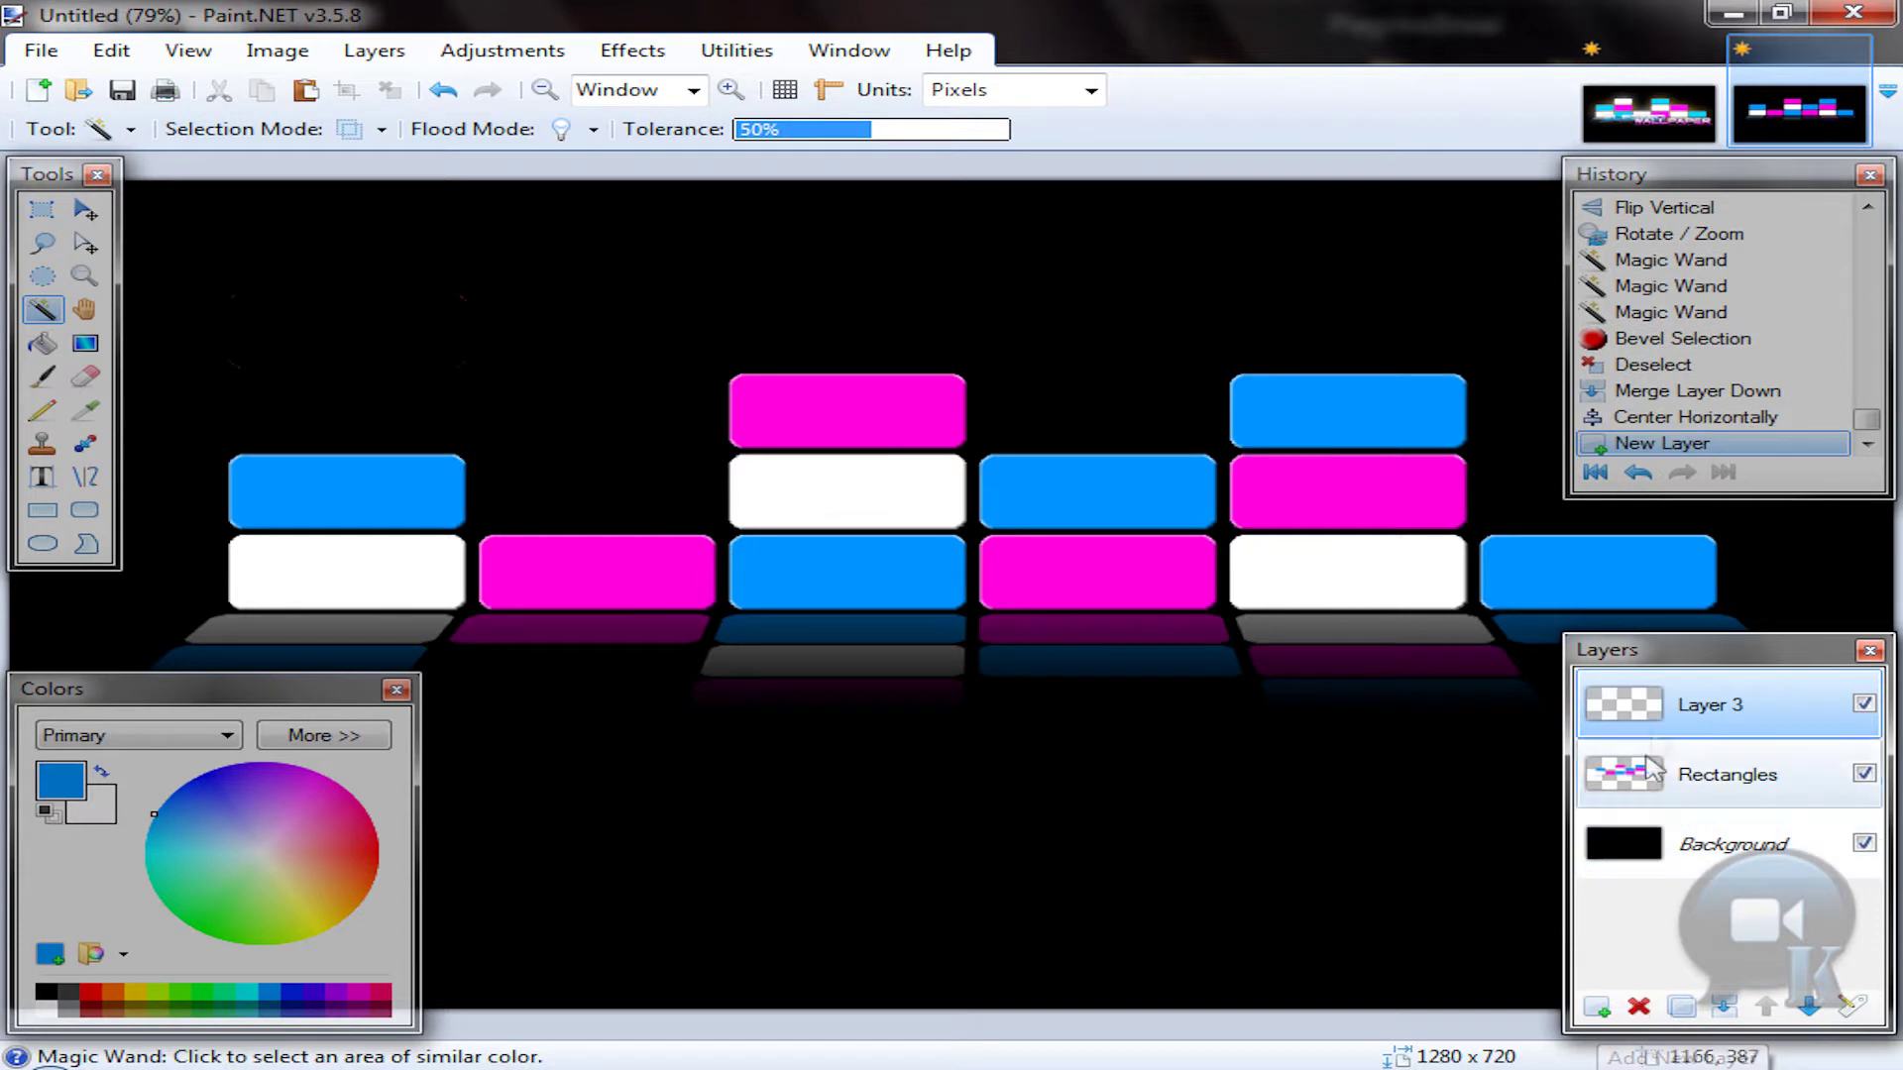
{"action": "double_click", "coordinate": [1684, 707]}
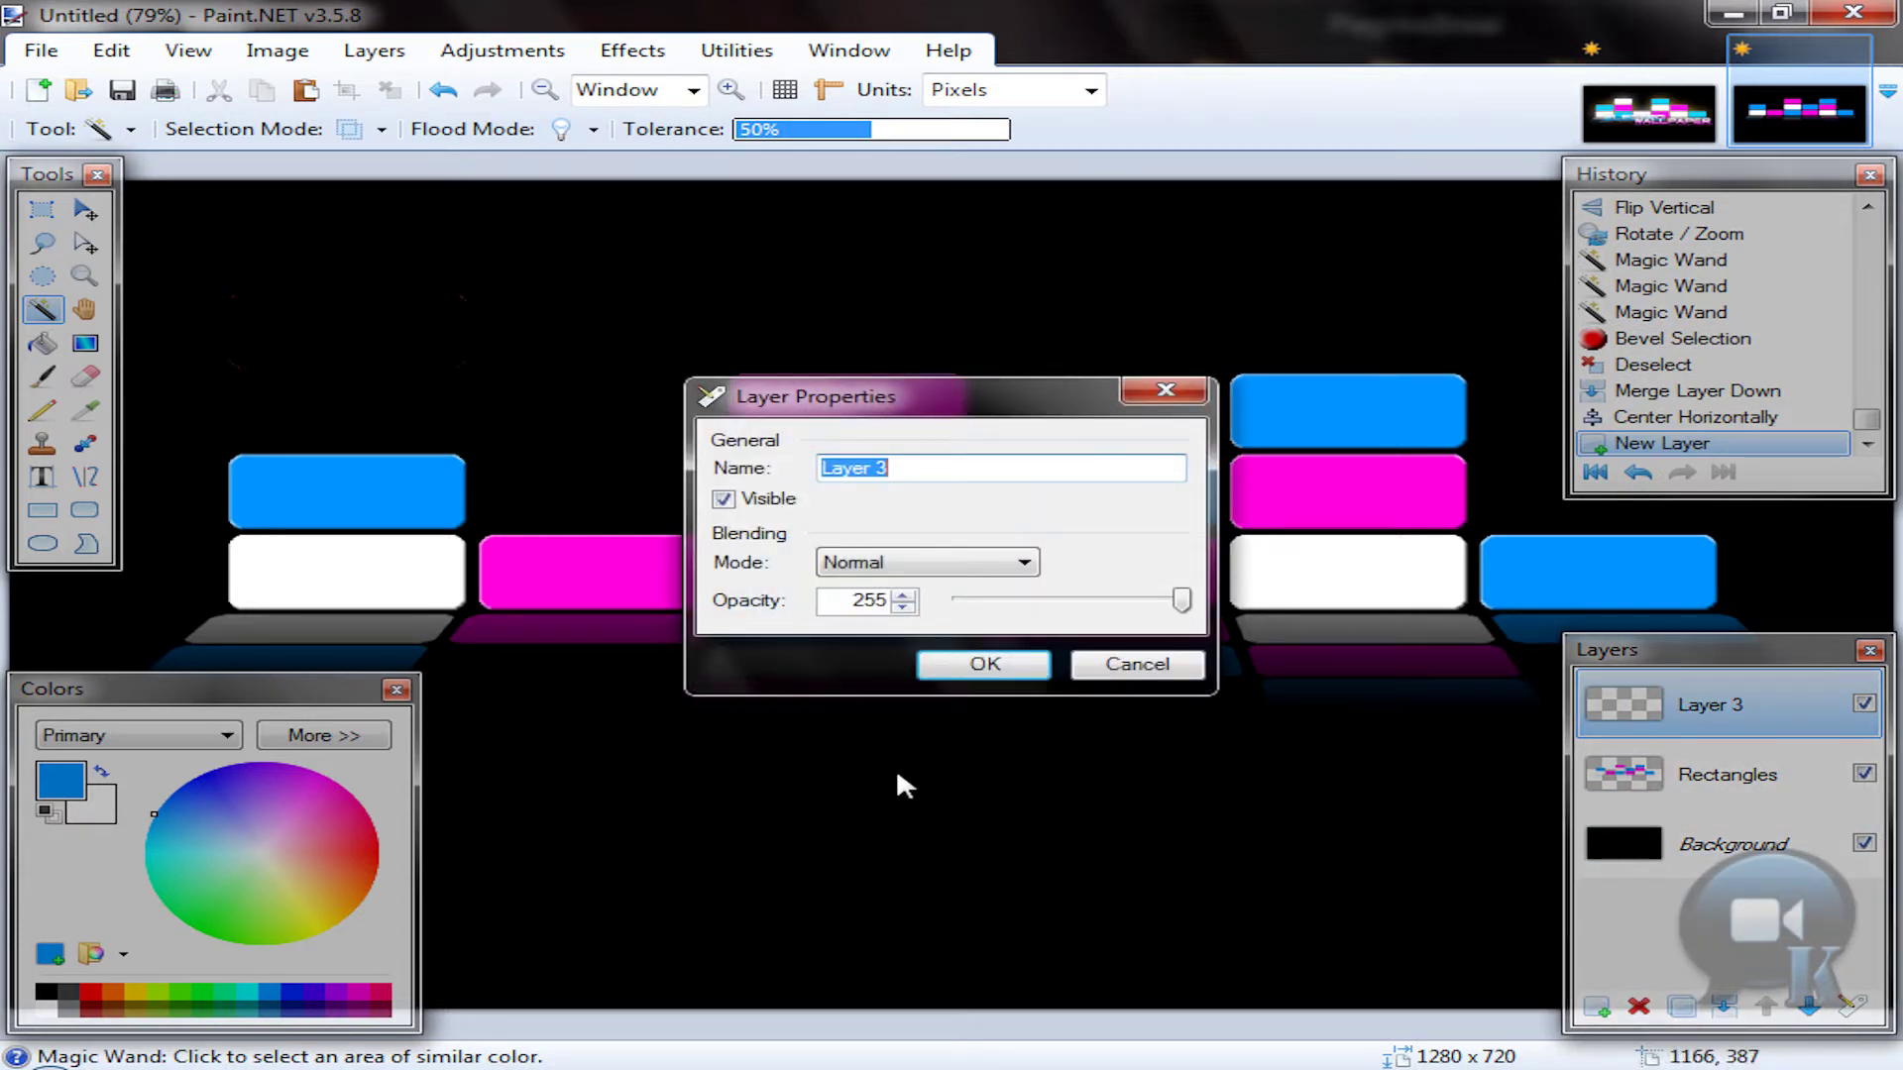
{"action": "type", "text": "Electro - text"}
{"action": "key", "text": "Return"}
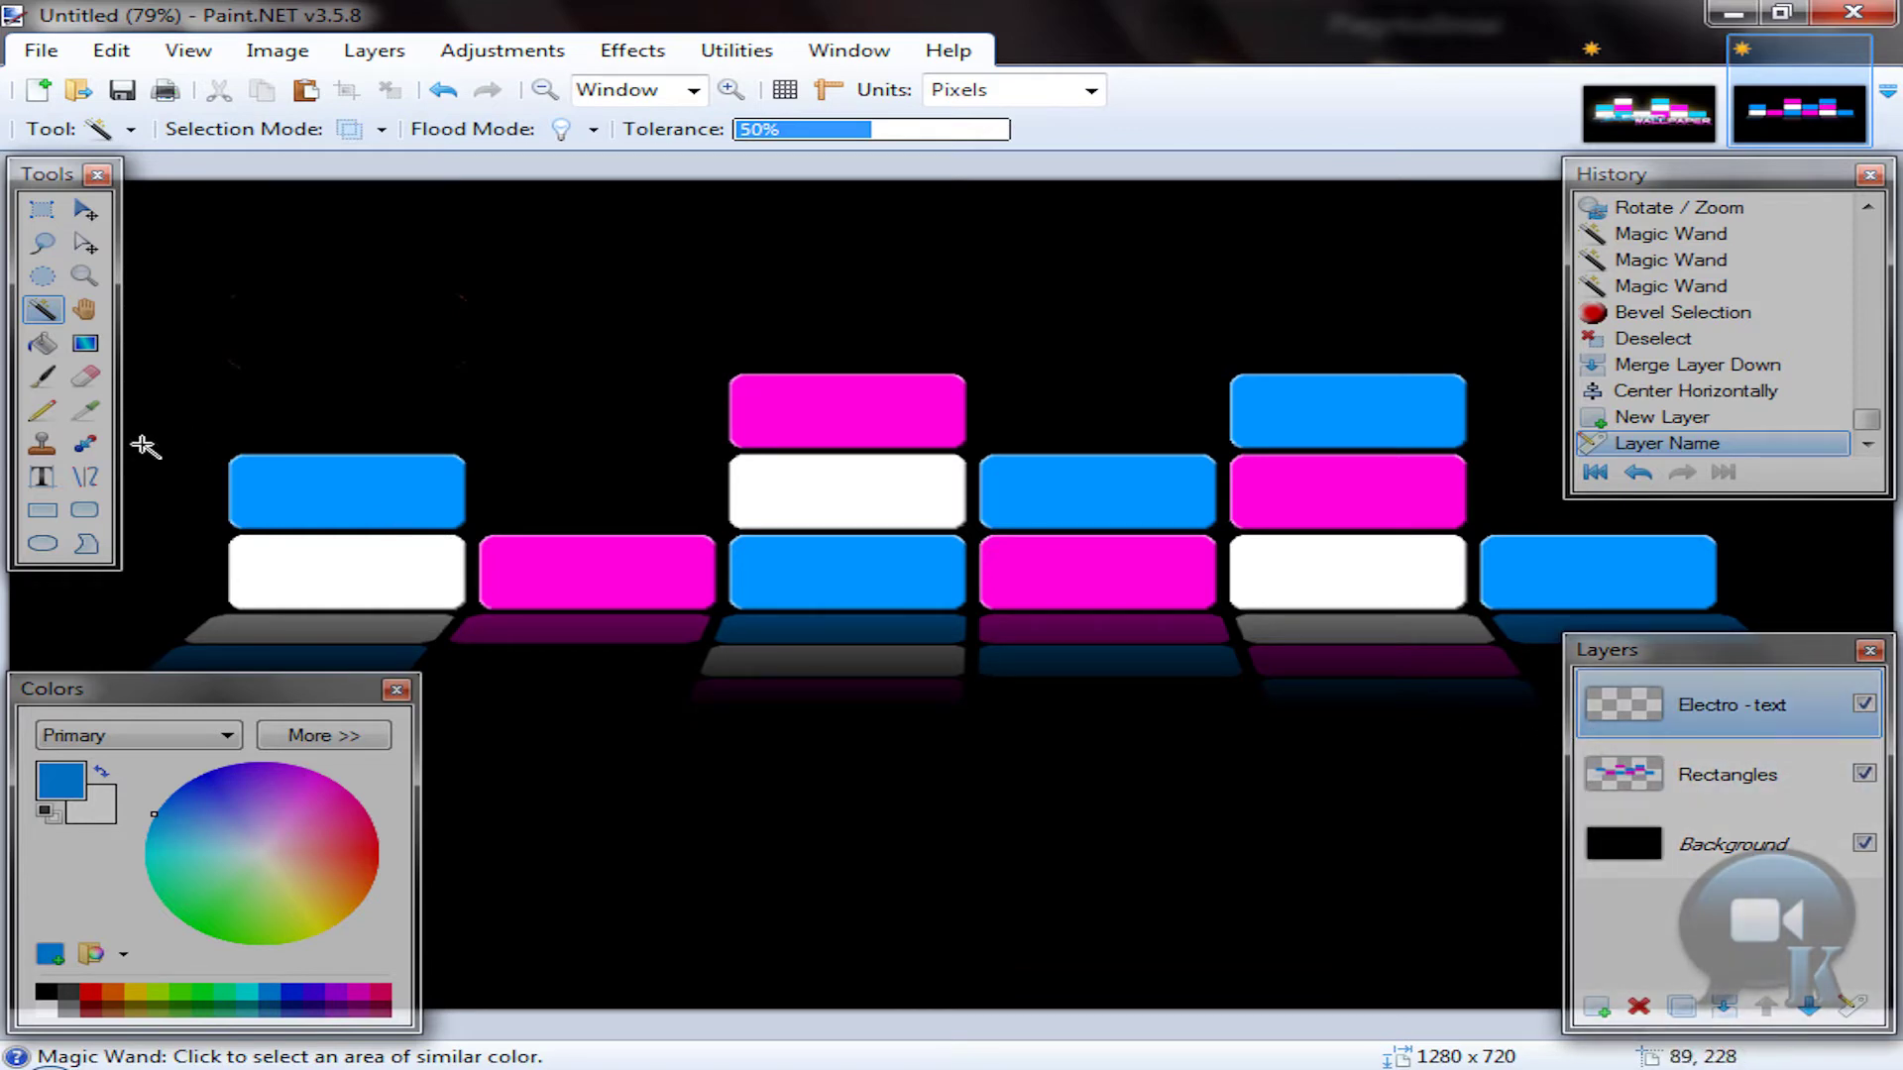
{"action": "left_click", "coordinate": [42, 477]}
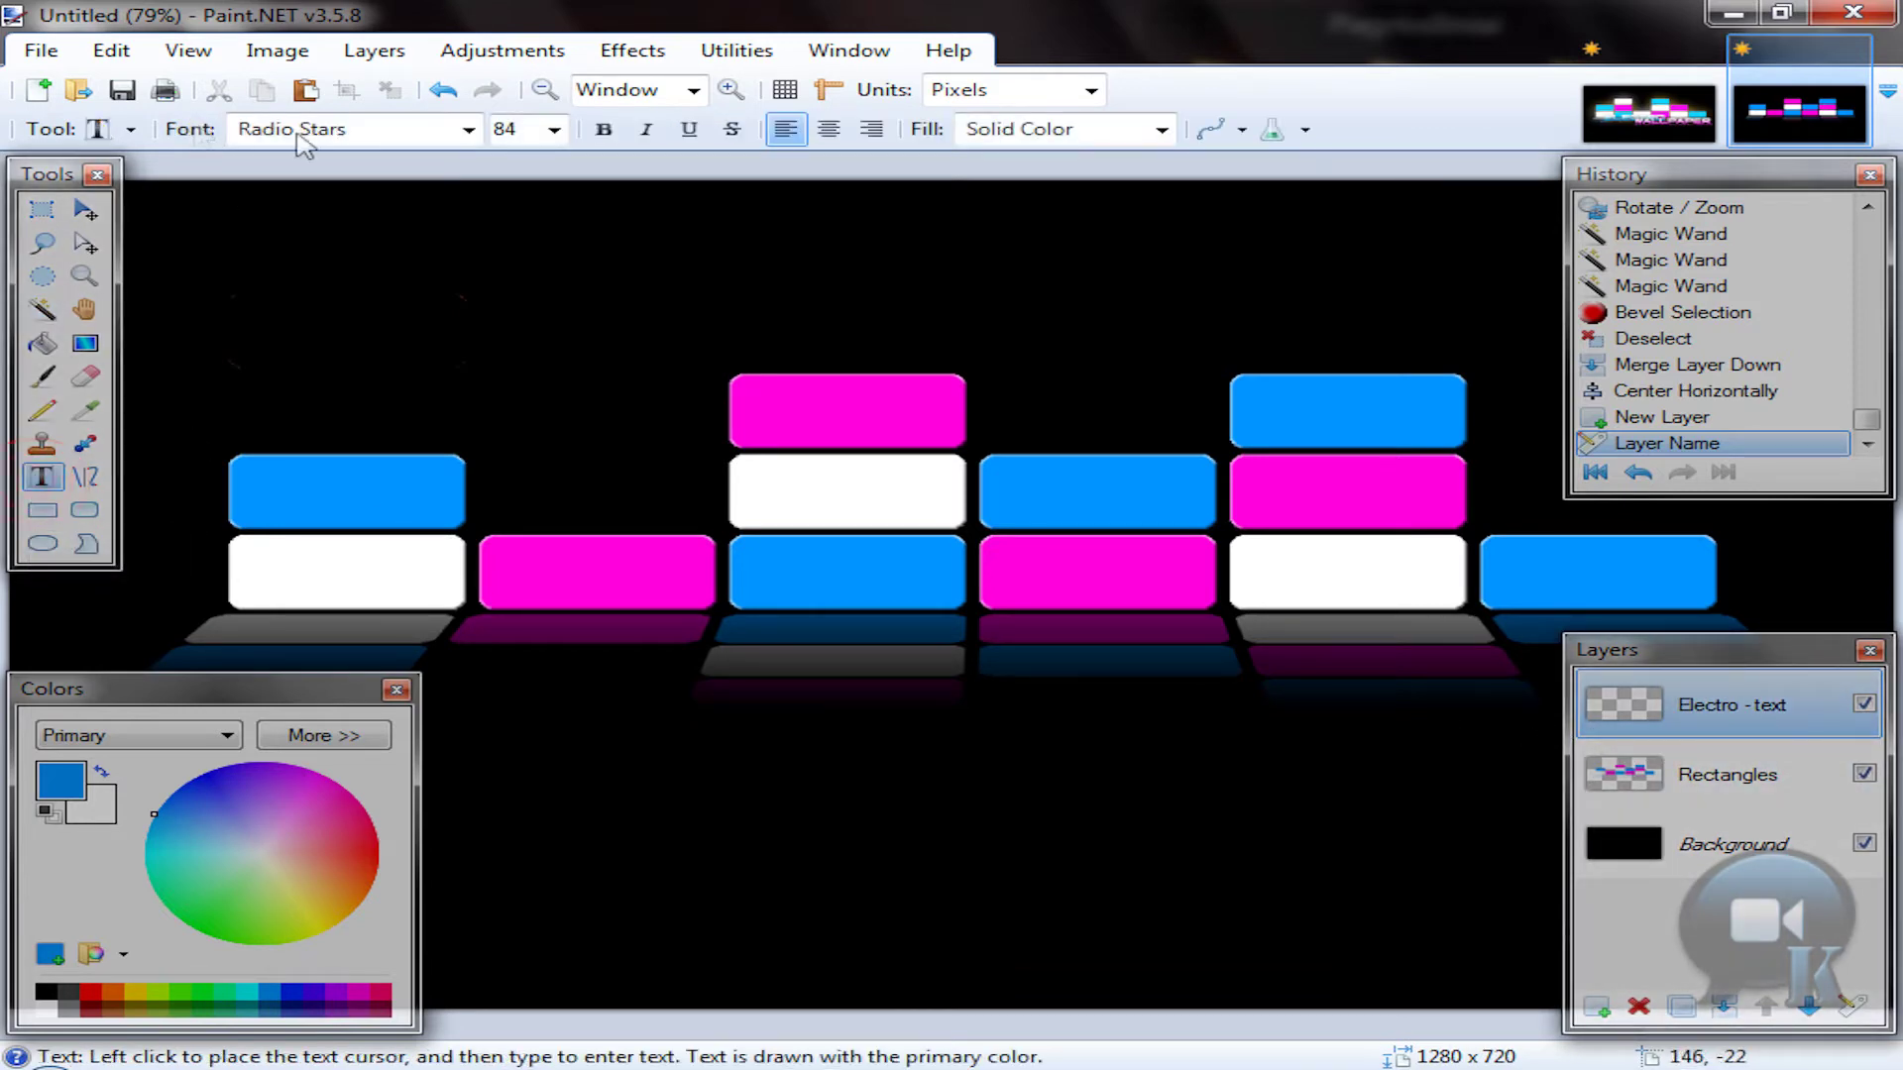
Step: Type 'ELECTRO' in Radio Stars size 84 across the lower bars and nudge it into place
{"action": "left_click", "coordinate": [331, 129]}
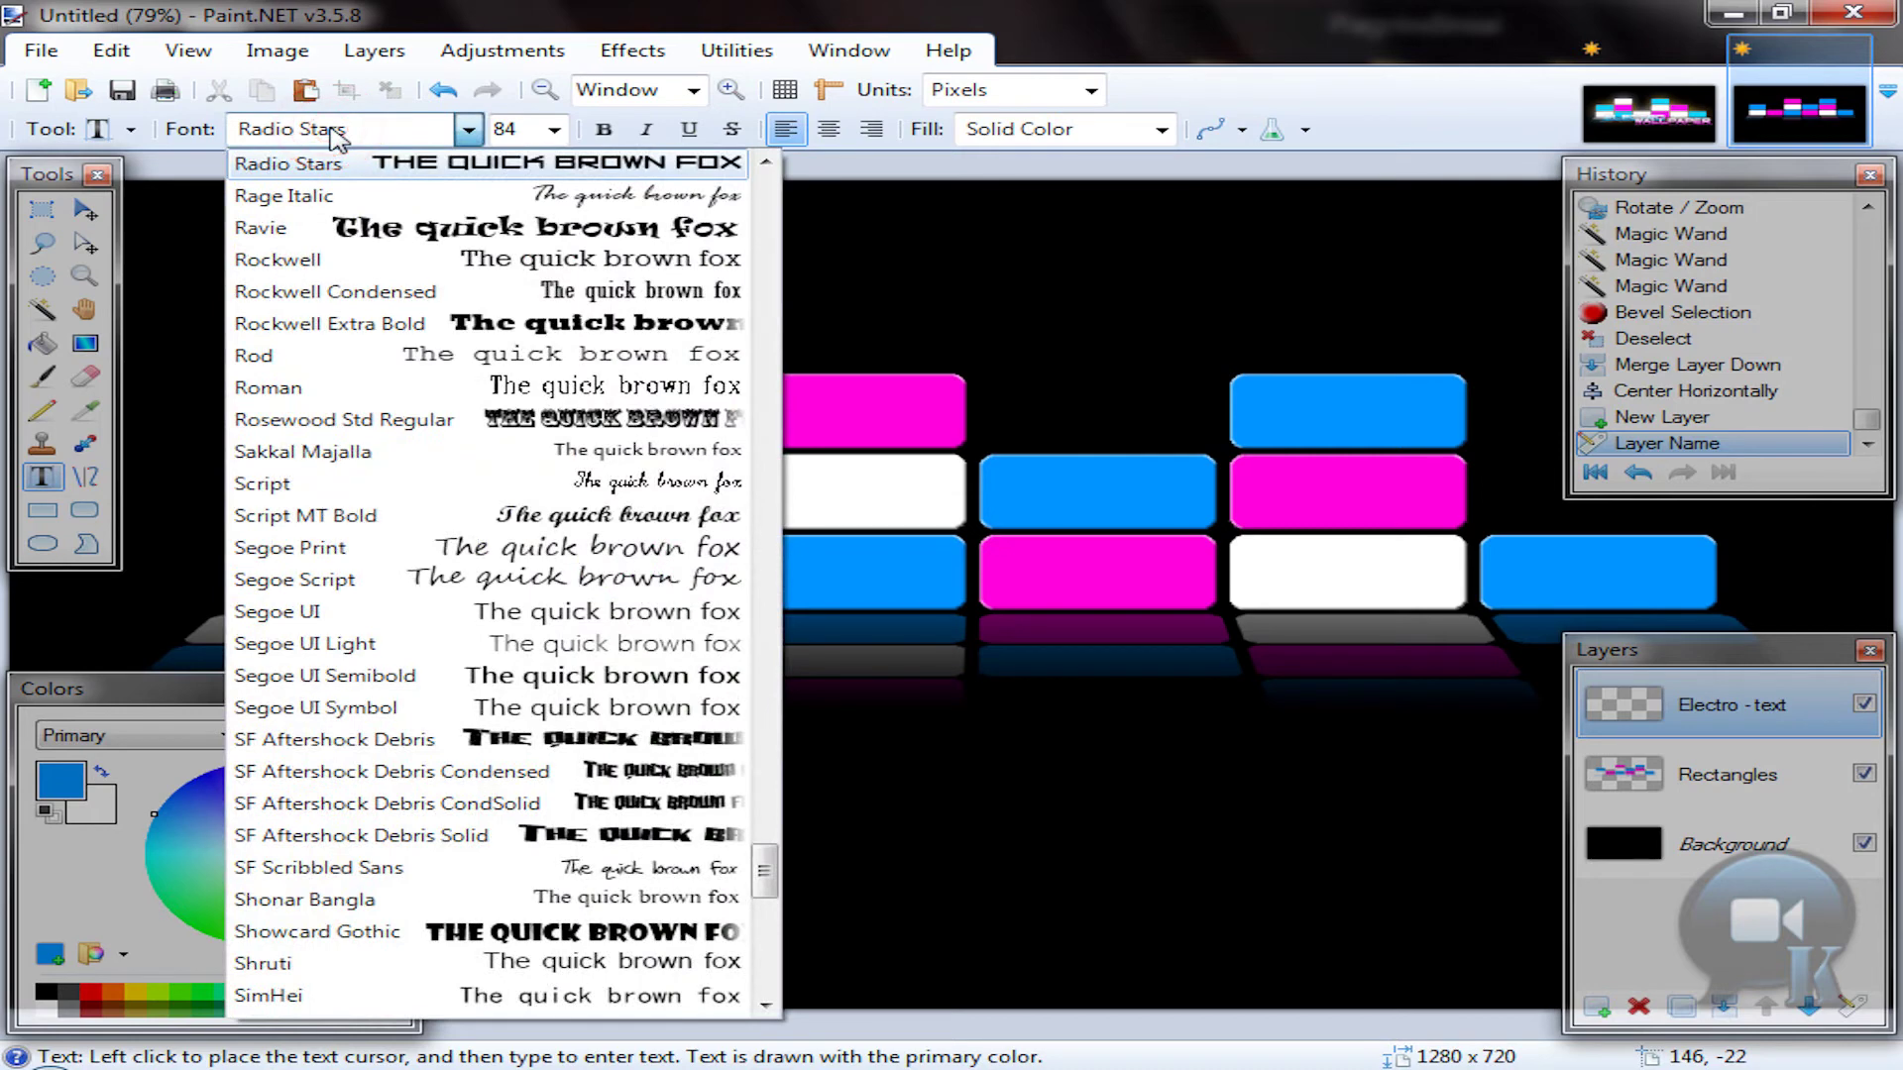
{"action": "left_click", "coordinate": [333, 129]}
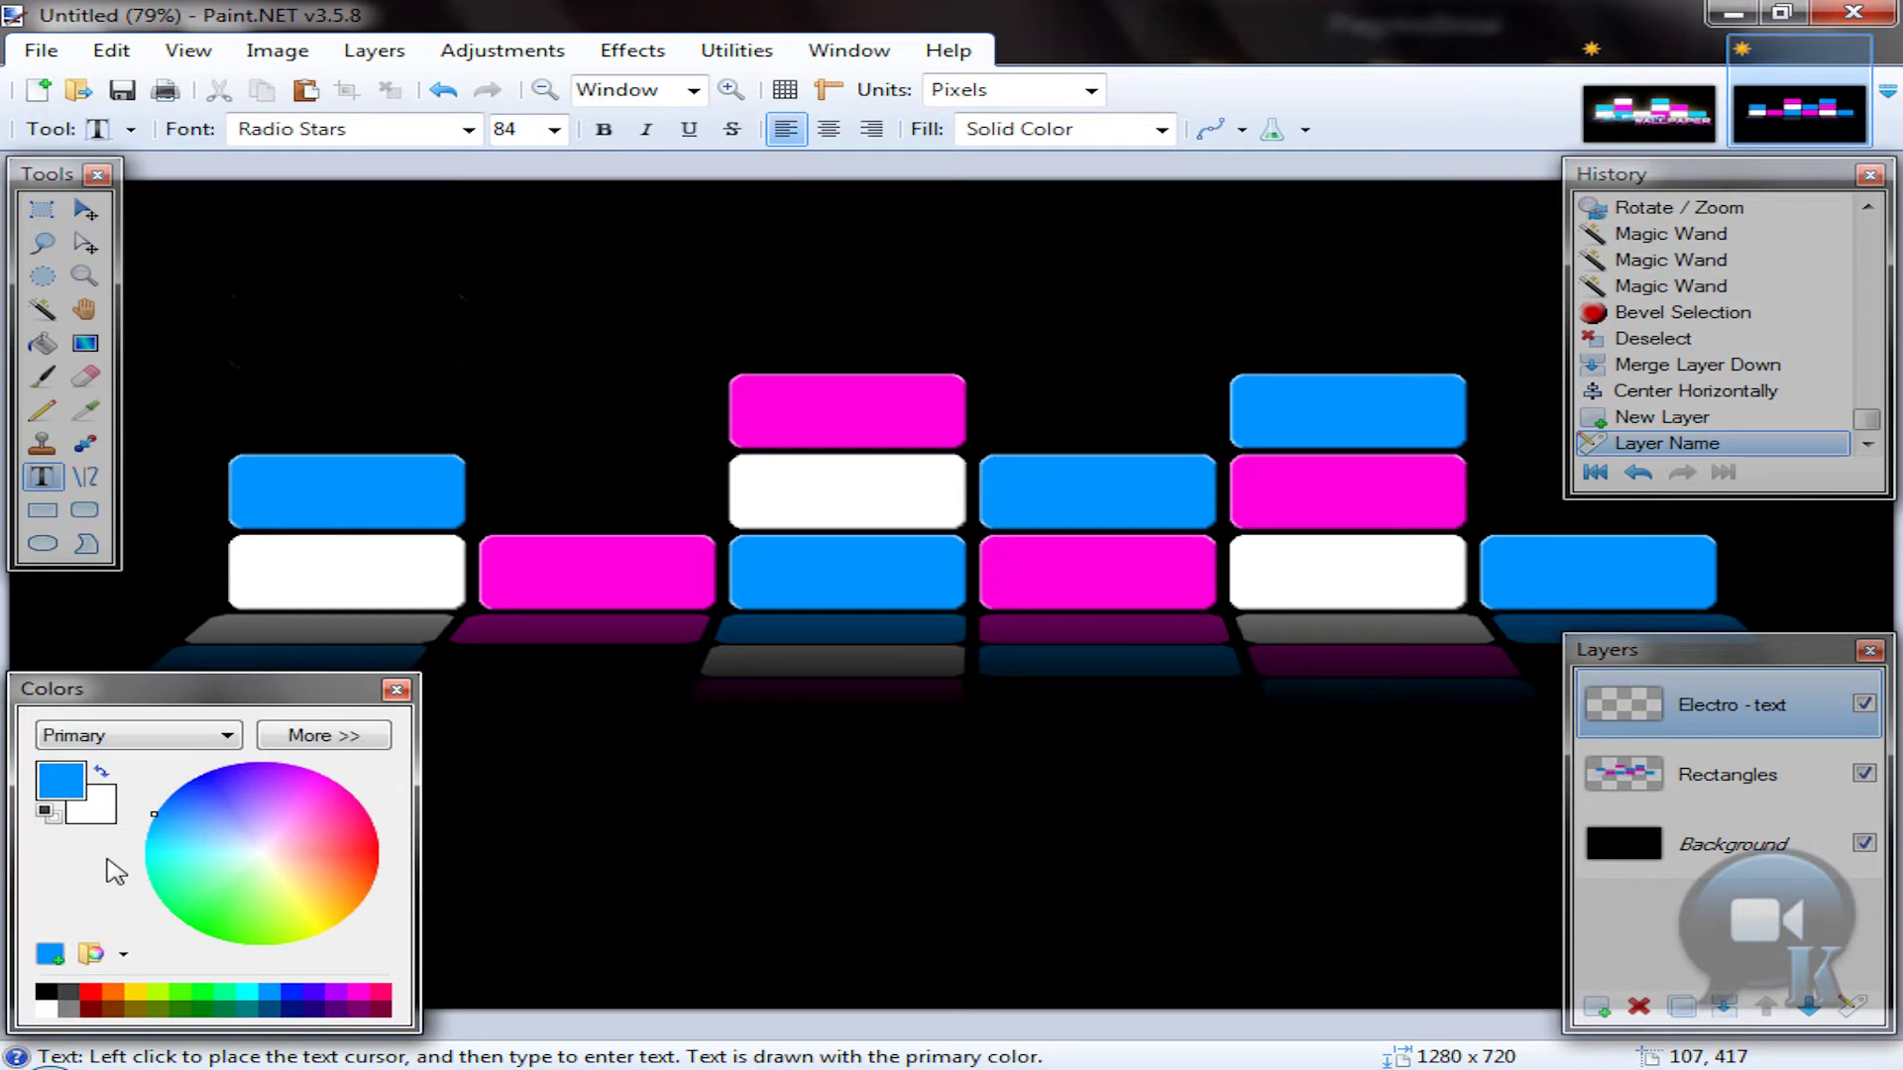
{"action": "key", "text": "ctrl+Tab"}
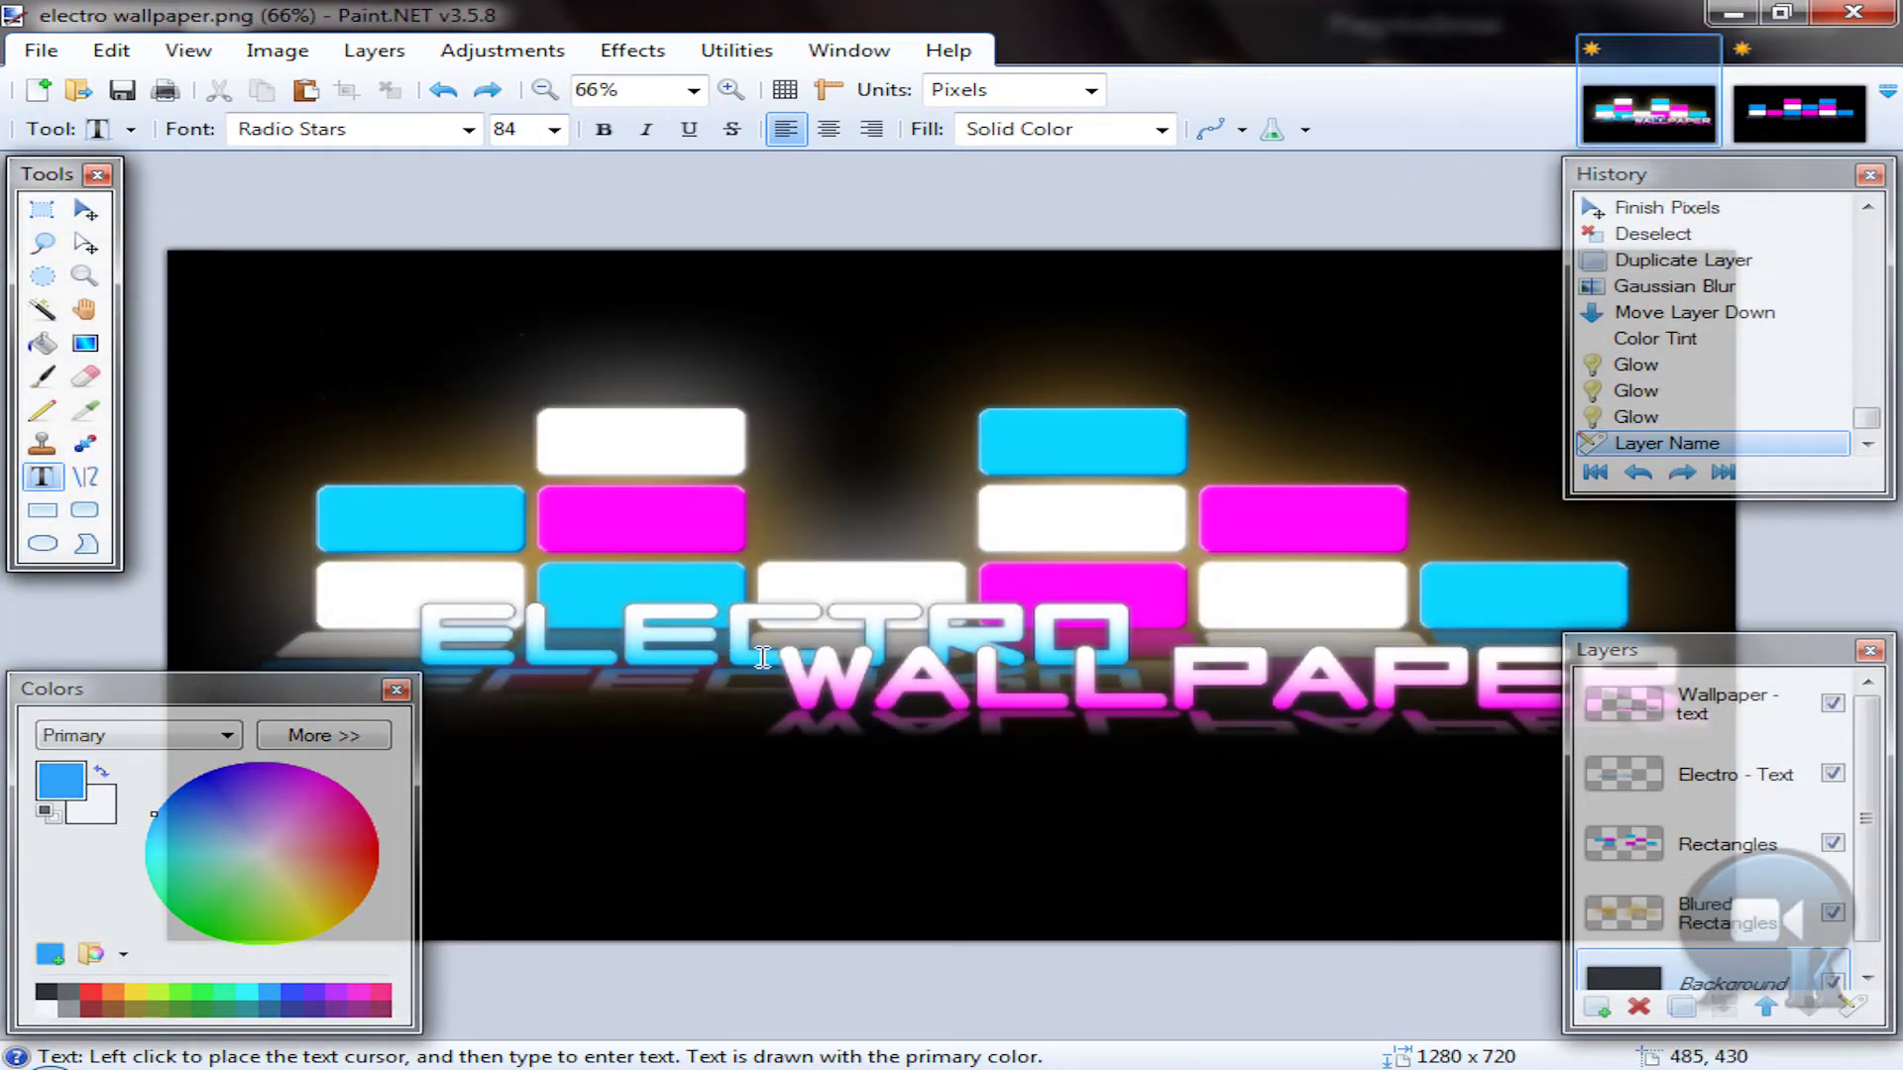
{"action": "left_click", "coordinate": [1764, 104]}
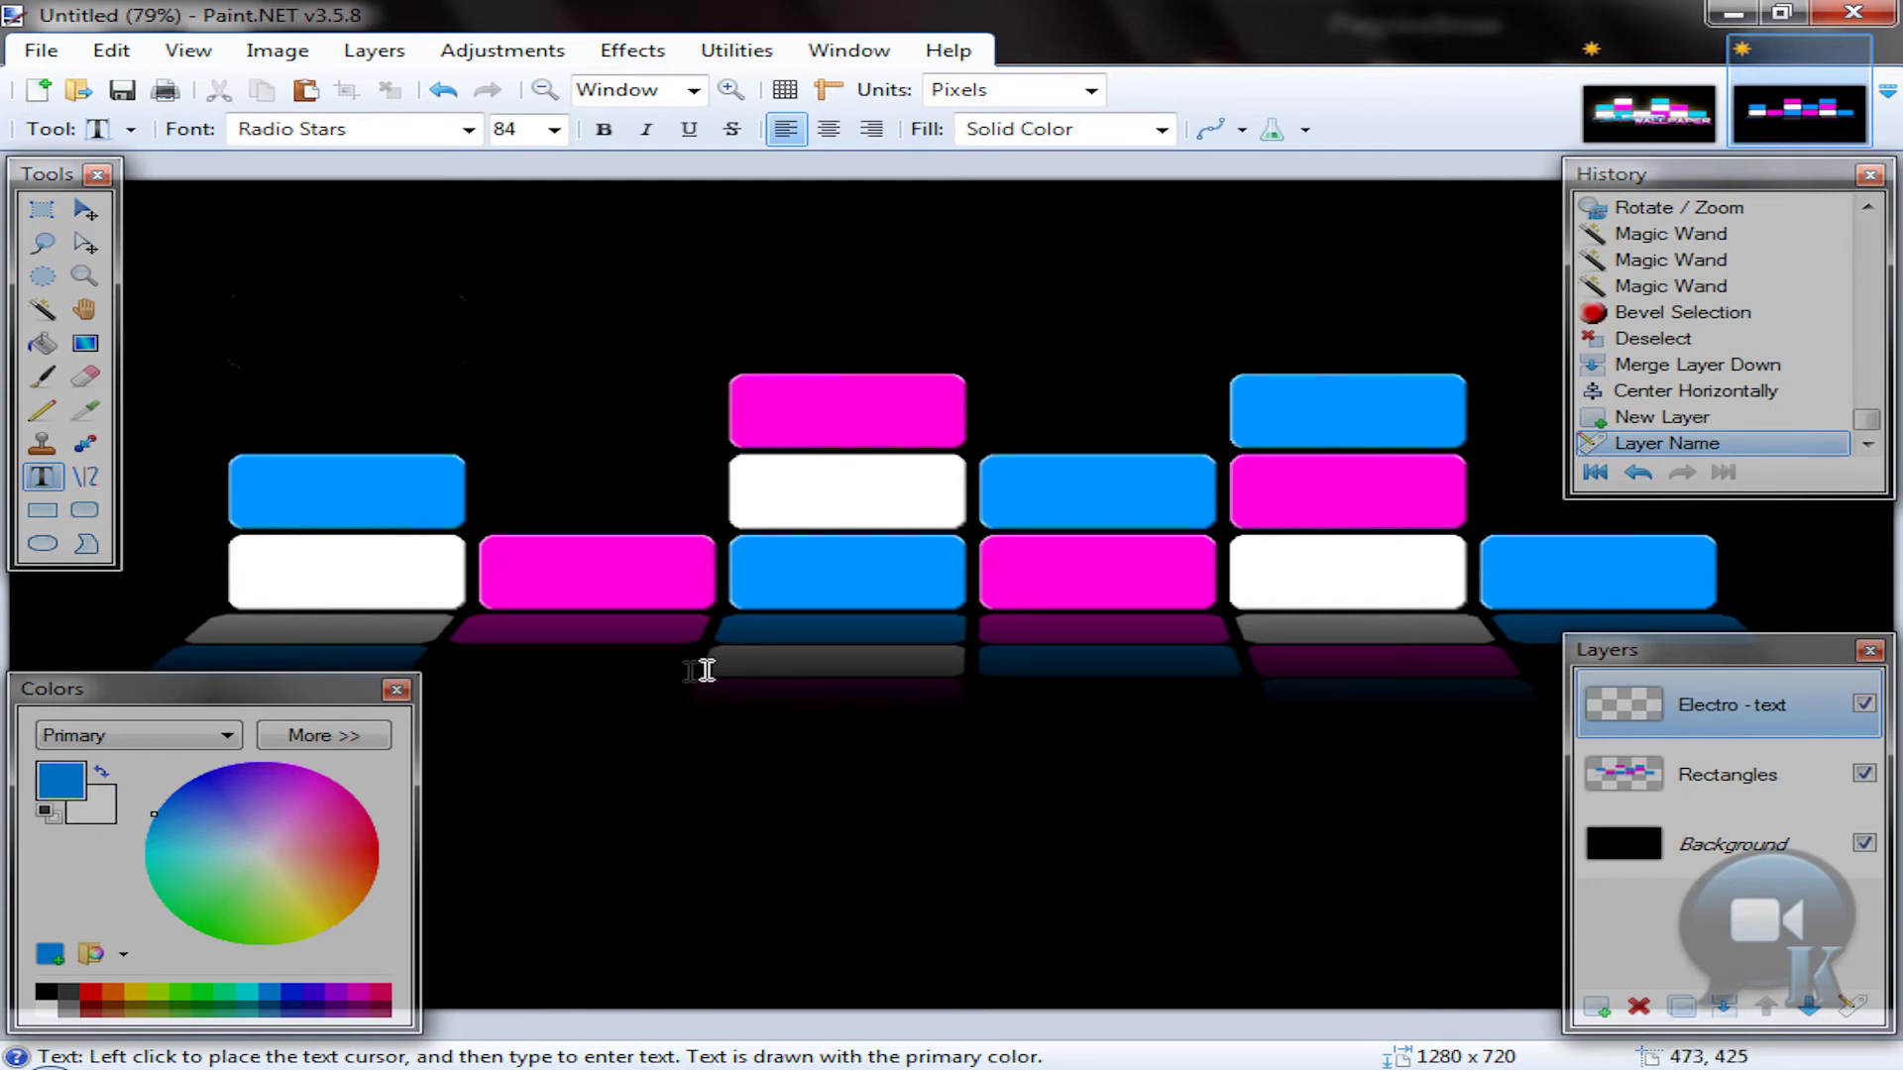
{"action": "left_click", "coordinate": [327, 637]}
{"action": "type", "text": "ELECTRO"}
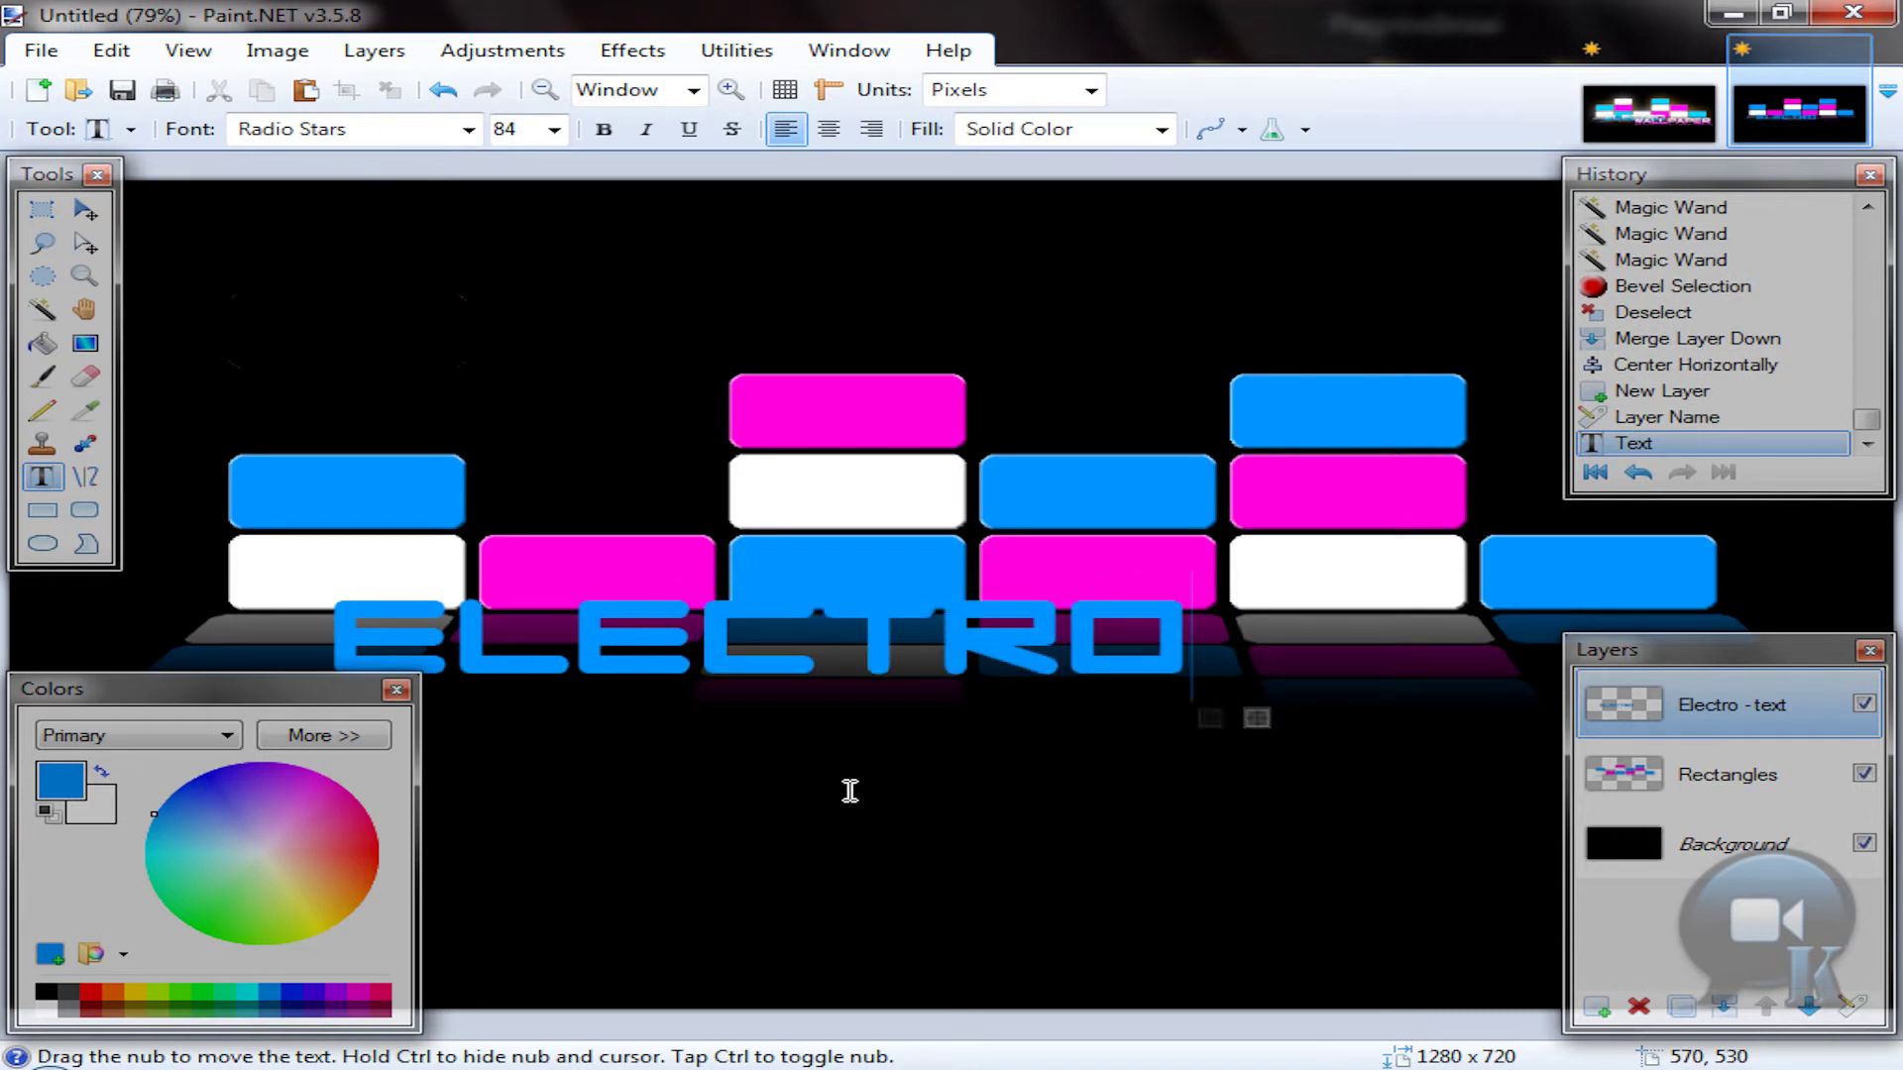
{"action": "key", "text": "BackSpace"}
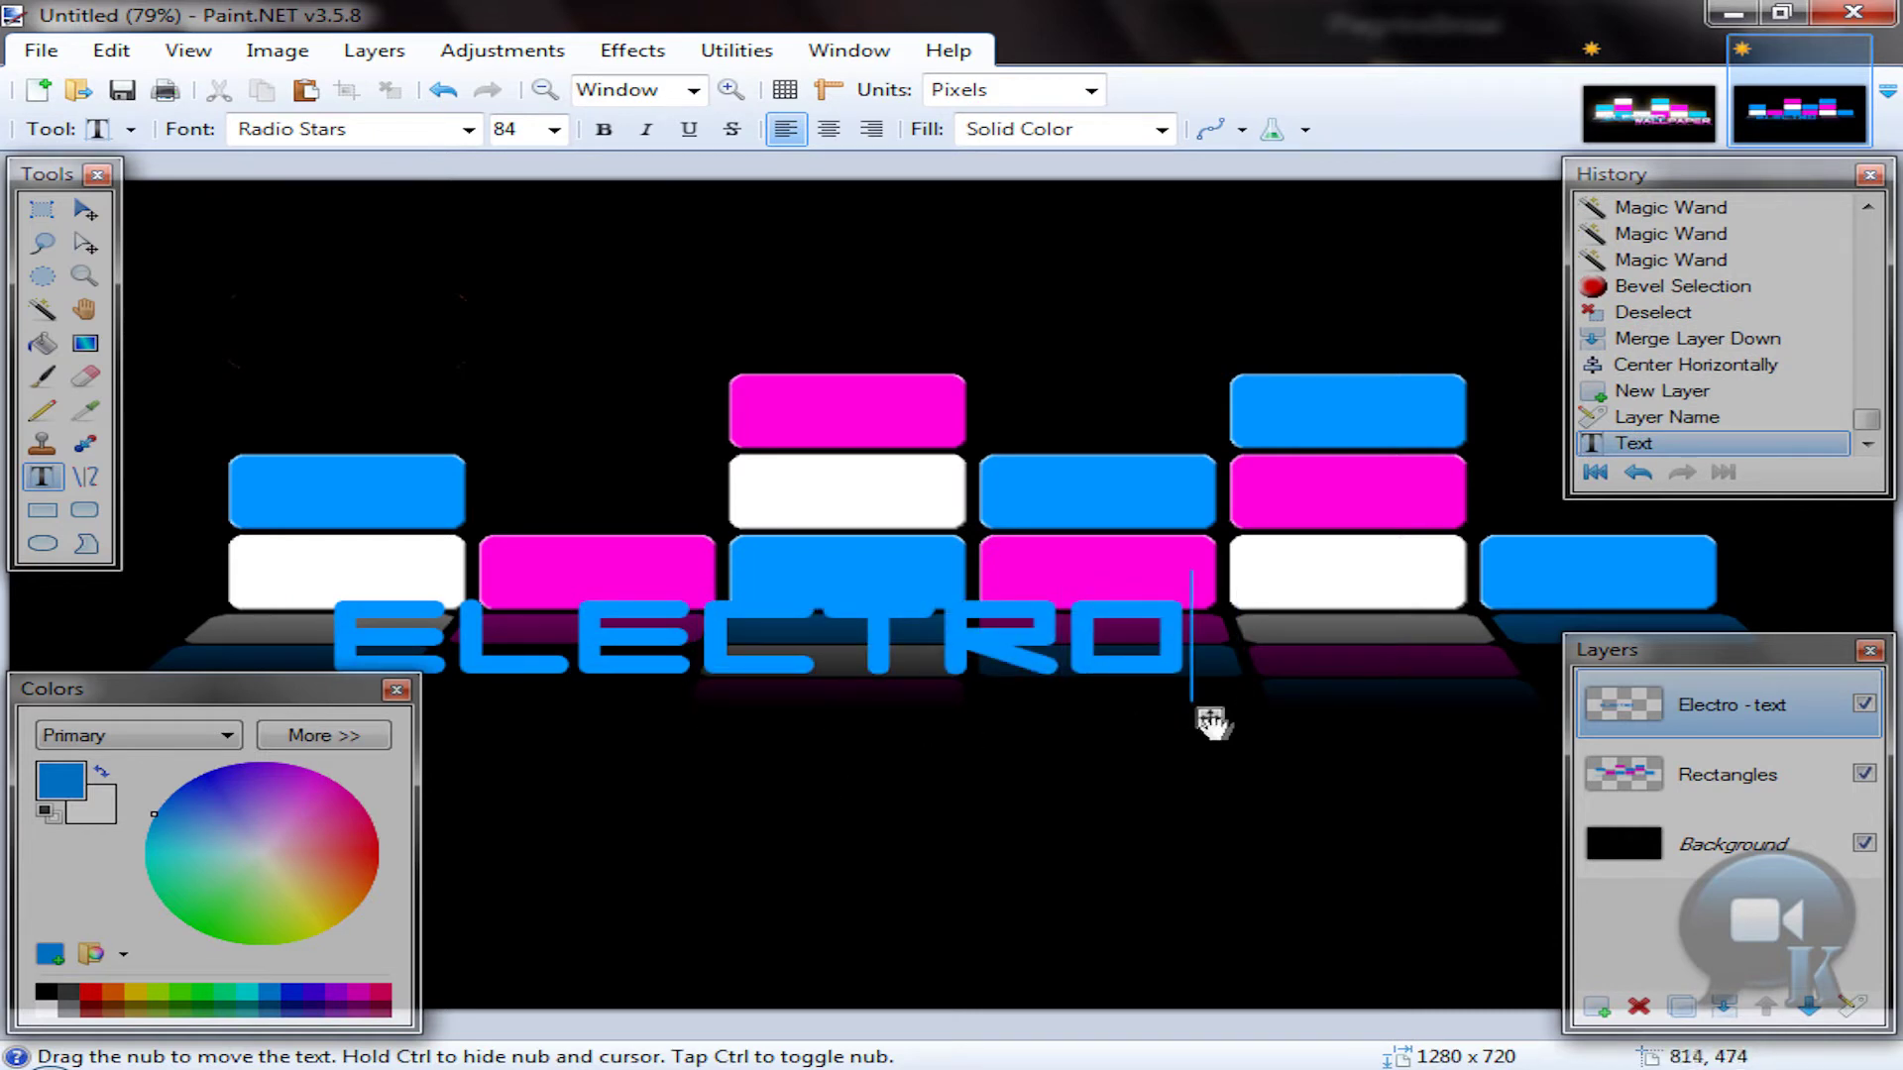
{"action": "left_click_drag", "start_coordinate": [1214, 724], "coordinate": [1240, 712]}
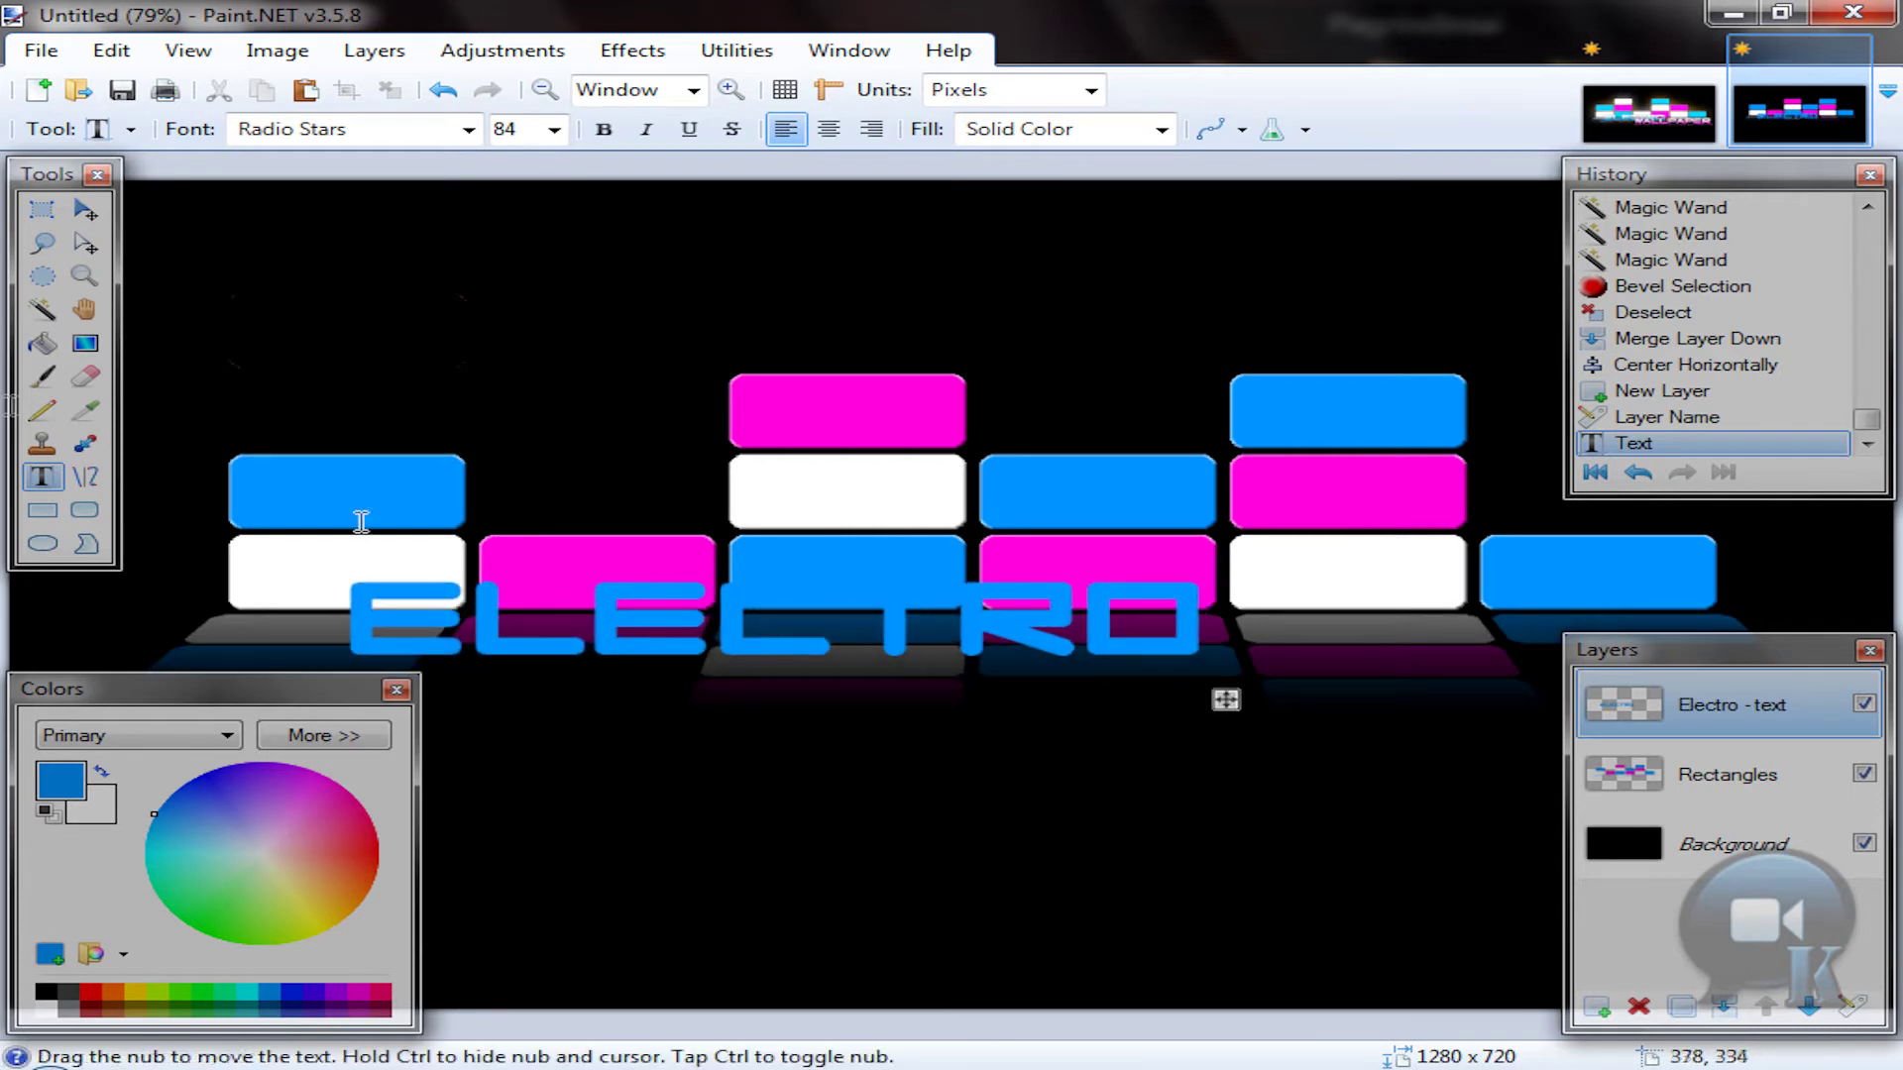
{"action": "left_click", "coordinate": [44, 310]}
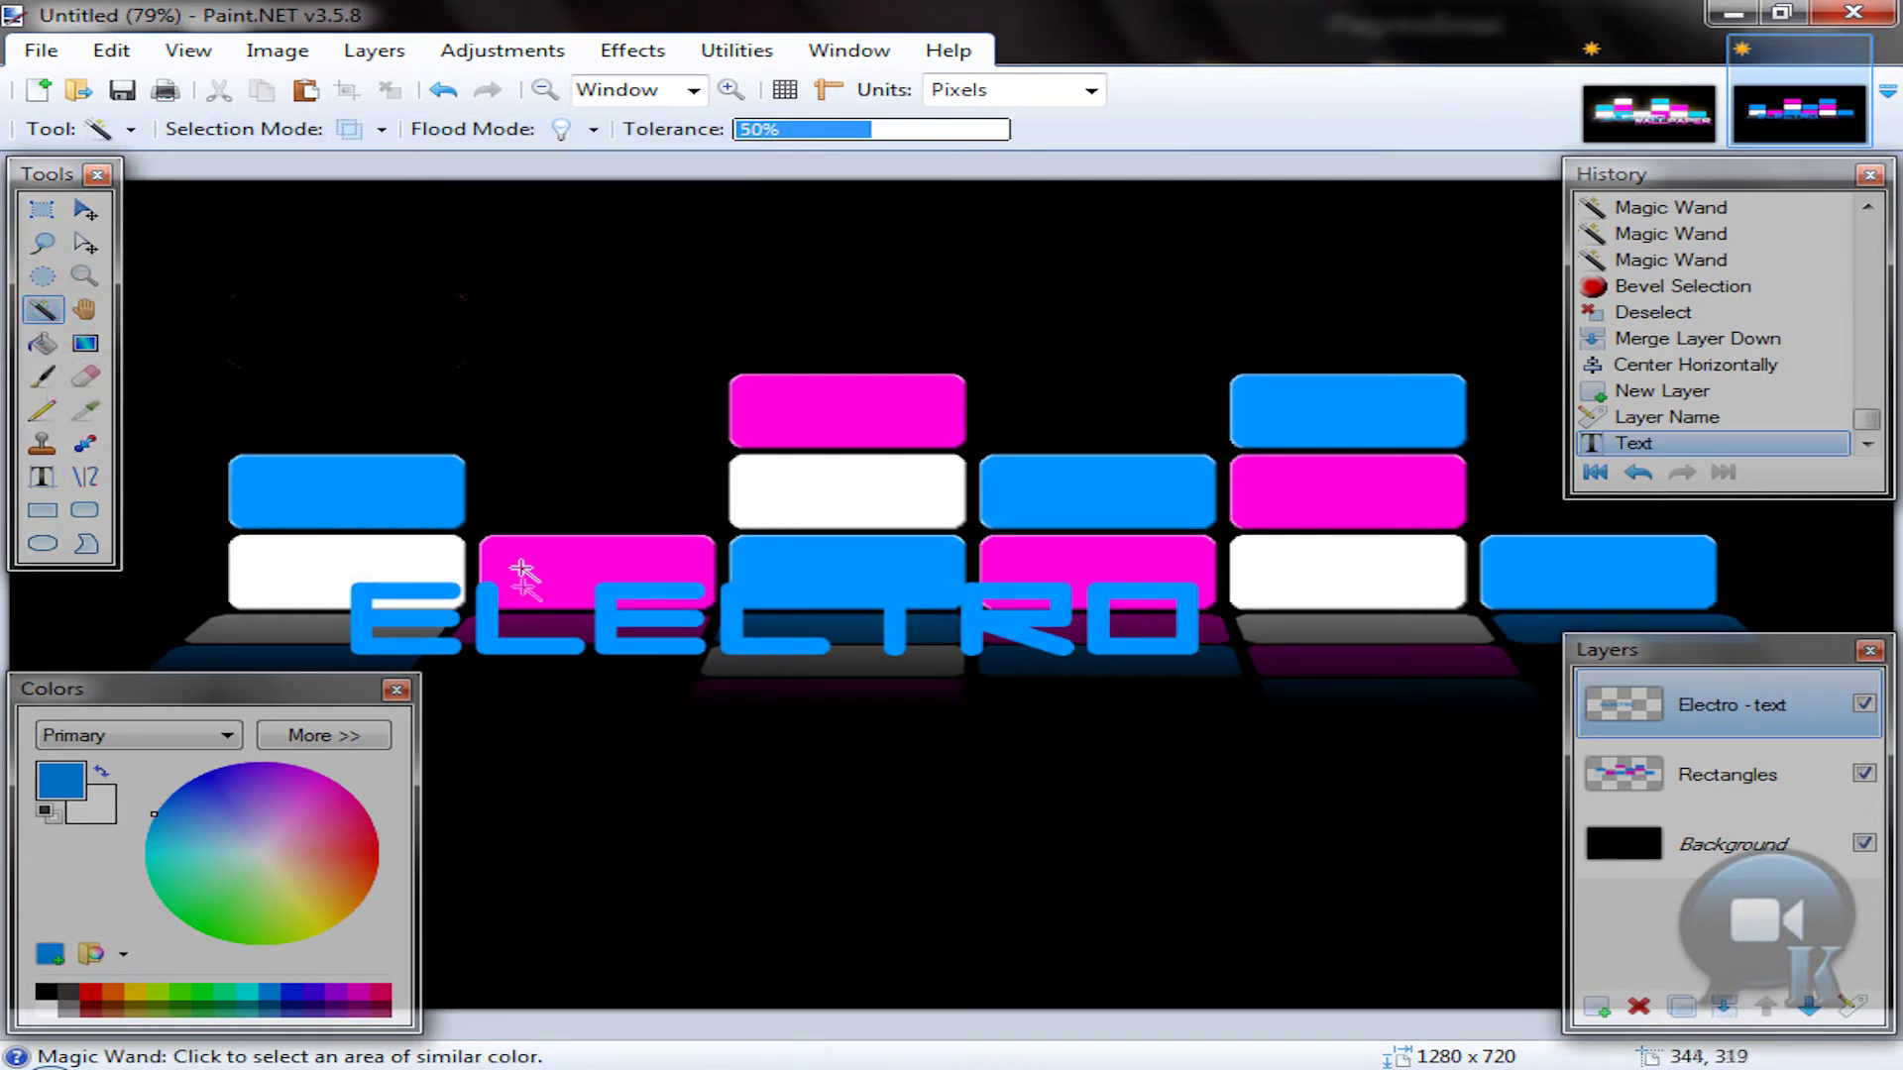
Step: Magic Wand-select all the ELECTRO letters and swap colours so white is primary, blue secondary
{"action": "left_click", "coordinate": [483, 614]}
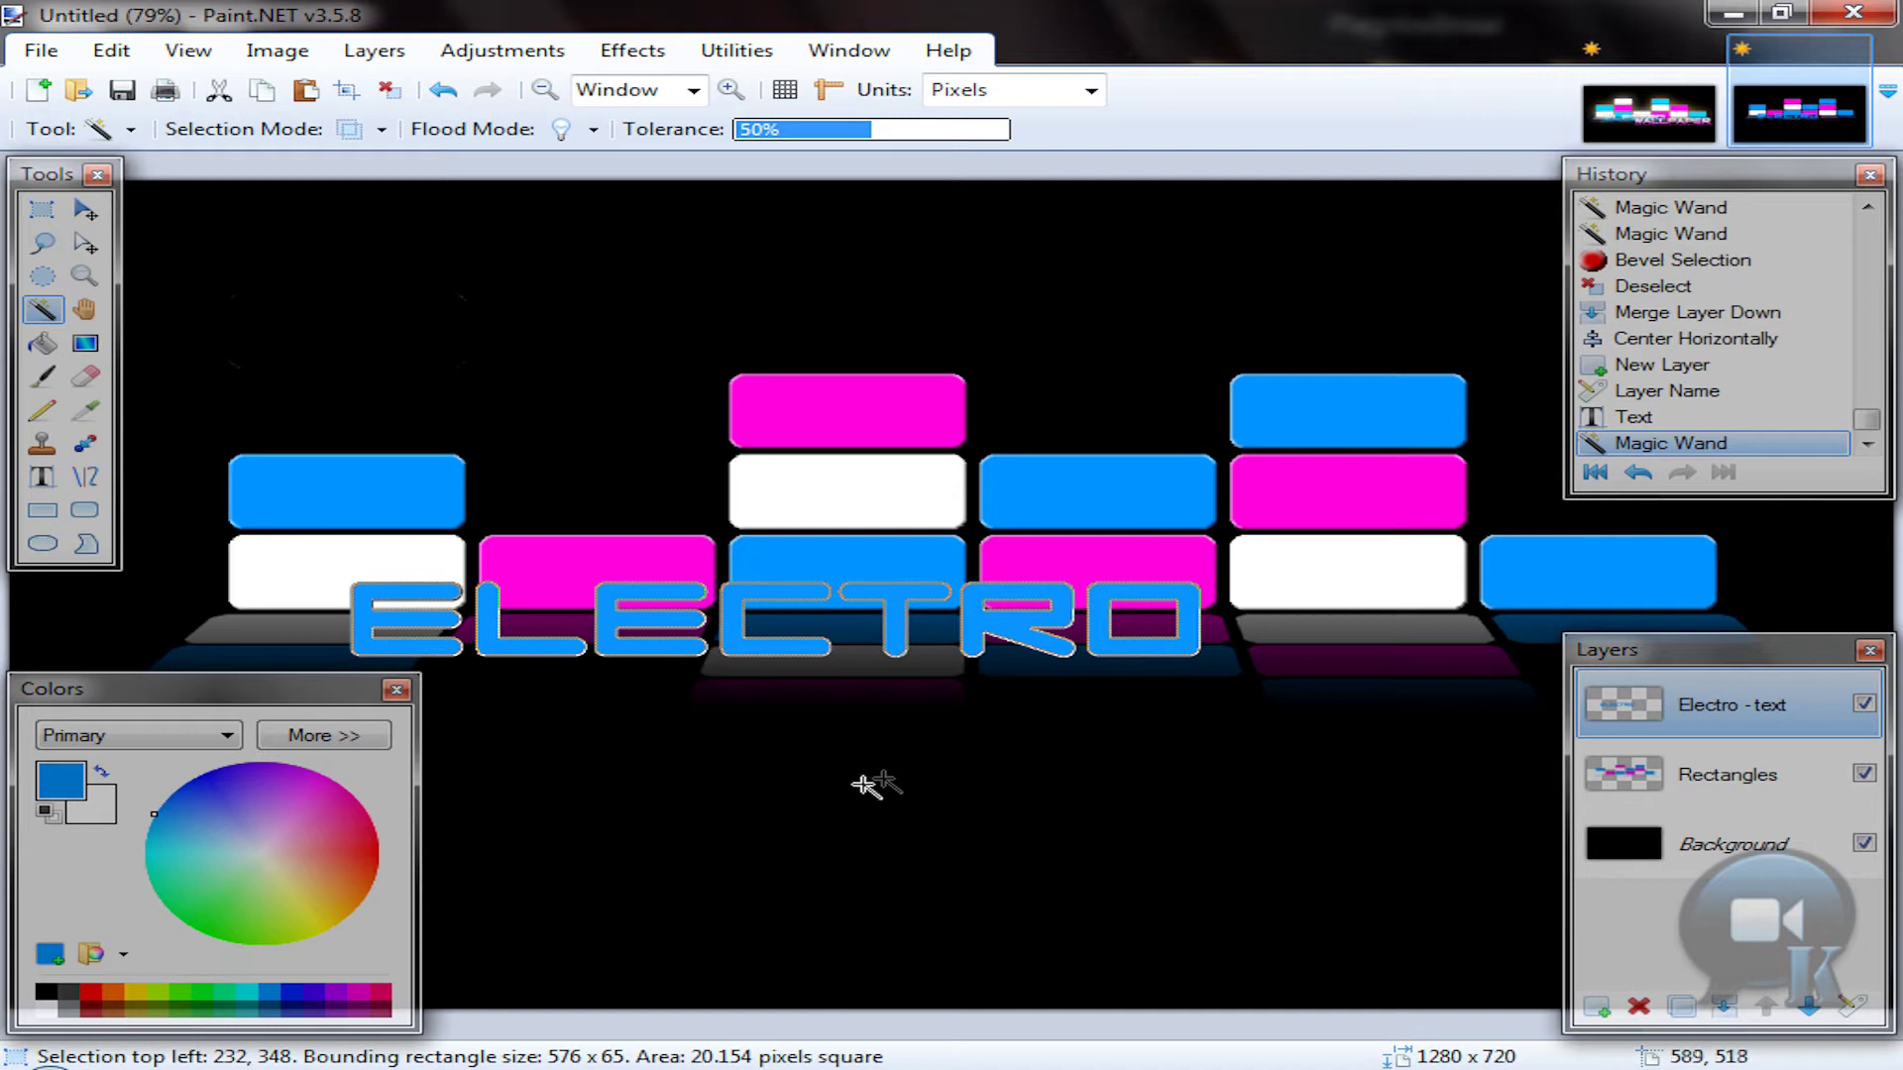
{"action": "left_click", "coordinate": [103, 776]}
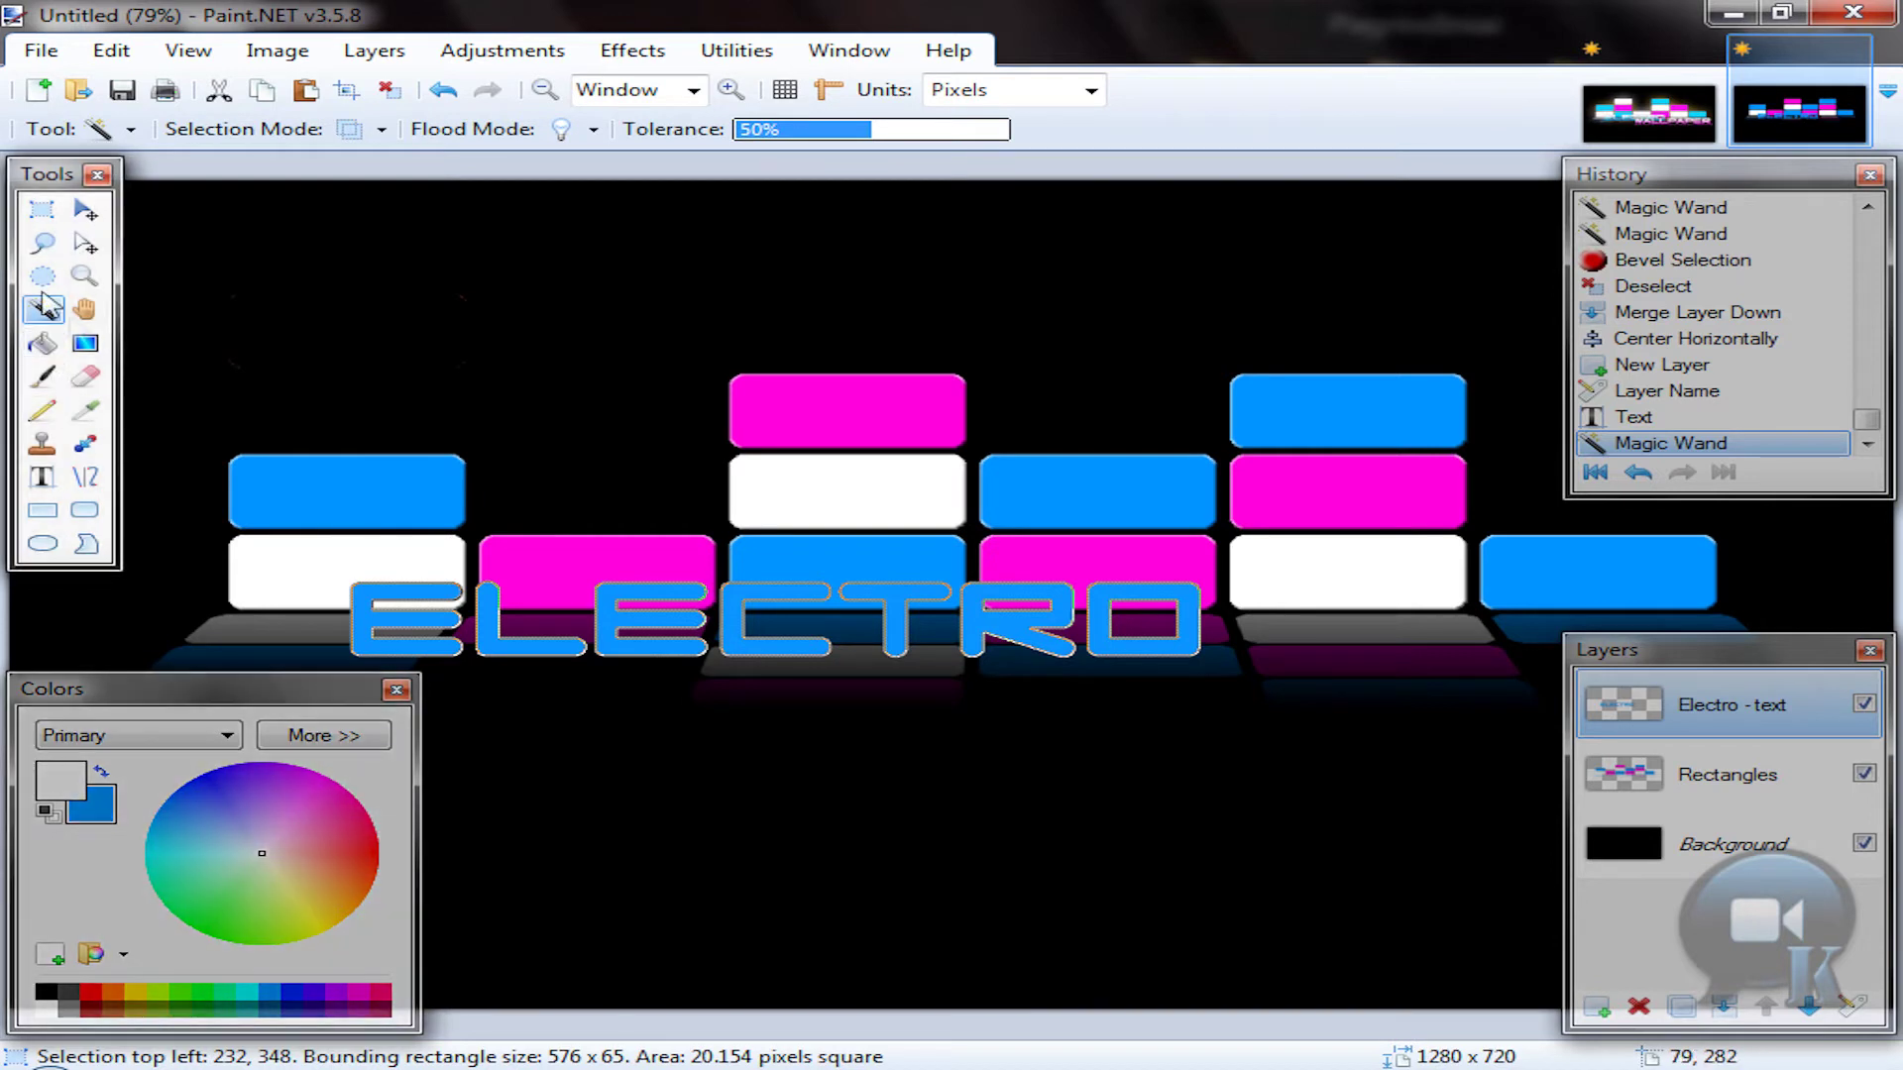
{"action": "left_click", "coordinate": [86, 342]}
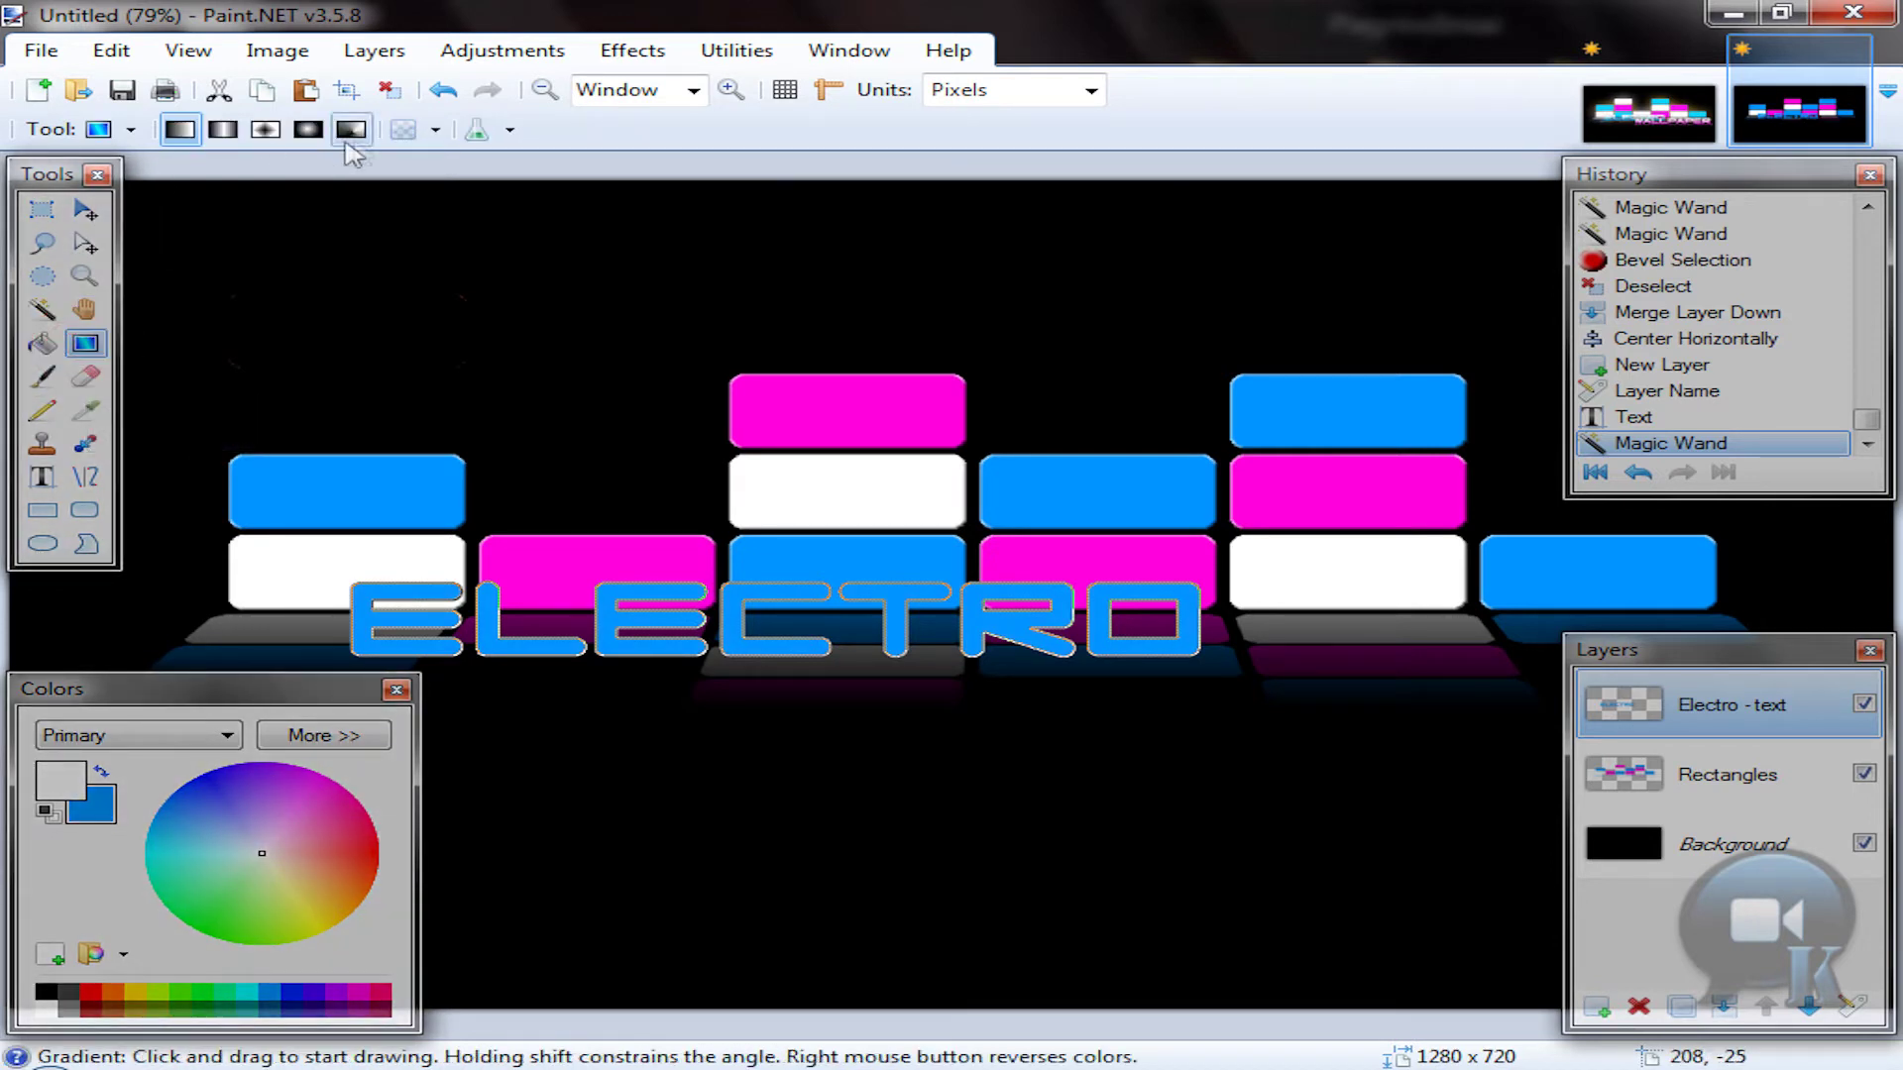
Step: Fill the ELECTRO letters with a vertical white-to-blue Color Mode gradient, then deselect
{"action": "left_click", "coordinate": [435, 130]}
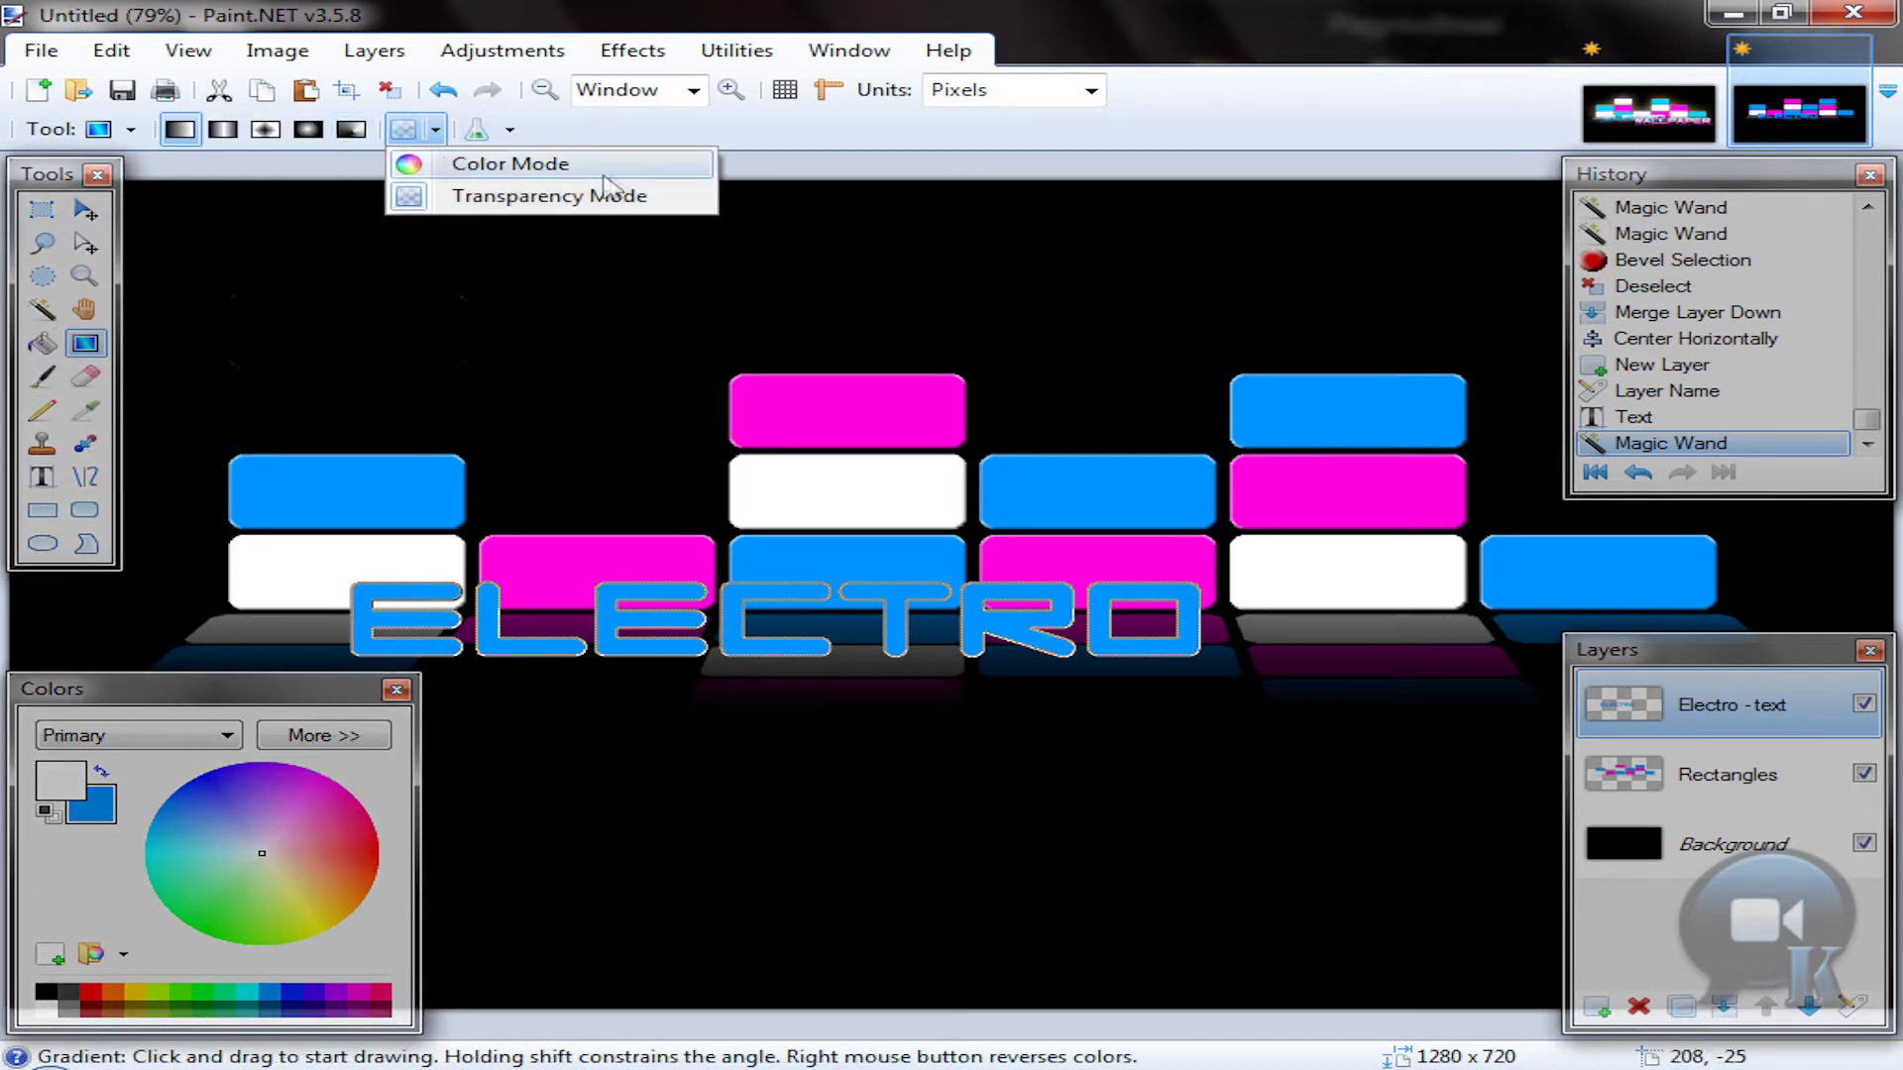
{"action": "left_click", "coordinate": [535, 169]}
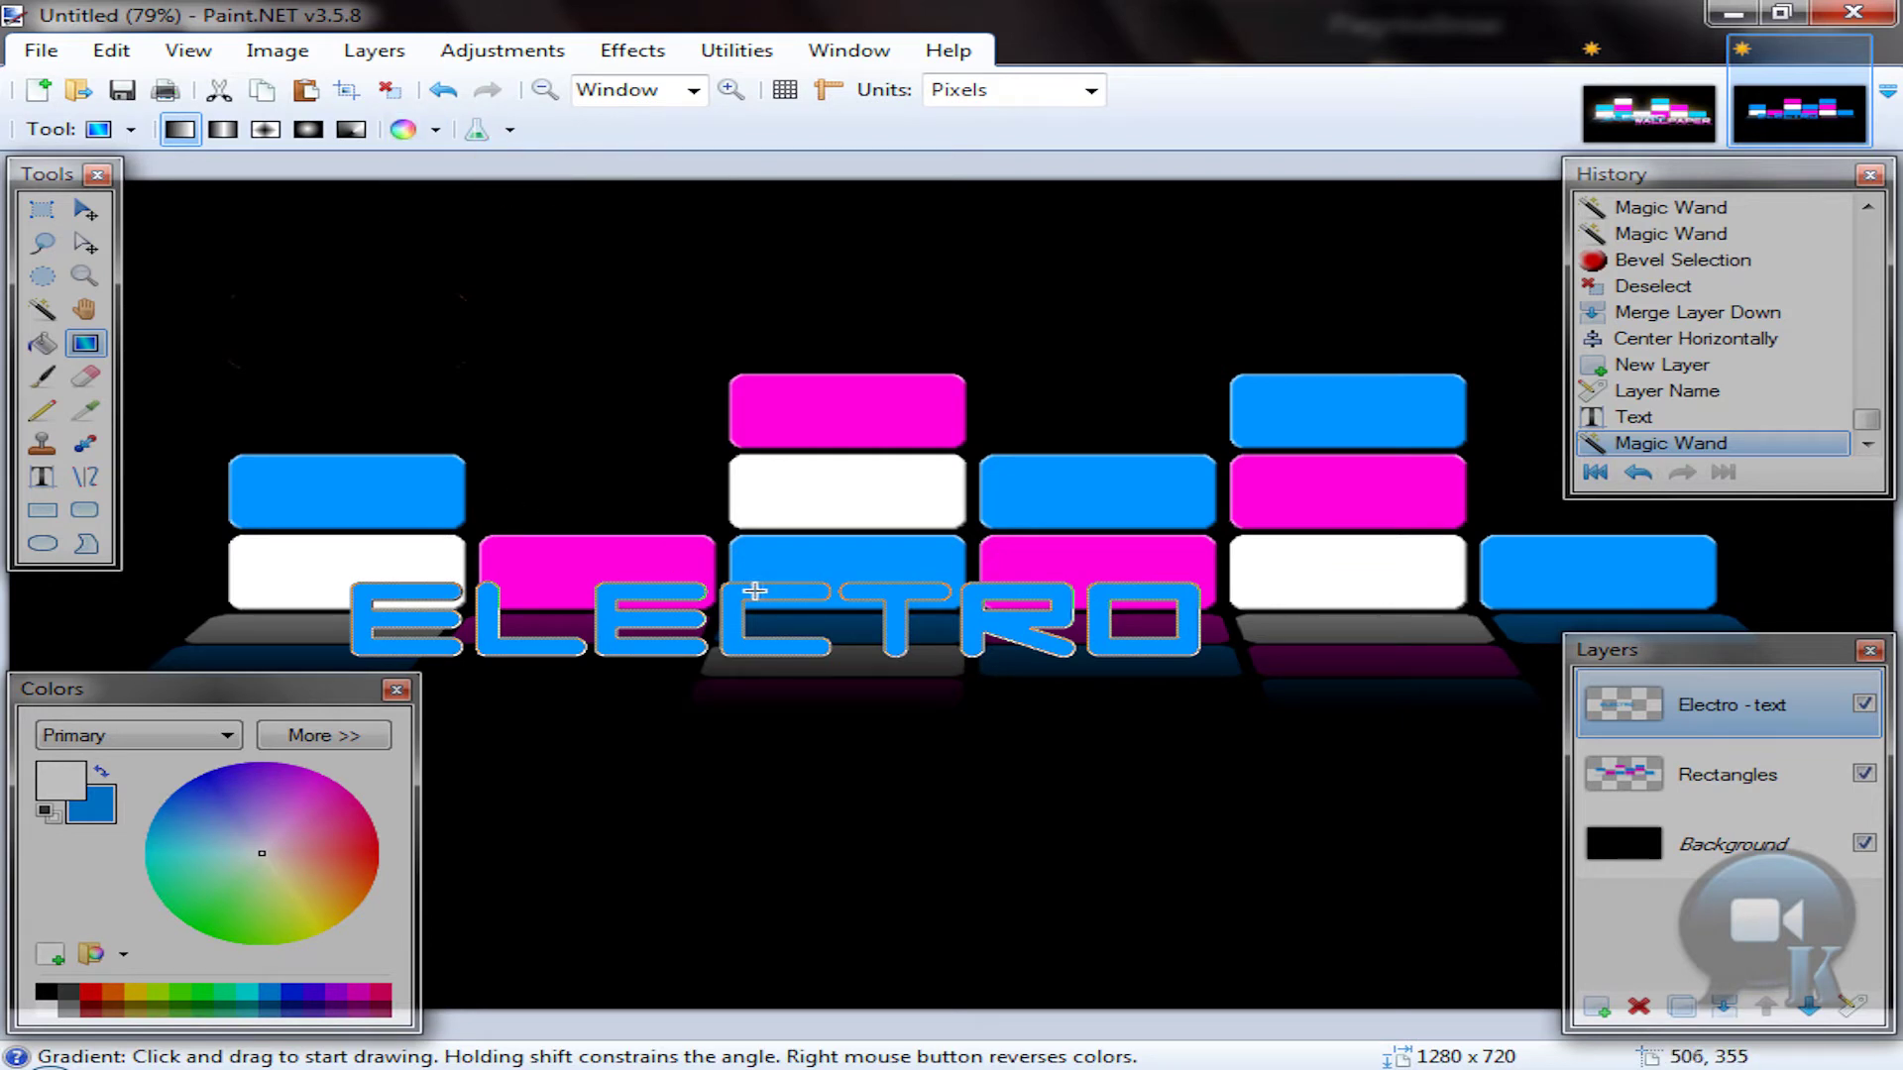
{"action": "left_click_drag", "start_coordinate": [728, 591], "coordinate": [729, 642]}
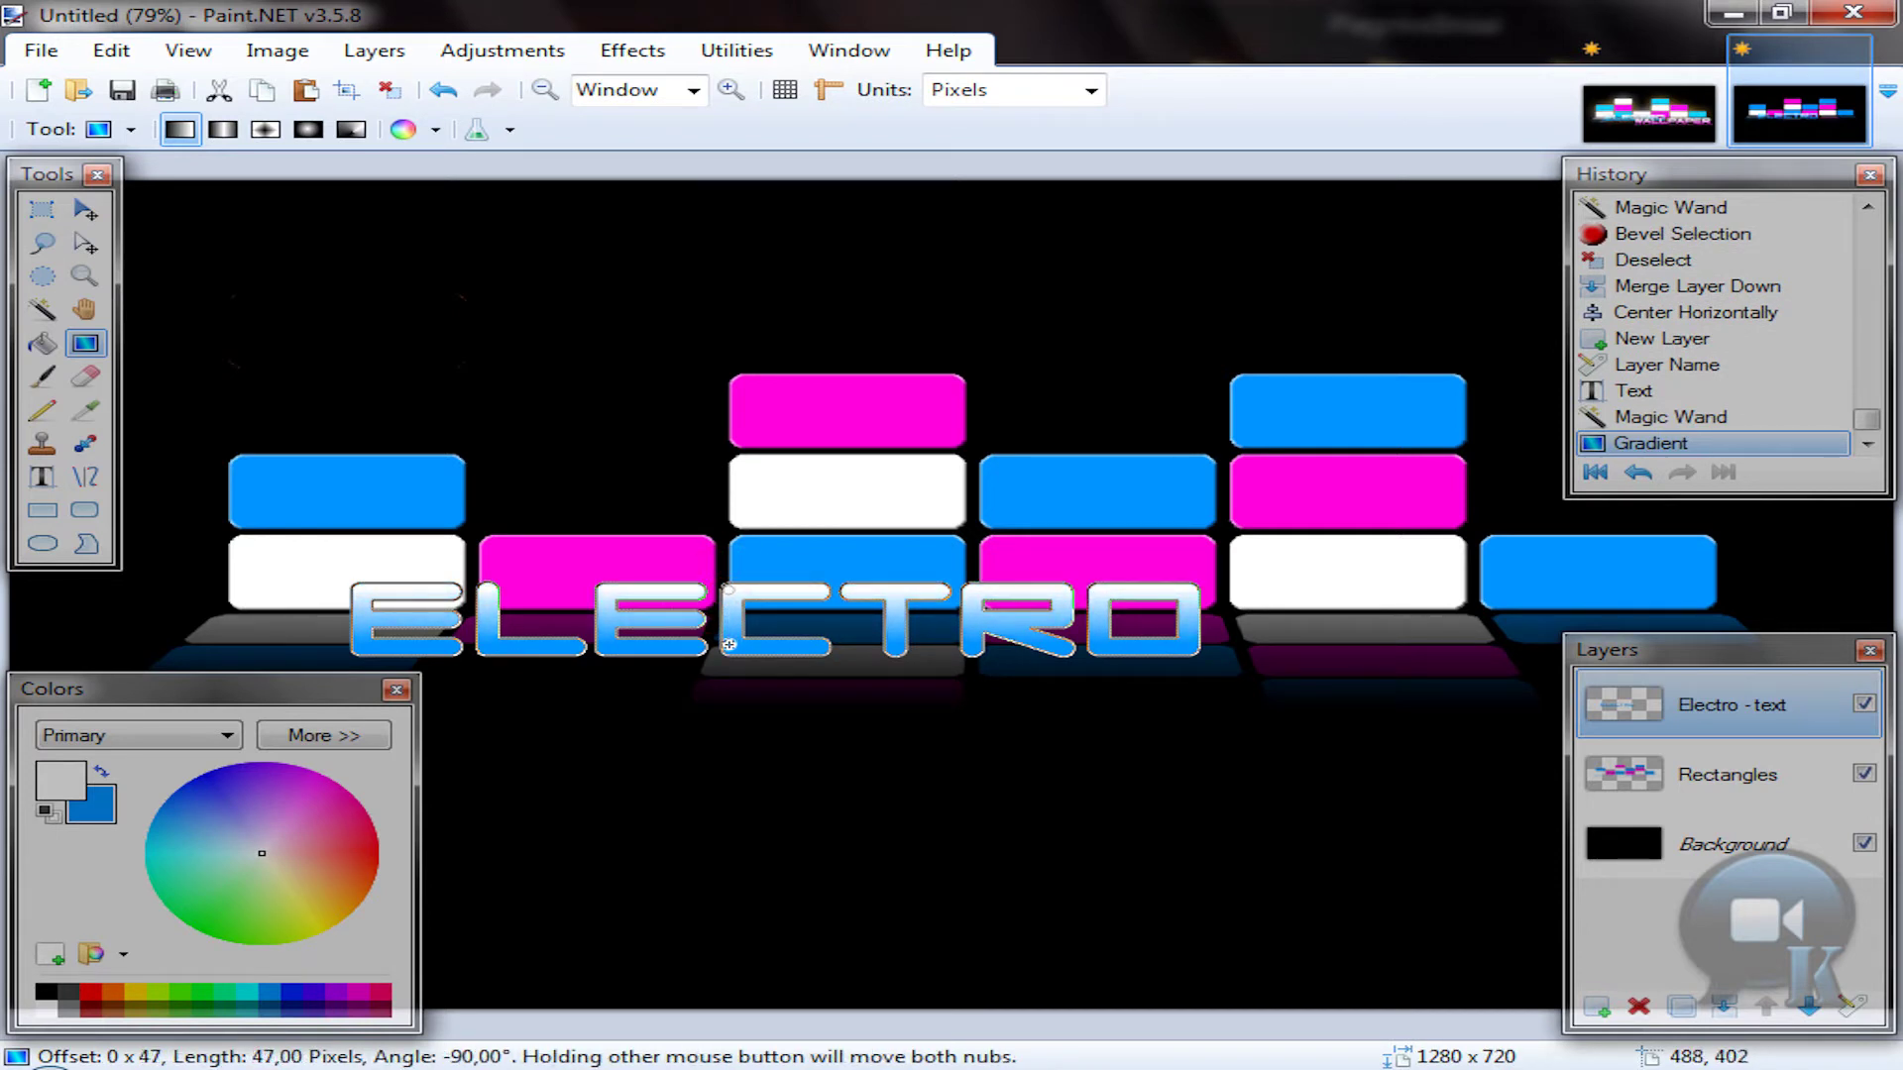
{"action": "left_click_drag", "start_coordinate": [728, 644], "coordinate": [729, 644]}
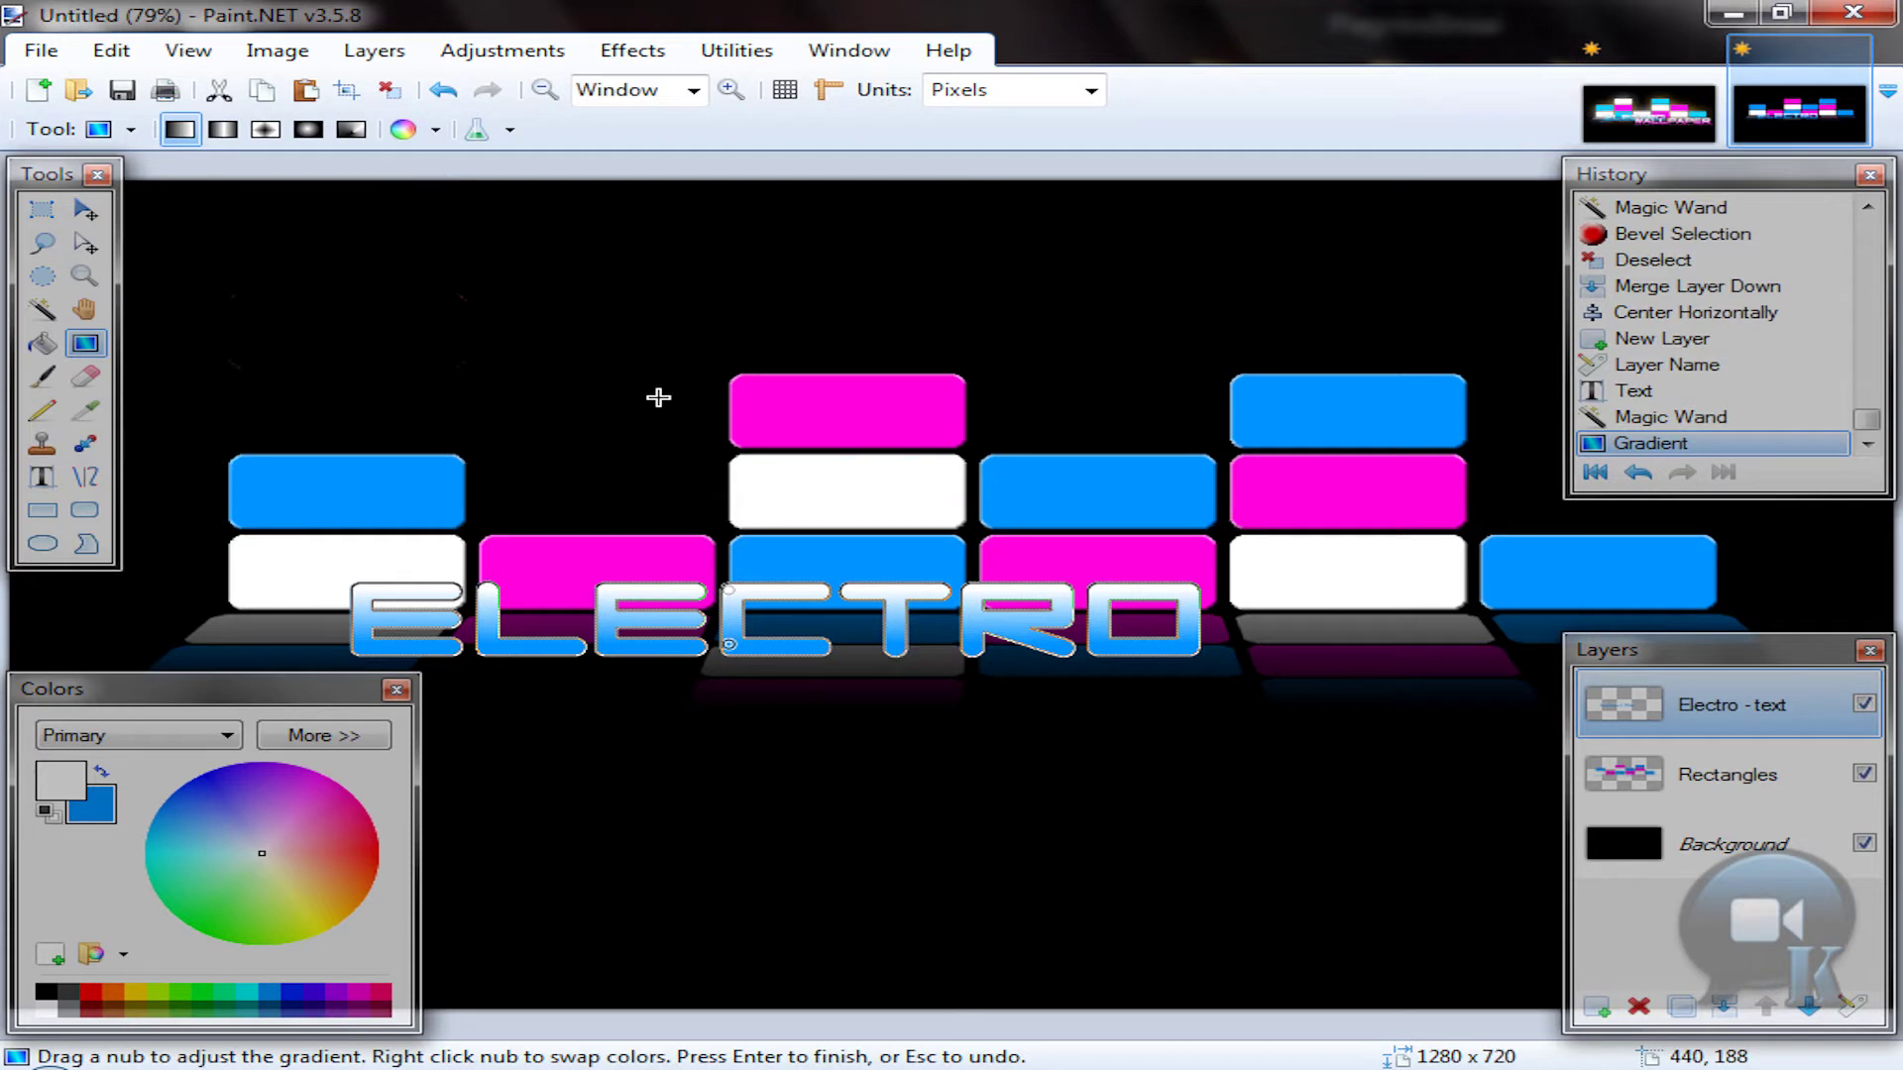
{"action": "left_click", "coordinate": [401, 99]}
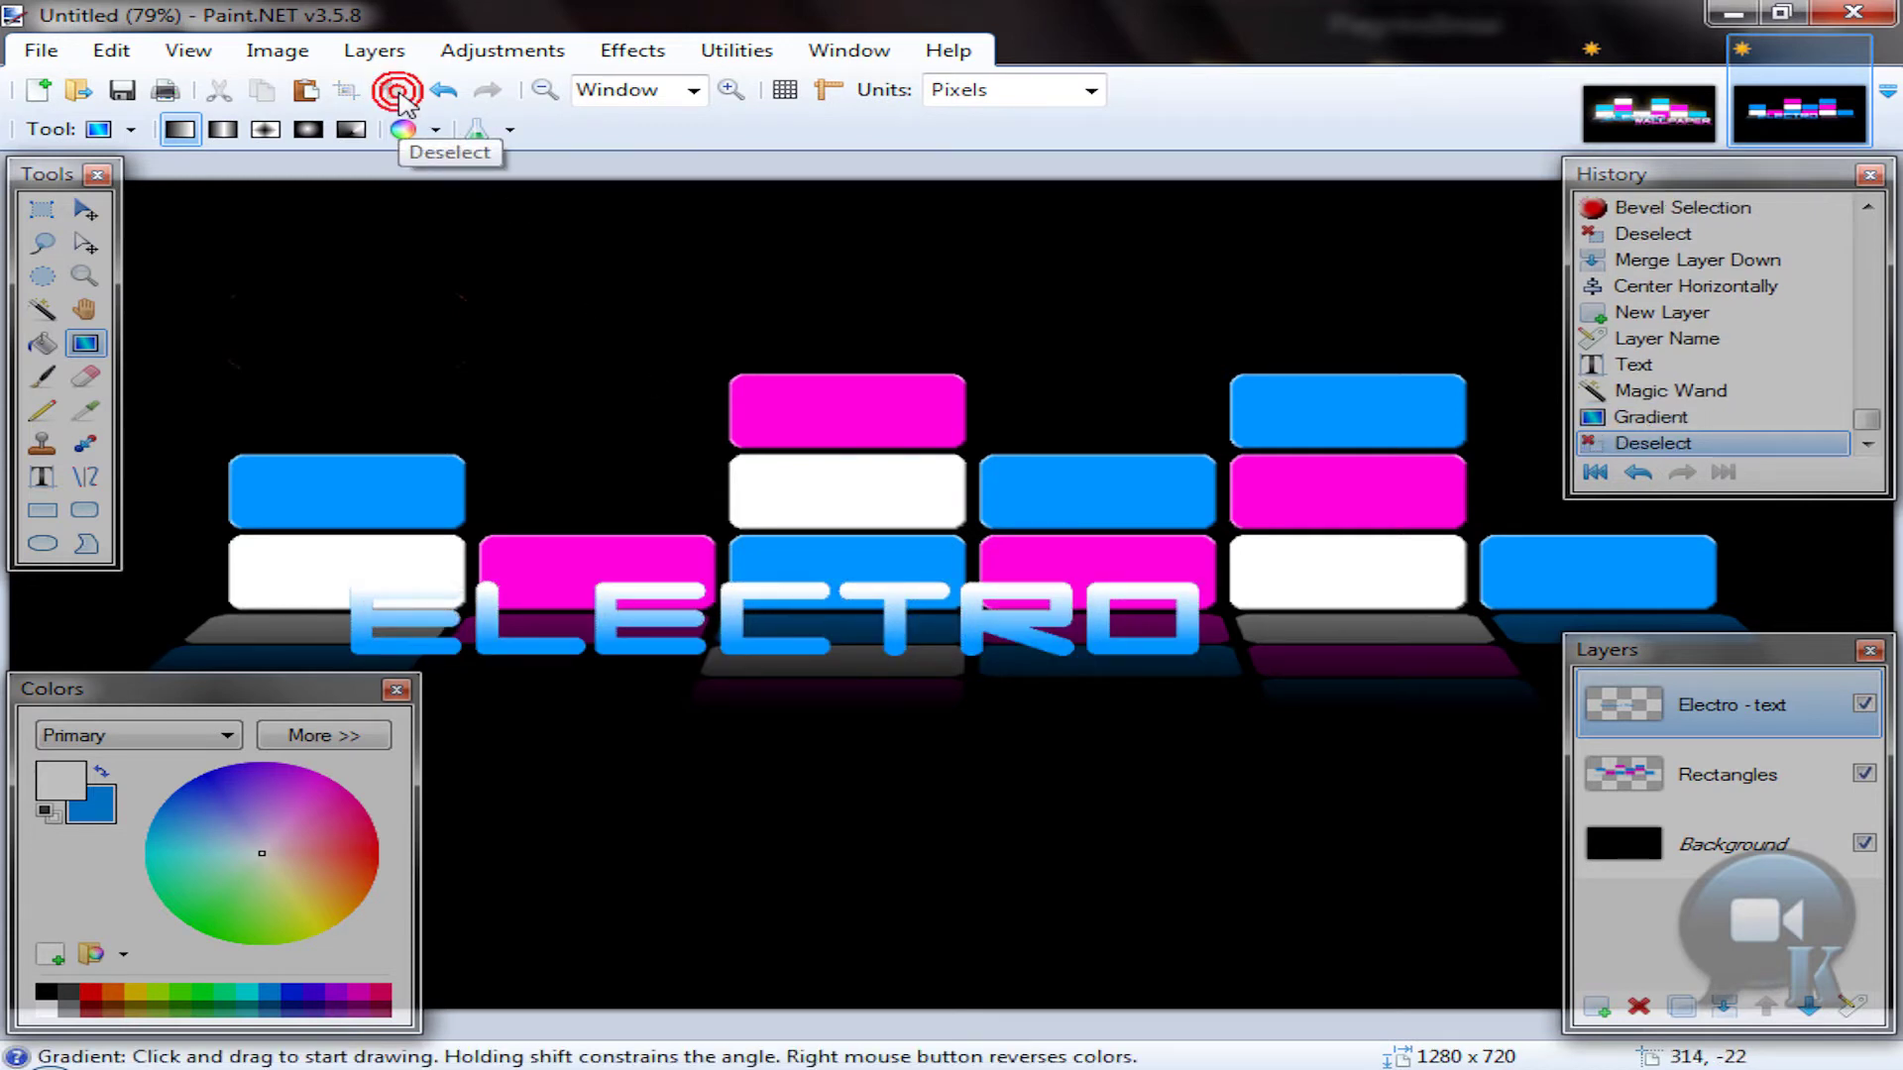
{"action": "left_click", "coordinate": [628, 51]}
Step: Add a black drop shadow to ELECTRO with offset 0, radius 1 and opacity 255
{"action": "mouse_move", "coordinate": [657, 349]}
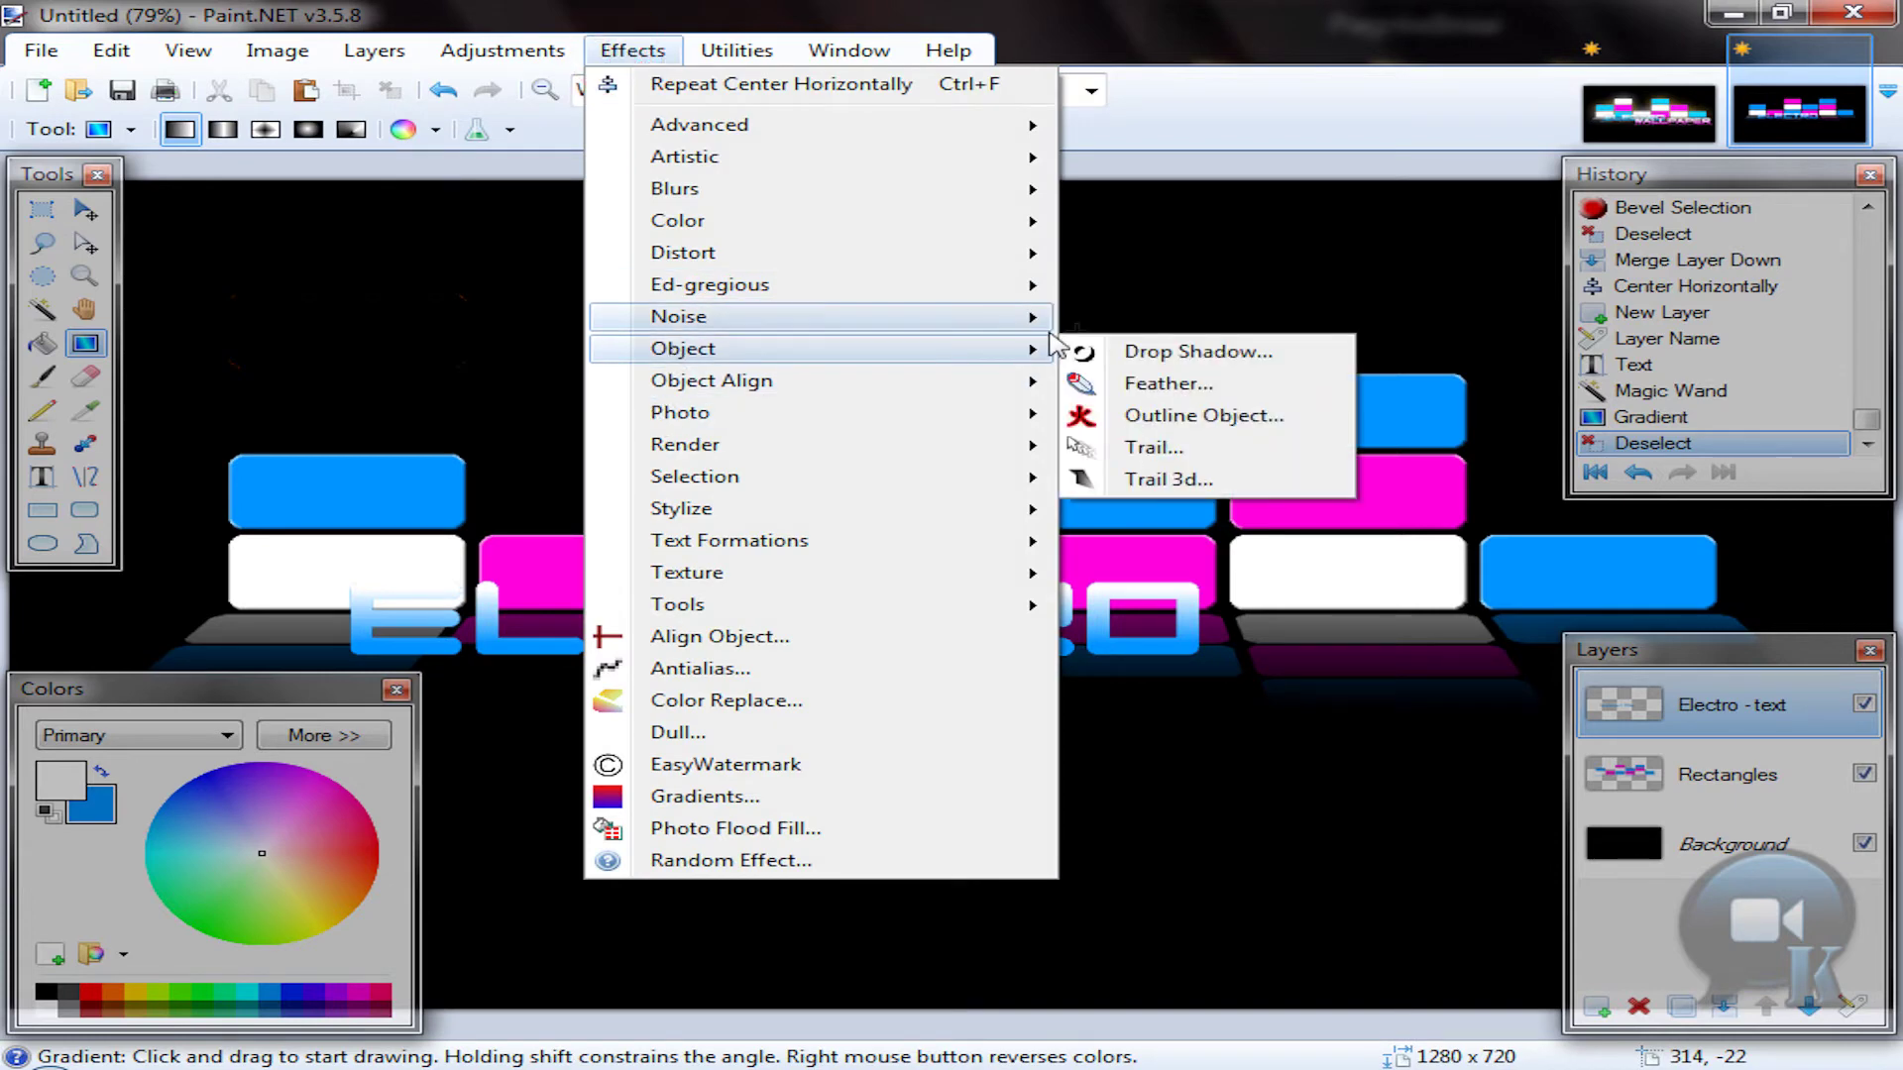
{"action": "left_click", "coordinate": [1150, 355]}
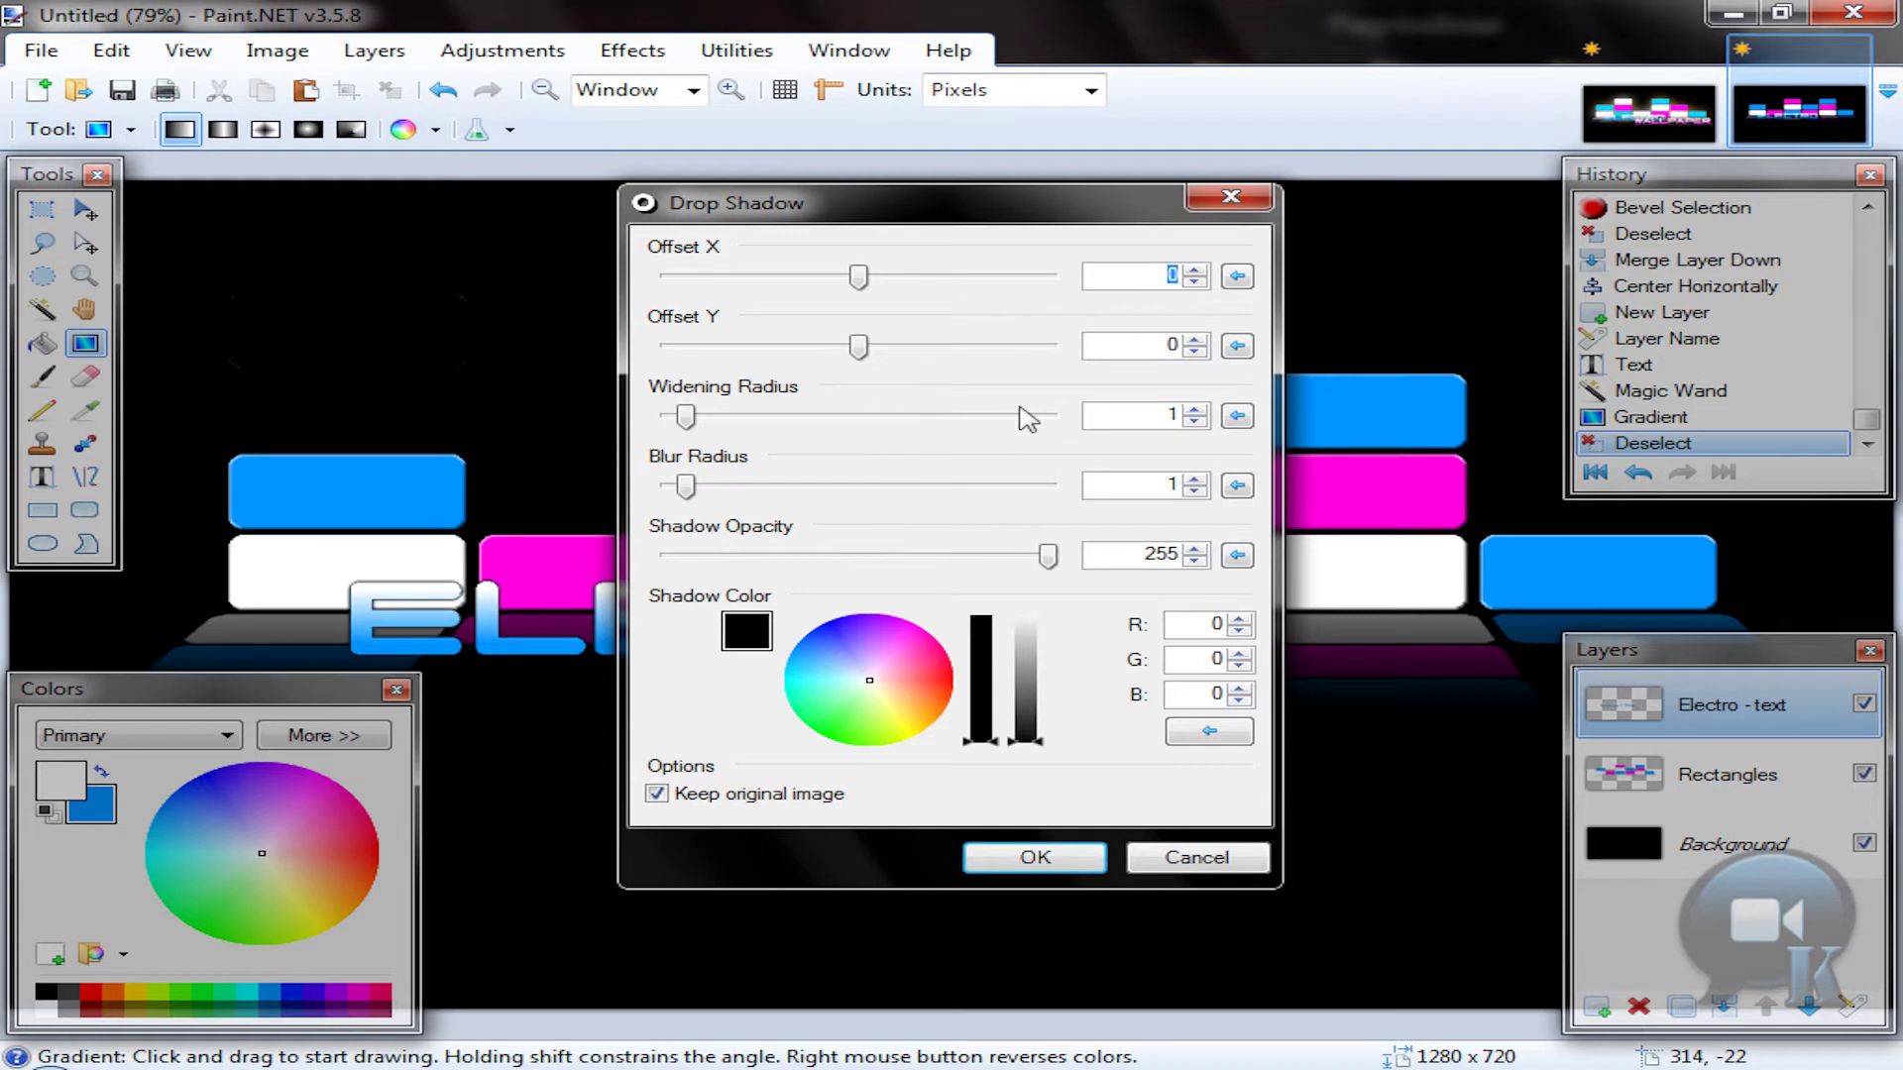
{"action": "left_click", "coordinate": [1147, 415]}
{"action": "left_click", "coordinate": [1036, 858]}
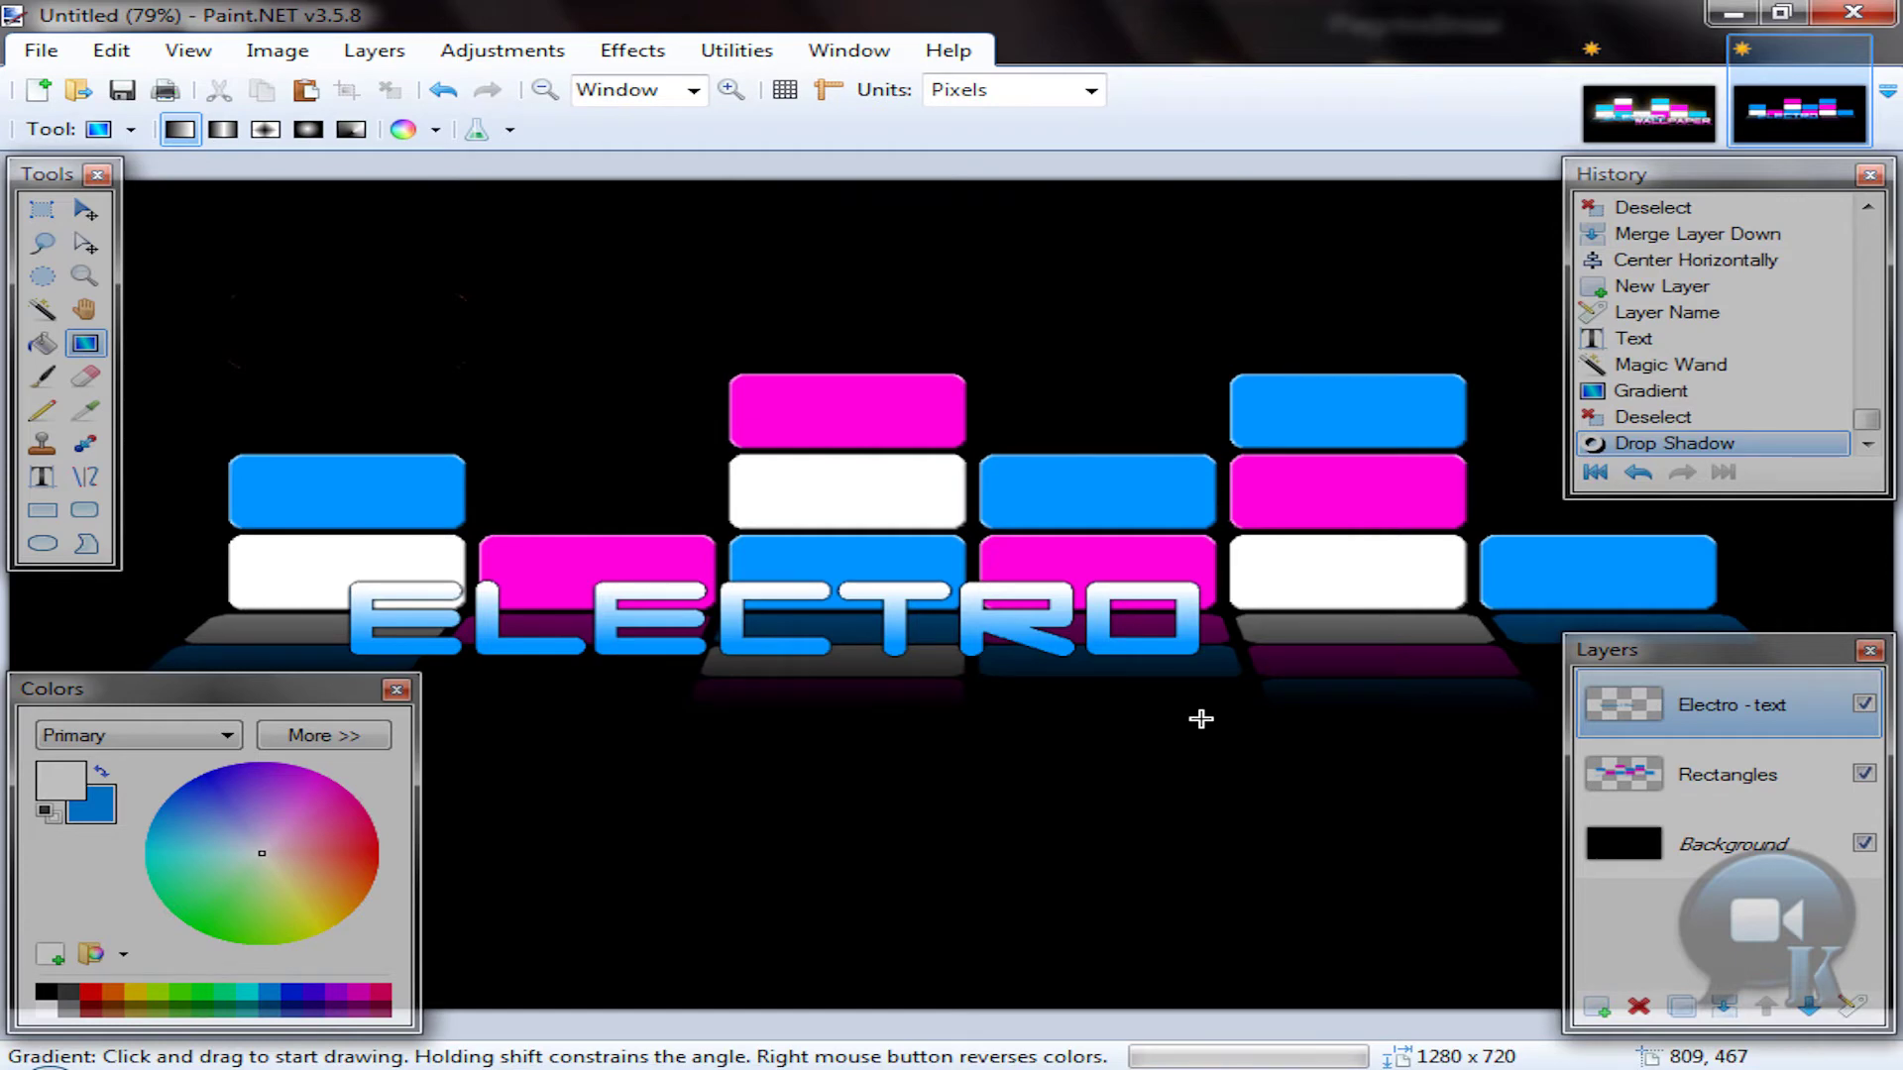
Step: Duplicate the Electro - text layer, set the top copy's opacity to 102 and flip it vertically
{"action": "left_click", "coordinate": [1648, 112]}
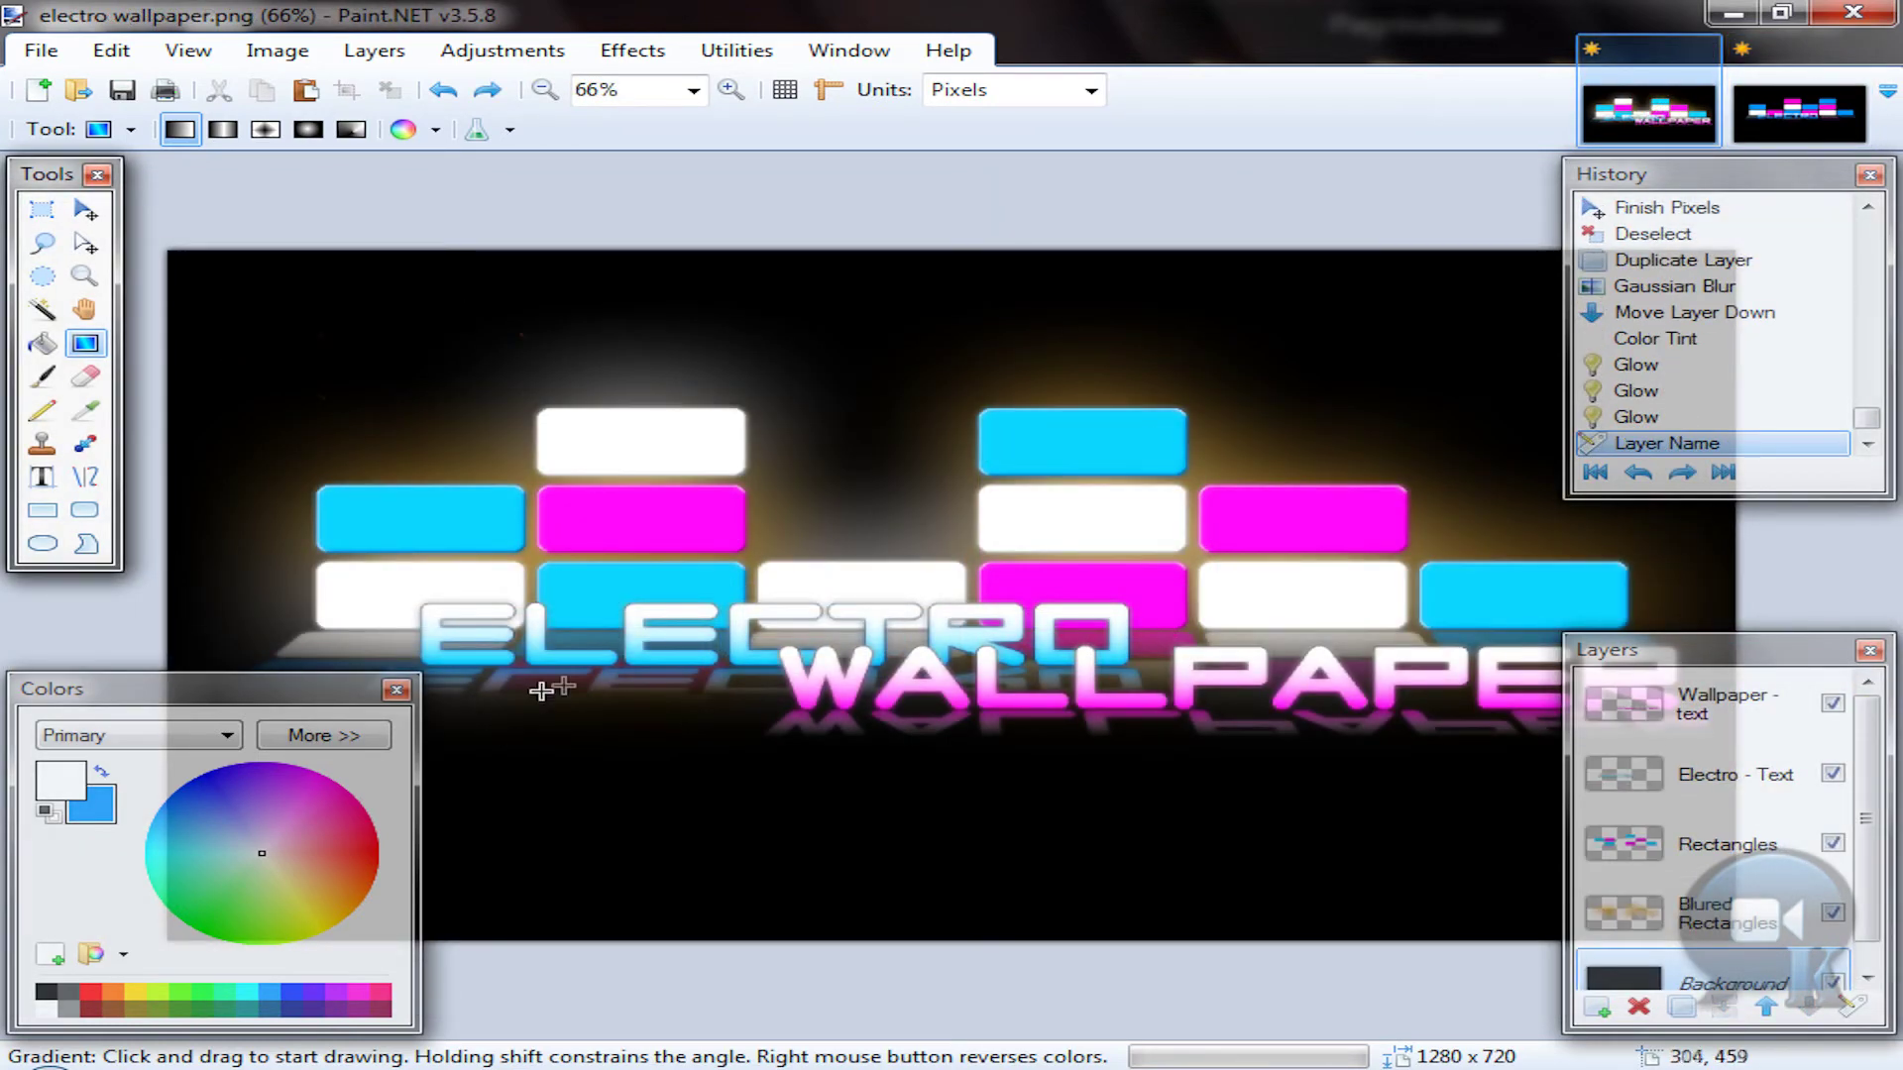
{"action": "left_click", "coordinate": [1798, 112]}
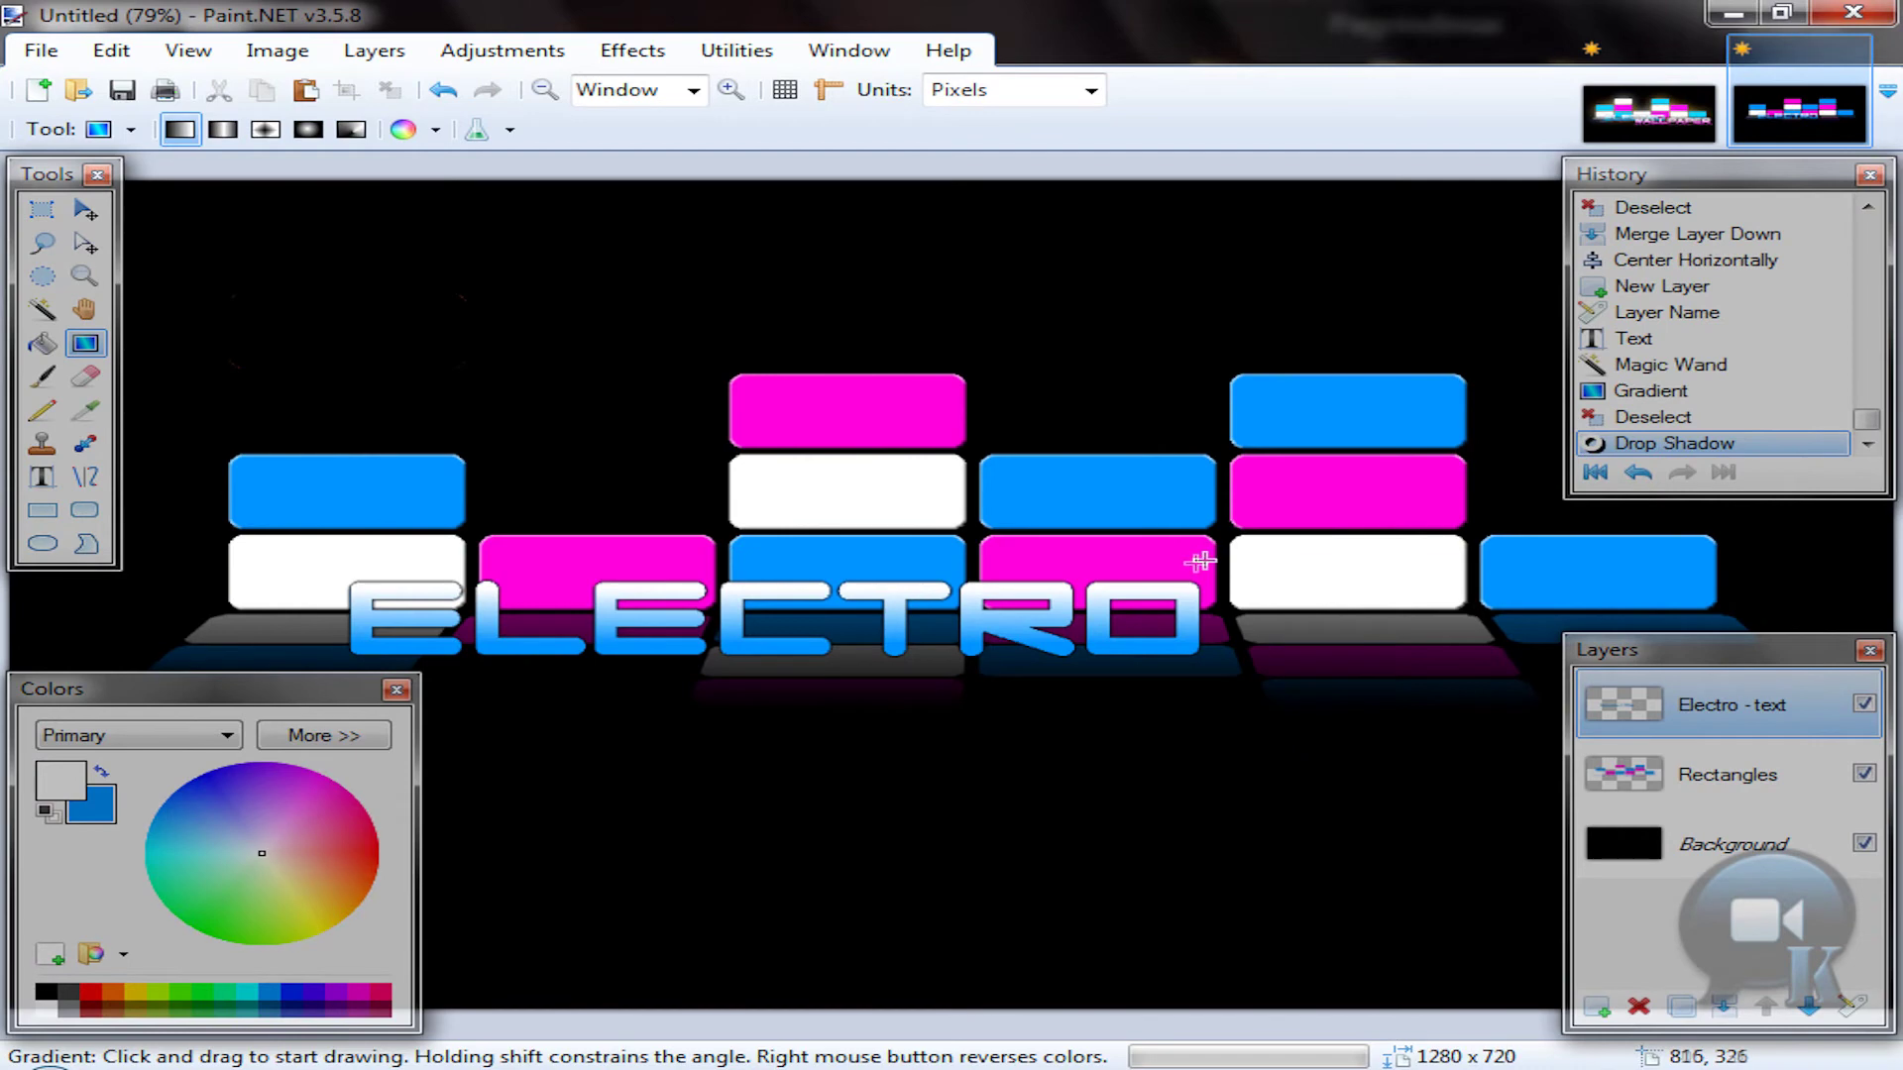
{"action": "left_click", "coordinate": [1679, 1007]}
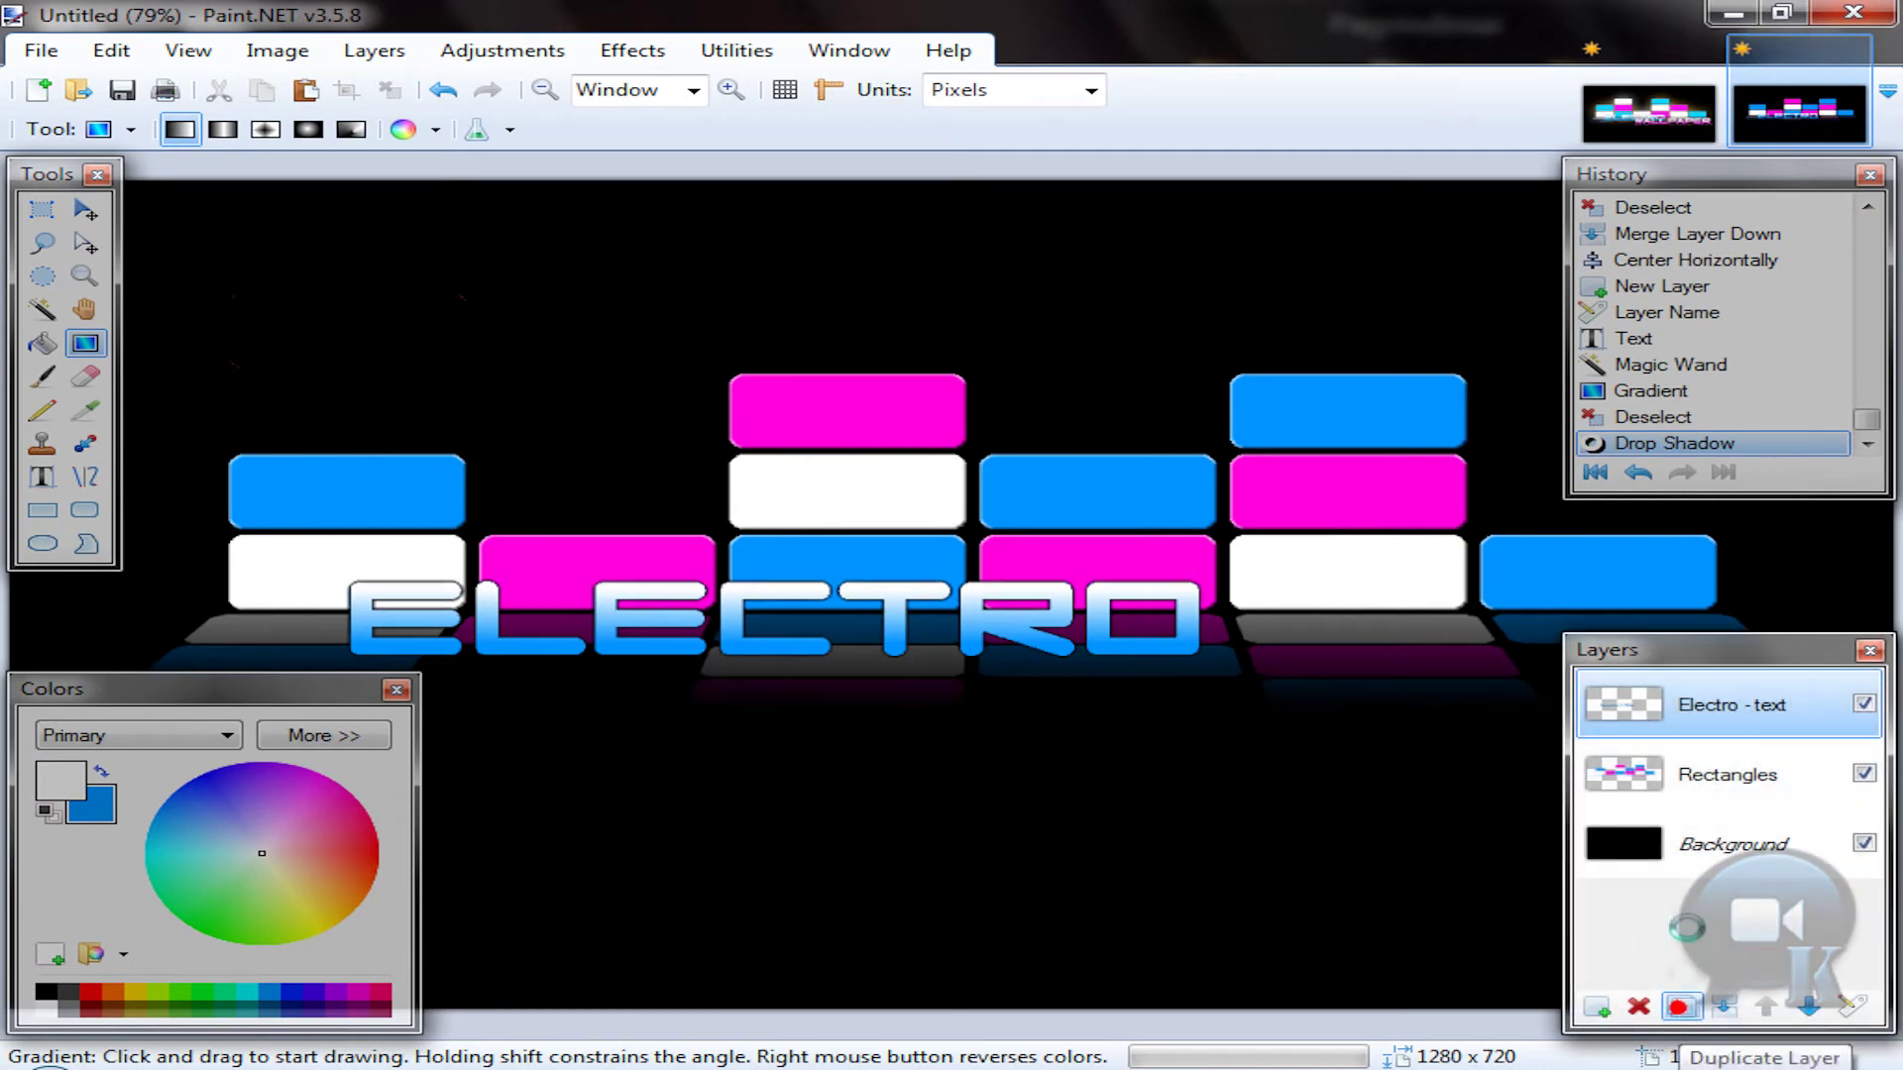
{"action": "double_click", "coordinate": [1696, 765]}
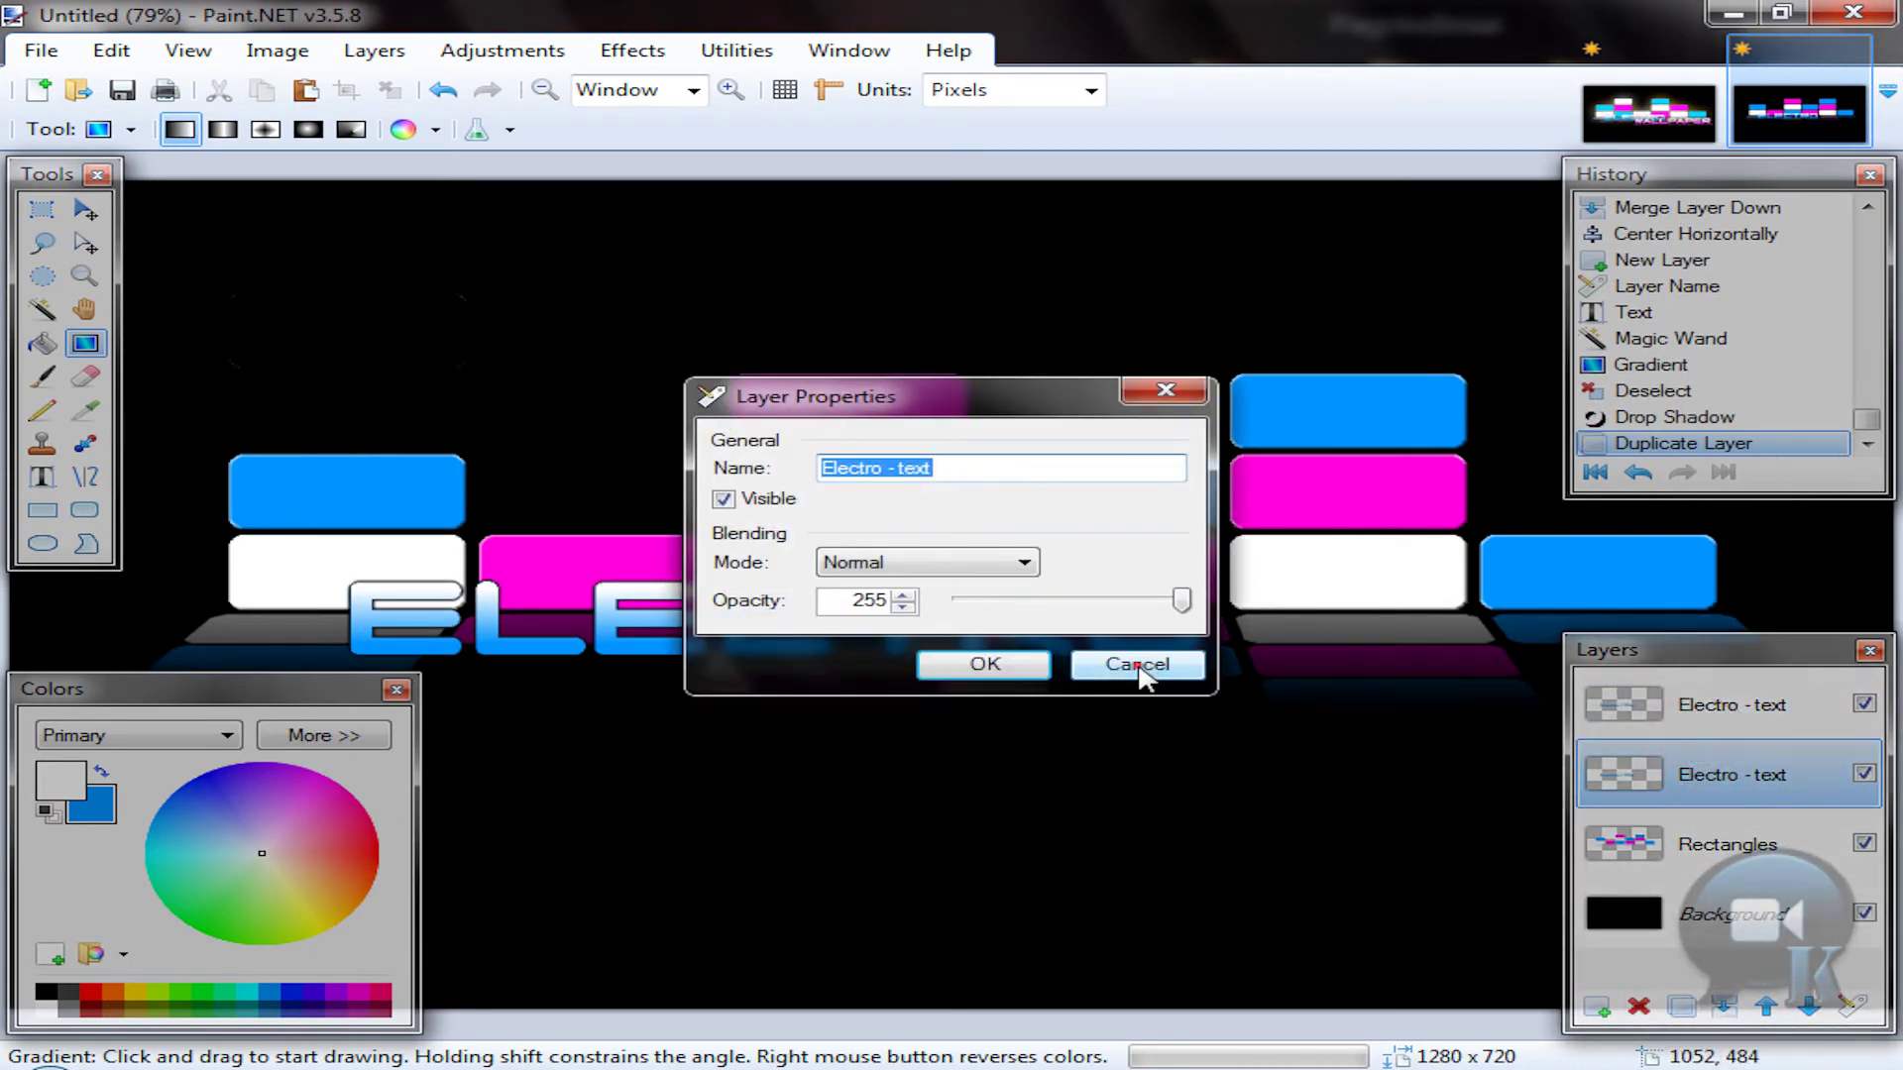
{"action": "left_click", "coordinate": [1138, 667]}
{"action": "double_click", "coordinate": [1691, 694]}
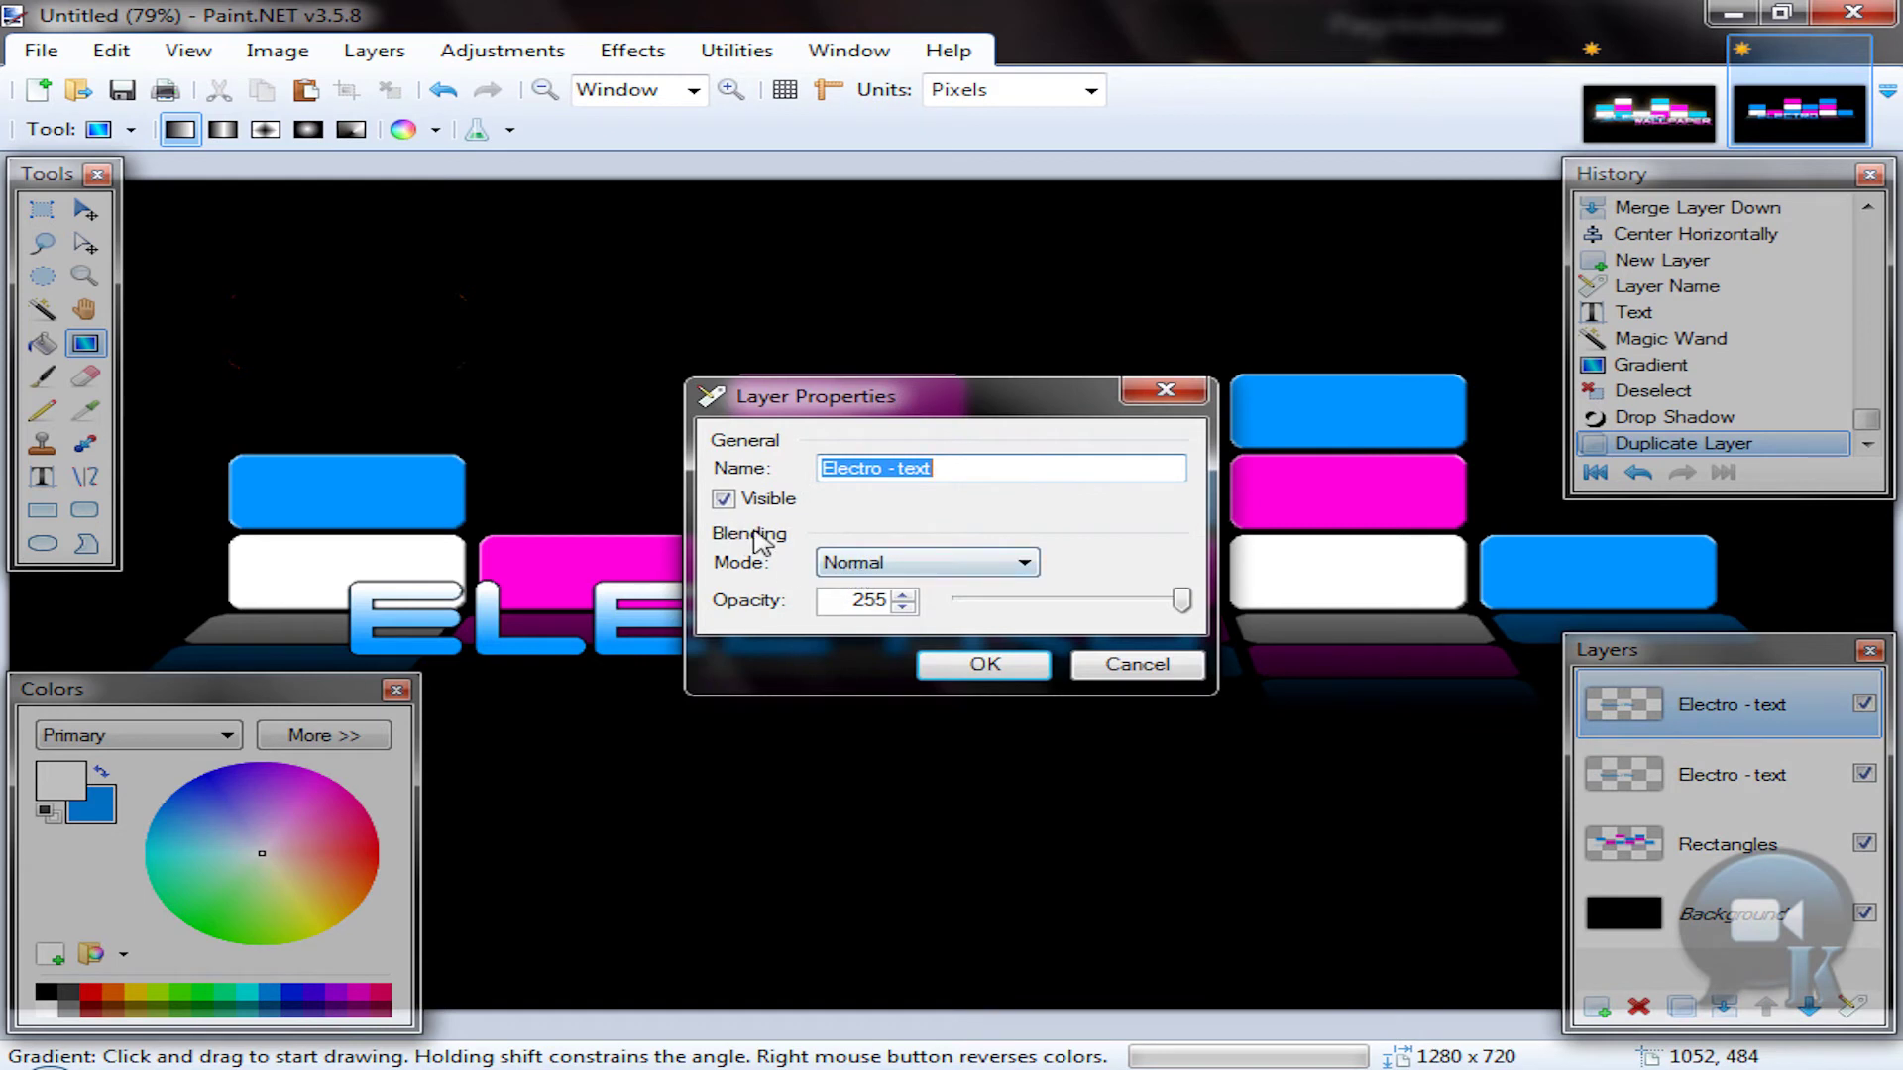
{"action": "double_click", "coordinate": [845, 604]}
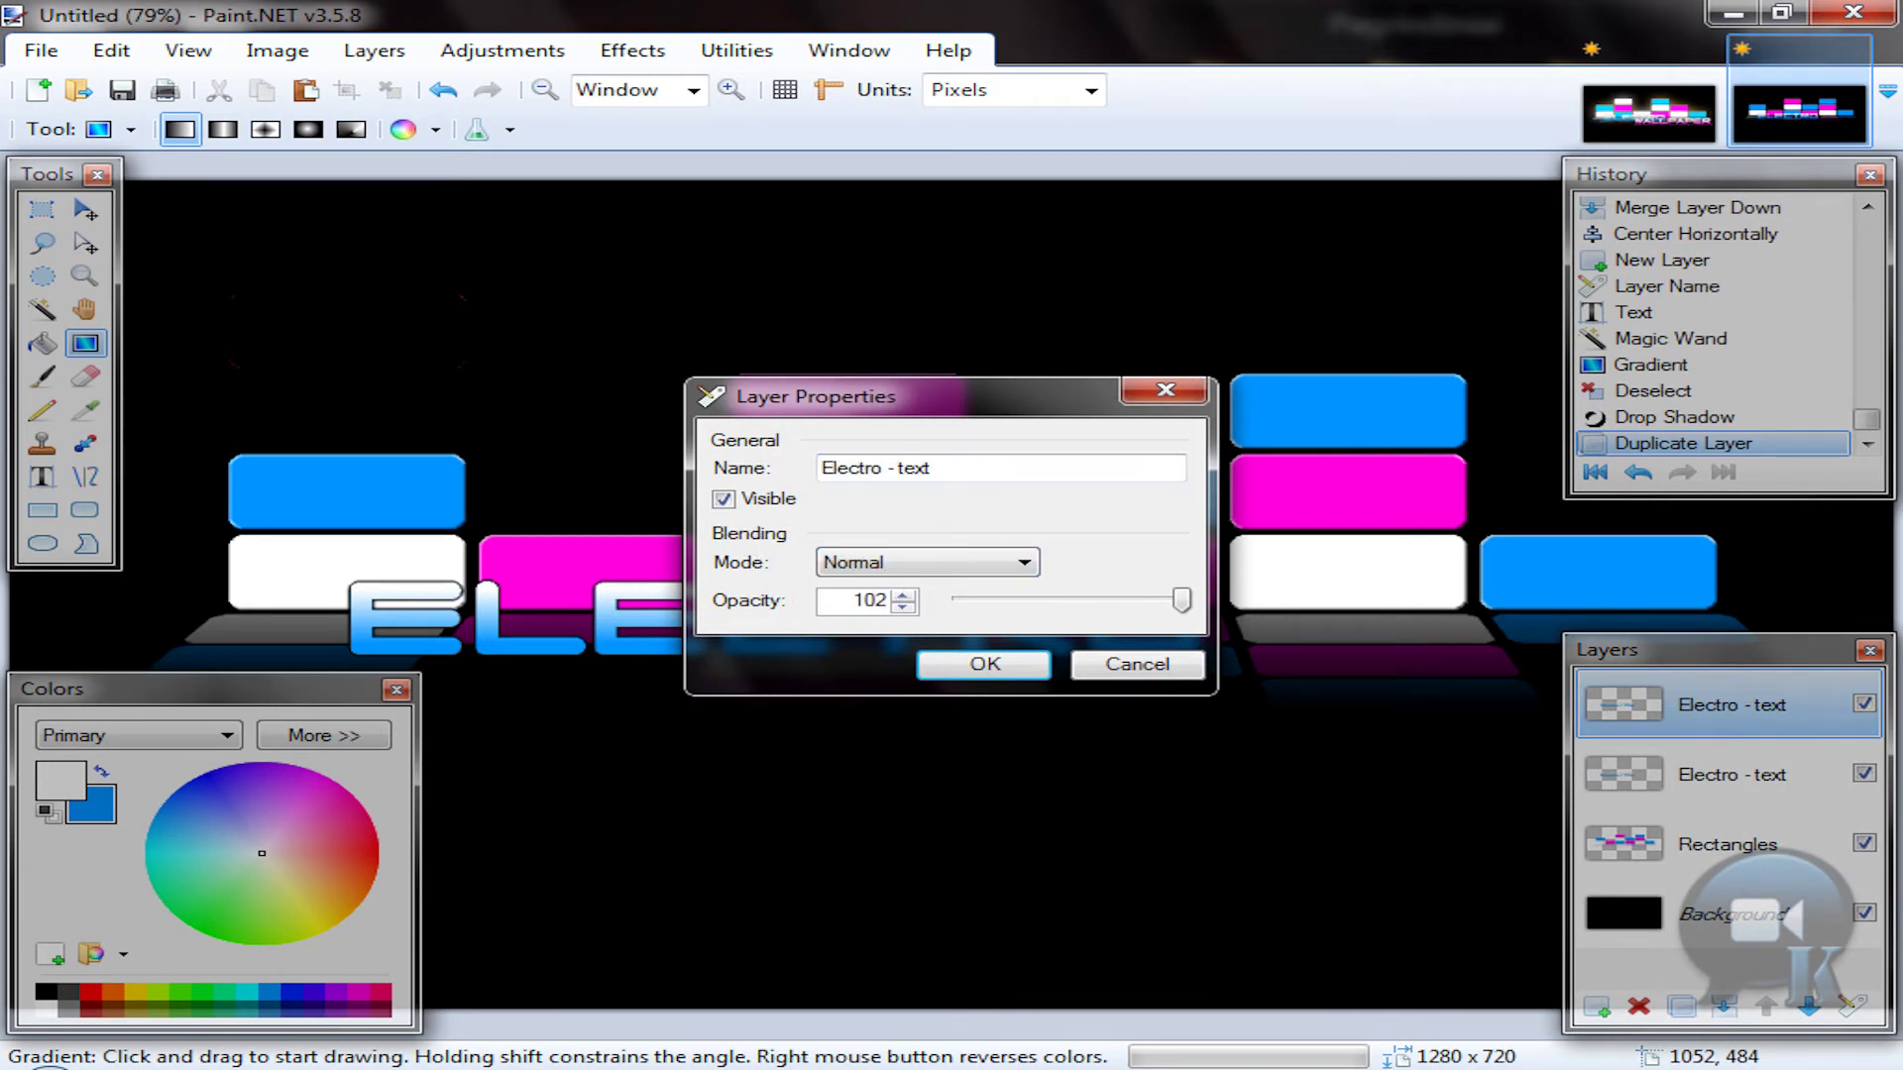
{"action": "left_click", "coordinate": [1007, 674]}
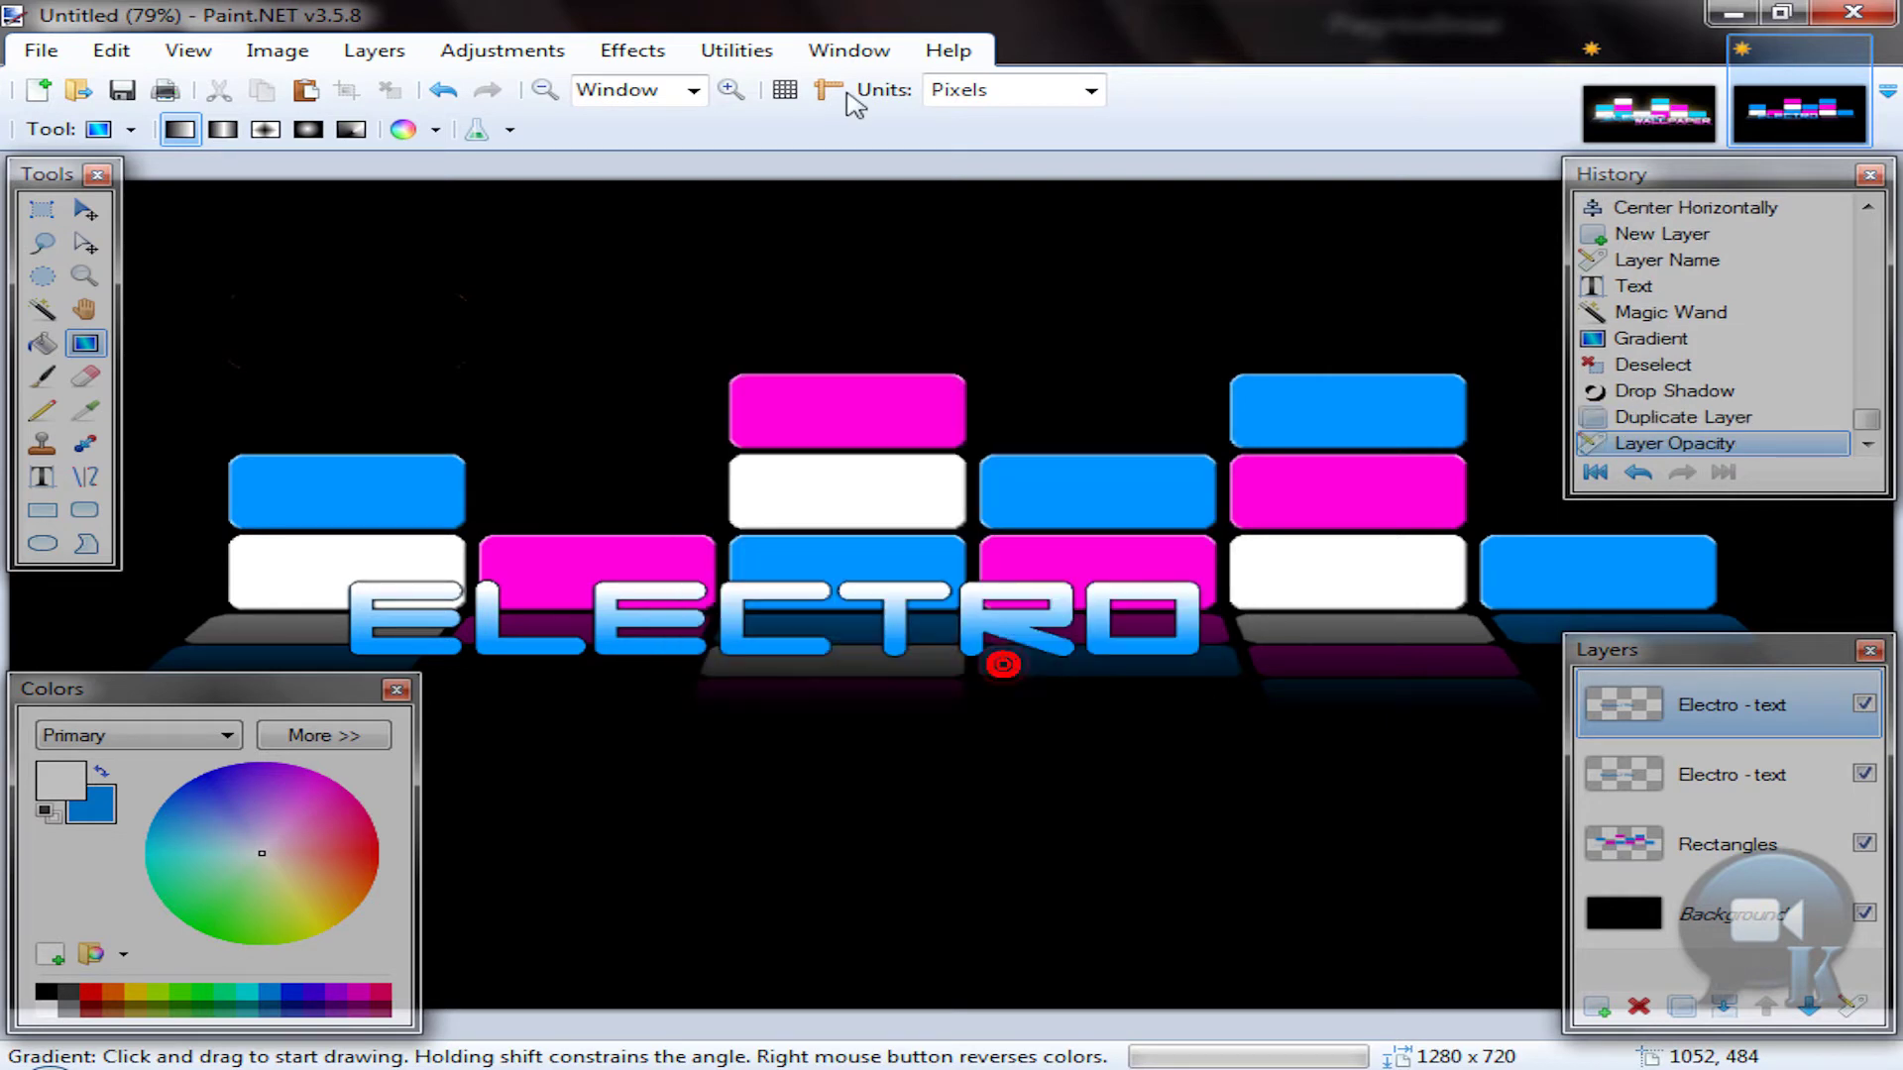
{"action": "left_click", "coordinate": [388, 54]}
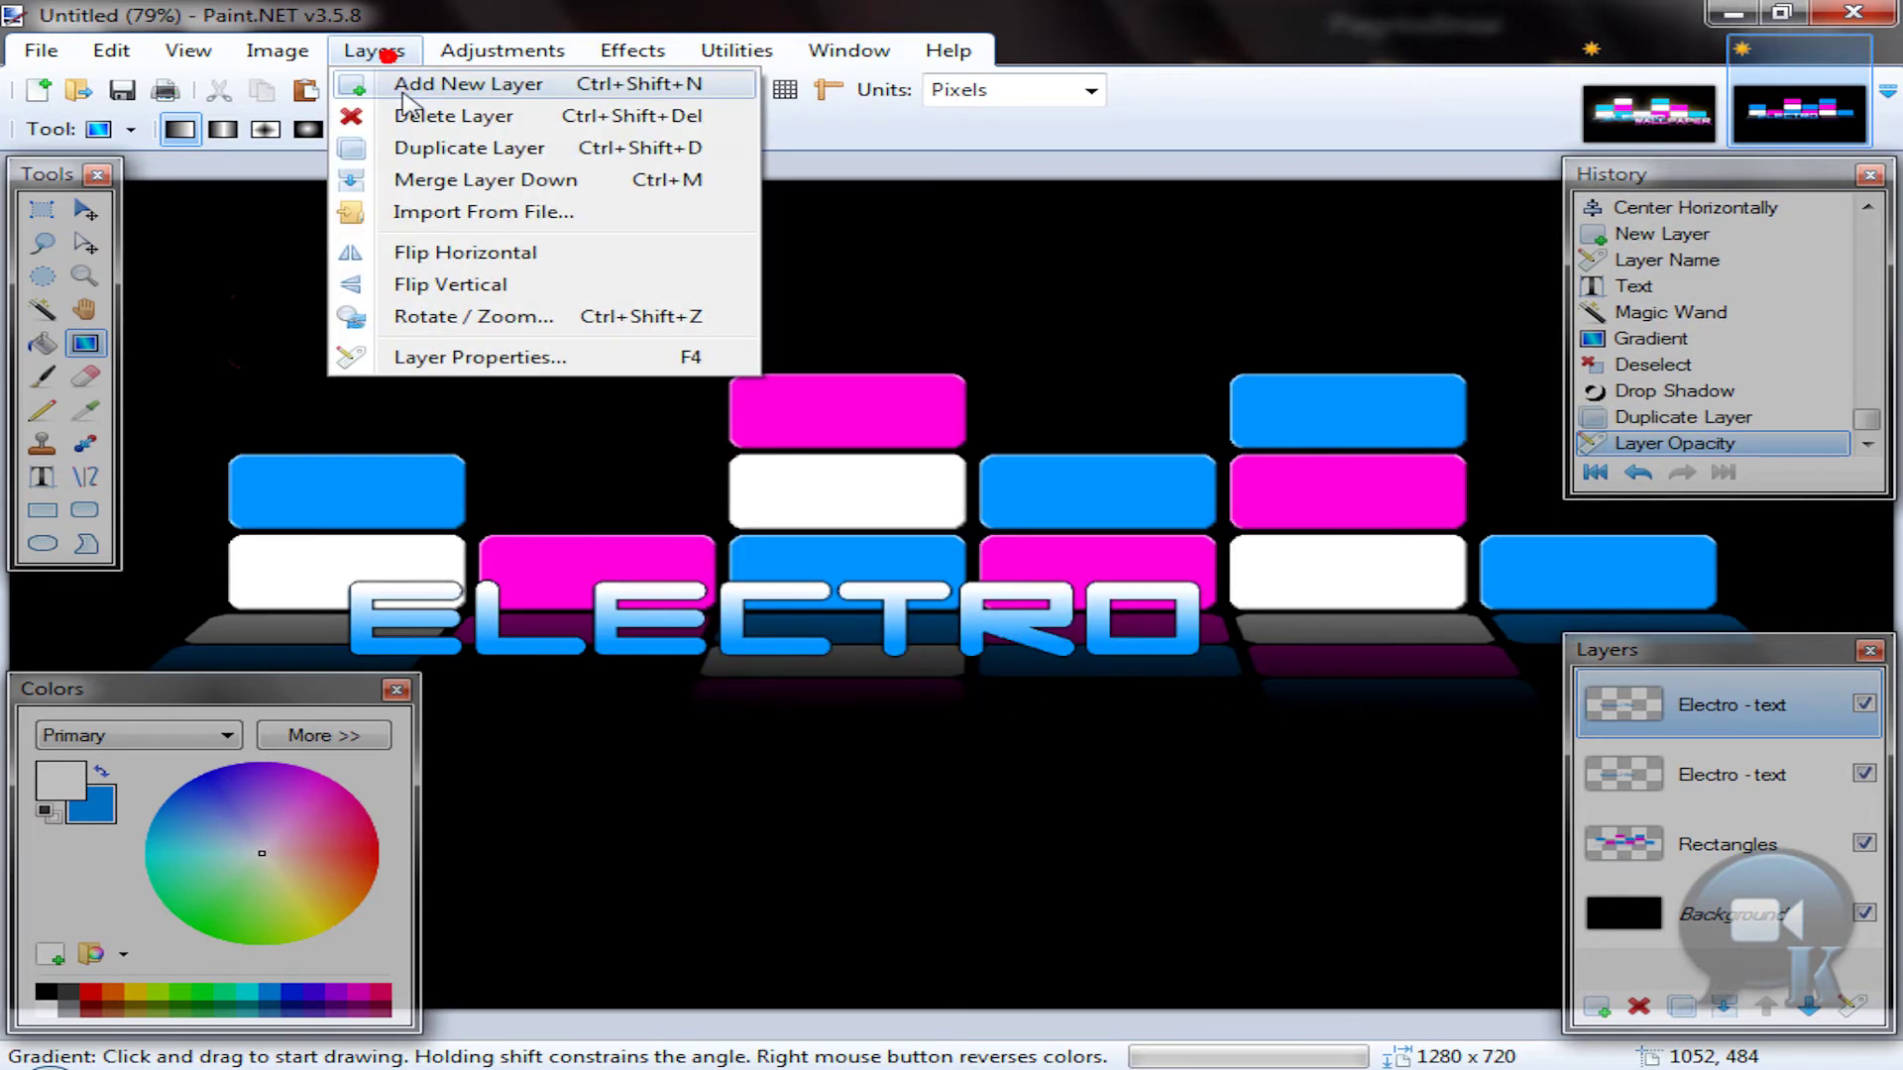
{"action": "left_click", "coordinate": [436, 286]}
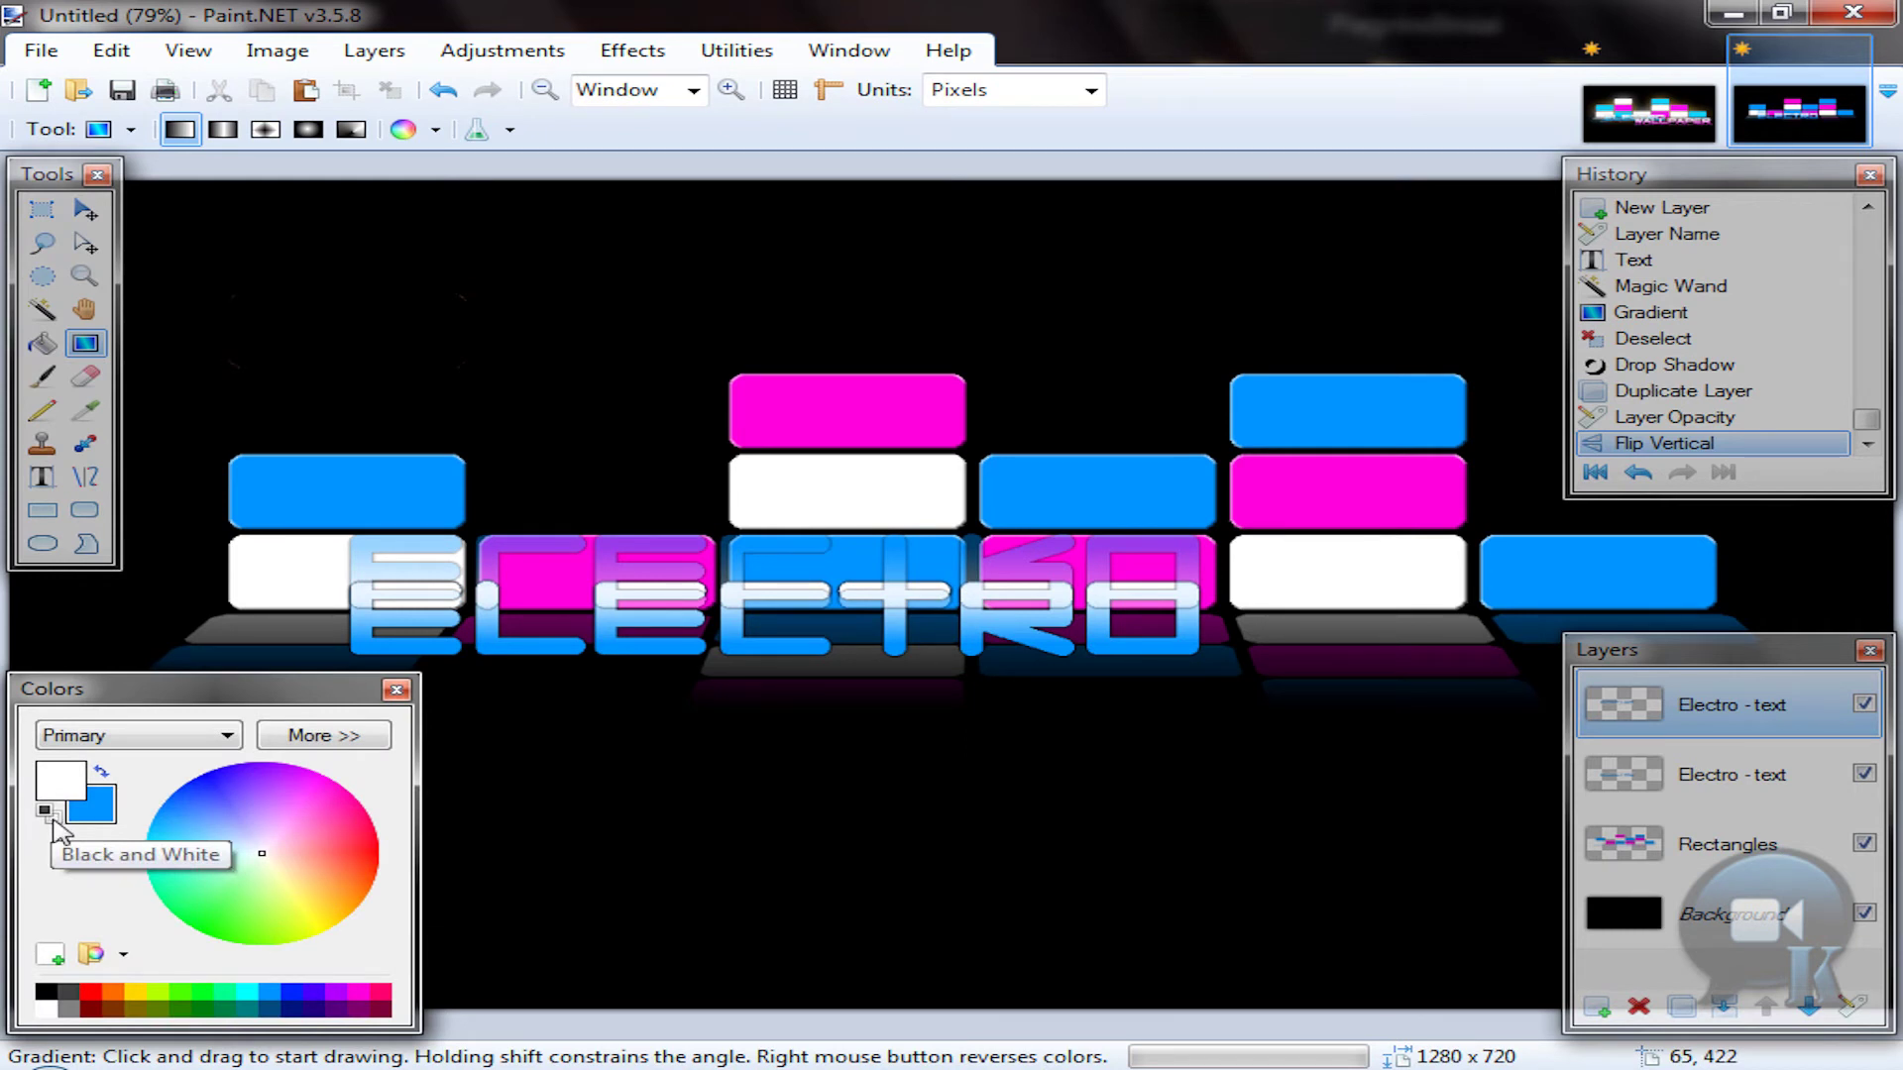
Step: Fade the flipped text copy downward with a Transparency Mode gradient
{"action": "left_click", "coordinate": [44, 811]}
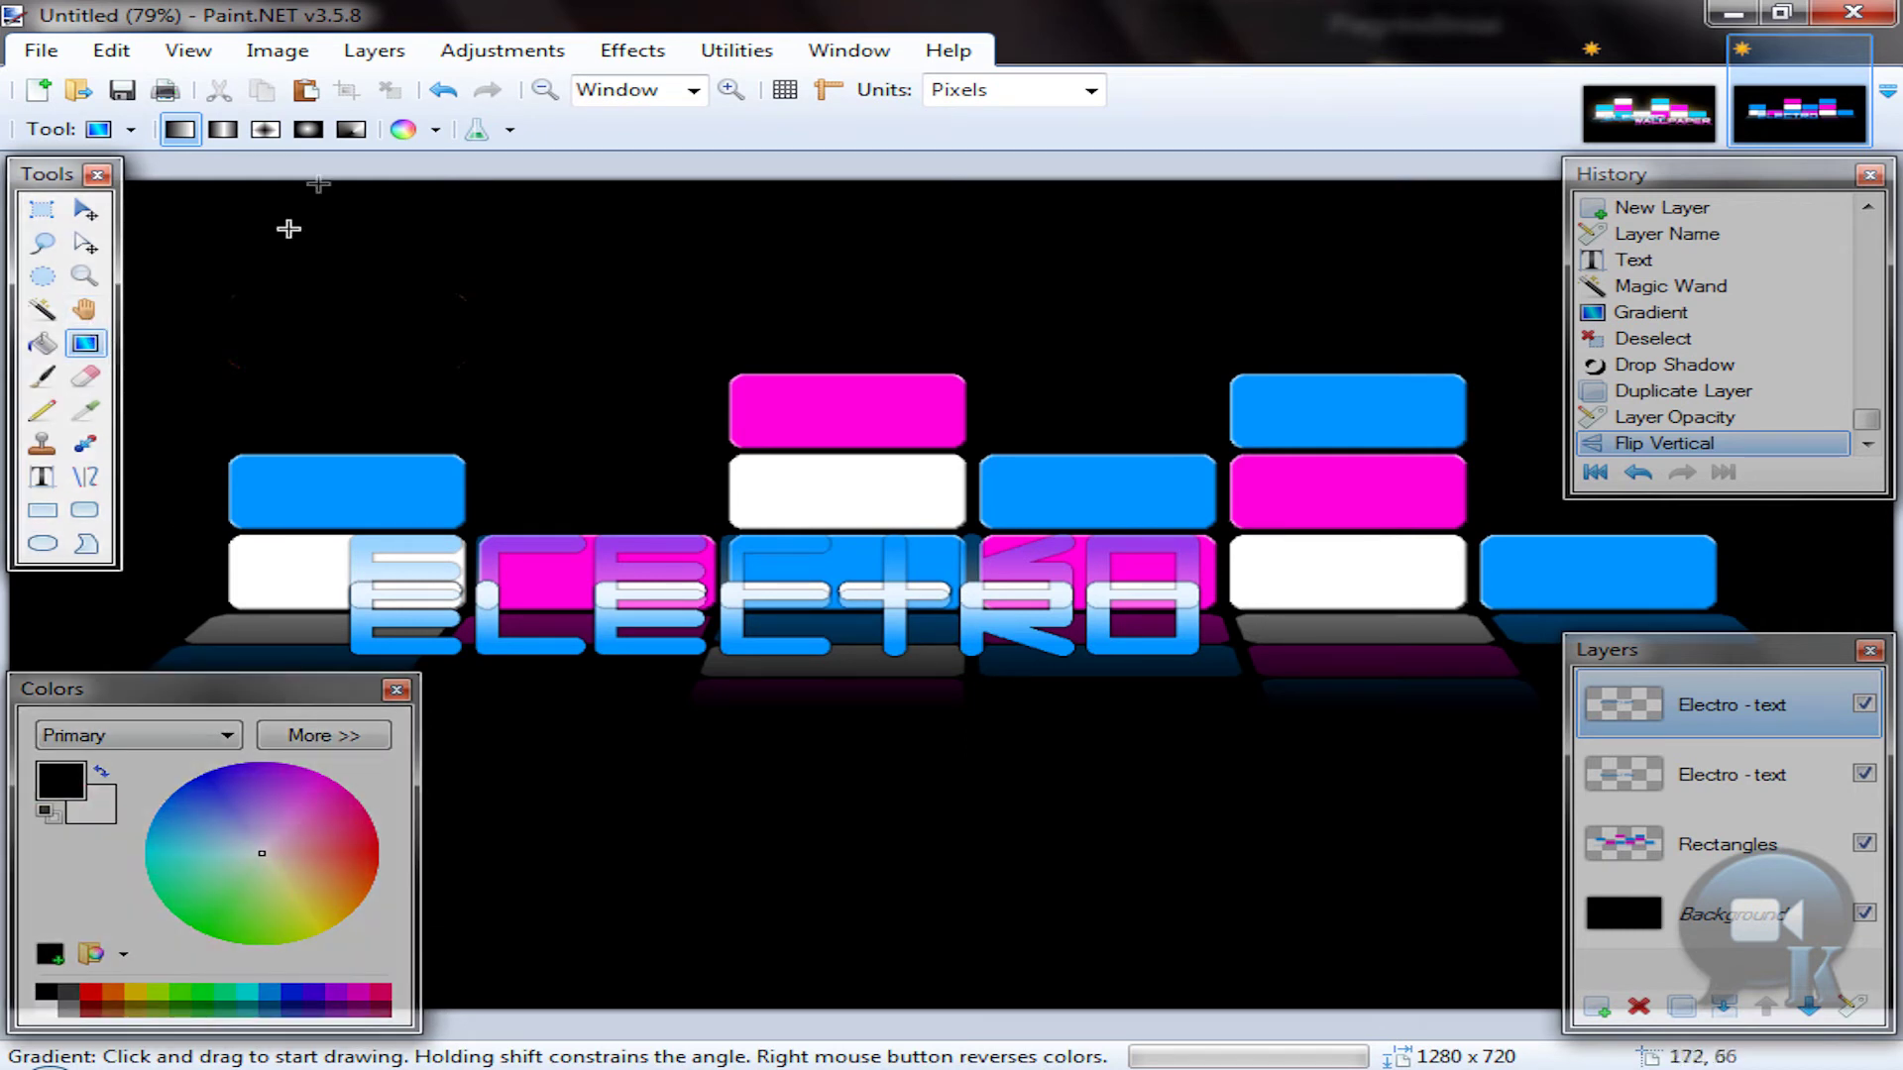
{"action": "left_click", "coordinate": [441, 137]}
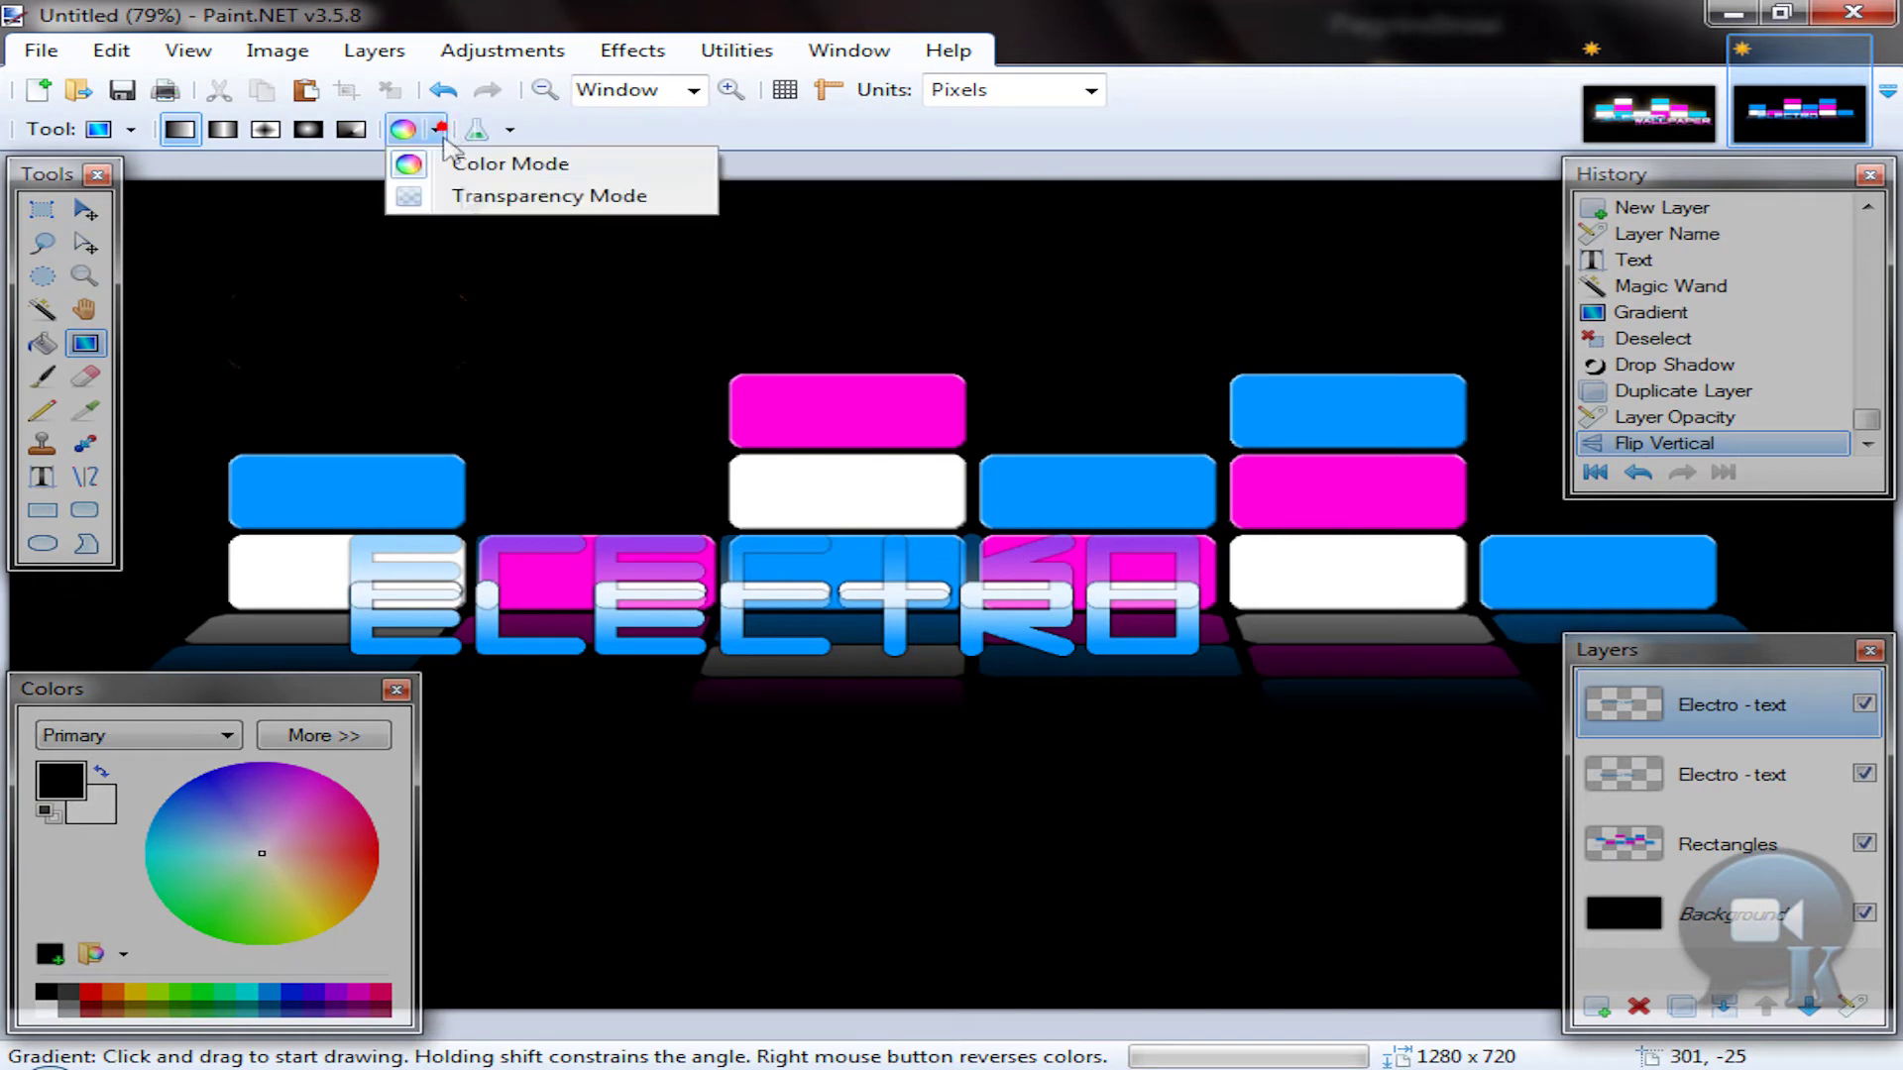
{"action": "left_click", "coordinate": [472, 197]}
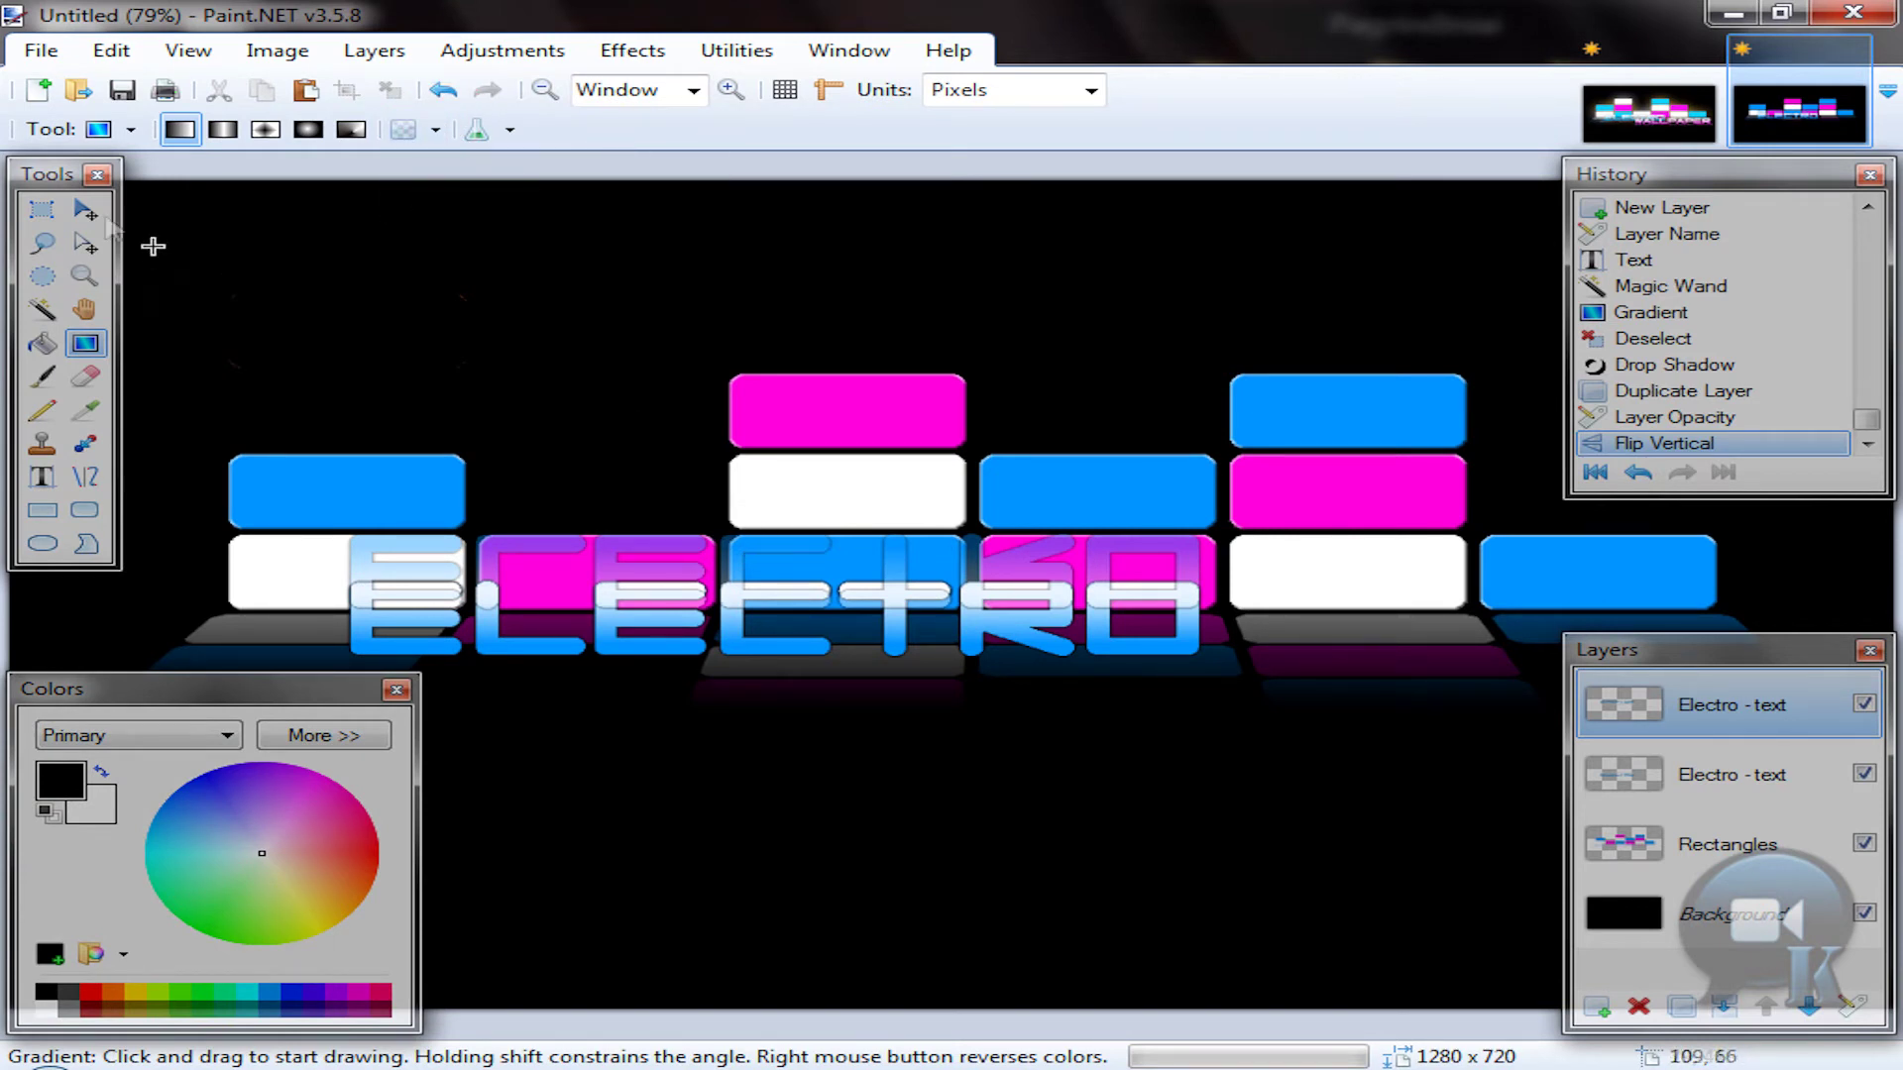
{"action": "left_click_drag", "start_coordinate": [783, 530], "coordinate": [779, 603]}
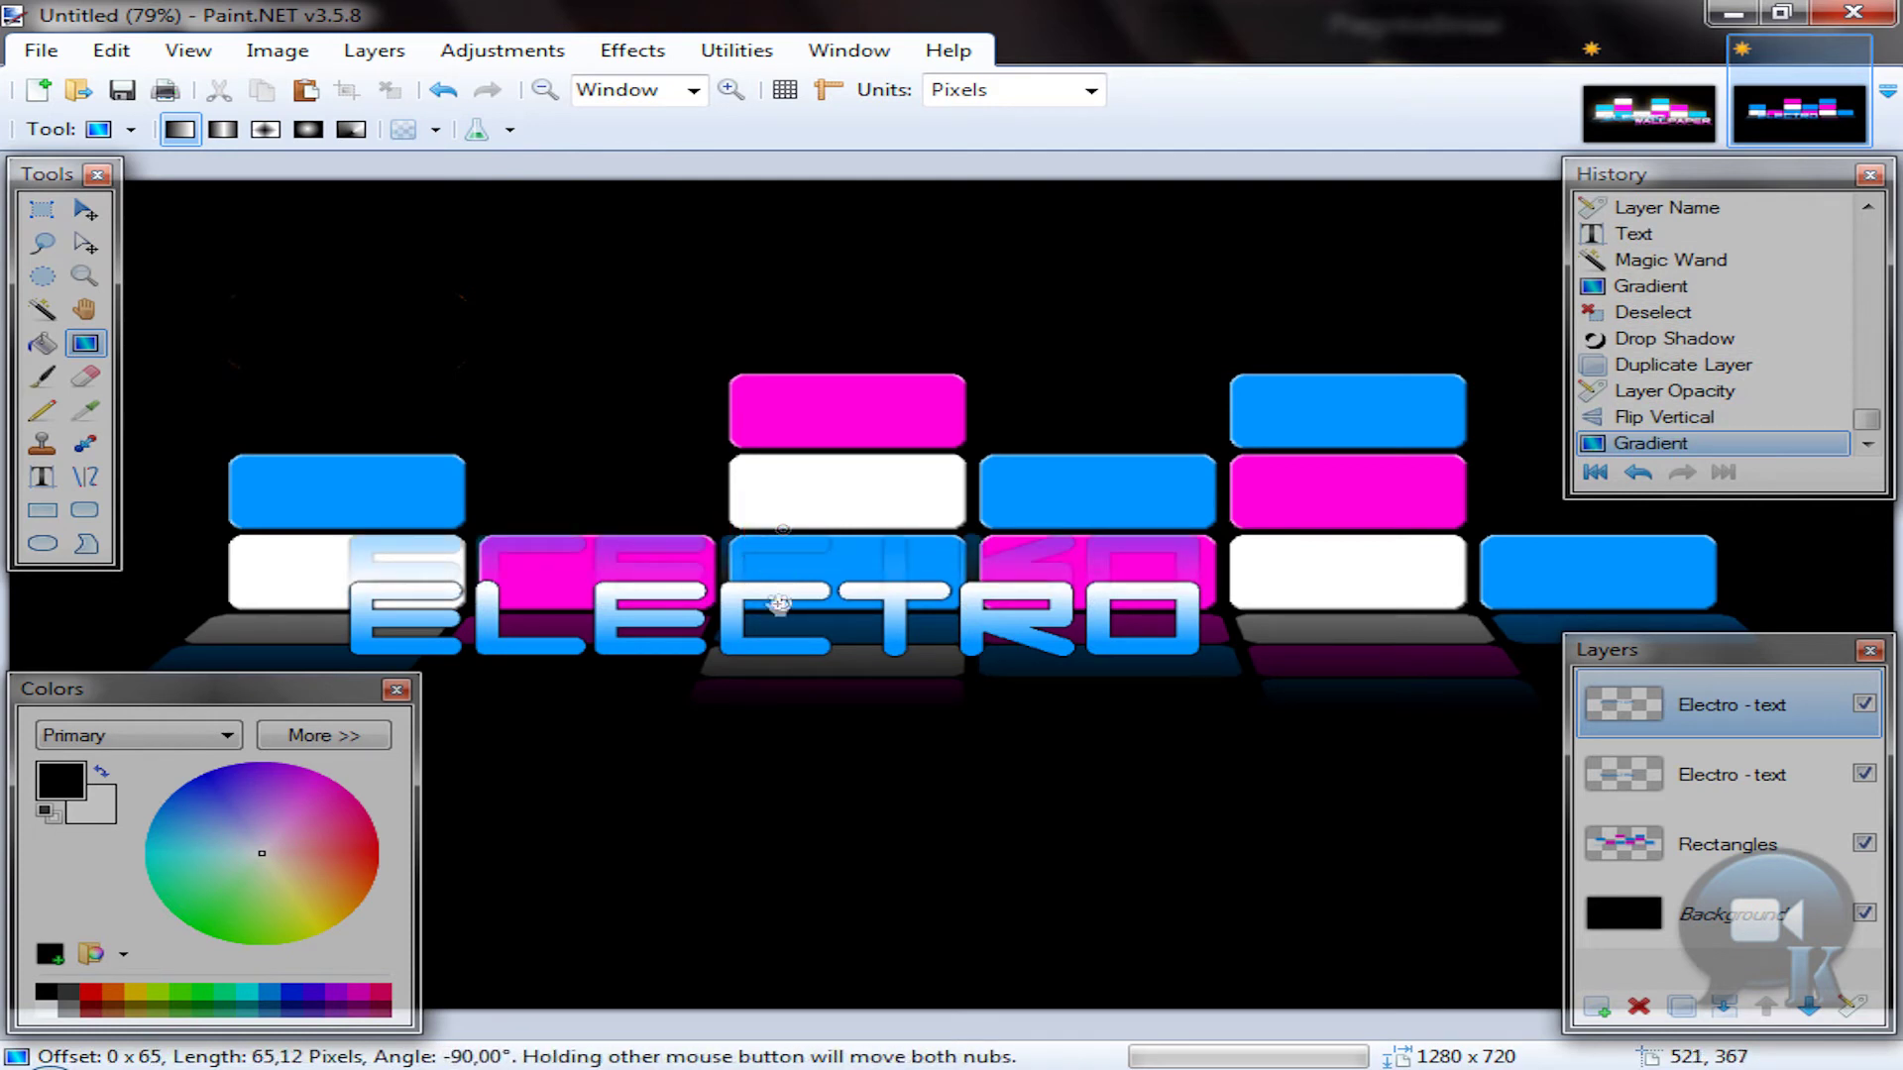
{"action": "left_click_drag", "start_coordinate": [779, 603], "coordinate": [782, 603]}
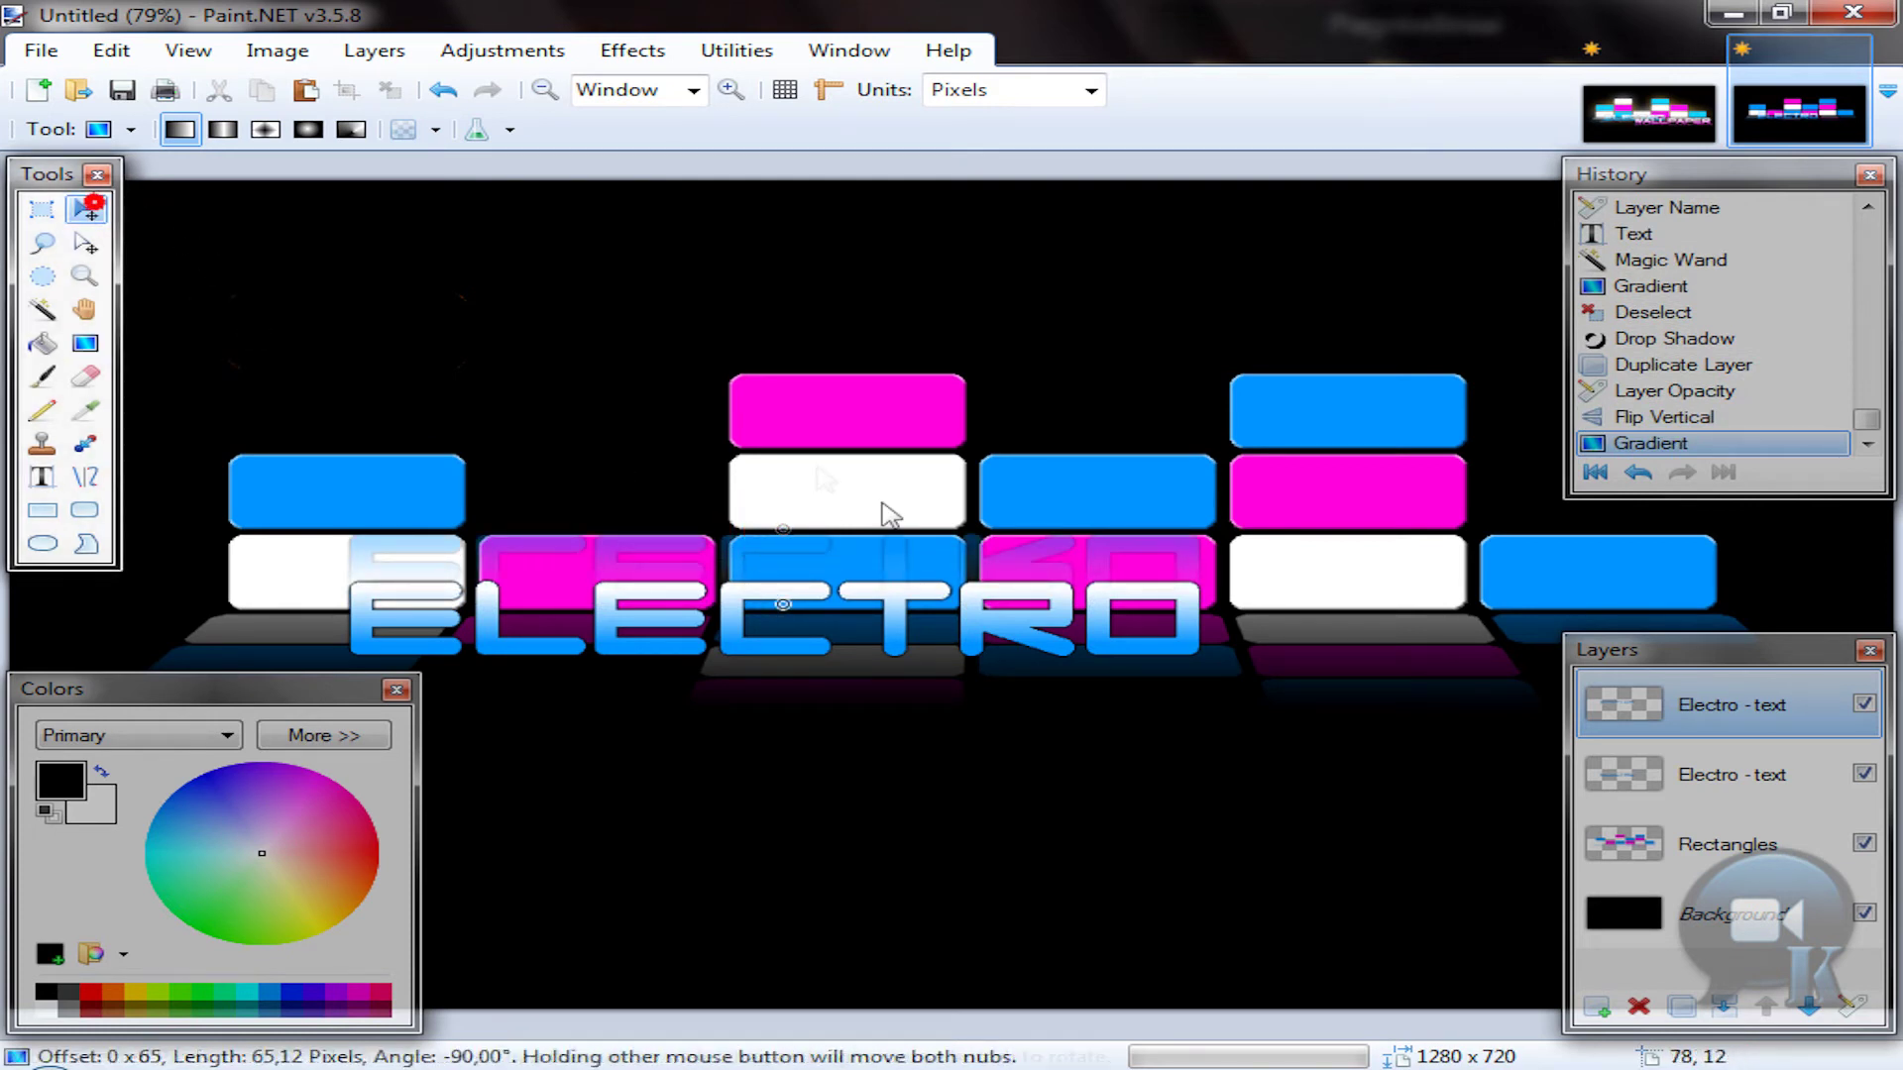
{"action": "key", "text": "m"}
Step: Move the faded reflection down beneath ELECTRO and deselect it
{"action": "key", "text": "ctrl+a"}
{"action": "left_click_drag", "start_coordinate": [808, 611], "coordinate": [807, 680]}
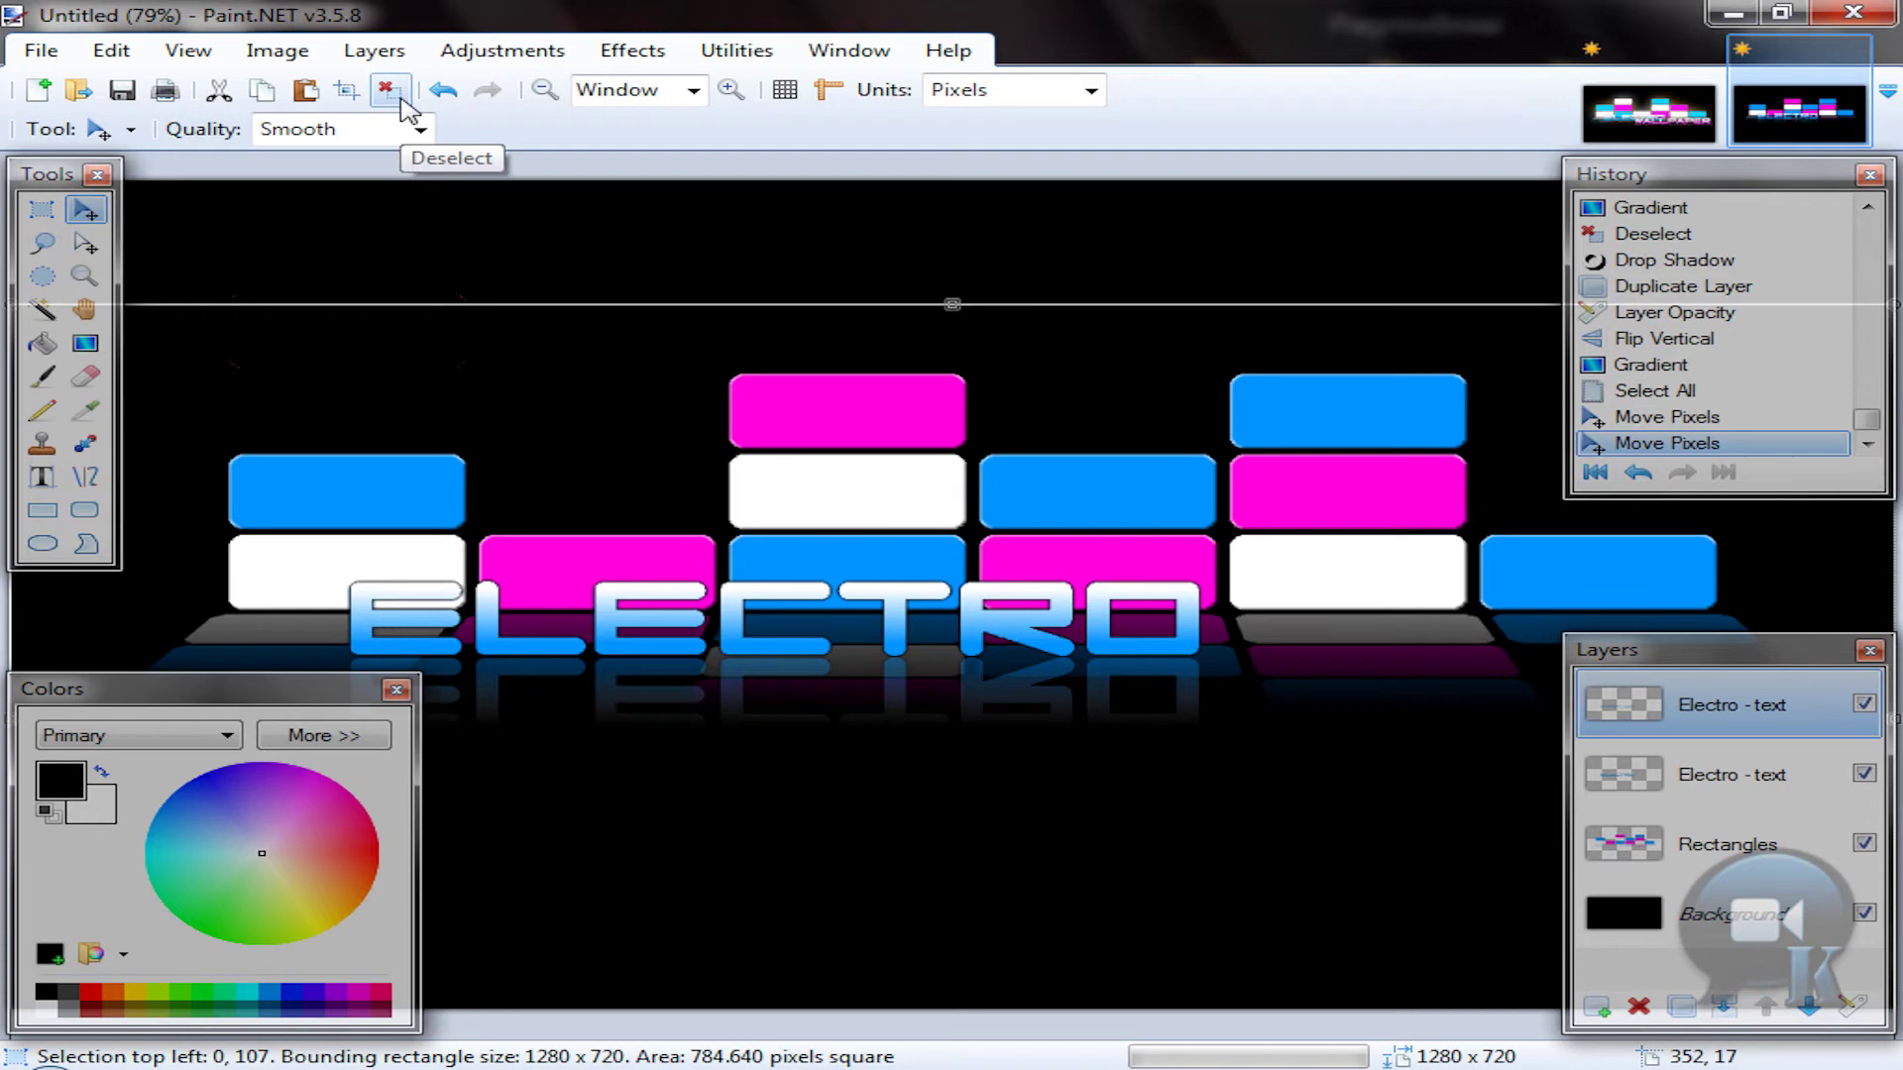
{"action": "left_click", "coordinate": [389, 90]}
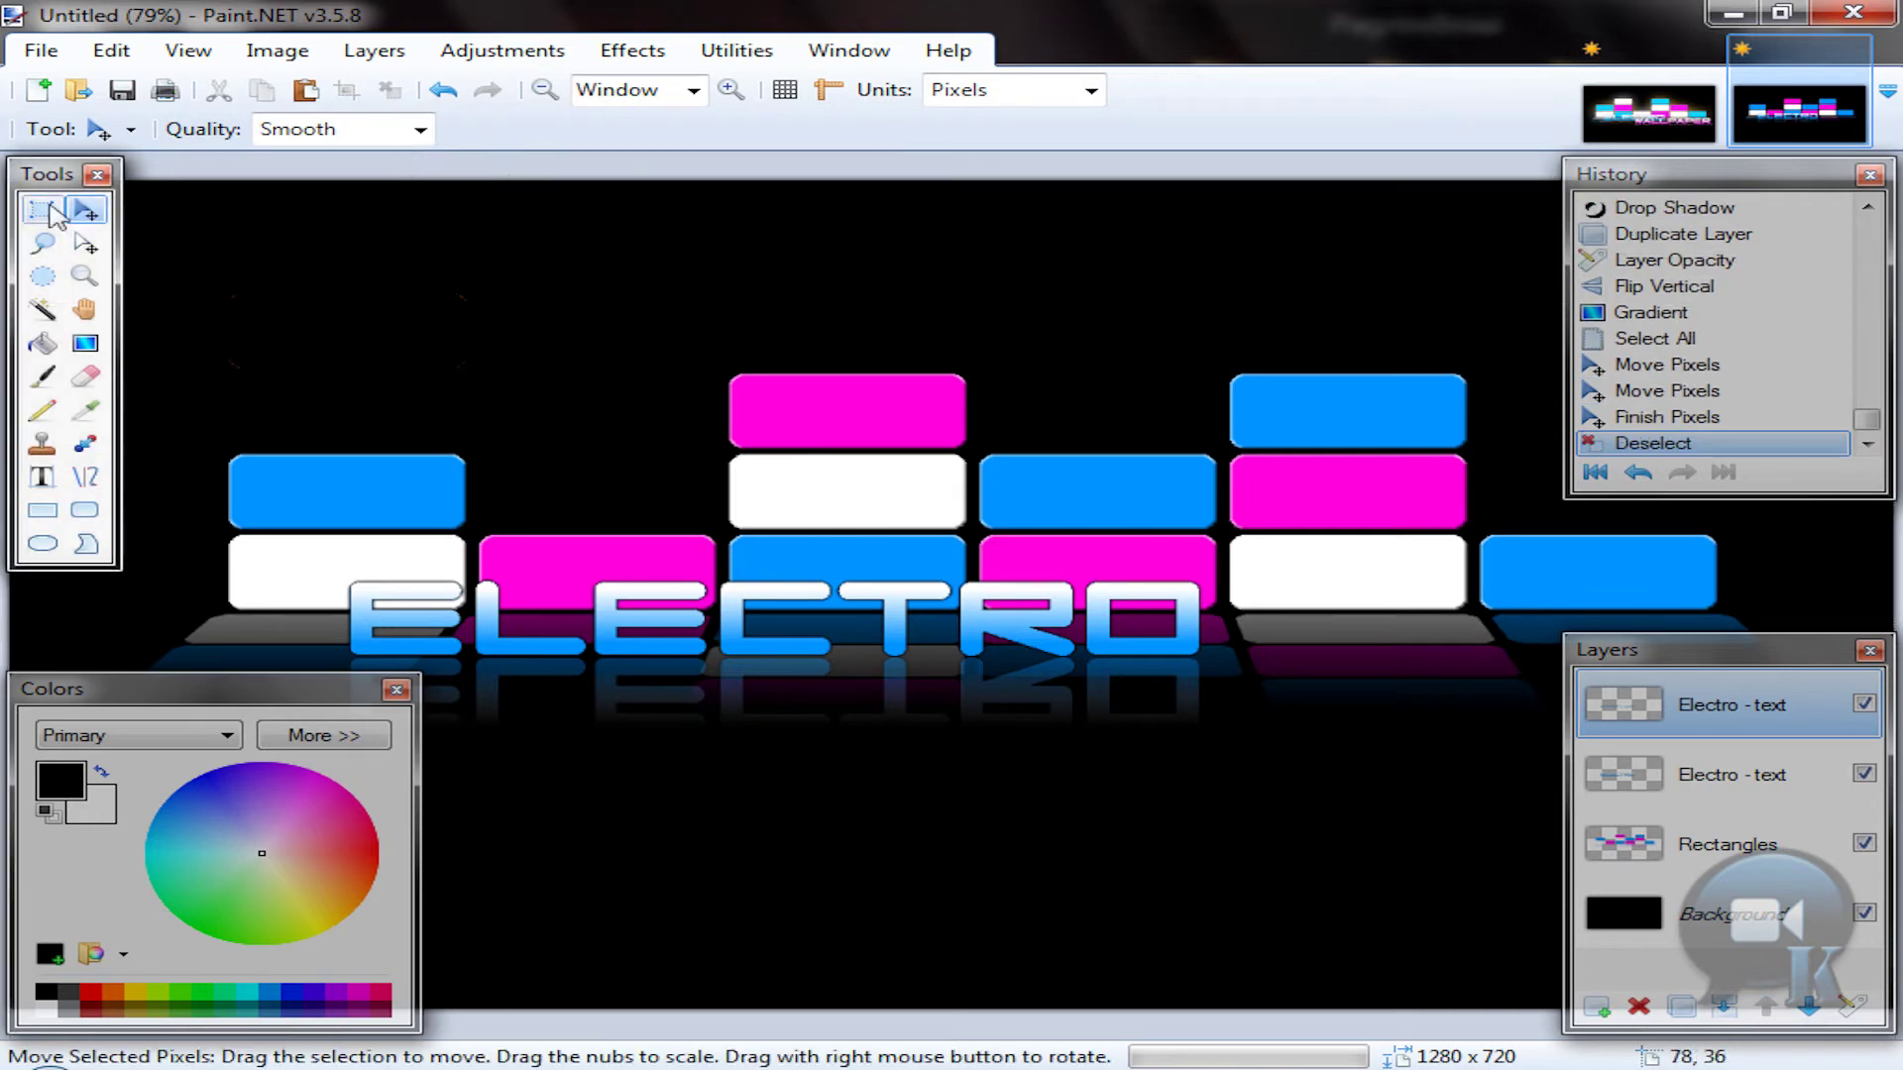
{"action": "left_click", "coordinate": [41, 209]}
{"action": "left_click", "coordinate": [374, 51]}
Step: Open Rotate / Zoom for the ELECTRO reflection and reset its pan and zoom
{"action": "left_click", "coordinate": [466, 316]}
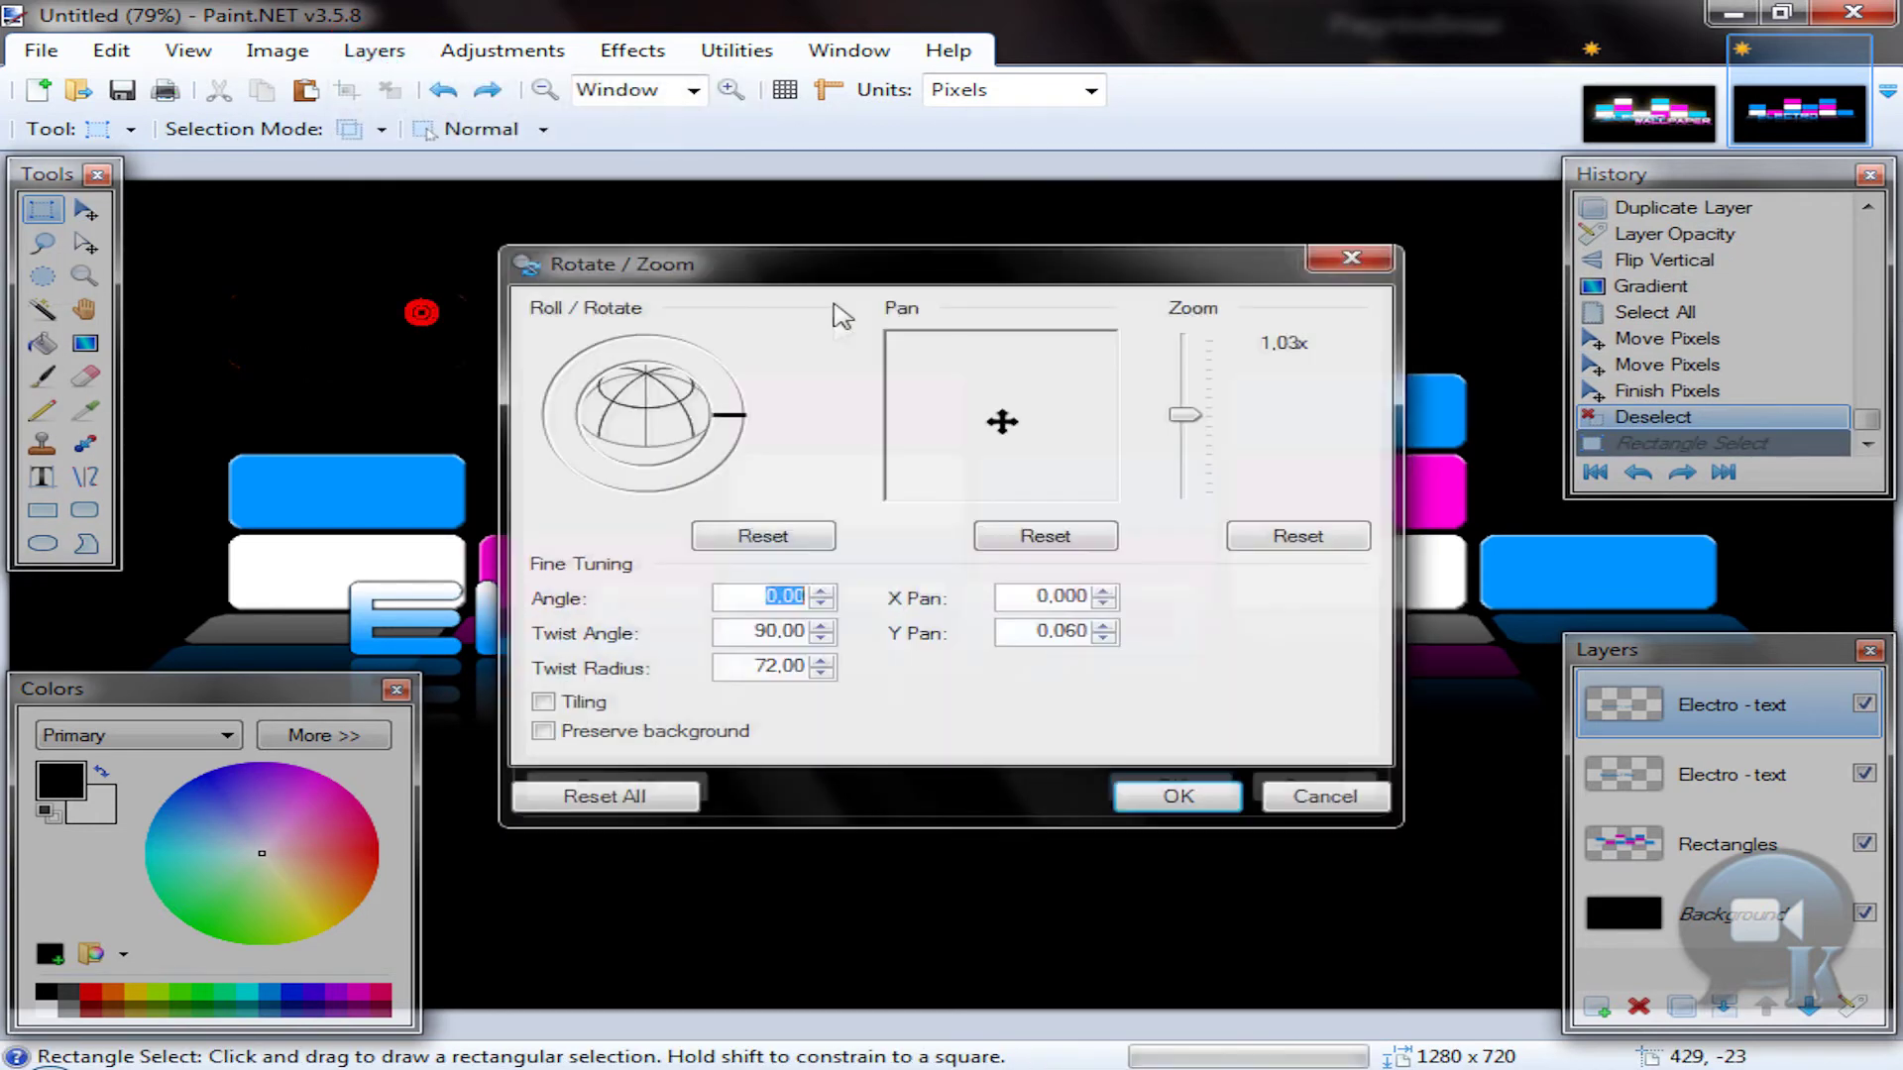
{"action": "left_click_drag", "start_coordinate": [803, 269], "coordinate": [1238, 232]}
{"action": "left_click", "coordinate": [1432, 505]}
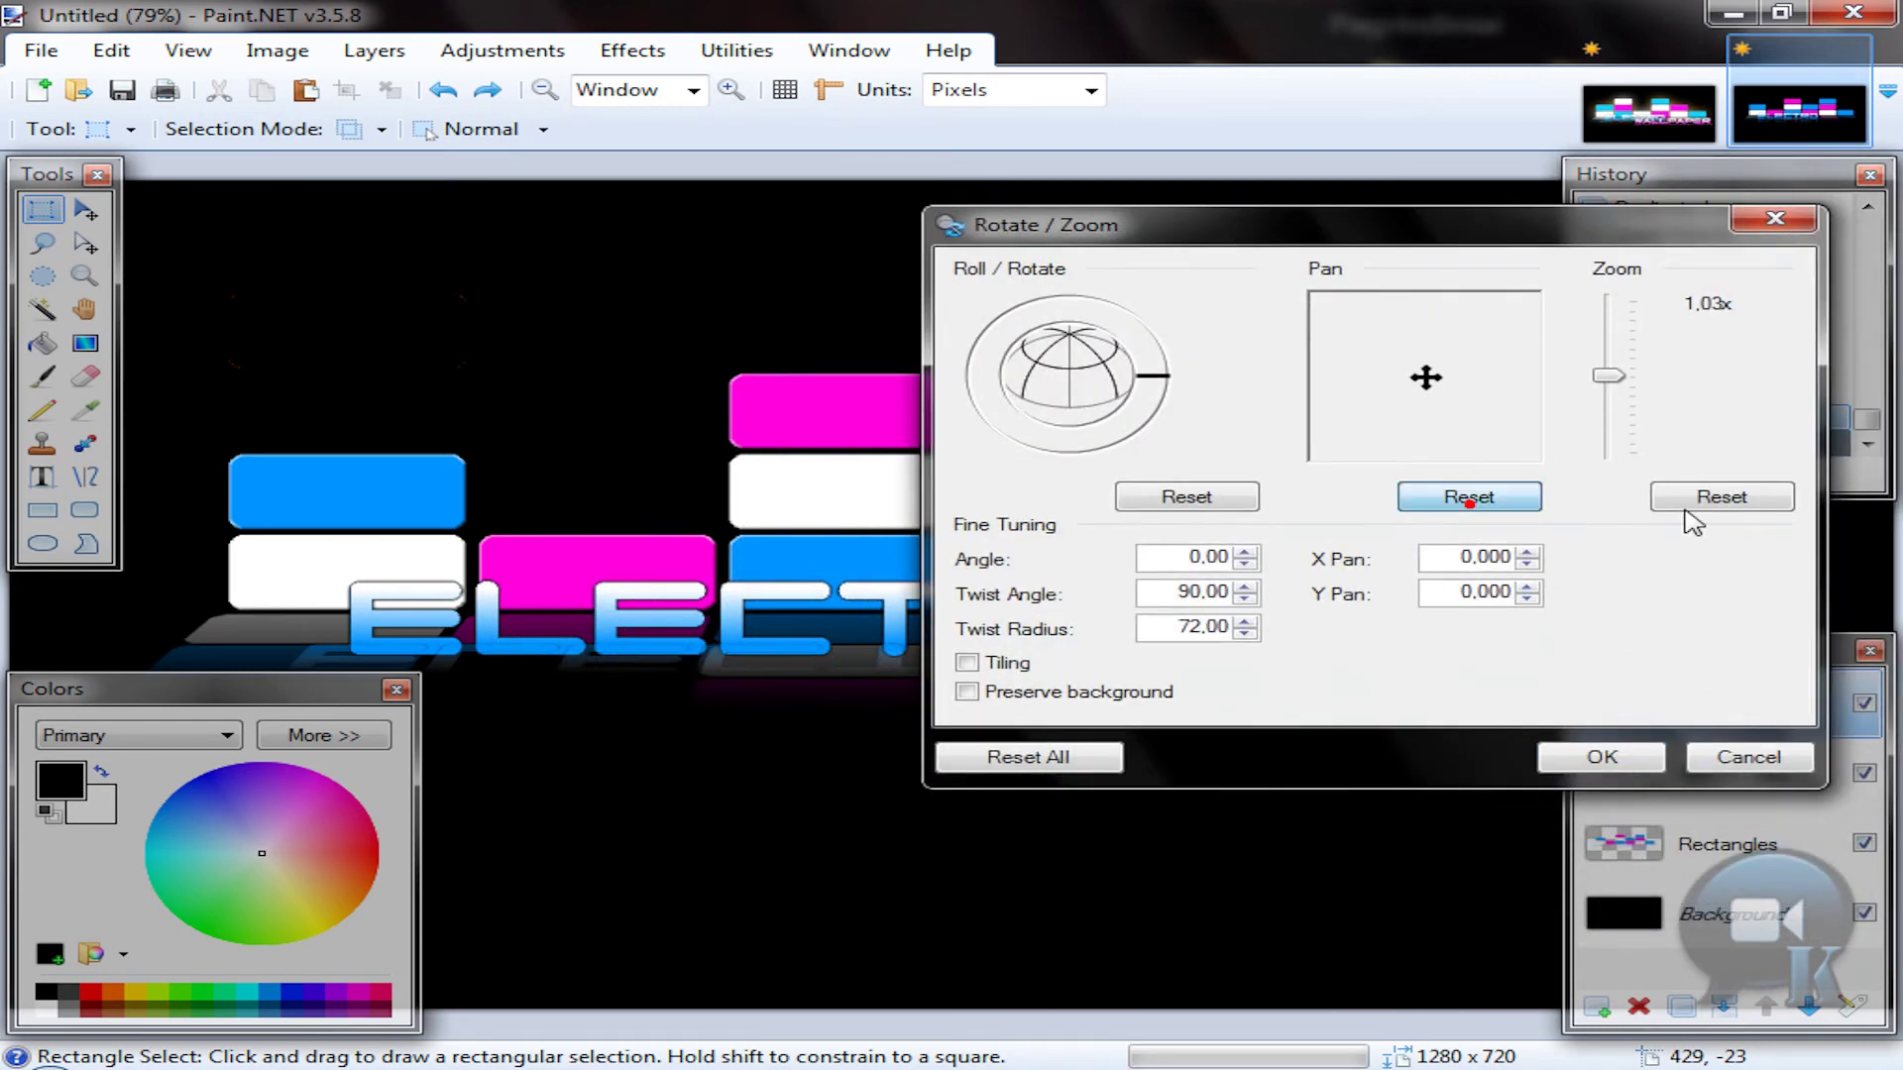
{"action": "left_click", "coordinate": [1705, 496]}
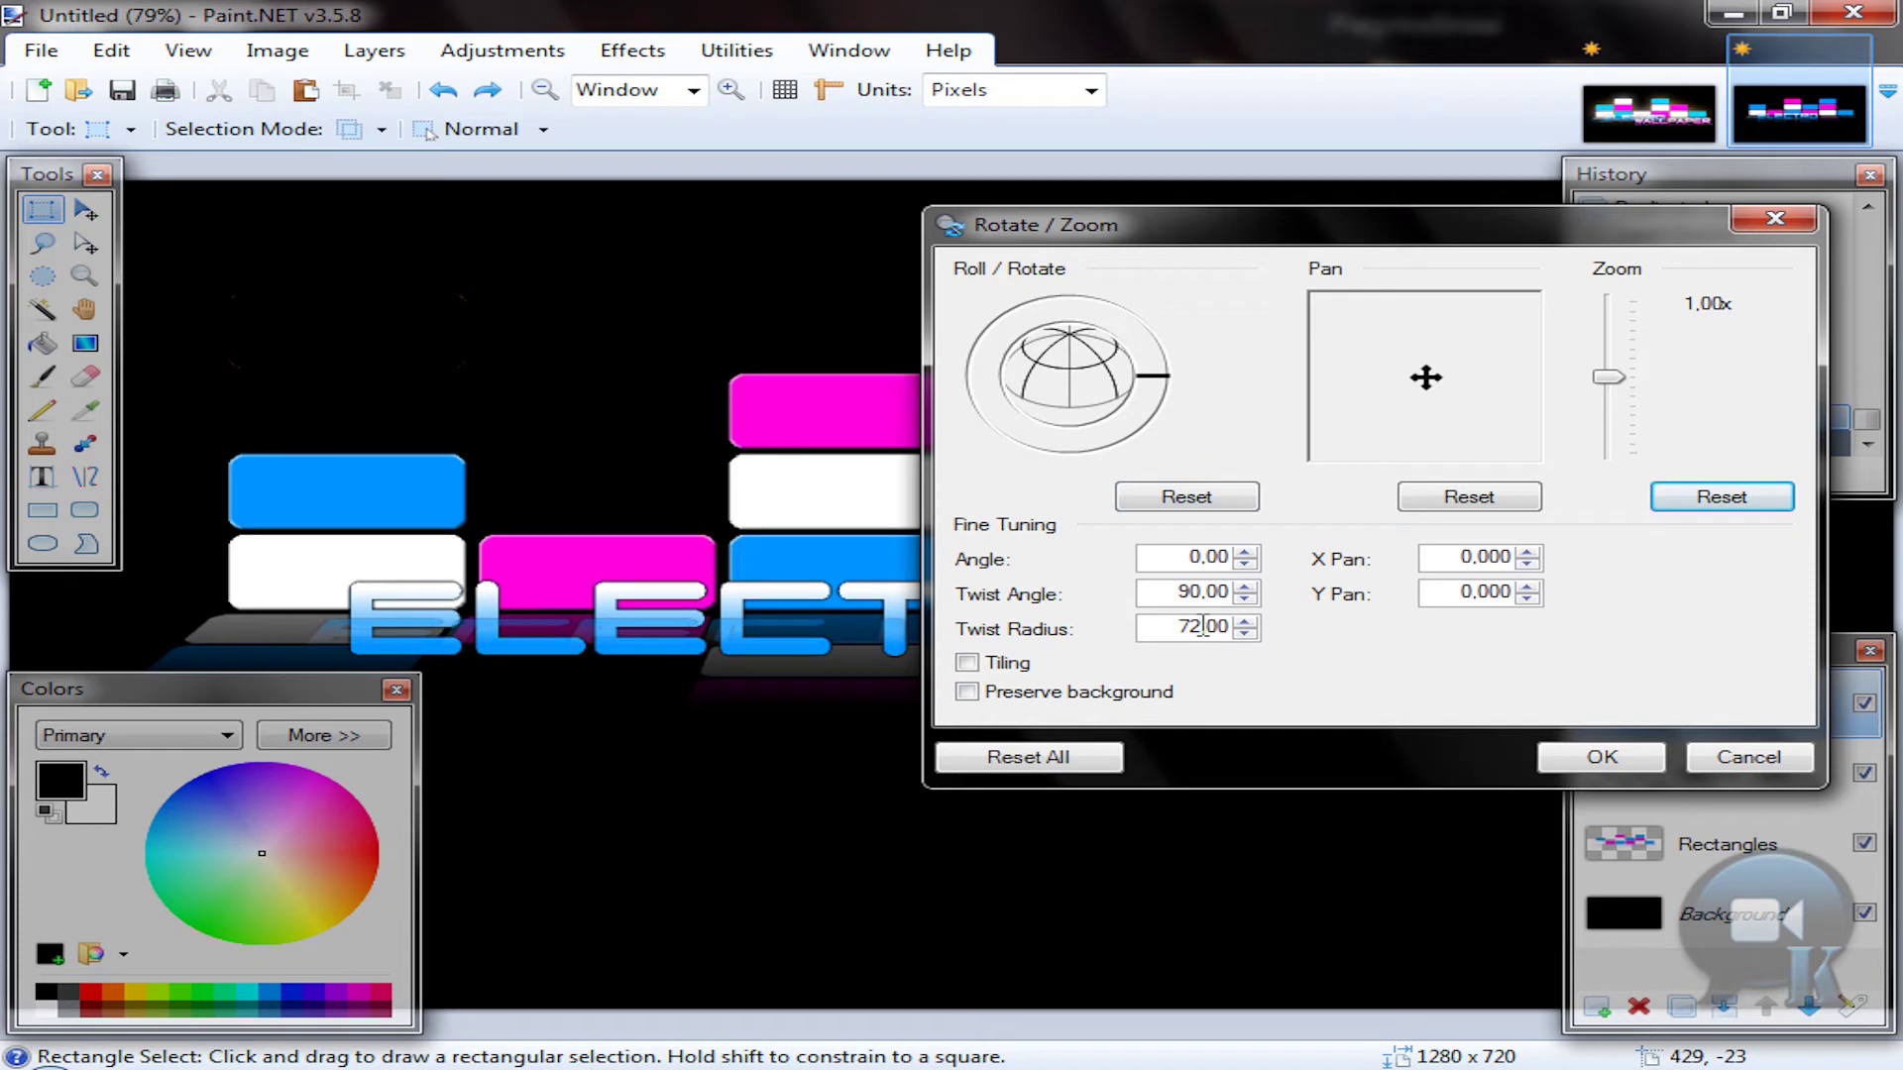
{"action": "left_click", "coordinate": [1192, 627]}
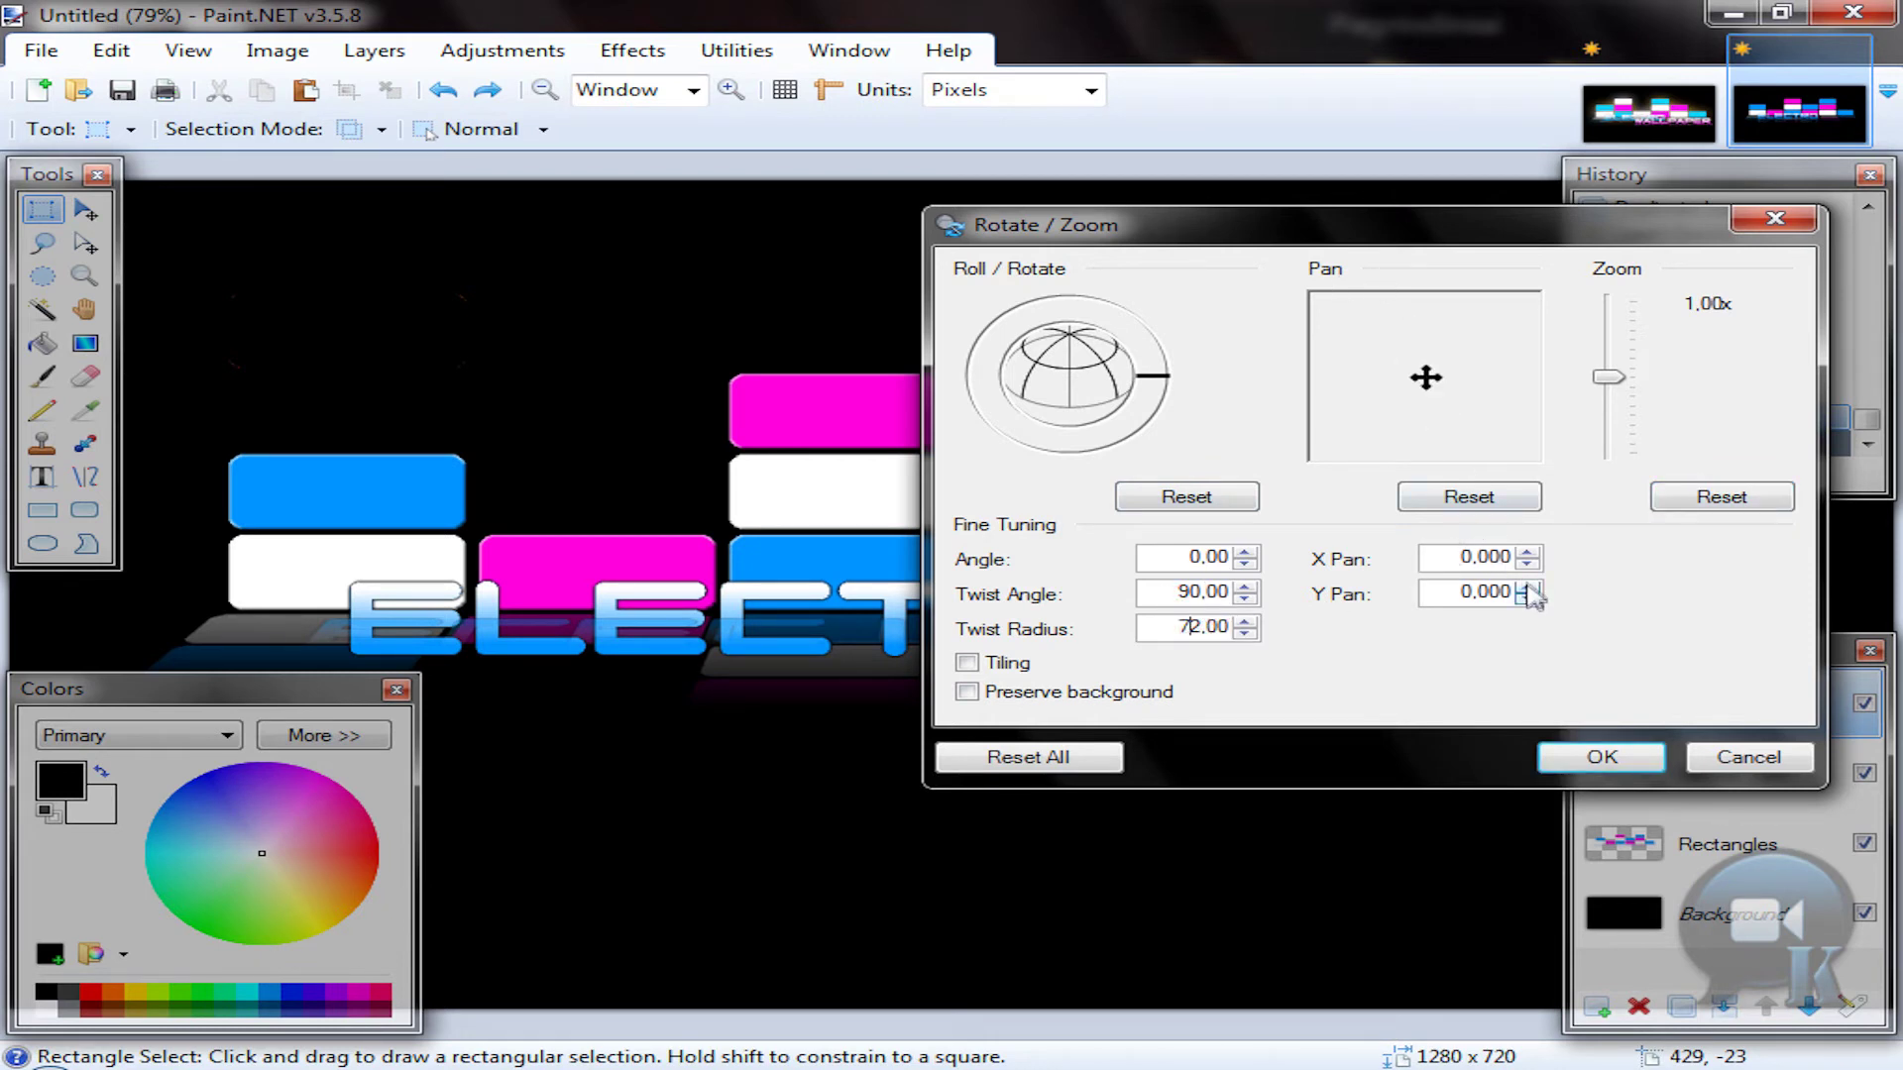
Step: Raise the vertical pan to 0.100, set zoom to 1.01x, and apply
{"action": "left_click", "coordinate": [1527, 586]}
{"action": "left_click", "coordinate": [1527, 585]}
{"action": "left_click", "coordinate": [1527, 586]}
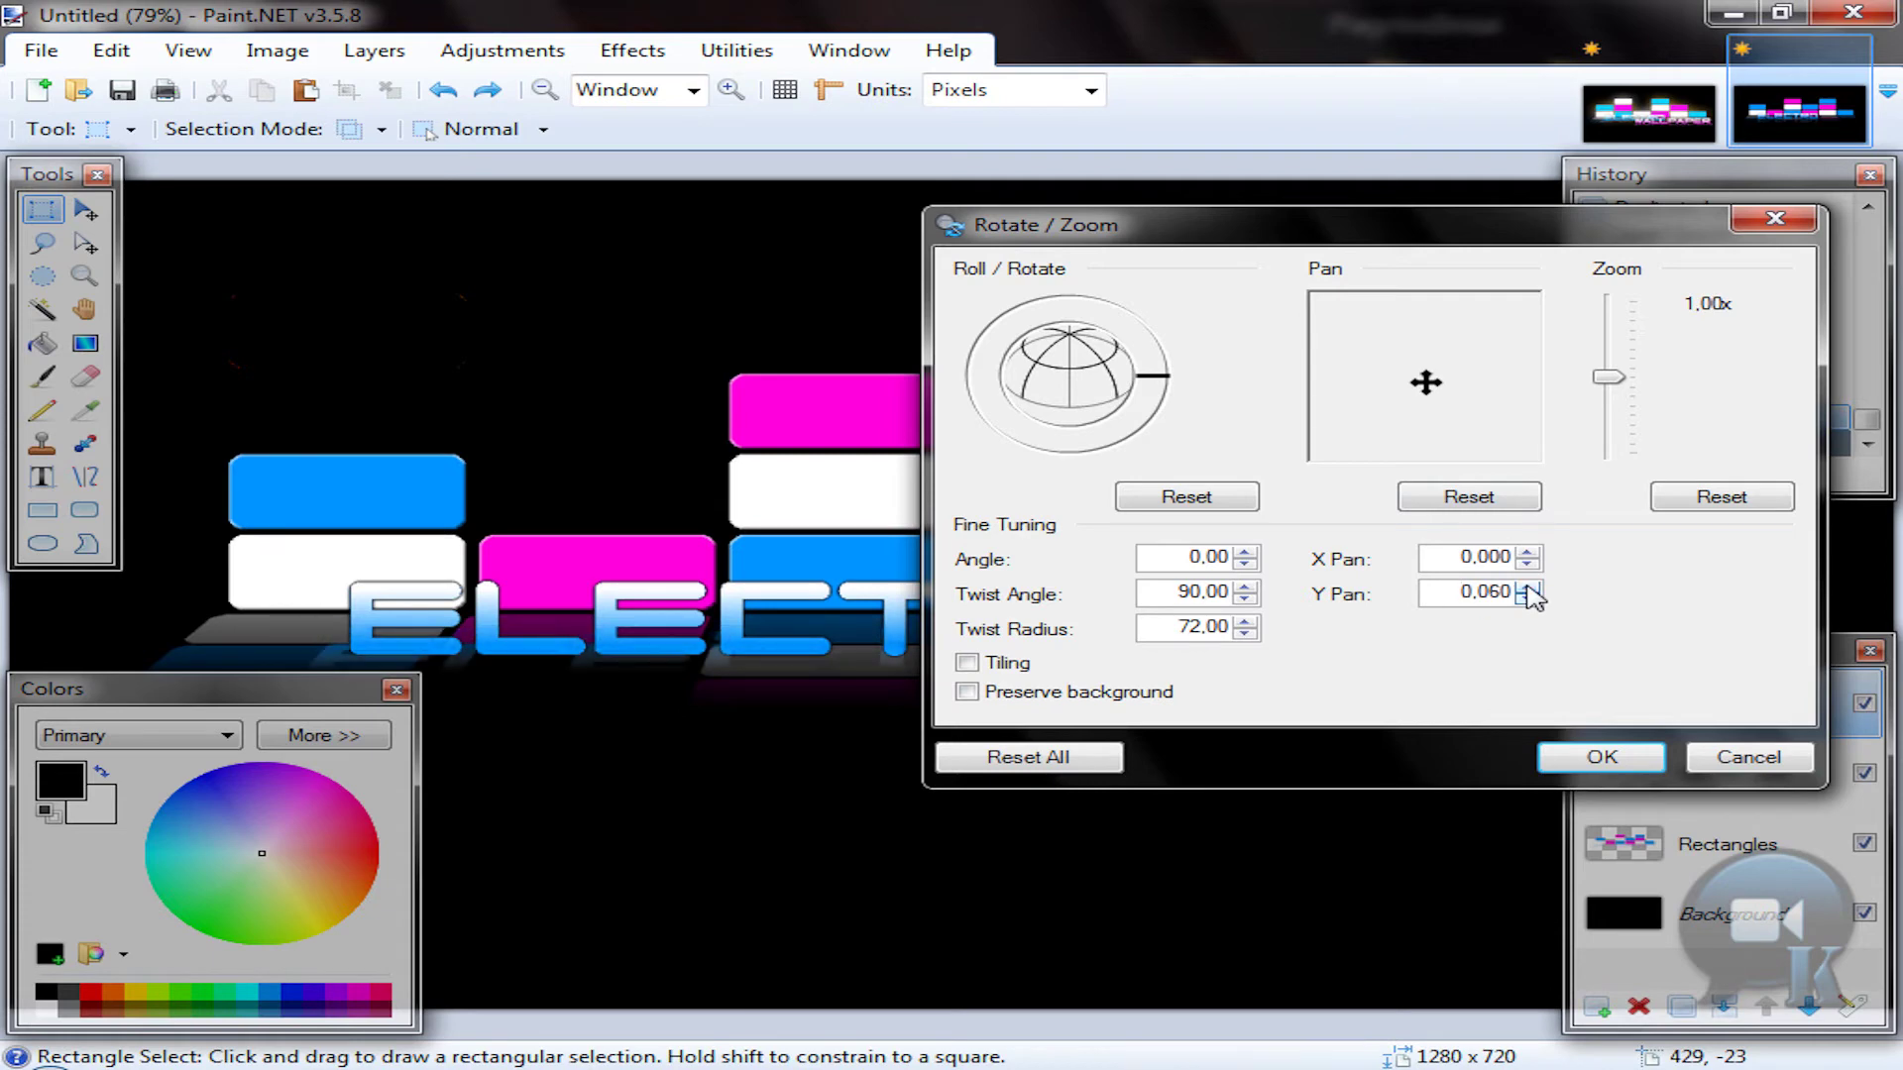
{"action": "left_click", "coordinate": [1527, 586]}
{"action": "left_click", "coordinate": [1527, 586]}
{"action": "left_click", "coordinate": [1527, 585]}
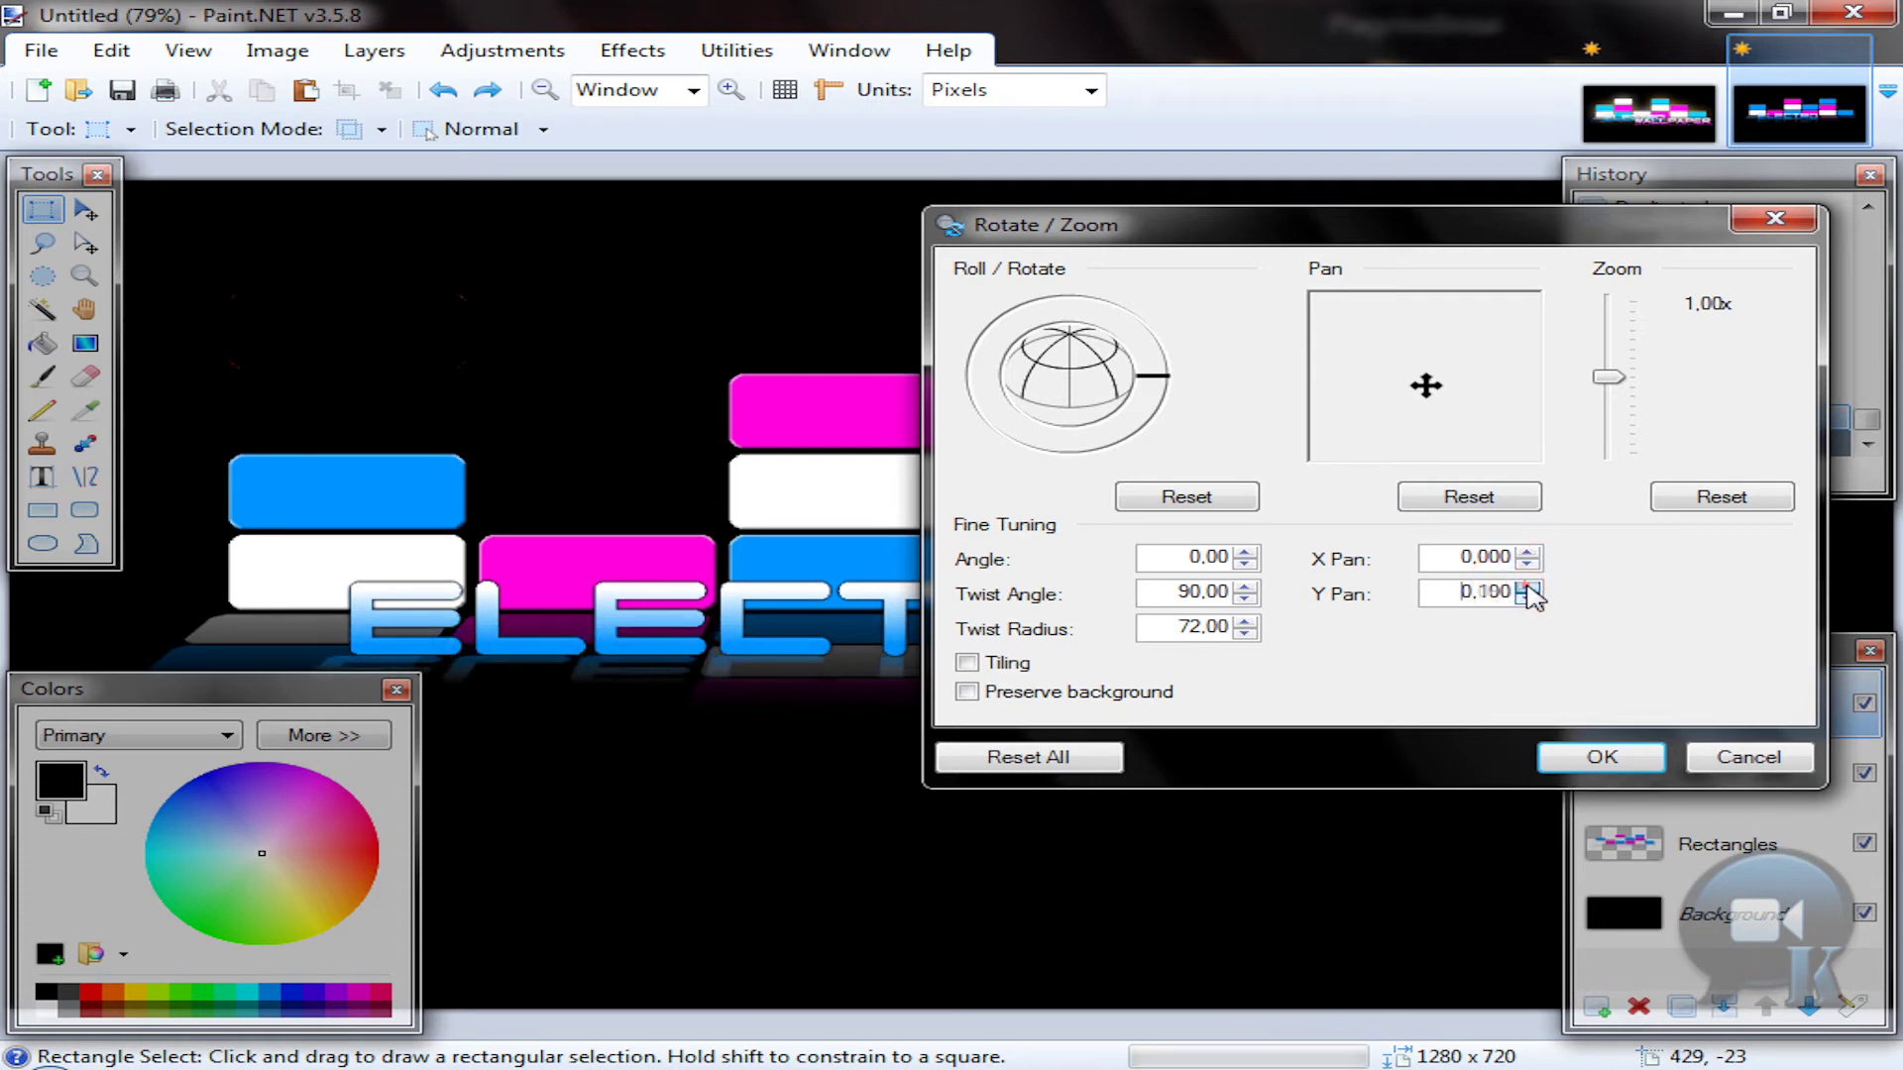
{"action": "left_click", "coordinate": [1527, 586]}
{"action": "left_click_drag", "start_coordinate": [1257, 238], "coordinate": [1087, 265]}
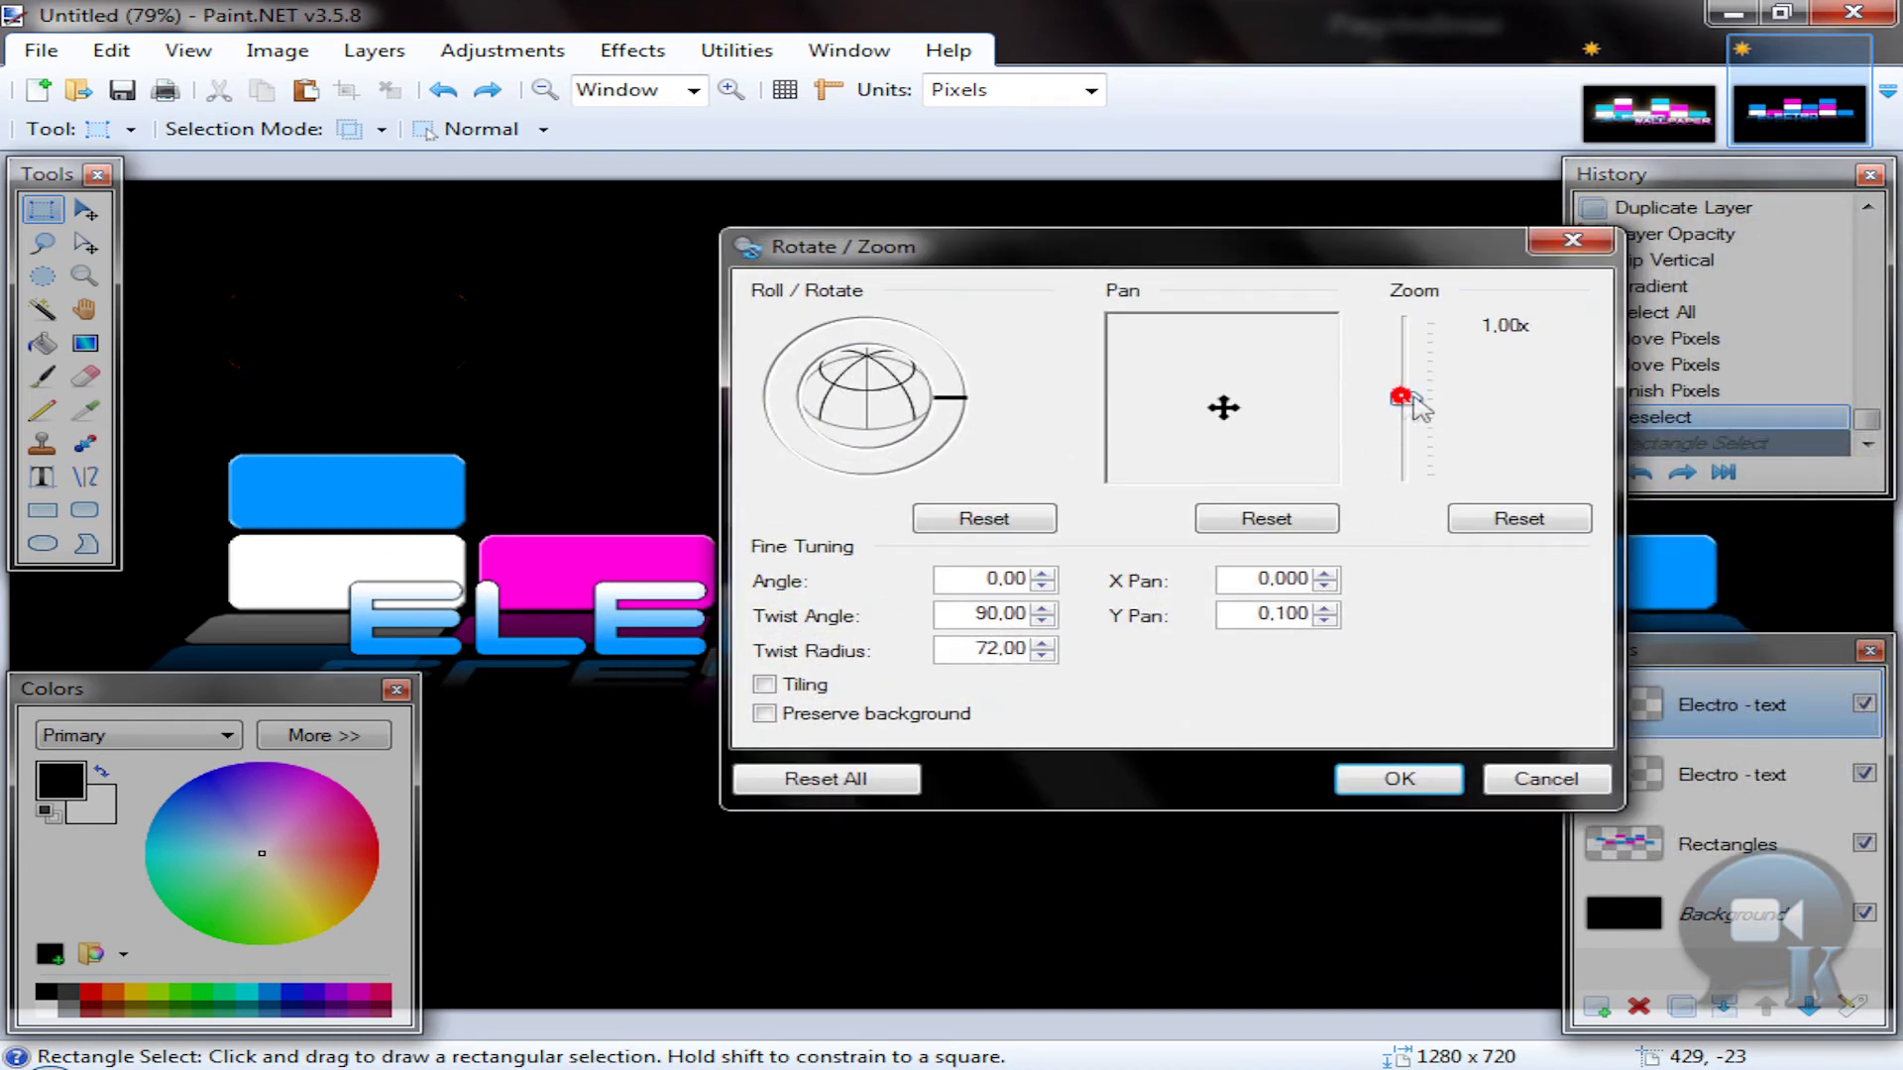
{"action": "left_click", "coordinate": [1407, 397]}
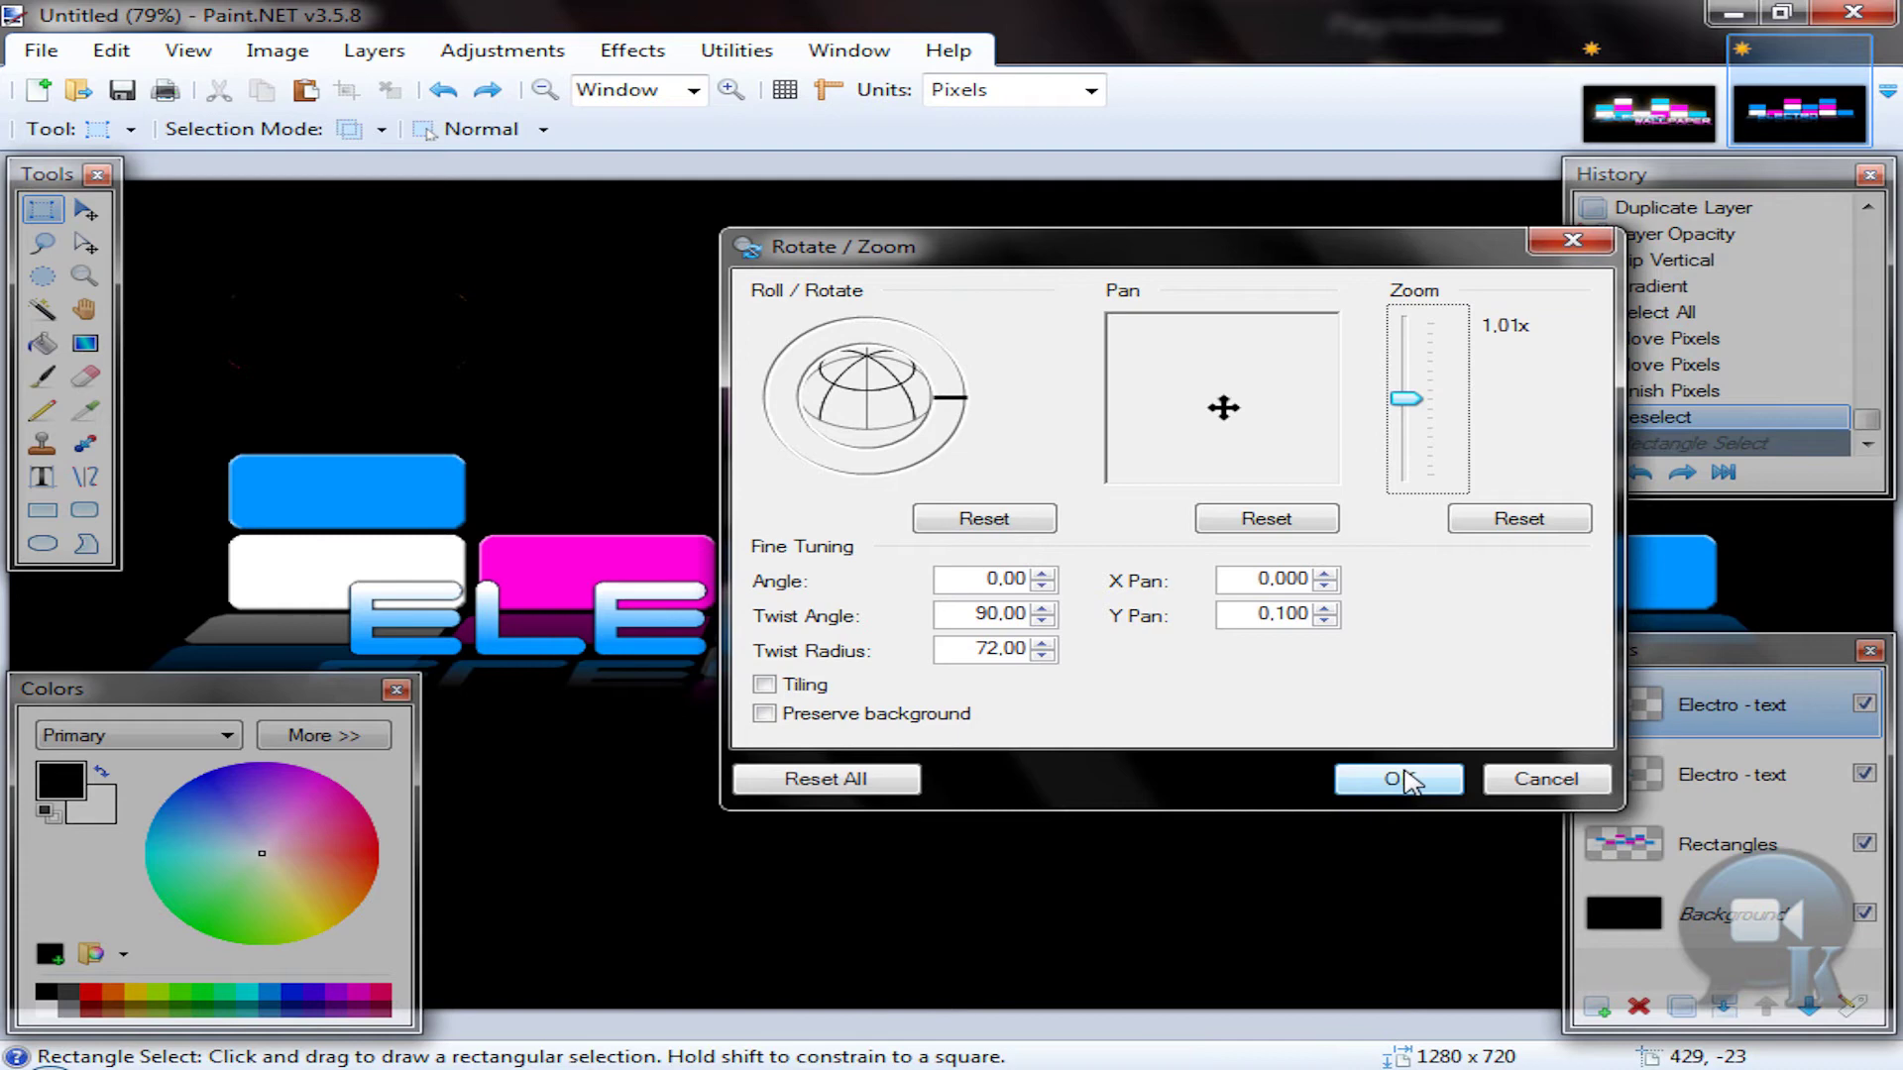
{"action": "left_click", "coordinate": [1411, 783]}
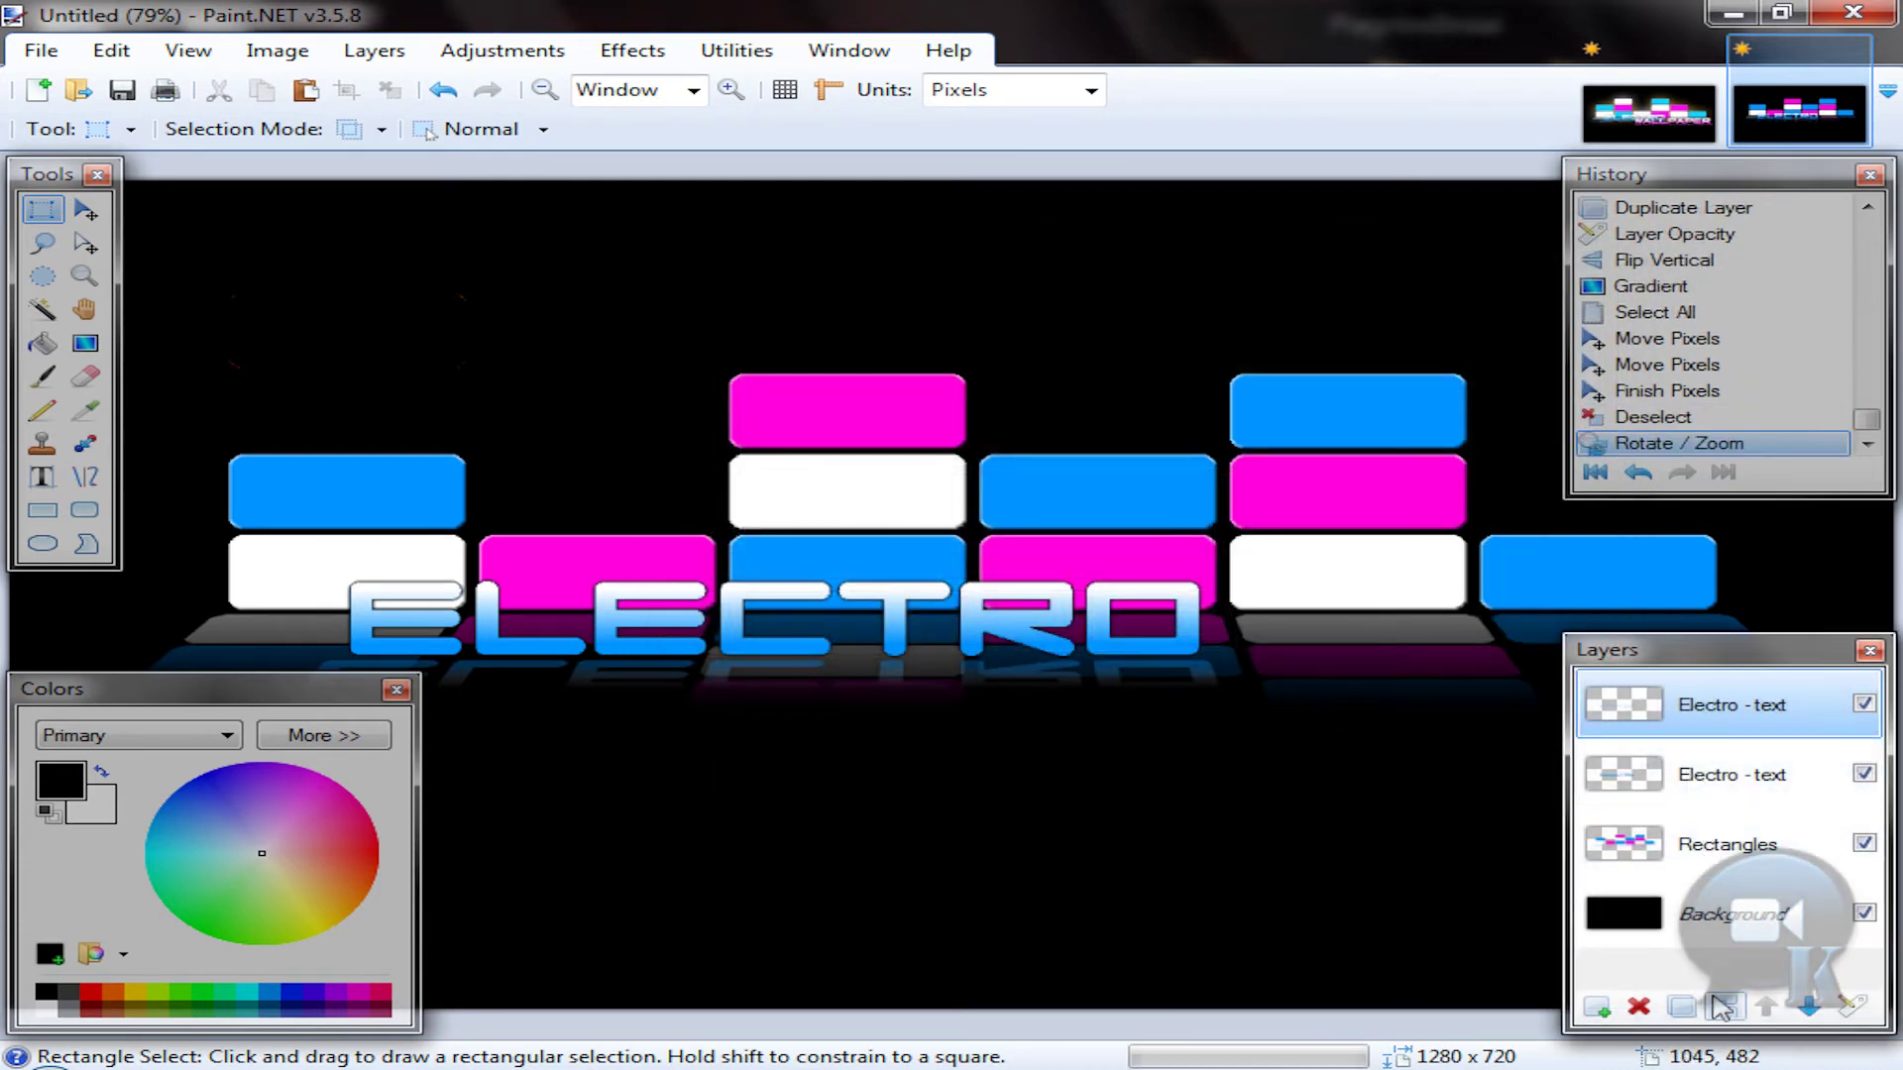
Step: Merge the reflection into Electro - text and shift the word and reflection slightly right
{"action": "left_click", "coordinate": [1722, 1005]}
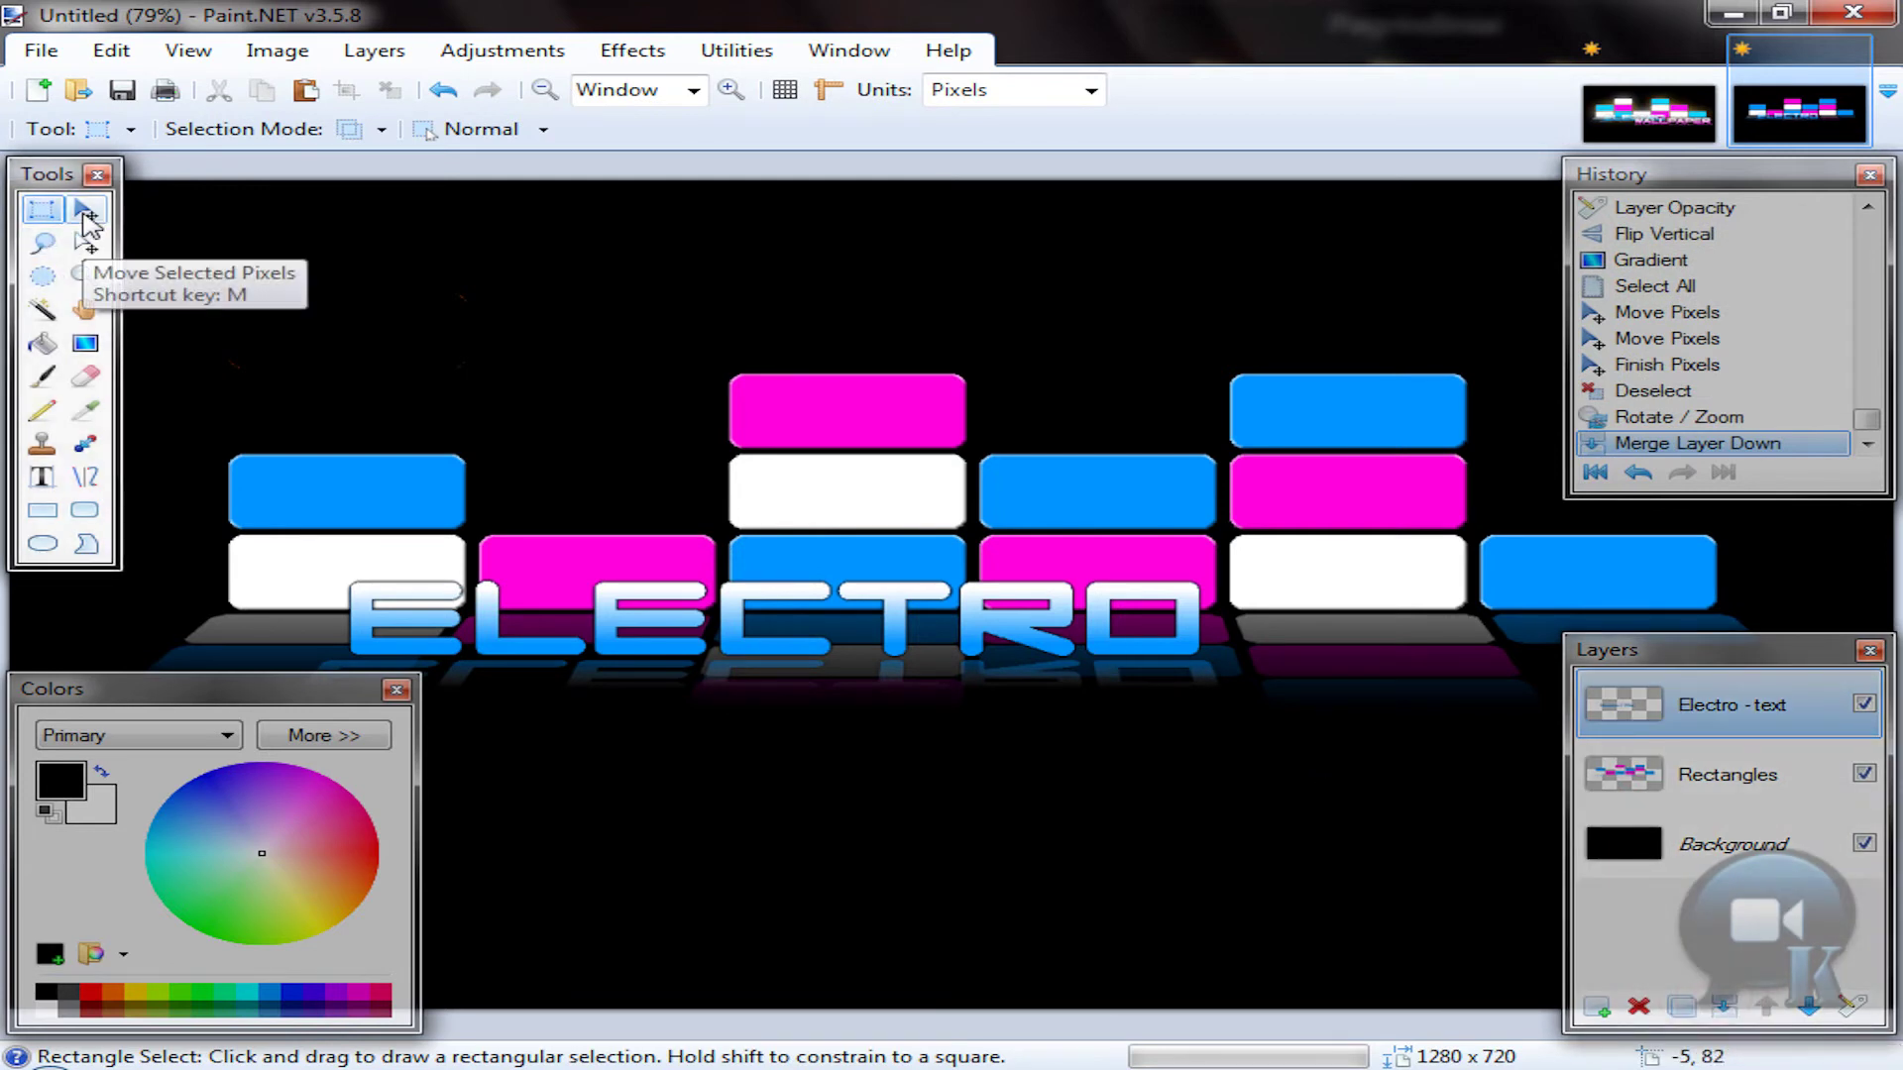
{"action": "left_click", "coordinate": [84, 211]}
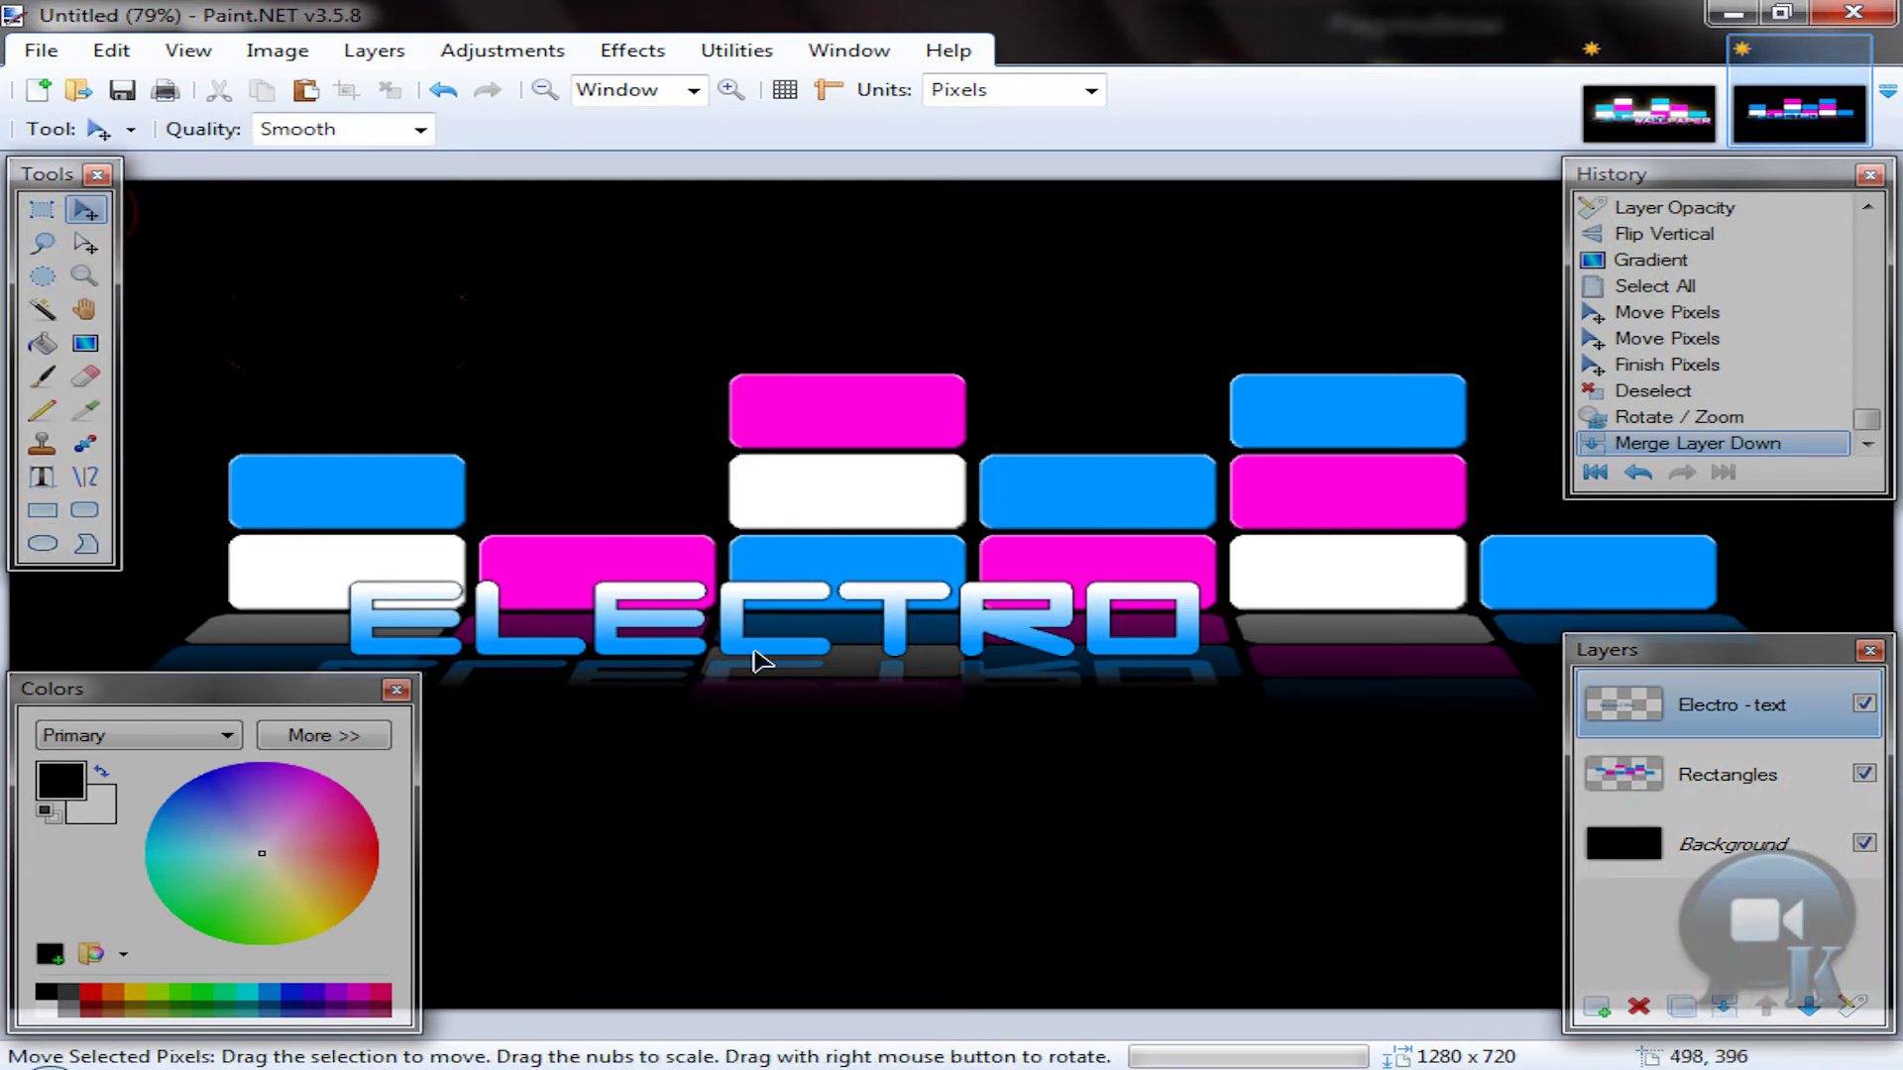
{"action": "key", "text": "ctrl+a"}
{"action": "mouse_move", "coordinate": [763, 663]}
{"action": "left_mouse_down"}
{"action": "mouse_move", "coordinate": [748, 637]}
{"action": "mouse_move", "coordinate": [768, 666]}
{"action": "left_mouse_up"}
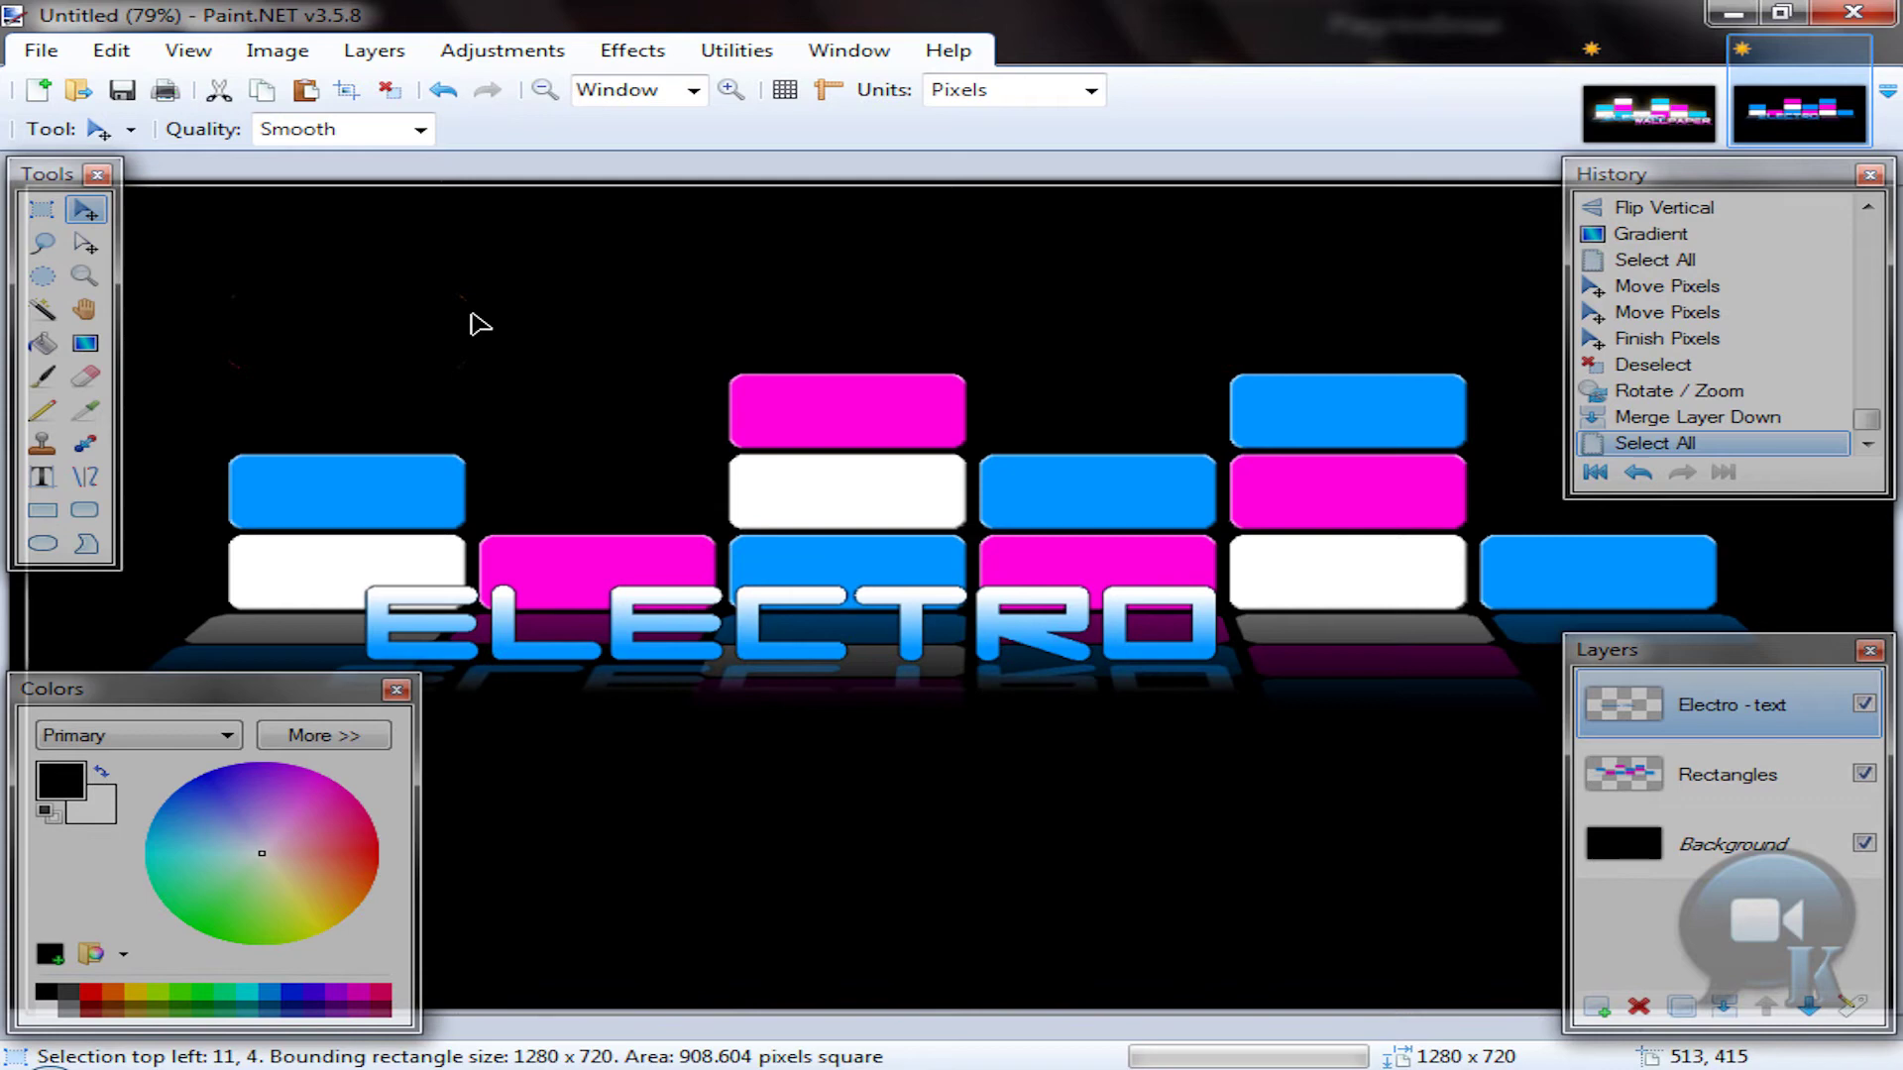
{"action": "left_click", "coordinate": [388, 92]}
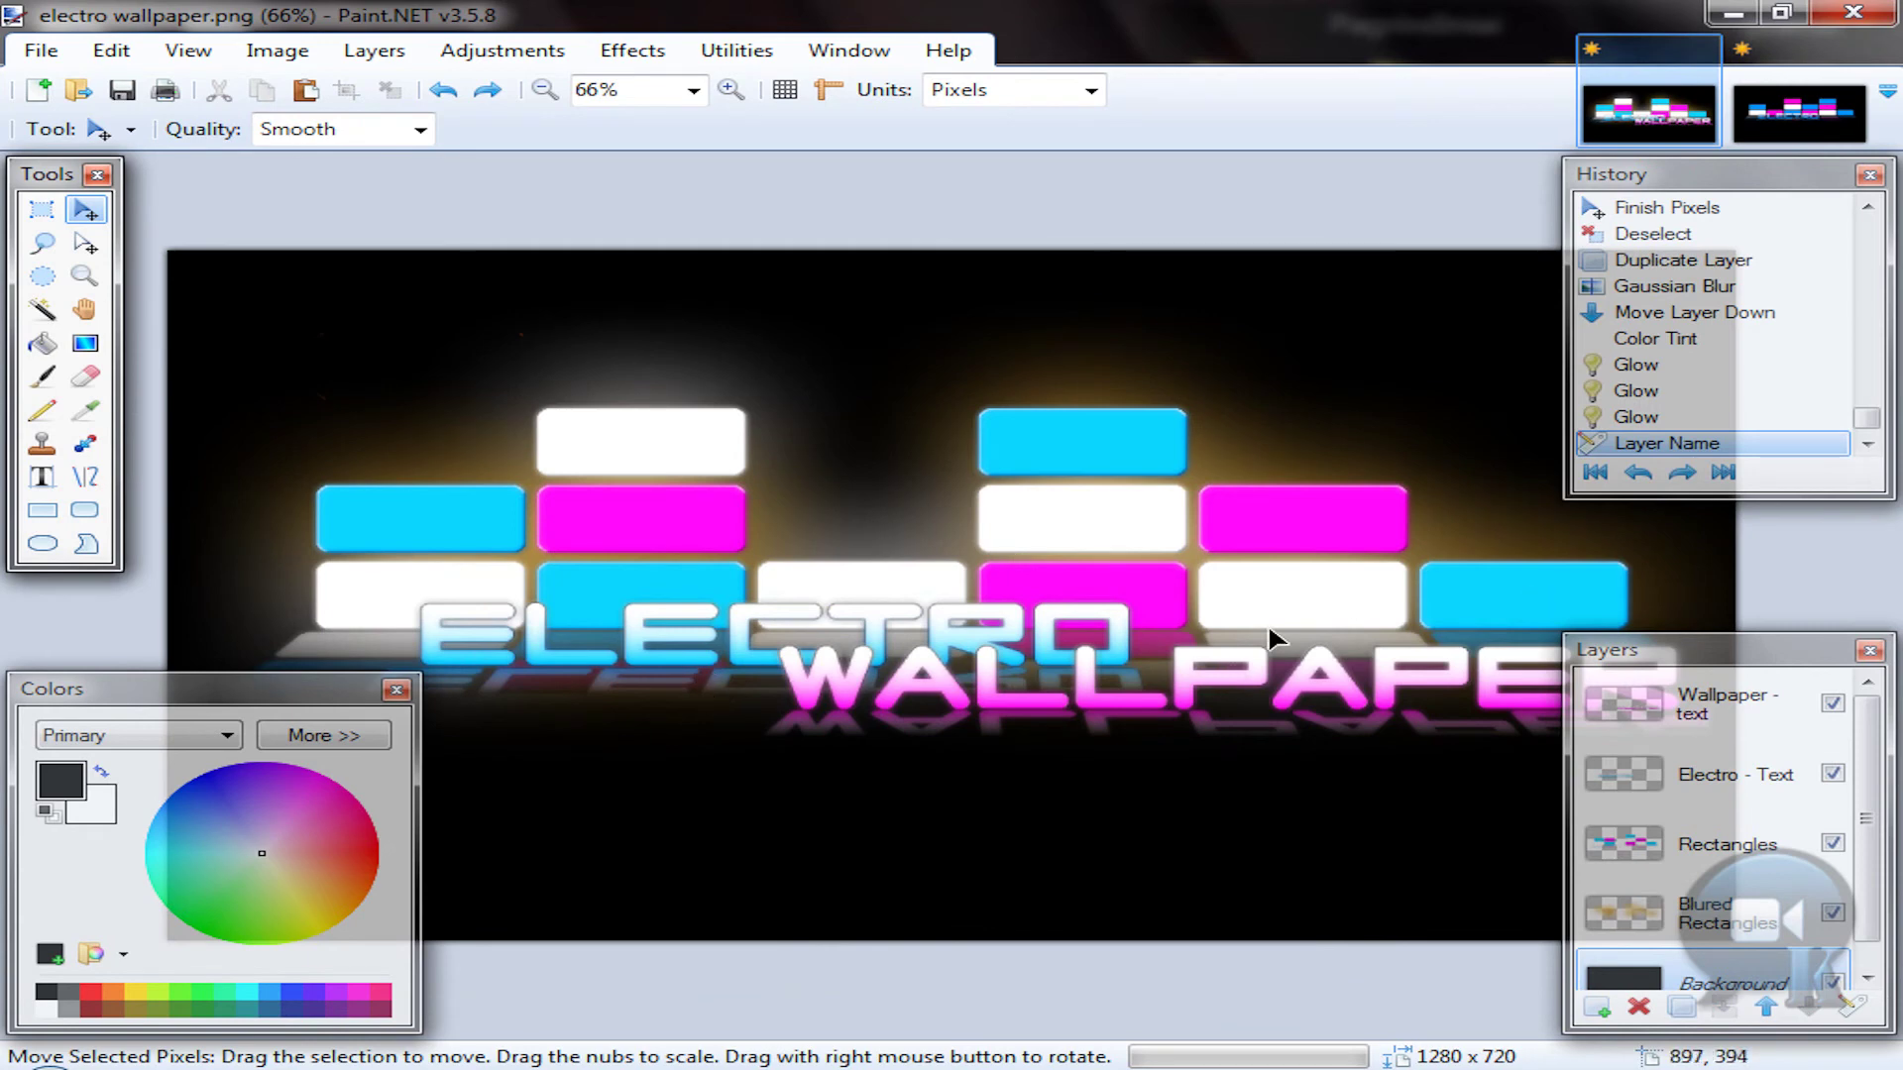
Step: Compare against the finished reference wallpaper, then return to the working image
{"action": "left_click", "coordinate": [1799, 112]}
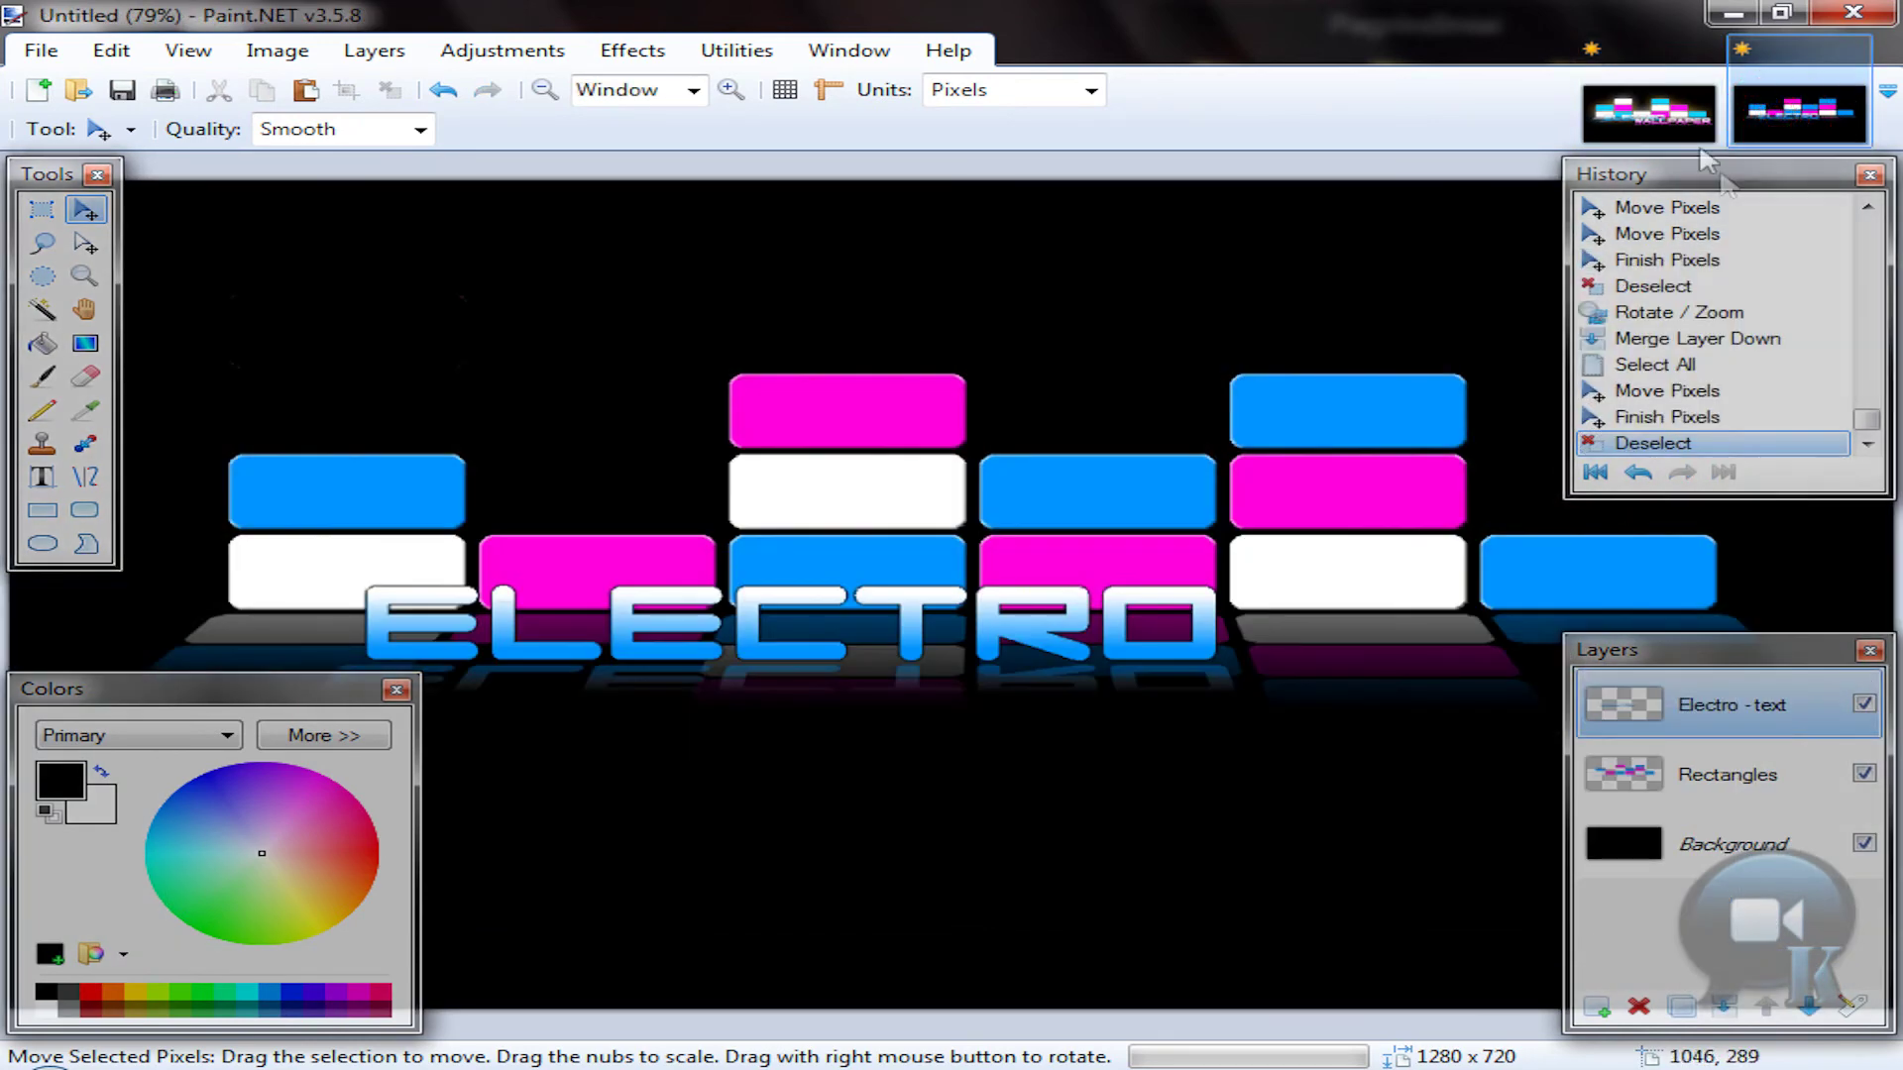
{"action": "left_click", "coordinate": [1717, 117]}
{"action": "left_click", "coordinate": [1782, 109]}
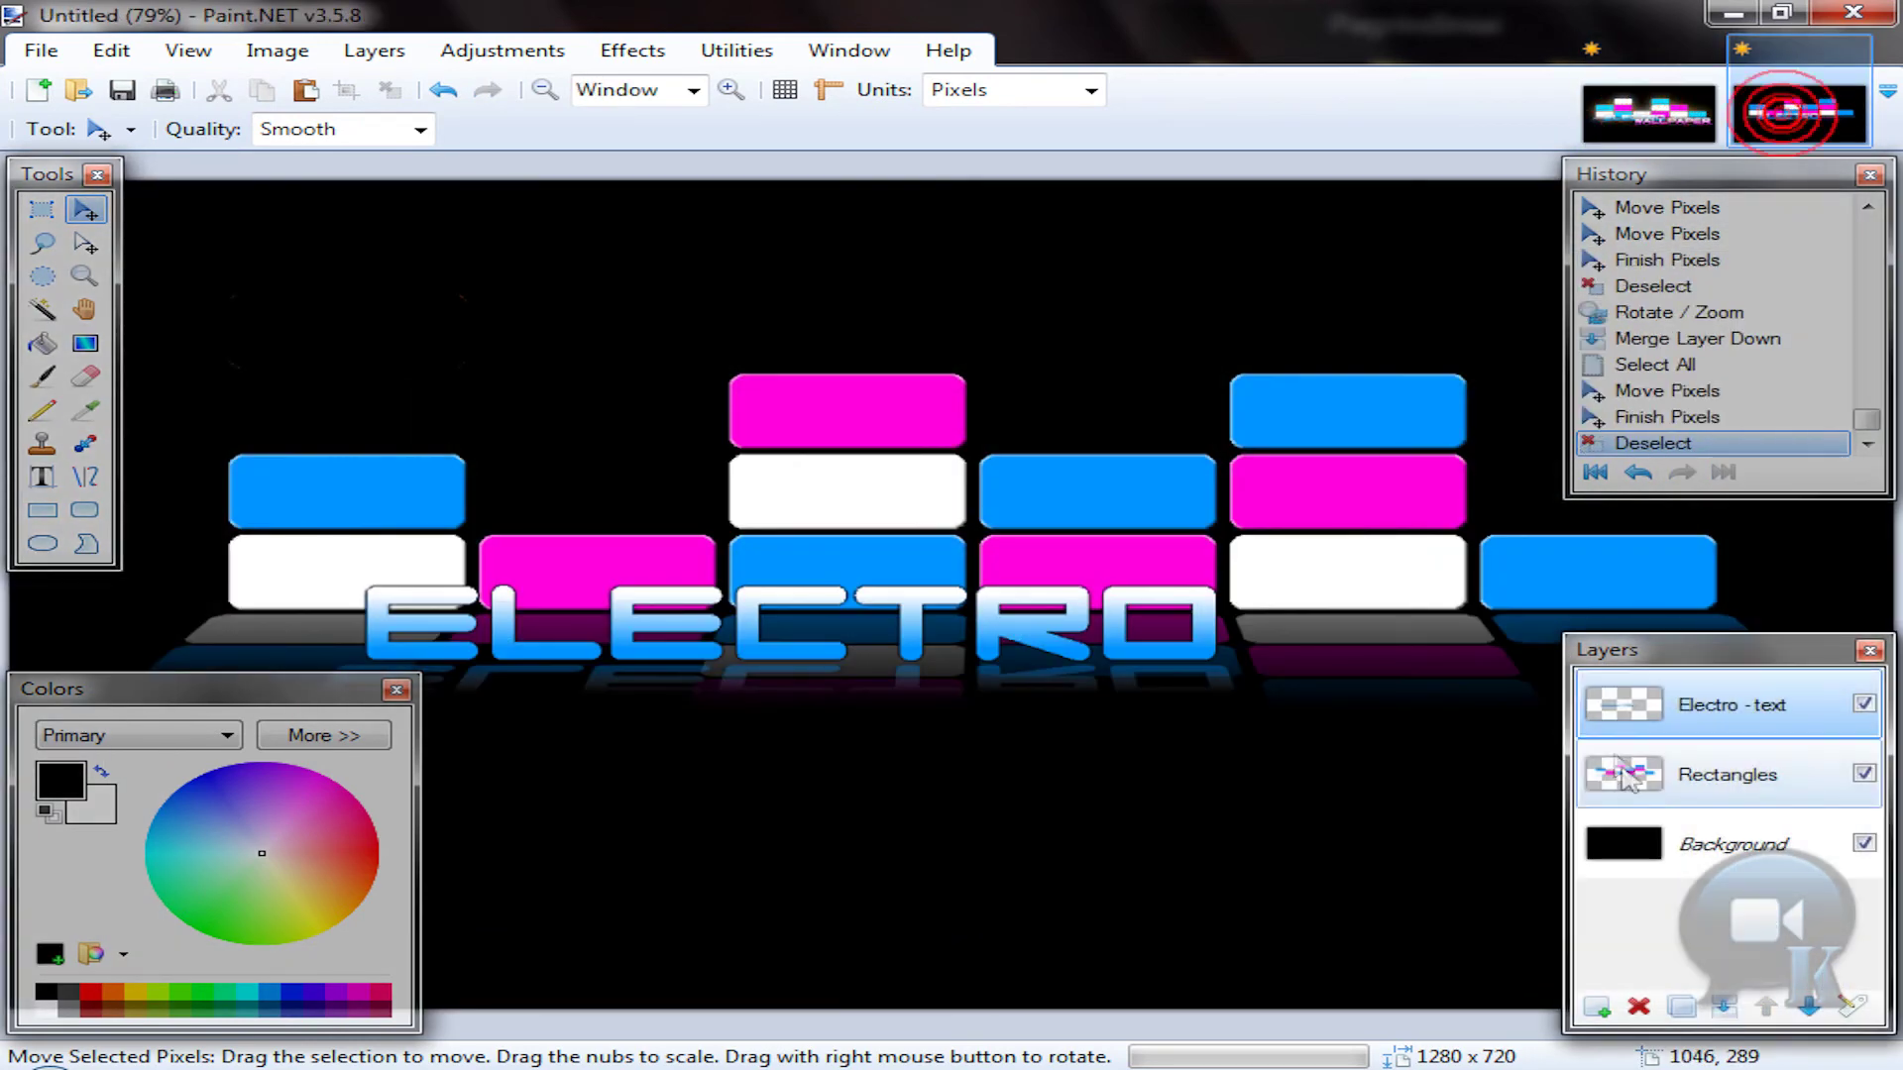
Step: Add a new layer named 'Wallpaper - text'
{"action": "left_click", "coordinate": [1597, 1009]}
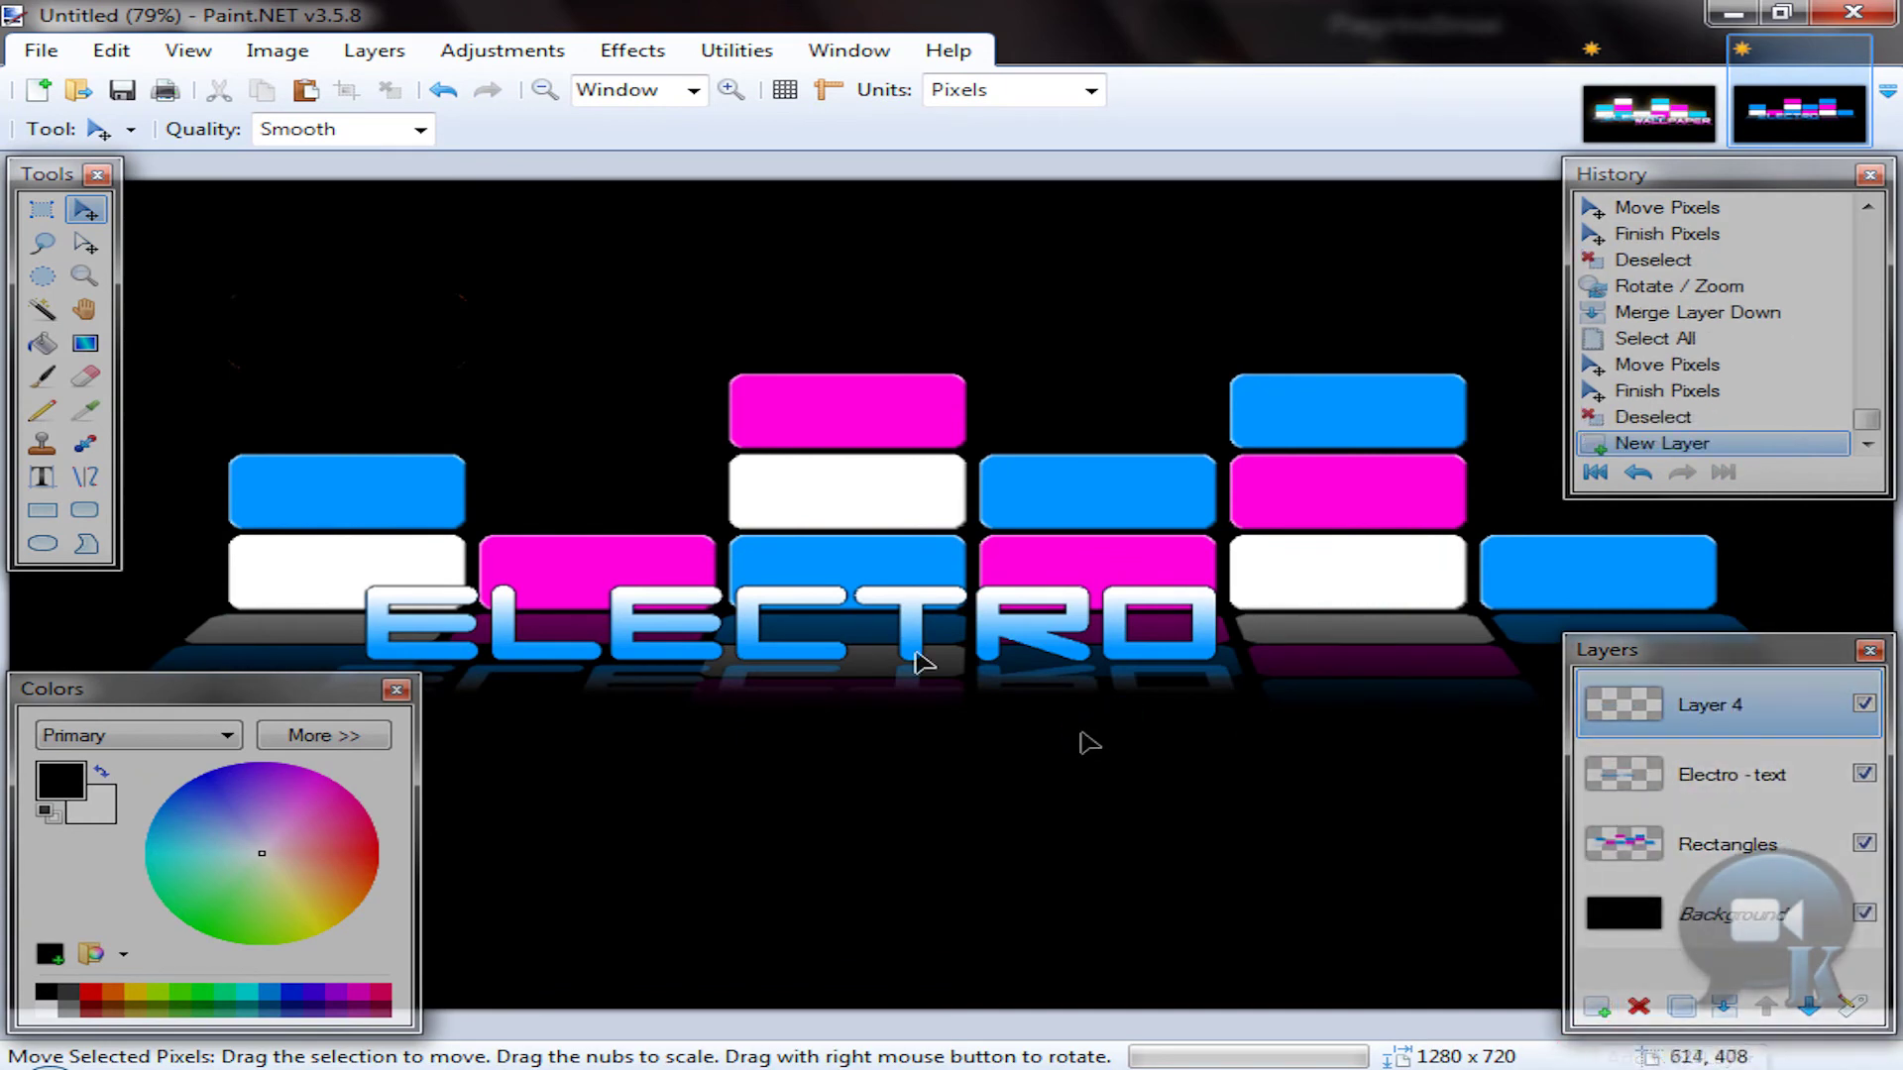
{"action": "double_click", "coordinate": [1685, 706]}
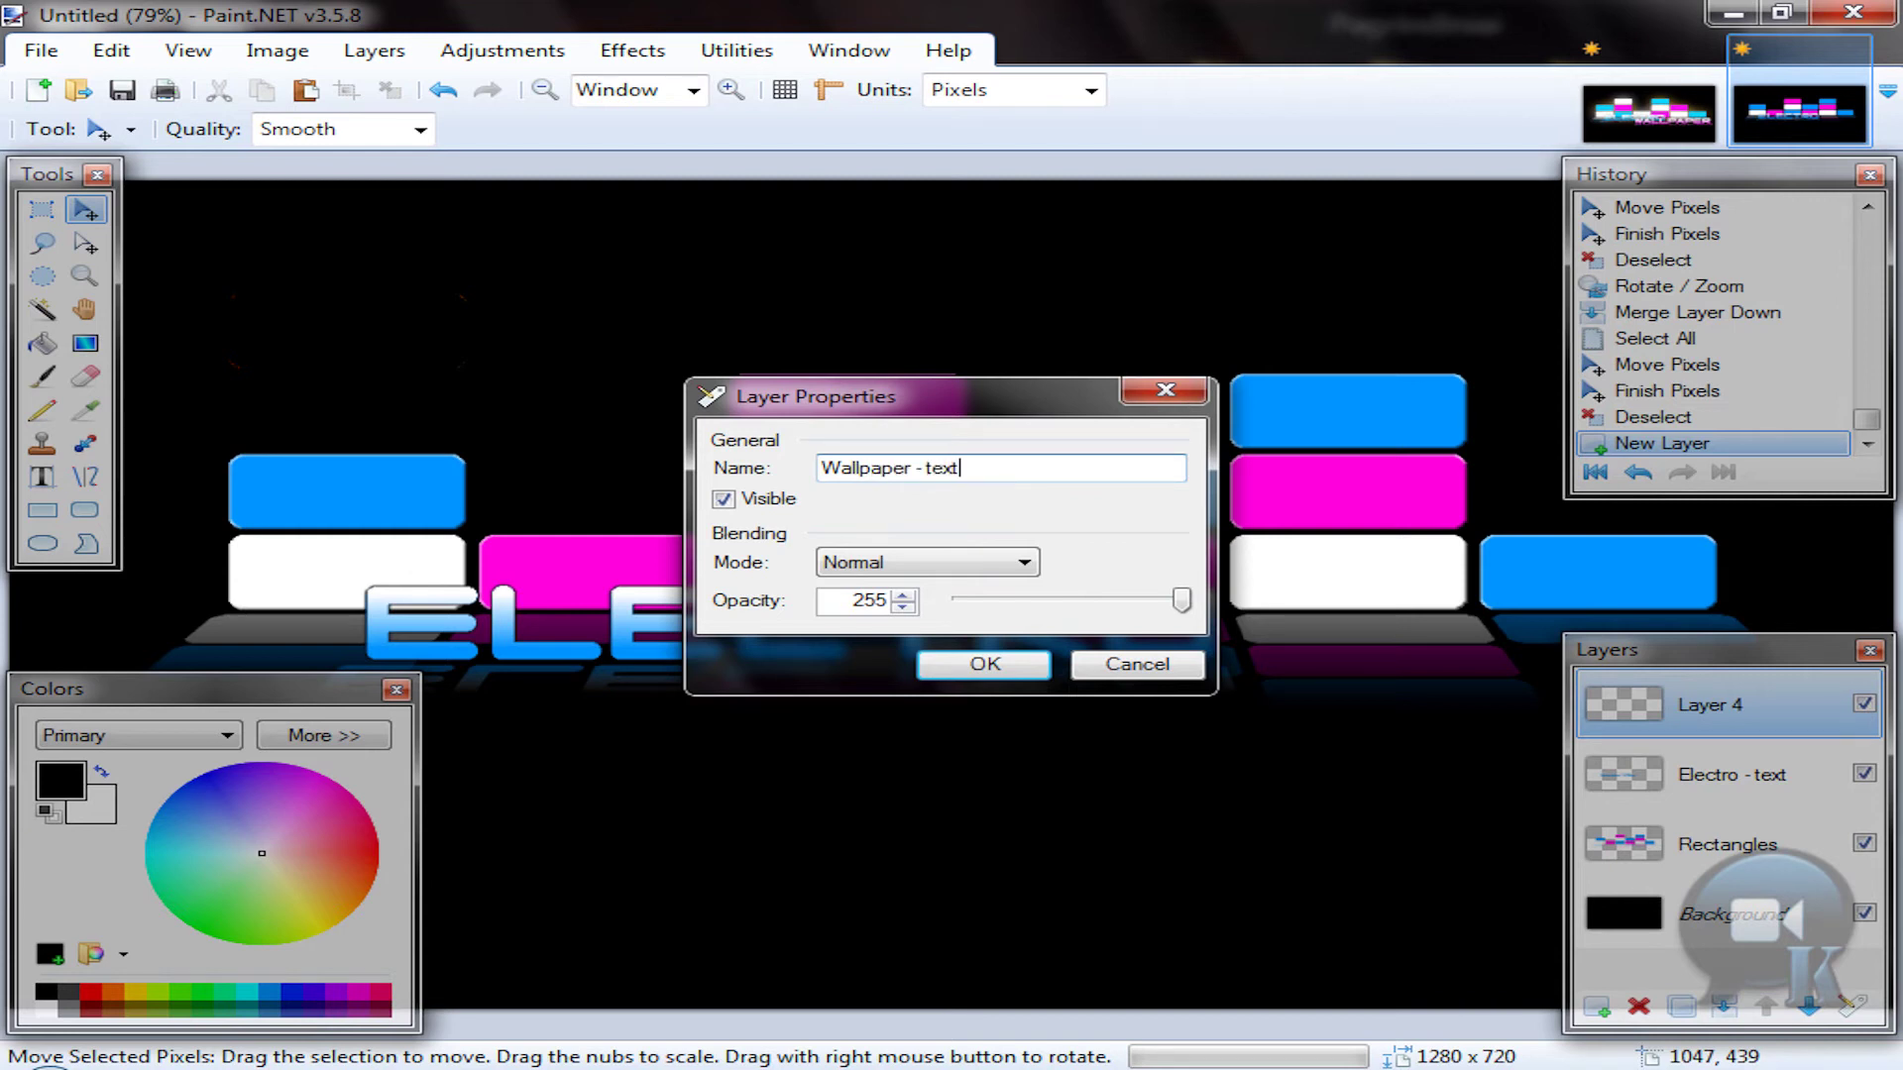
{"action": "key", "text": "Return"}
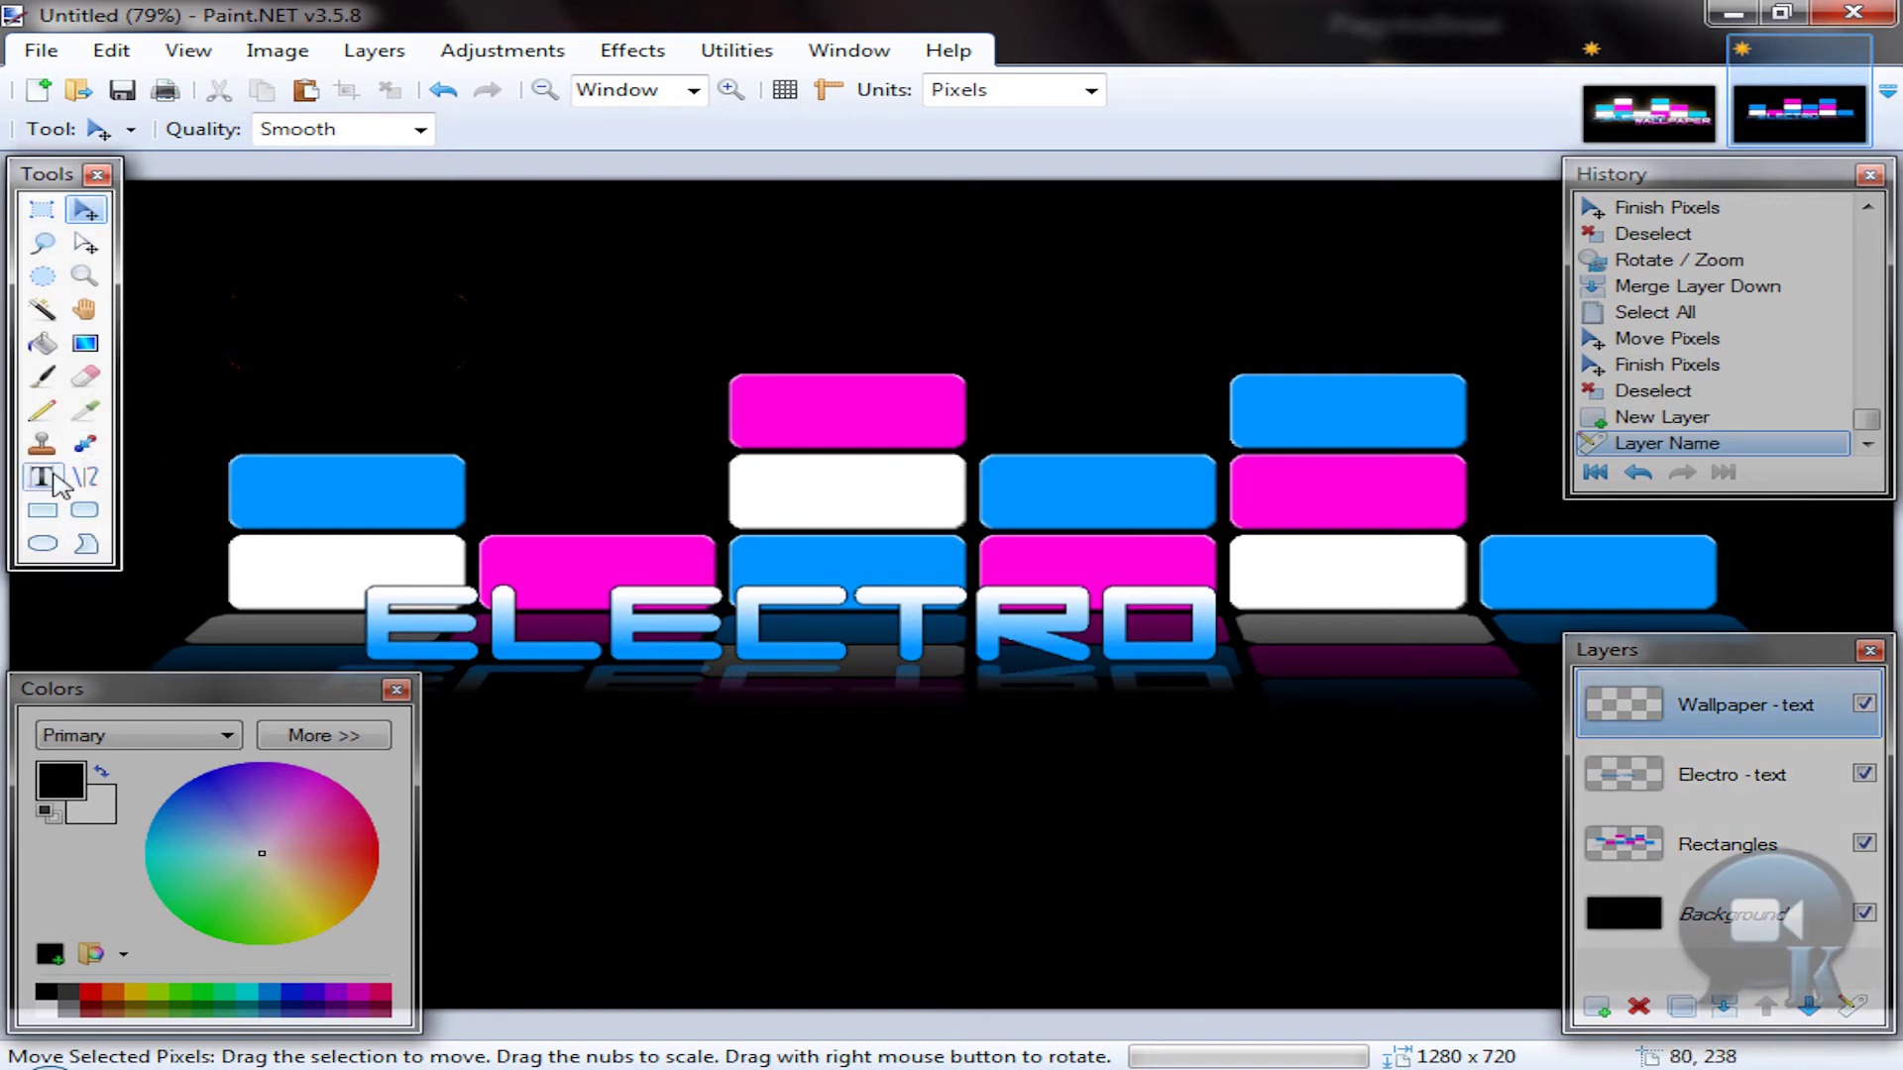
Step: Type orange 'WALLPAPER' text and position it just beneath ELECTRO
{"action": "left_click", "coordinate": [42, 476]}
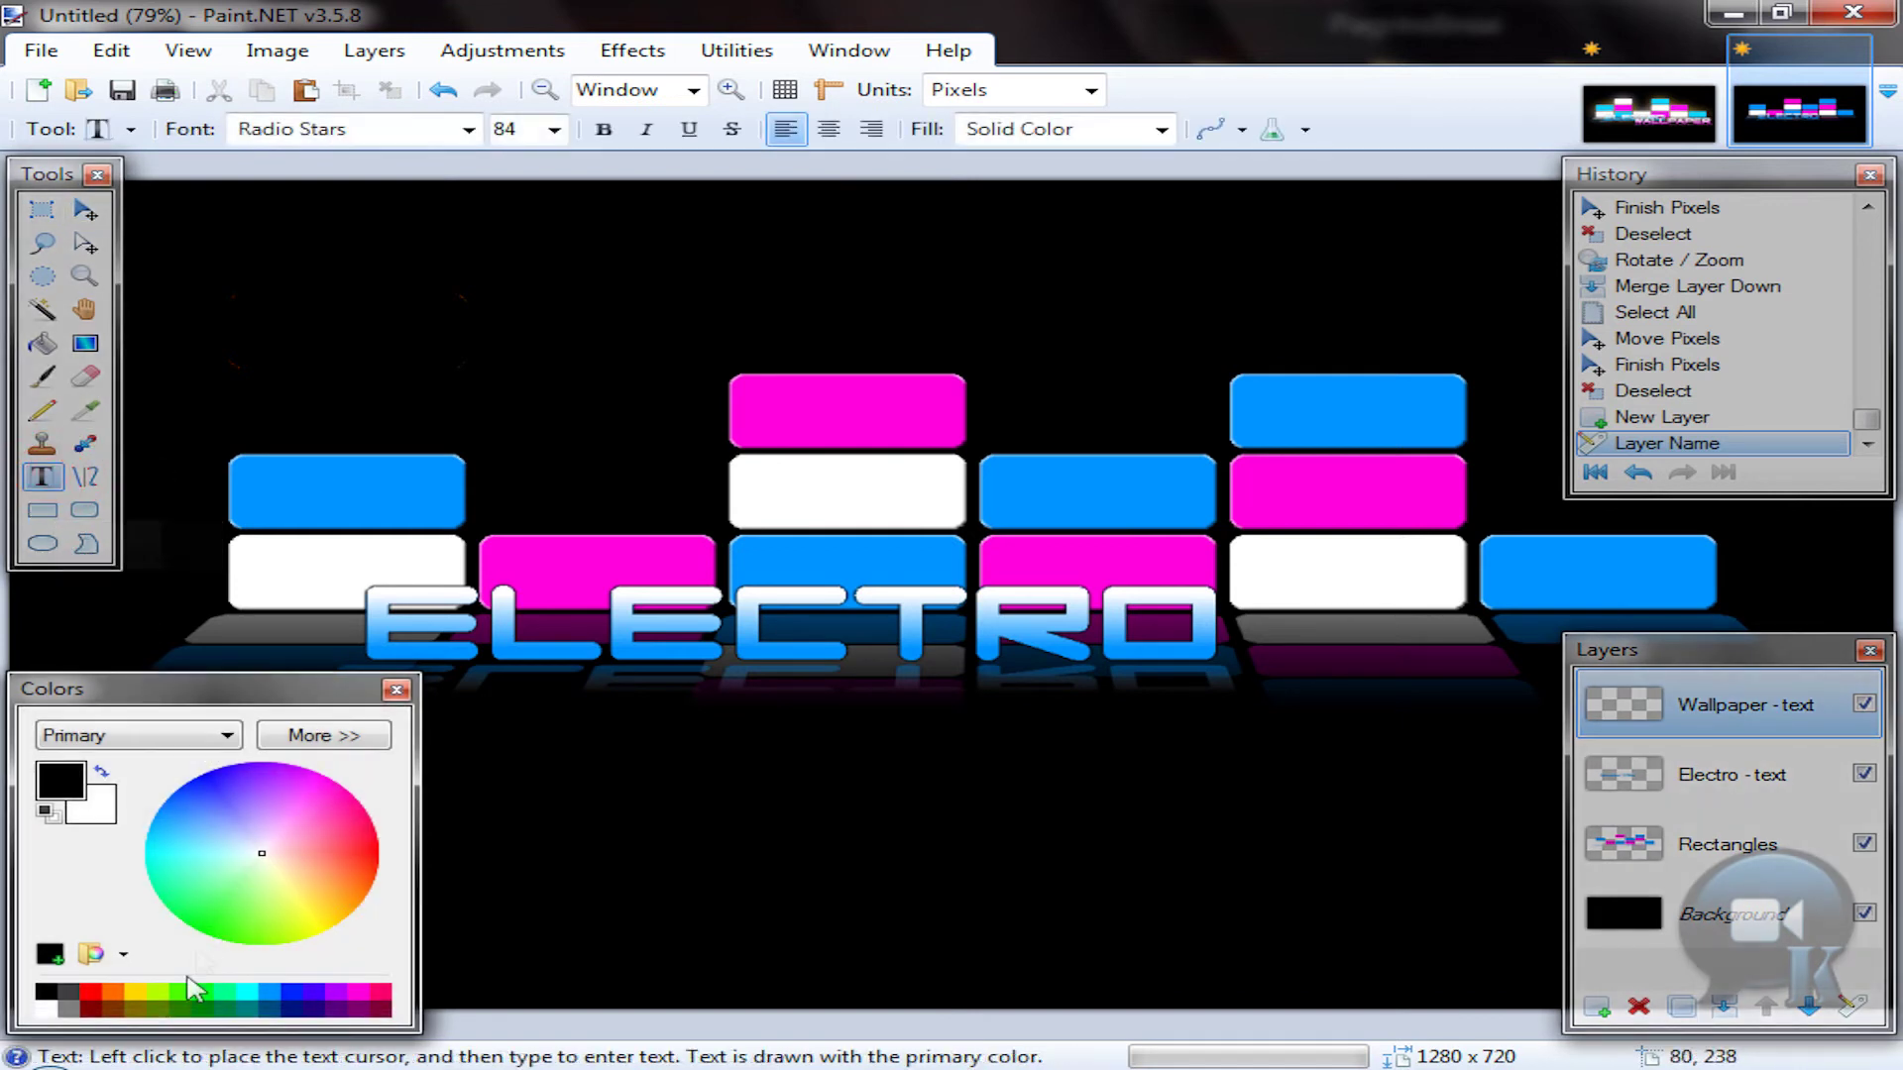
{"action": "left_click", "coordinate": [113, 993]}
{"action": "left_click", "coordinate": [501, 680]}
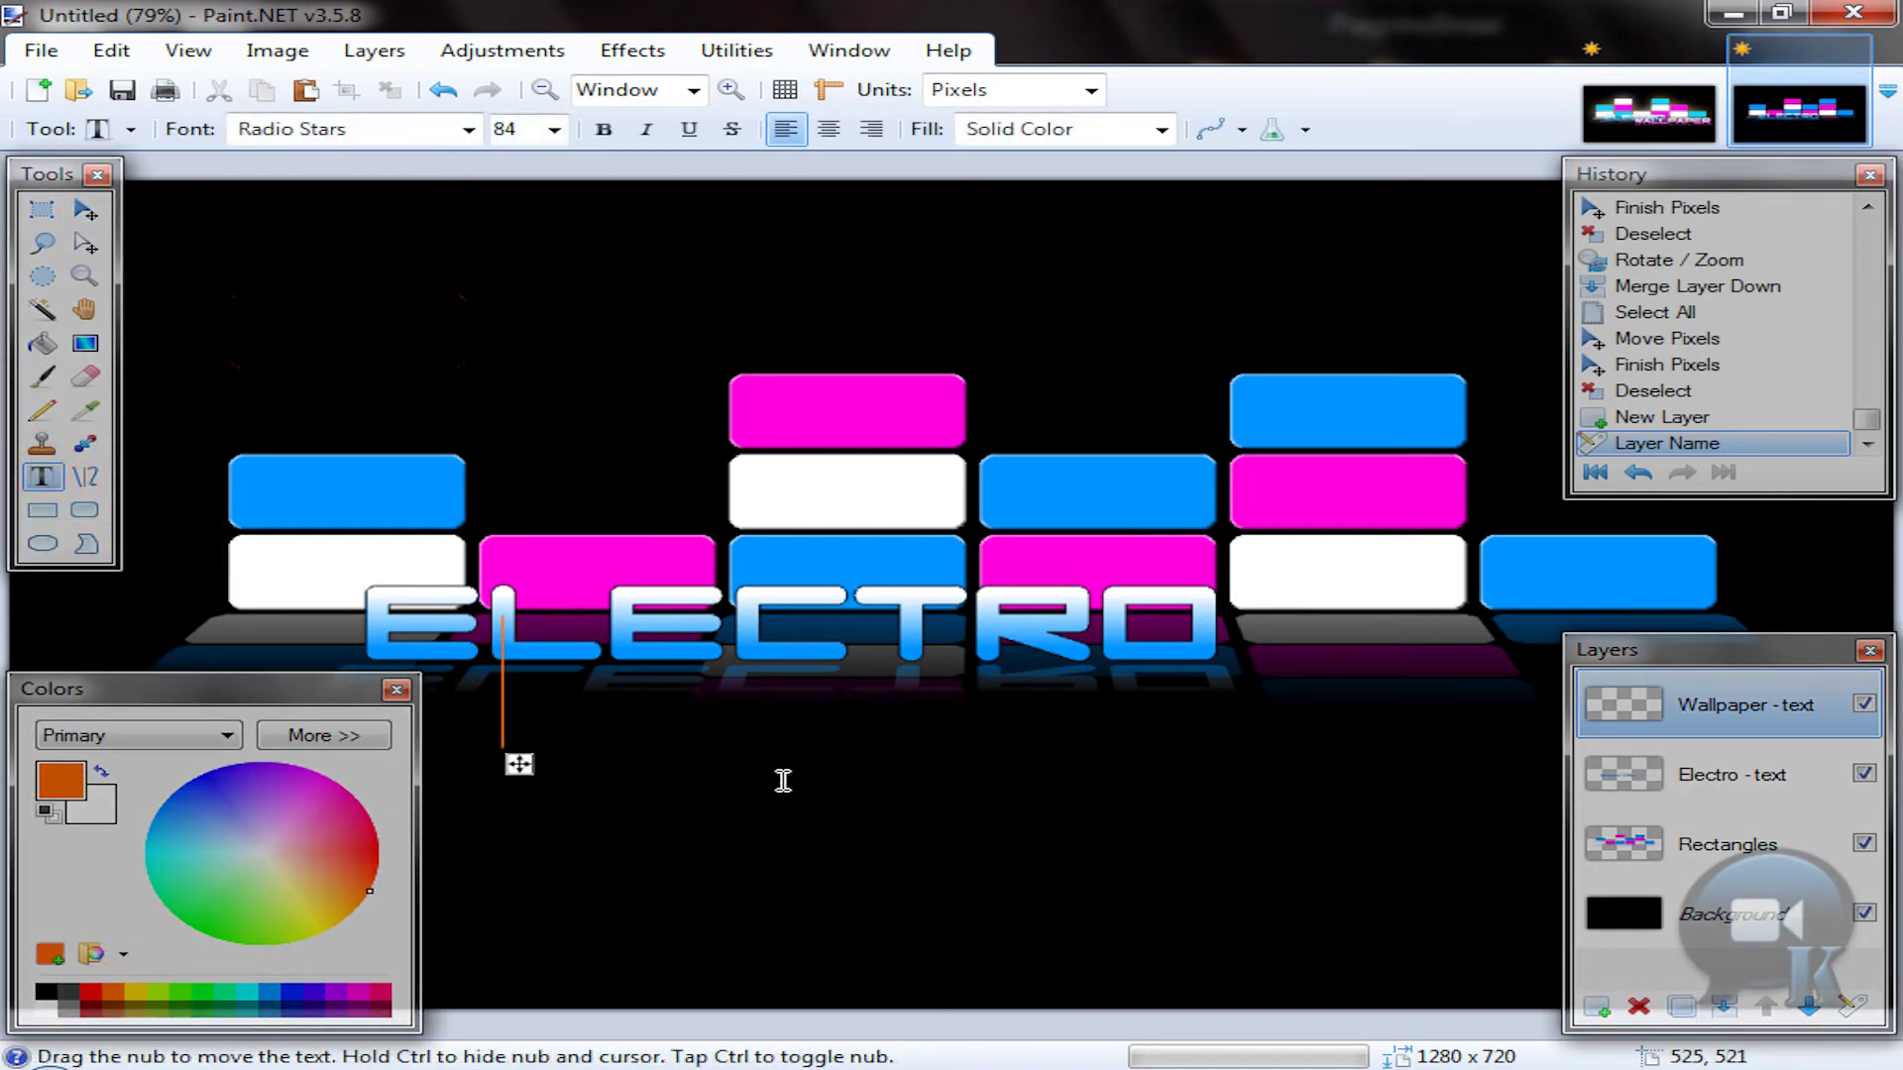
{"action": "type", "text": "WALLPAPER"}
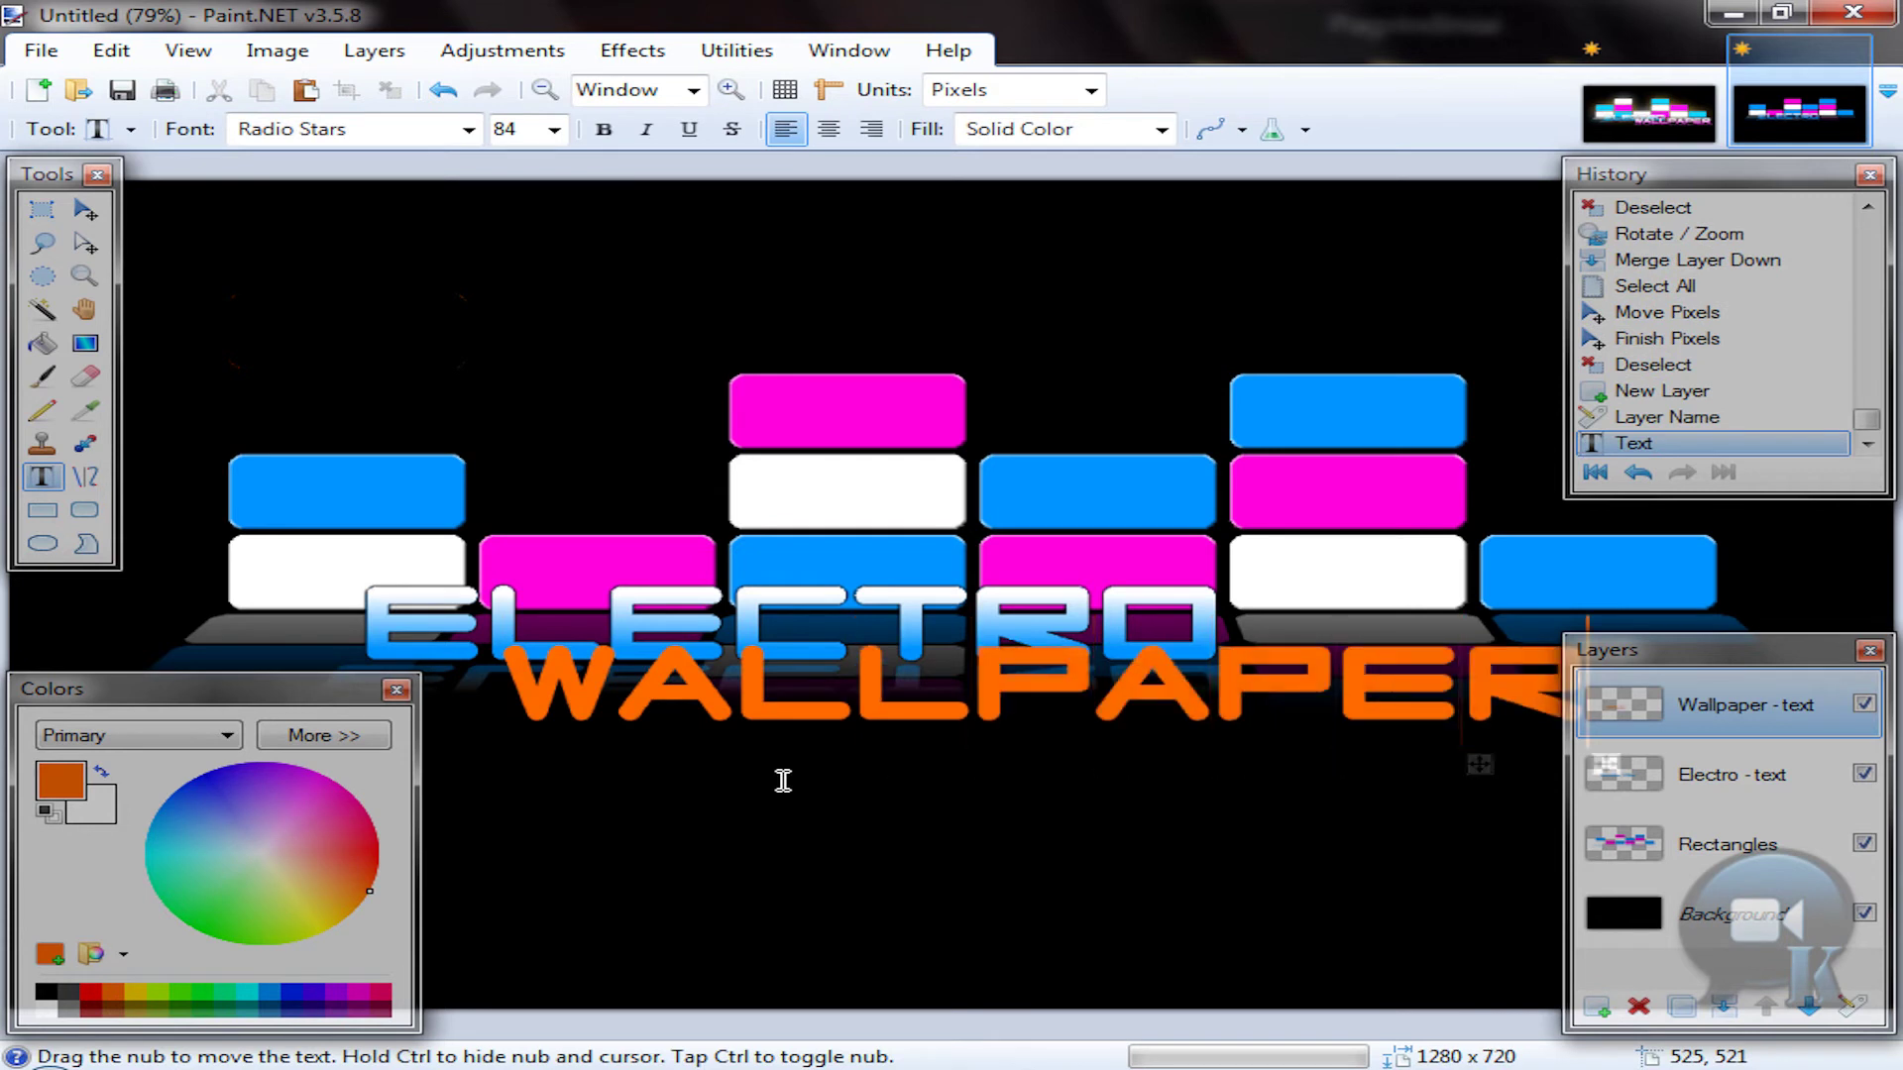
{"action": "left_click_drag", "start_coordinate": [1608, 650], "coordinate": [1537, 749]}
{"action": "left_click_drag", "start_coordinate": [1644, 815], "coordinate": [1645, 650]}
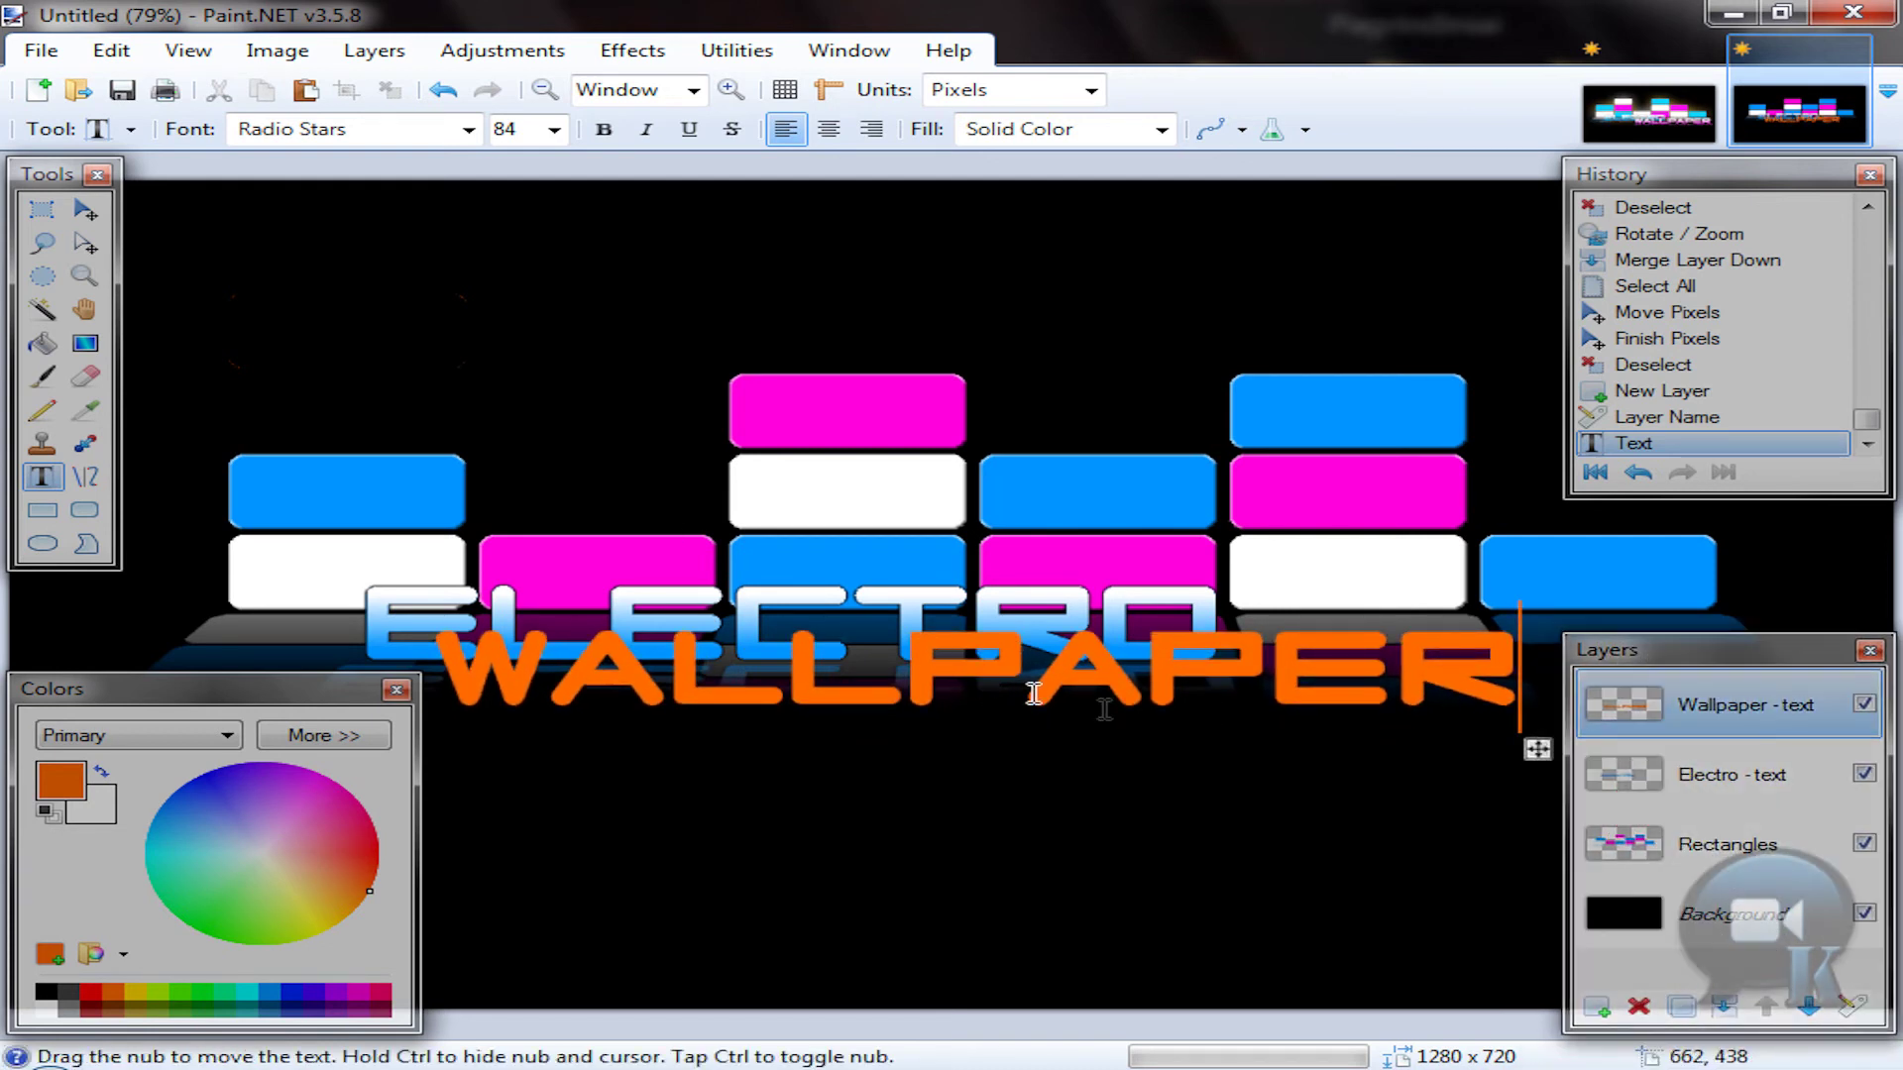
Step: Fill the selected WALLPAPER letters with a pink-to-white colour-mode gradient
{"action": "left_click", "coordinate": [42, 311]}
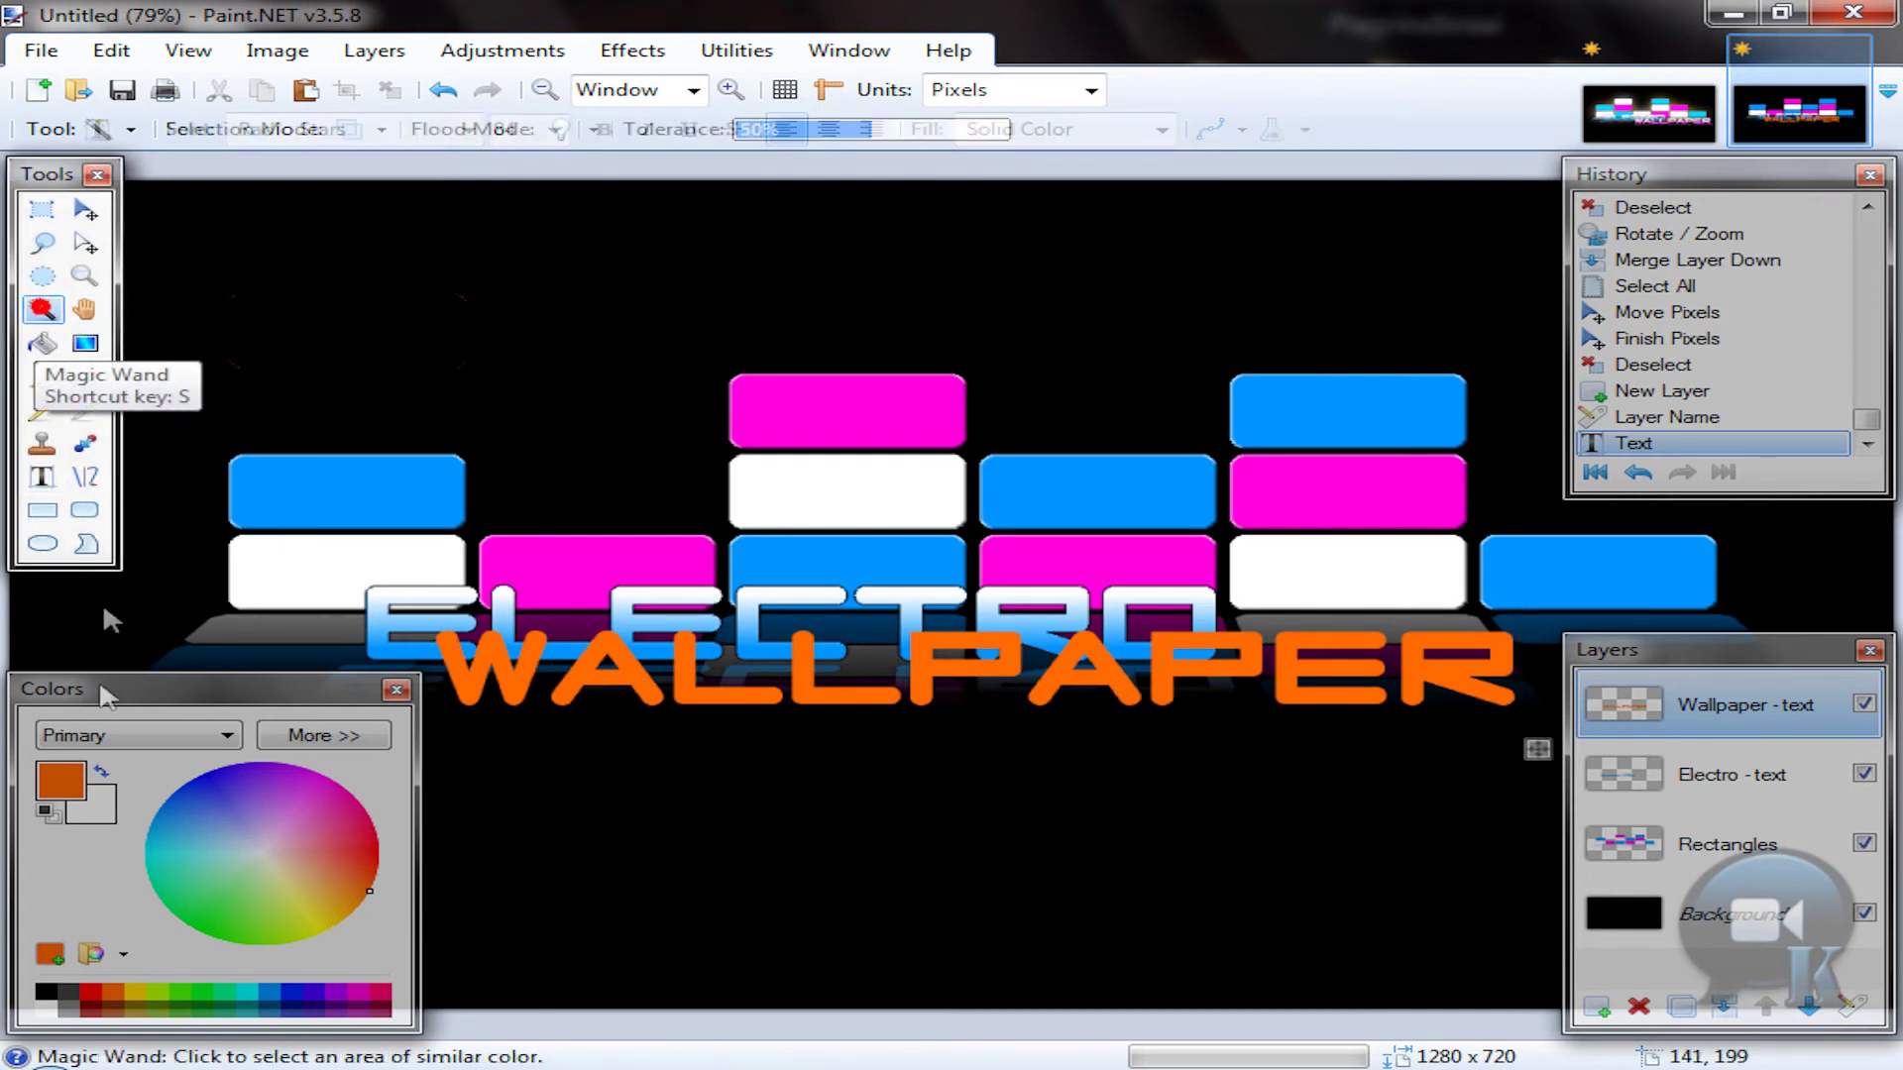
{"action": "left_click", "coordinate": [101, 769]}
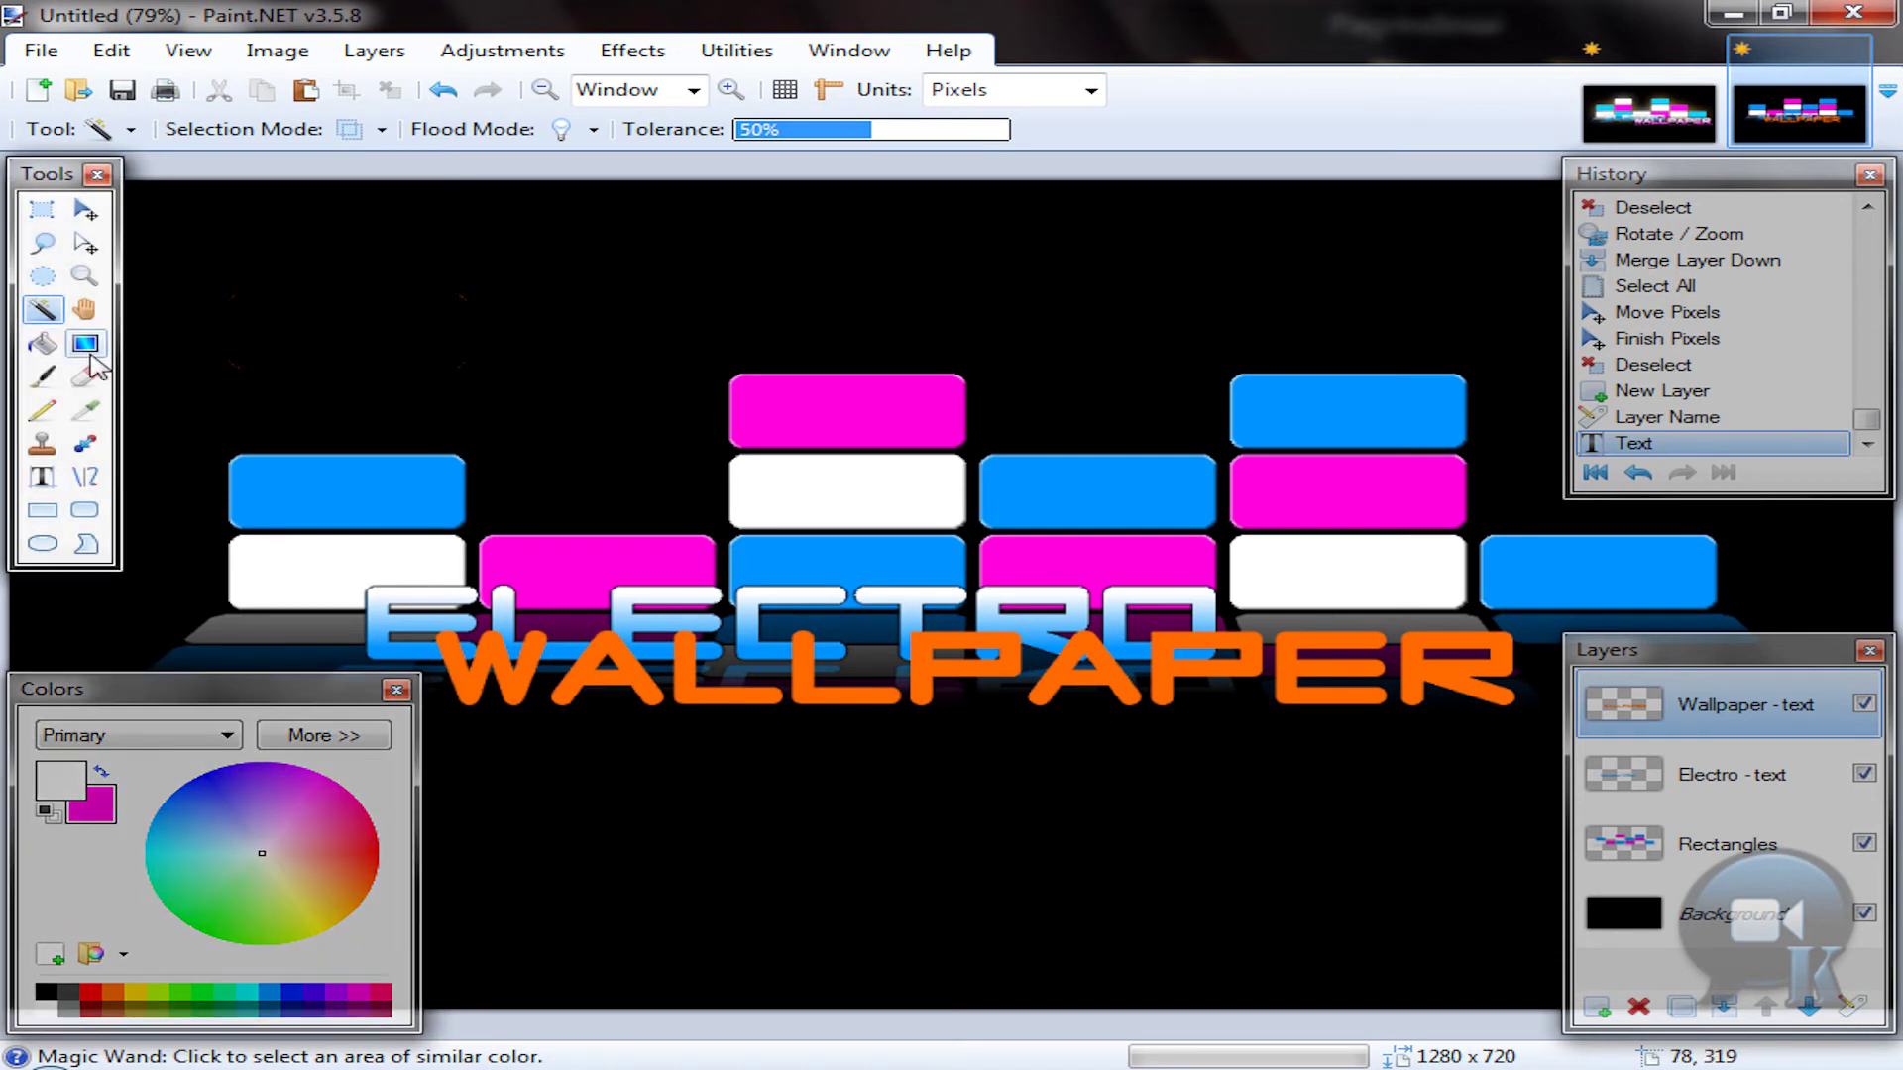
{"action": "left_click", "coordinate": [513, 684]}
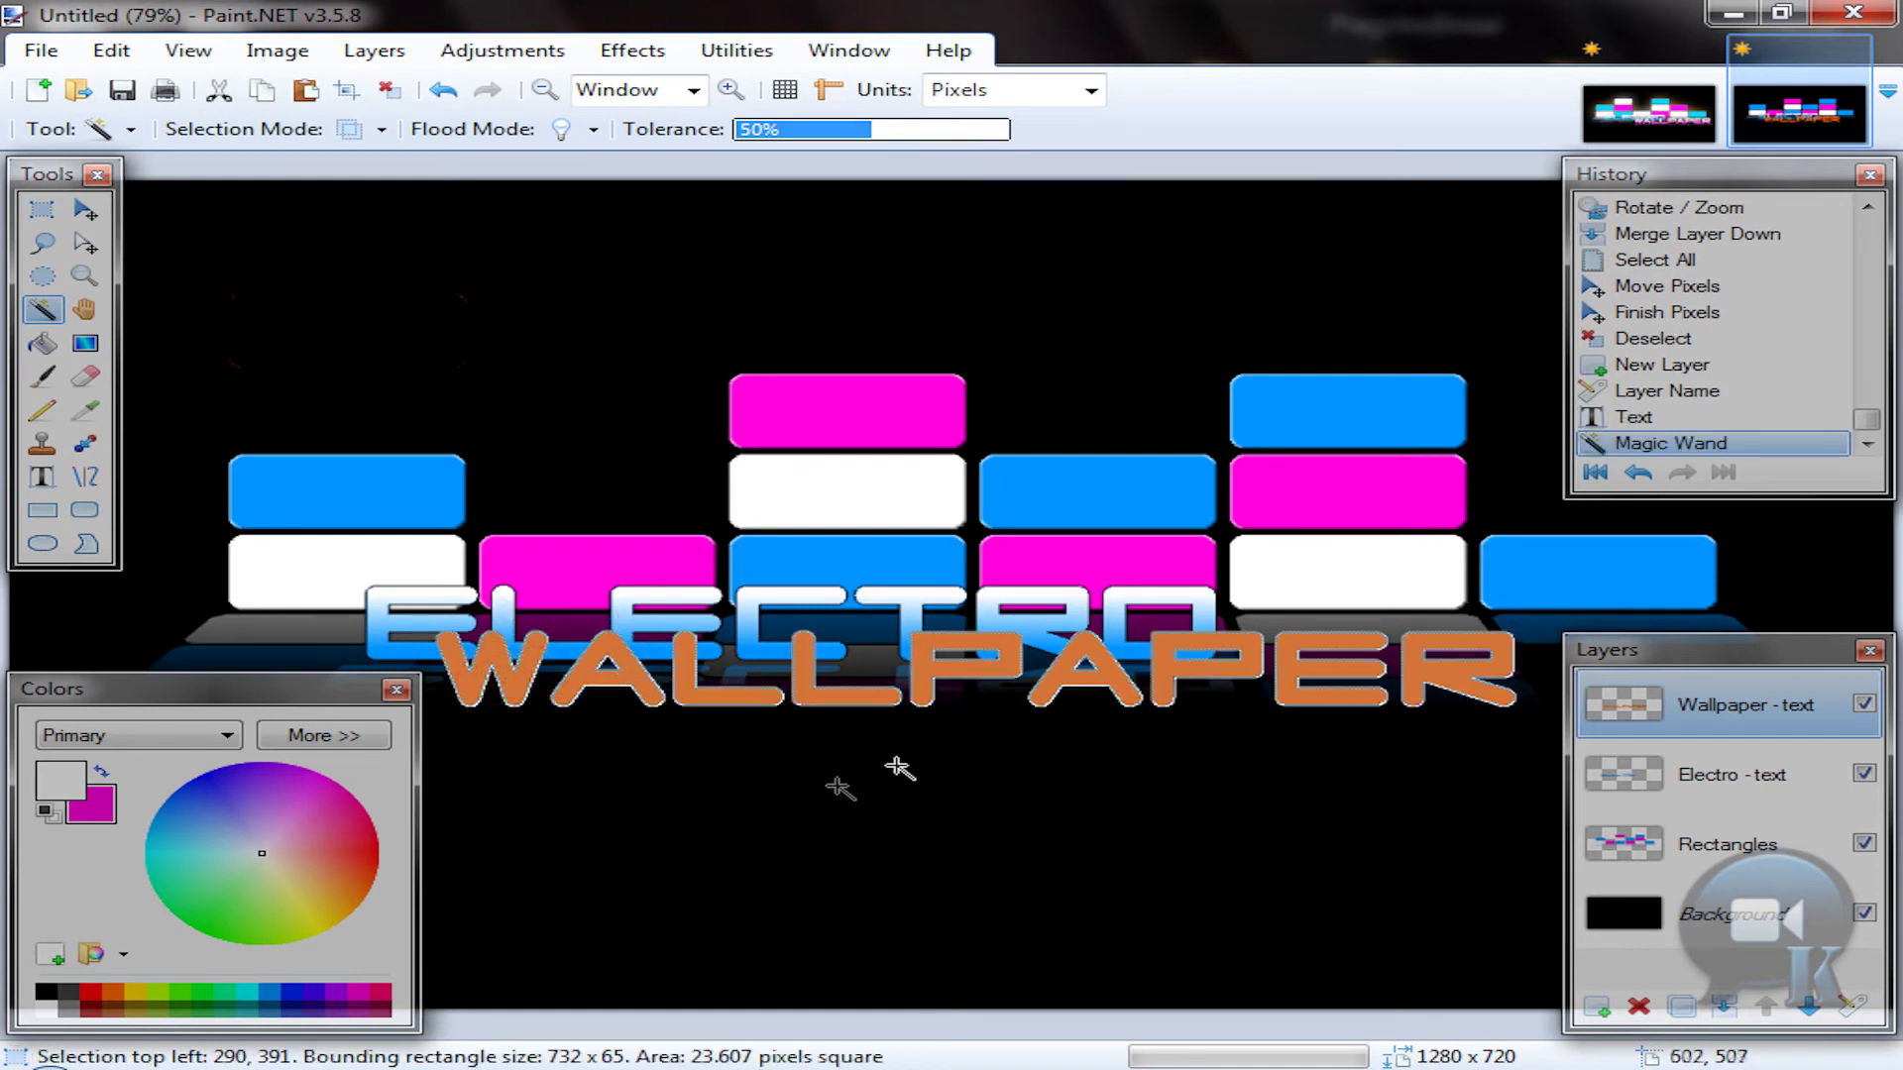
{"action": "left_click", "coordinate": [85, 343]}
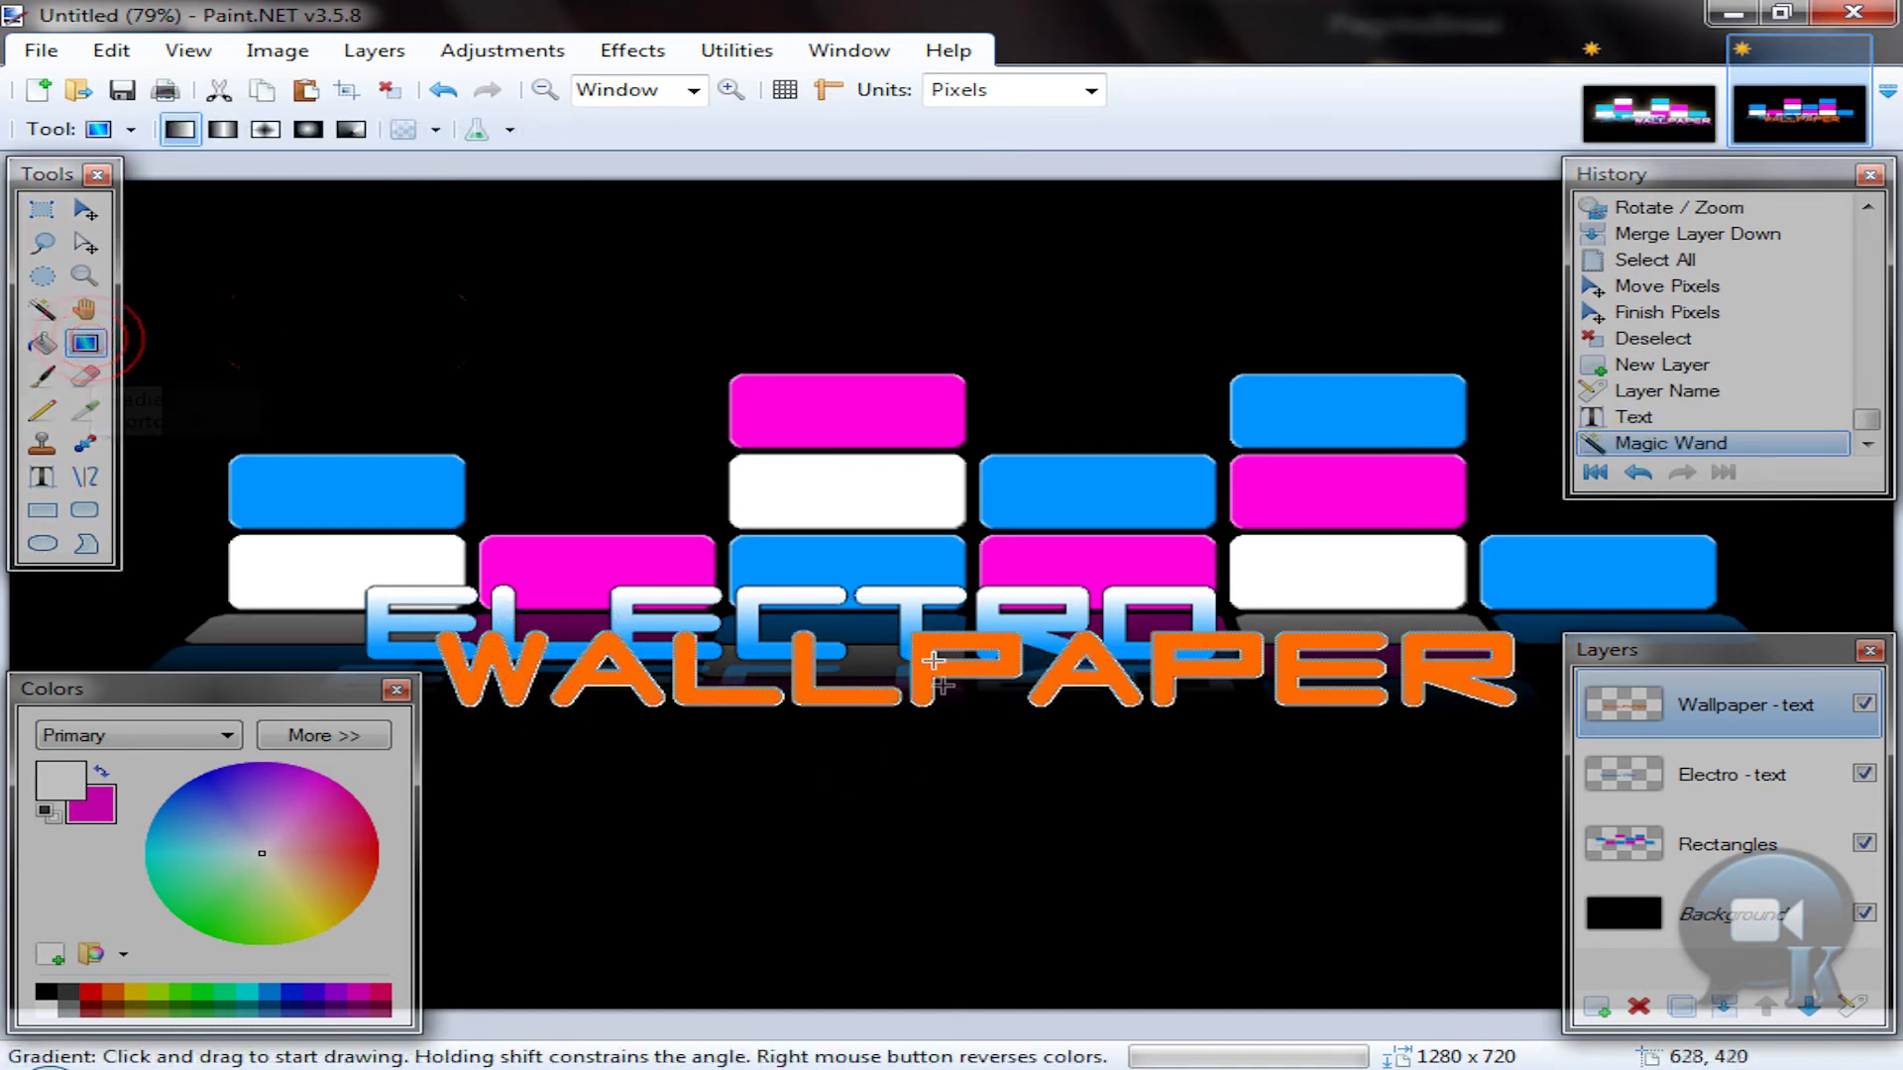
{"action": "left_click", "coordinate": [436, 130]}
{"action": "left_click", "coordinate": [457, 167]}
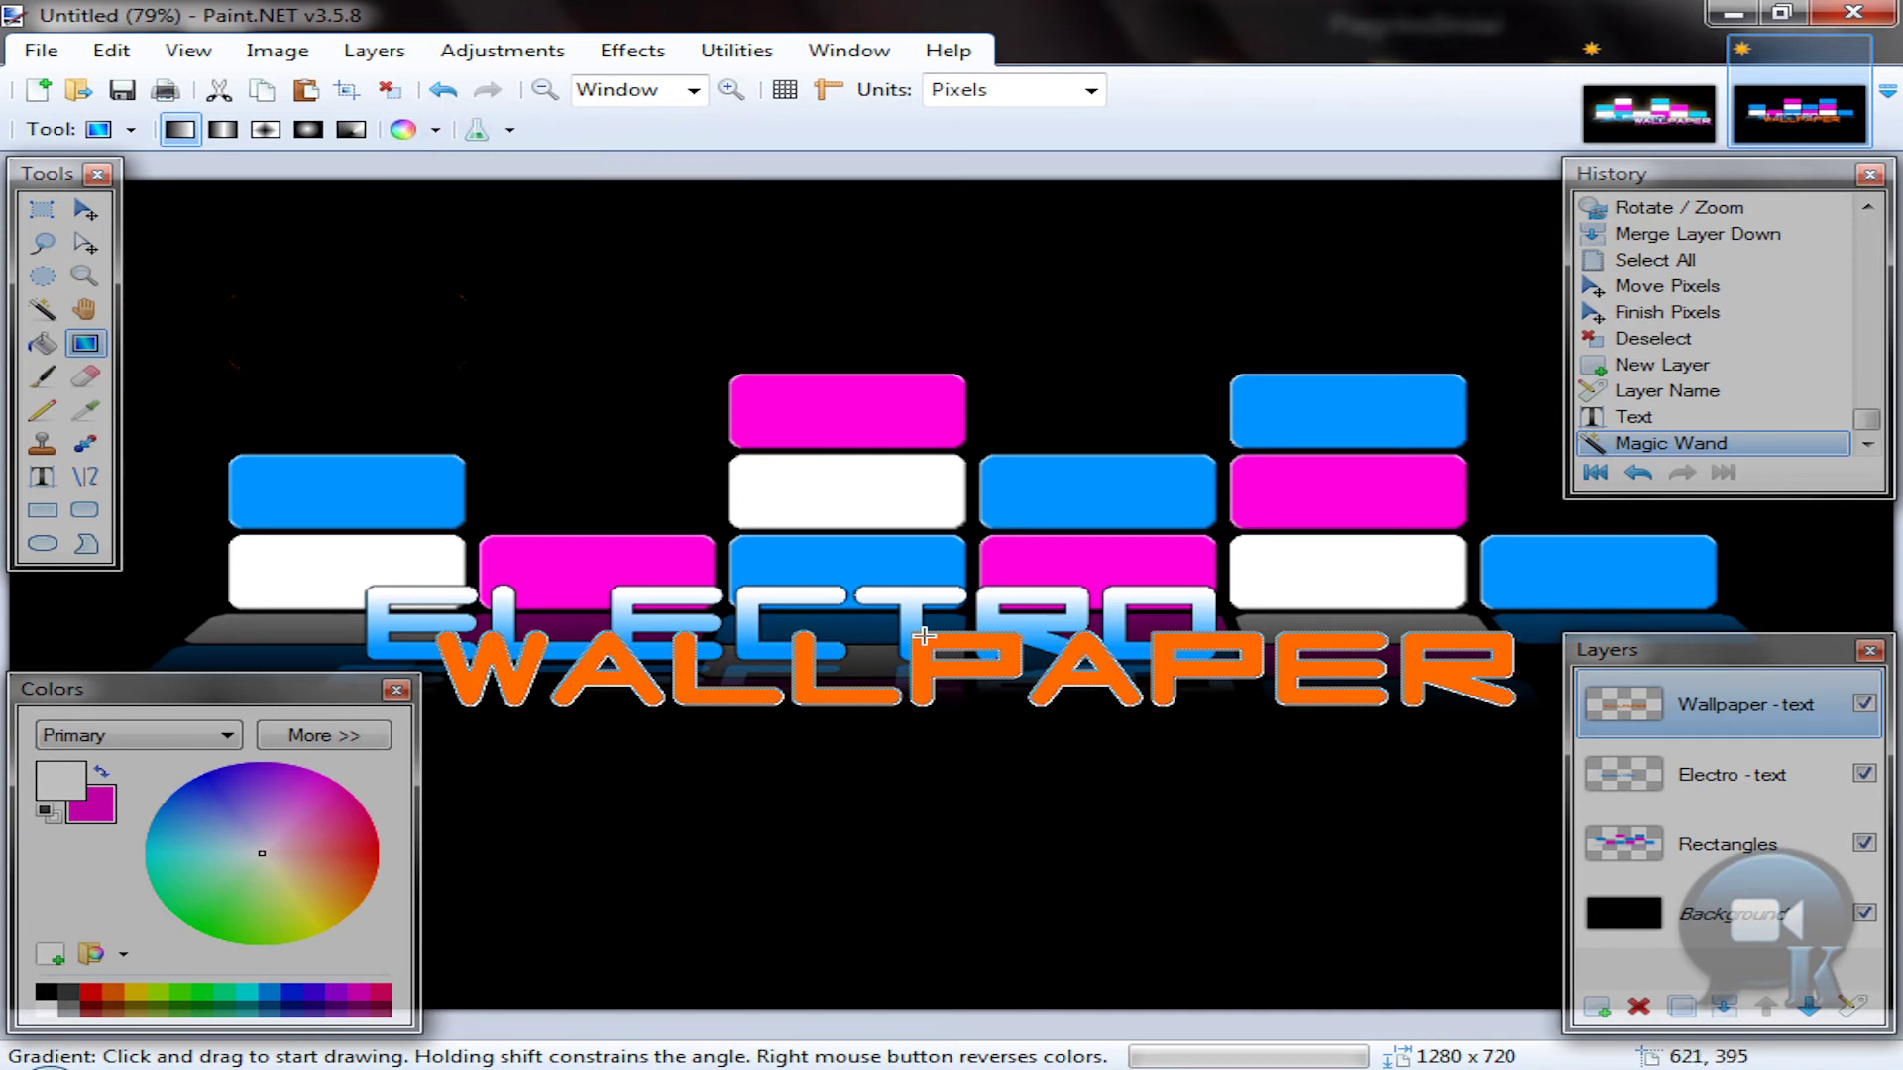
{"action": "left_click_drag", "start_coordinate": [922, 642], "coordinate": [922, 698]}
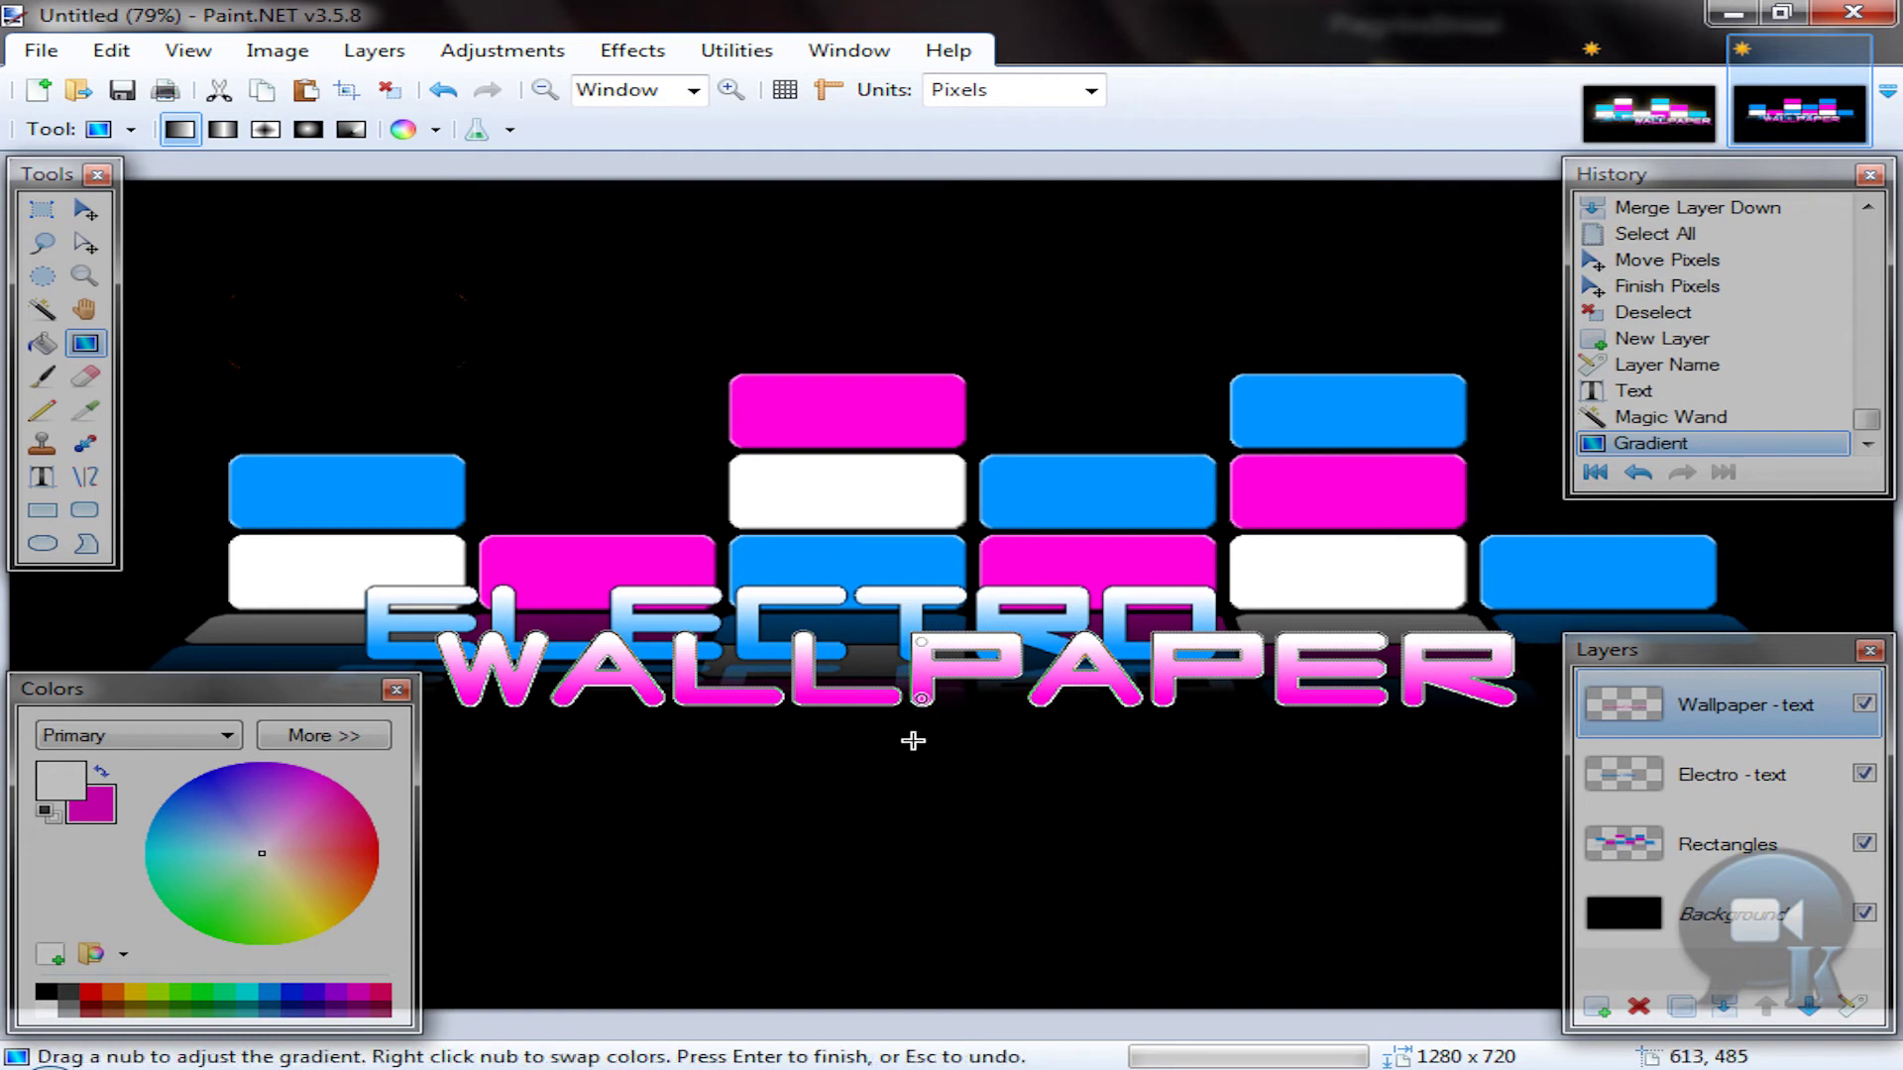
Step: Deselect and repeat the previous drop shadow on the WALLPAPER text
{"action": "left_click", "coordinate": [401, 98]}
{"action": "left_click", "coordinate": [632, 51]}
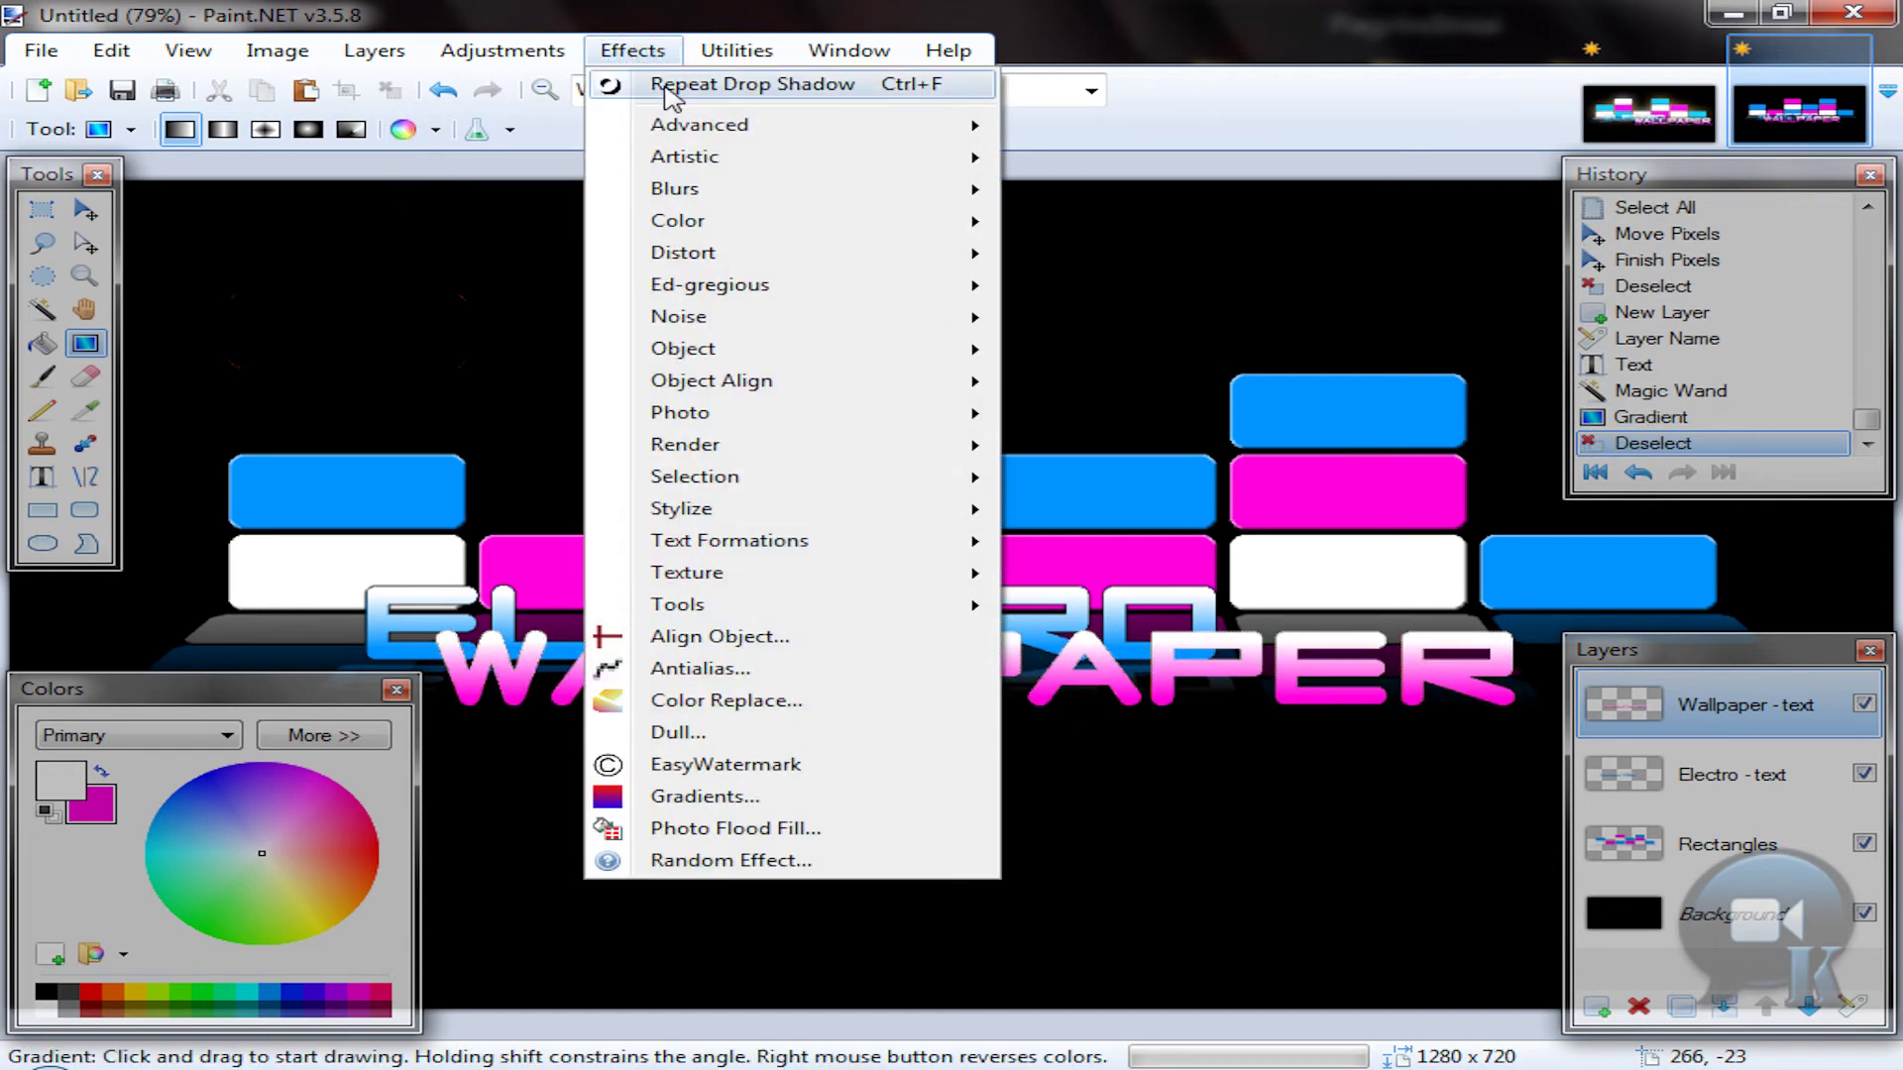
{"action": "left_click", "coordinate": [667, 88]}
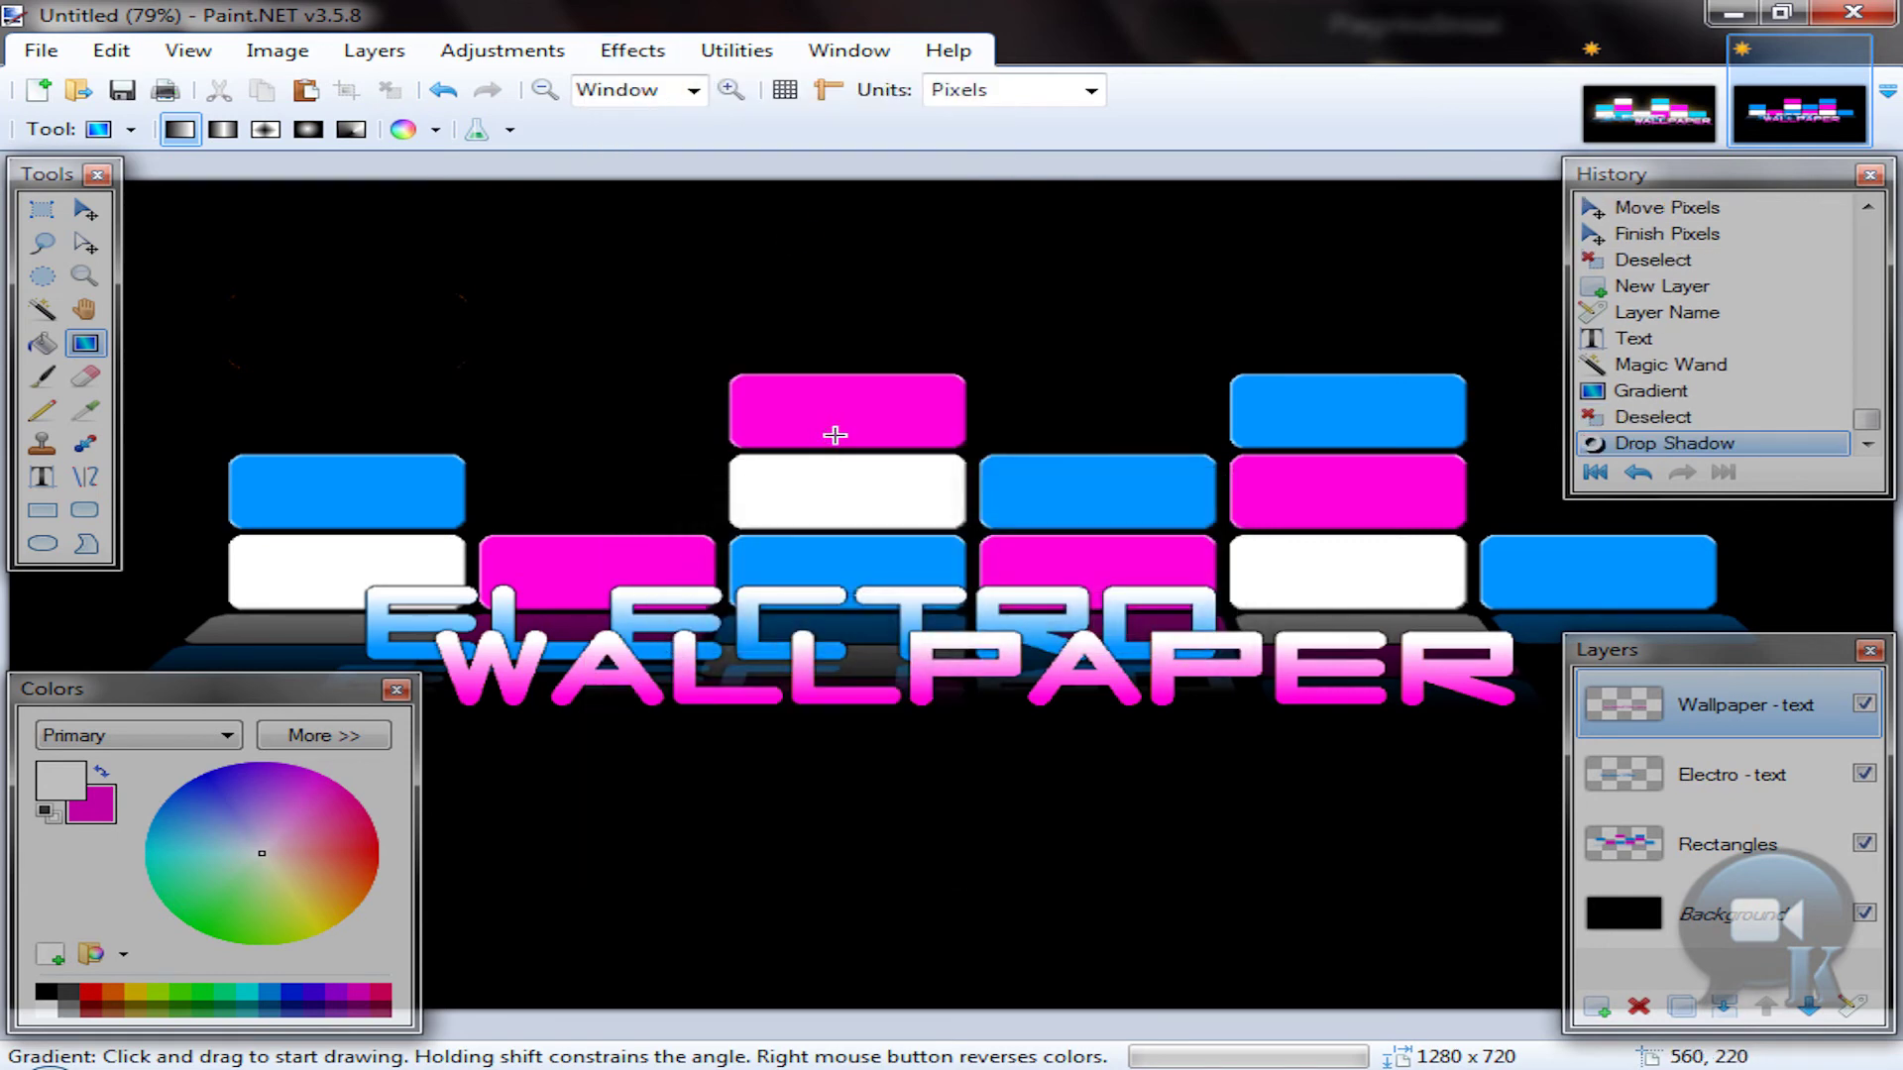
Step: Duplicate the WALLPAPER layer, flip the copy vertically, and set its opacity to 102
{"action": "left_click", "coordinate": [1685, 1006]}
{"action": "left_click", "coordinate": [375, 51]}
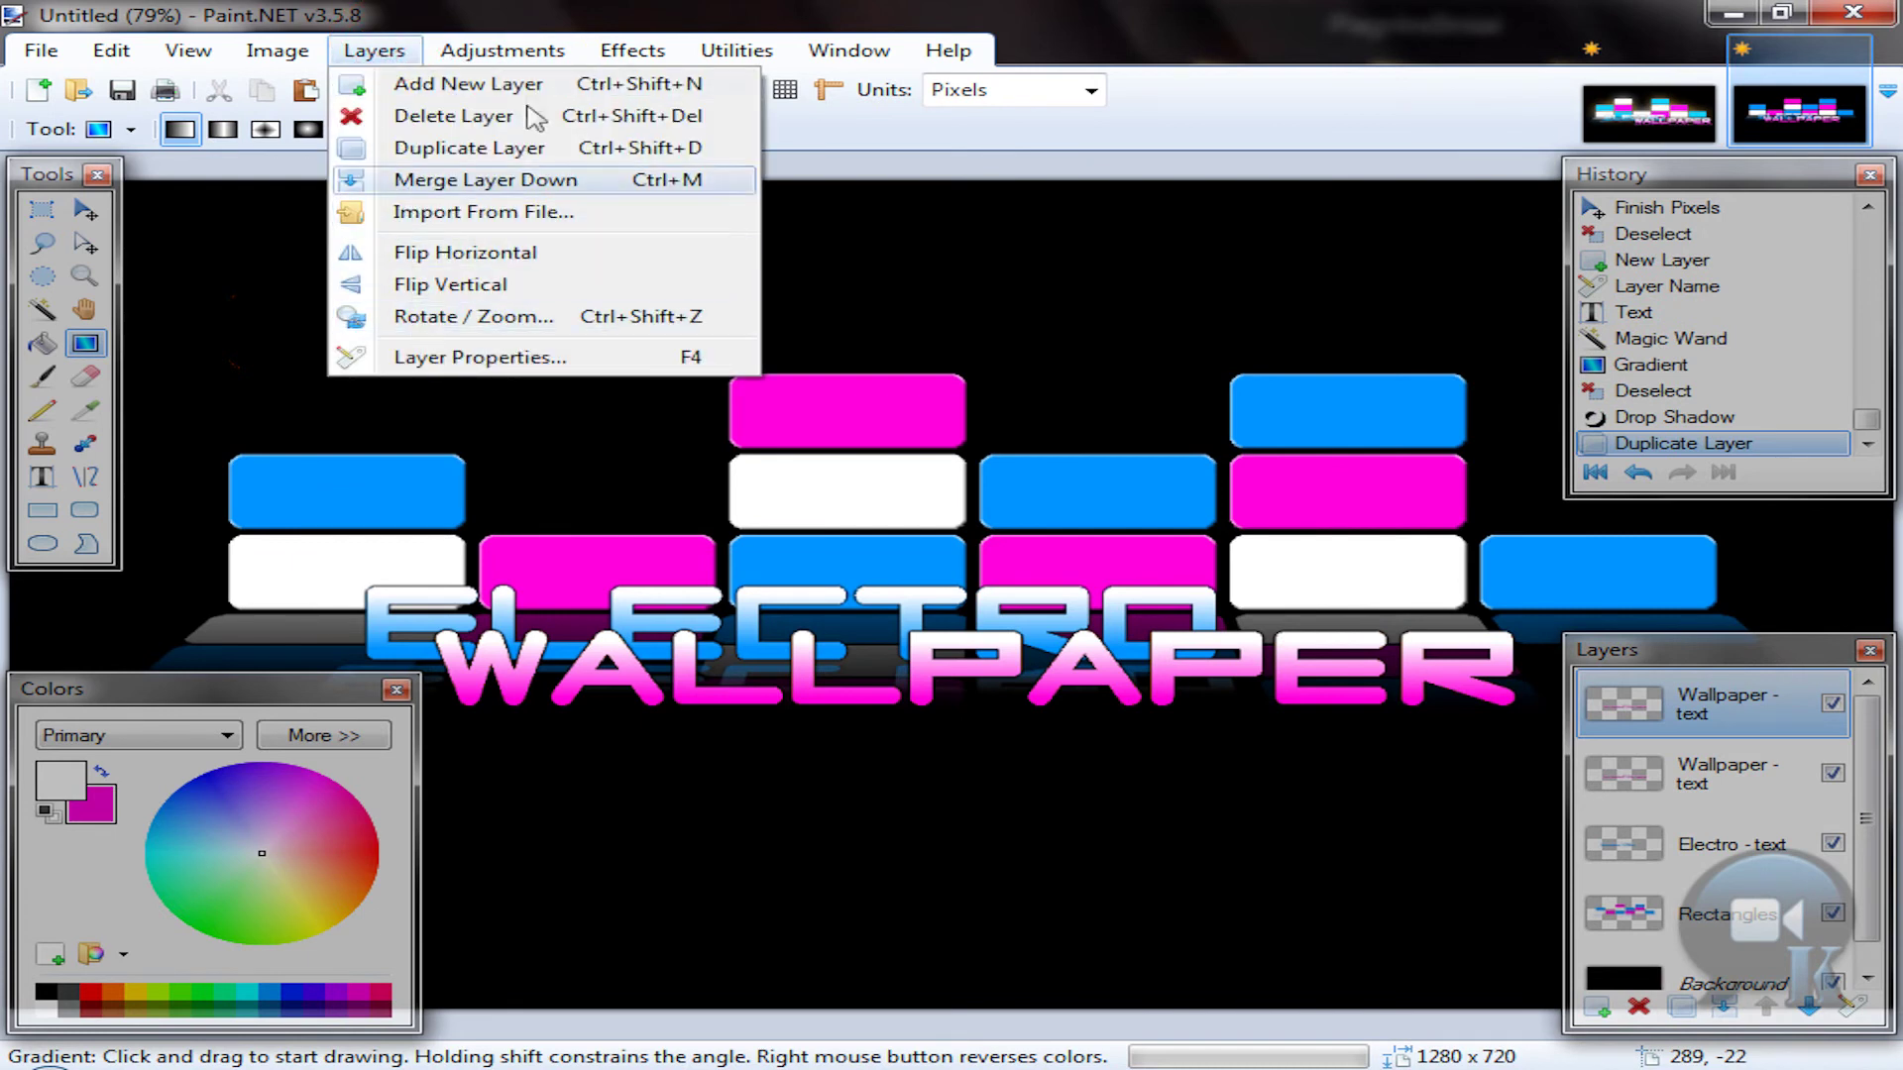
{"action": "left_click", "coordinate": [474, 286]}
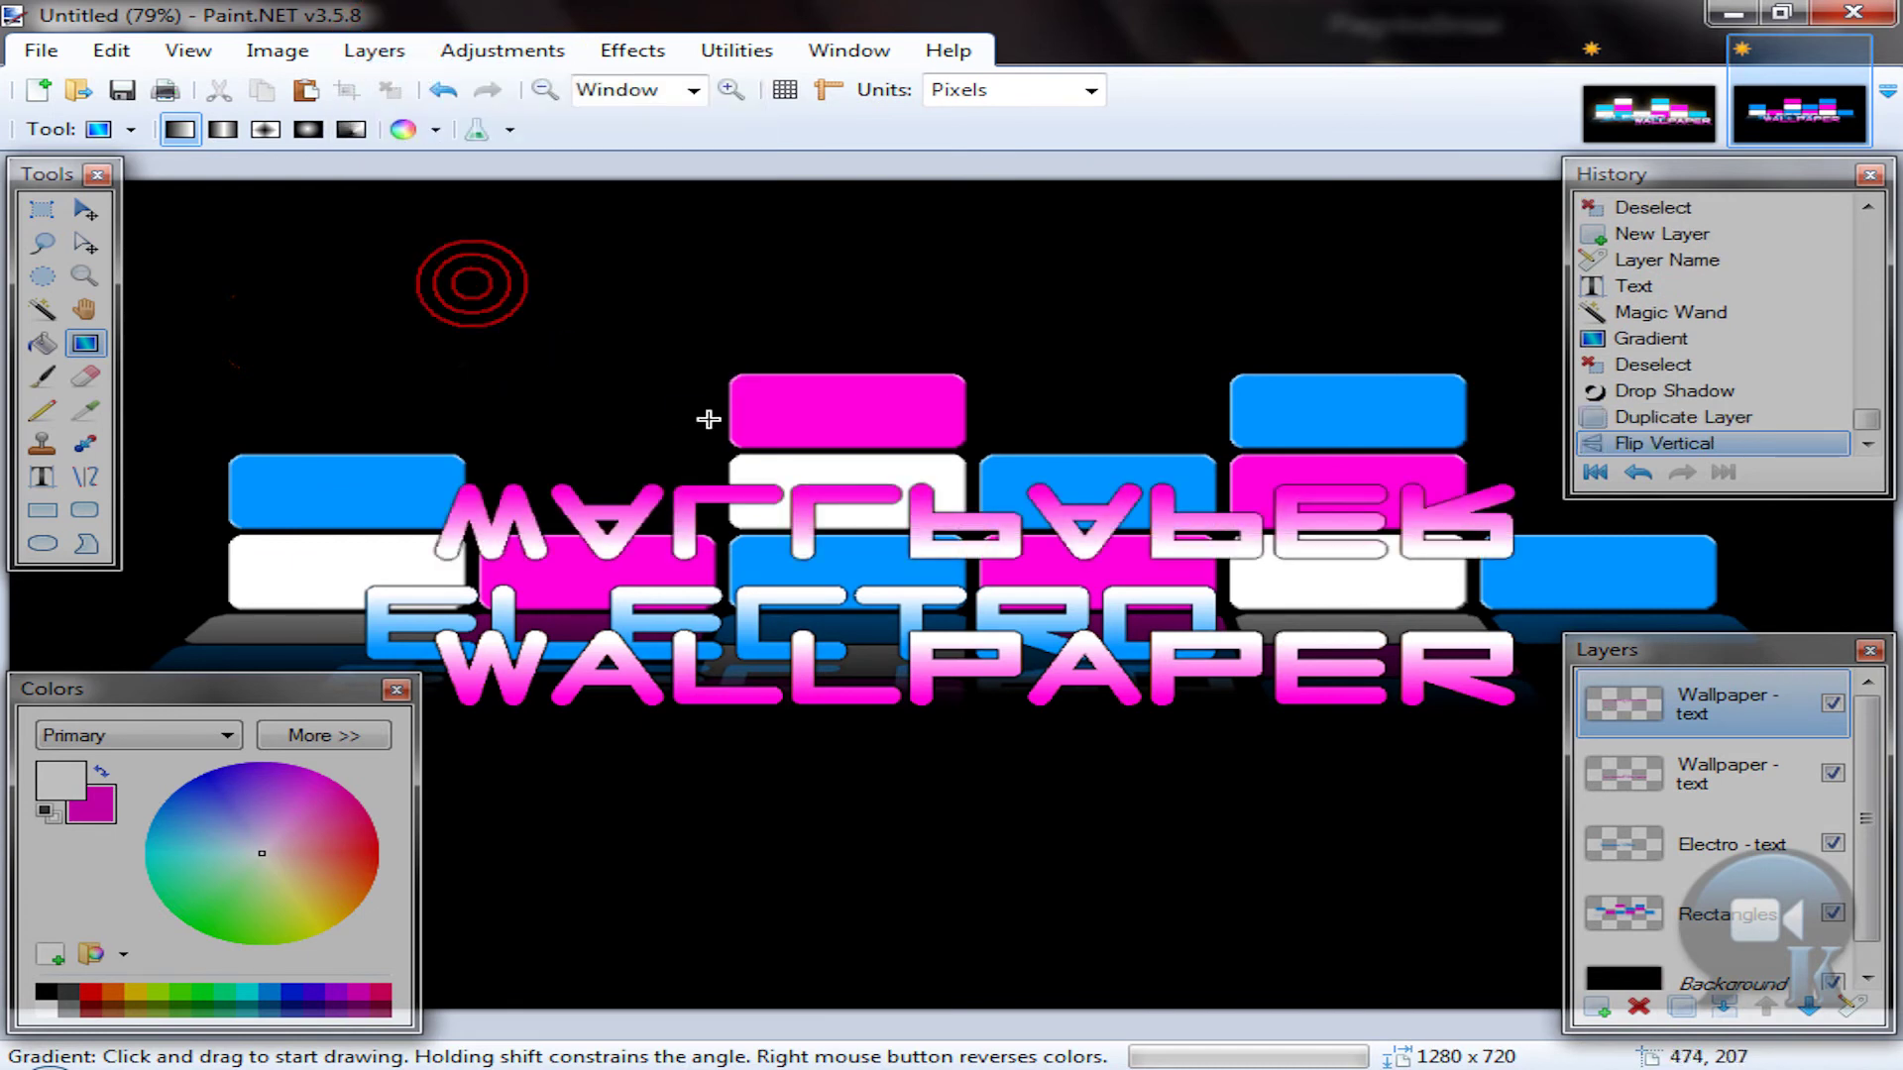
{"action": "double_click", "coordinate": [1631, 706]}
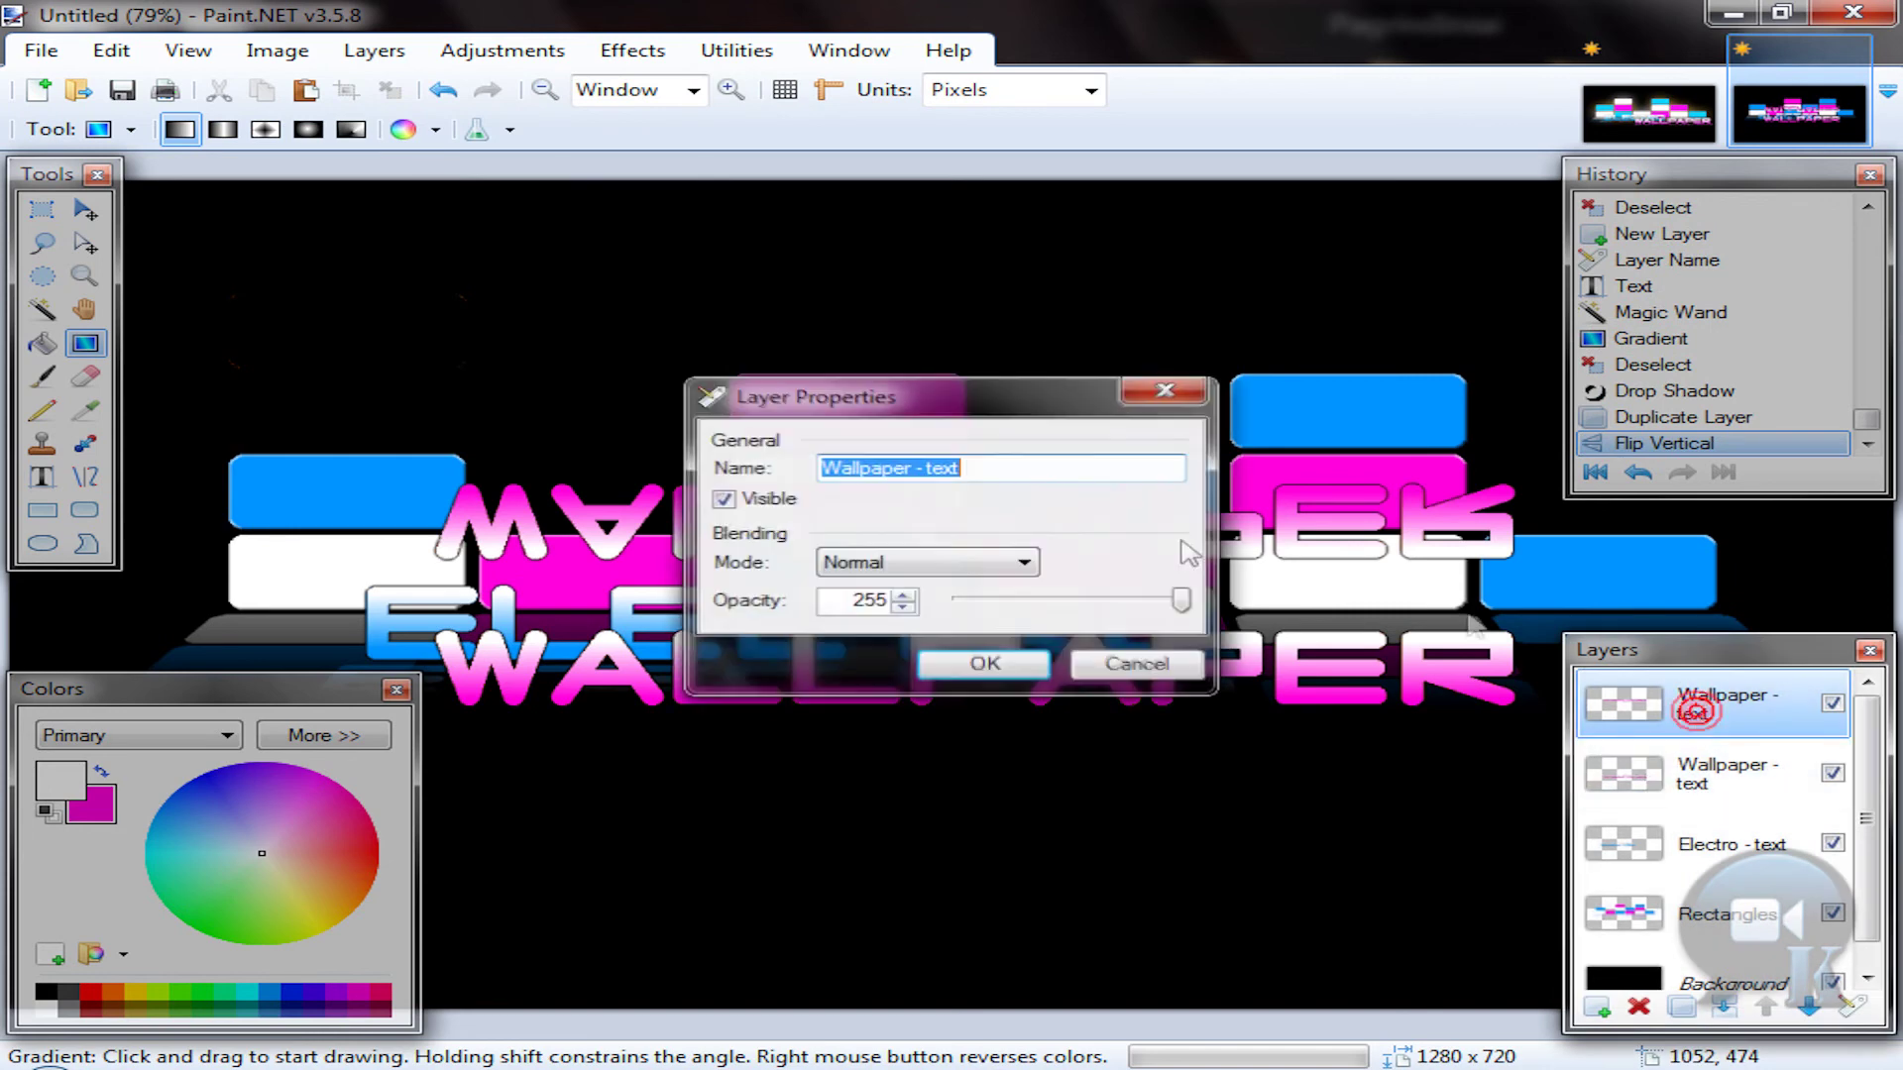
{"action": "double_click", "coordinate": [856, 605]}
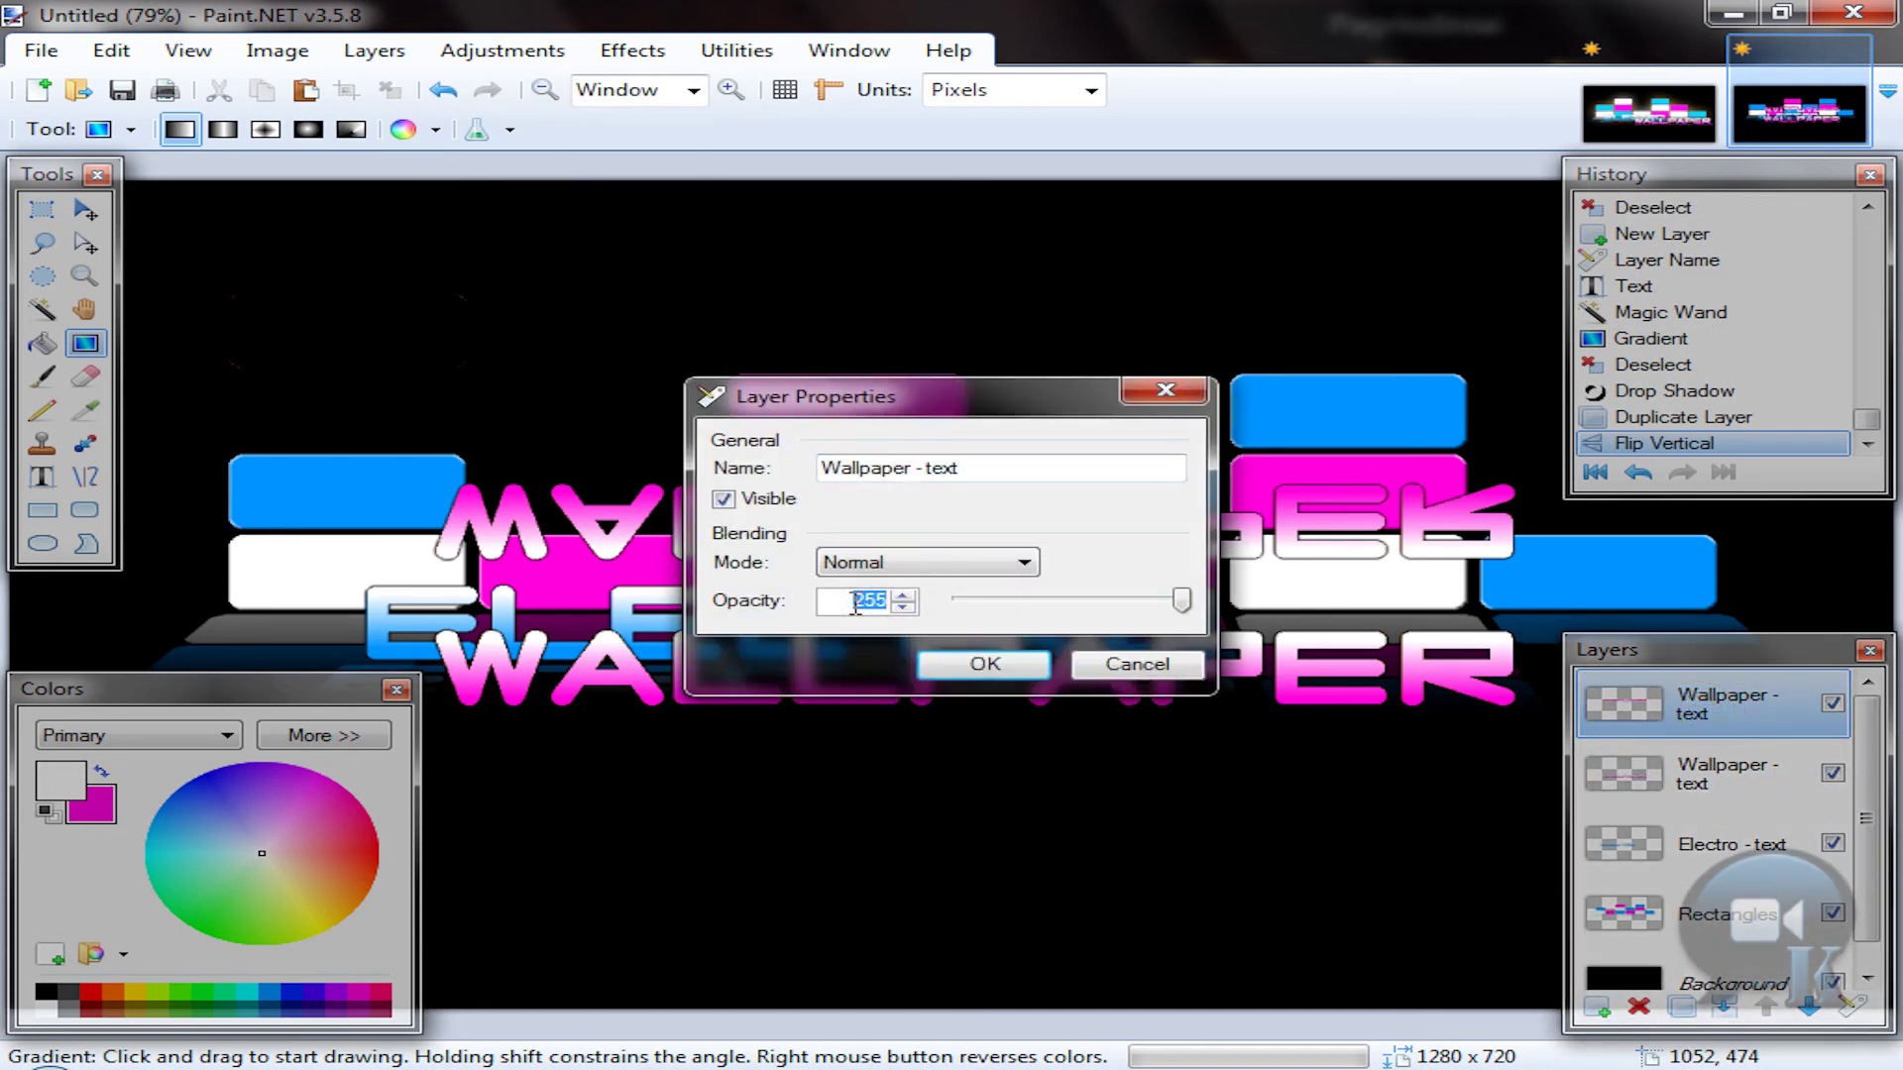
{"action": "type", "text": "102"}
{"action": "key", "text": "Return"}
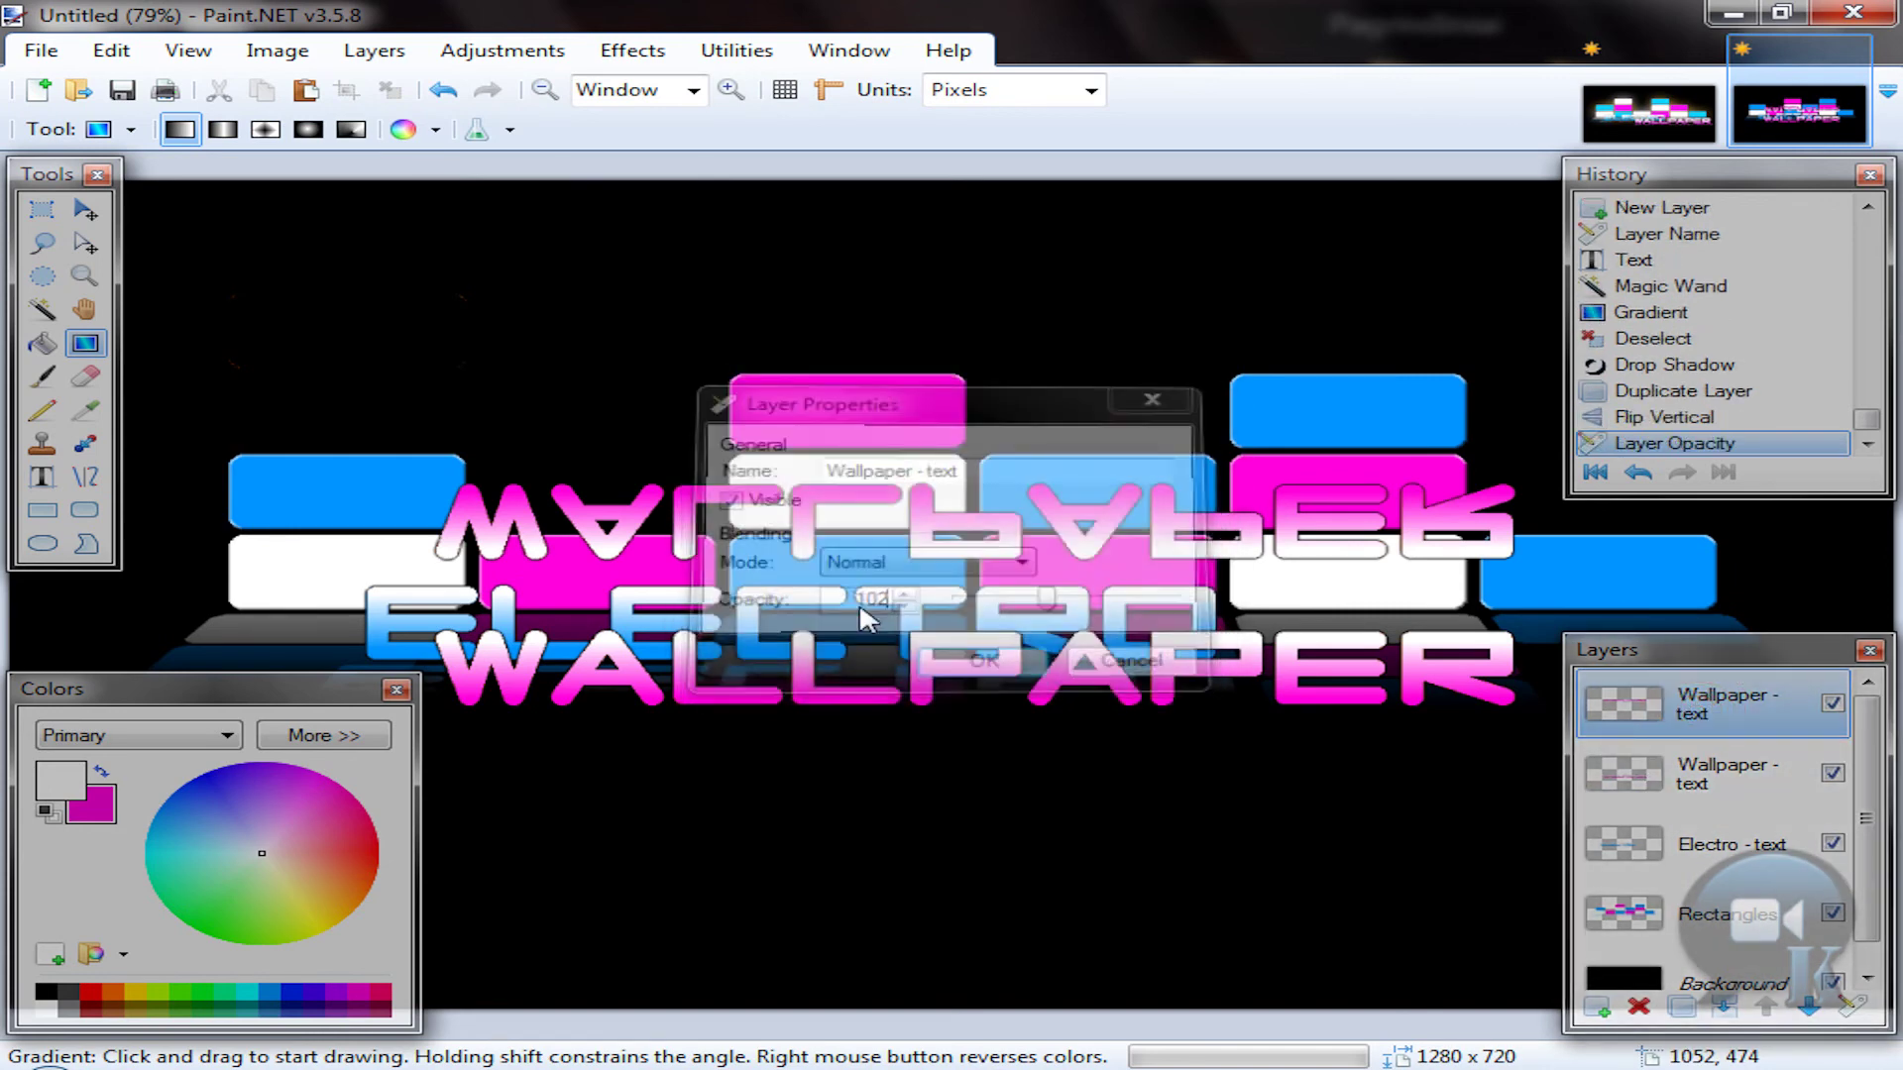
Step: Move the flipped copy down so it sits just beneath WALLPAPER
{"action": "left_click", "coordinate": [87, 211]}
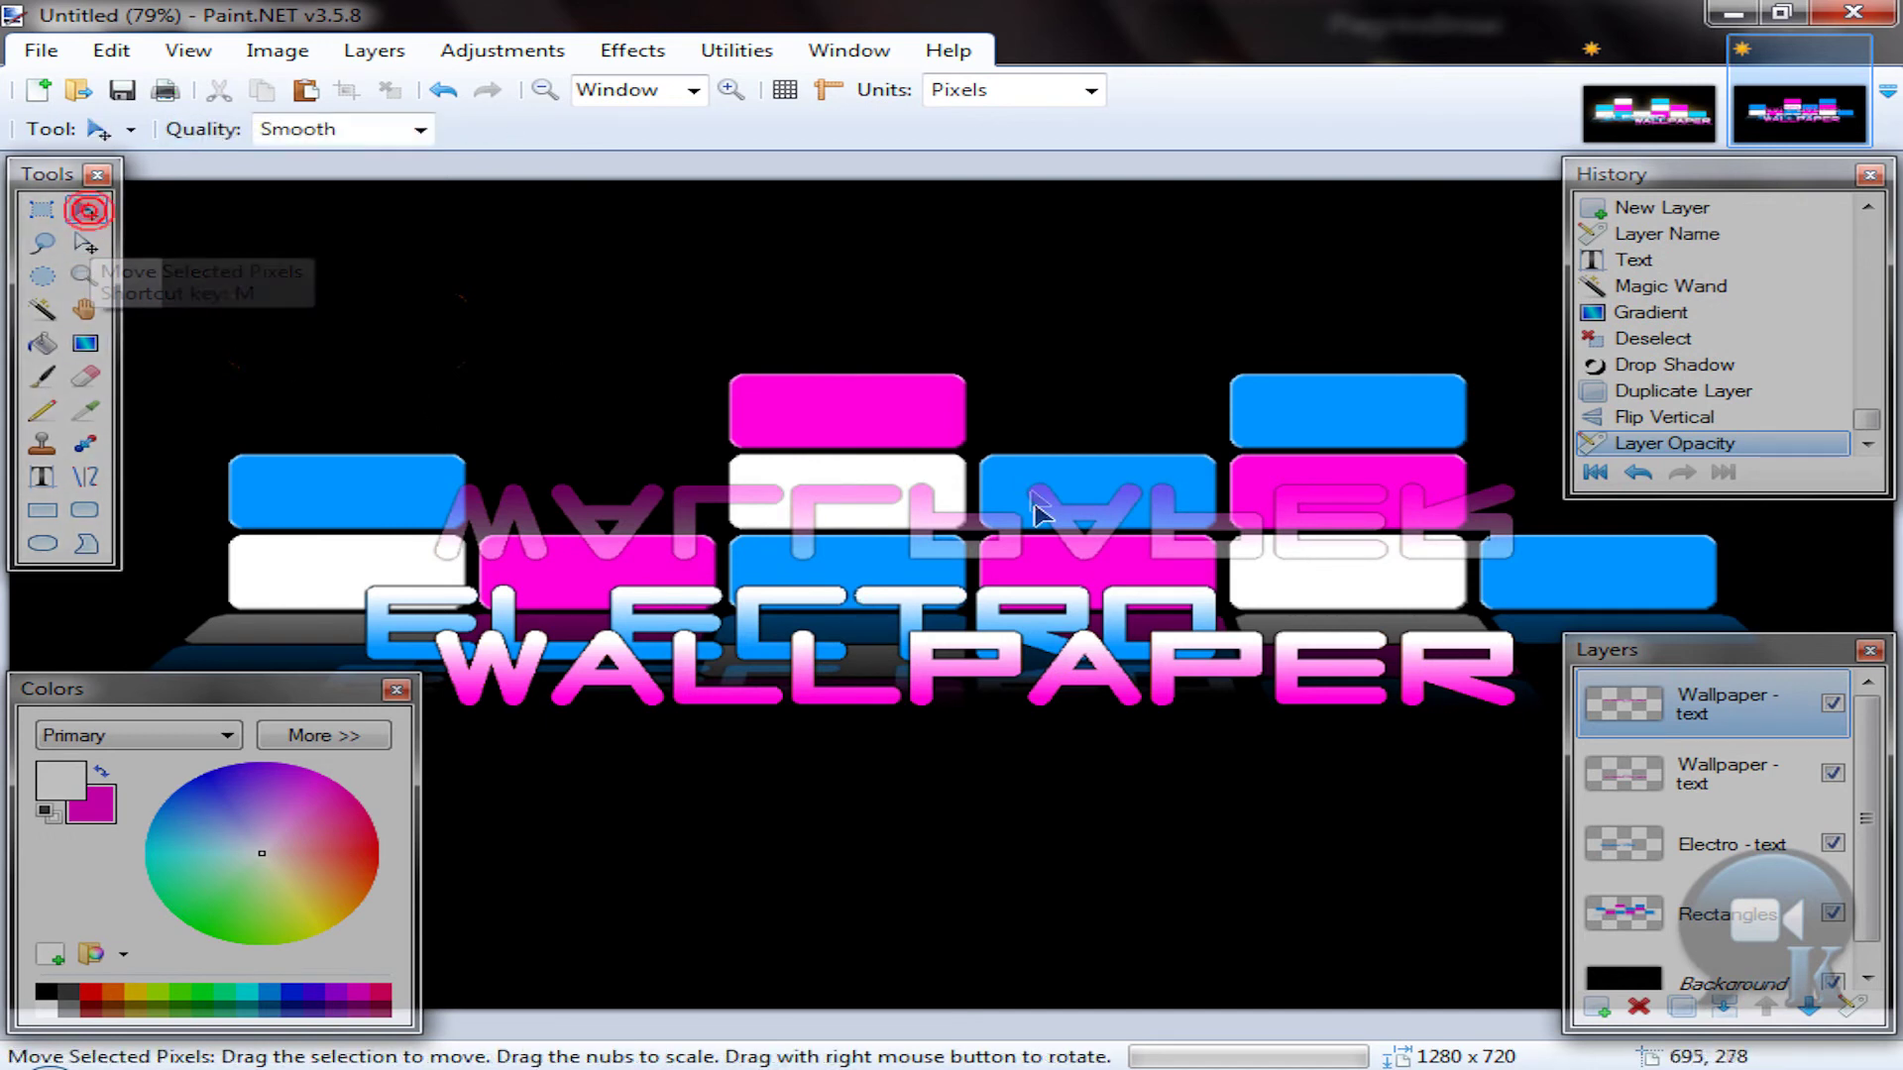
{"action": "key", "text": "ctrl+a"}
{"action": "left_click_drag", "start_coordinate": [976, 555], "coordinate": [1012, 788]}
{"action": "key", "text": "Down"}
{"action": "key", "text": "Down"}
{"action": "key", "text": "Down"}
{"action": "key", "text": "Down"}
{"action": "key", "text": "Down"}
{"action": "key", "text": "Down"}
{"action": "key", "text": "Right"}
{"action": "key", "text": "Right"}
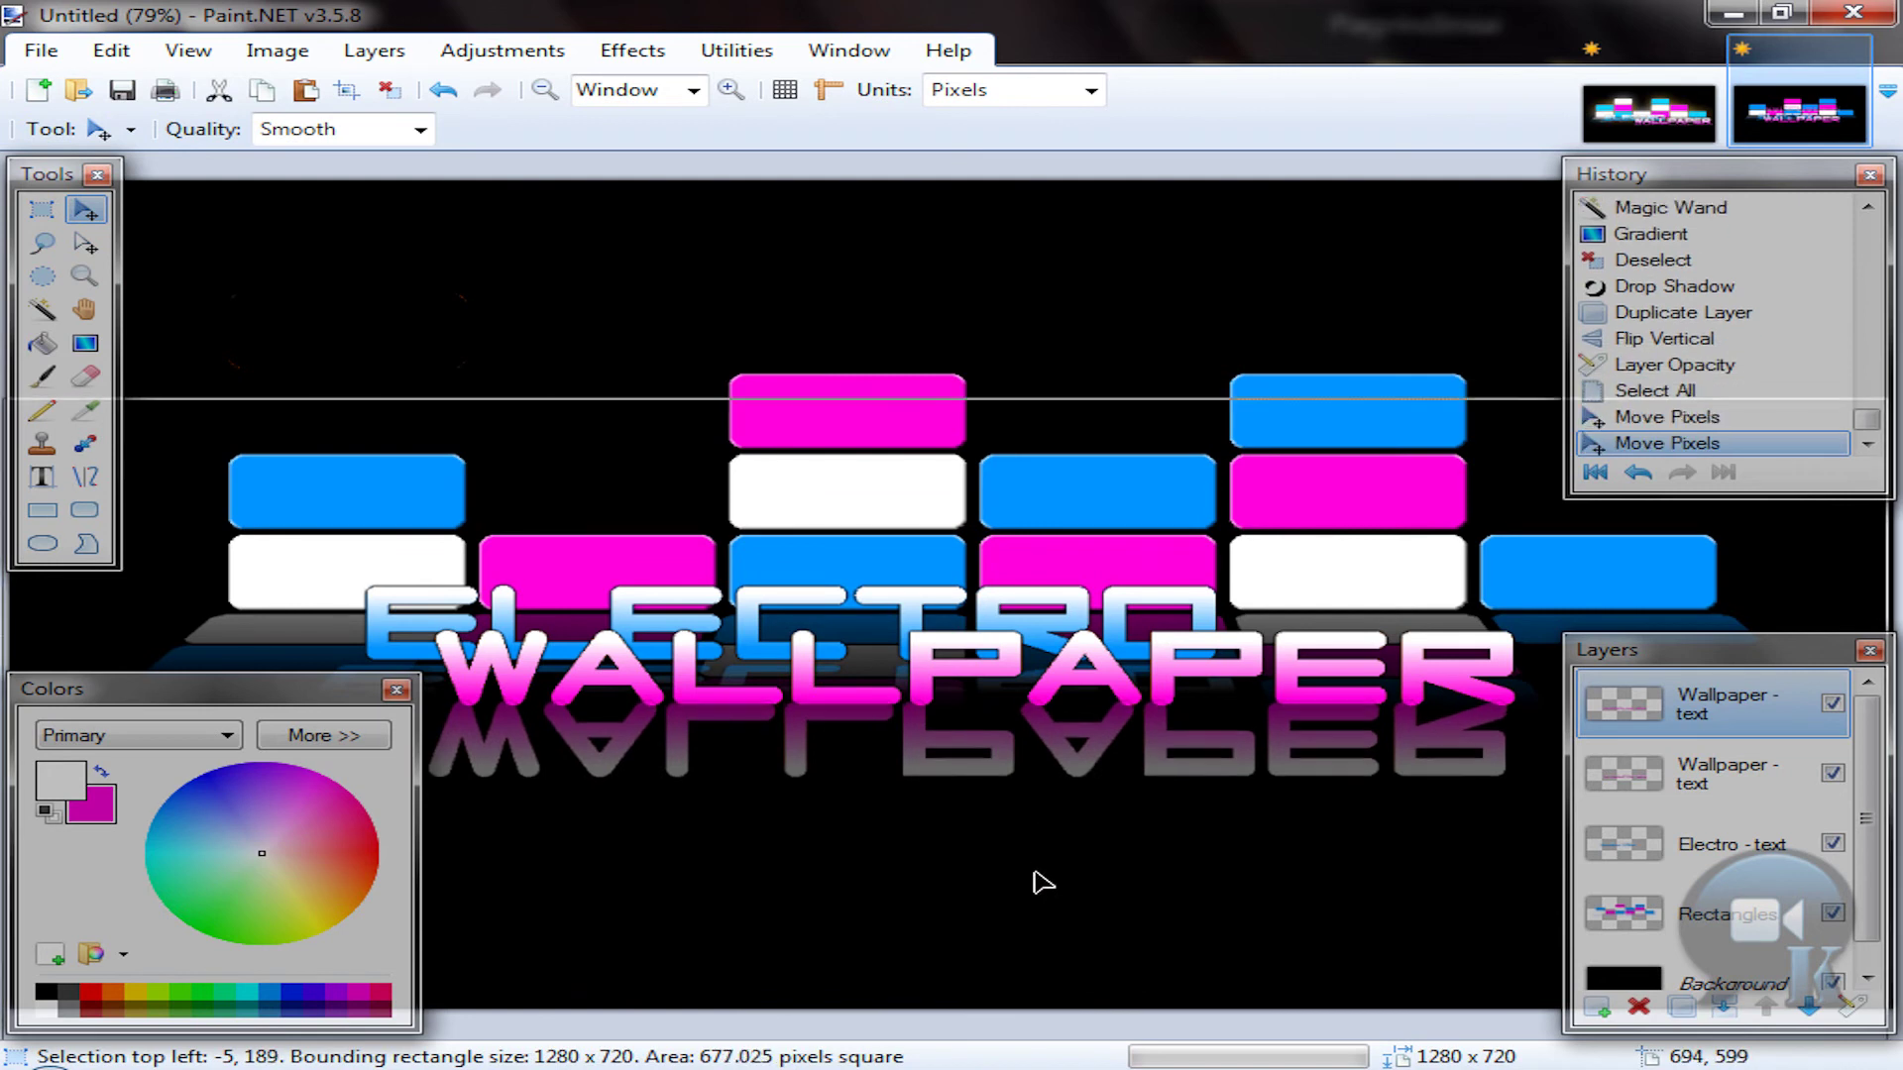
{"action": "key", "text": "Right"}
{"action": "key", "text": "Right"}
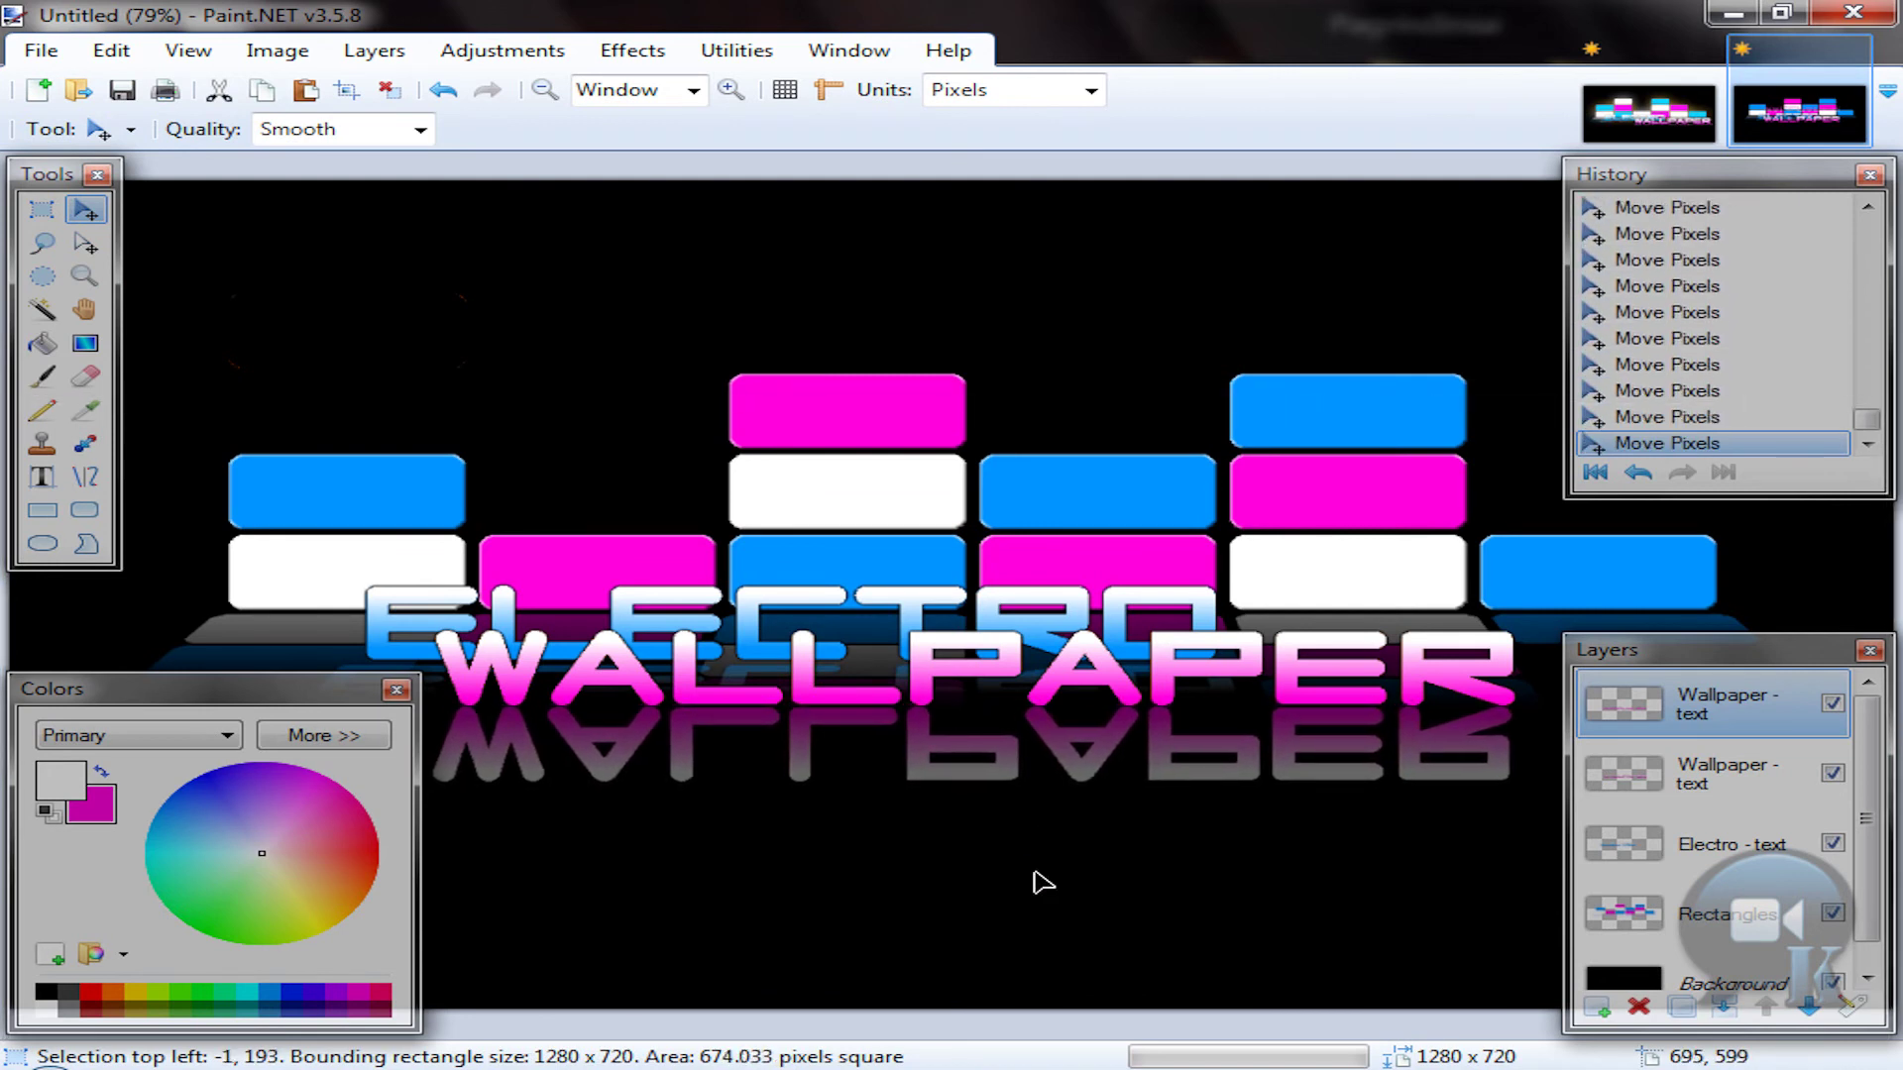
Step: Deselect and draw a gradient fading the WALLPAPER reflection out toward the bottom
{"action": "left_click", "coordinate": [392, 89]}
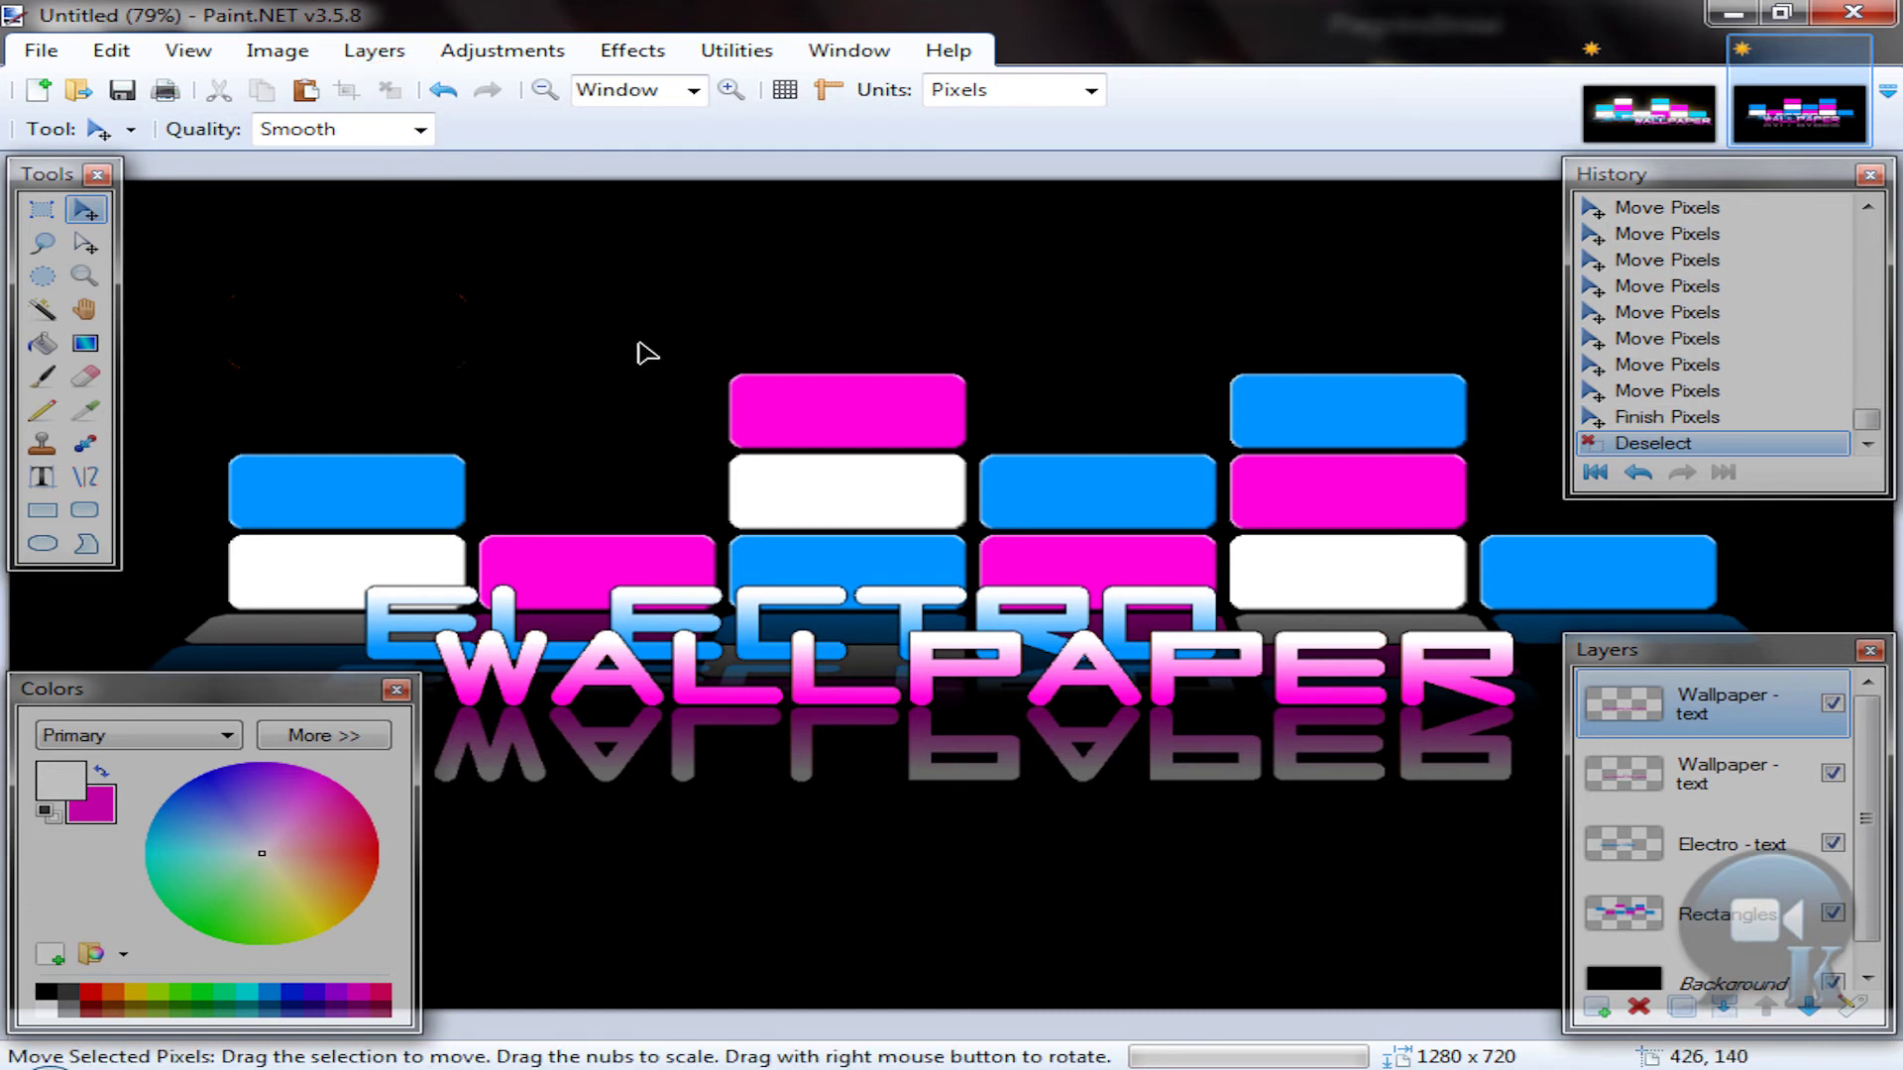
{"action": "left_click", "coordinate": [85, 343]}
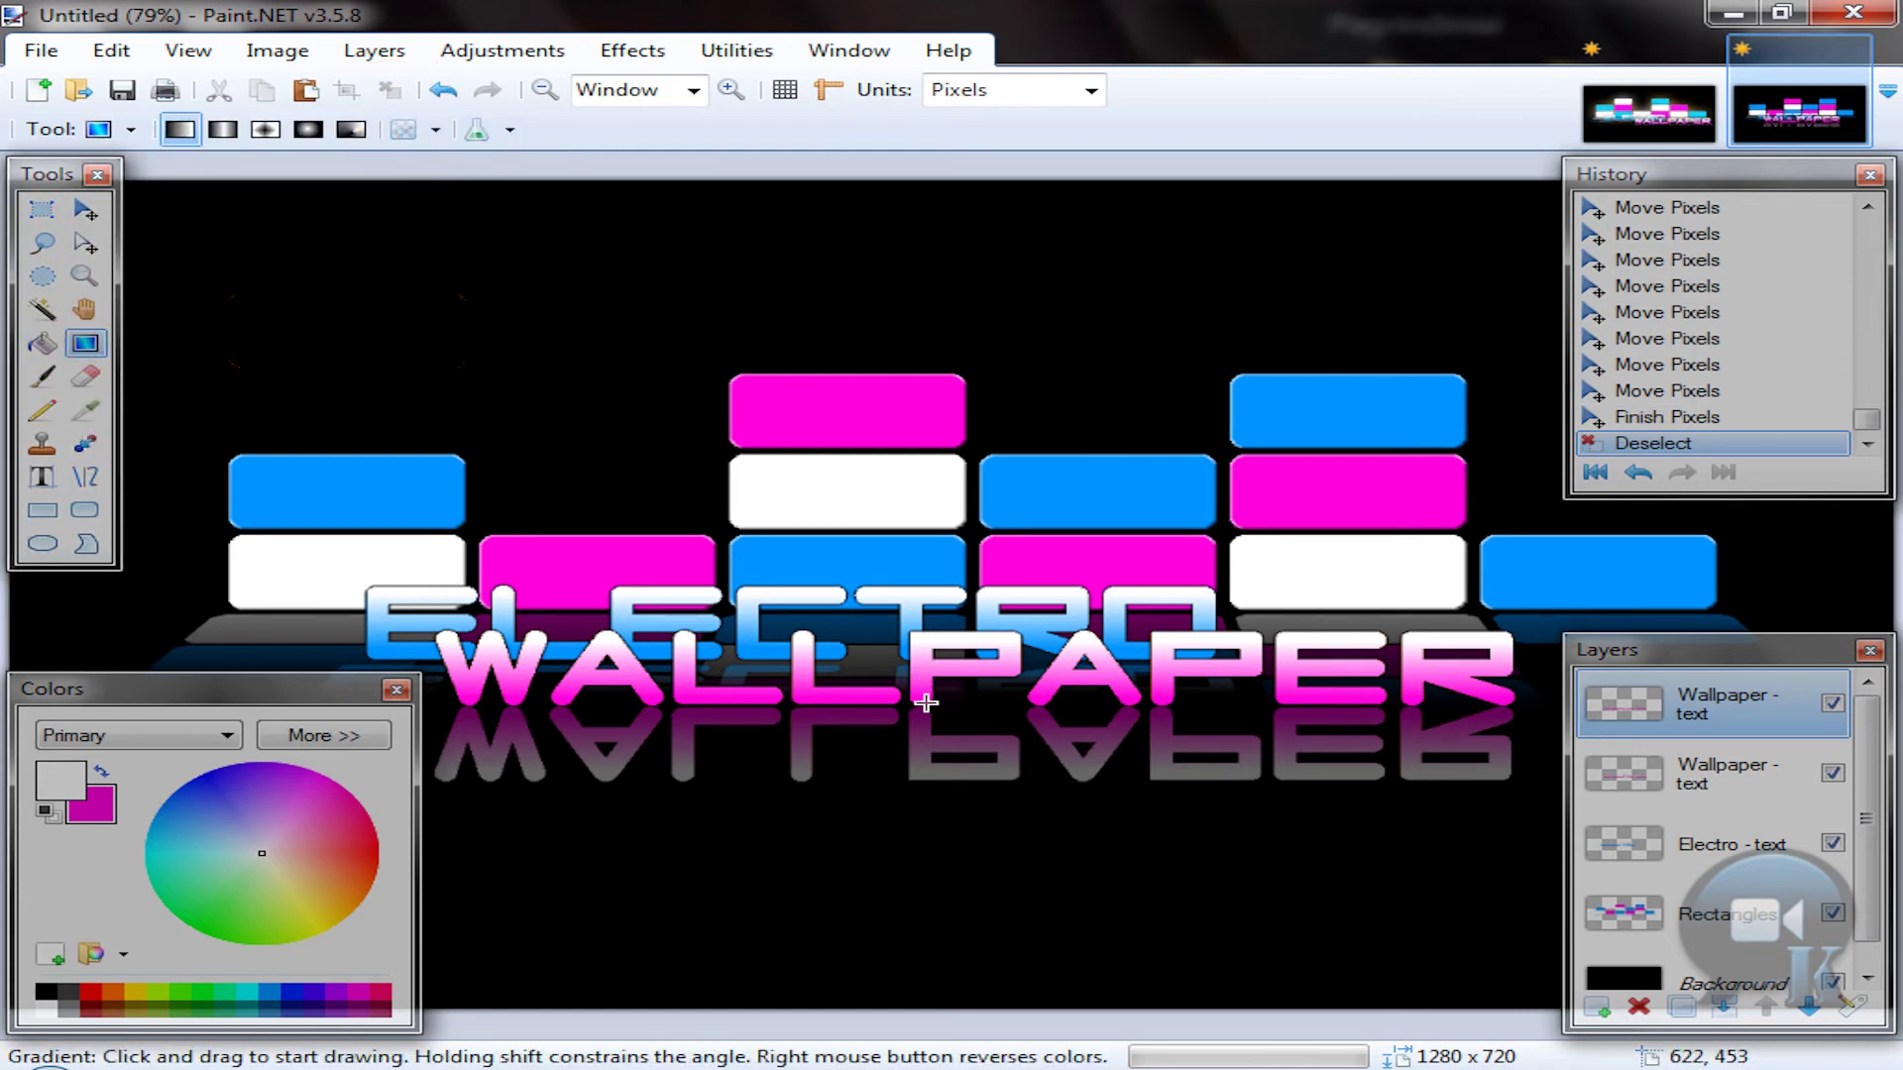
{"action": "left_click_drag", "start_coordinate": [926, 703], "coordinate": [926, 769]}
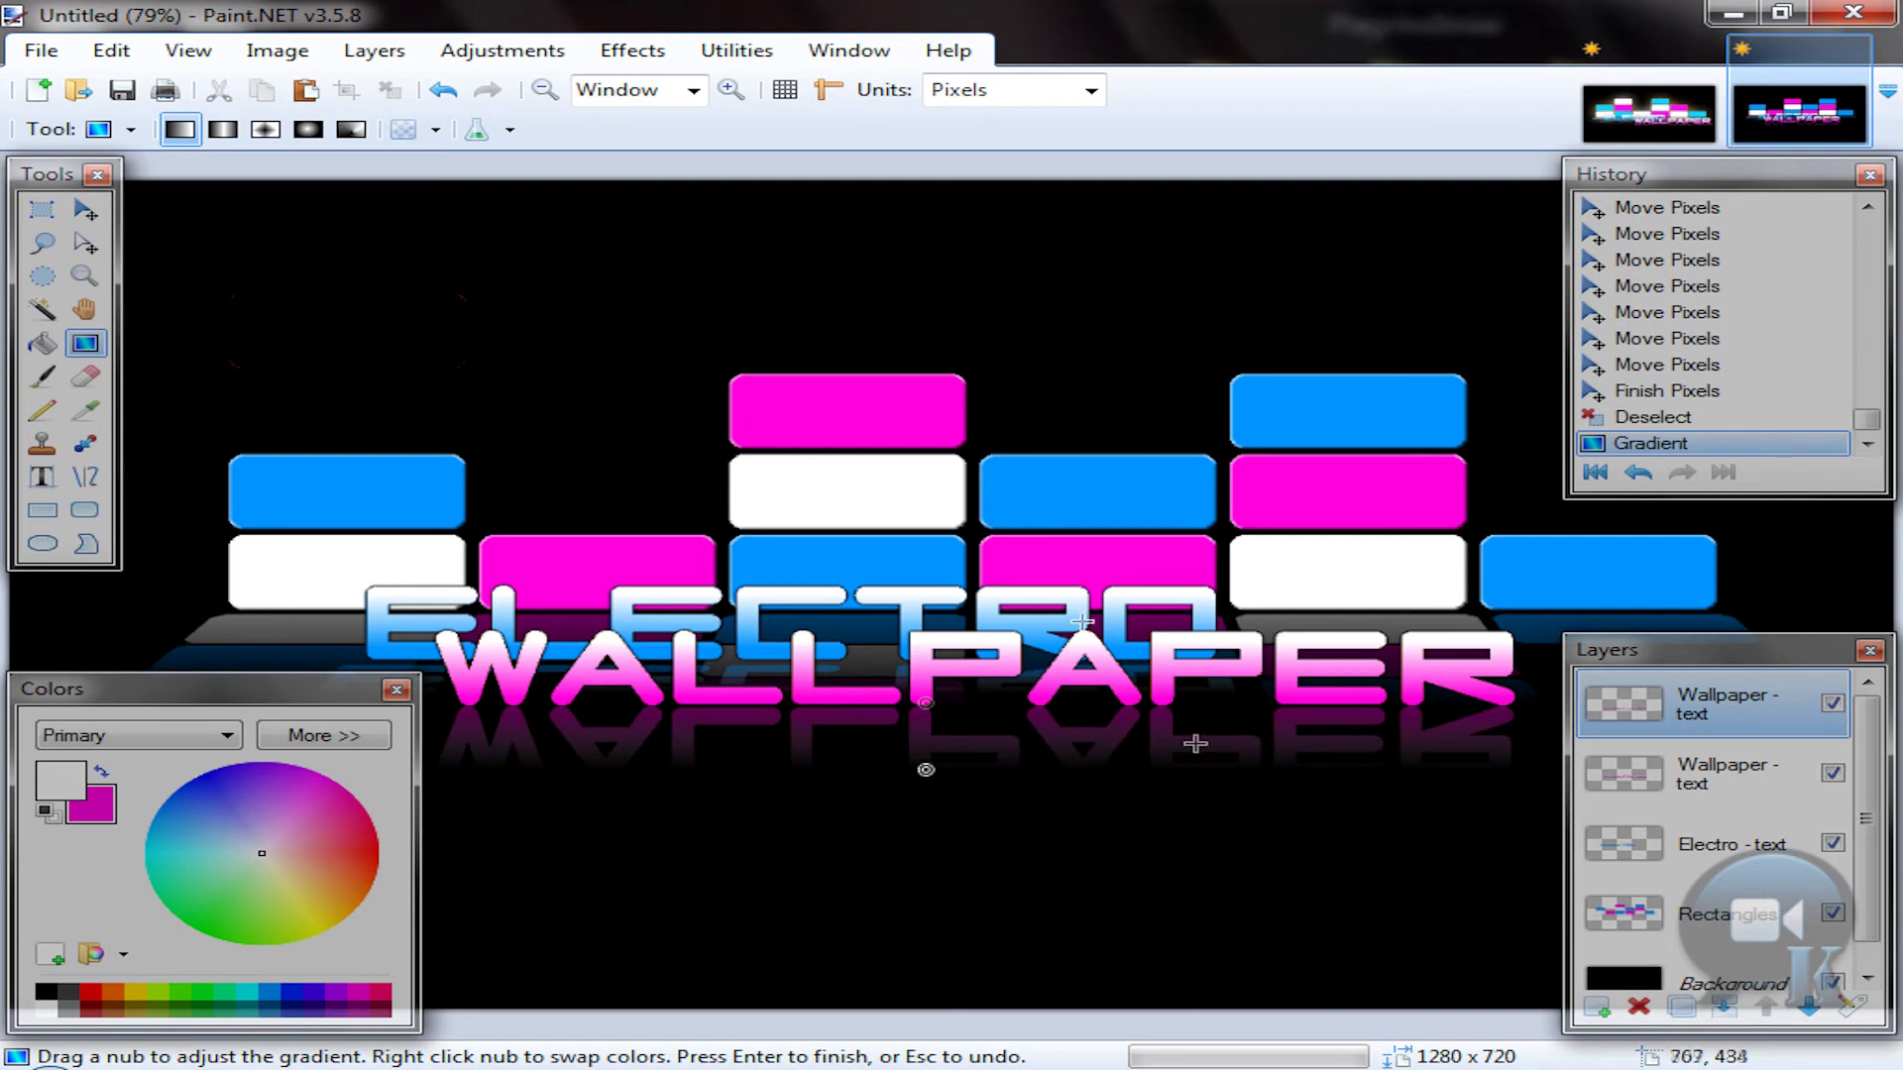
Step: Open Rotate / Zoom for the reflection, reset its pan and raise the vertical pan
{"action": "left_click", "coordinate": [373, 50]}
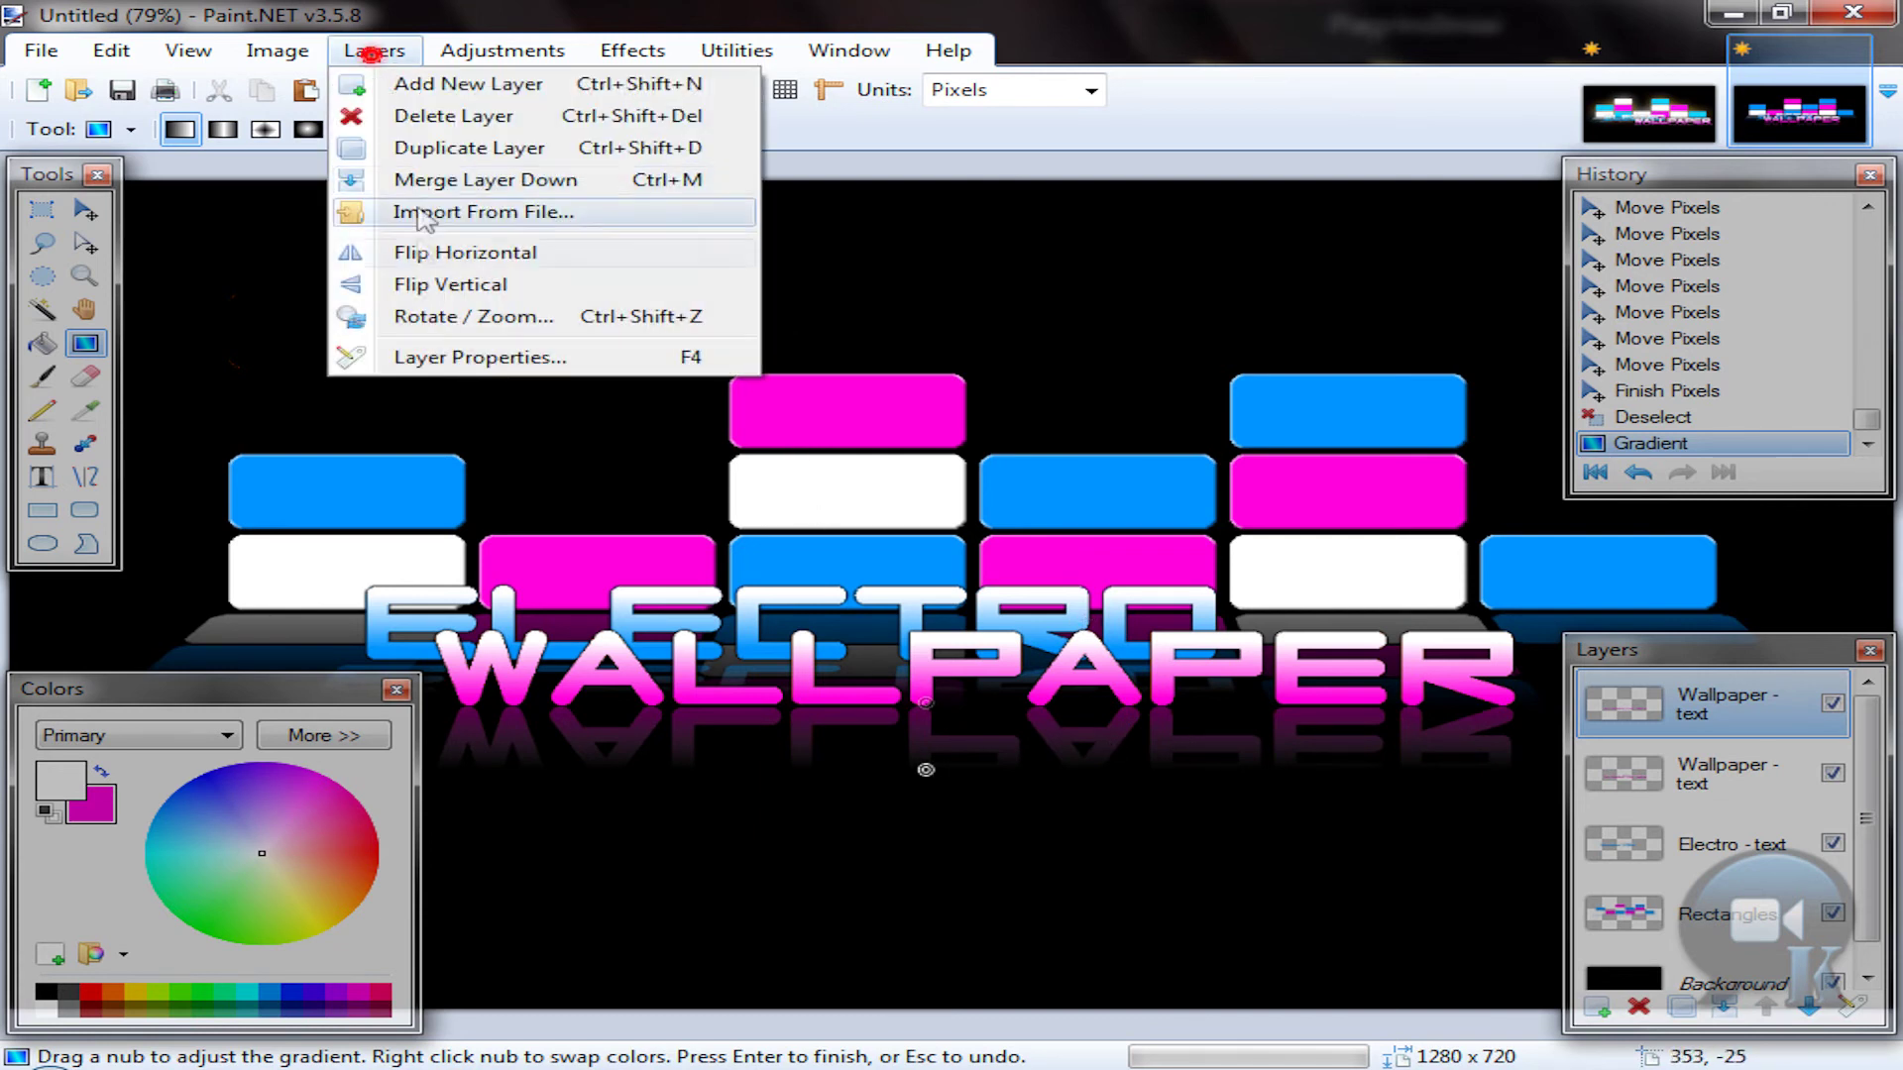
{"action": "left_click", "coordinate": [443, 317]}
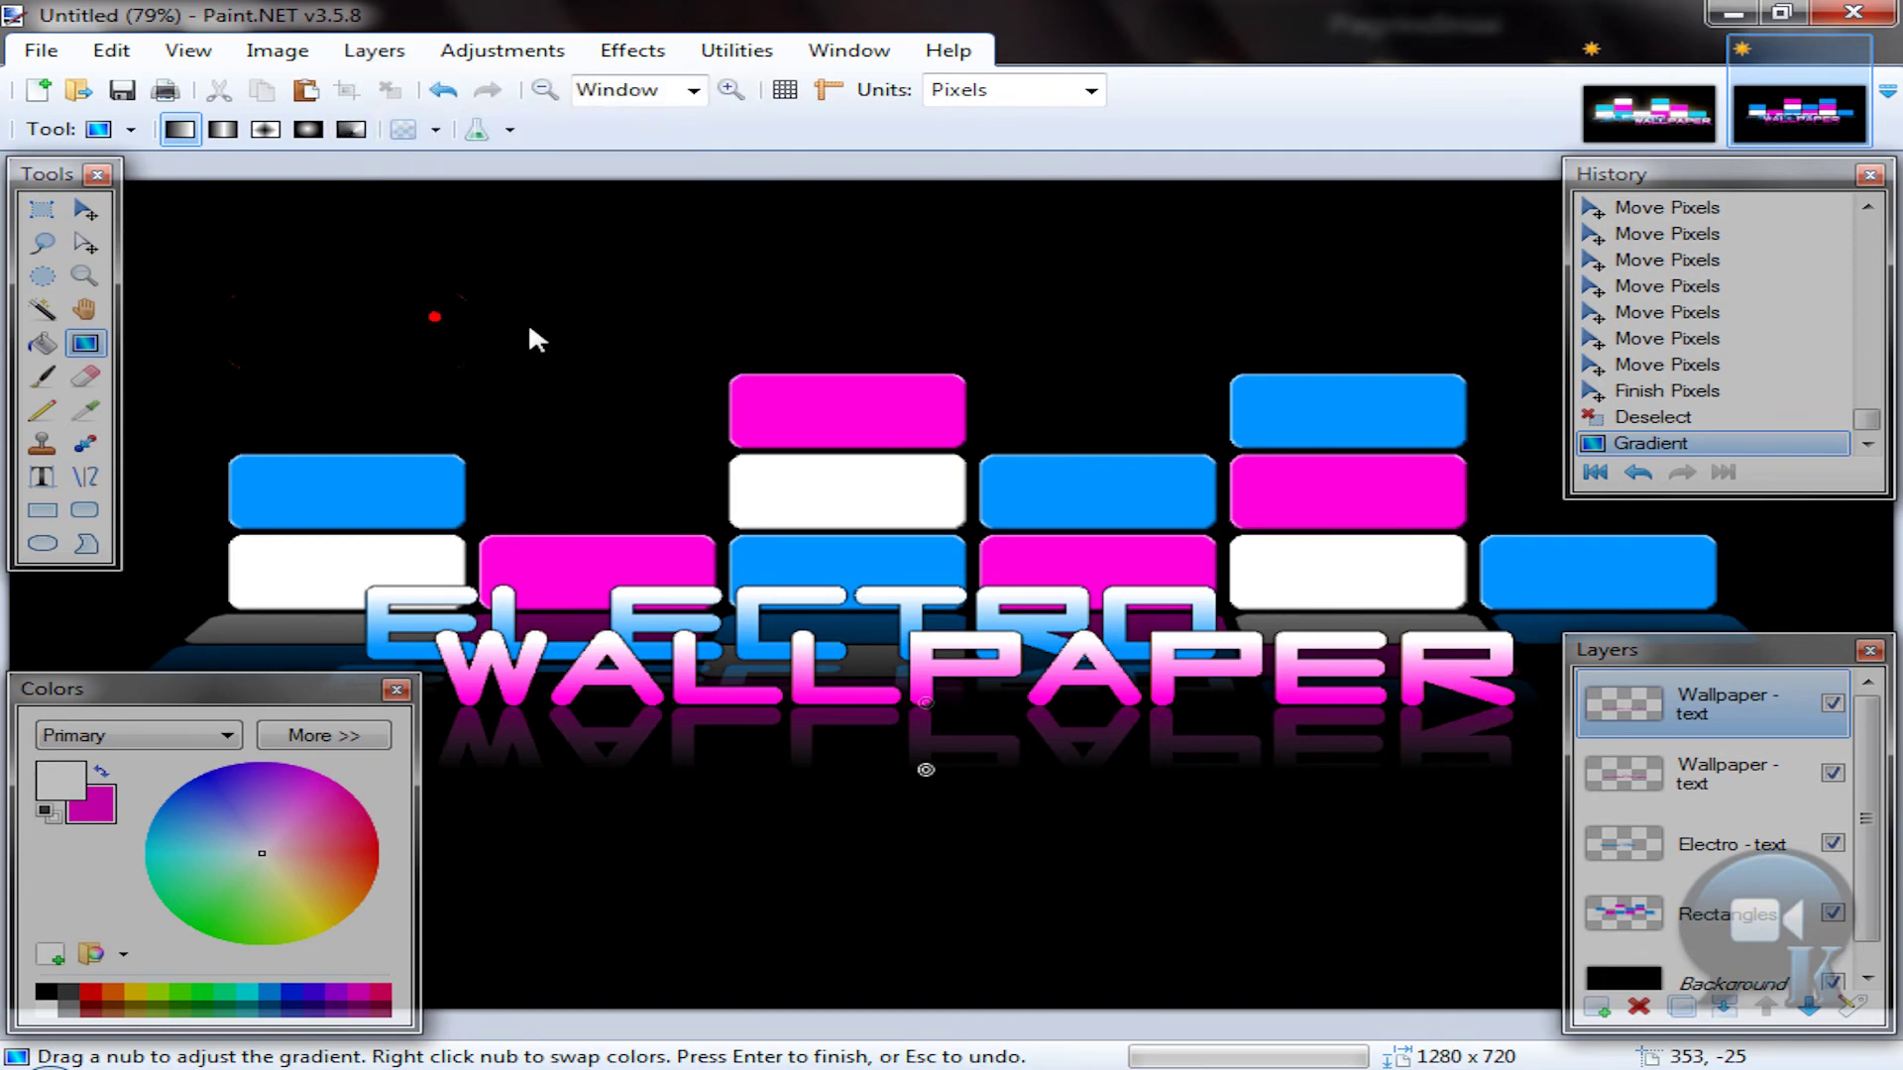
{"action": "left_click_drag", "start_coordinate": [820, 268], "coordinate": [902, 79]}
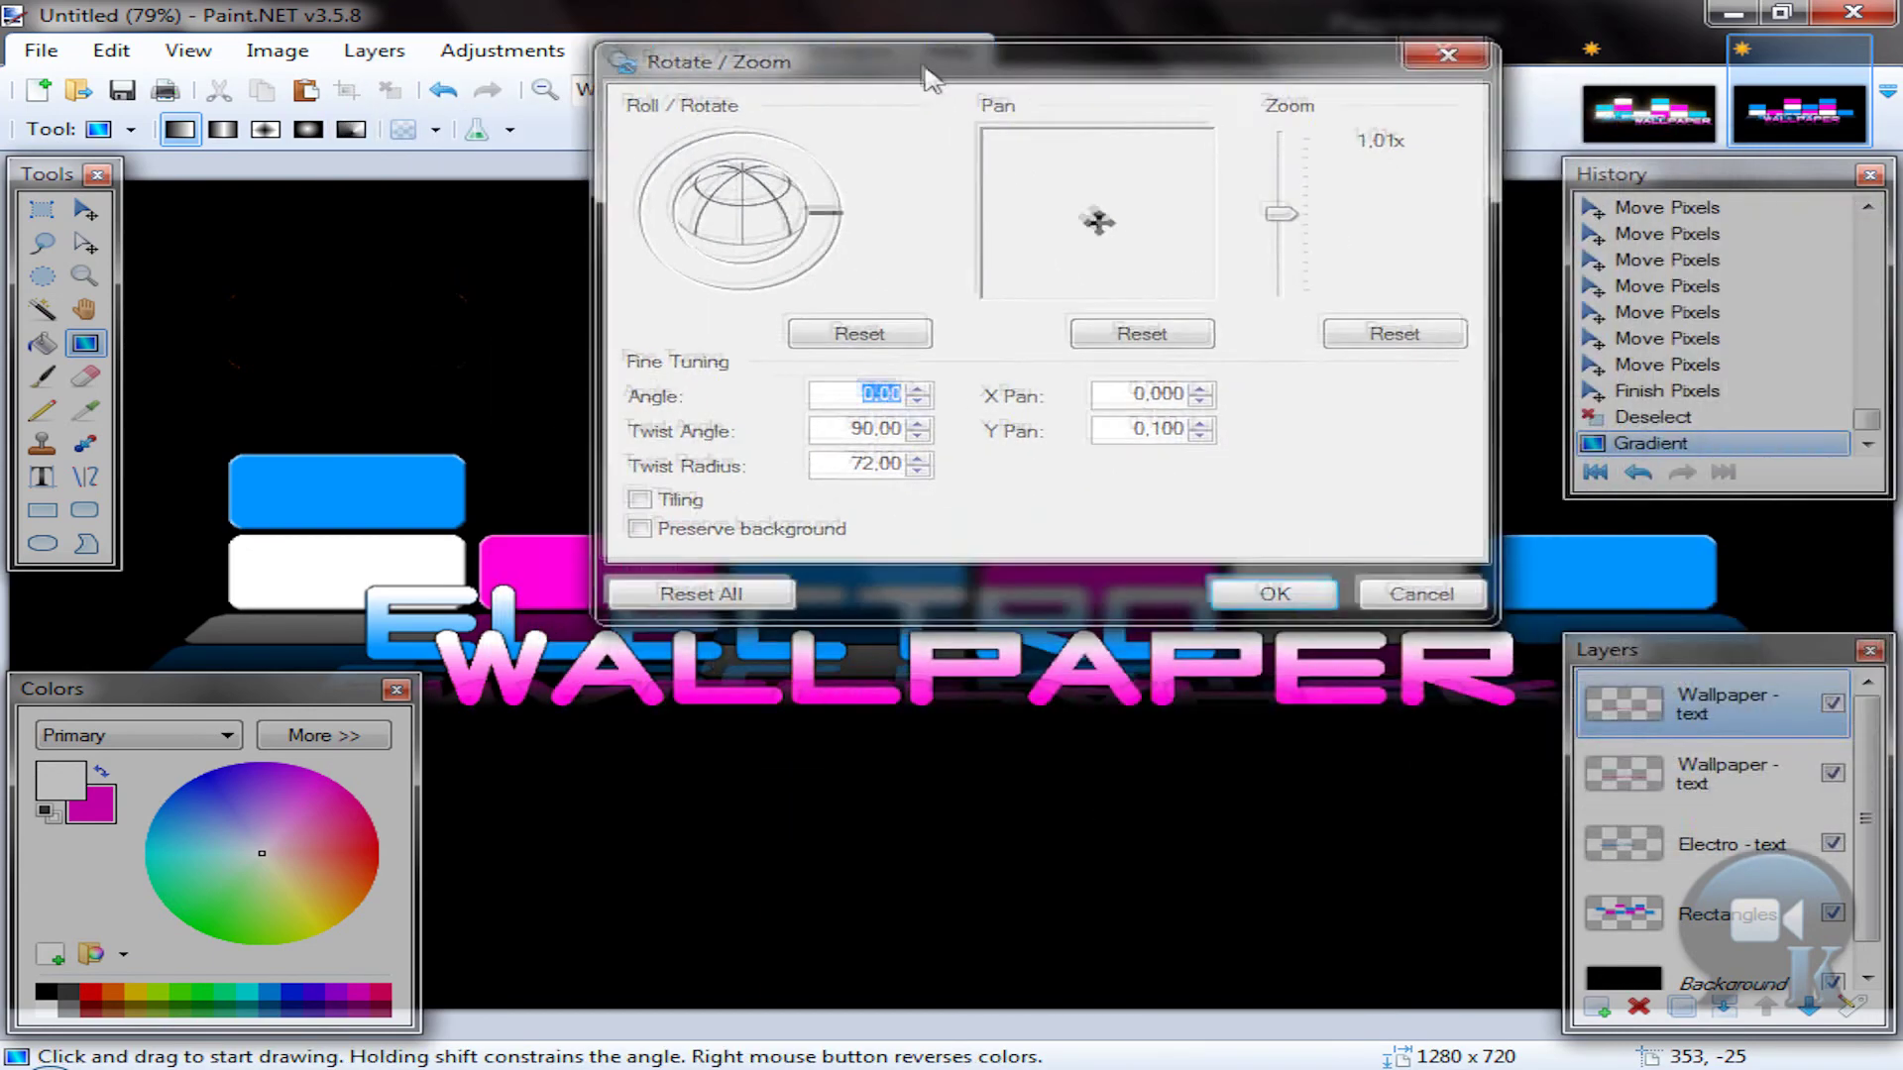
{"action": "left_click", "coordinate": [1110, 334]}
{"action": "left_click", "coordinate": [1169, 424]}
{"action": "left_click", "coordinate": [1170, 424]}
{"action": "left_click", "coordinate": [1170, 424]}
{"action": "left_click", "coordinate": [1169, 424]}
{"action": "left_click_drag", "start_coordinate": [1169, 424], "coordinate": [1169, 448]}
{"action": "type", "text": "2"}
{"action": "key", "text": "BackSpace"}
{"action": "type", "text": "1"}
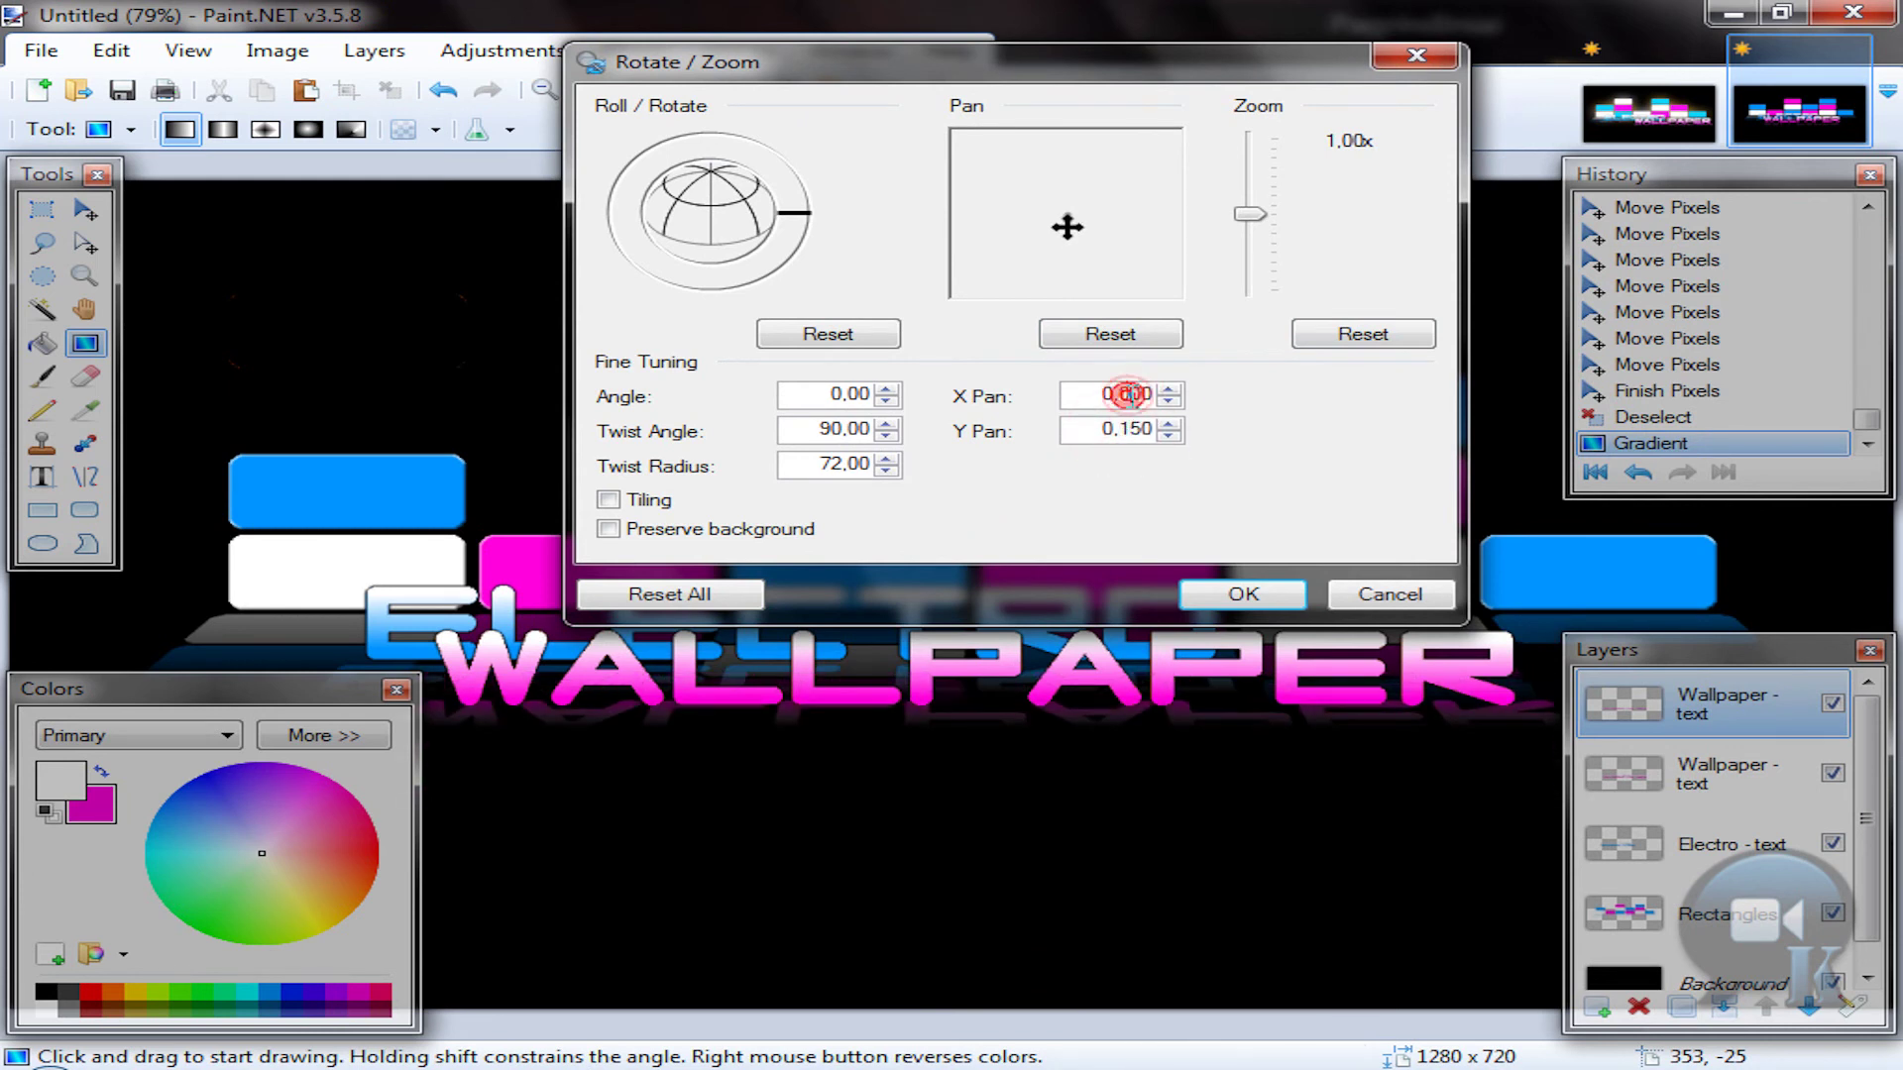
Step: Settle on vertical pan 0.170 with zoom at 1.00x and apply the tilt
{"action": "left_click", "coordinate": [1170, 424]}
{"action": "left_click", "coordinate": [1170, 424]}
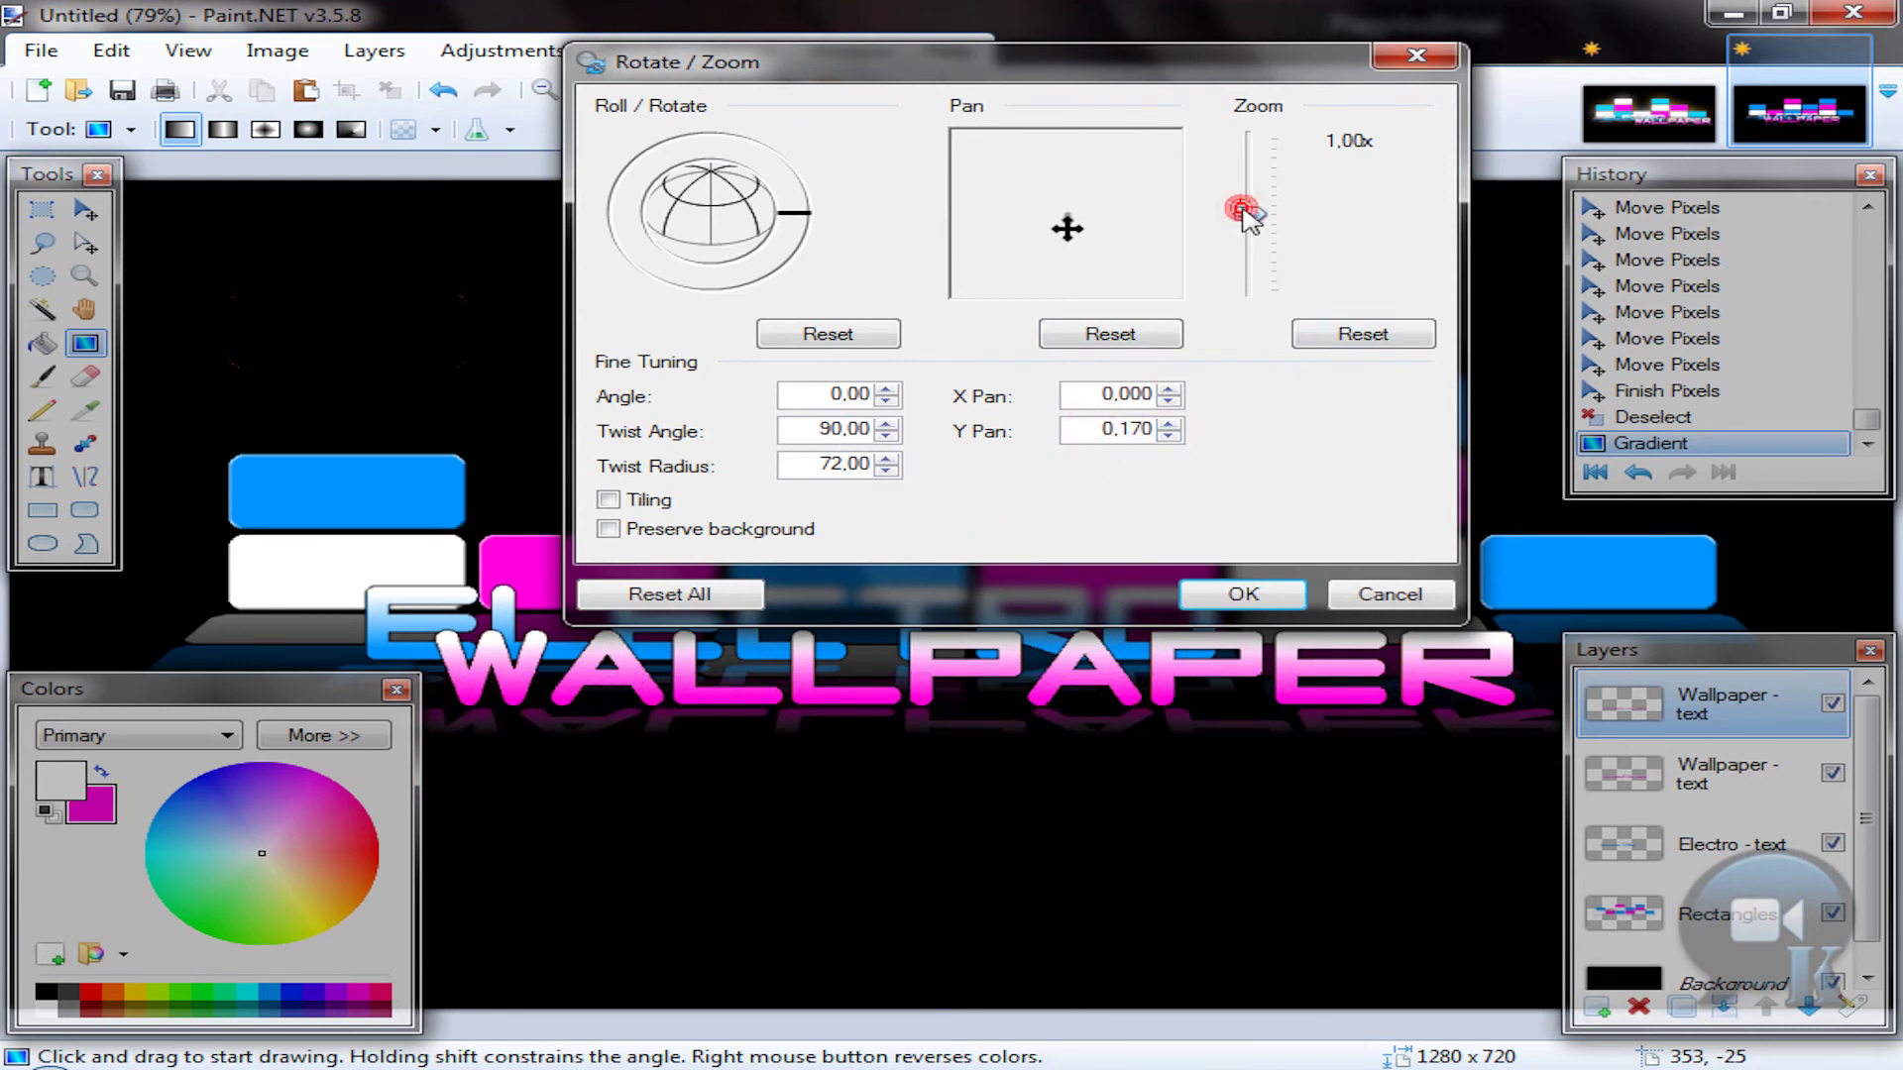
{"action": "left_click_drag", "start_coordinate": [1244, 213], "coordinate": [1244, 194]}
{"action": "left_click", "coordinate": [1169, 424]}
{"action": "left_click", "coordinate": [1251, 214]}
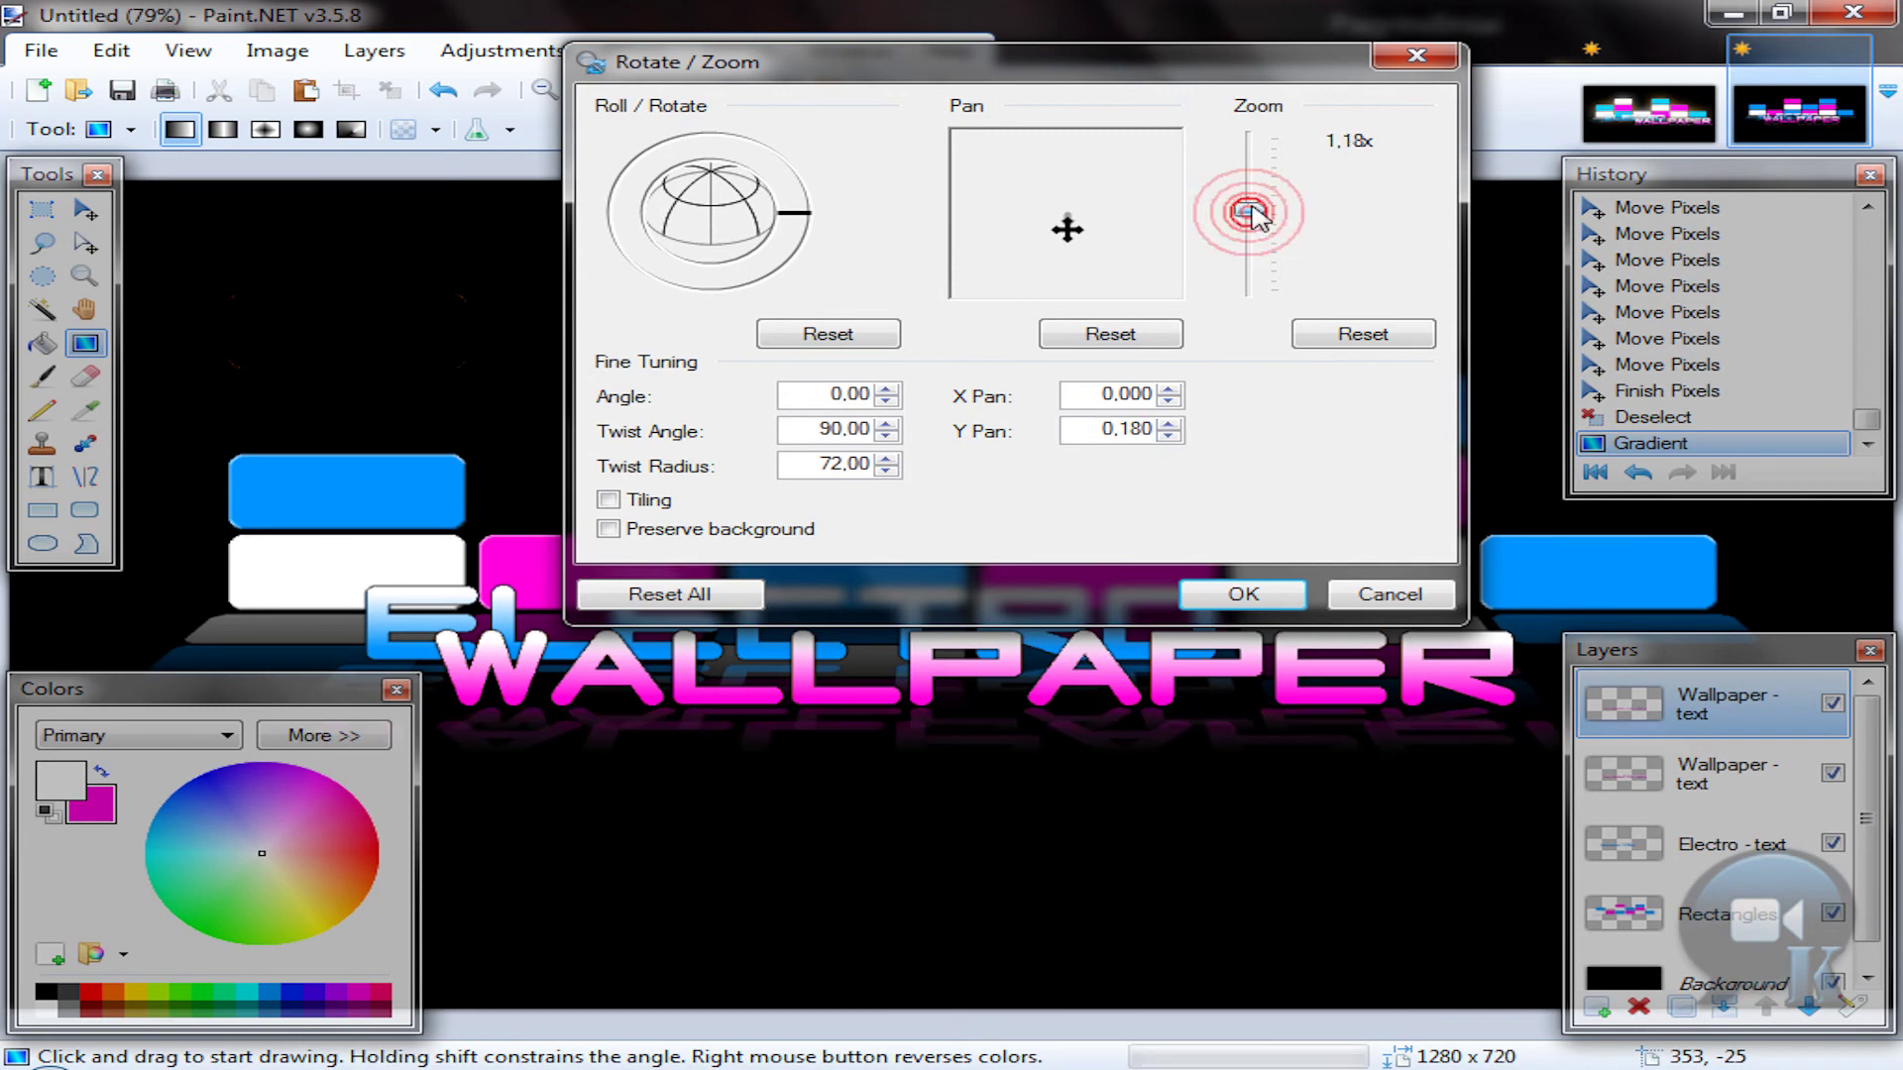
{"action": "left_click", "coordinate": [1363, 333]}
{"action": "left_click", "coordinate": [1170, 436]}
{"action": "left_click", "coordinate": [1169, 436]}
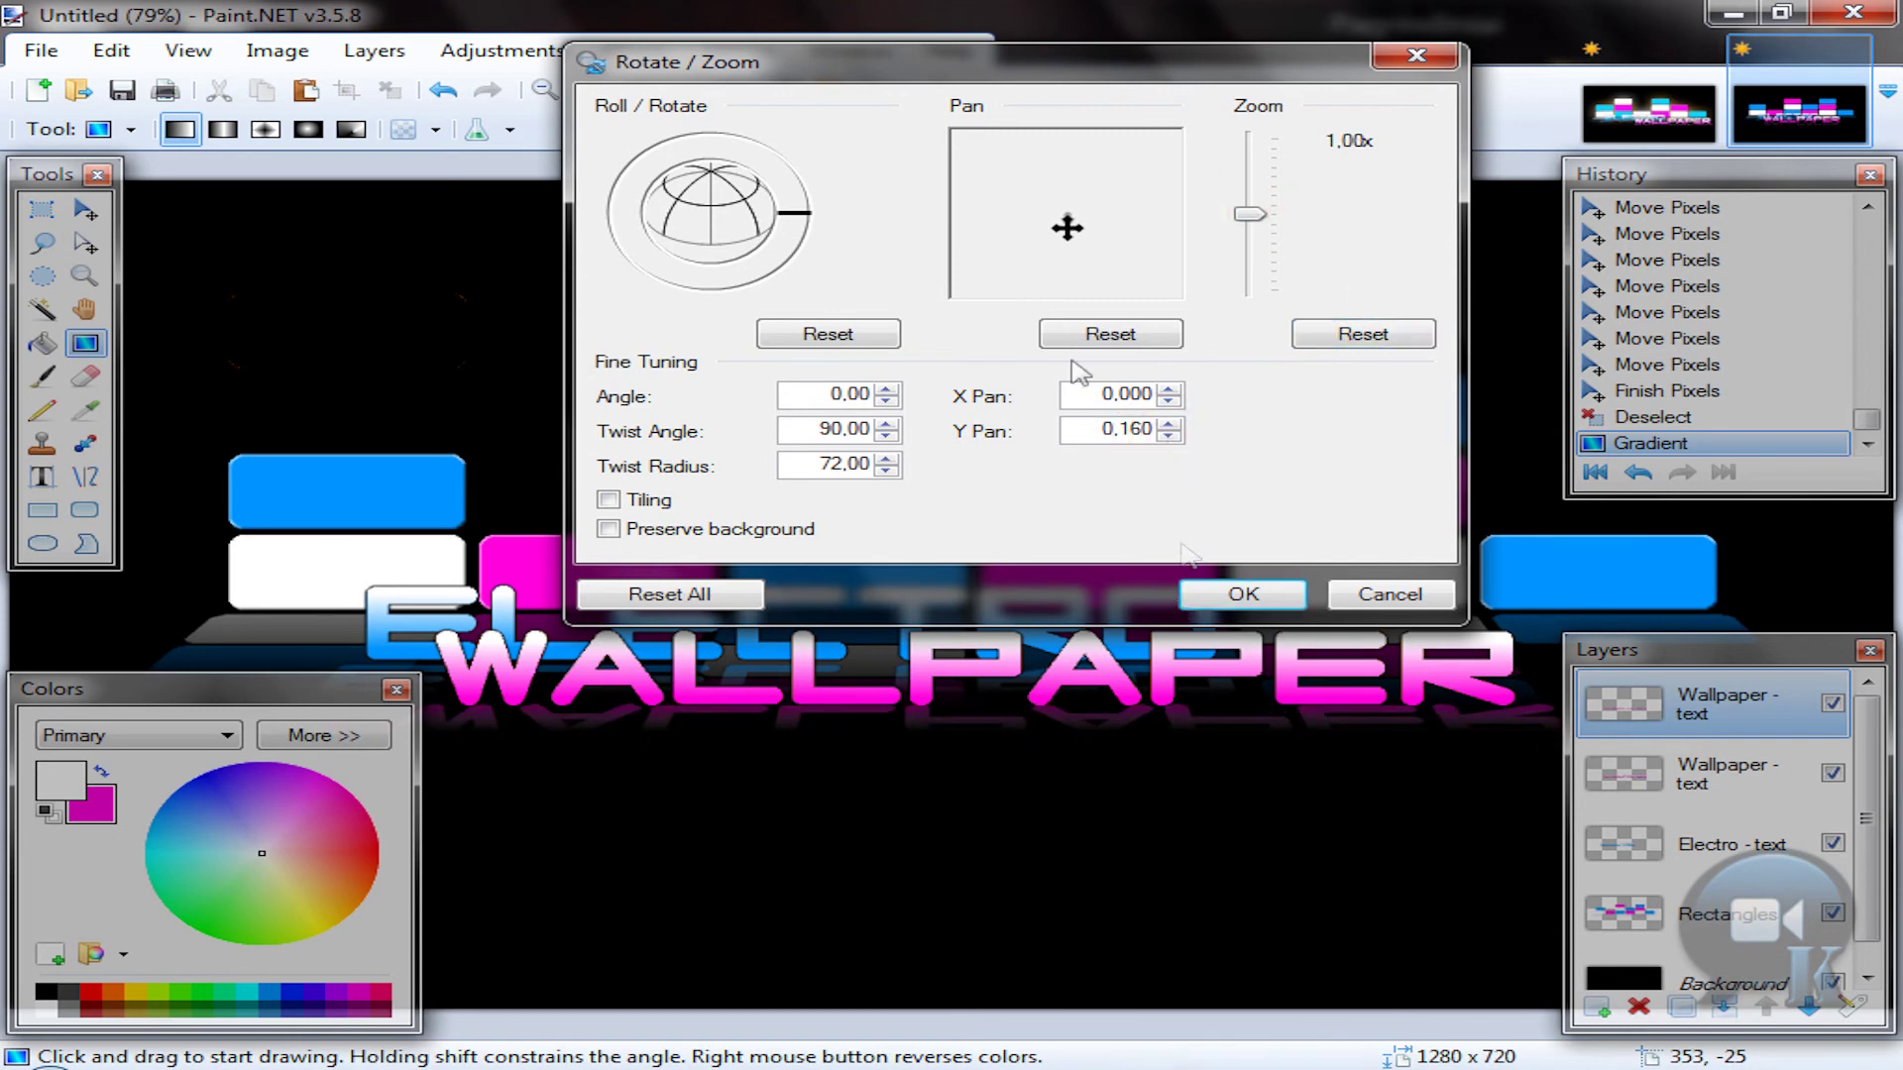
{"action": "left_click", "coordinate": [1169, 424]}
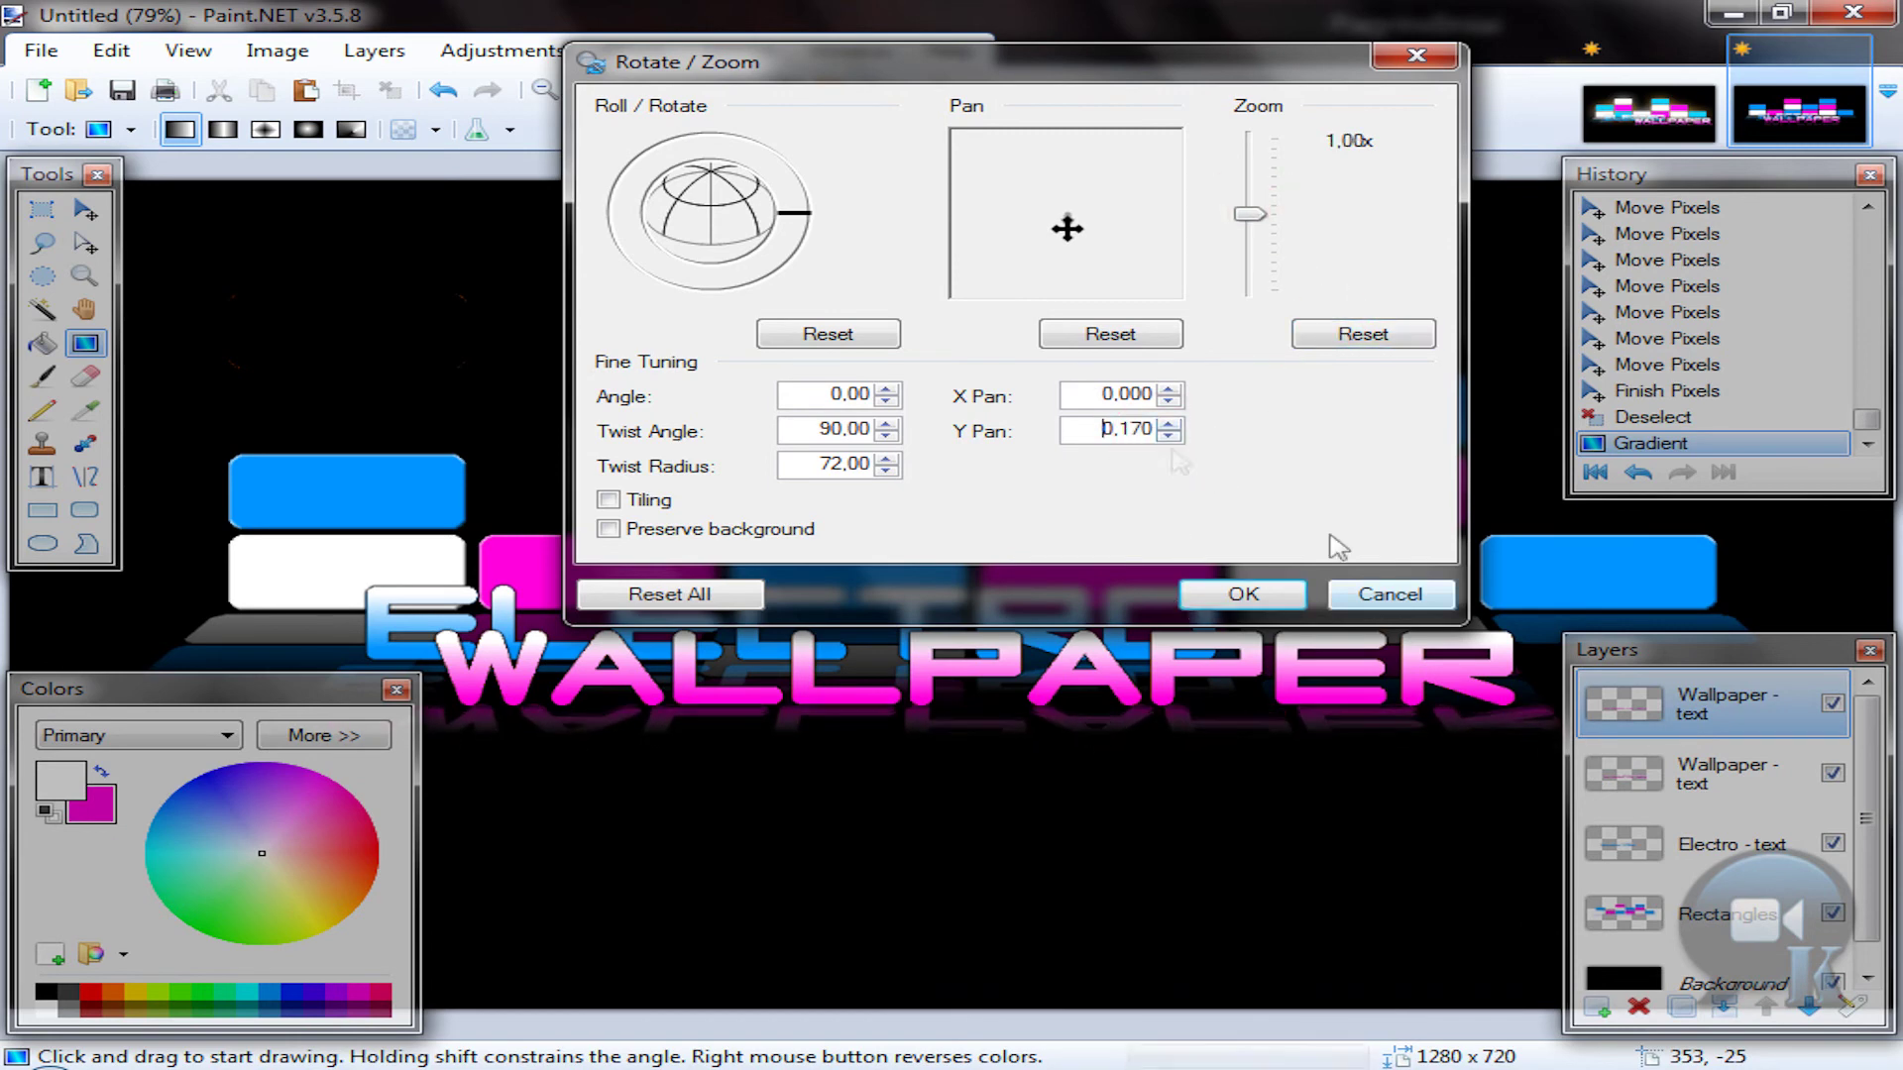
{"action": "left_click", "coordinate": [1245, 595]}
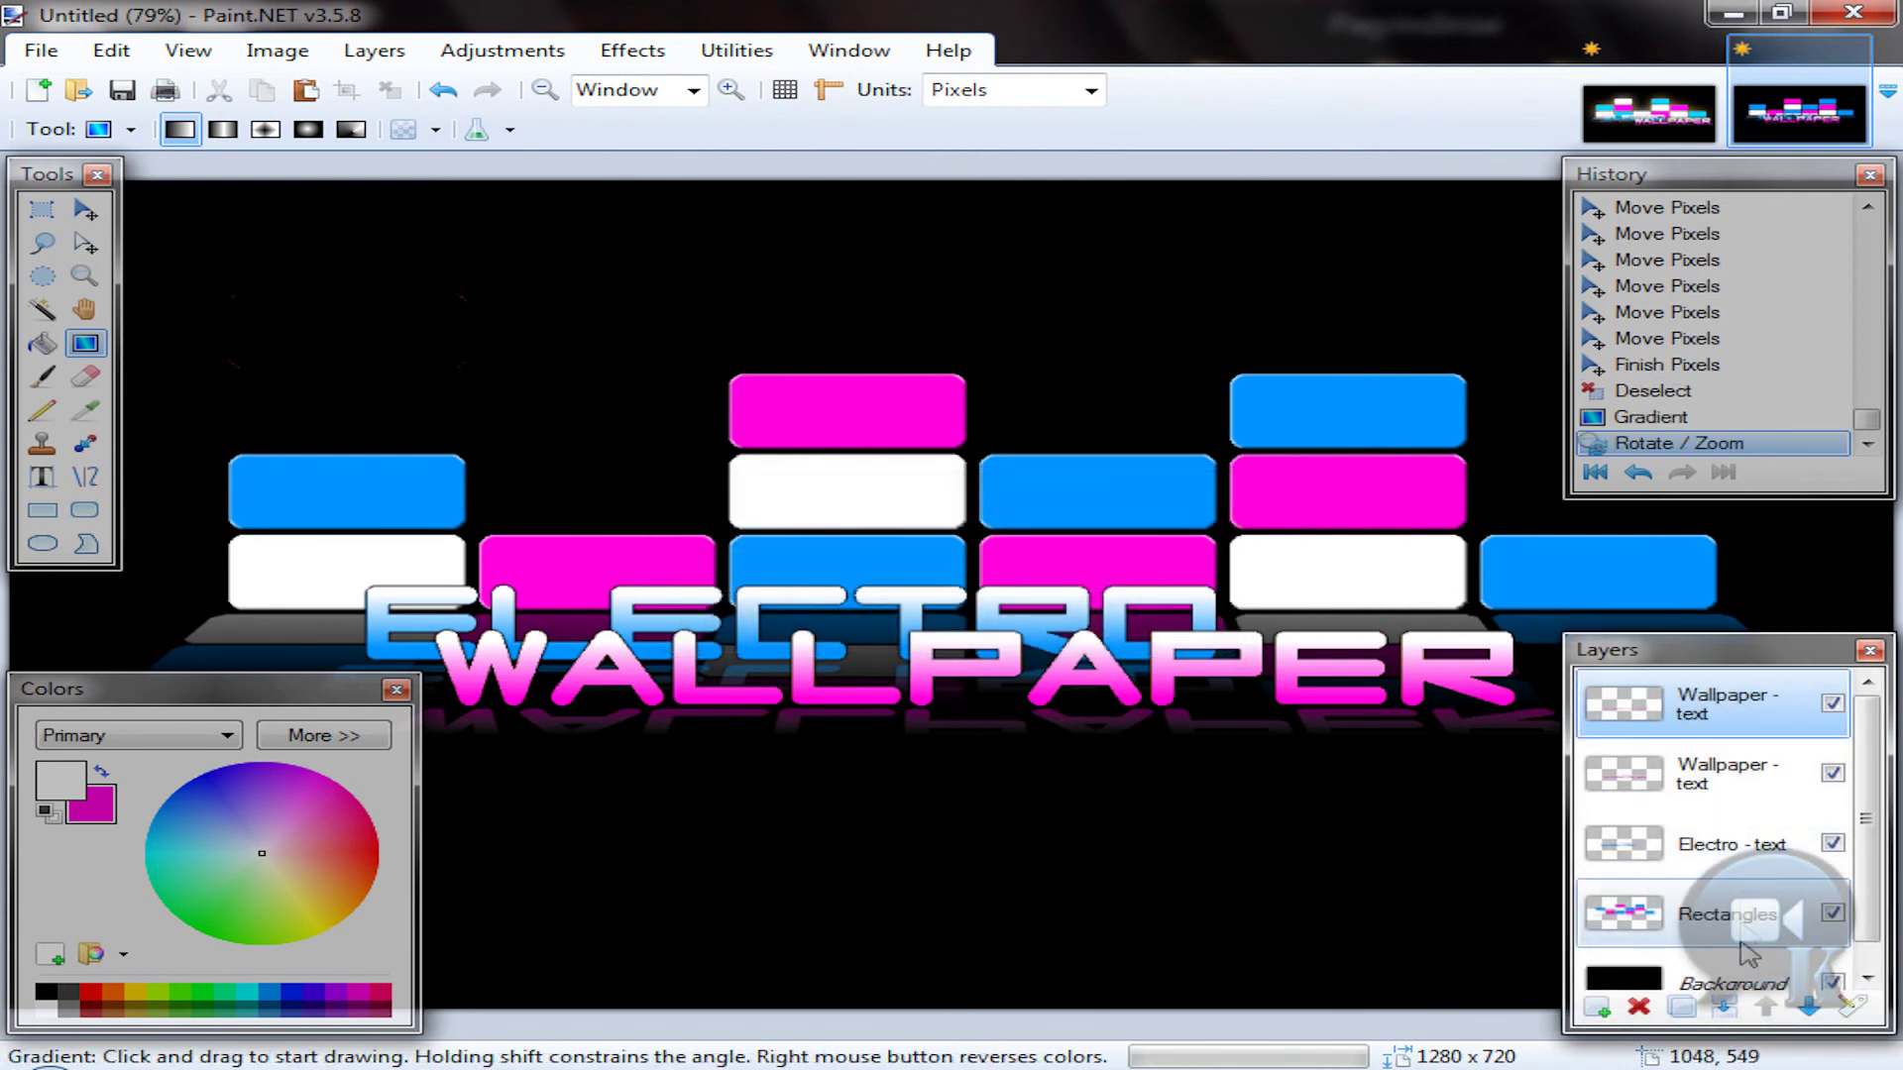
{"action": "left_click", "coordinate": [1724, 1005]}
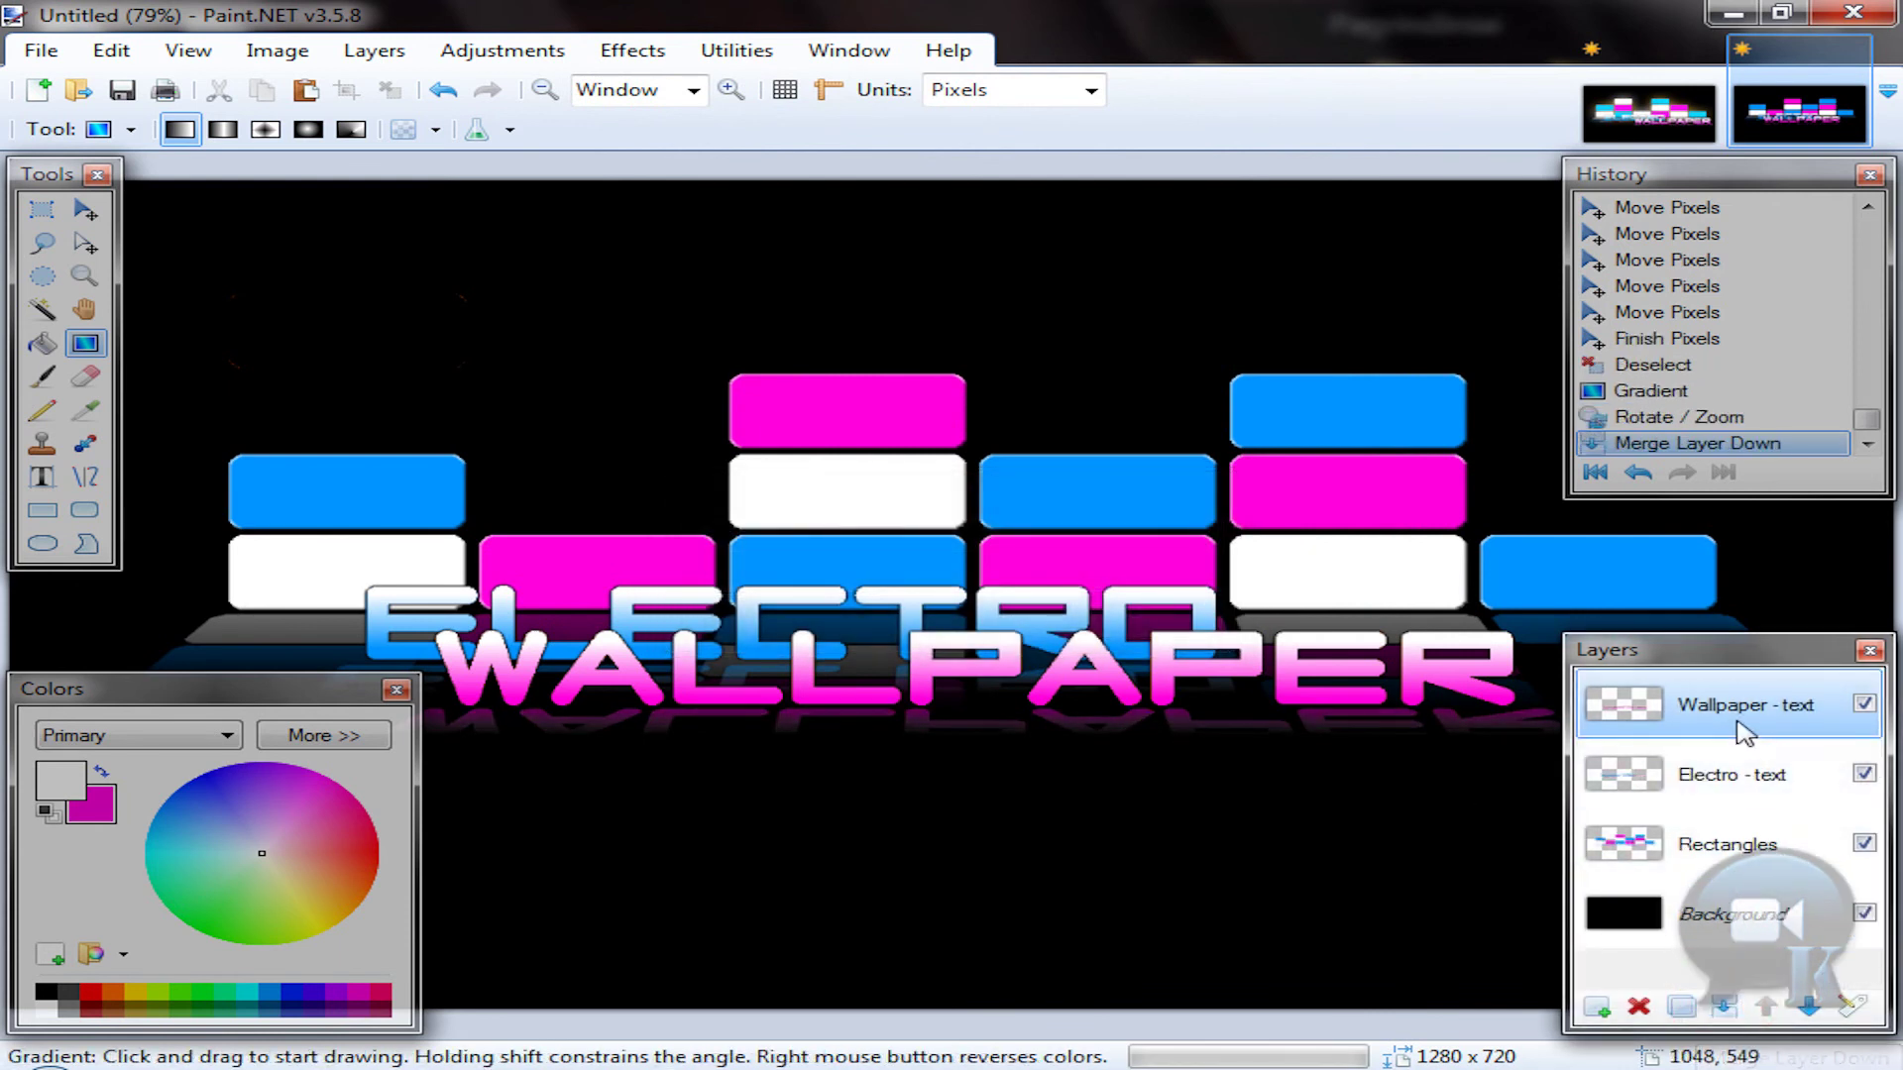
{"action": "left_click", "coordinate": [85, 209]}
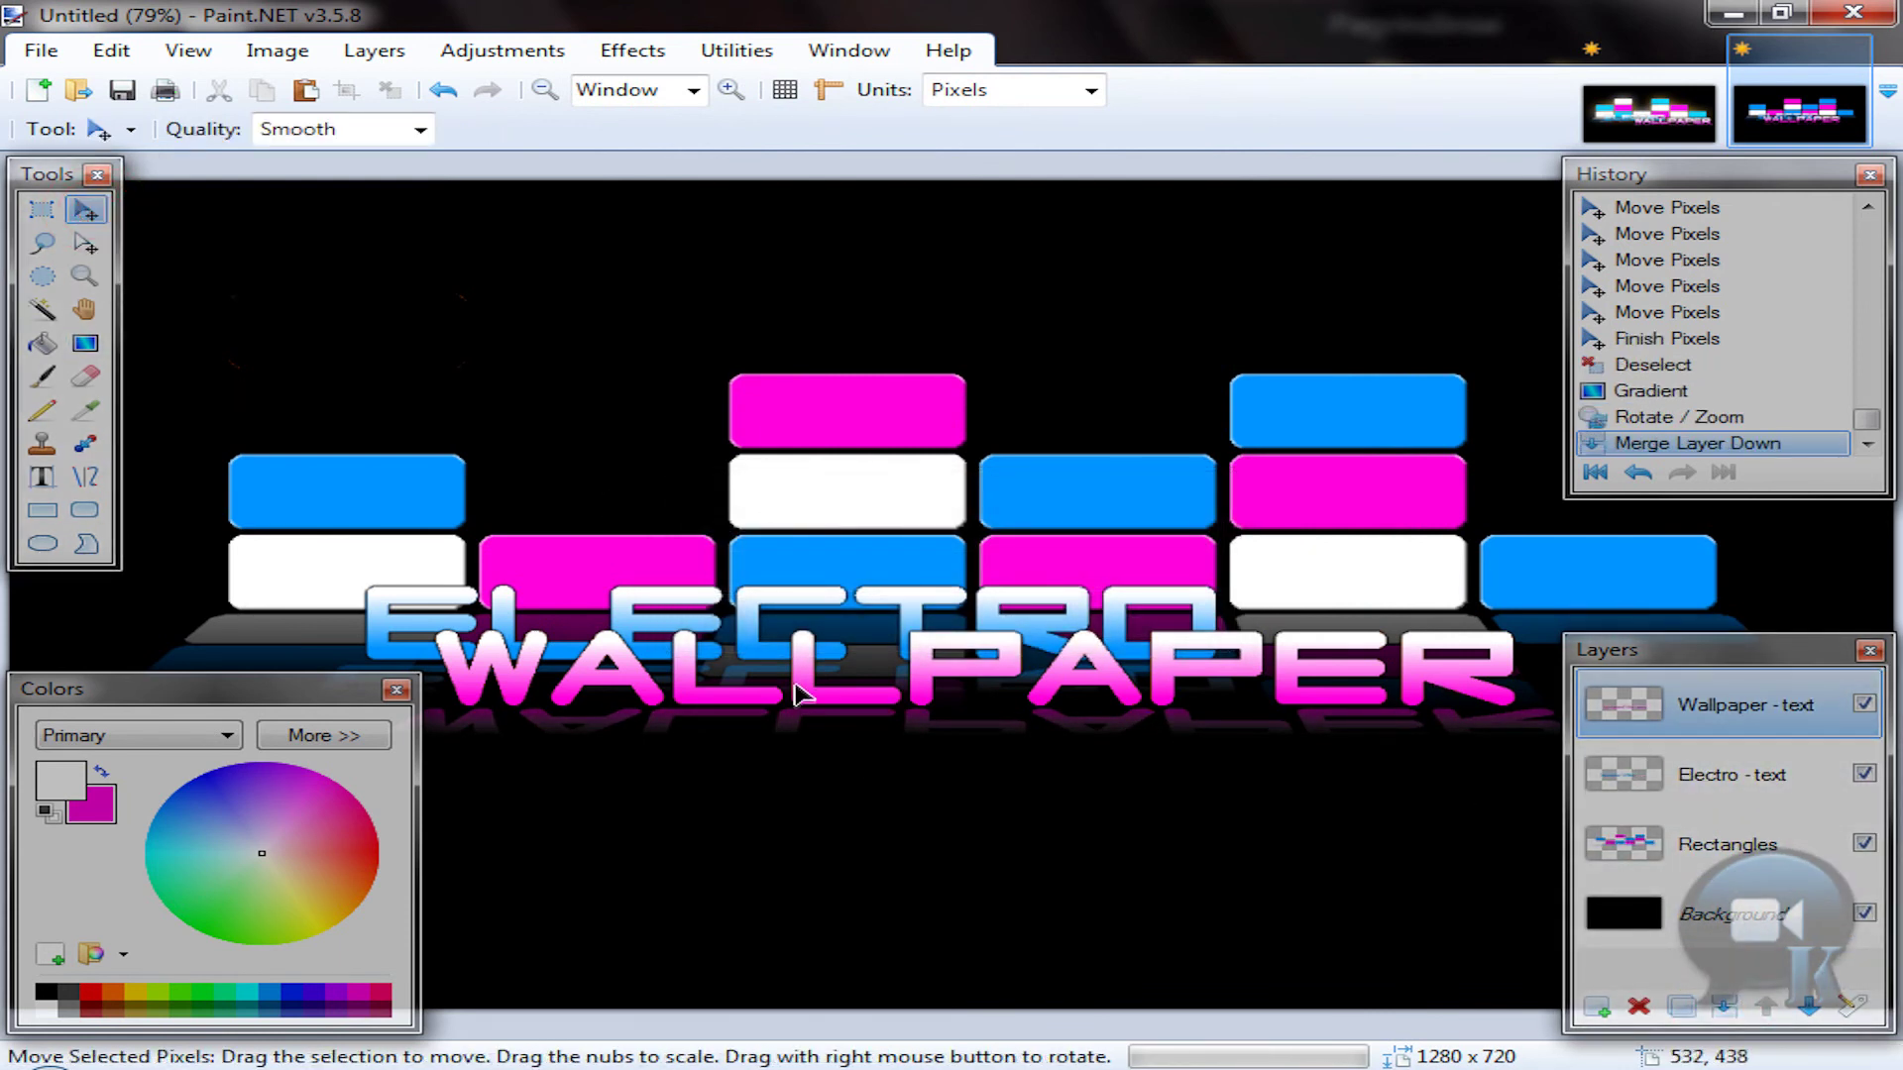
{"action": "key", "text": "ctrl+a"}
{"action": "left_click_drag", "start_coordinate": [798, 699], "coordinate": [1126, 709]}
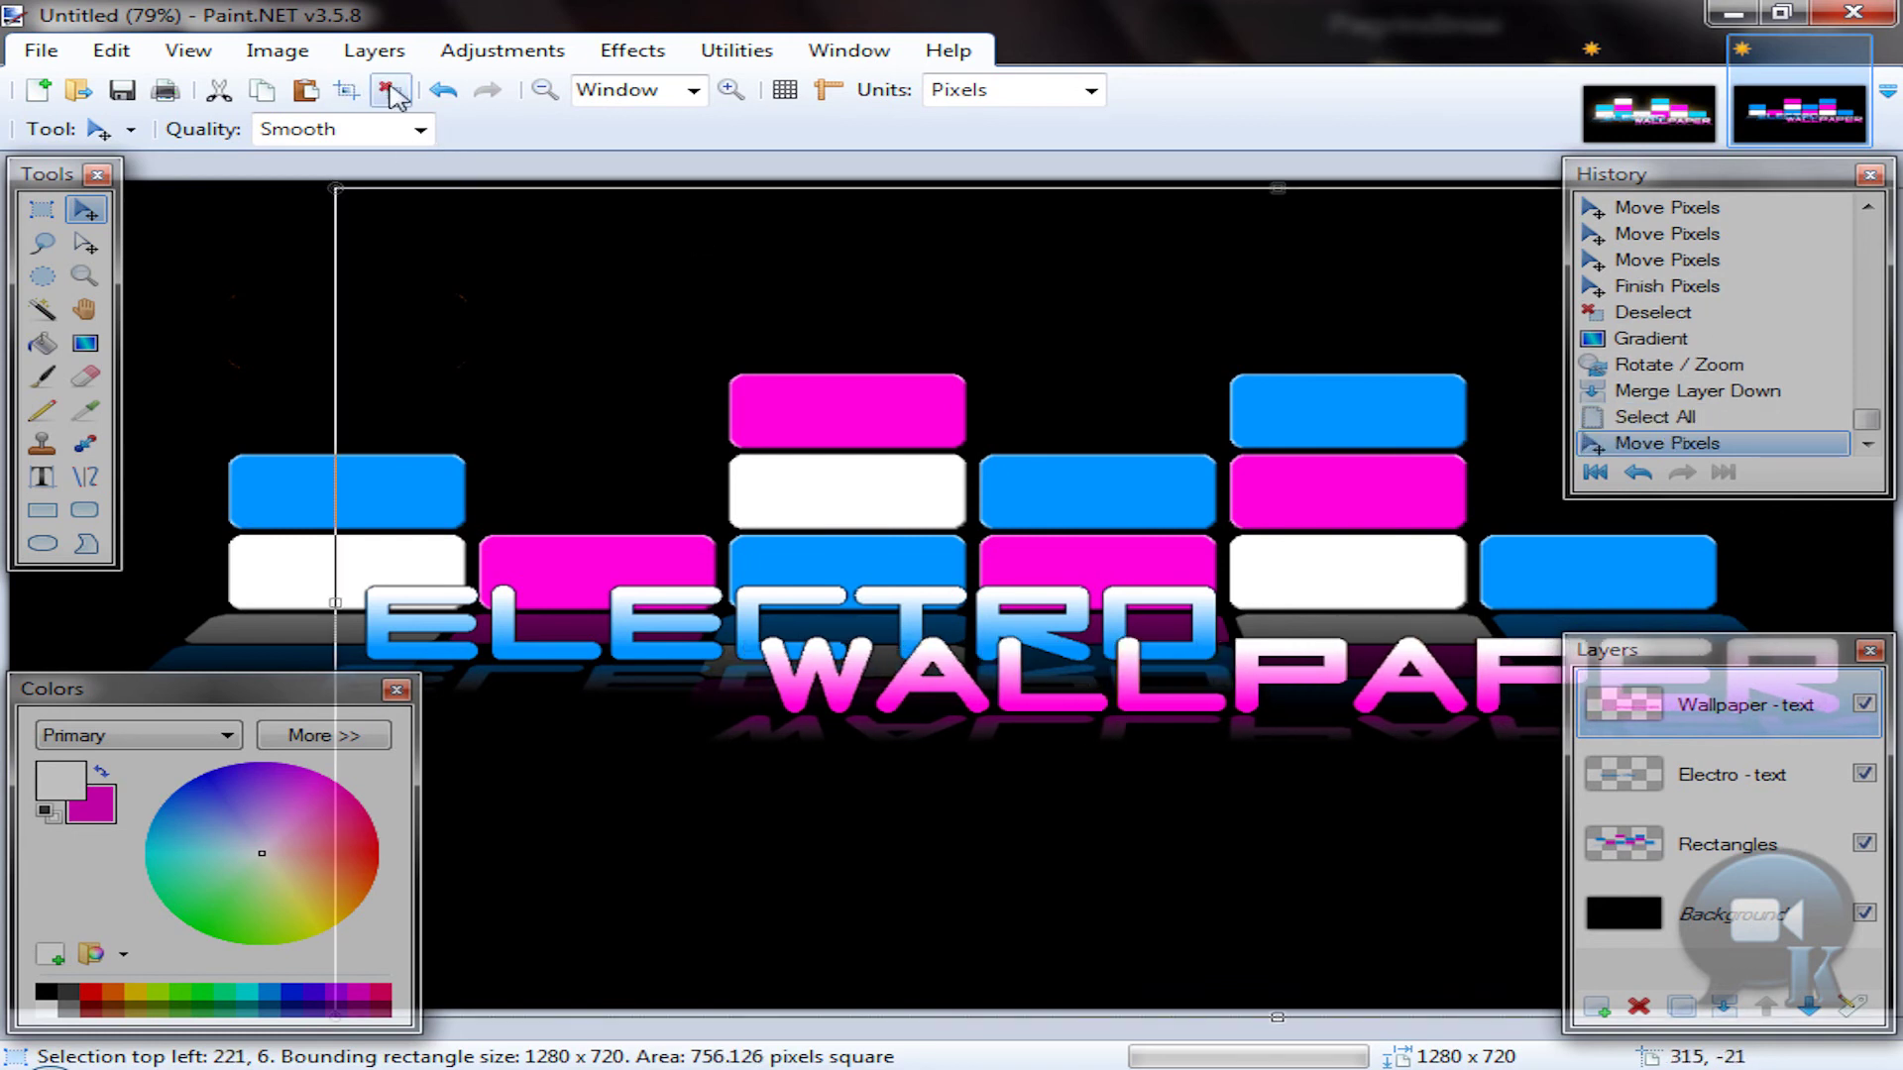
{"action": "left_click", "coordinate": [391, 92]}
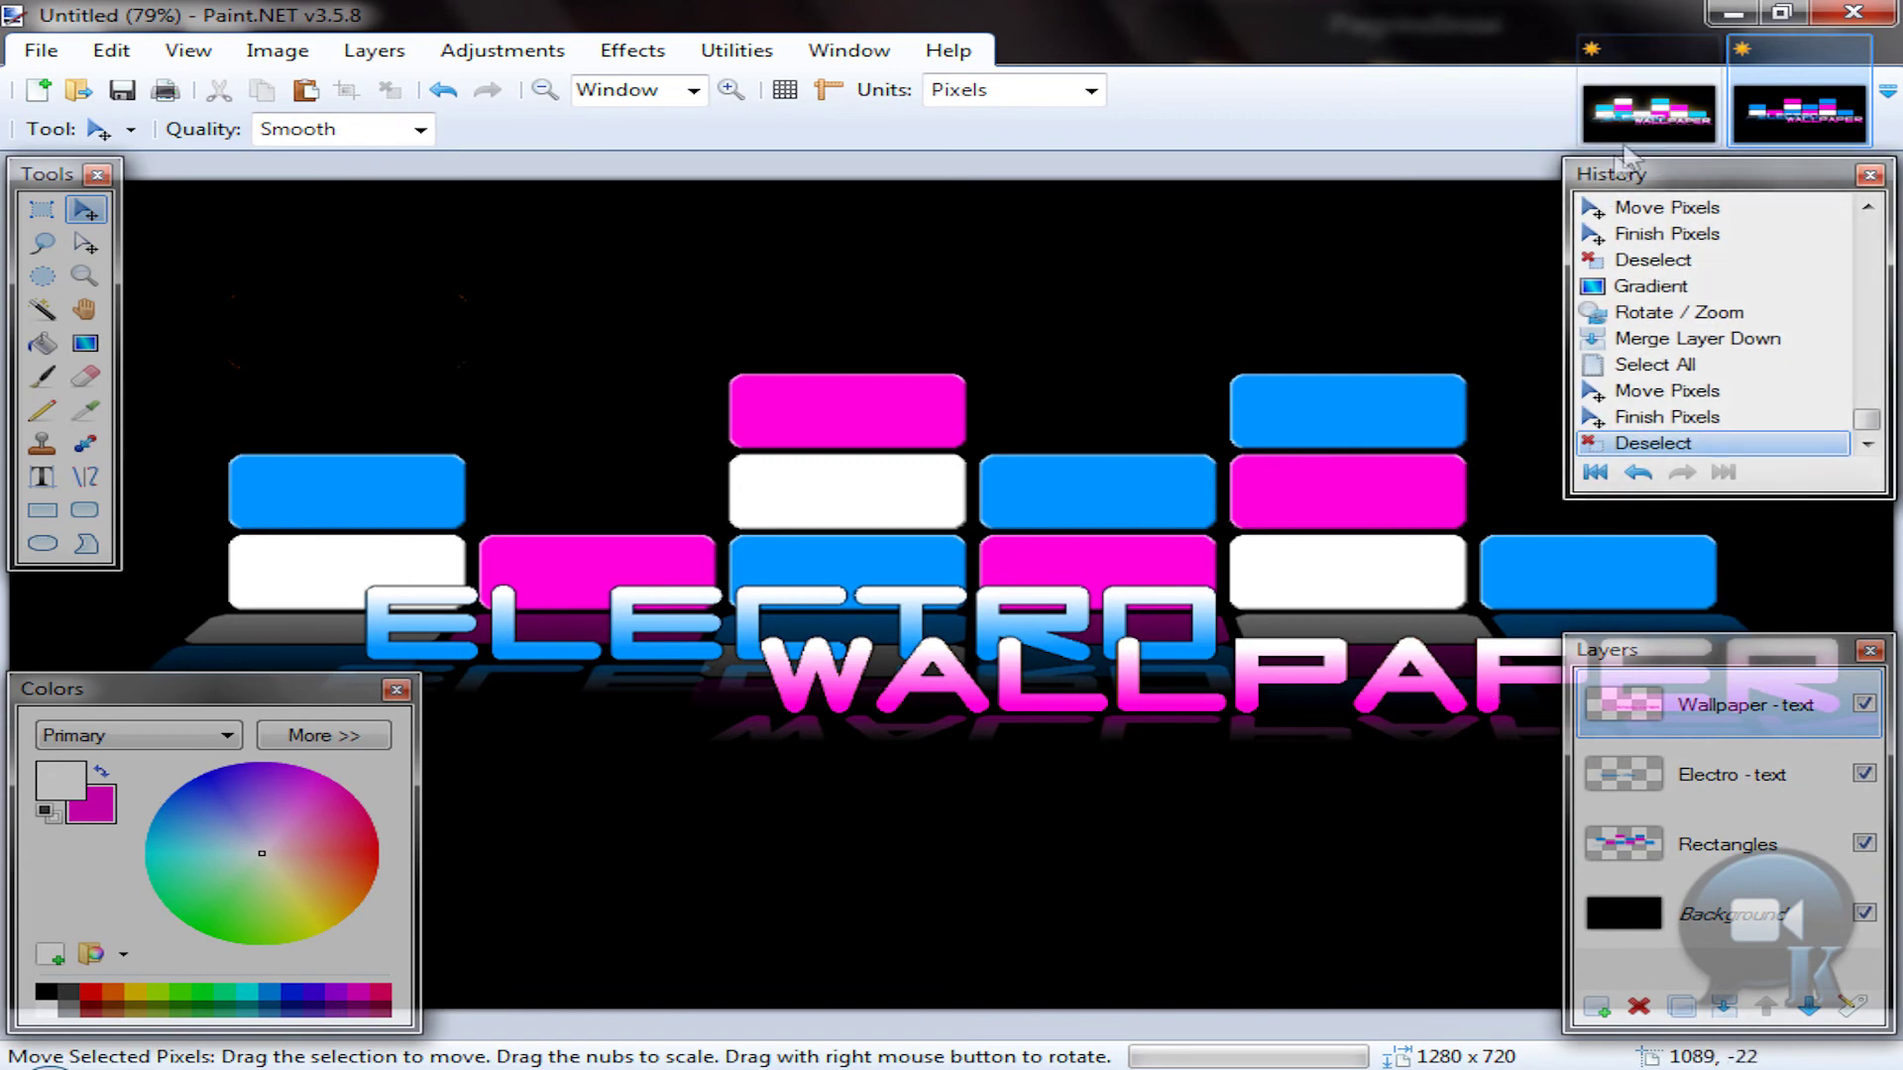
{"action": "left_click", "coordinate": [1648, 112]}
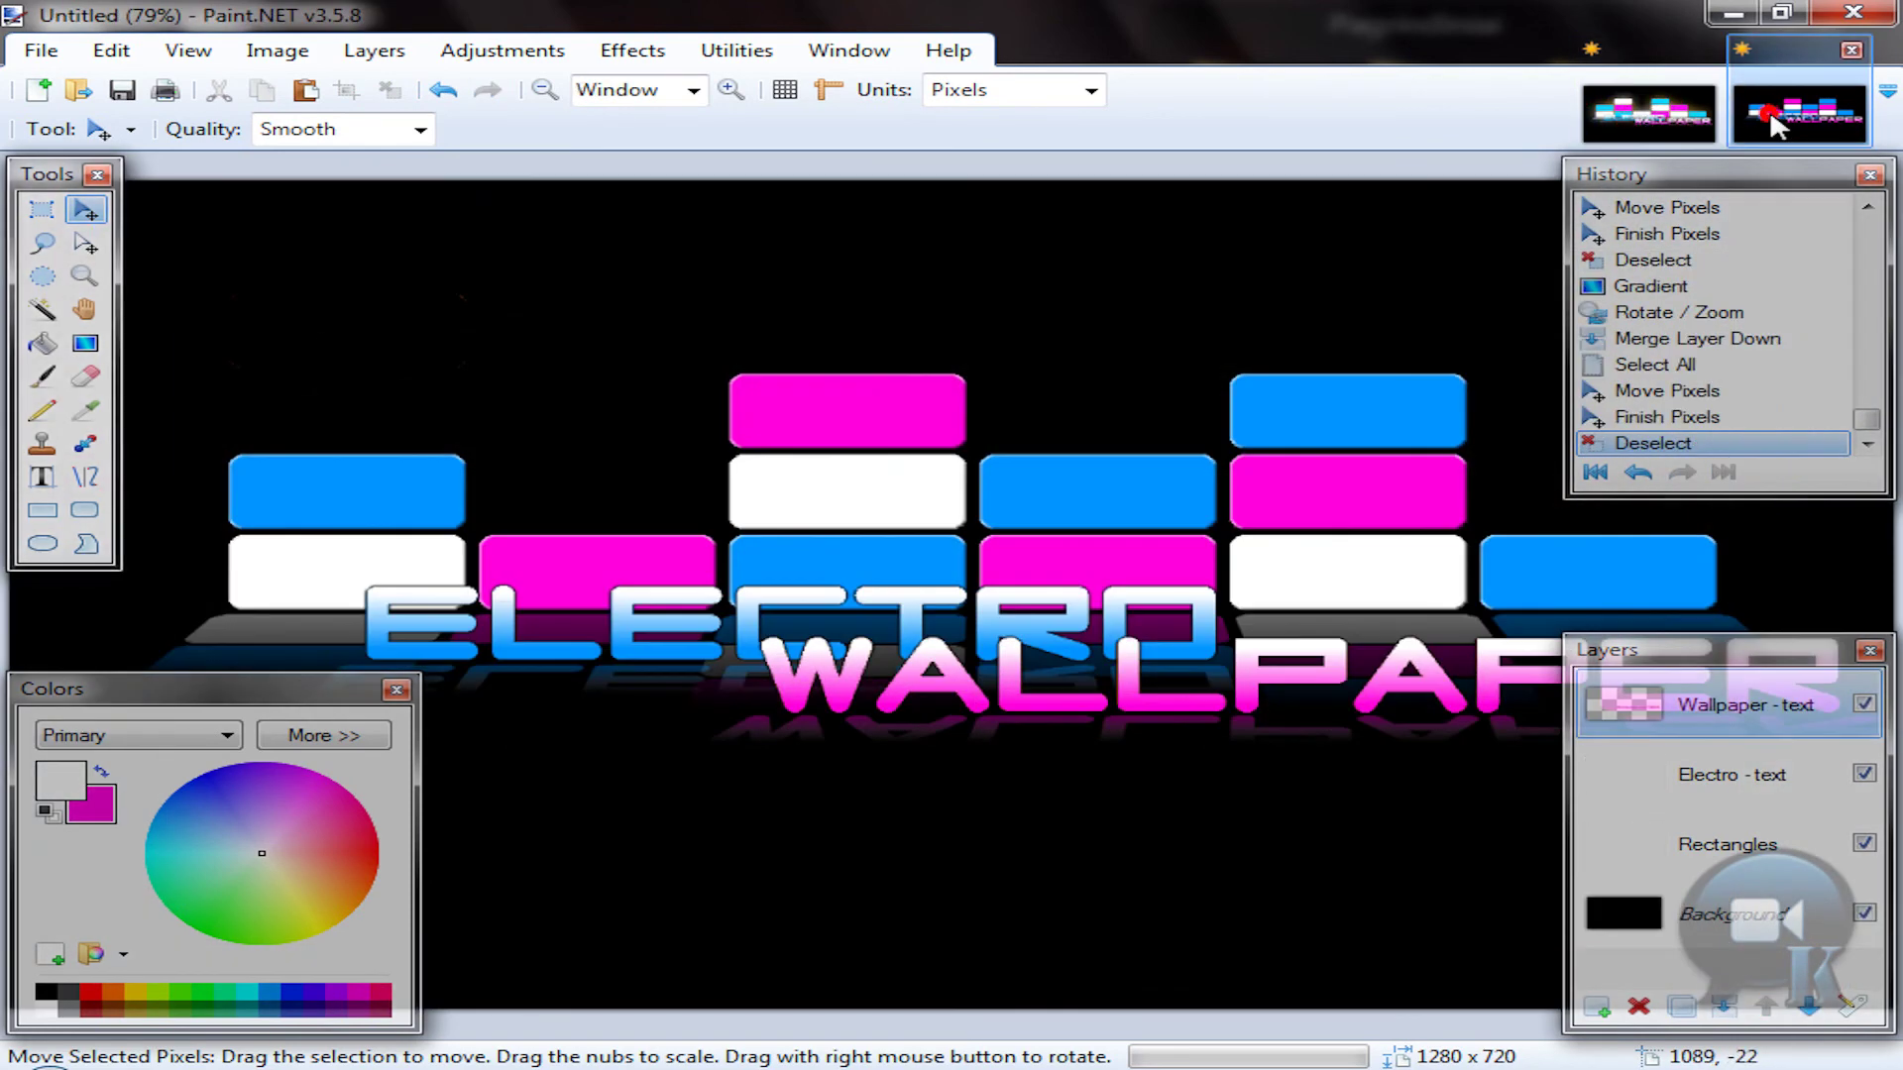
{"action": "left_click", "coordinate": [1769, 109]}
{"action": "left_click", "coordinate": [1673, 114]}
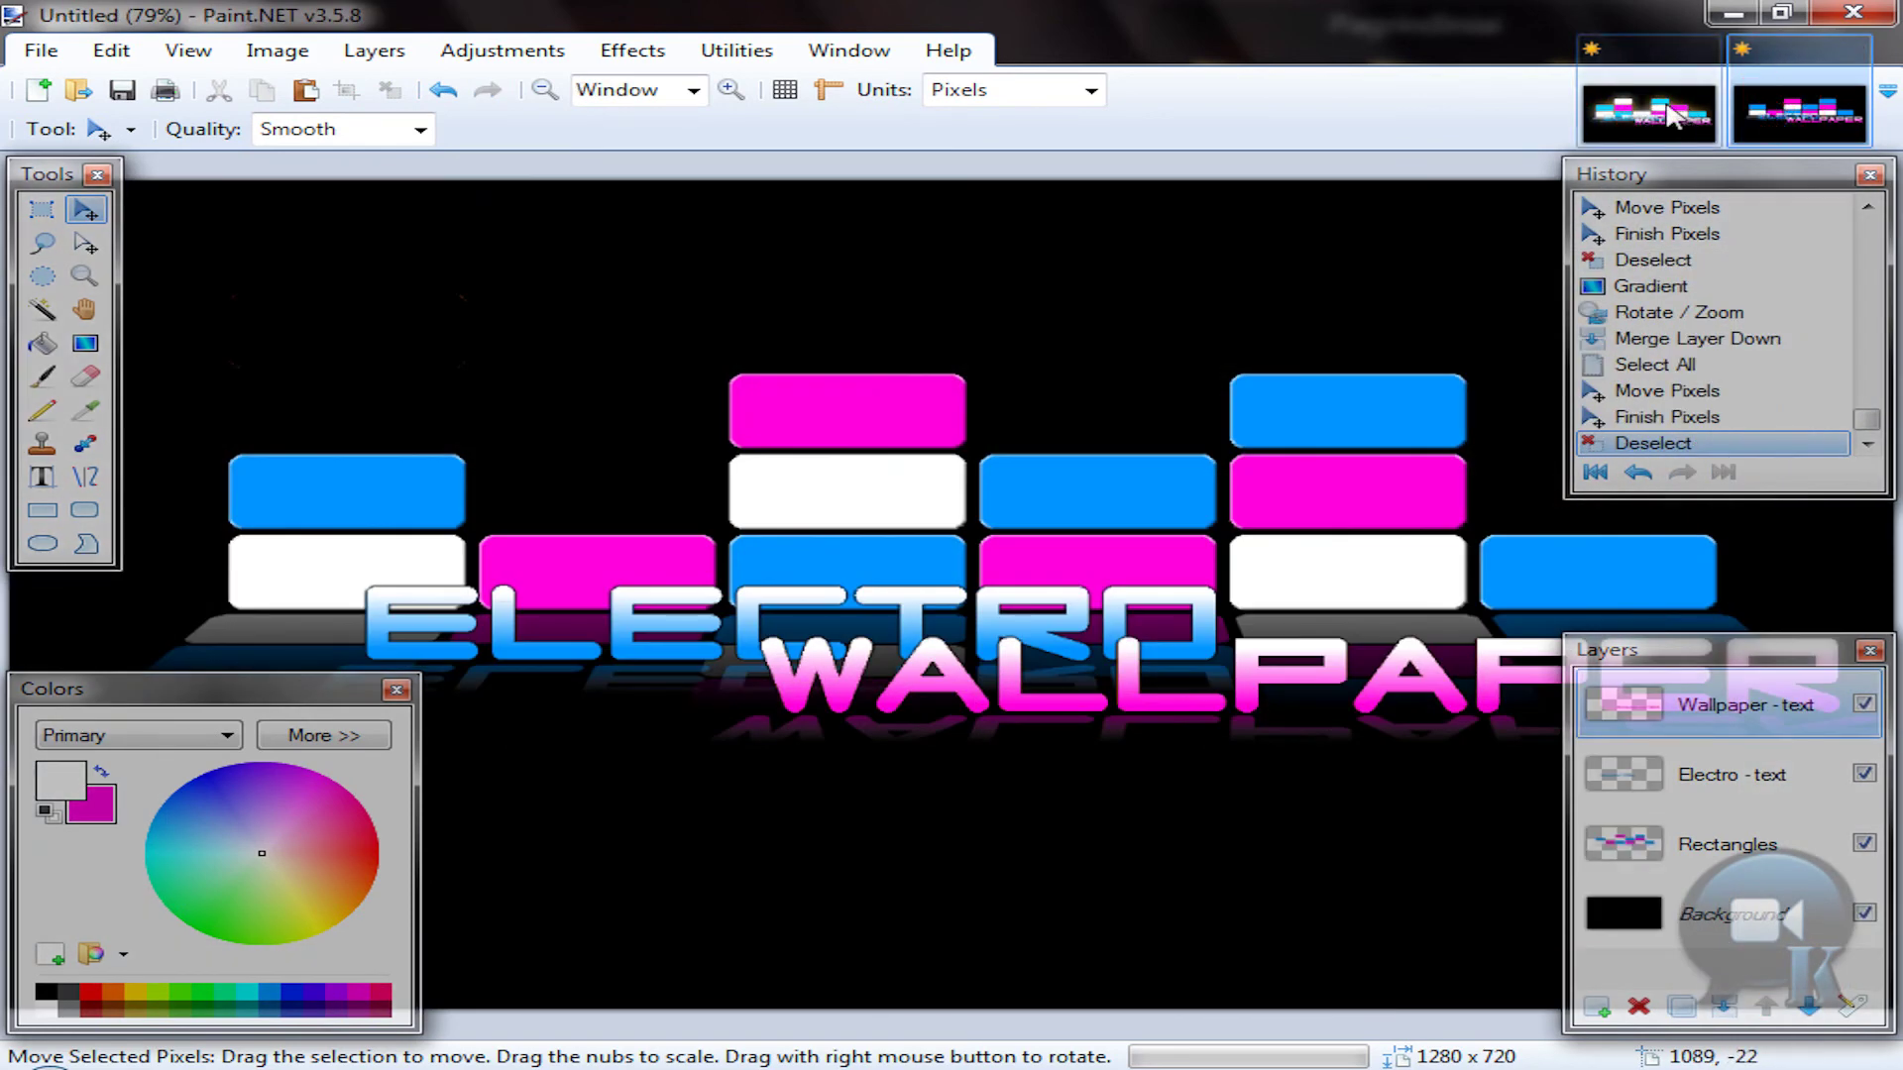
{"action": "left_click", "coordinate": [1778, 111]}
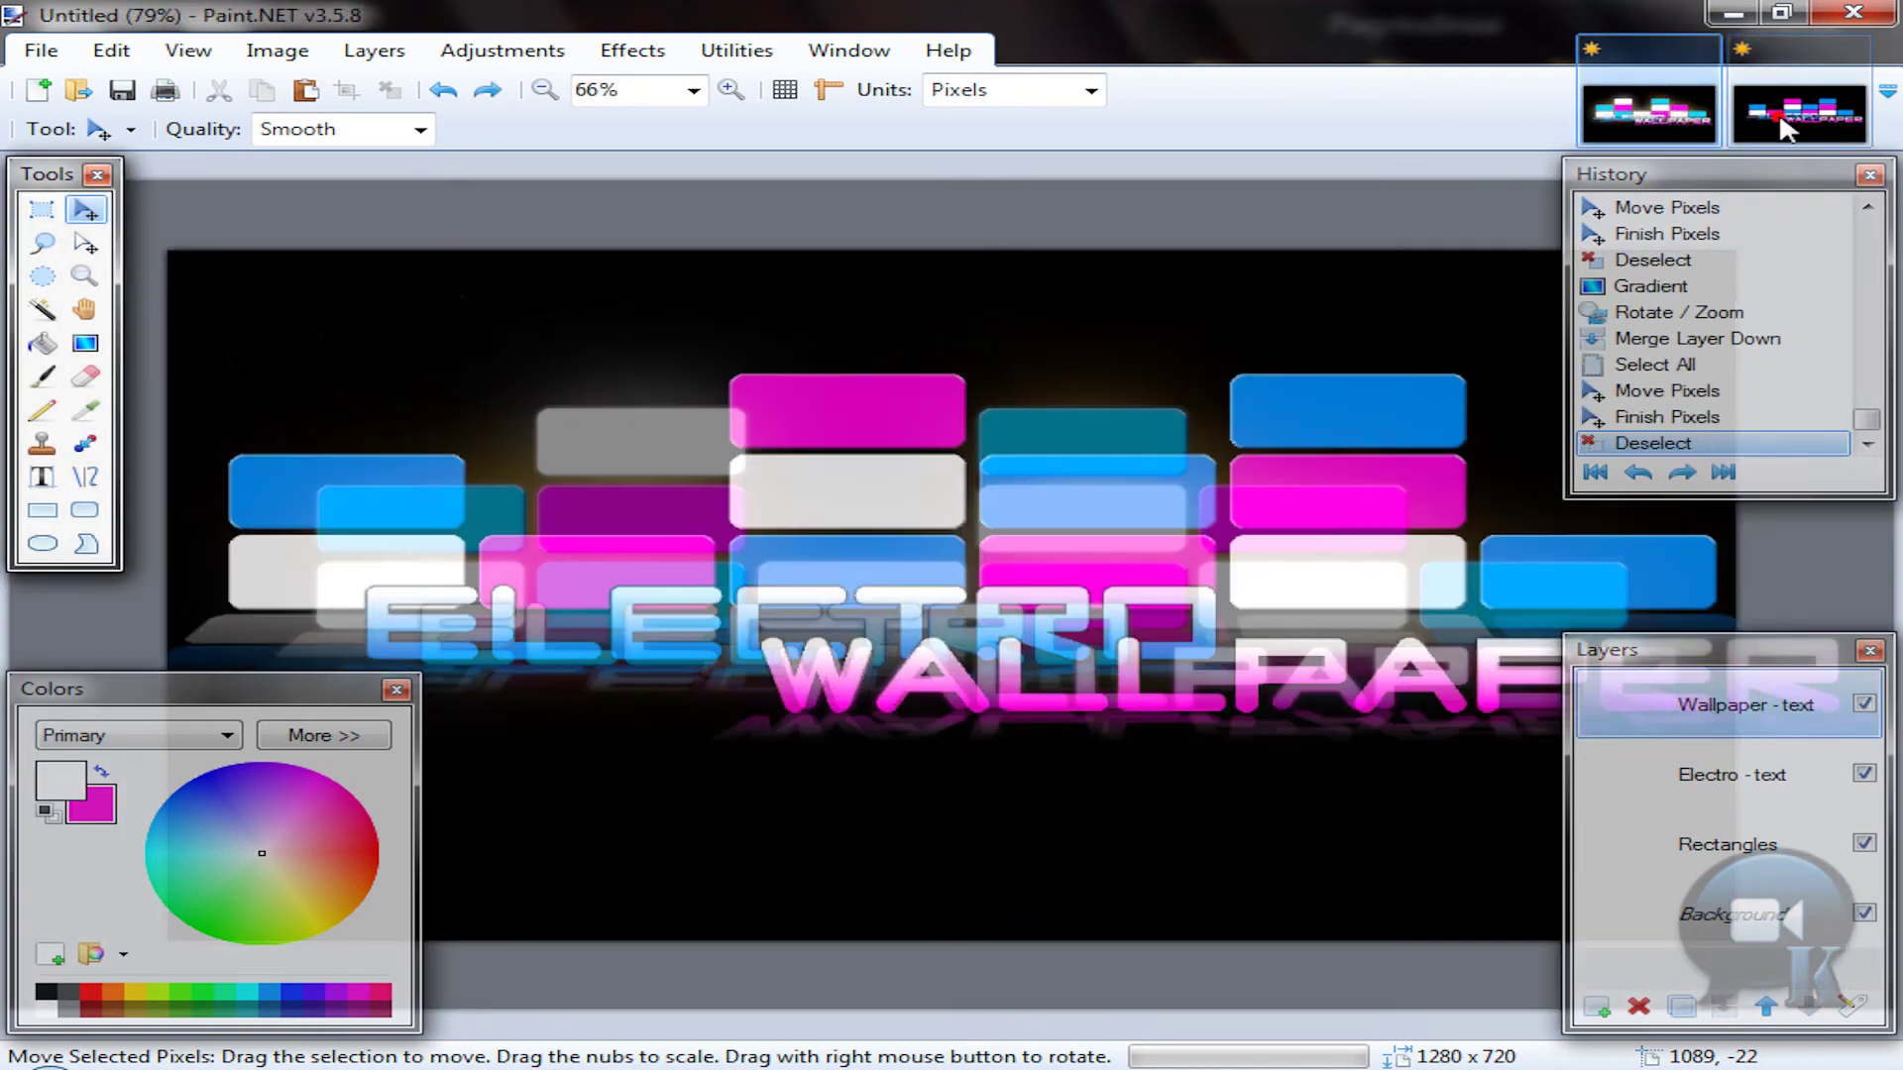
{"action": "left_click", "coordinate": [1671, 114]}
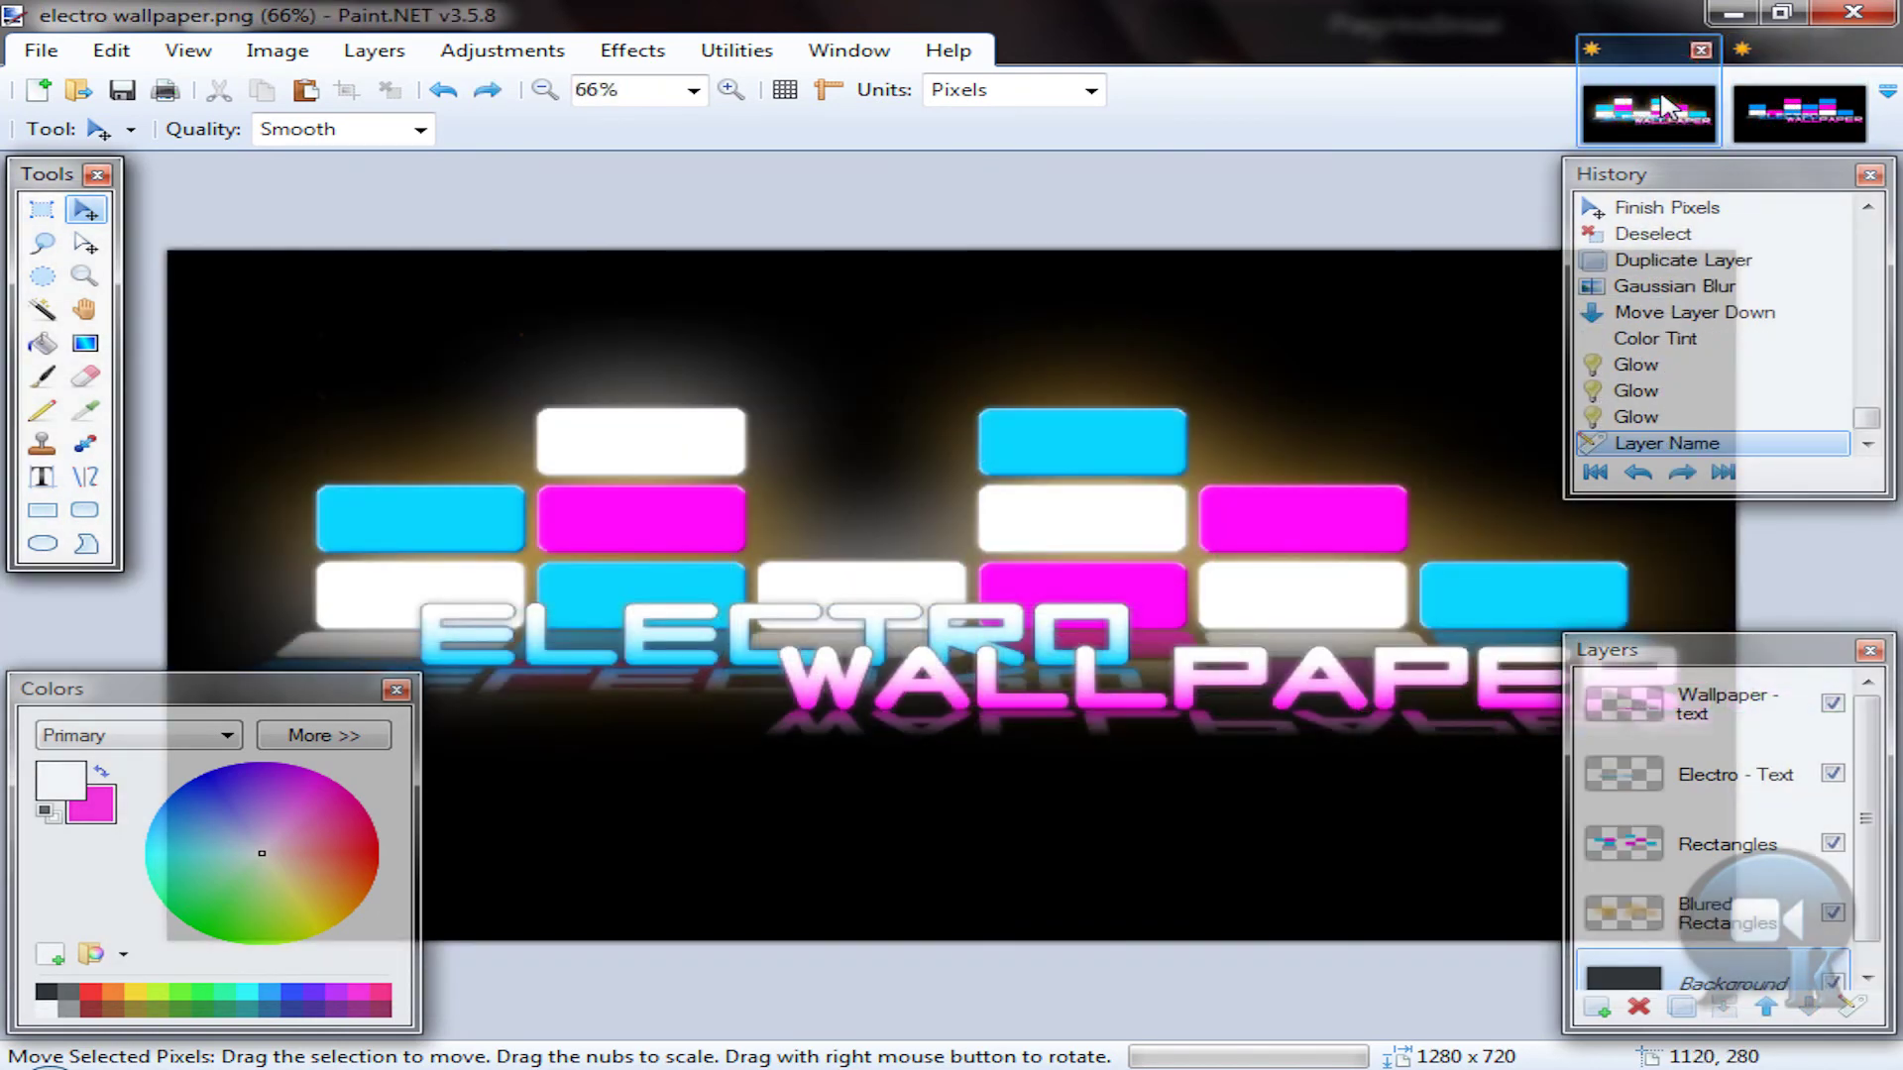
{"action": "left_click", "coordinate": [1798, 114]}
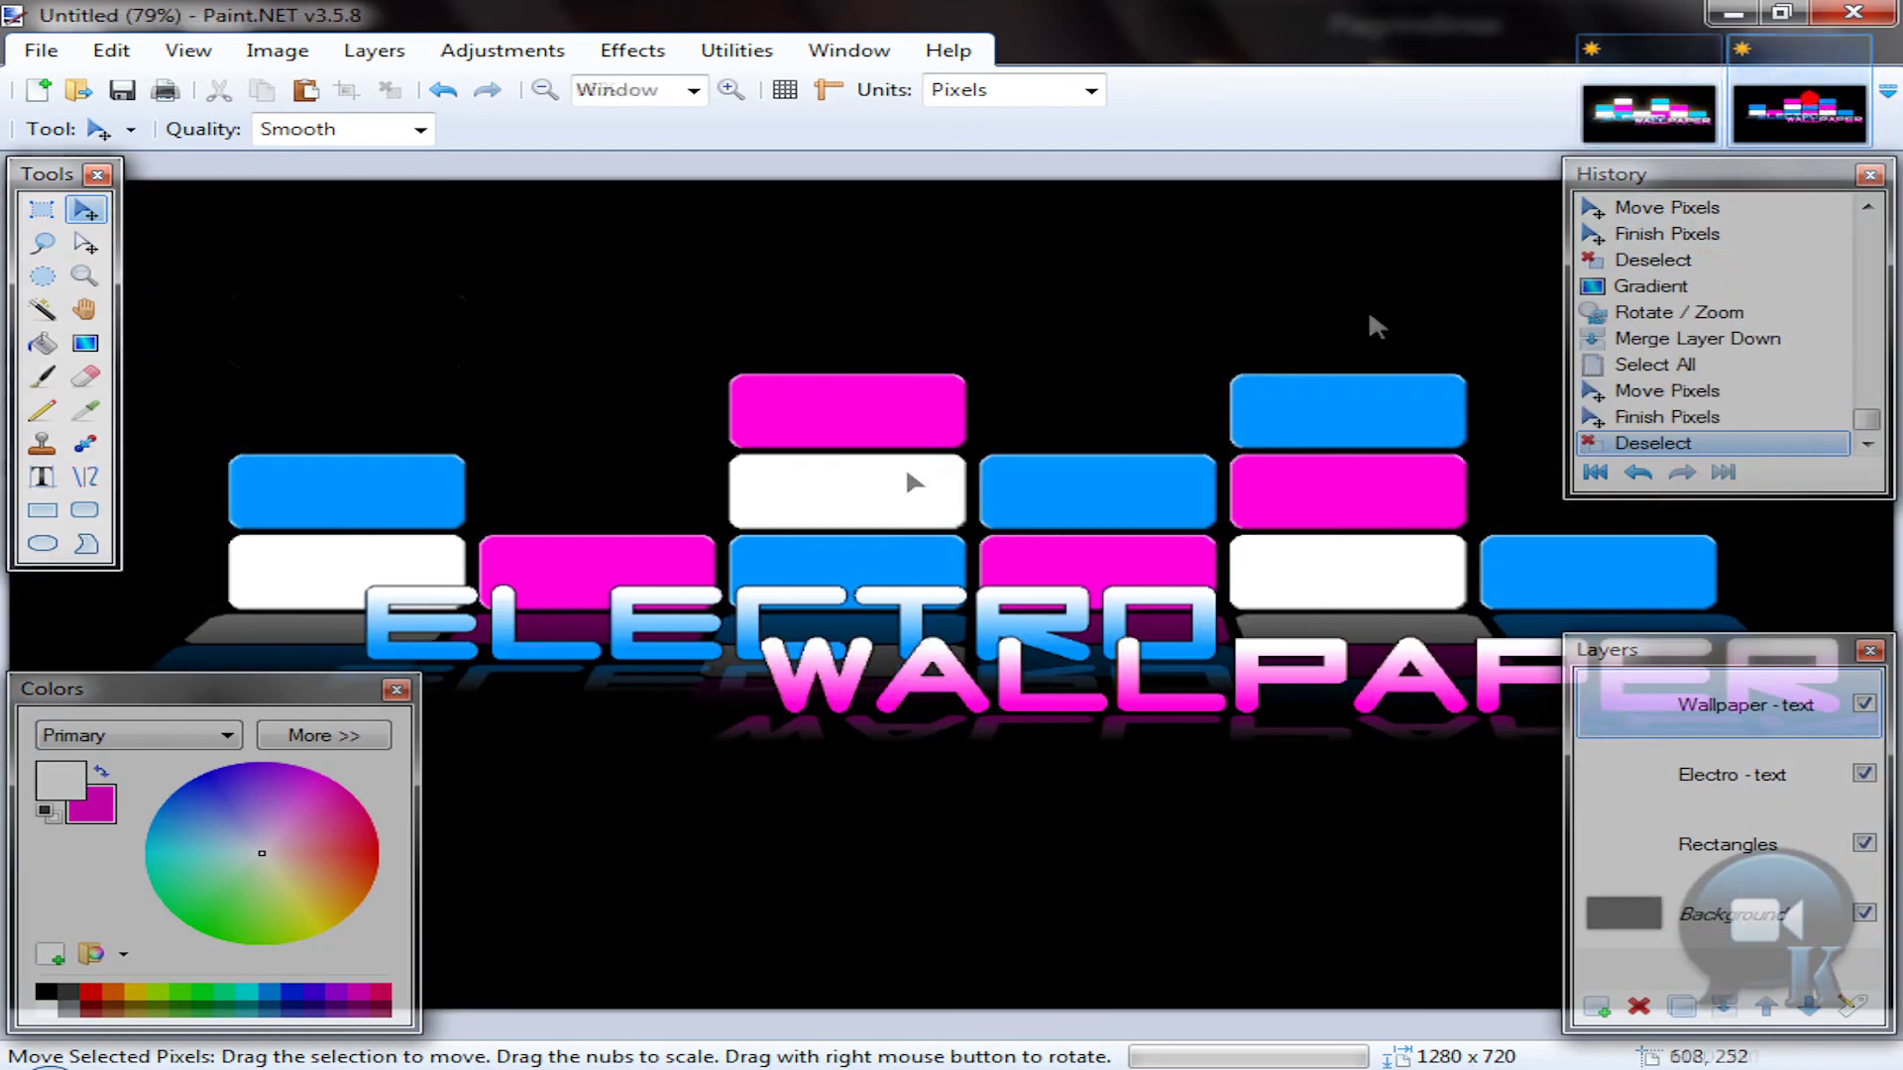
{"action": "left_click", "coordinate": [1647, 114]}
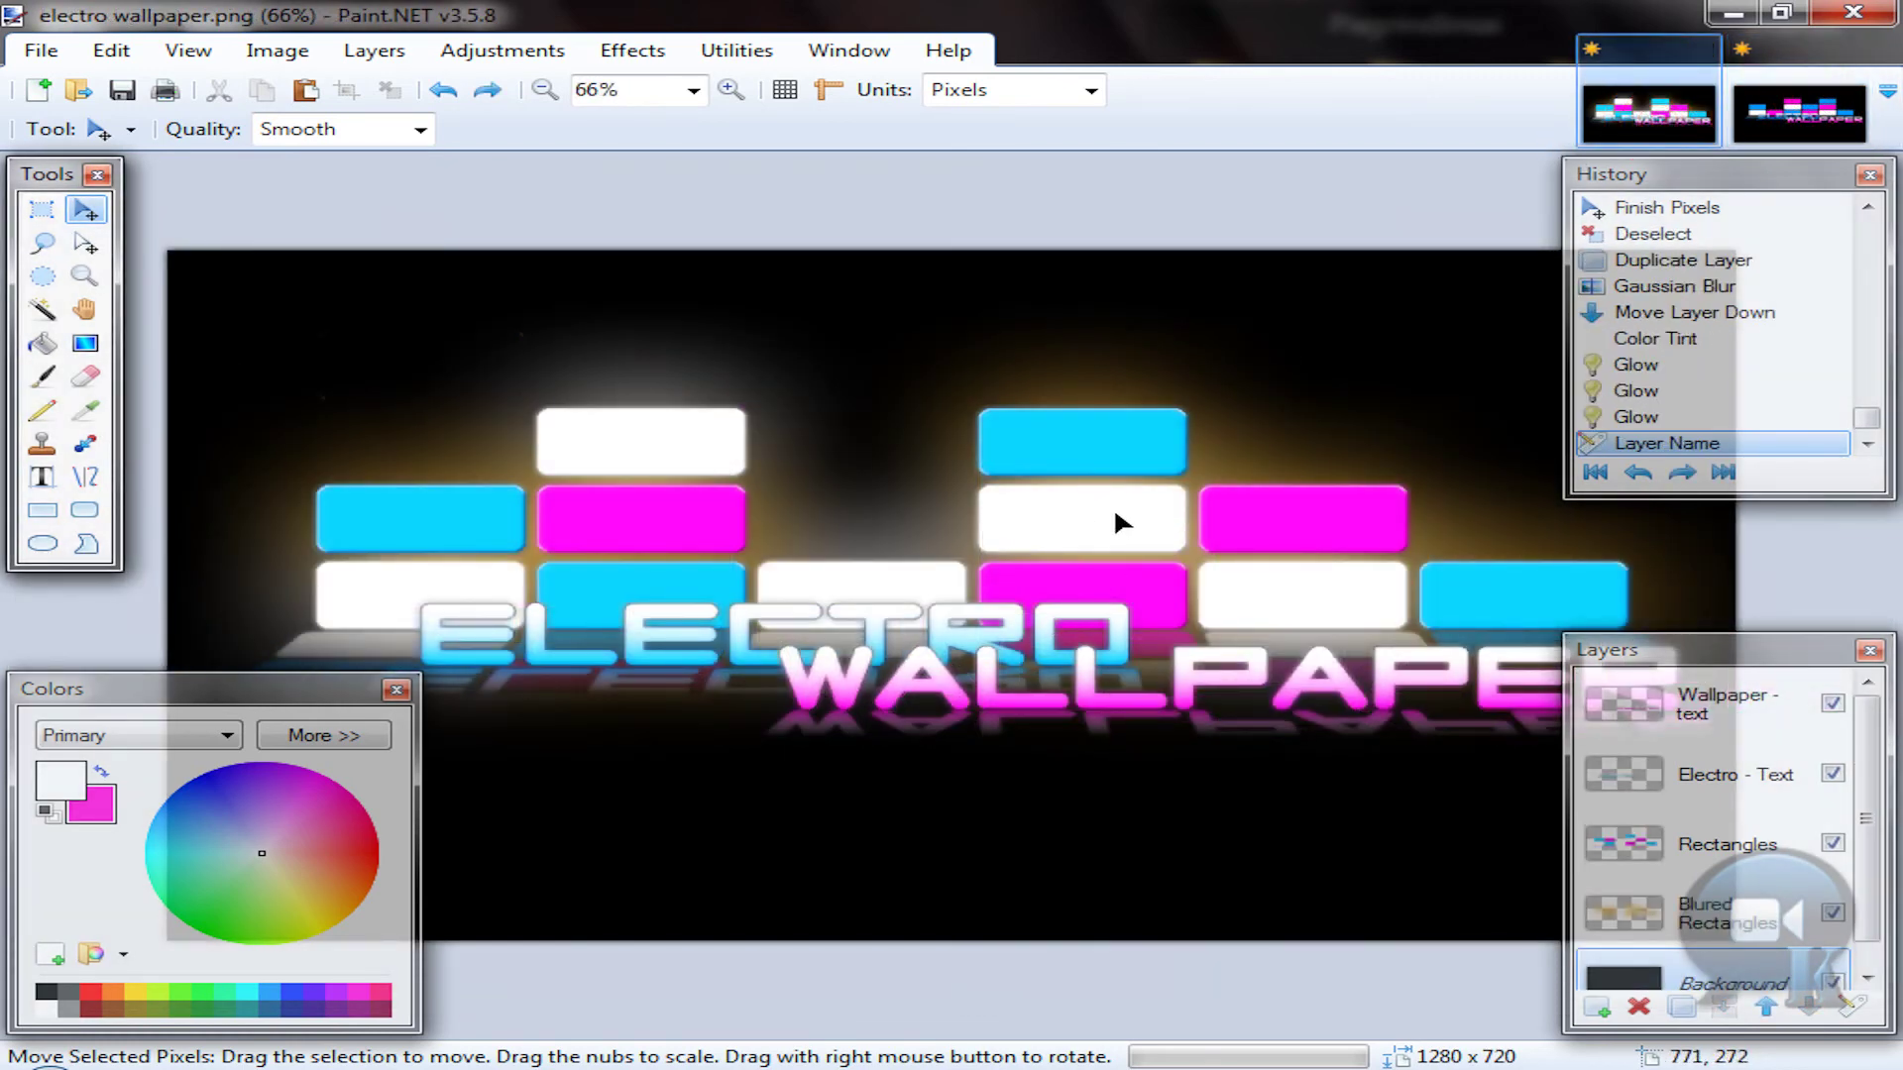
{"action": "left_click", "coordinate": [1798, 114]}
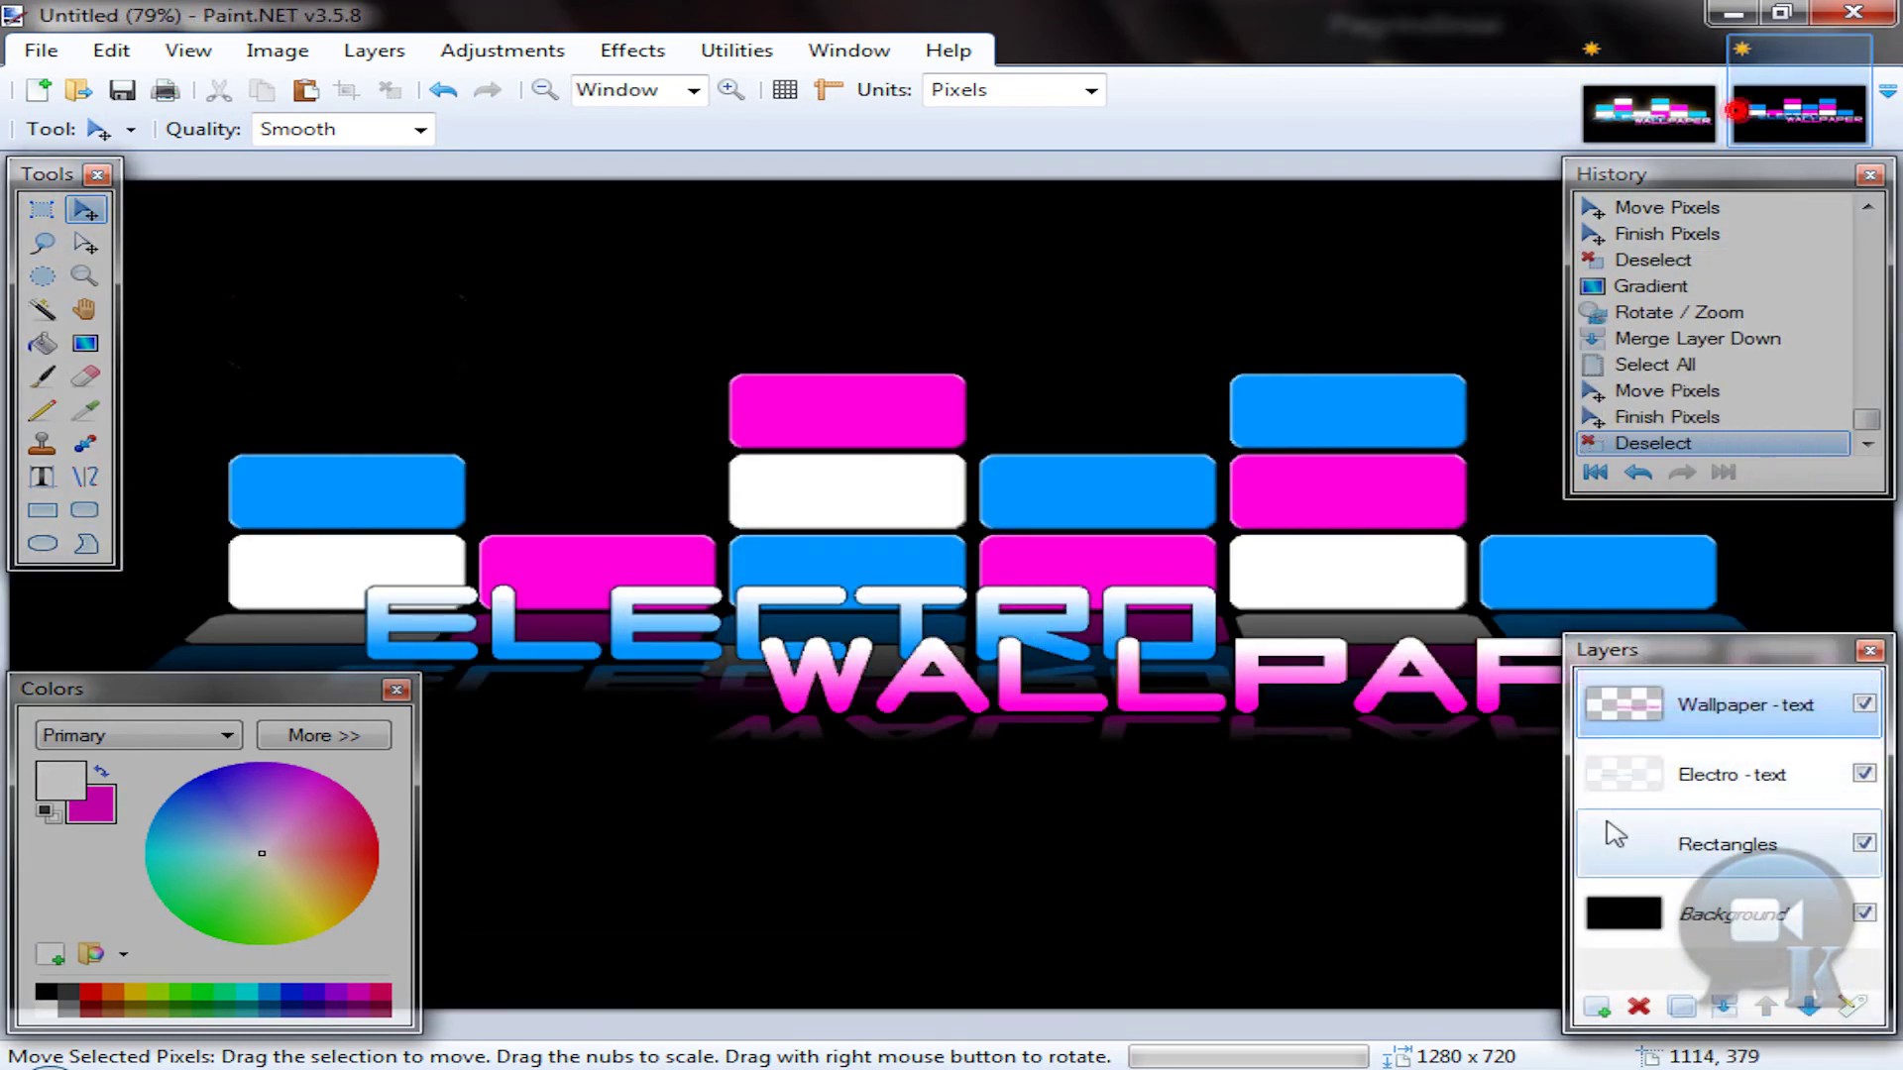
Step: Duplicate the Rectangles layer and move the copy beneath the original
{"action": "left_click", "coordinate": [1720, 854]}
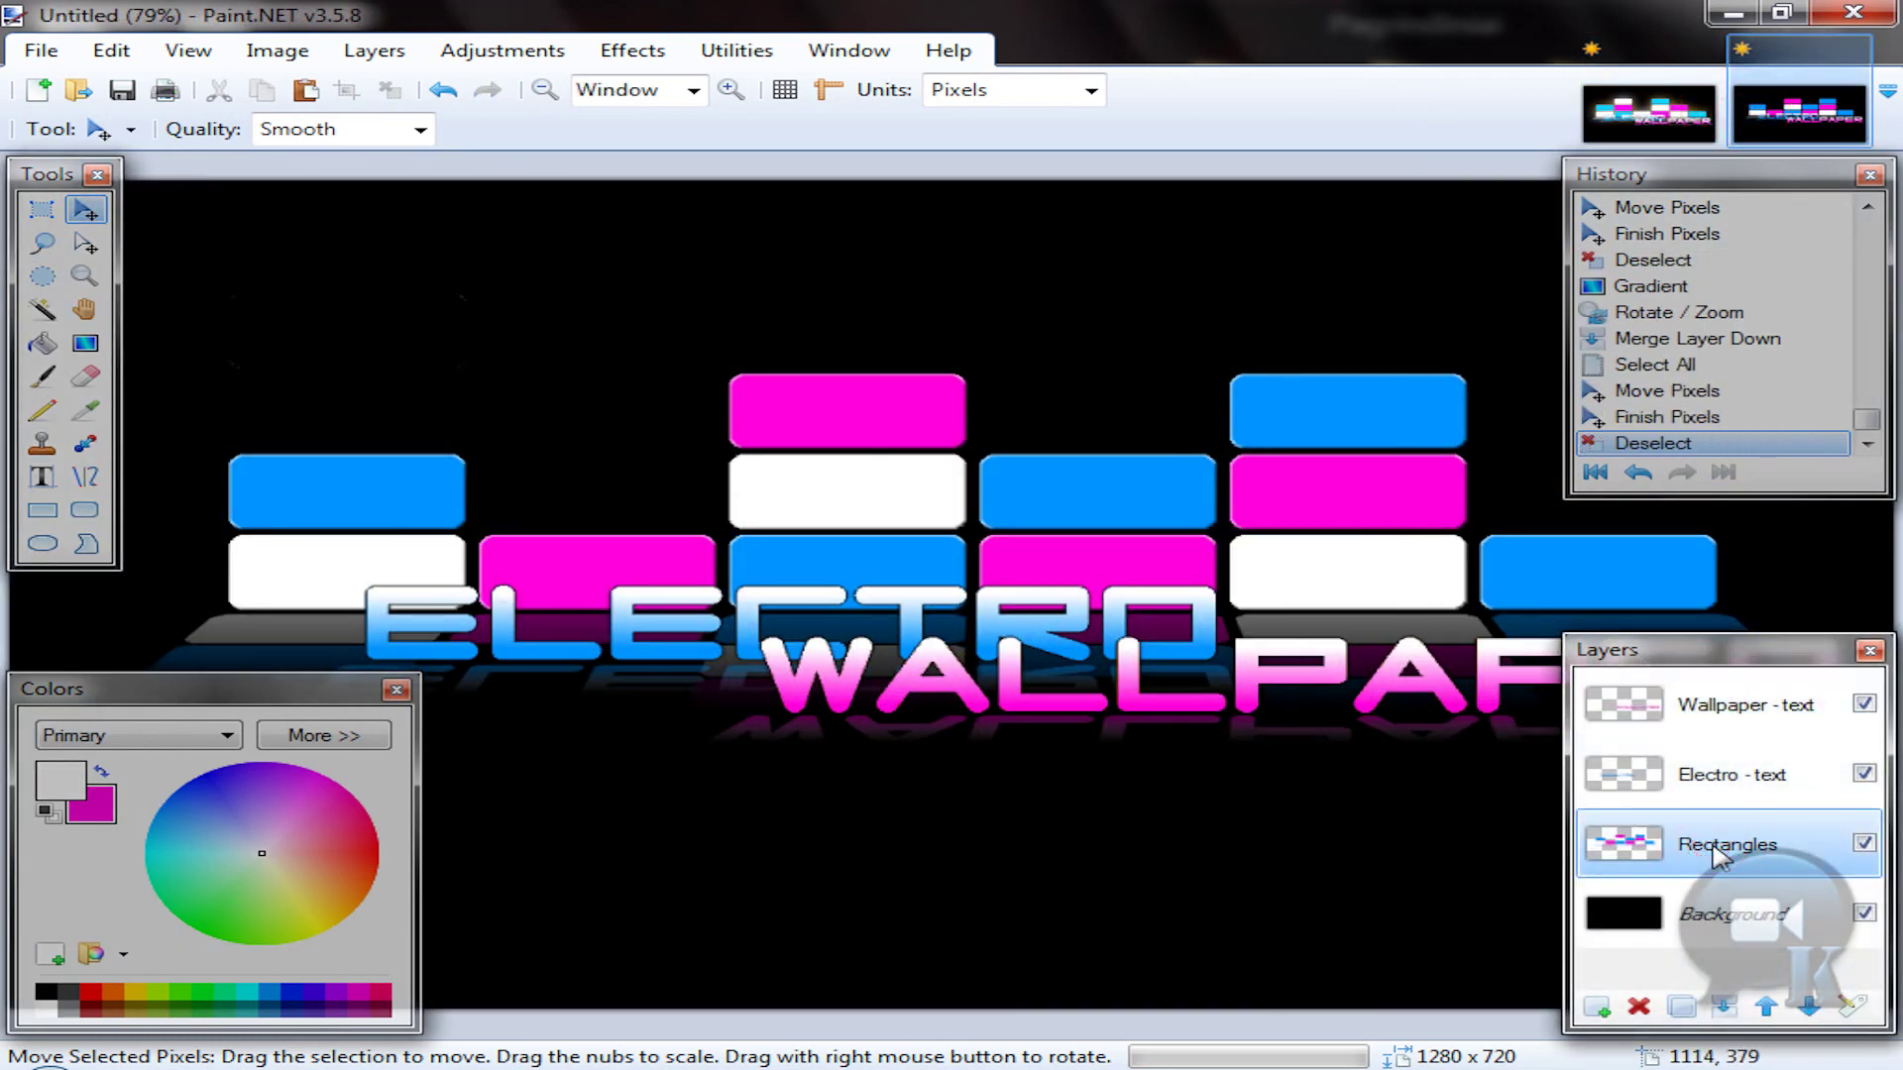
{"action": "left_click", "coordinate": [1681, 1008]}
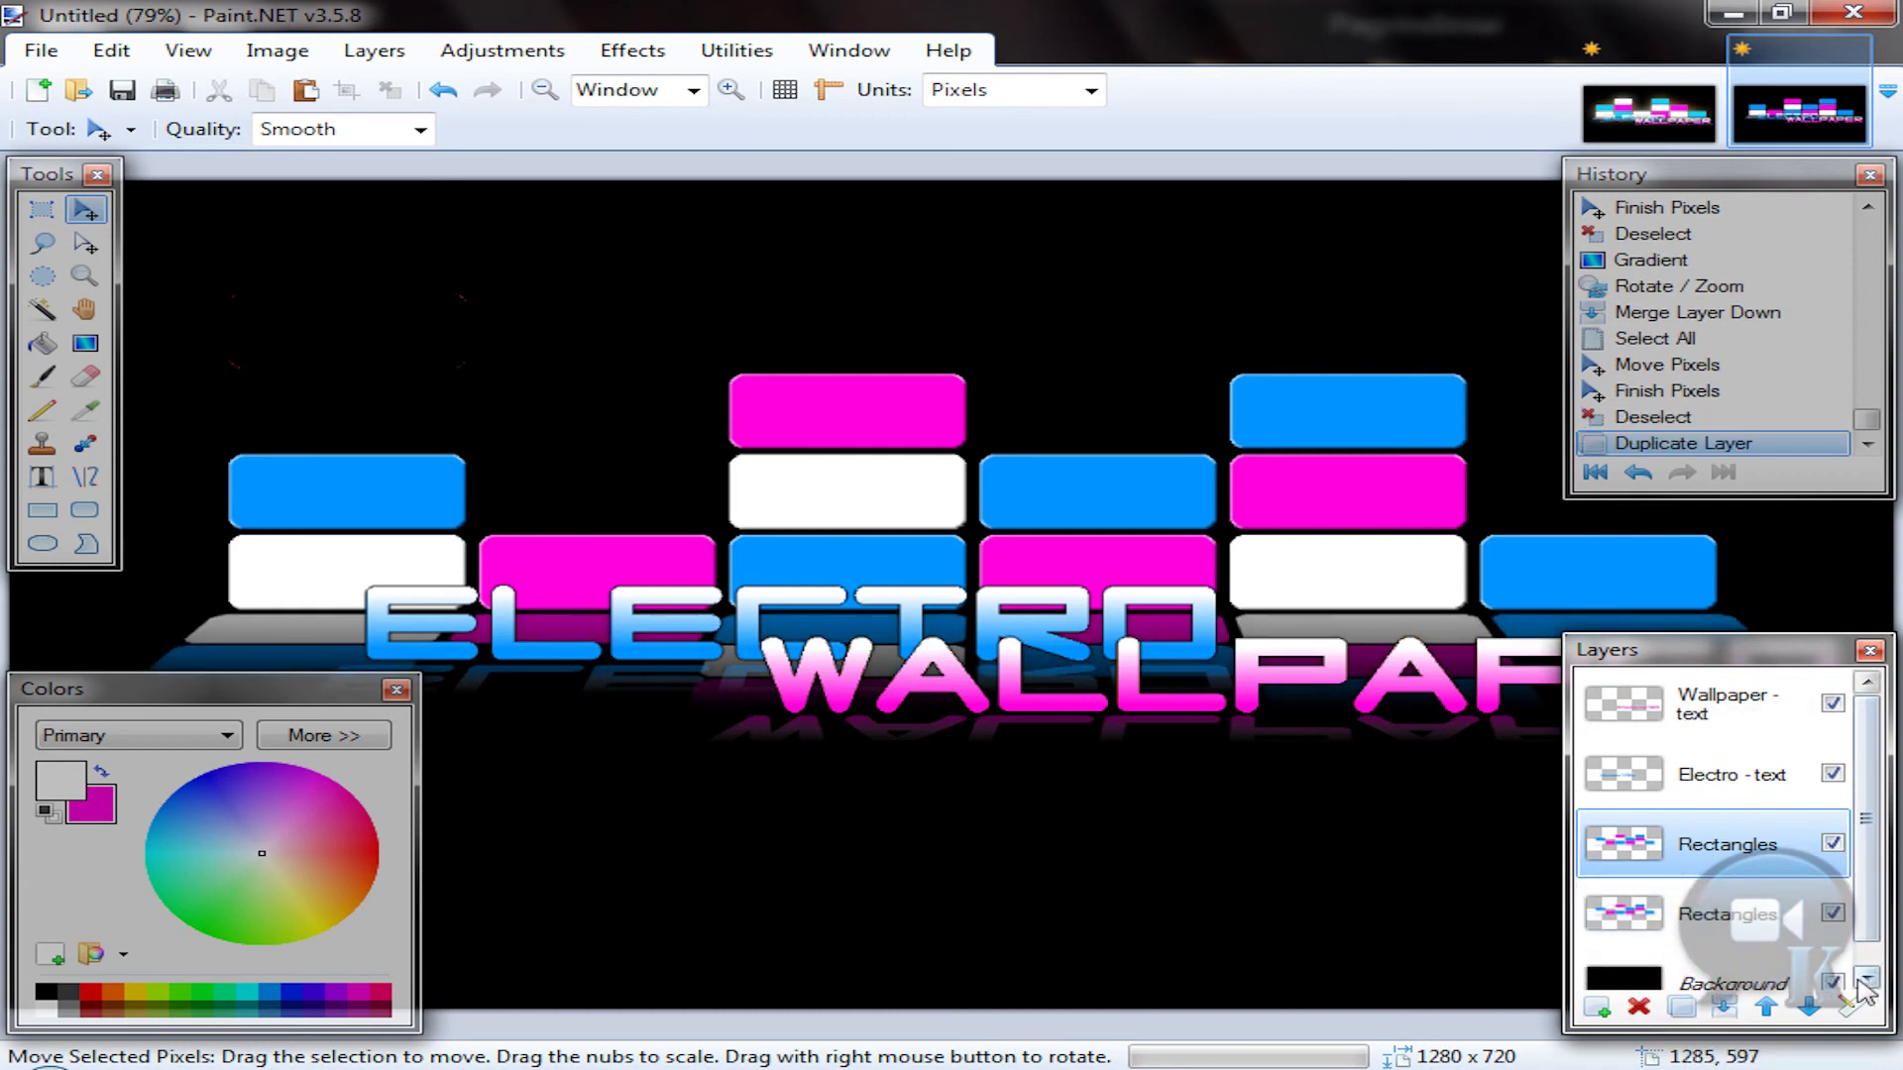
{"action": "left_click", "coordinate": [1809, 1008]}
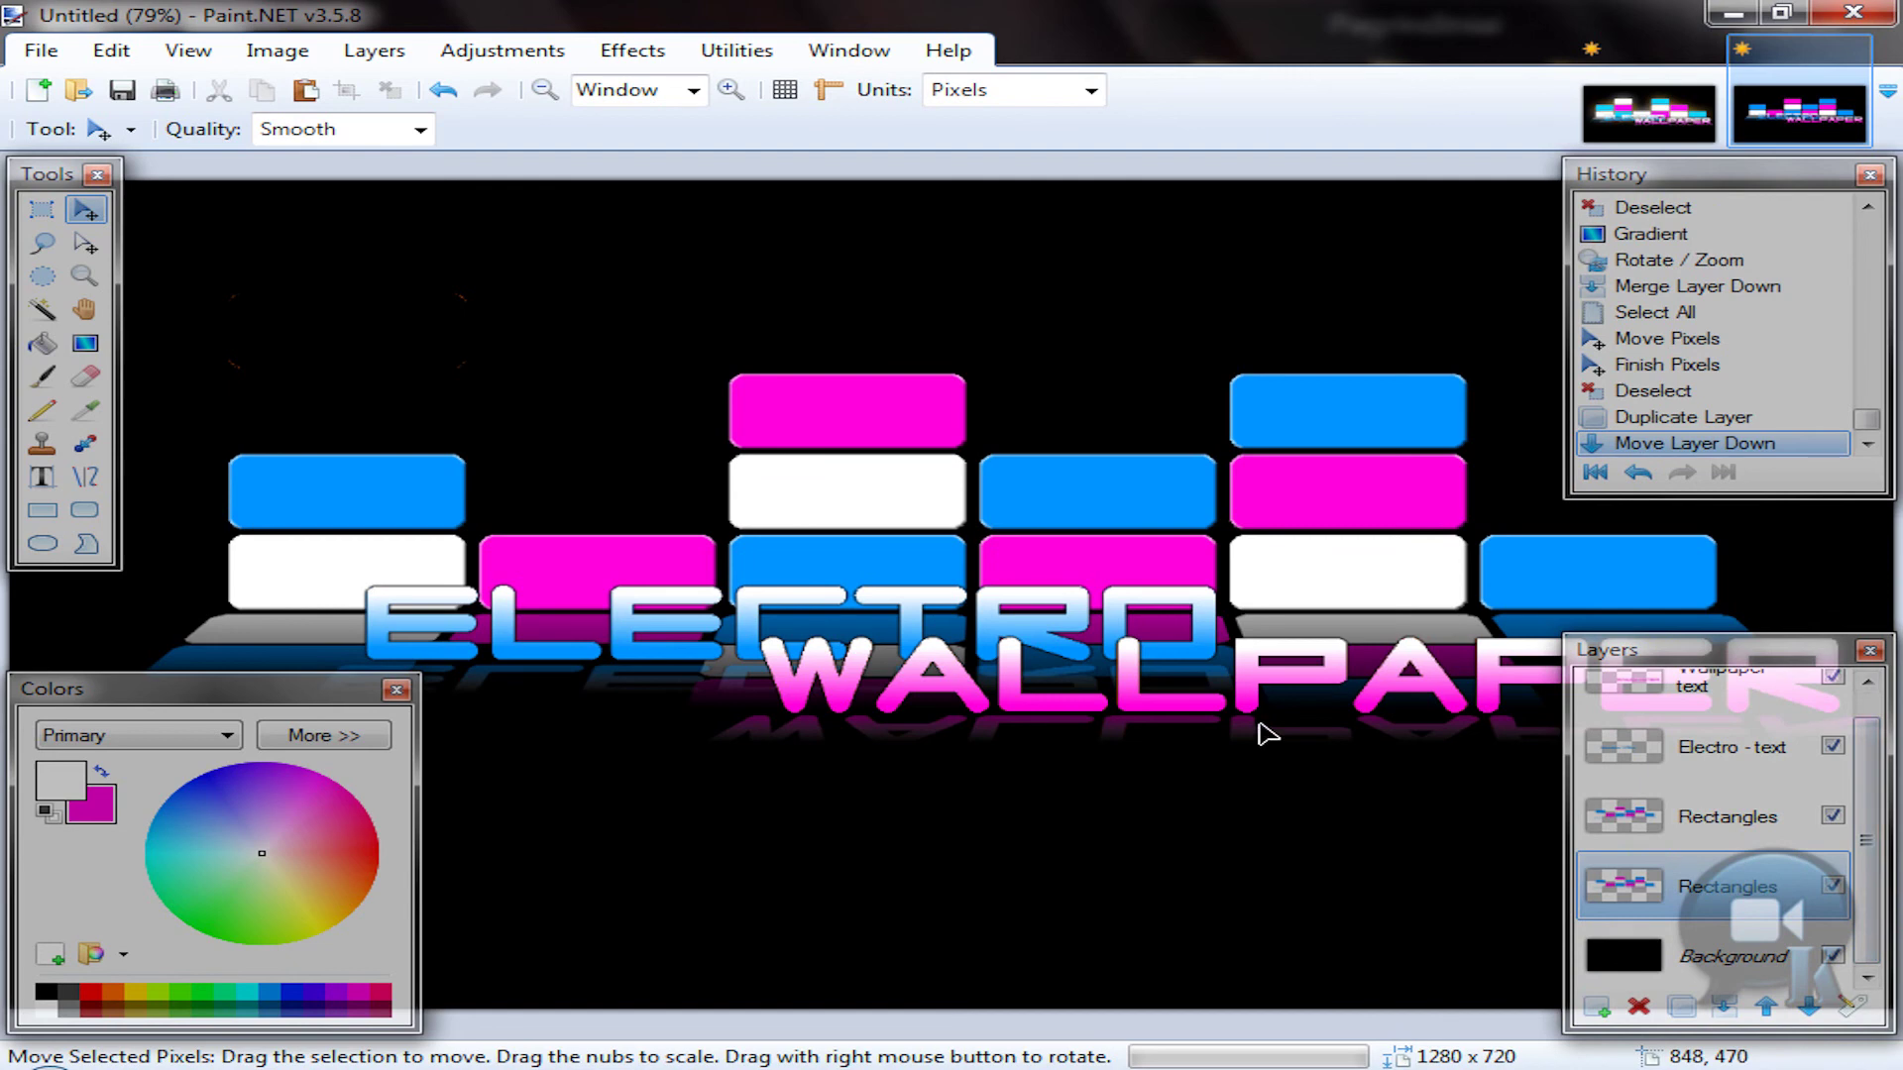
Step: Apply a Gaussian Blur of radius 125 to the rectangles copy
{"action": "left_click", "coordinate": [631, 50]}
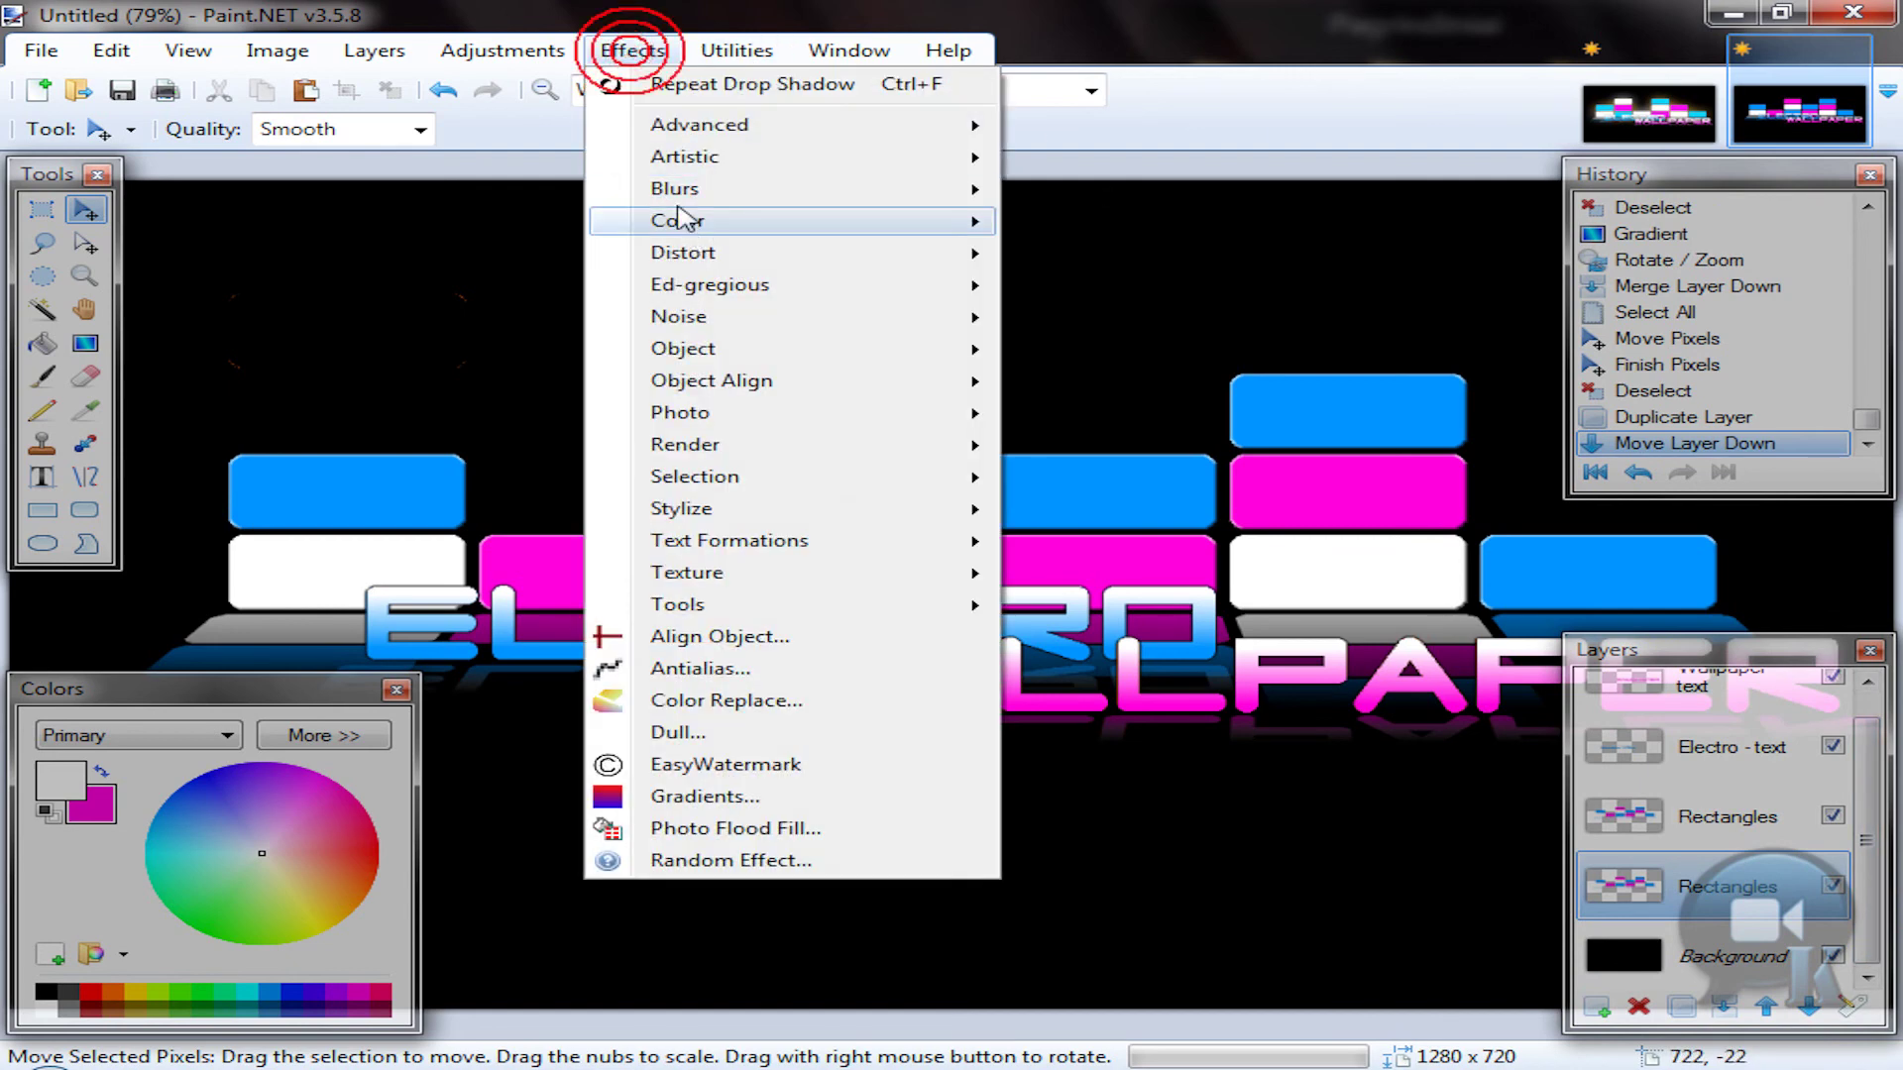
{"action": "left_click", "coordinate": [675, 193]}
{"action": "left_click", "coordinate": [1099, 383]}
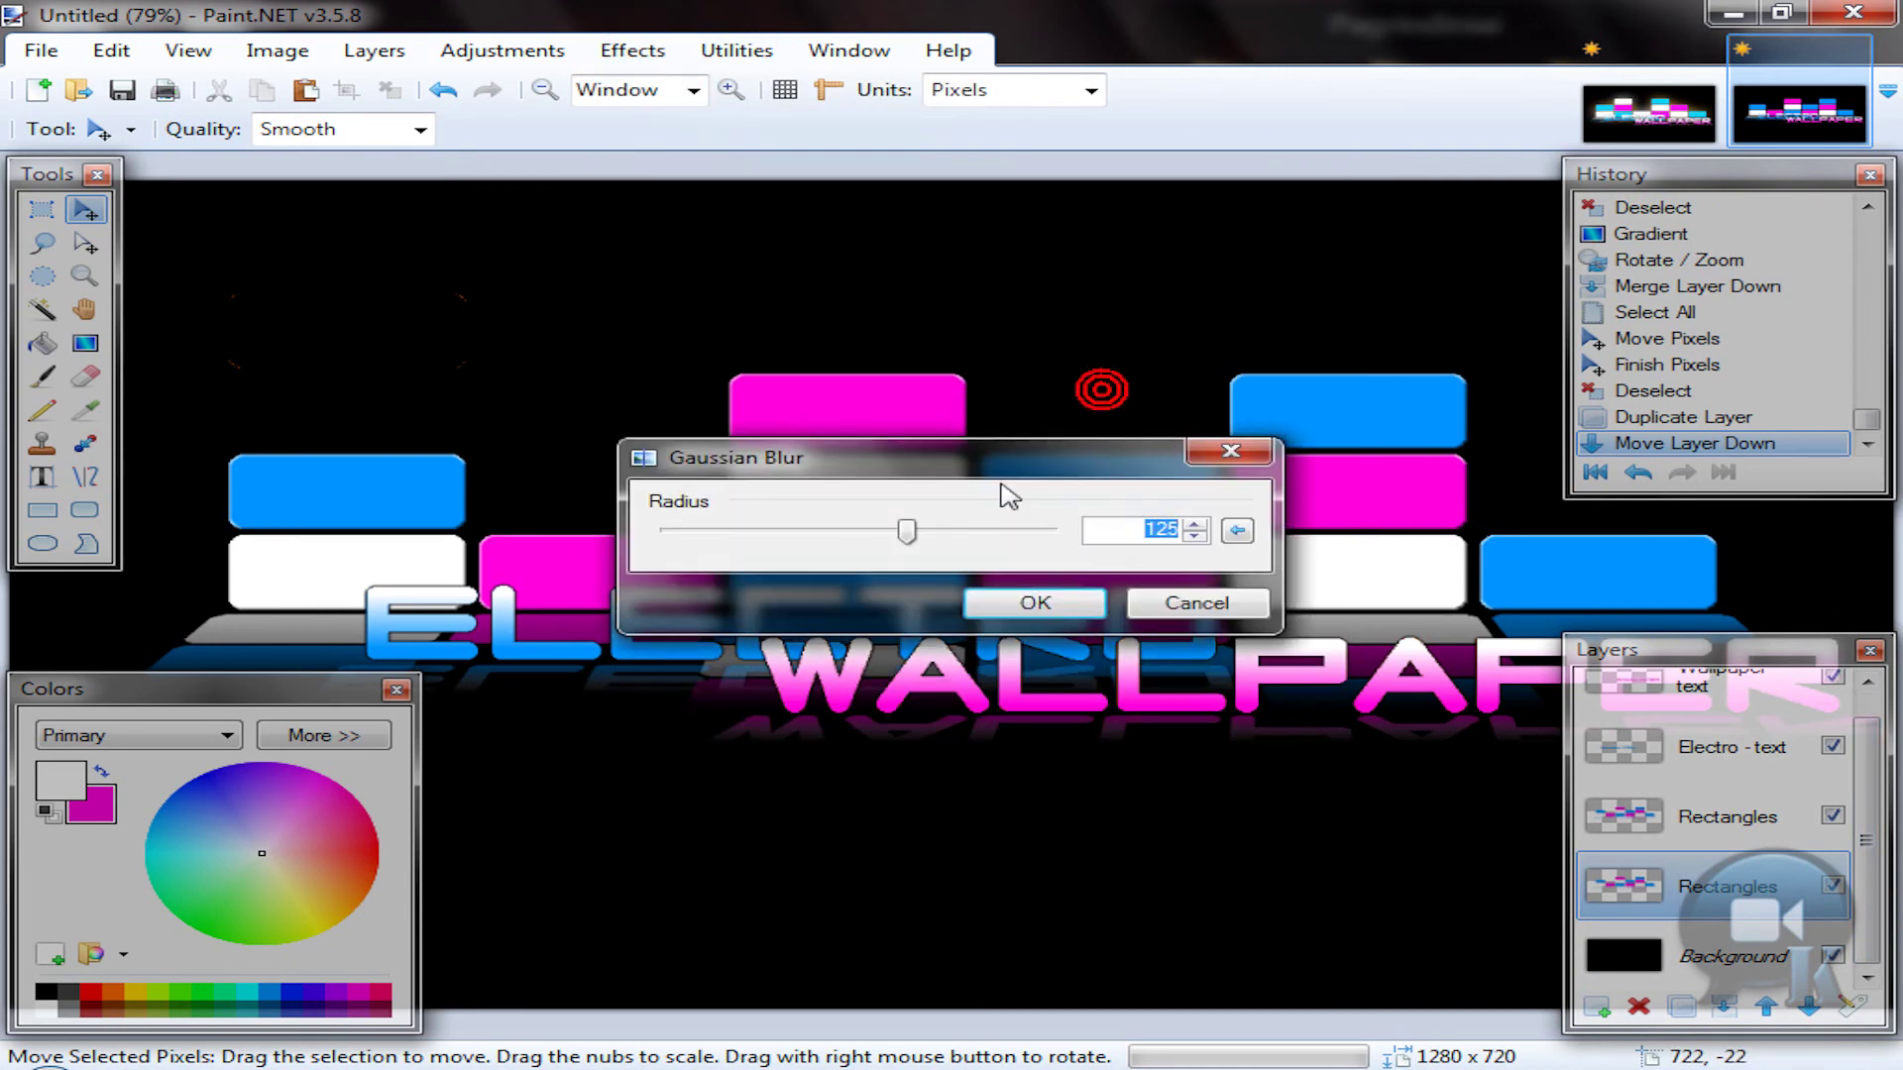
{"action": "left_click_drag", "start_coordinate": [1001, 465], "coordinate": [1064, 643]}
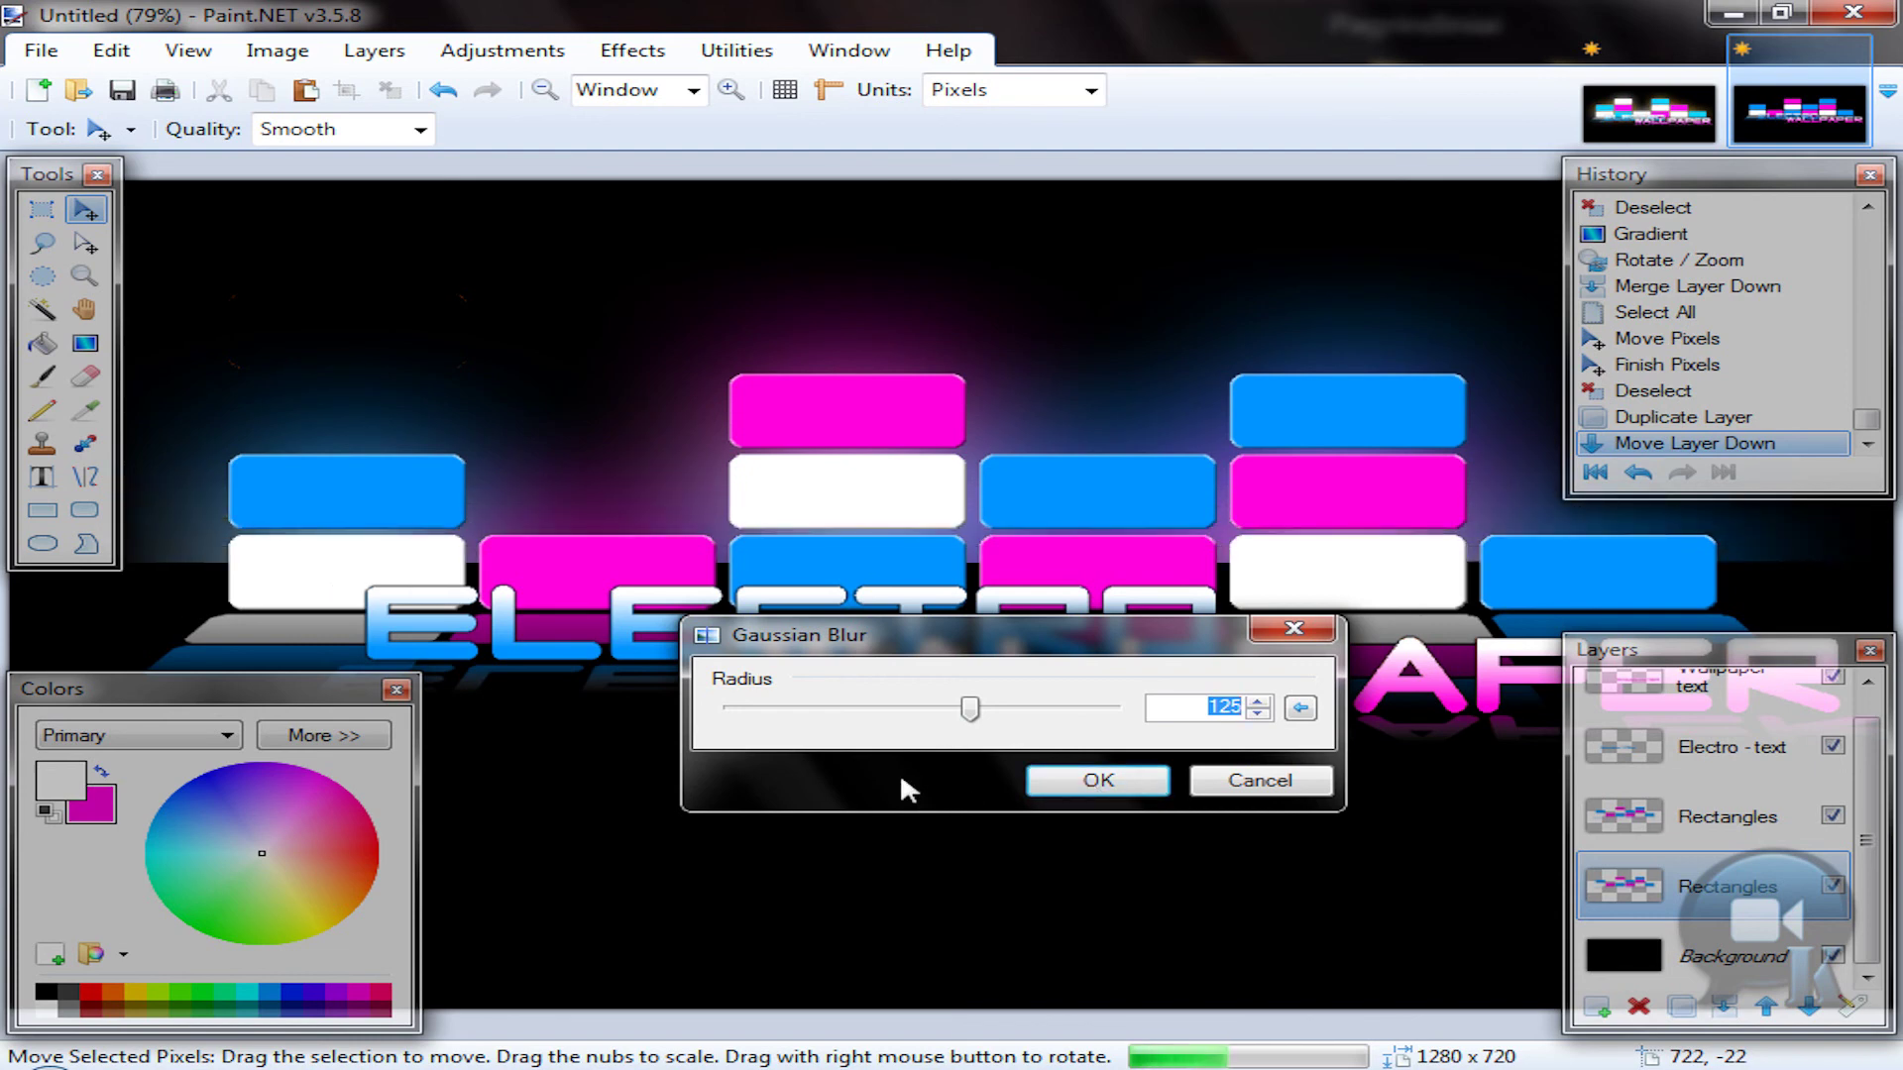
{"action": "left_click", "coordinate": [1098, 780]}
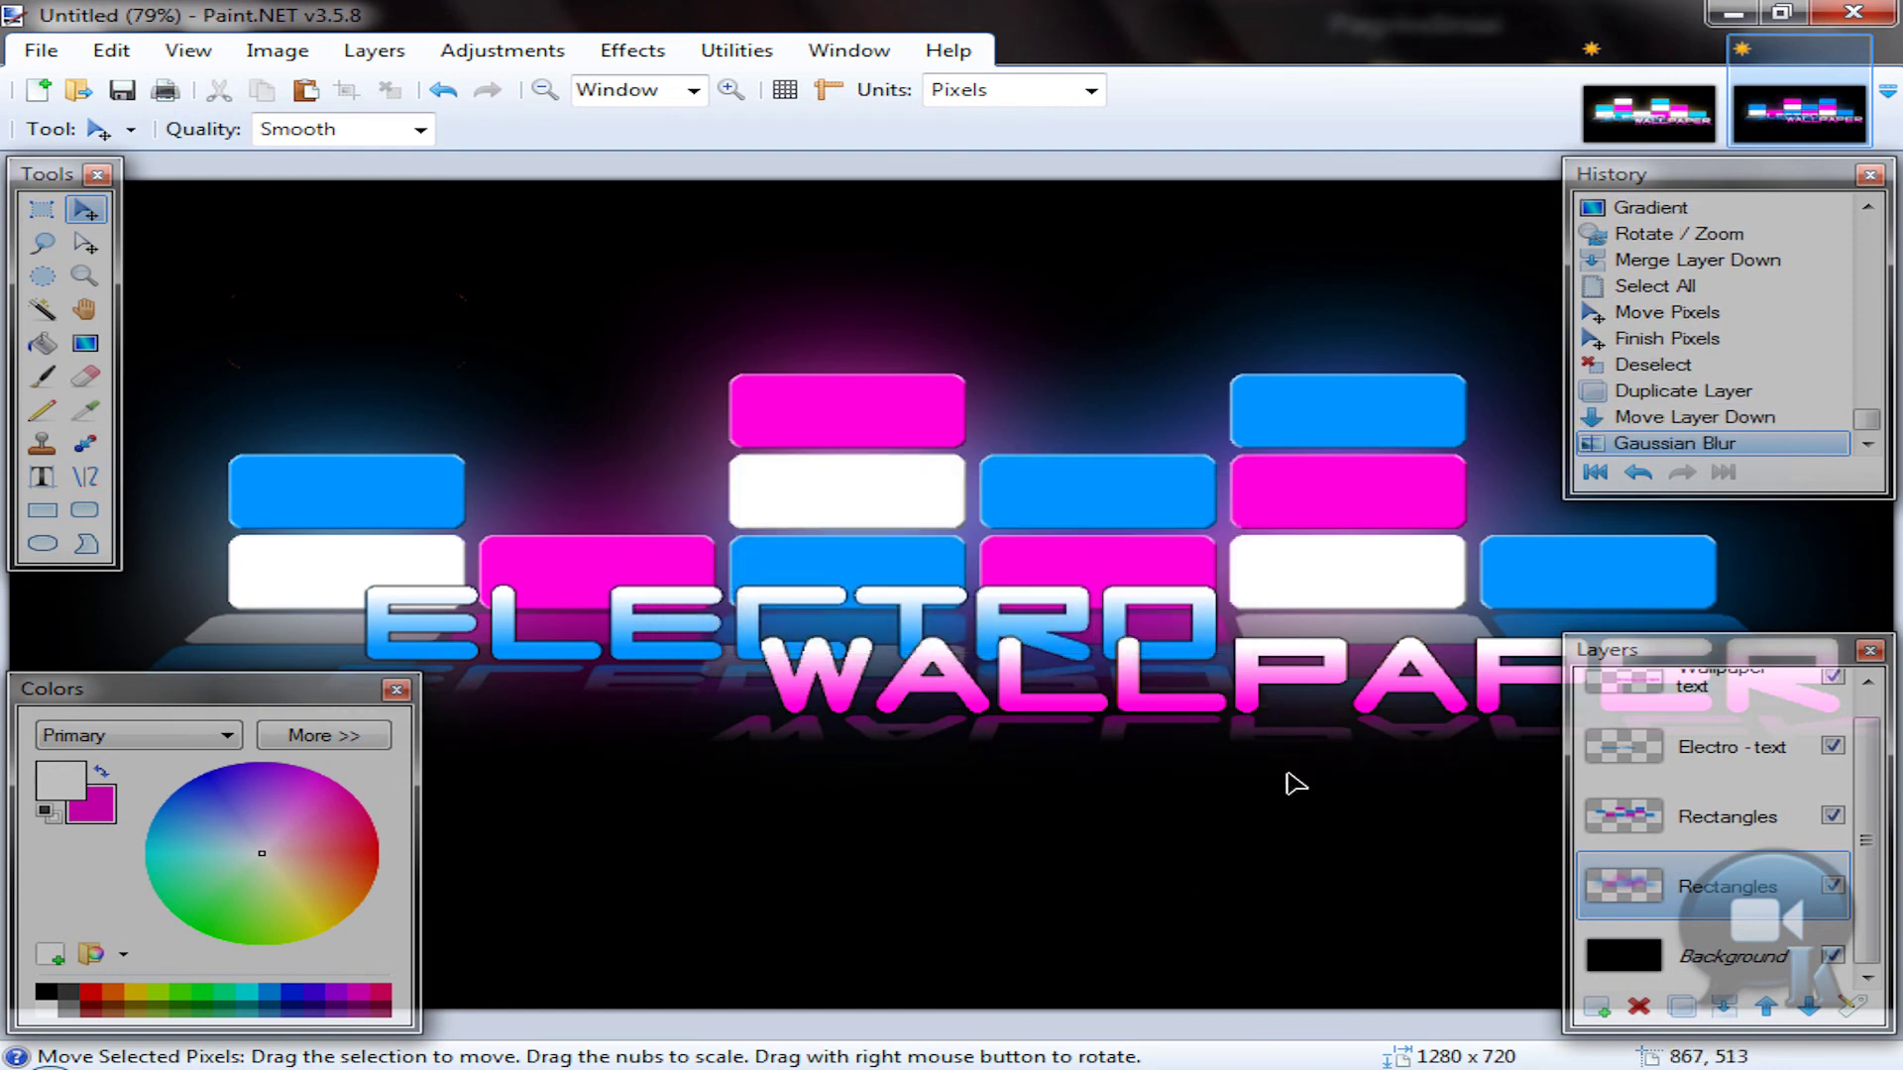
Step: After checking the reference, apply Color Tint hue 39, amount 206 to the blurred rectangles copy
{"action": "left_click", "coordinate": [1676, 113]}
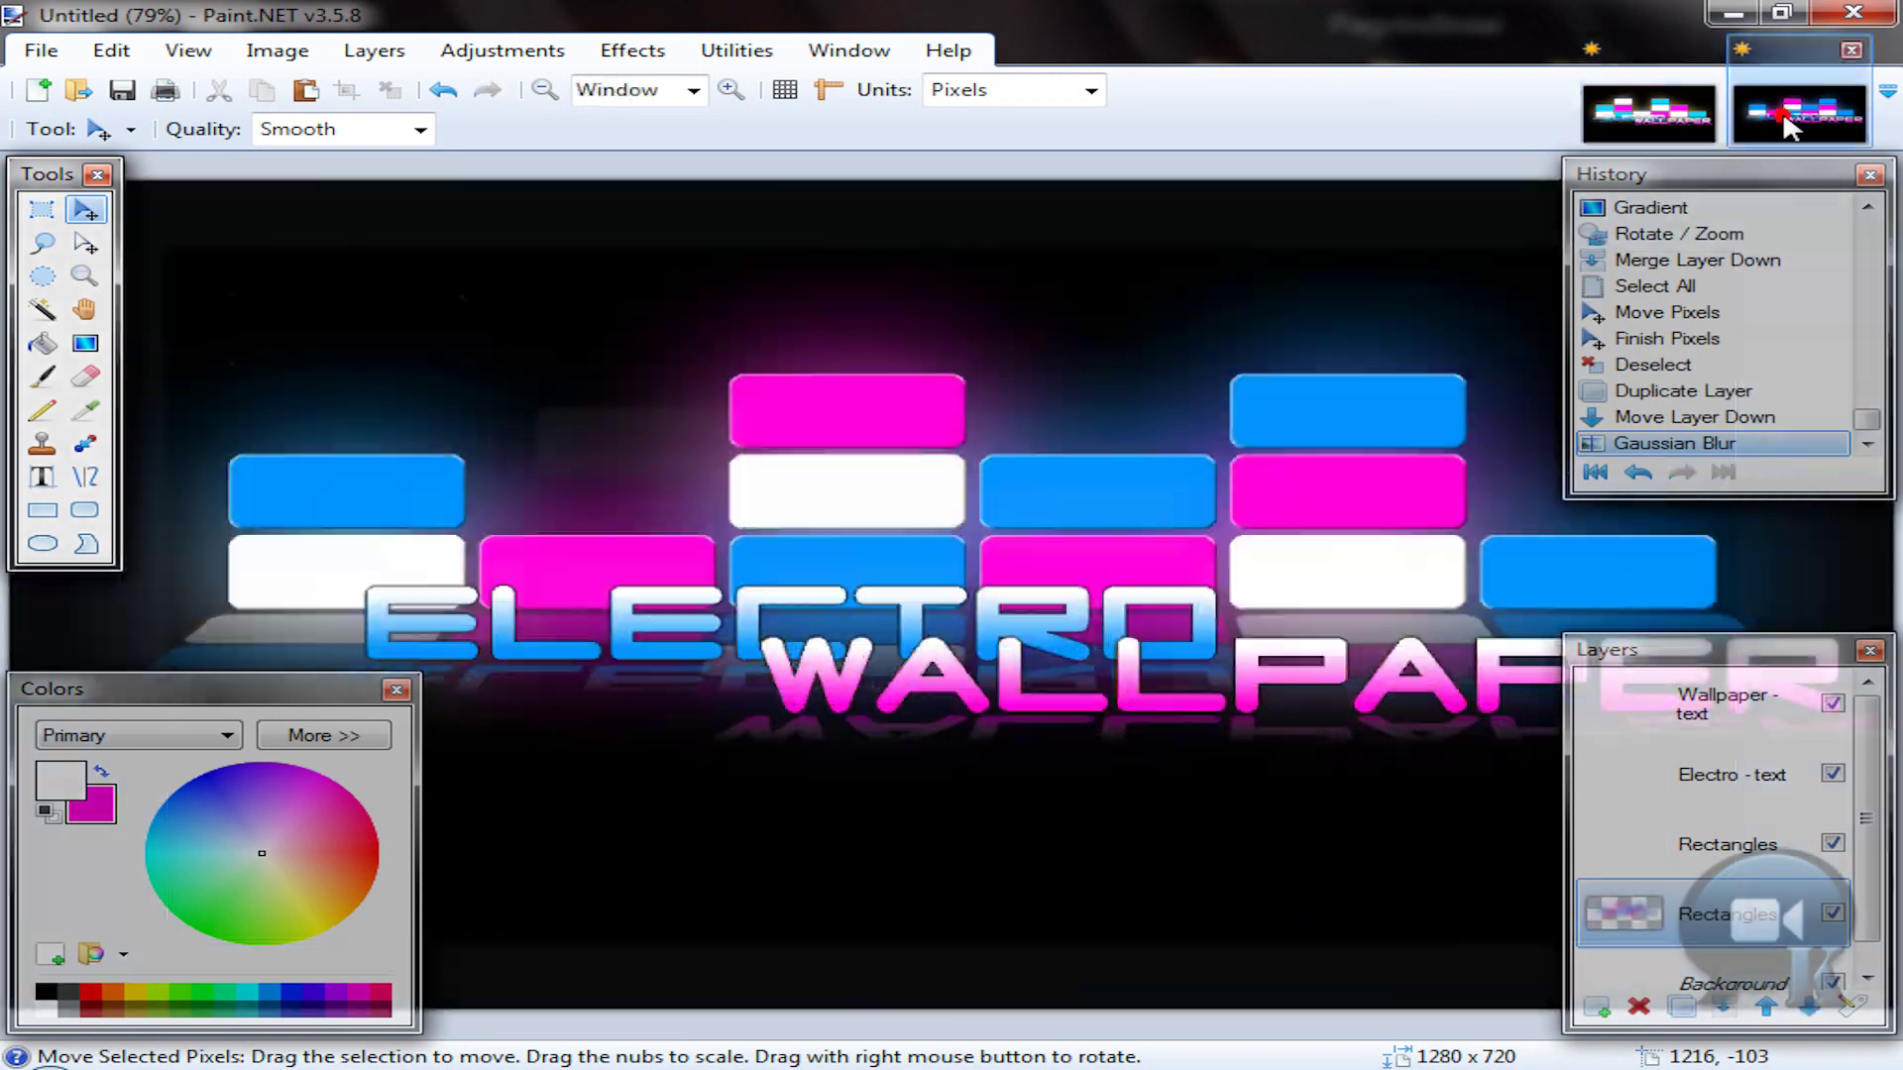
{"action": "left_click", "coordinate": [1781, 113]}
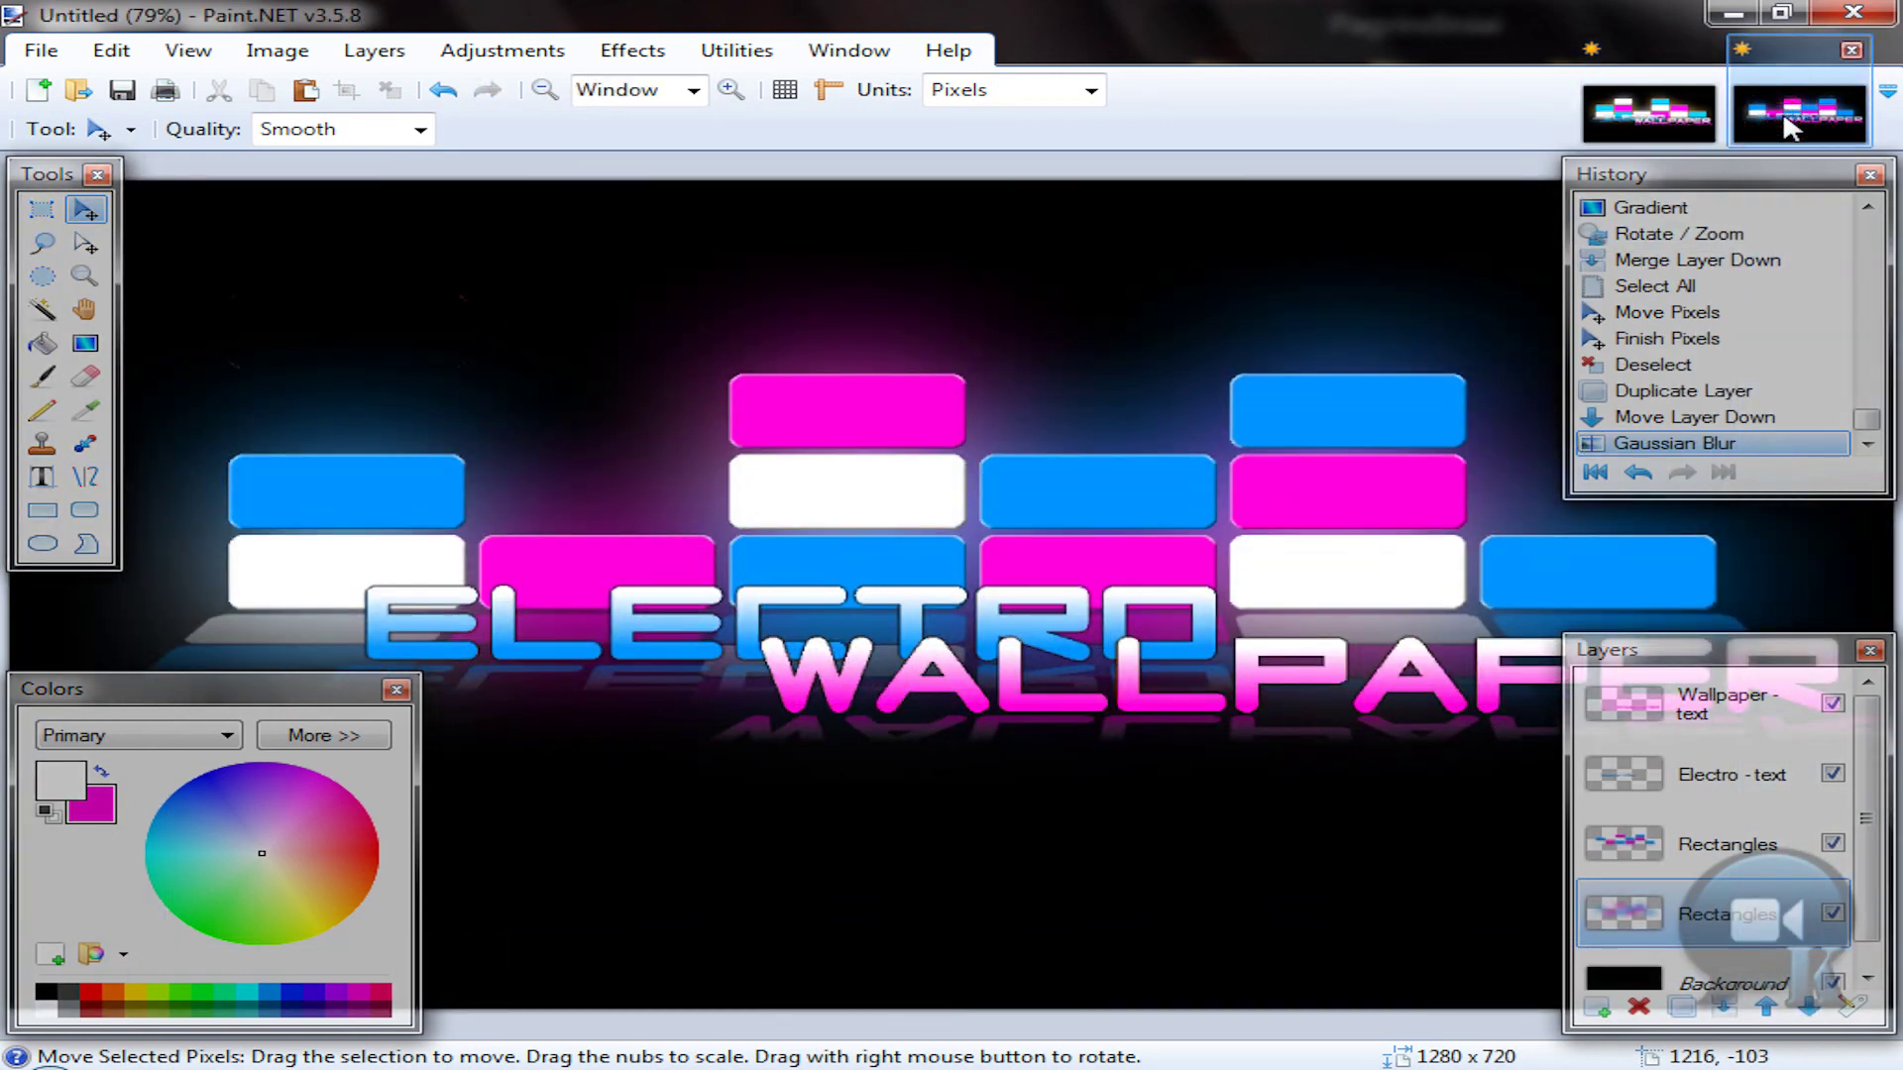
{"action": "left_click", "coordinate": [632, 51]}
{"action": "left_click", "coordinate": [662, 218]}
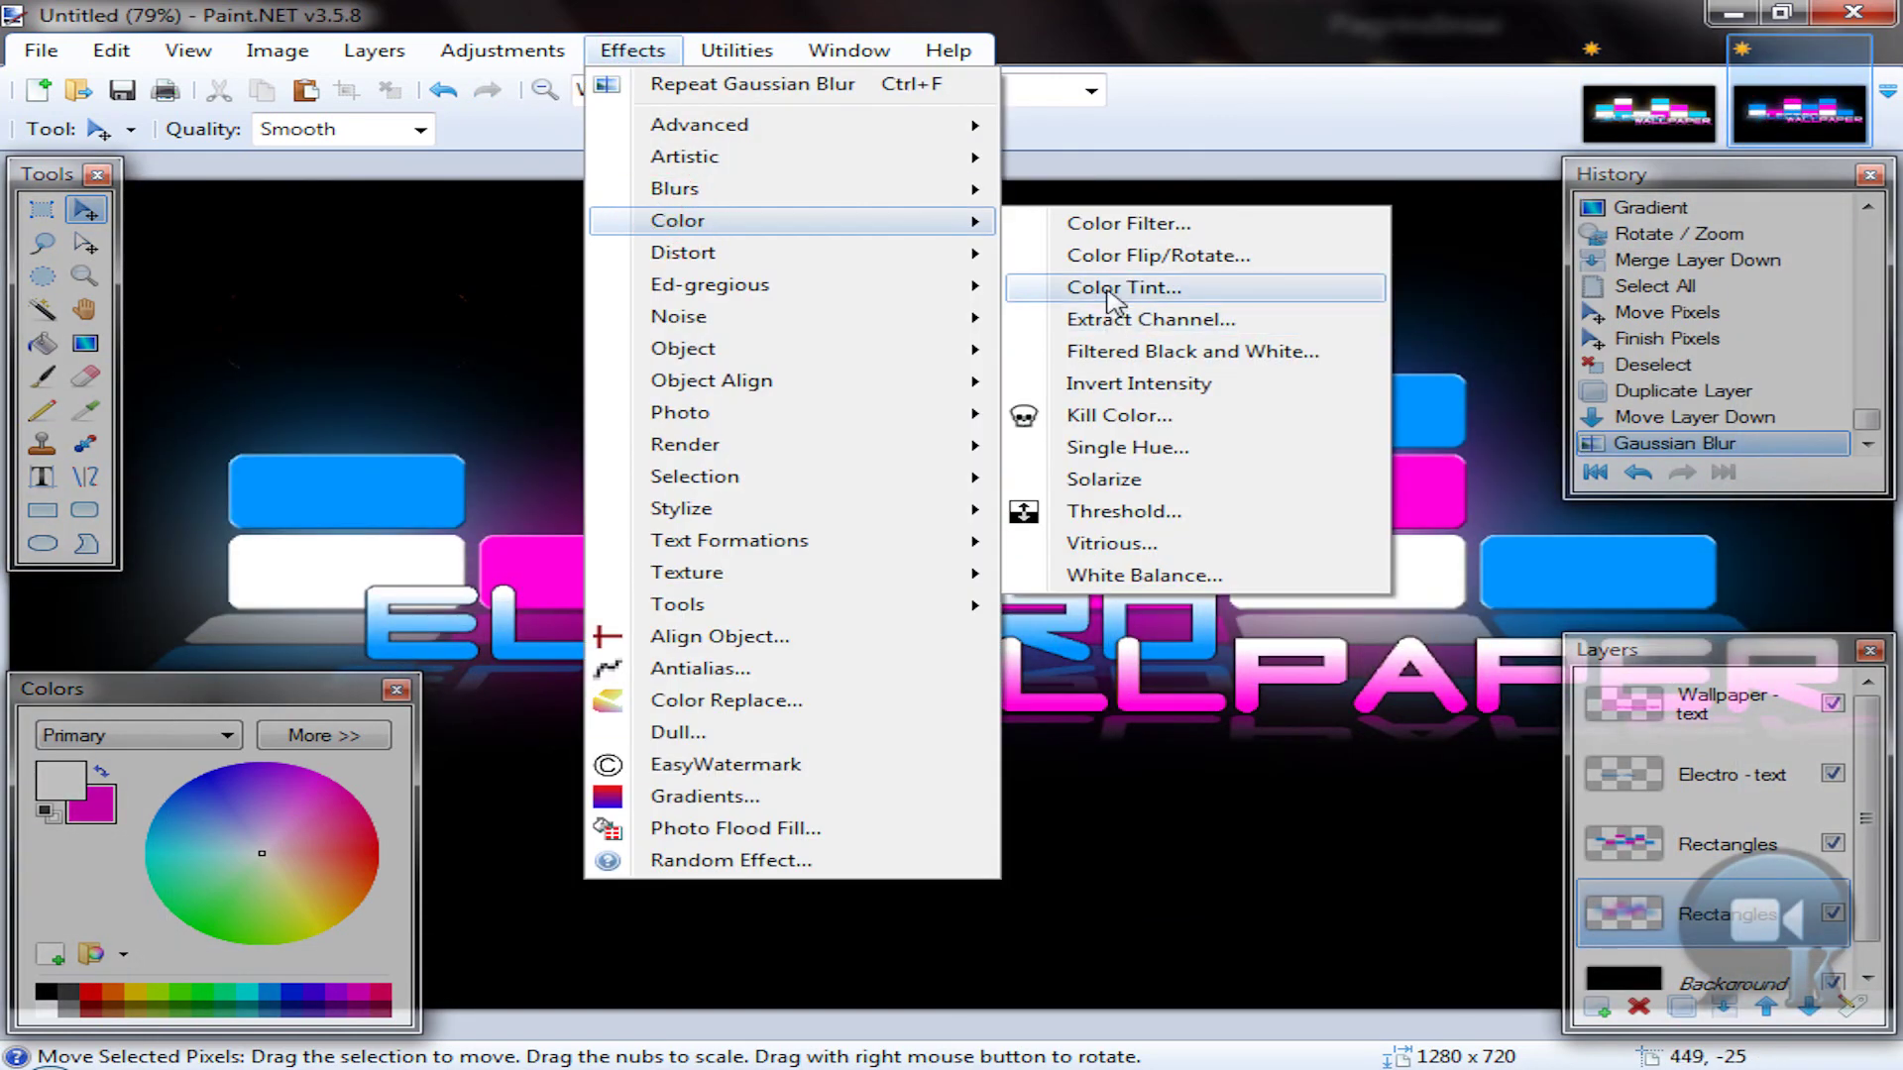
{"action": "left_click", "coordinate": [1090, 290]}
{"action": "mouse_move", "coordinate": [1070, 580]}
{"action": "left_mouse_down"}
{"action": "mouse_move", "coordinate": [1117, 645]}
{"action": "mouse_move", "coordinate": [1088, 567]}
{"action": "left_mouse_up"}
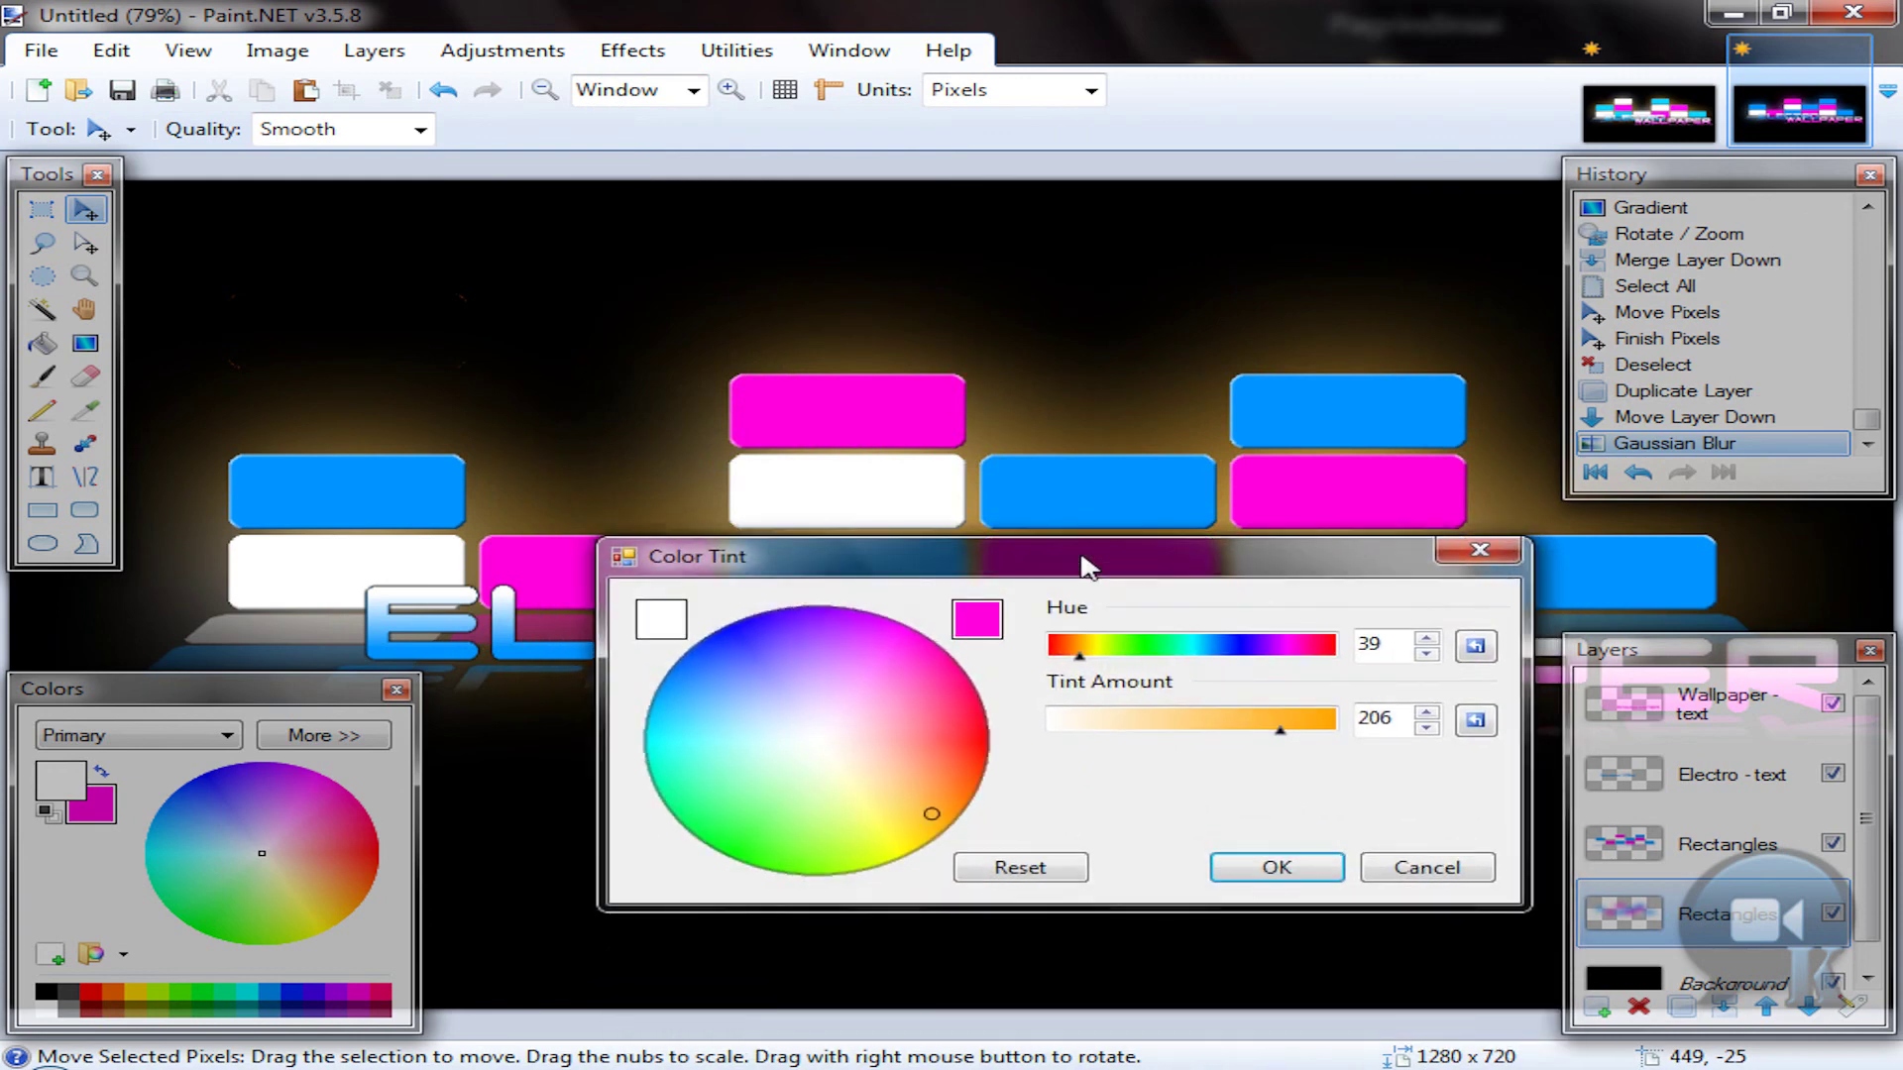
{"action": "left_click", "coordinate": [1272, 866]}
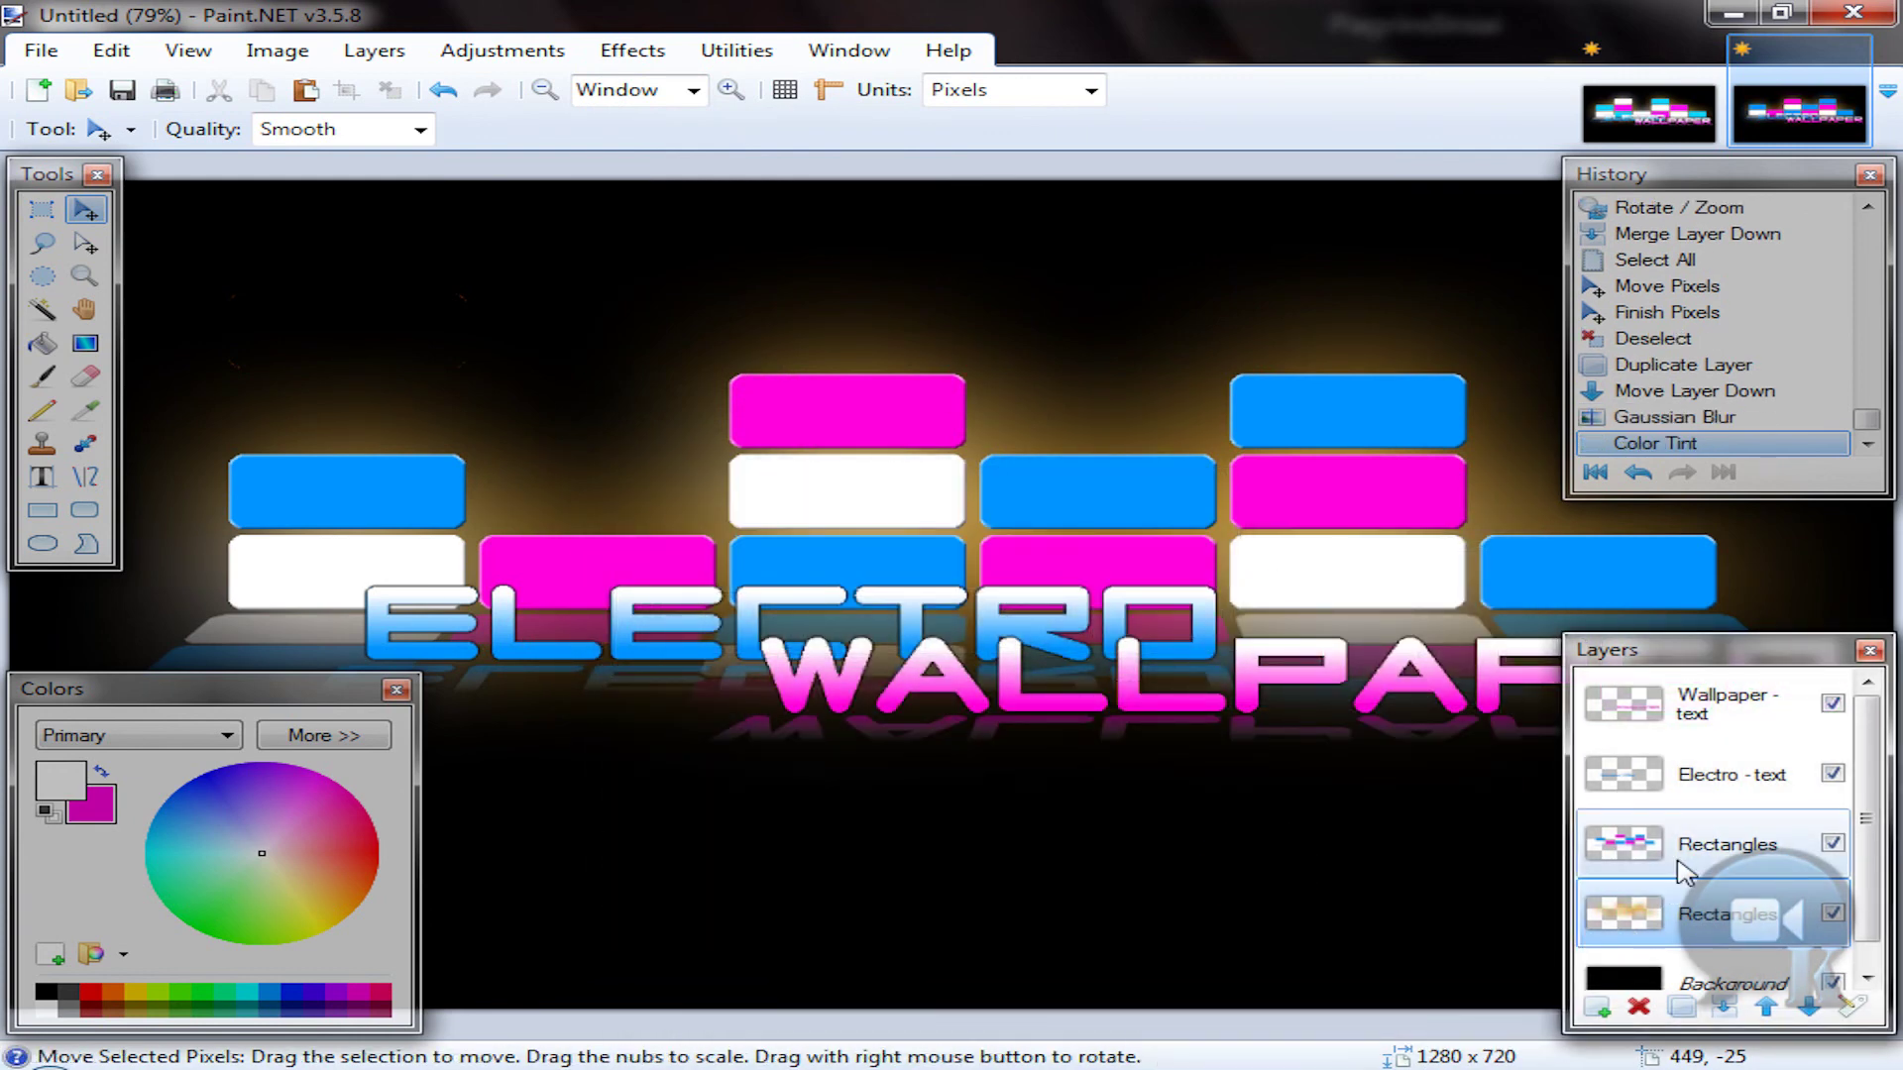
{"action": "left_click", "coordinate": [1705, 858]}
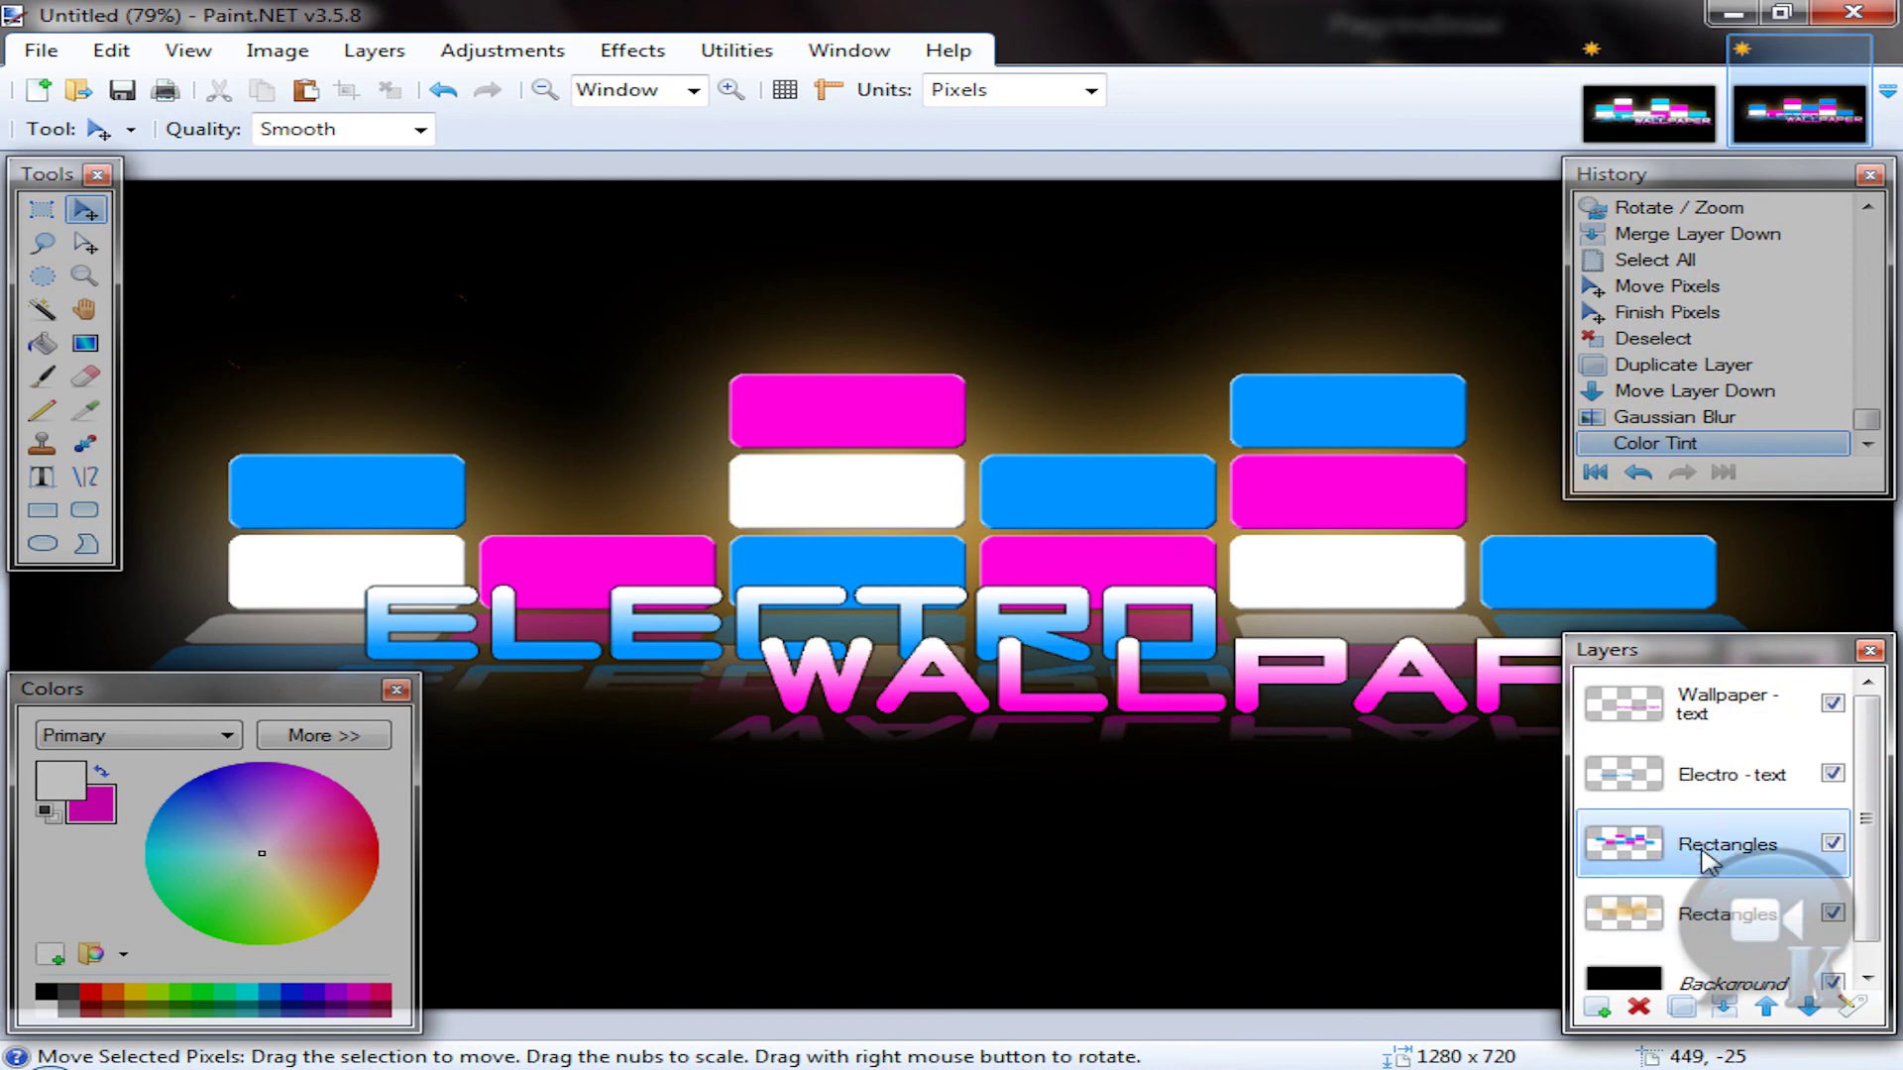
Step: Apply the Glow effect to the upper Rectangles layer
{"action": "left_click", "coordinate": [632, 51]}
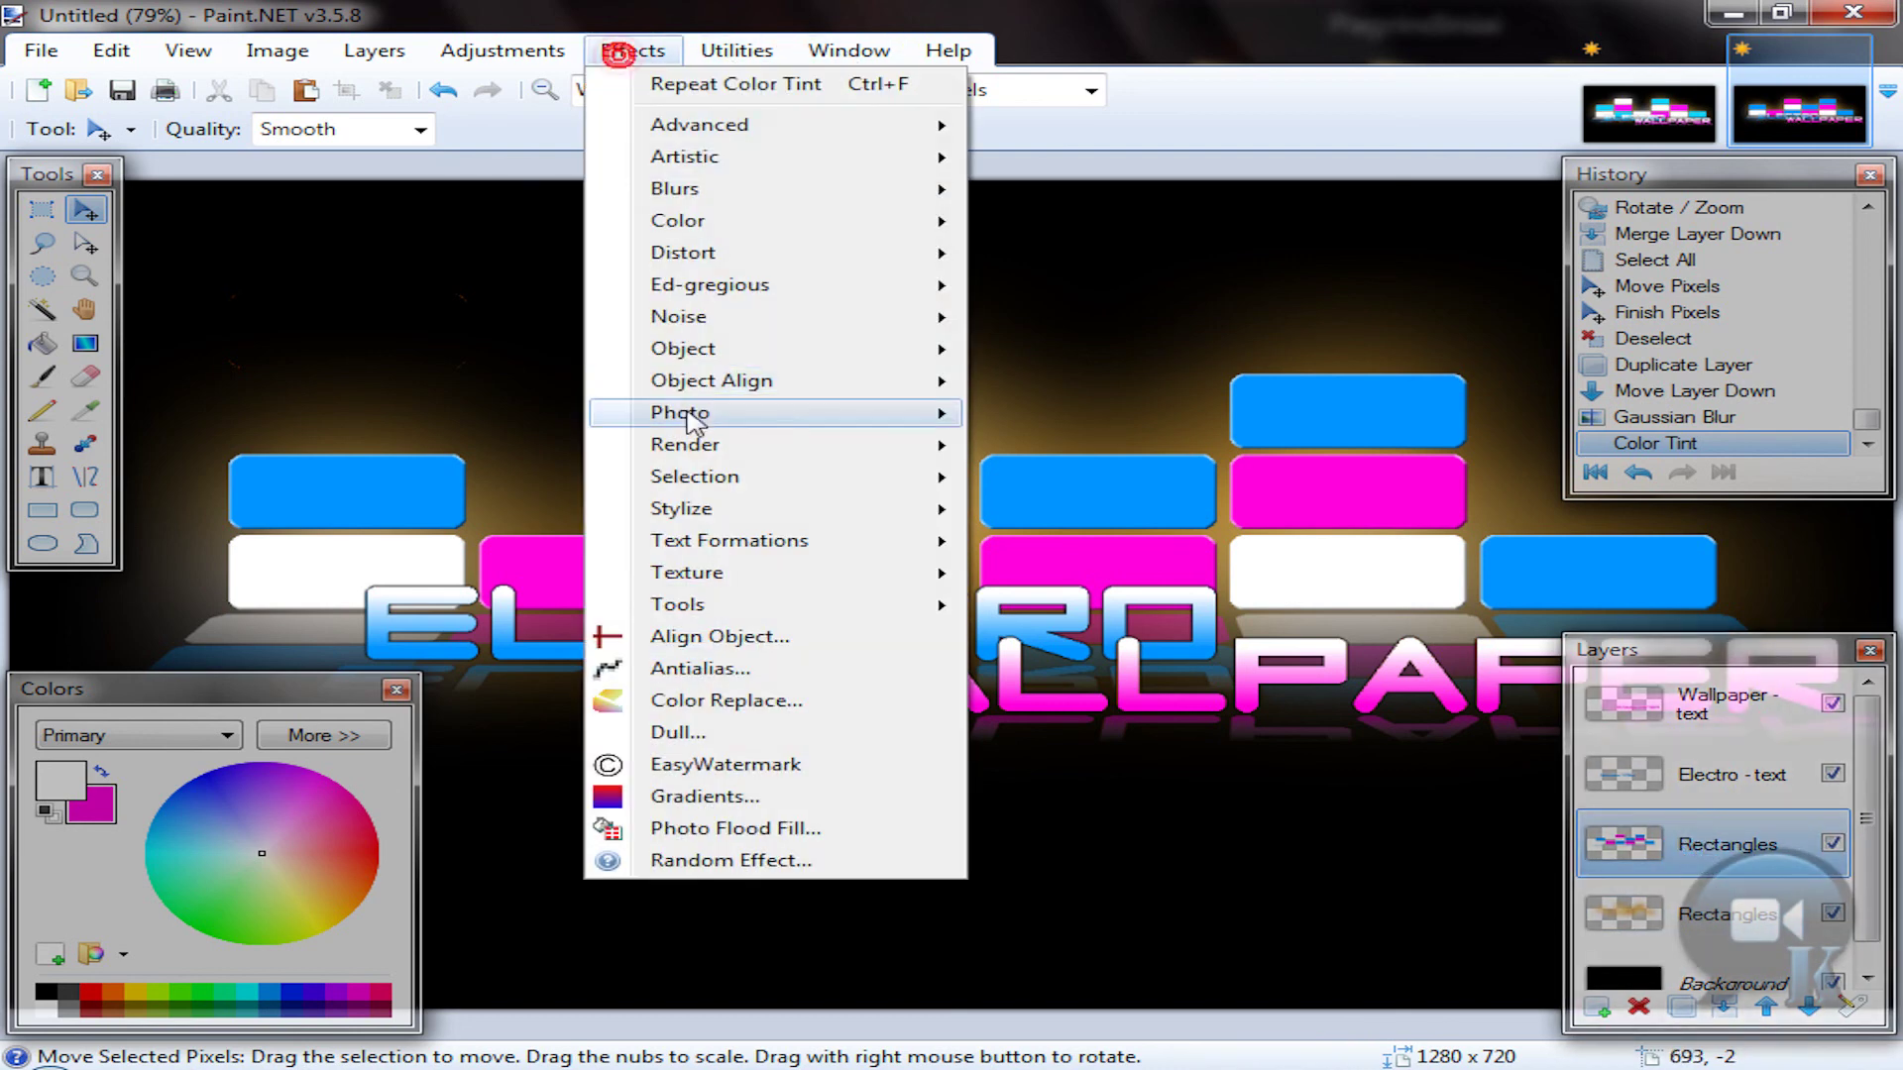
{"action": "mouse_move", "coordinate": [680, 413]}
{"action": "left_click", "coordinate": [1074, 513]}
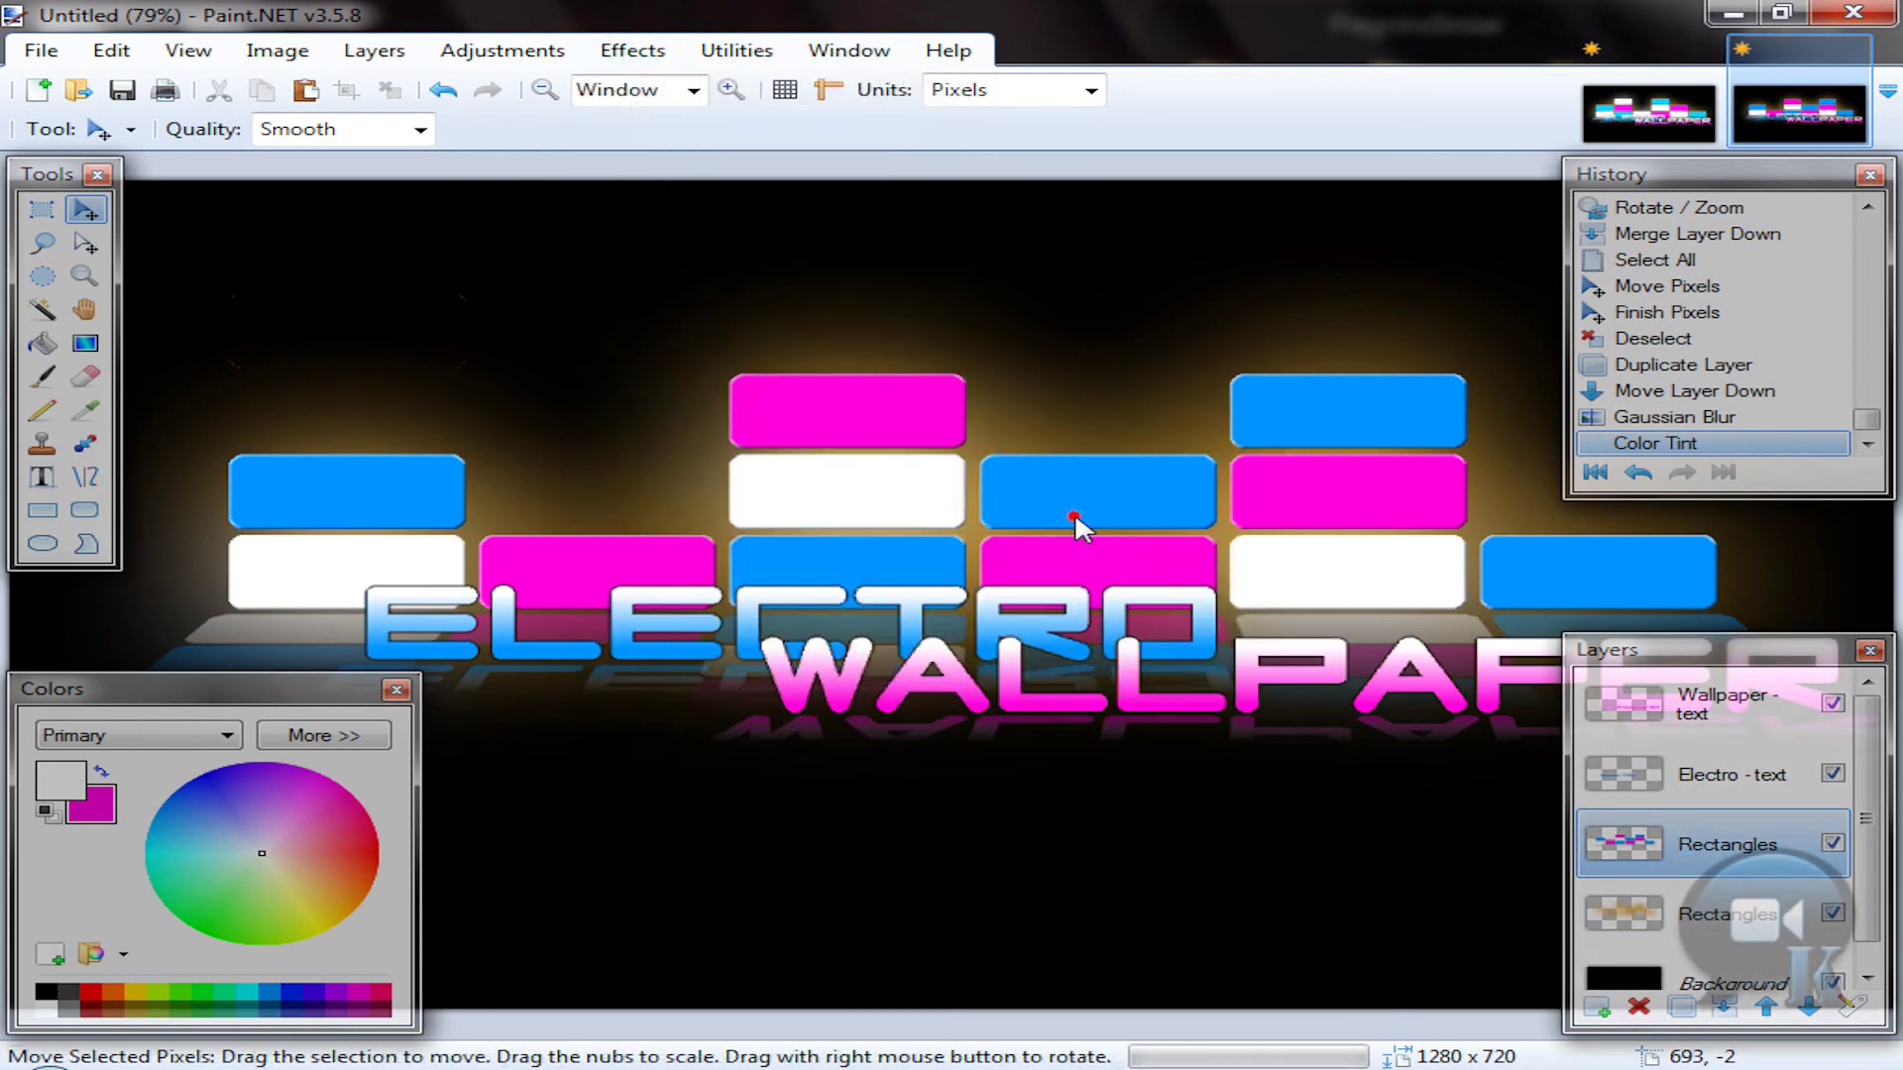
{"action": "left_click", "coordinate": [1034, 672]}
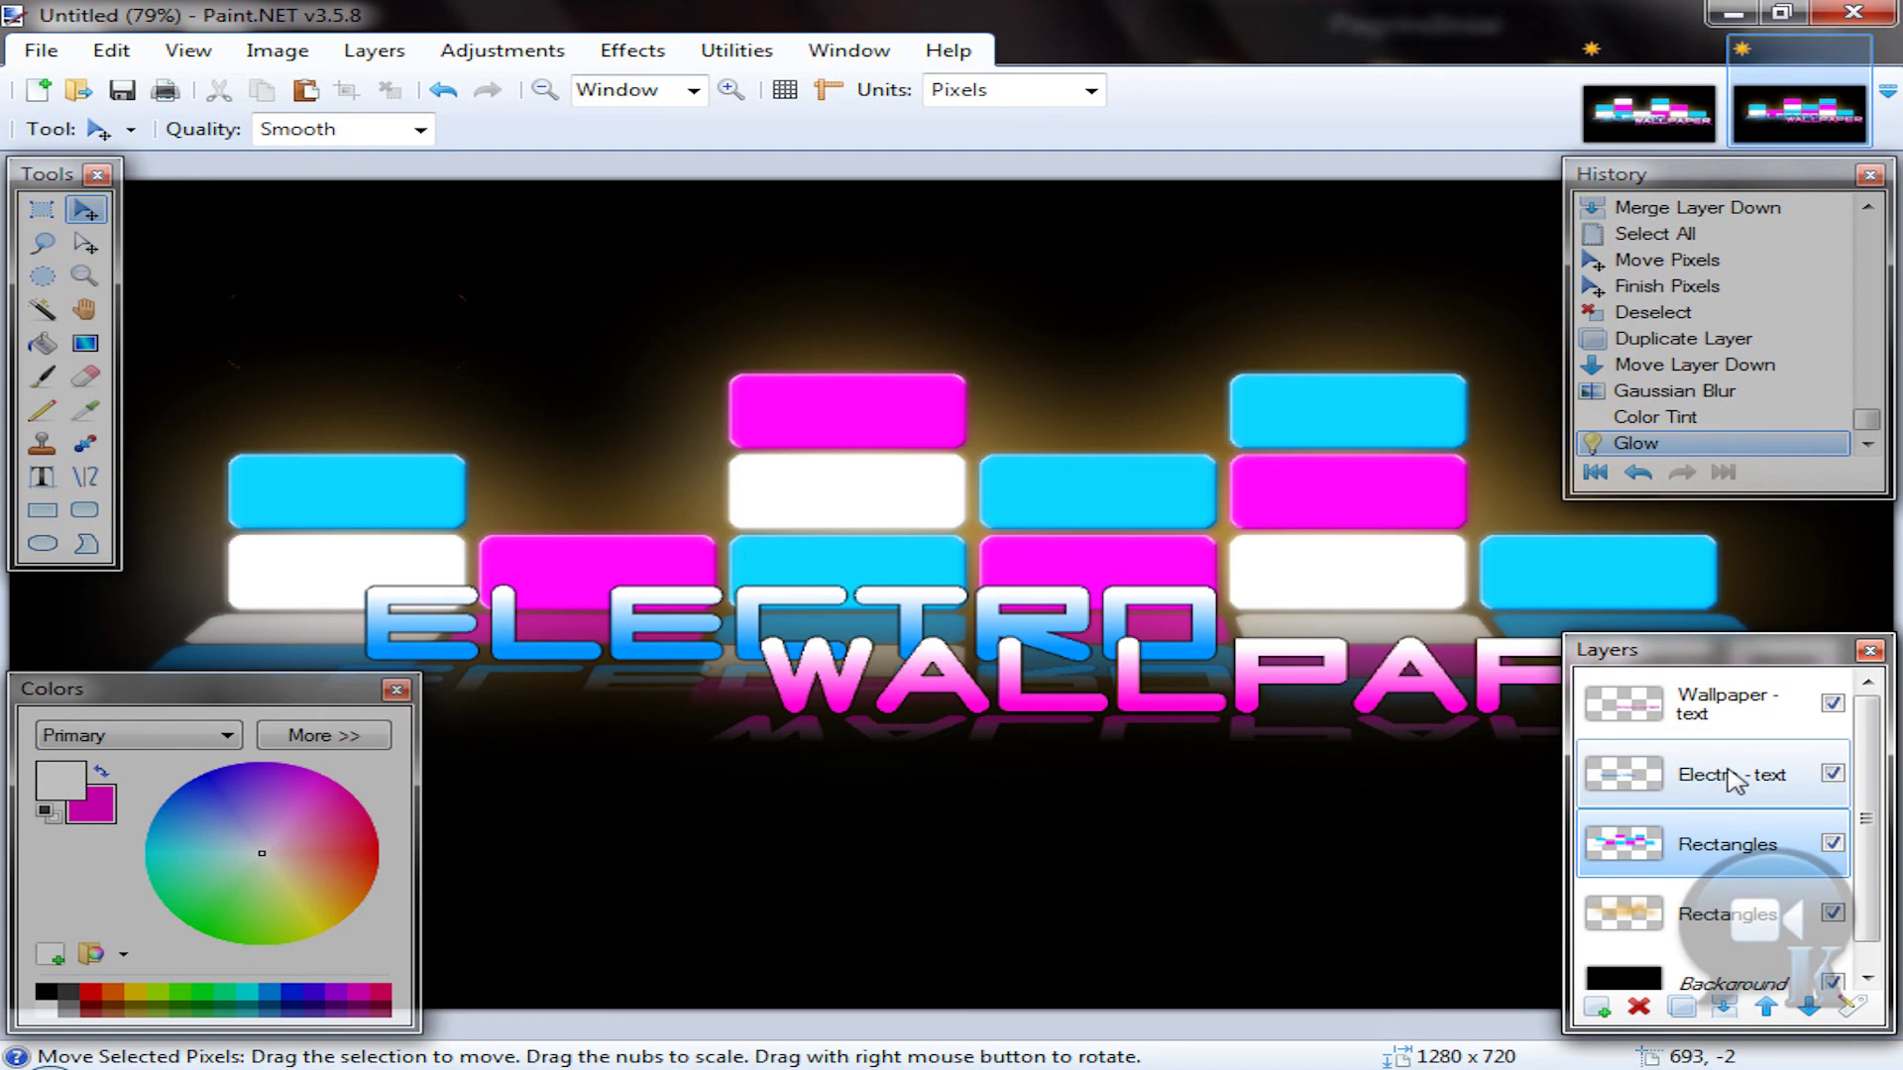
Step: Repeat the glow on the Electro - text and Wallpaper - text layers
{"action": "left_click", "coordinate": [1705, 778]}
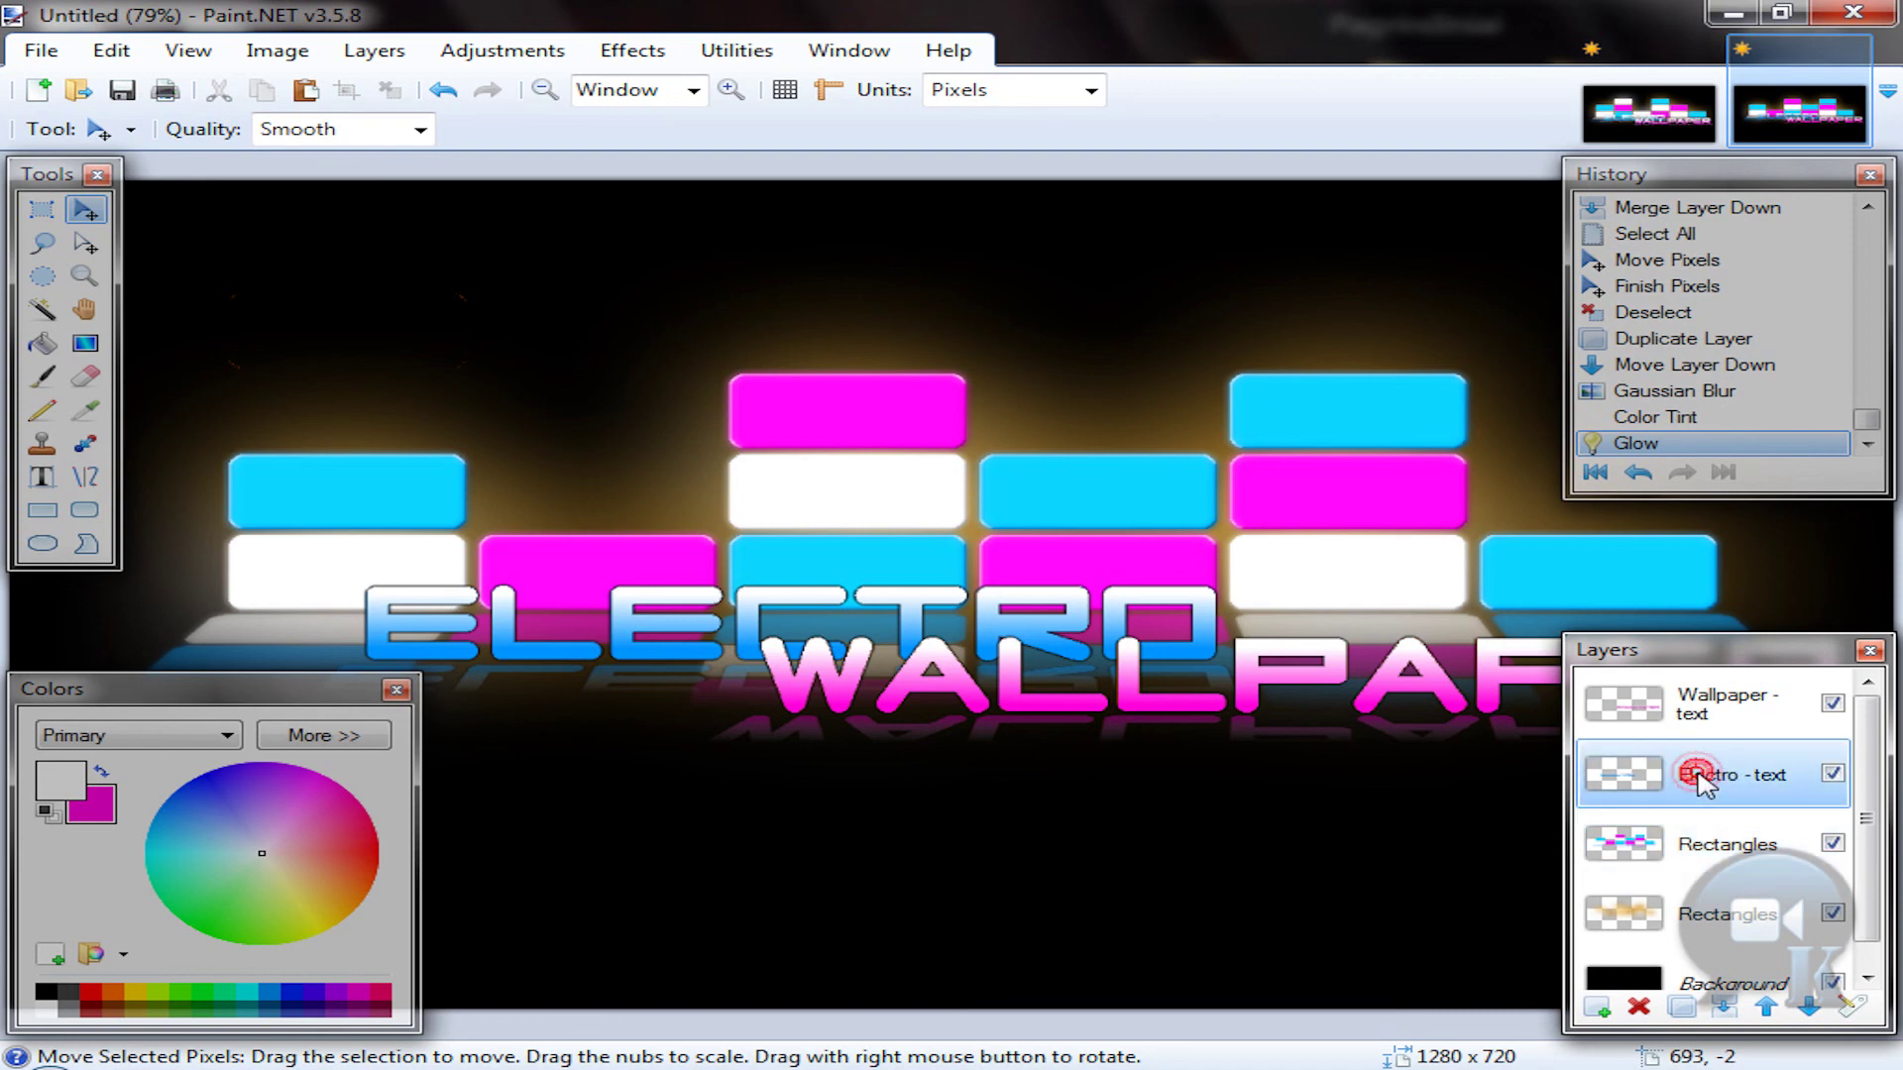
{"action": "left_click", "coordinate": [634, 51]}
{"action": "left_click", "coordinate": [651, 85]}
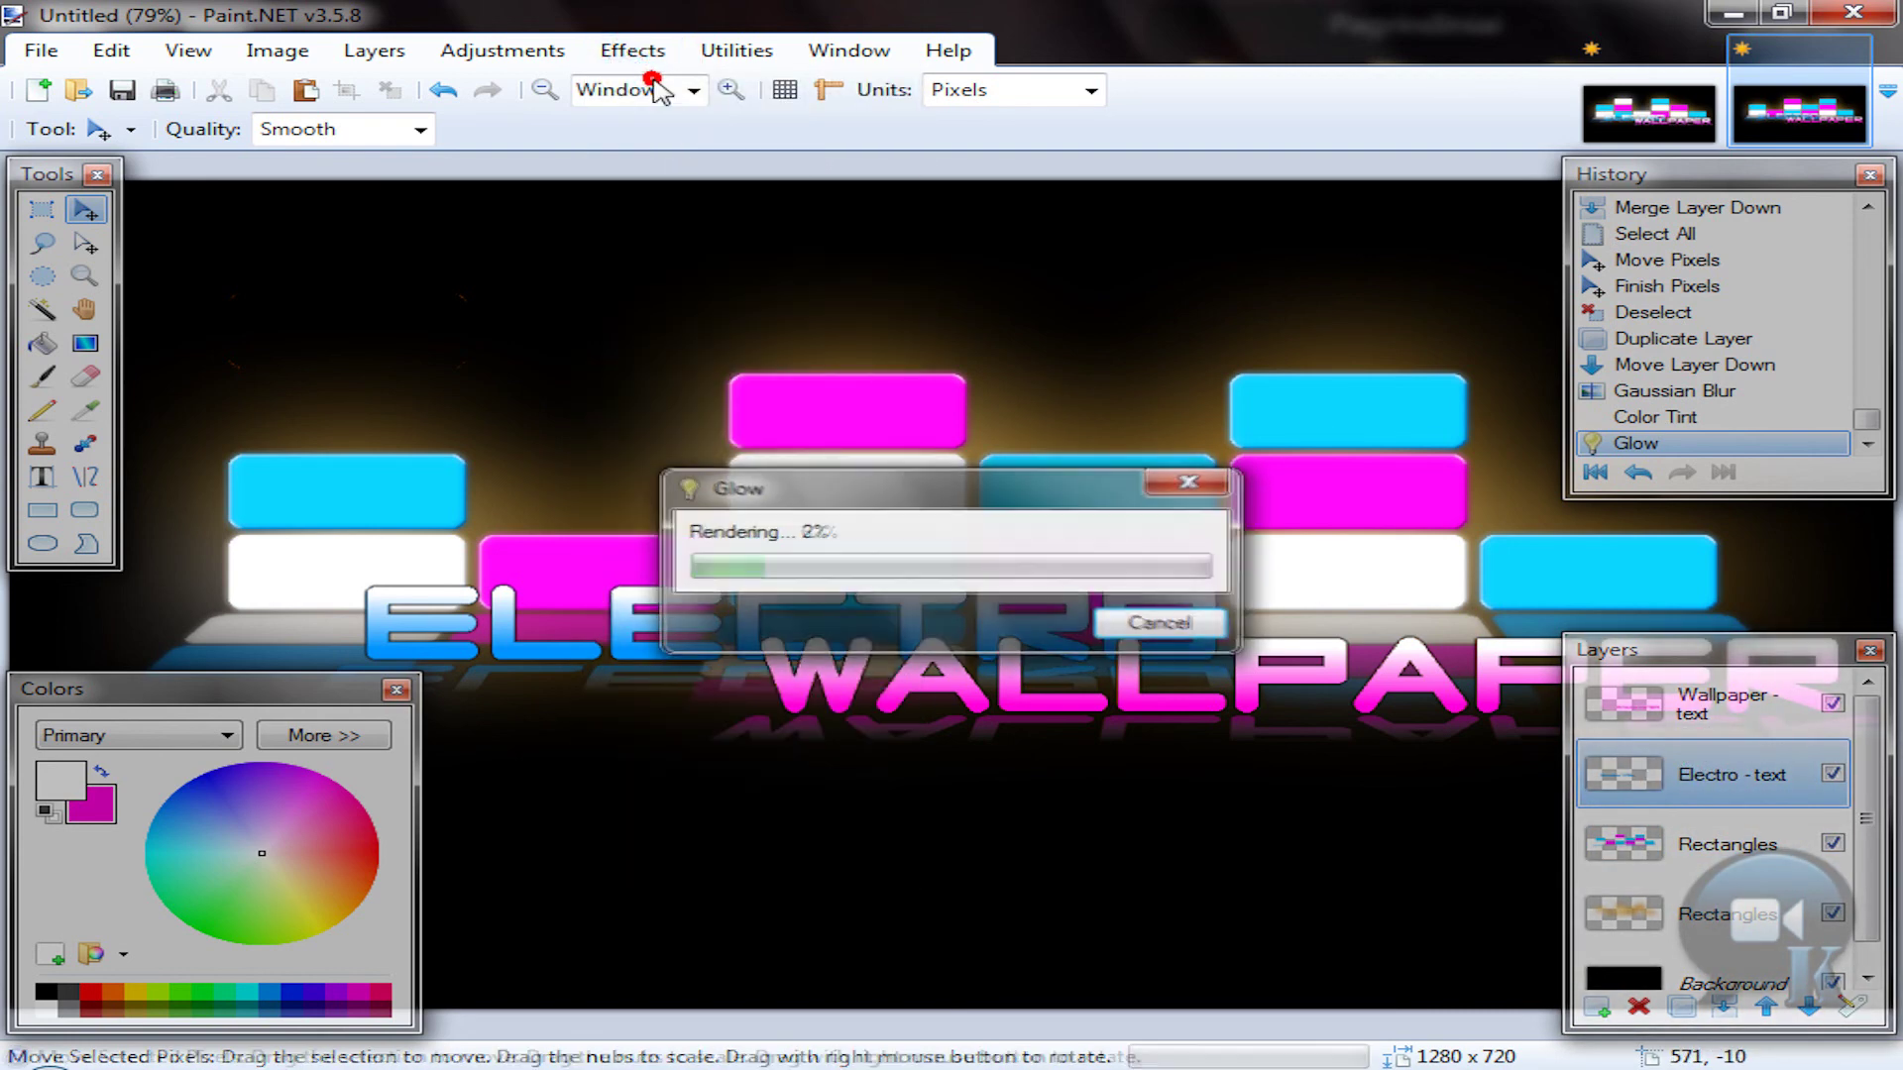
{"action": "left_click", "coordinate": [1701, 713]}
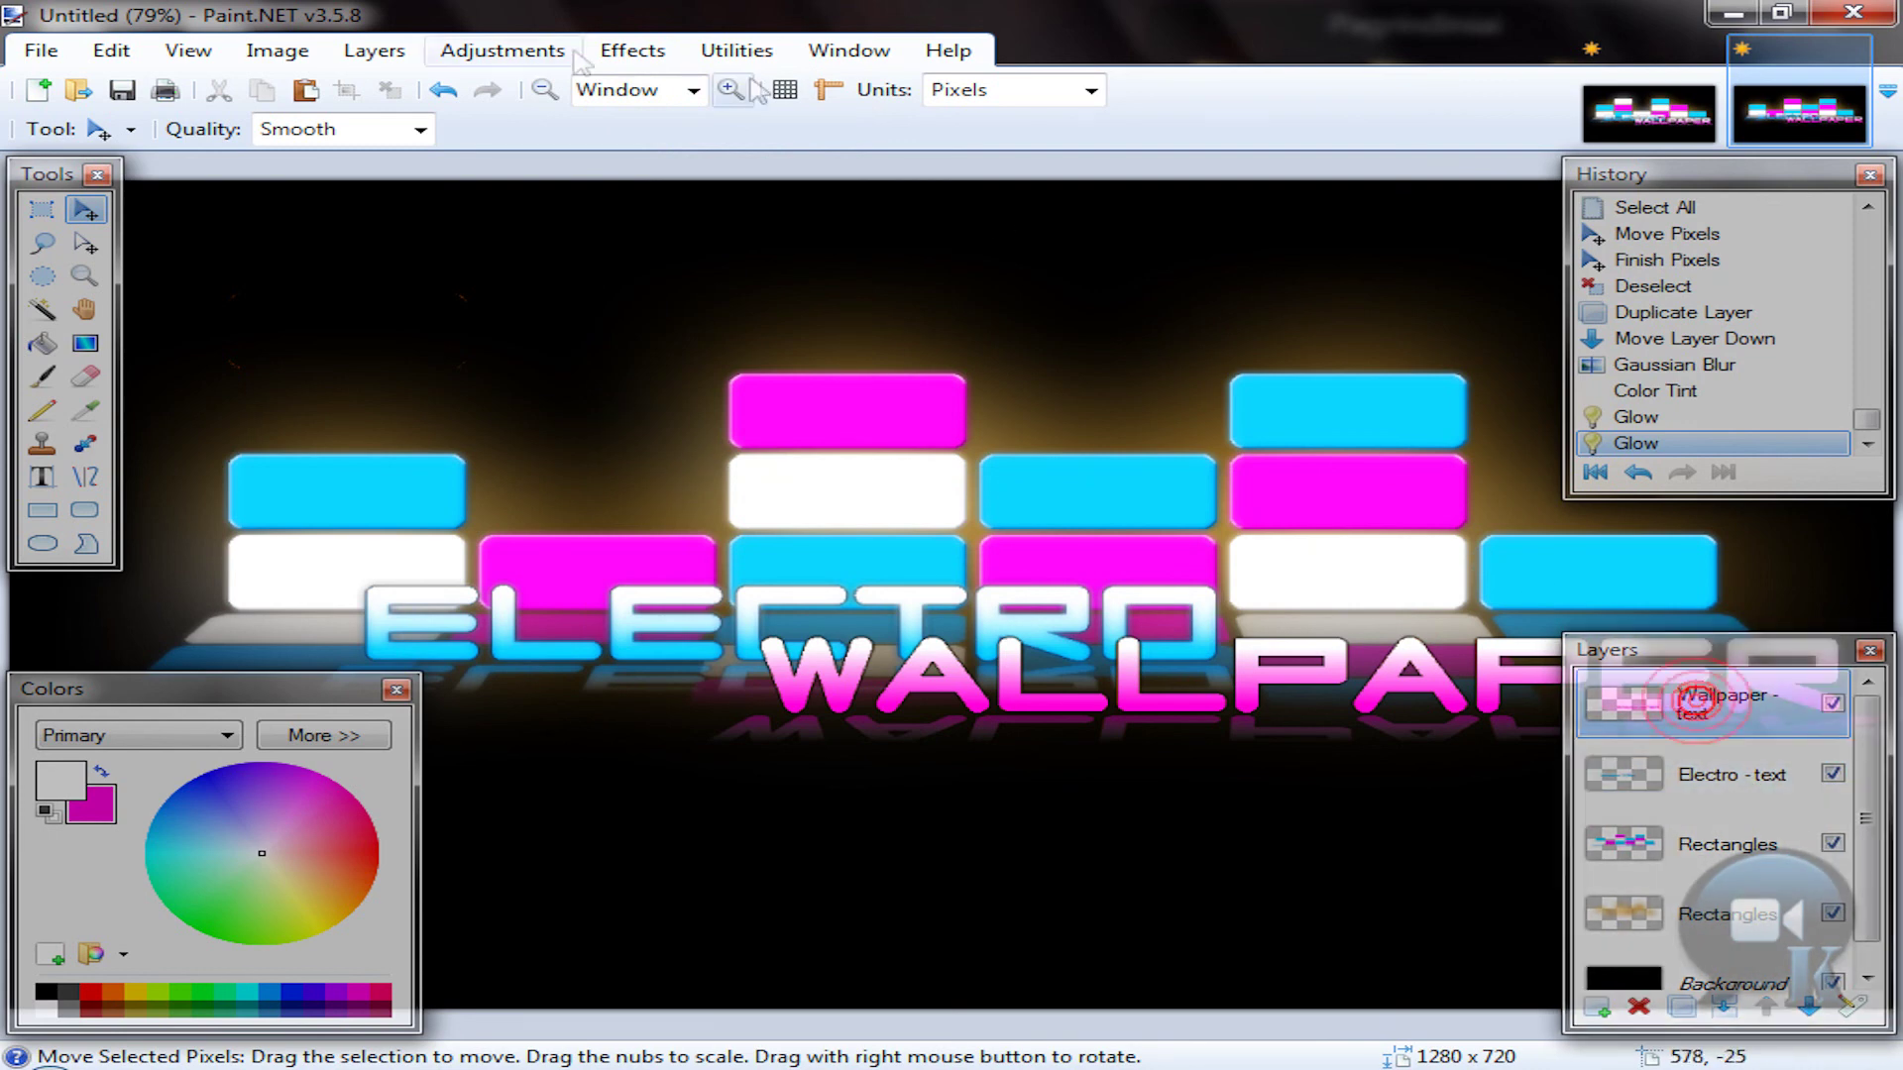
{"action": "left_click", "coordinate": [632, 51]}
{"action": "left_click", "coordinate": [651, 85]}
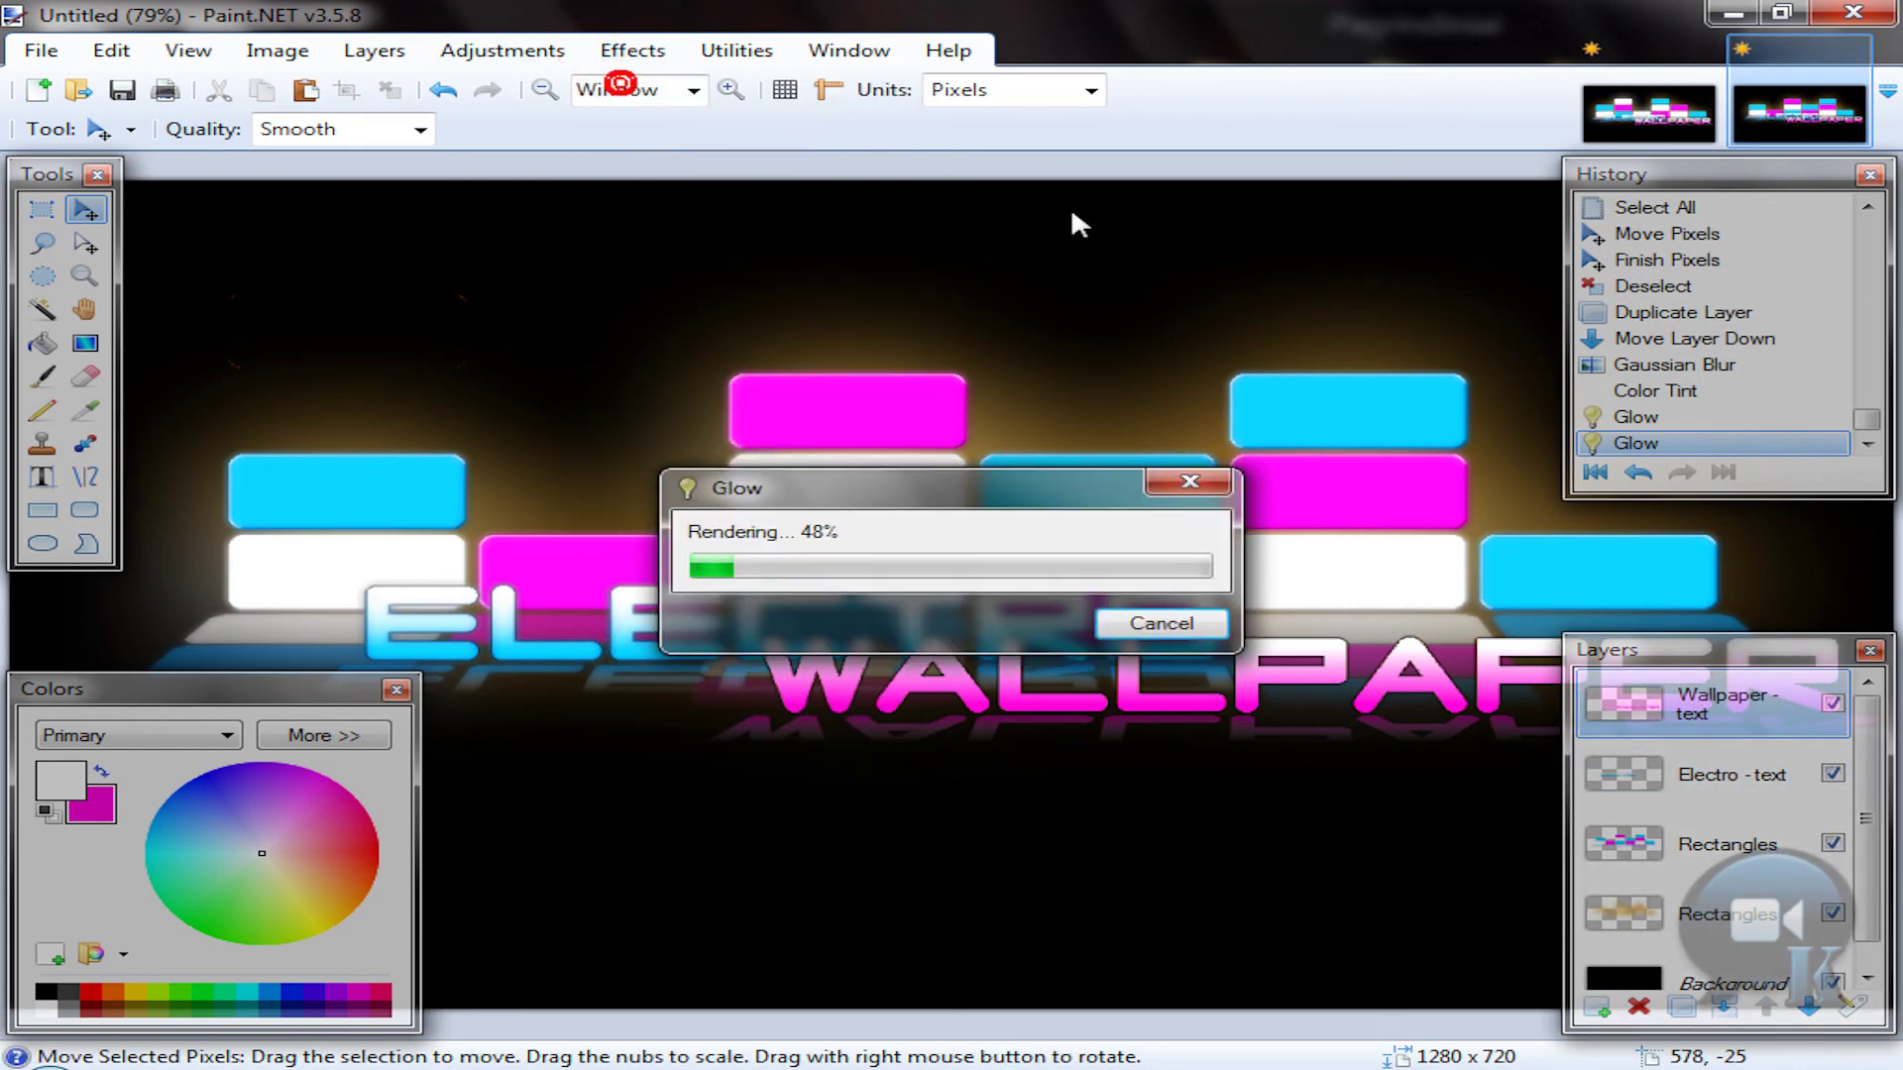
Step: Compare with the finished reference wallpaper and return to the working image
{"action": "left_click", "coordinate": [1635, 99]}
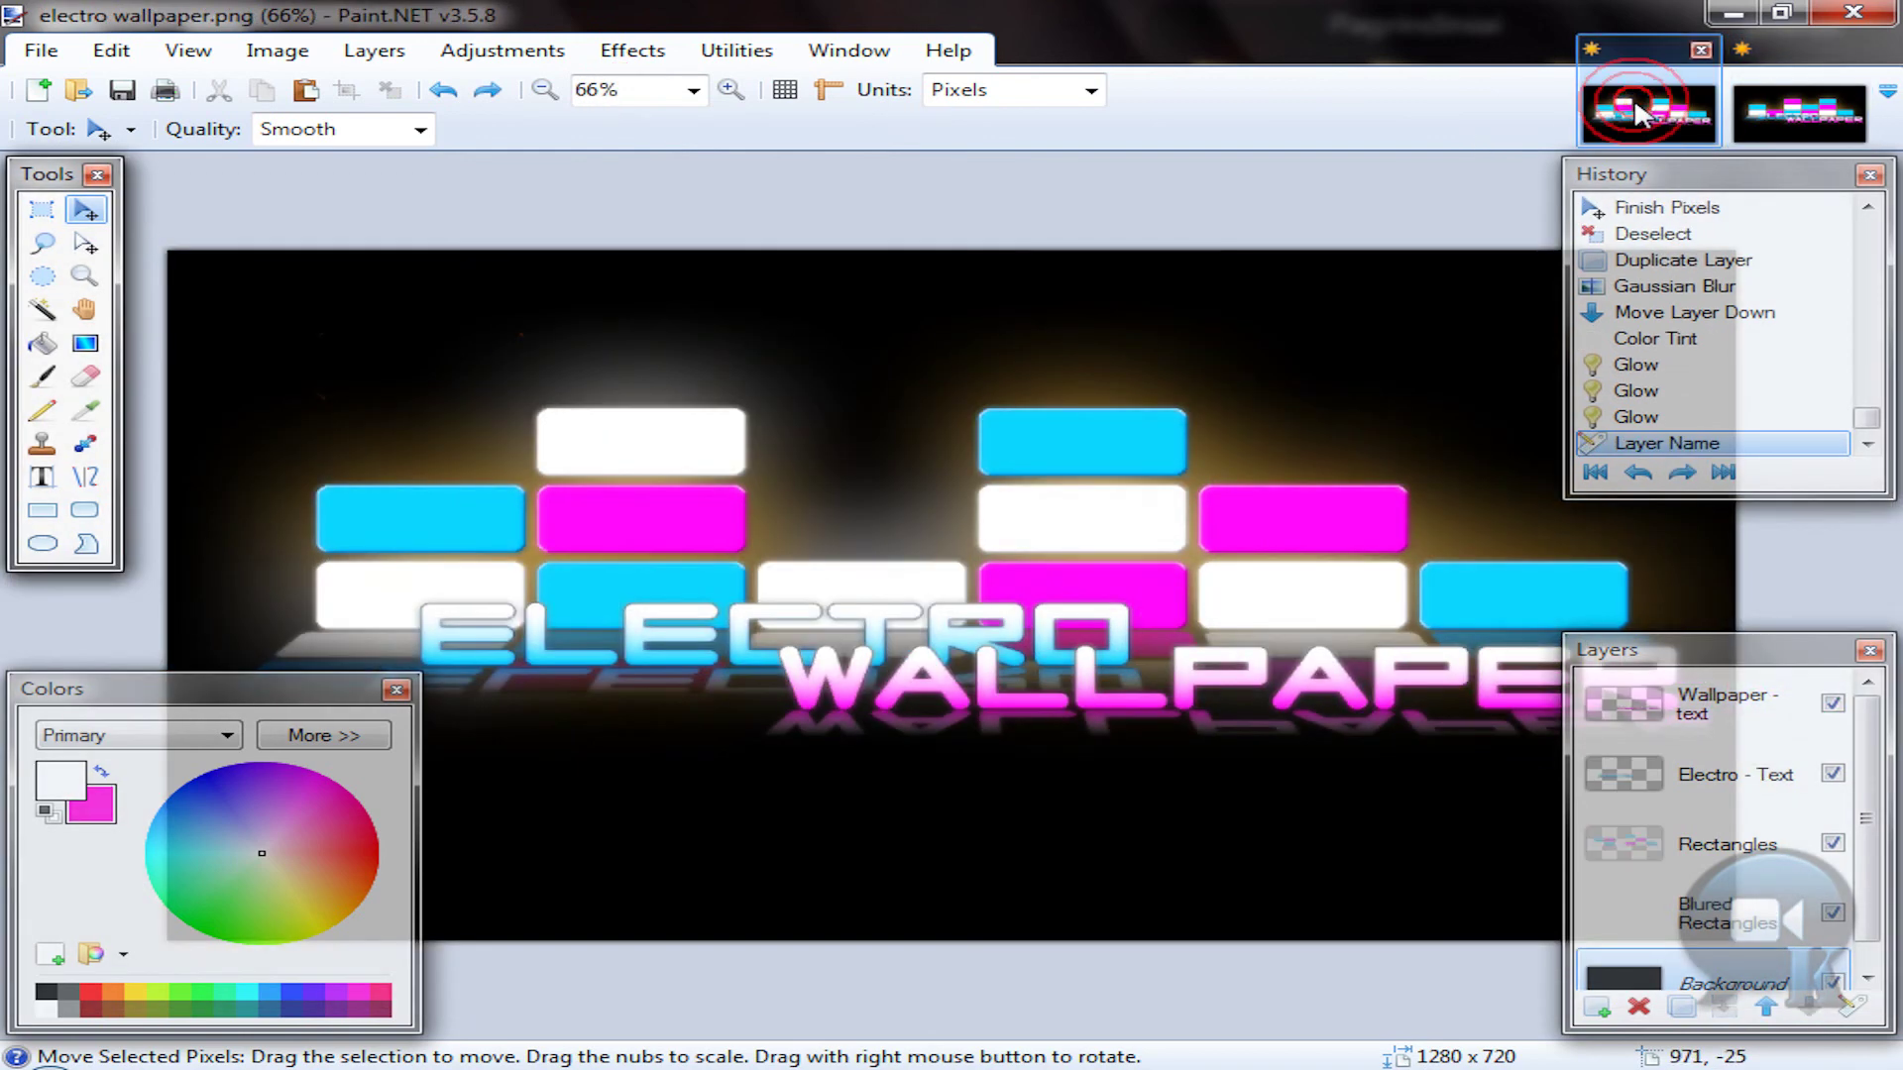
{"action": "left_click", "coordinate": [1783, 128]}
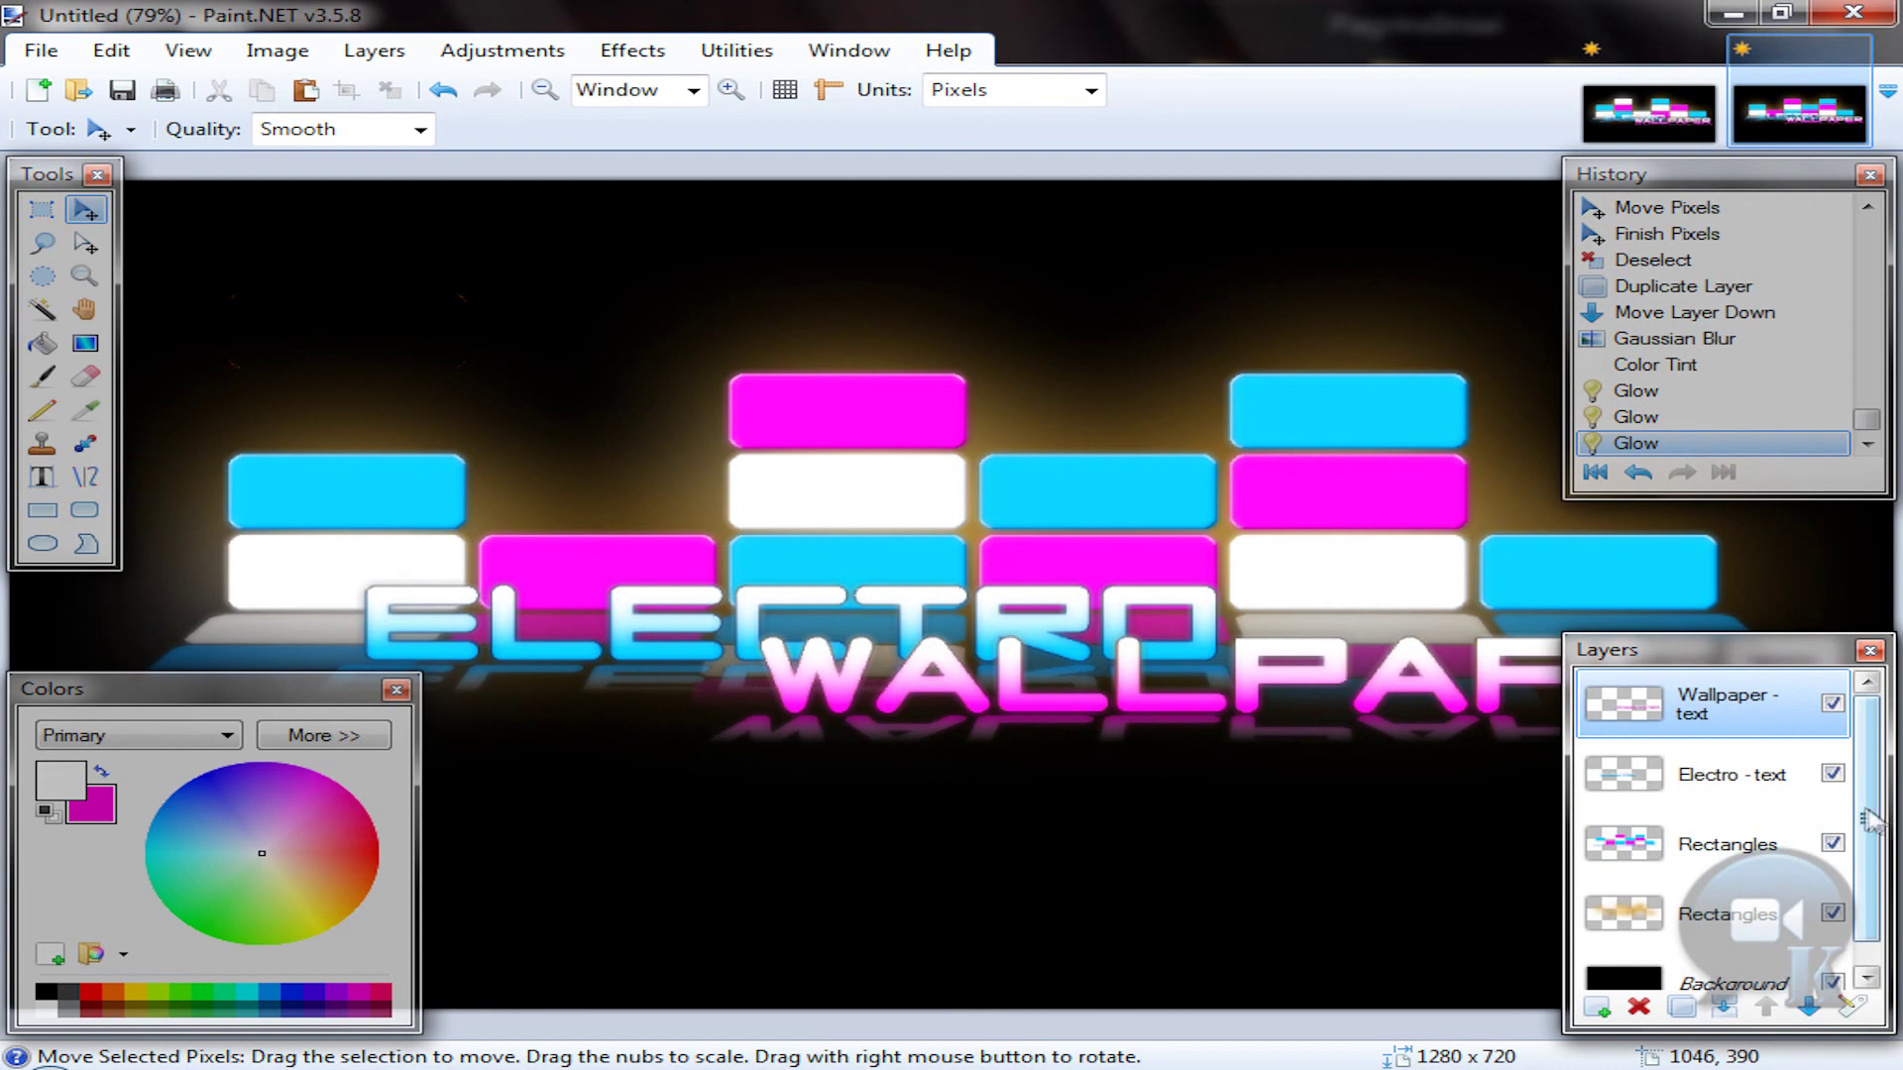
{"action": "scroll", "coordinate": [1873, 842], "scroll_direction": "down", "scroll_amount": 1}
{"action": "scroll", "coordinate": [1873, 843], "scroll_direction": "up", "scroll_amount": 1}
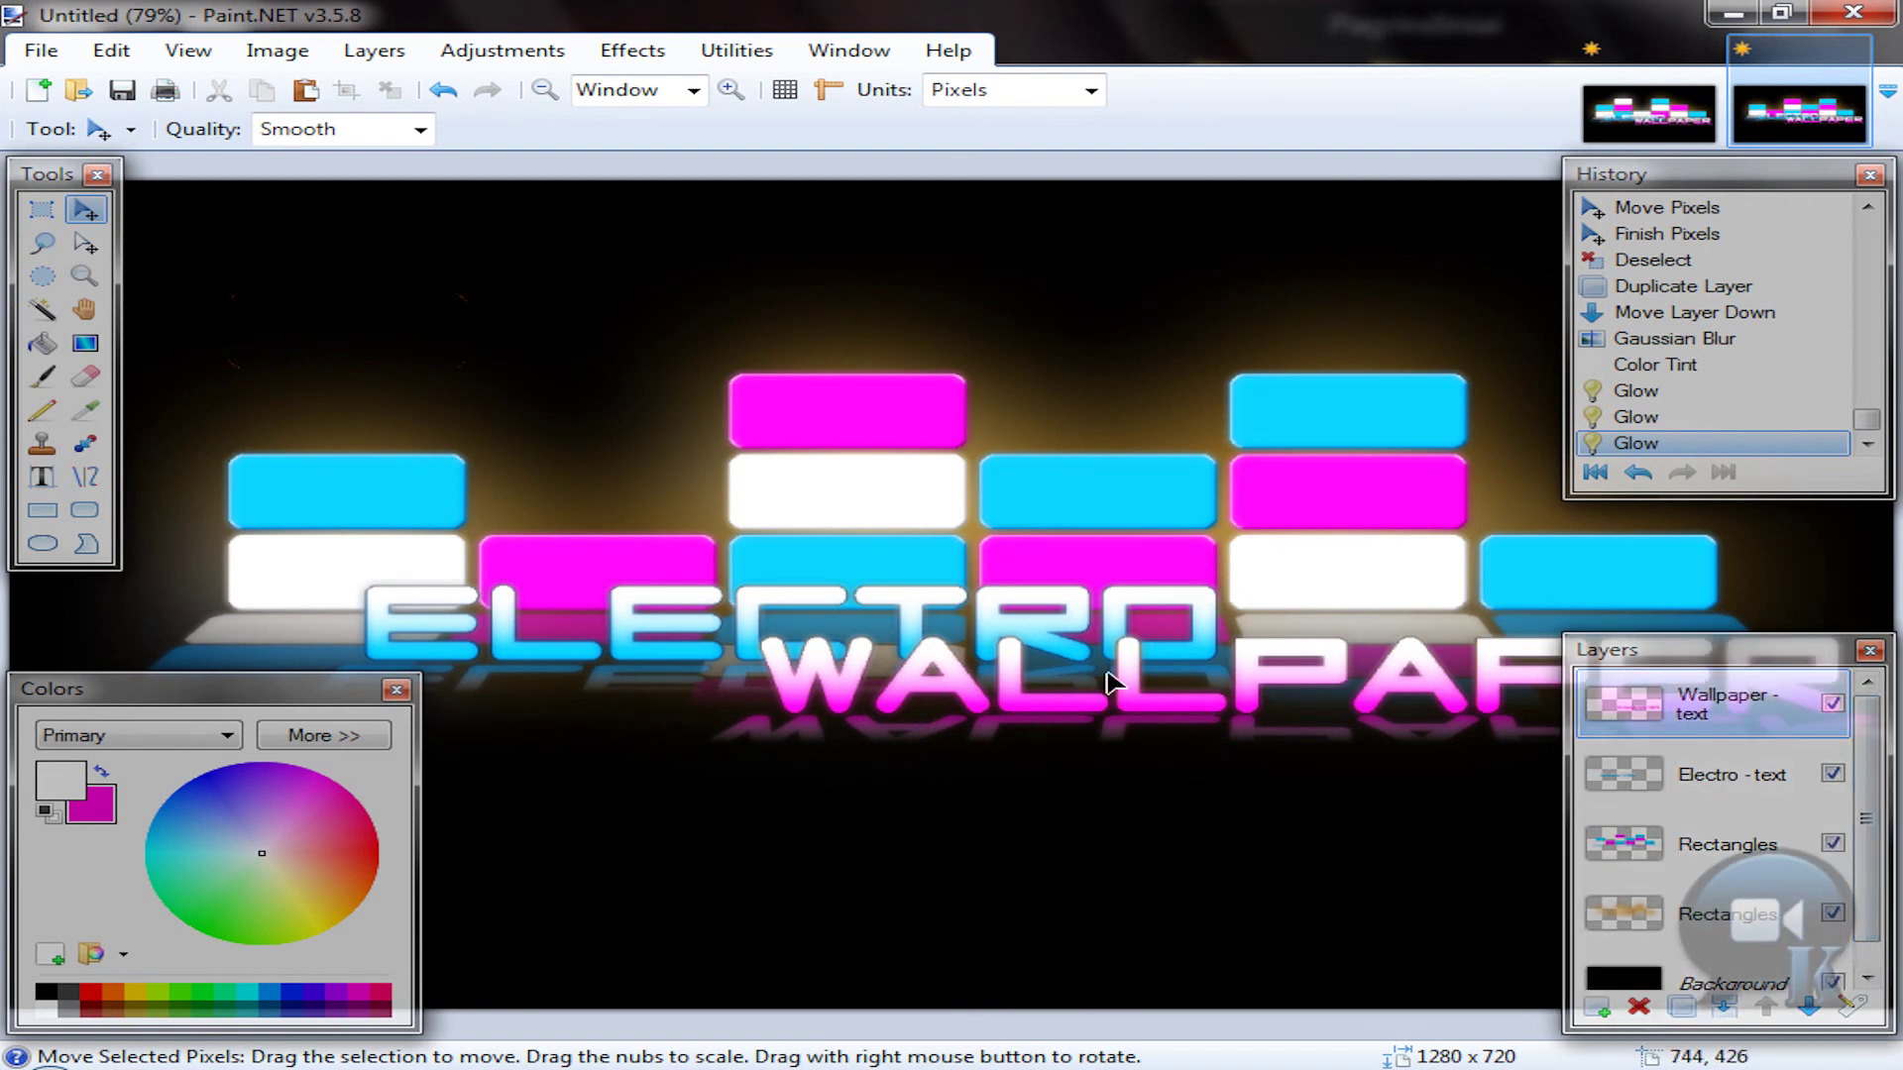
Step: Hide the floating windows with F7, F6 and F8 to view the whole wallpaper
{"action": "key", "text": "F7"}
{"action": "key", "text": "F6"}
{"action": "key", "text": "F8"}
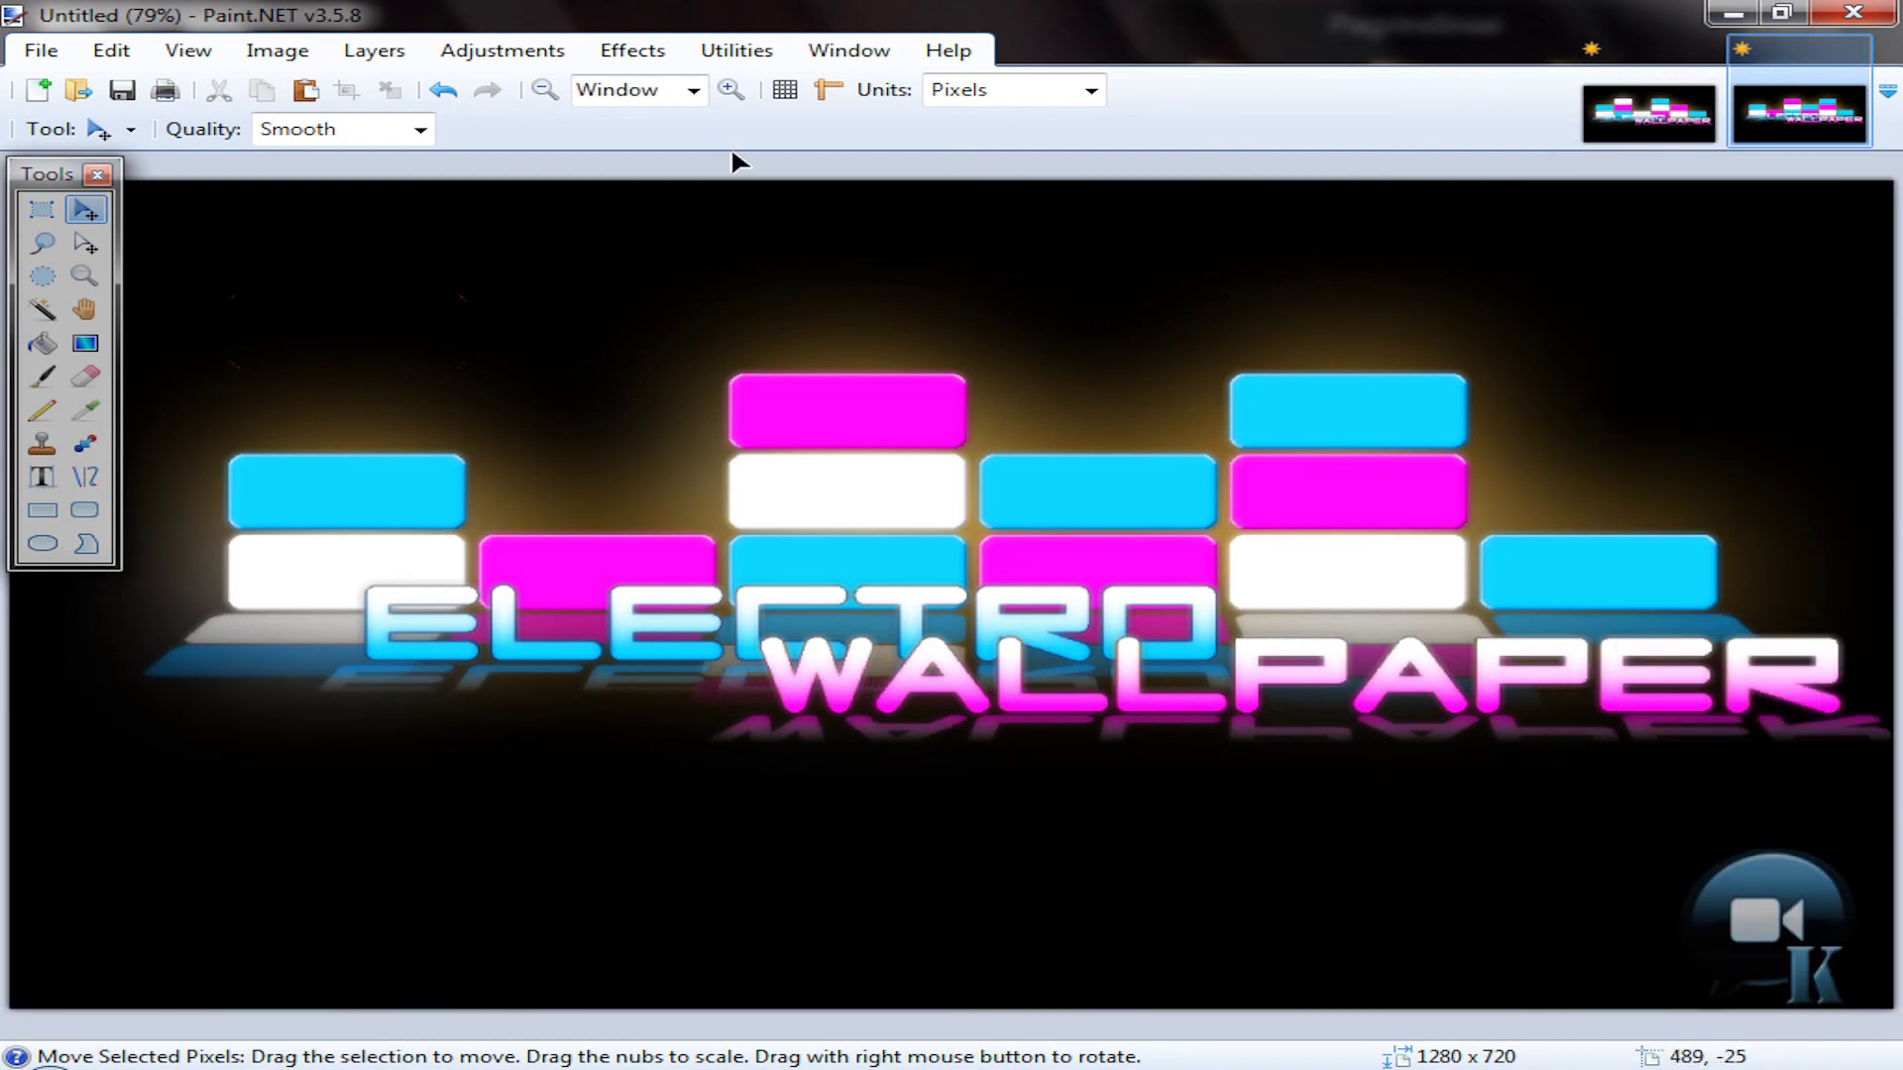